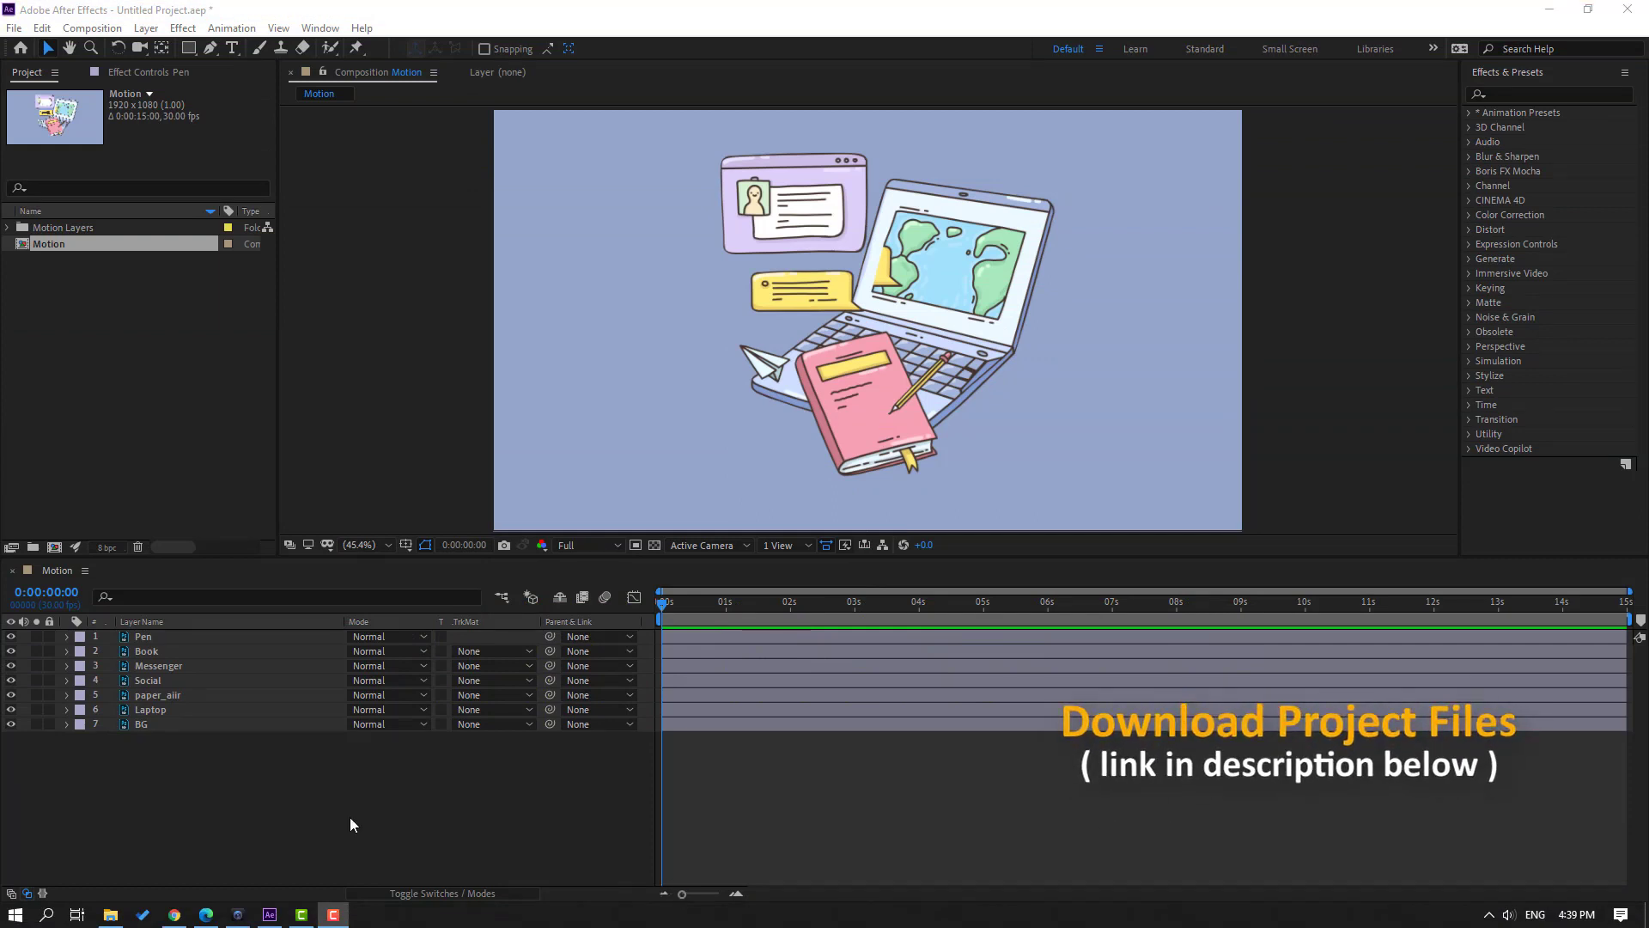
- Lock the BG layer and hide the Laptop, paper_air, Social and Messenger layers
left_click(49, 724)
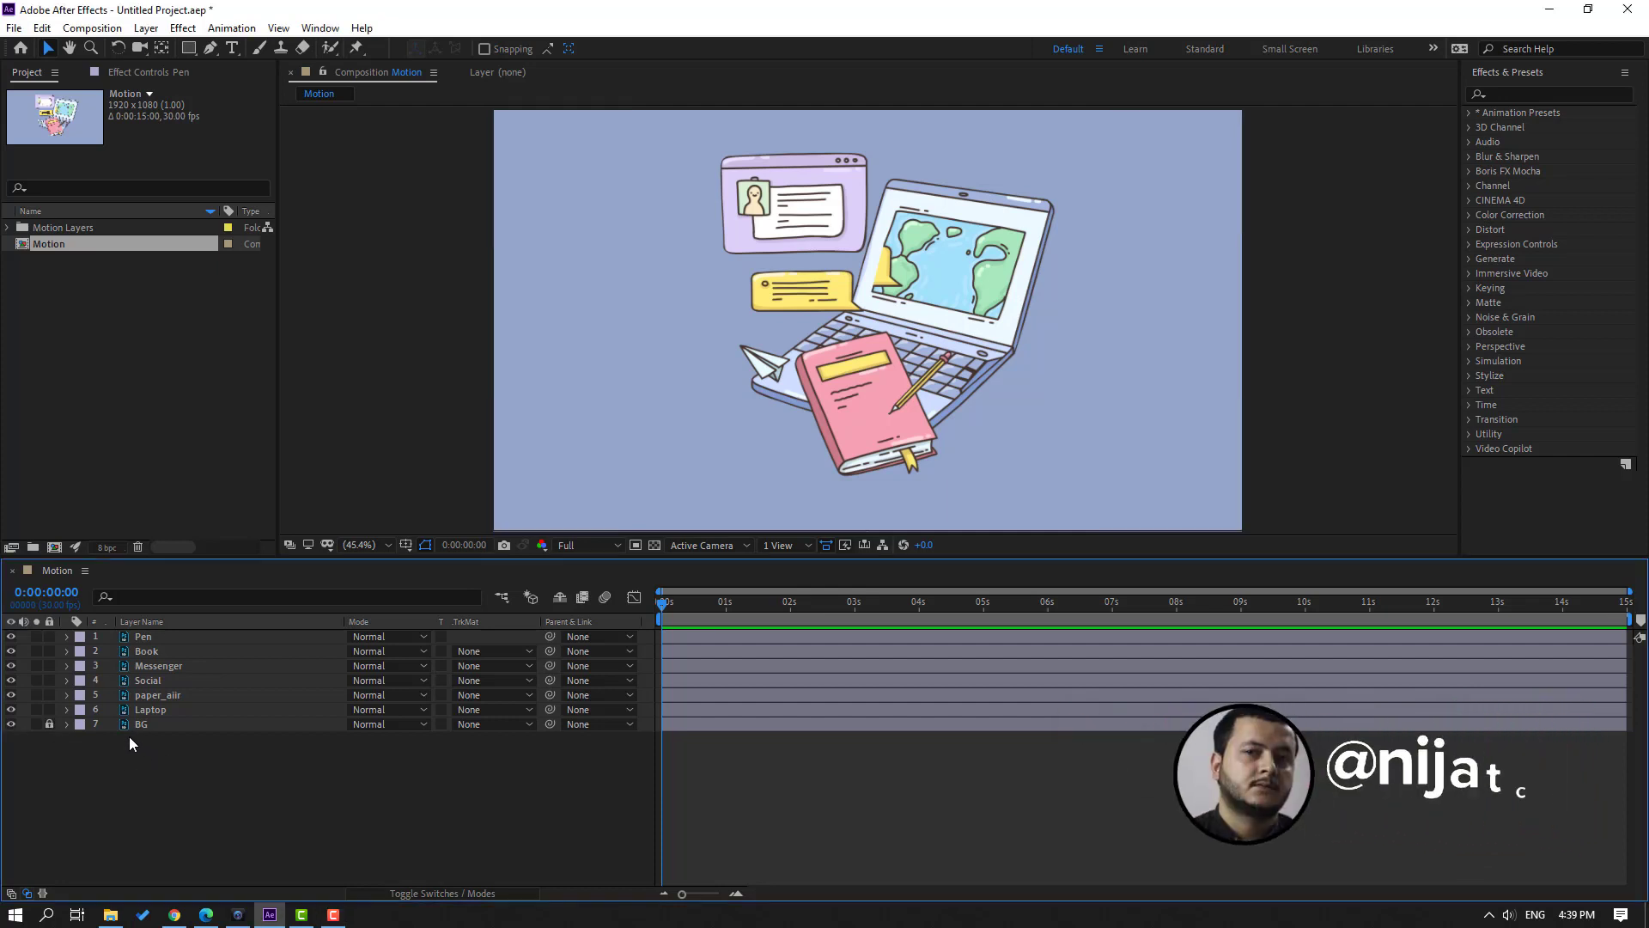
left_click(139, 714)
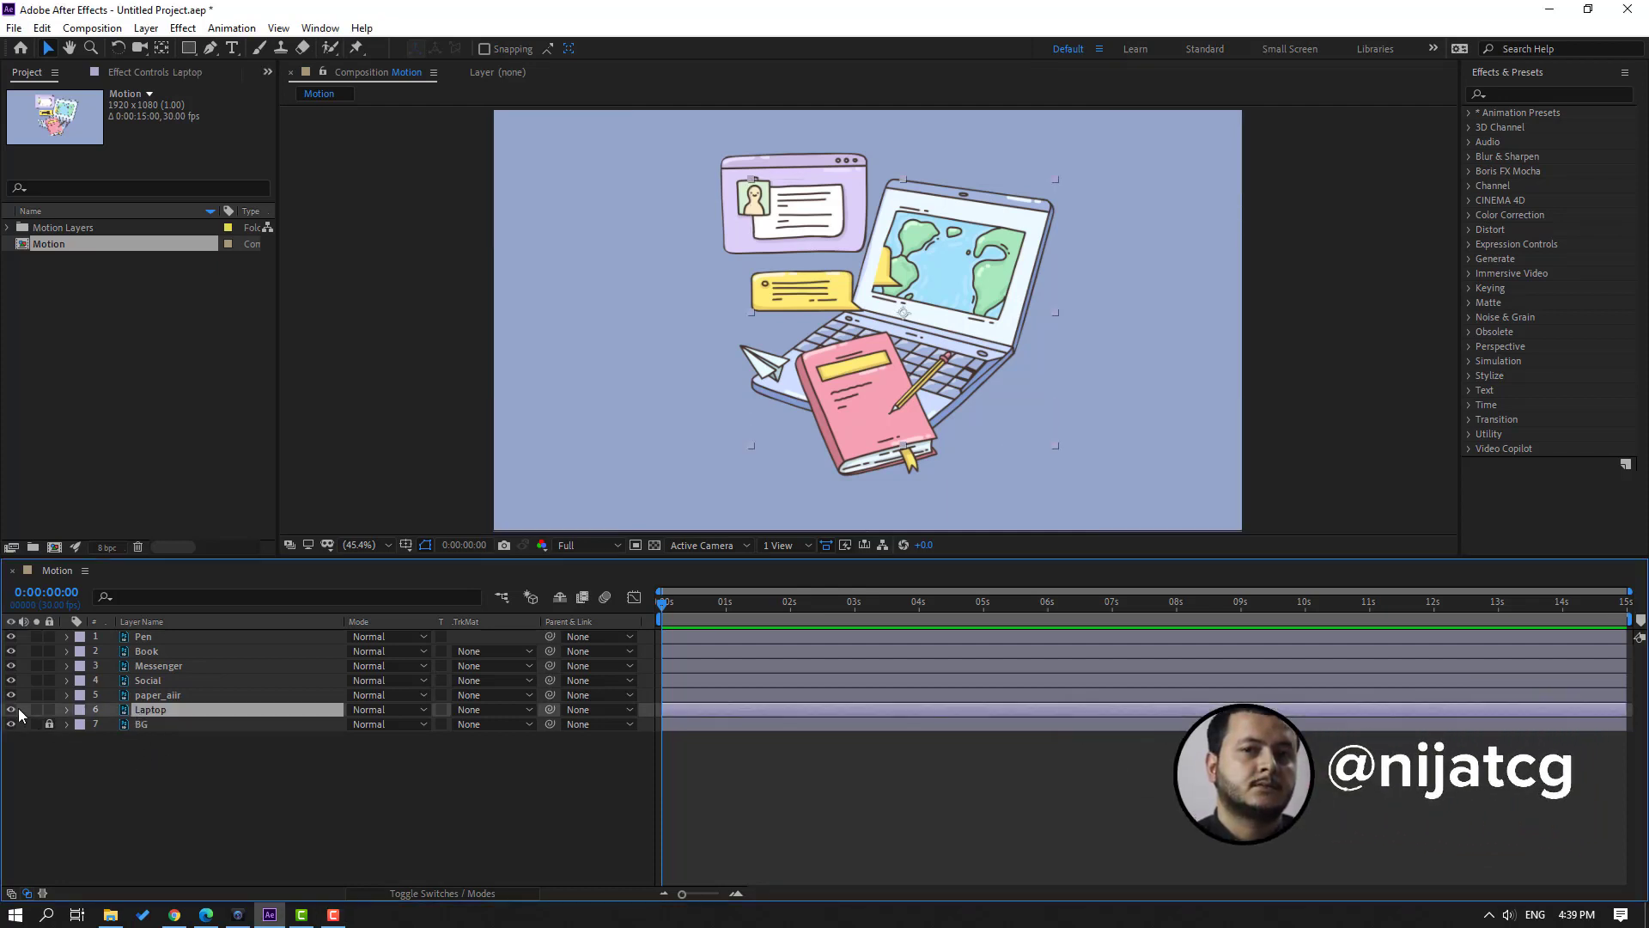
left_click(11, 710)
left_click(137, 697)
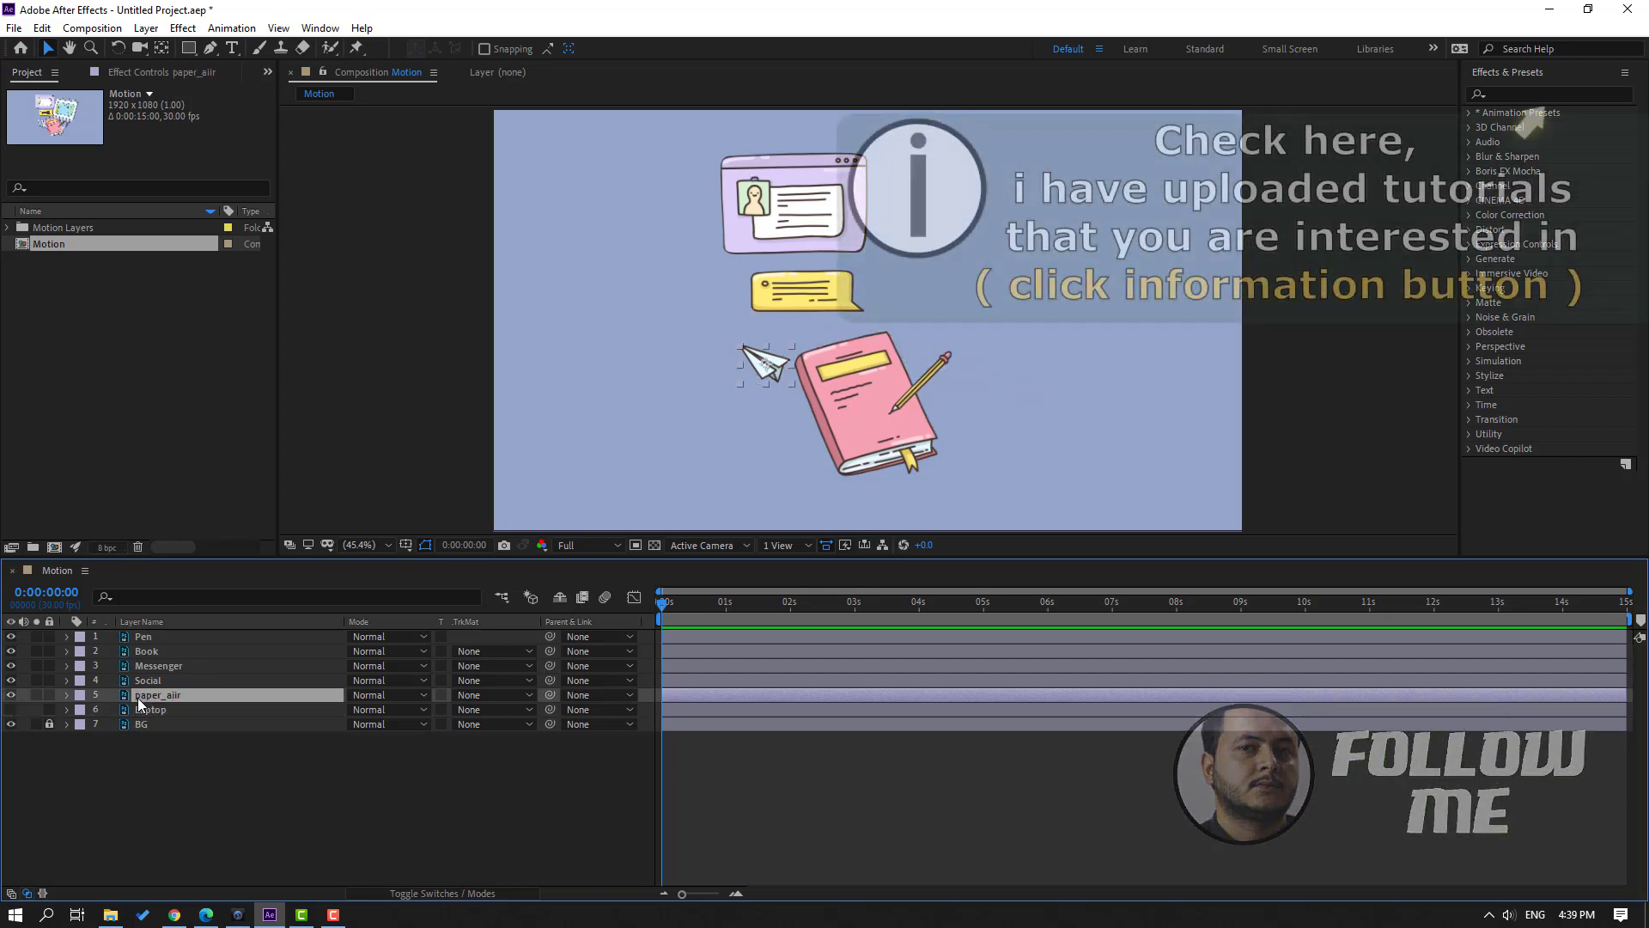
left_click(11, 695)
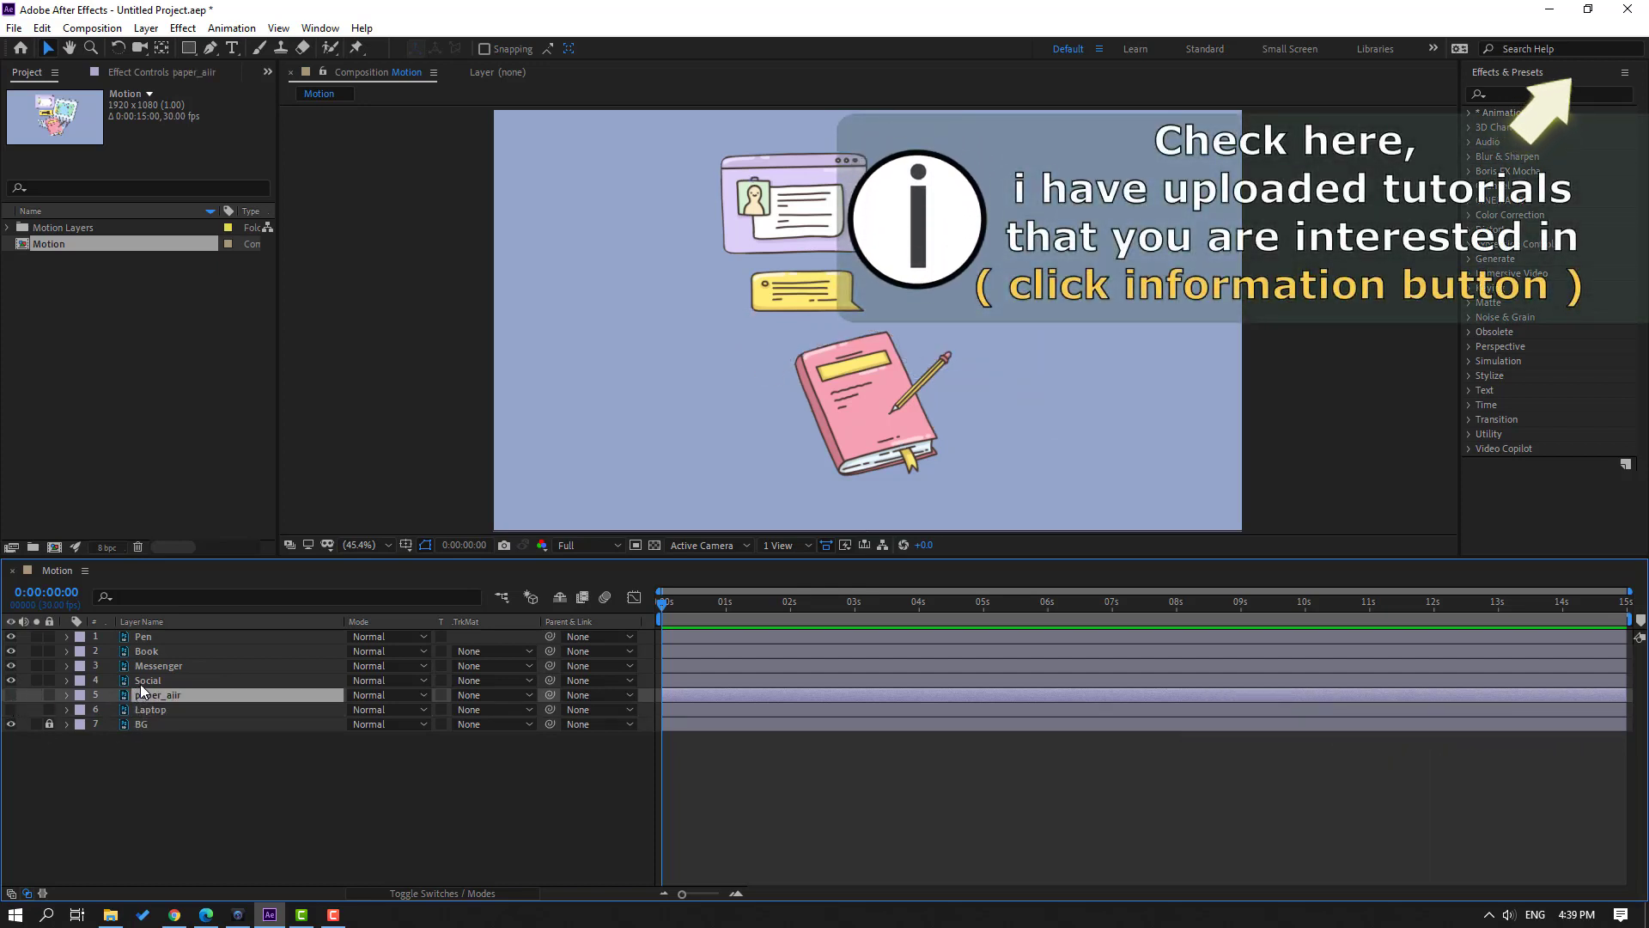
left_click(144, 681)
left_click(12, 681)
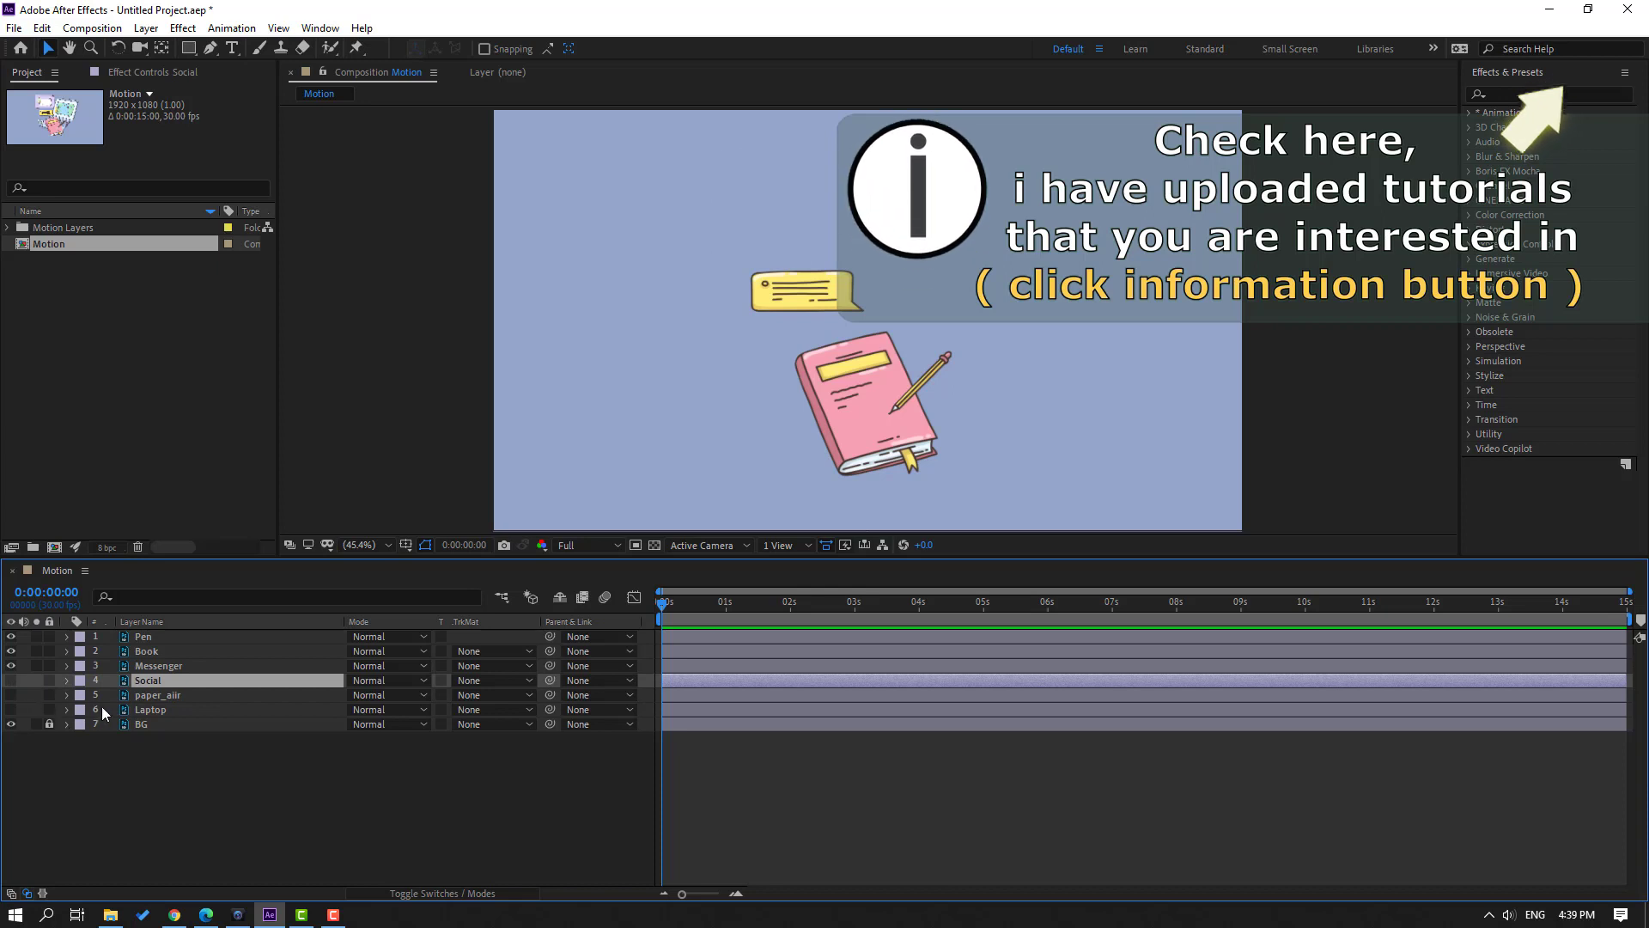
left_click(141, 667)
left_click(11, 666)
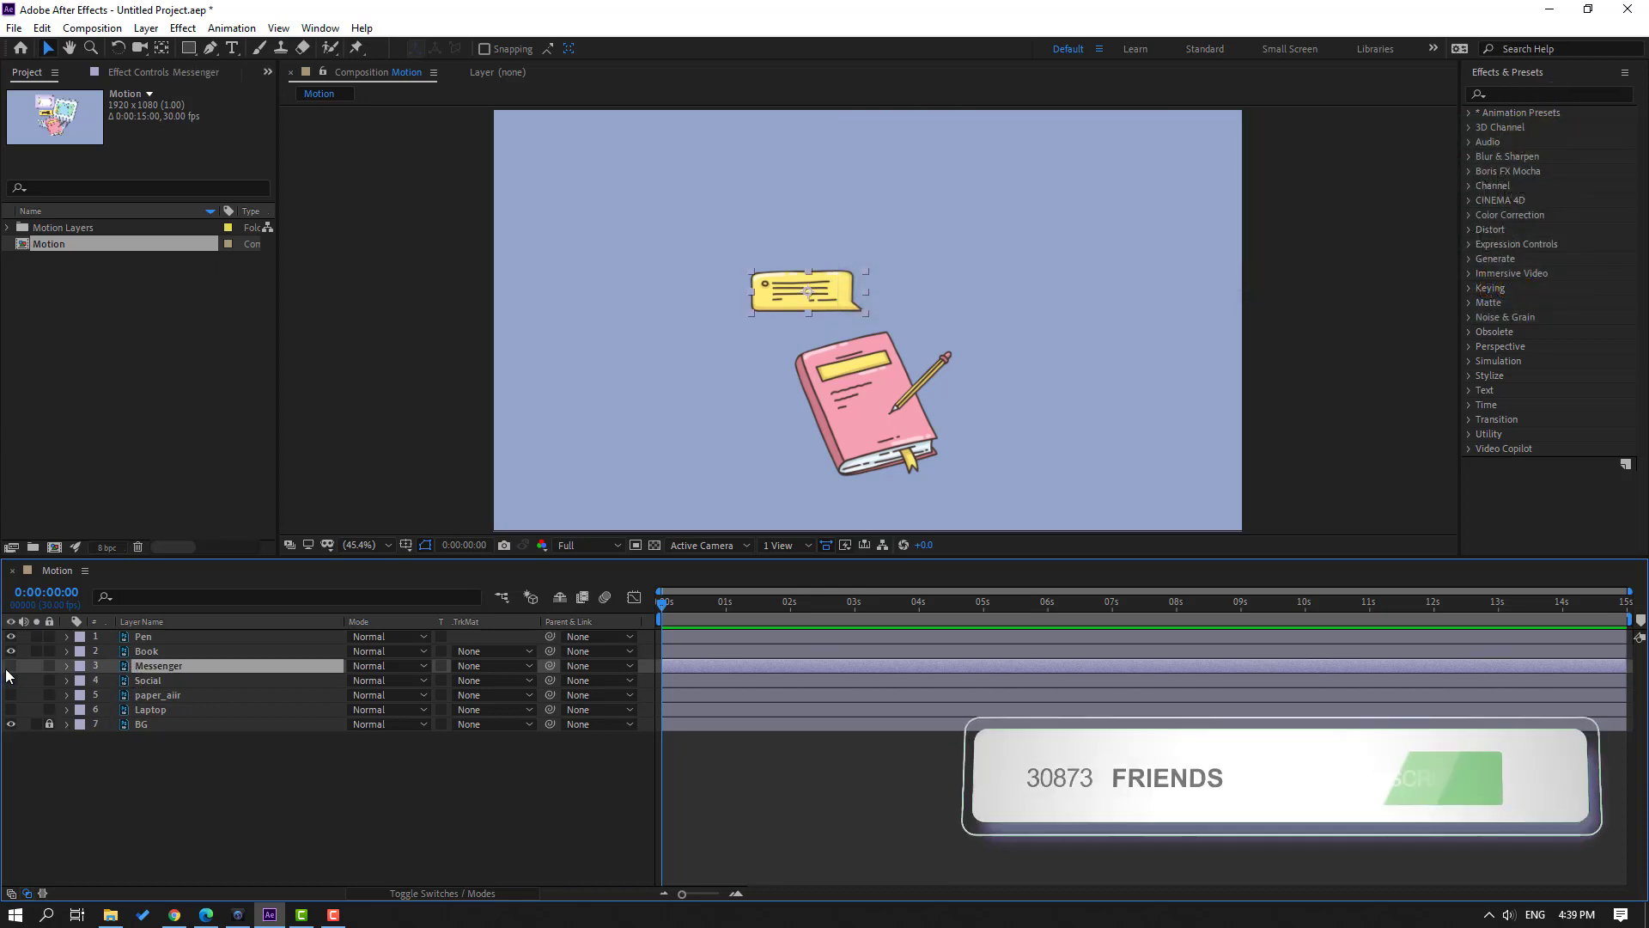
- Show the Title/Action Safe guides and move the Book layer to the composition centre, at about 960.8, 539.9
key("ctrl+Up")
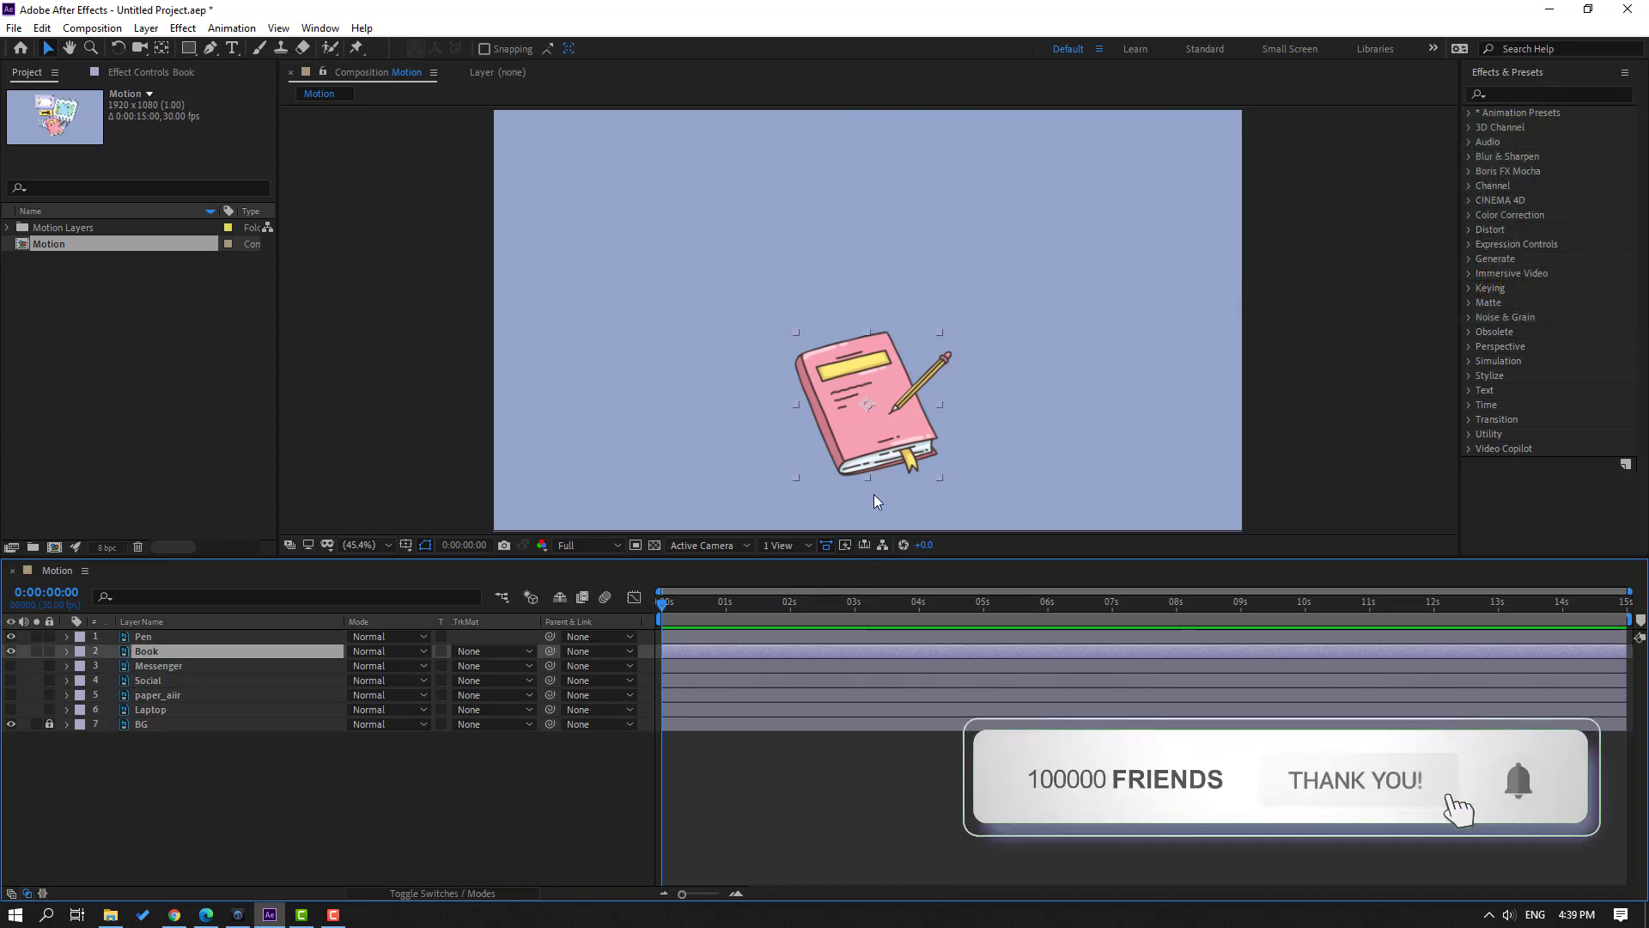
left_click_drag(849, 434, 856, 357)
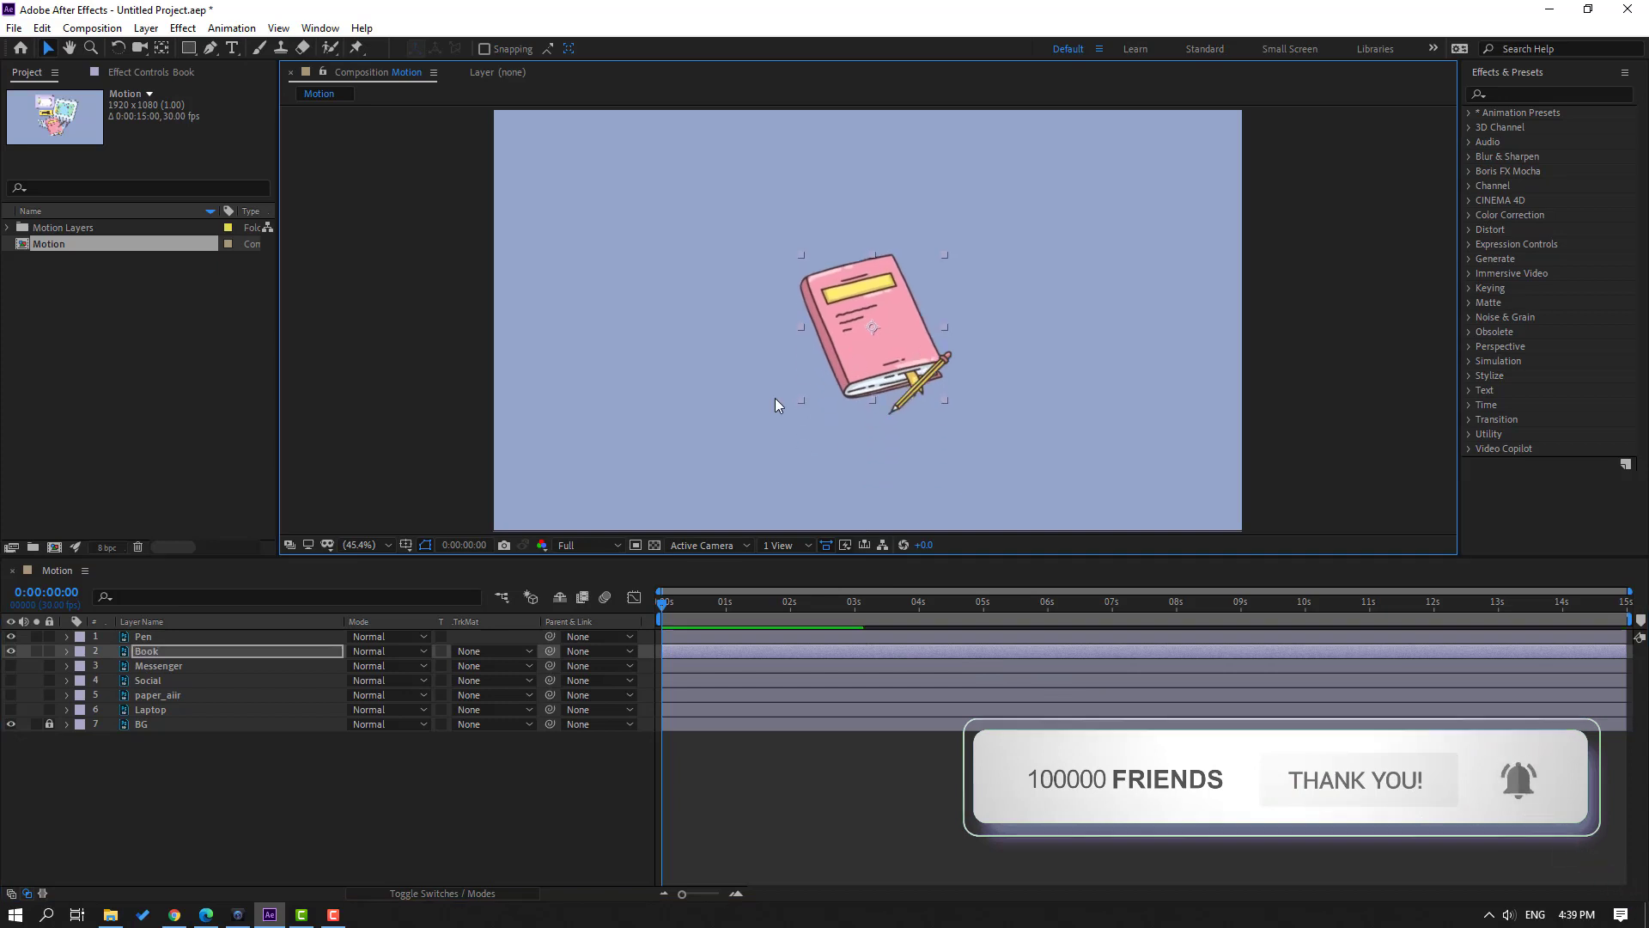
left_click(405, 544)
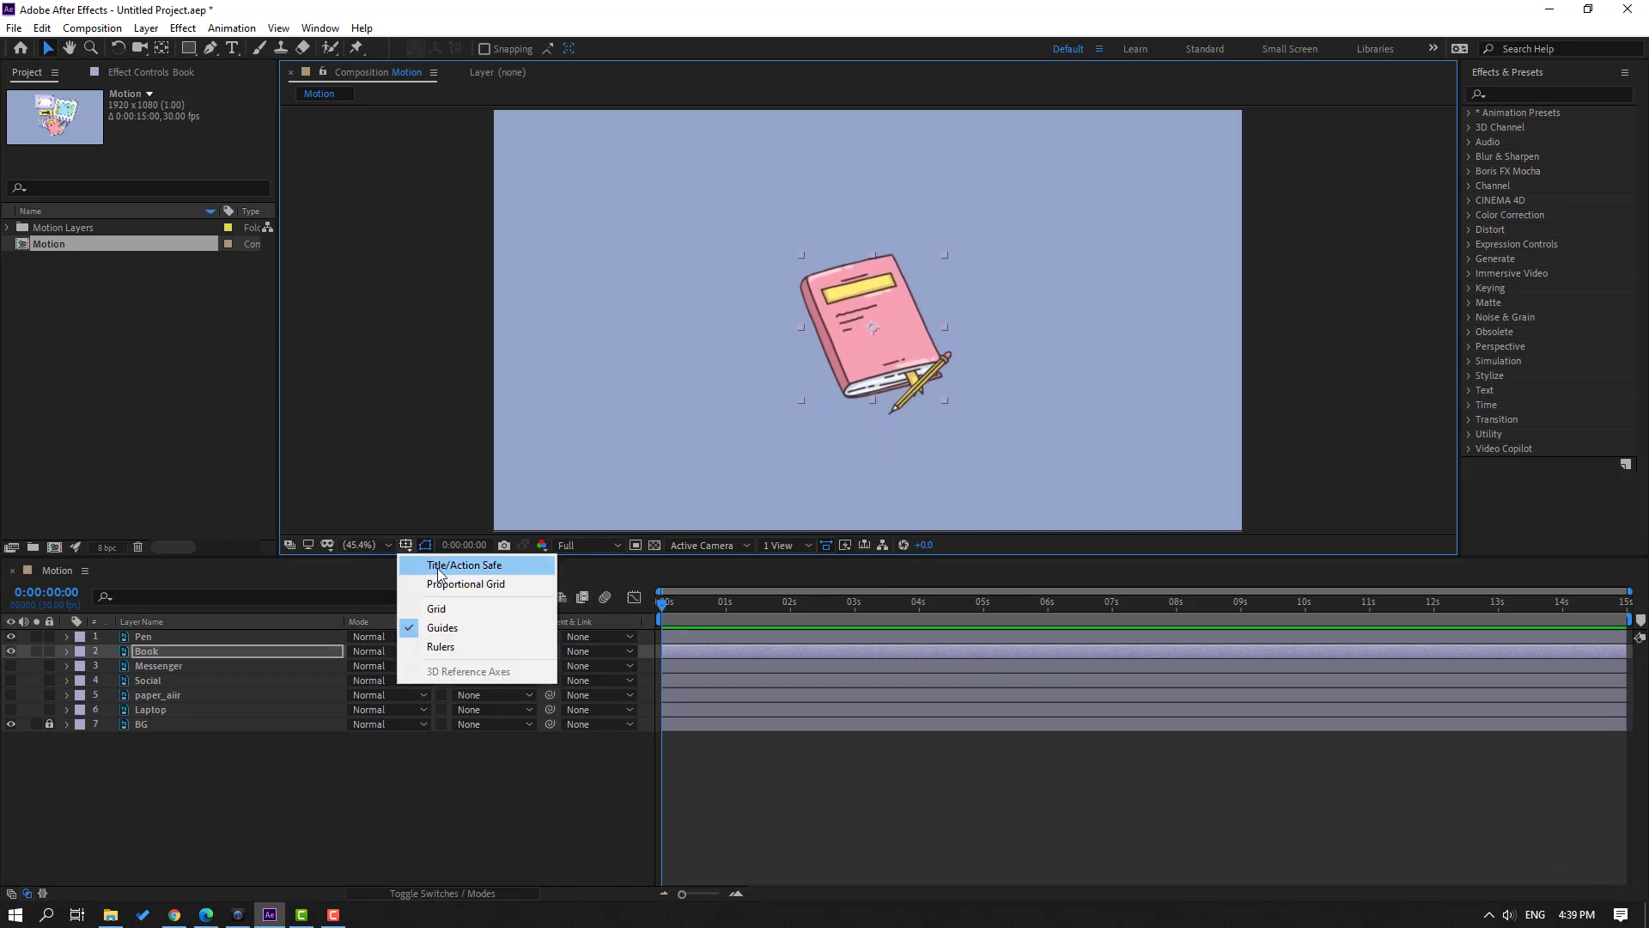
left_click(474, 573)
scroll(842, 344, "up", 3)
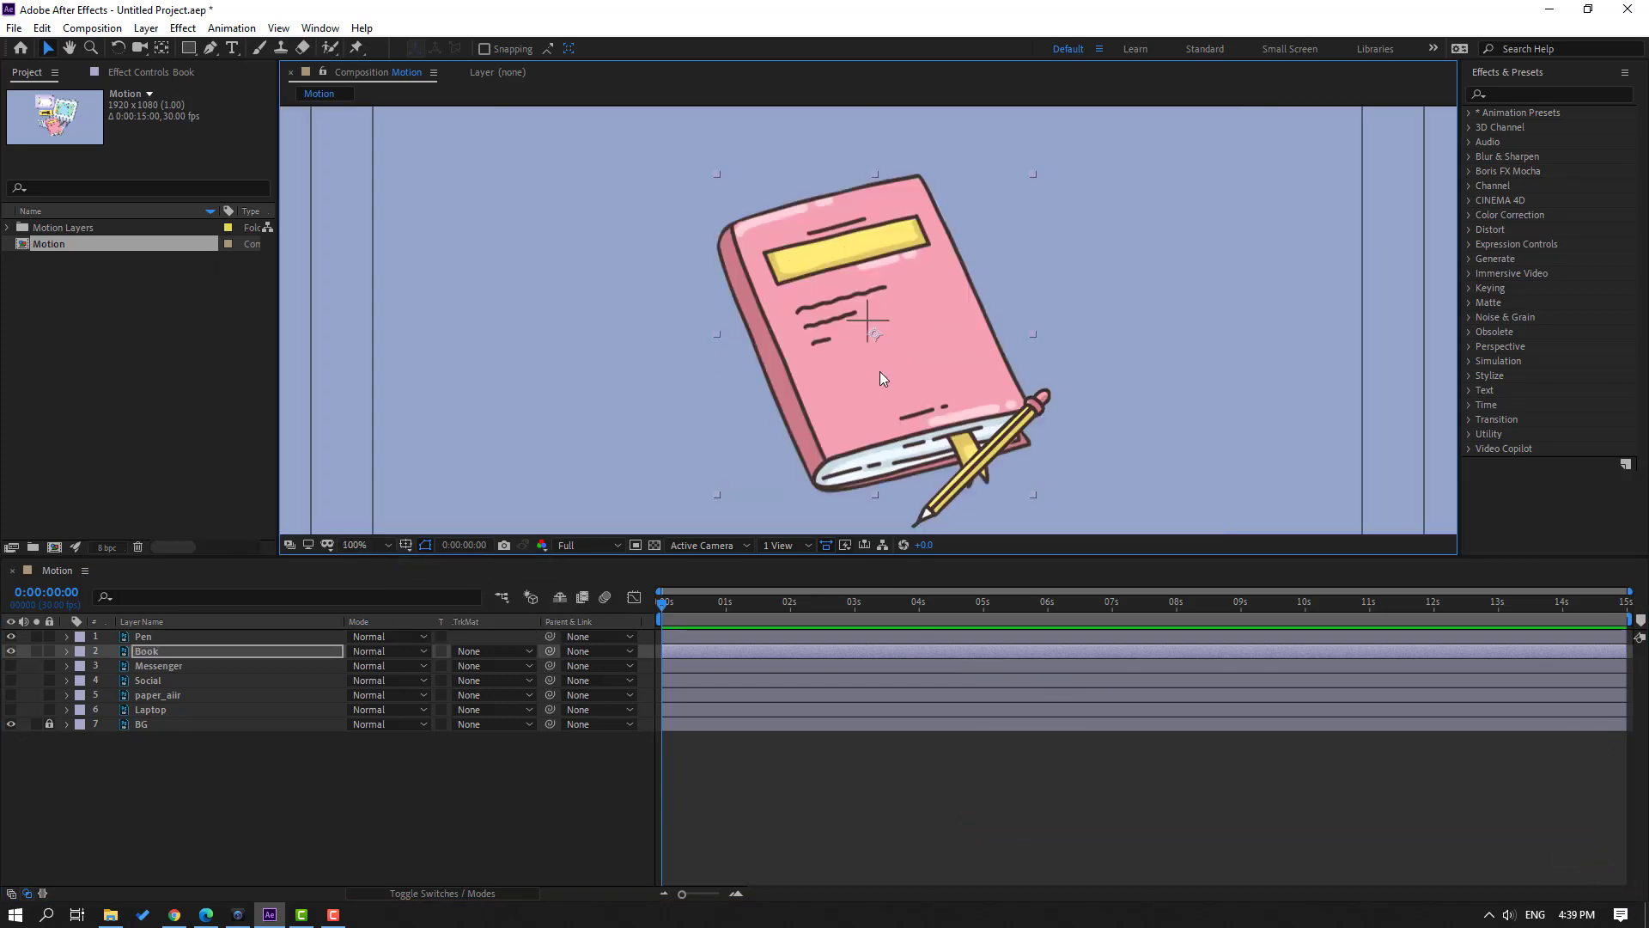
scroll(908, 378, "down", 4)
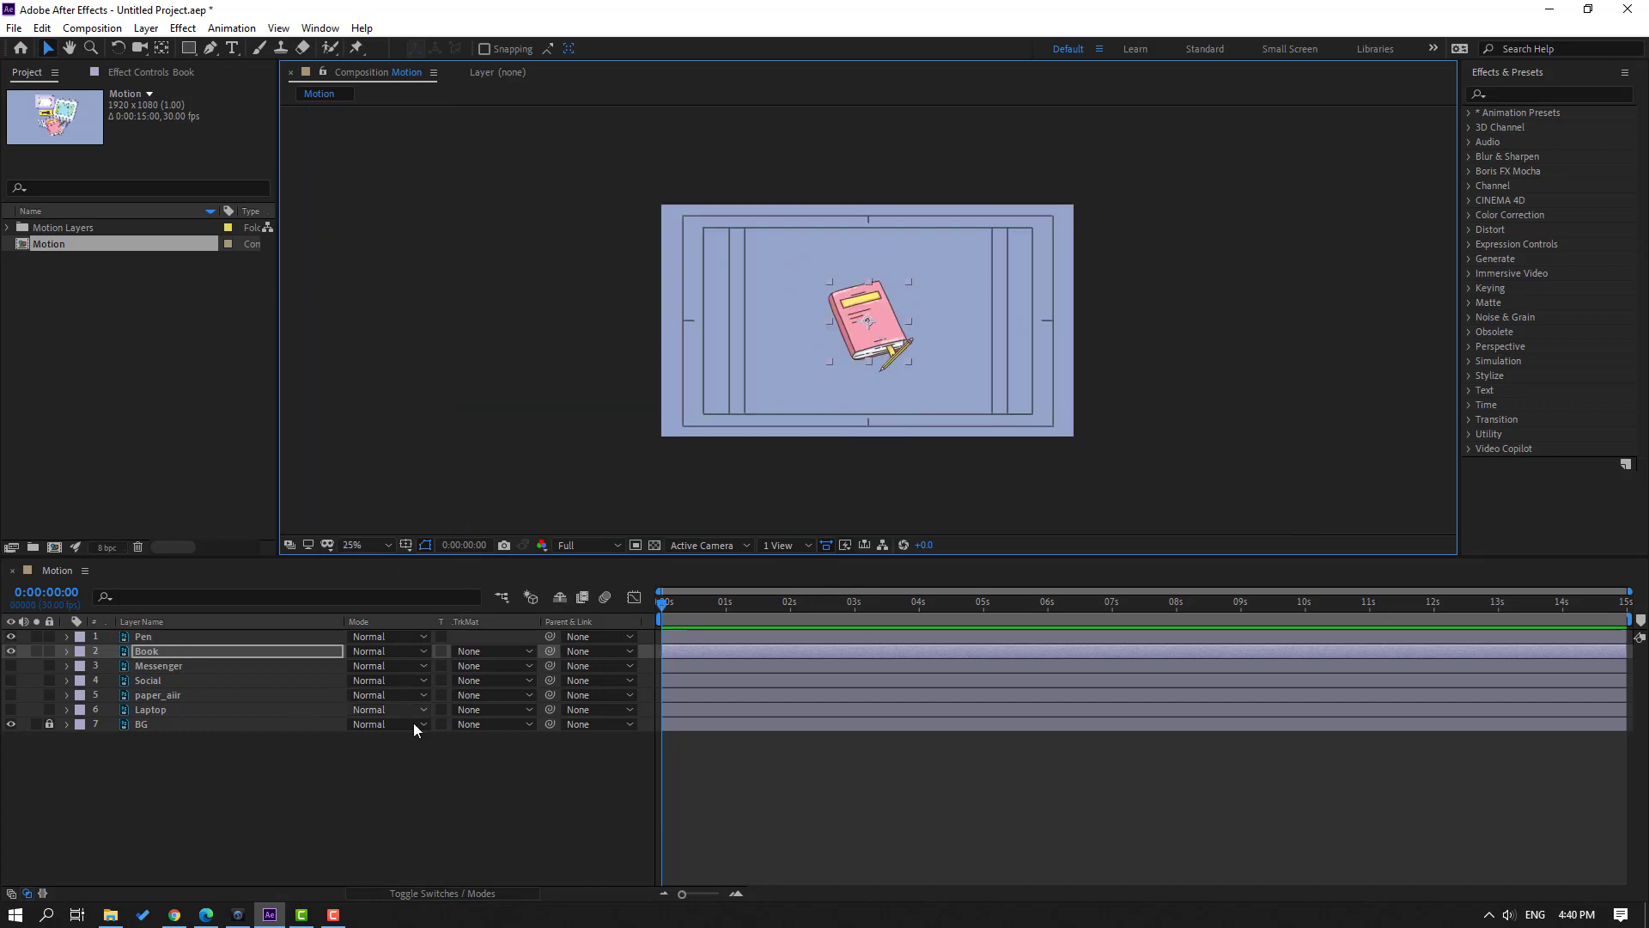
- Start a Position keyframe for Book at 0:00:00:00 with Y 1294.9, below the frame, and hide the Pen layer
key("p")
left_click(115, 666)
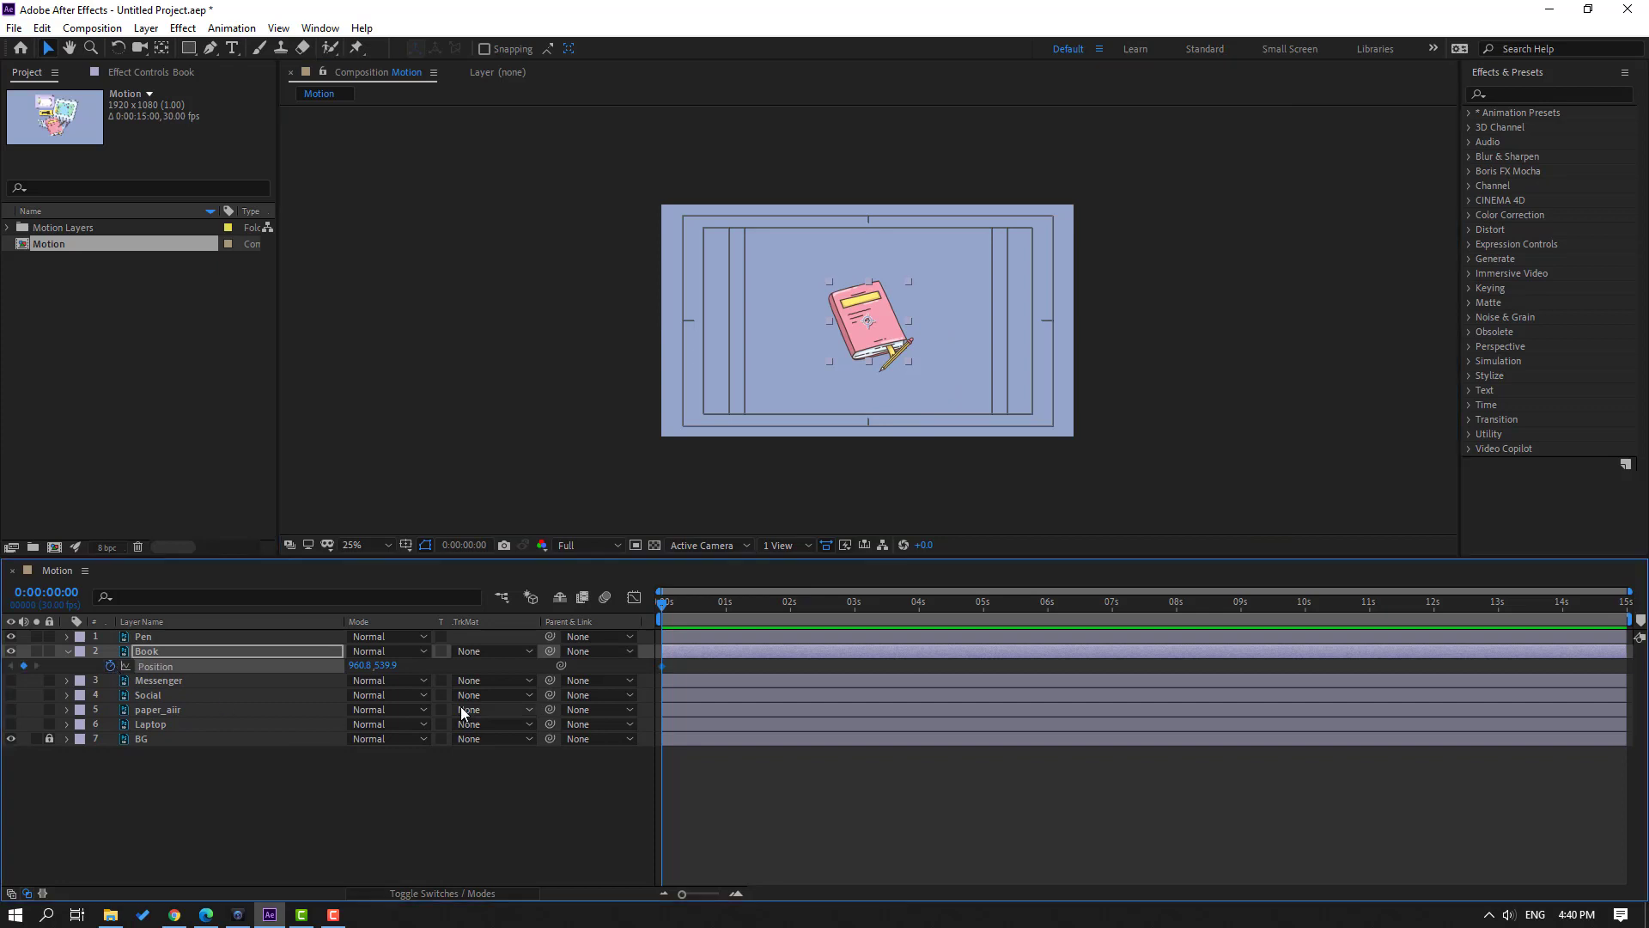
left_click_drag(388, 670, 992, 672)
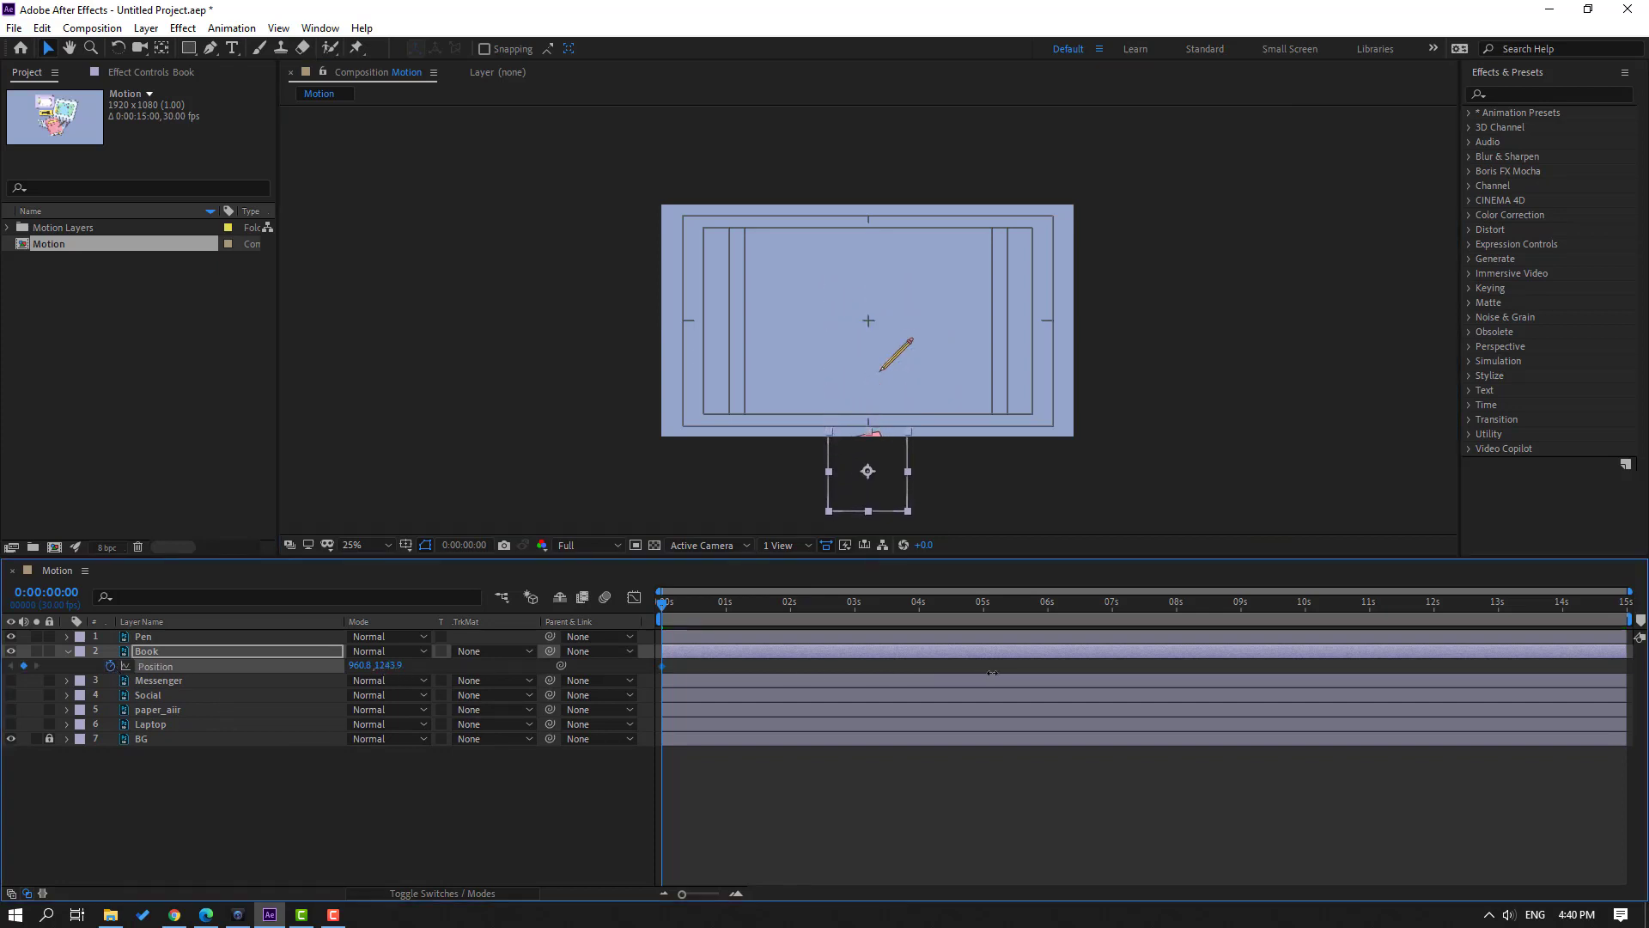
left_click(11, 636)
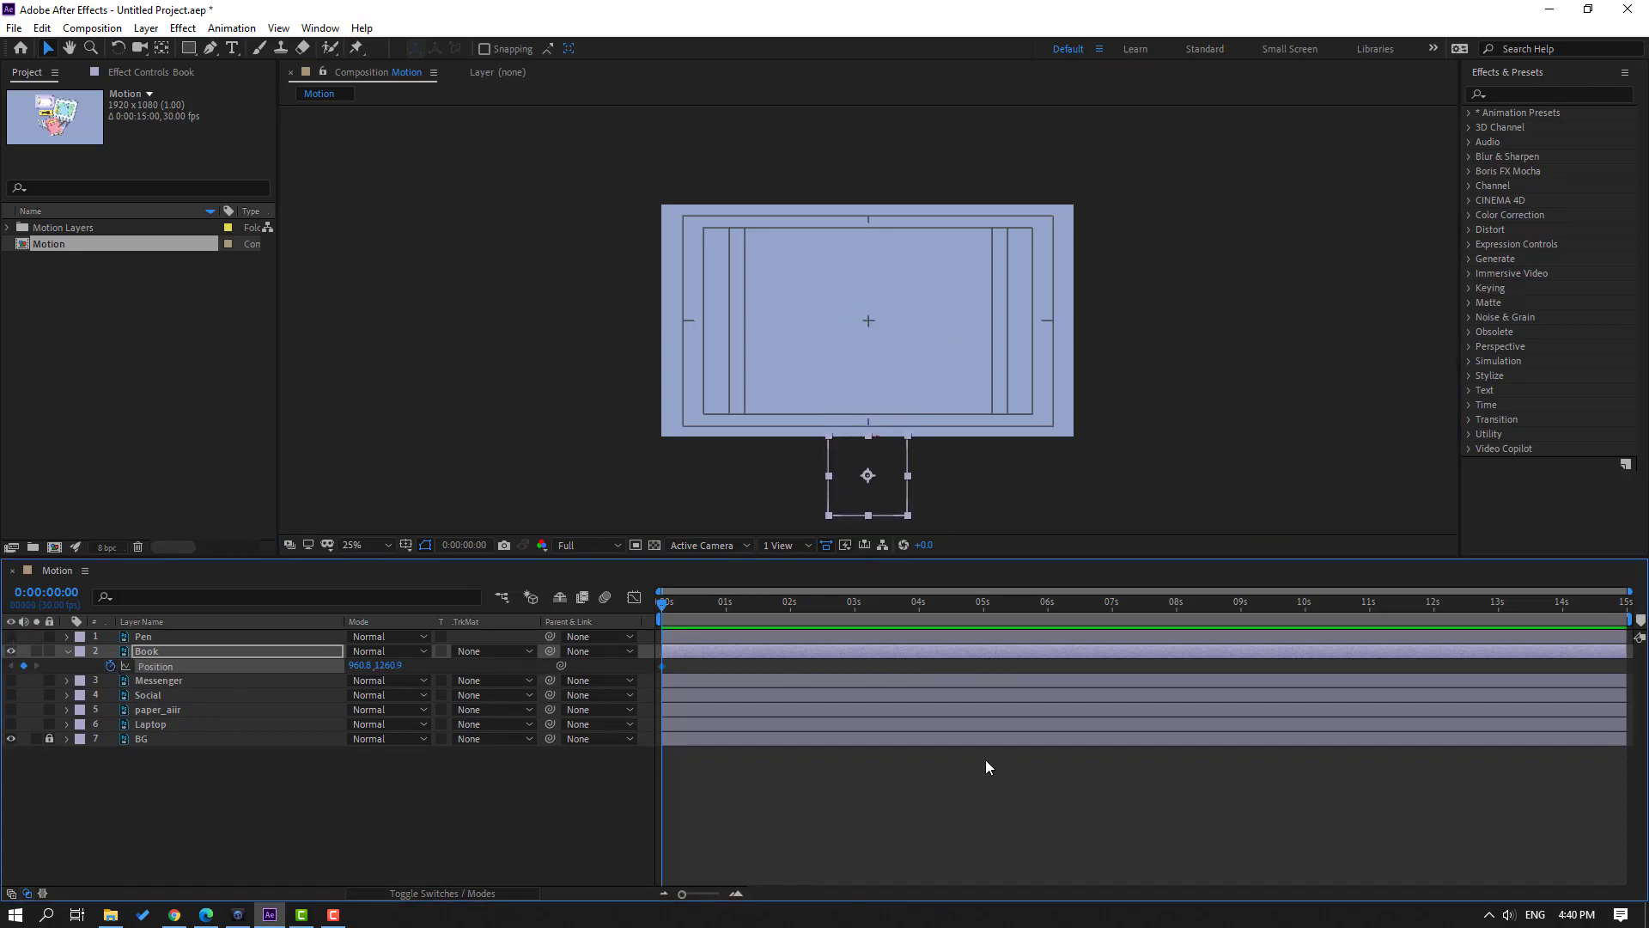
left_click_drag(393, 672, 421, 669)
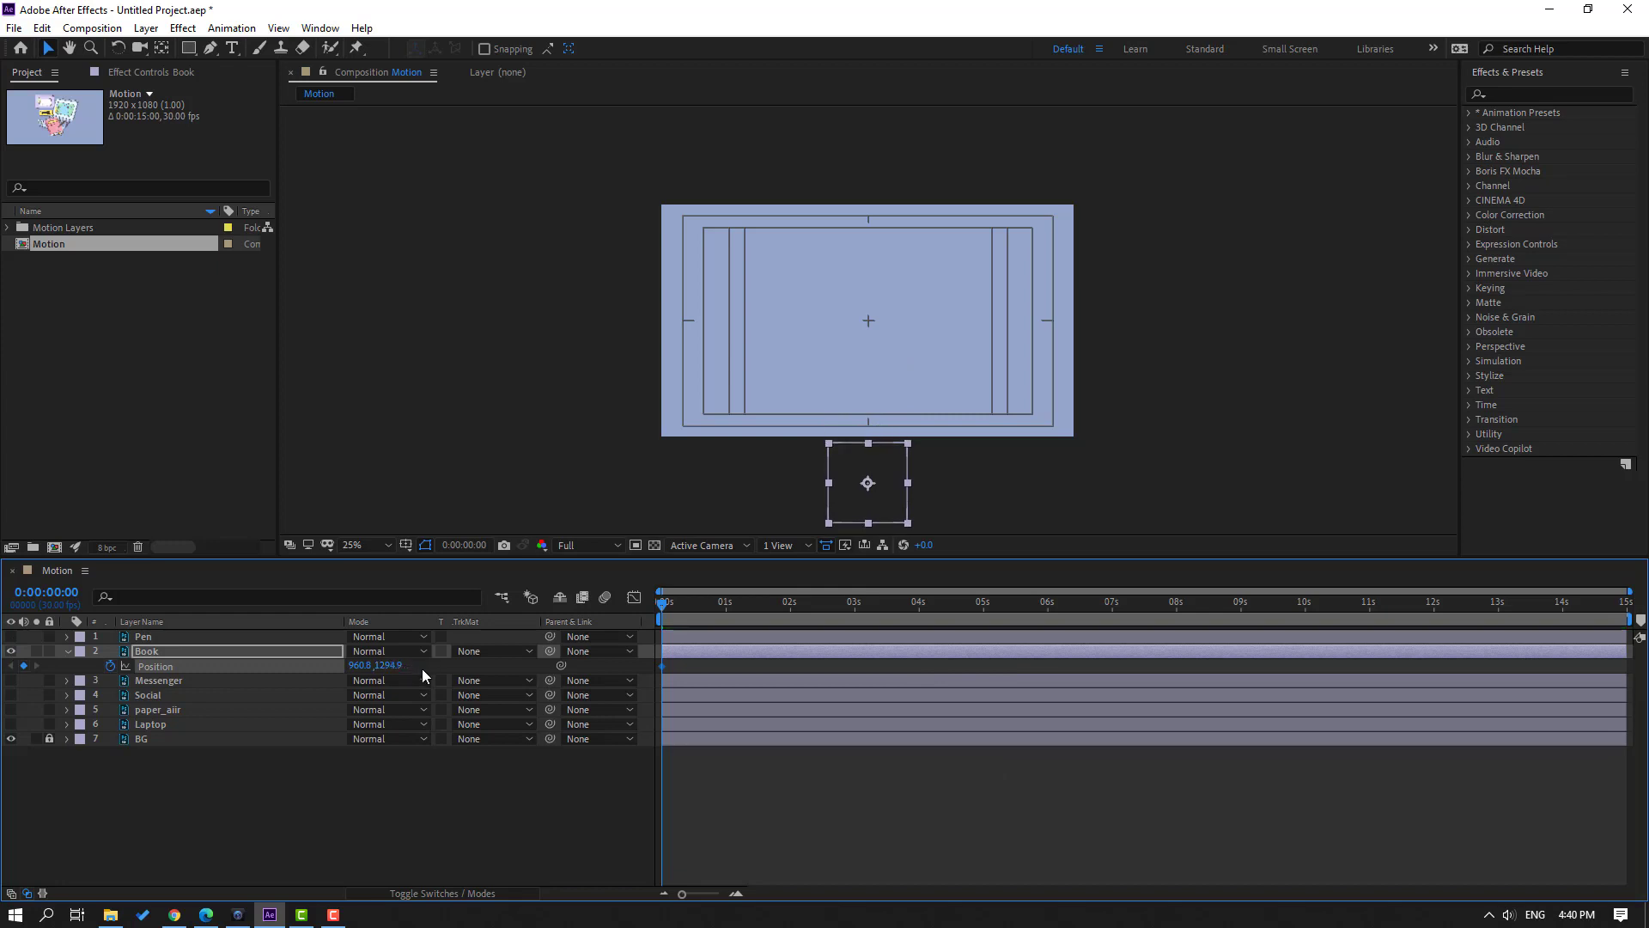
- Keyframe the Book's Y position at 378.9 on frame 10 and at 615.9 on frame 20
key("shift+Page_Down")
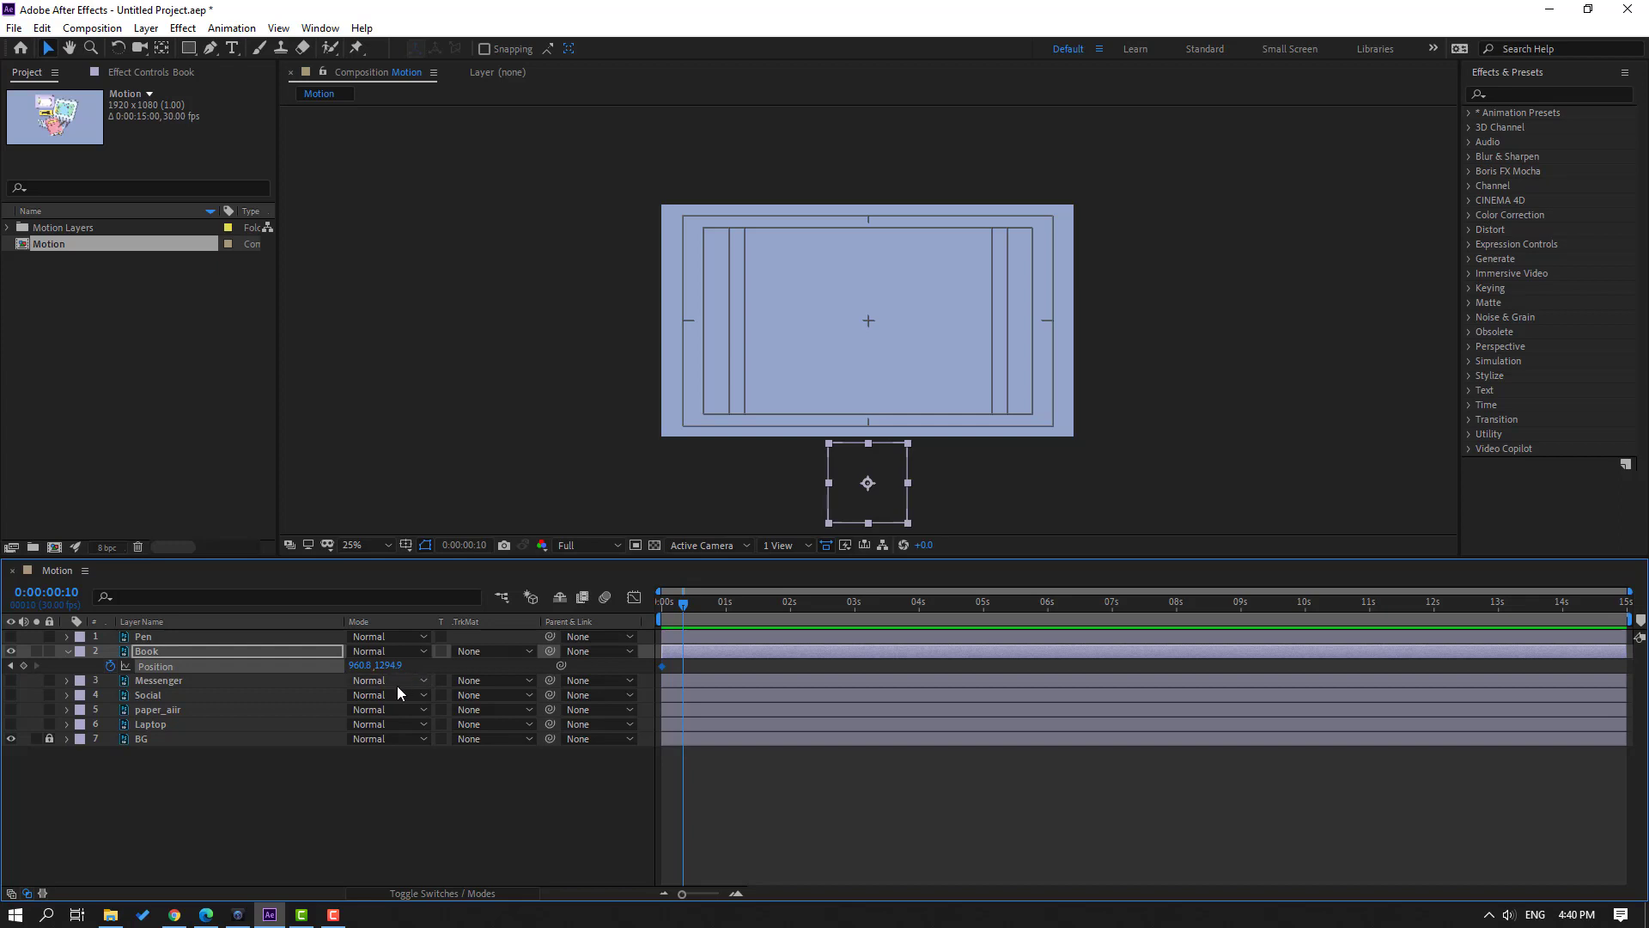
left_click_drag(388, 670, 225, 717)
key("shift+Page_Down")
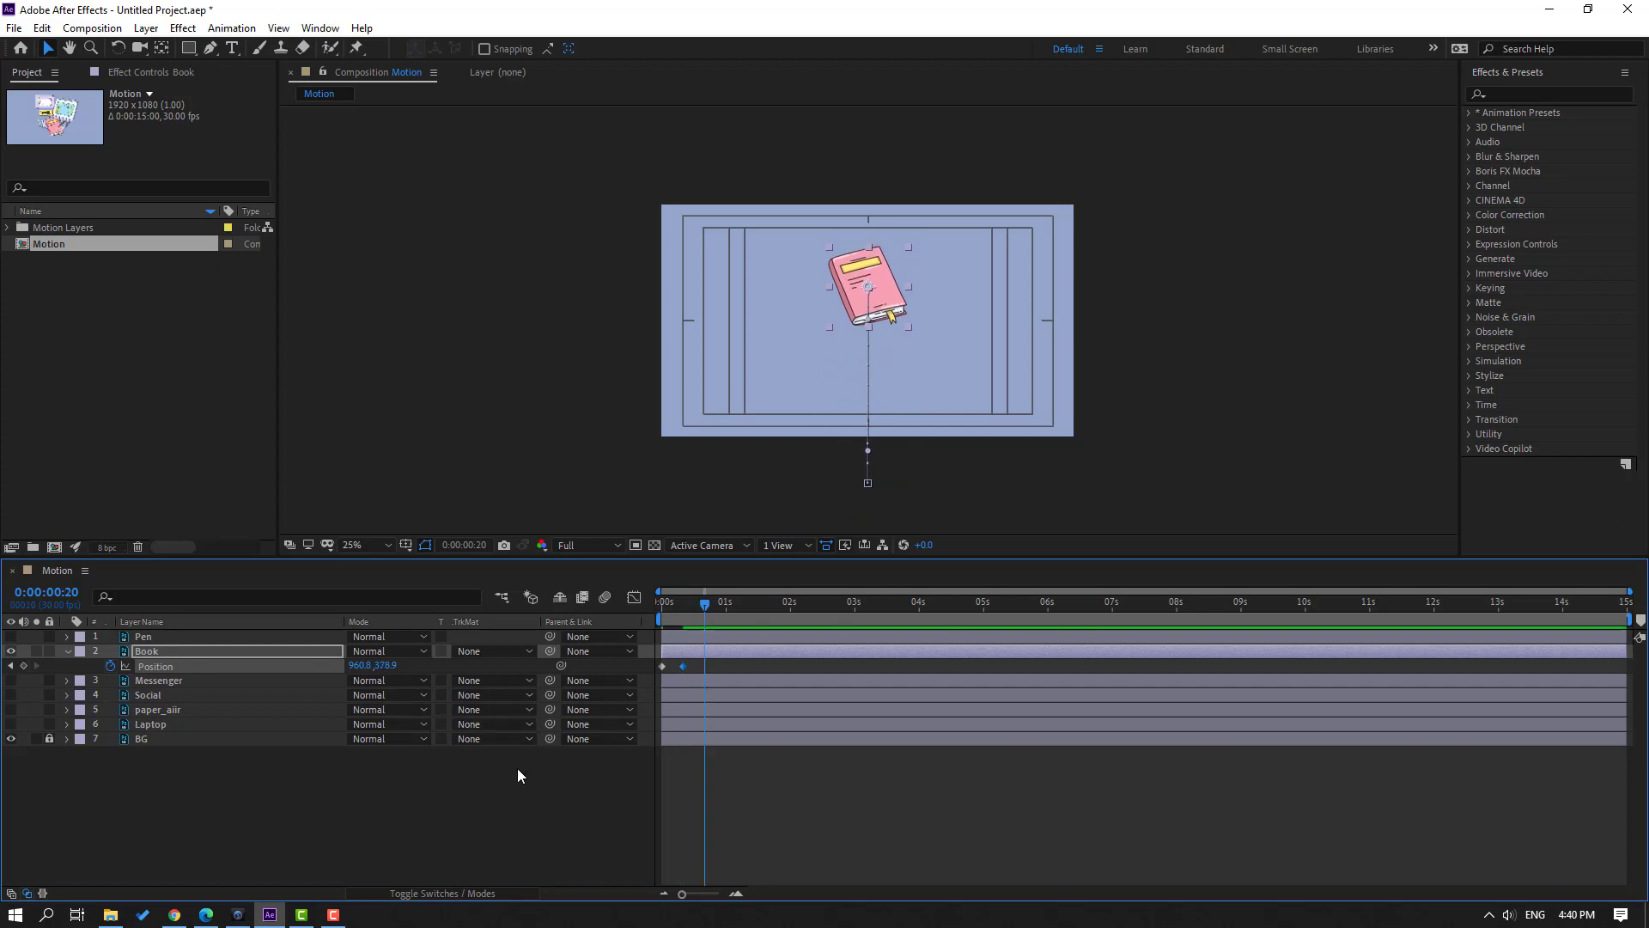
key("period")
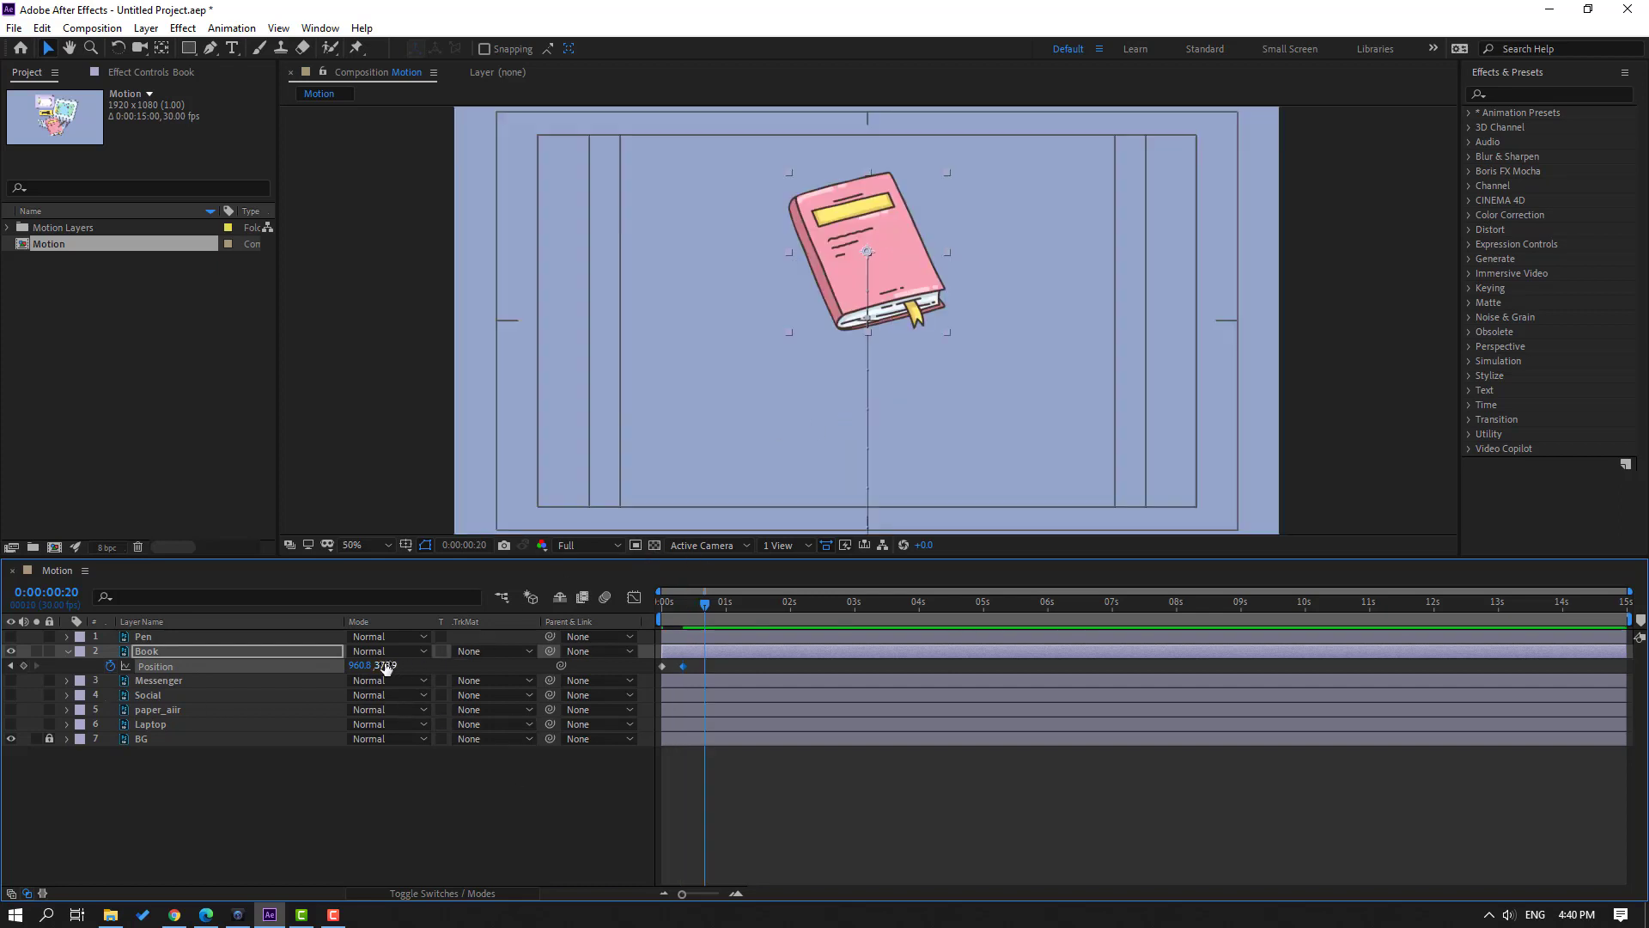
left_click_drag(385, 669, 605, 645)
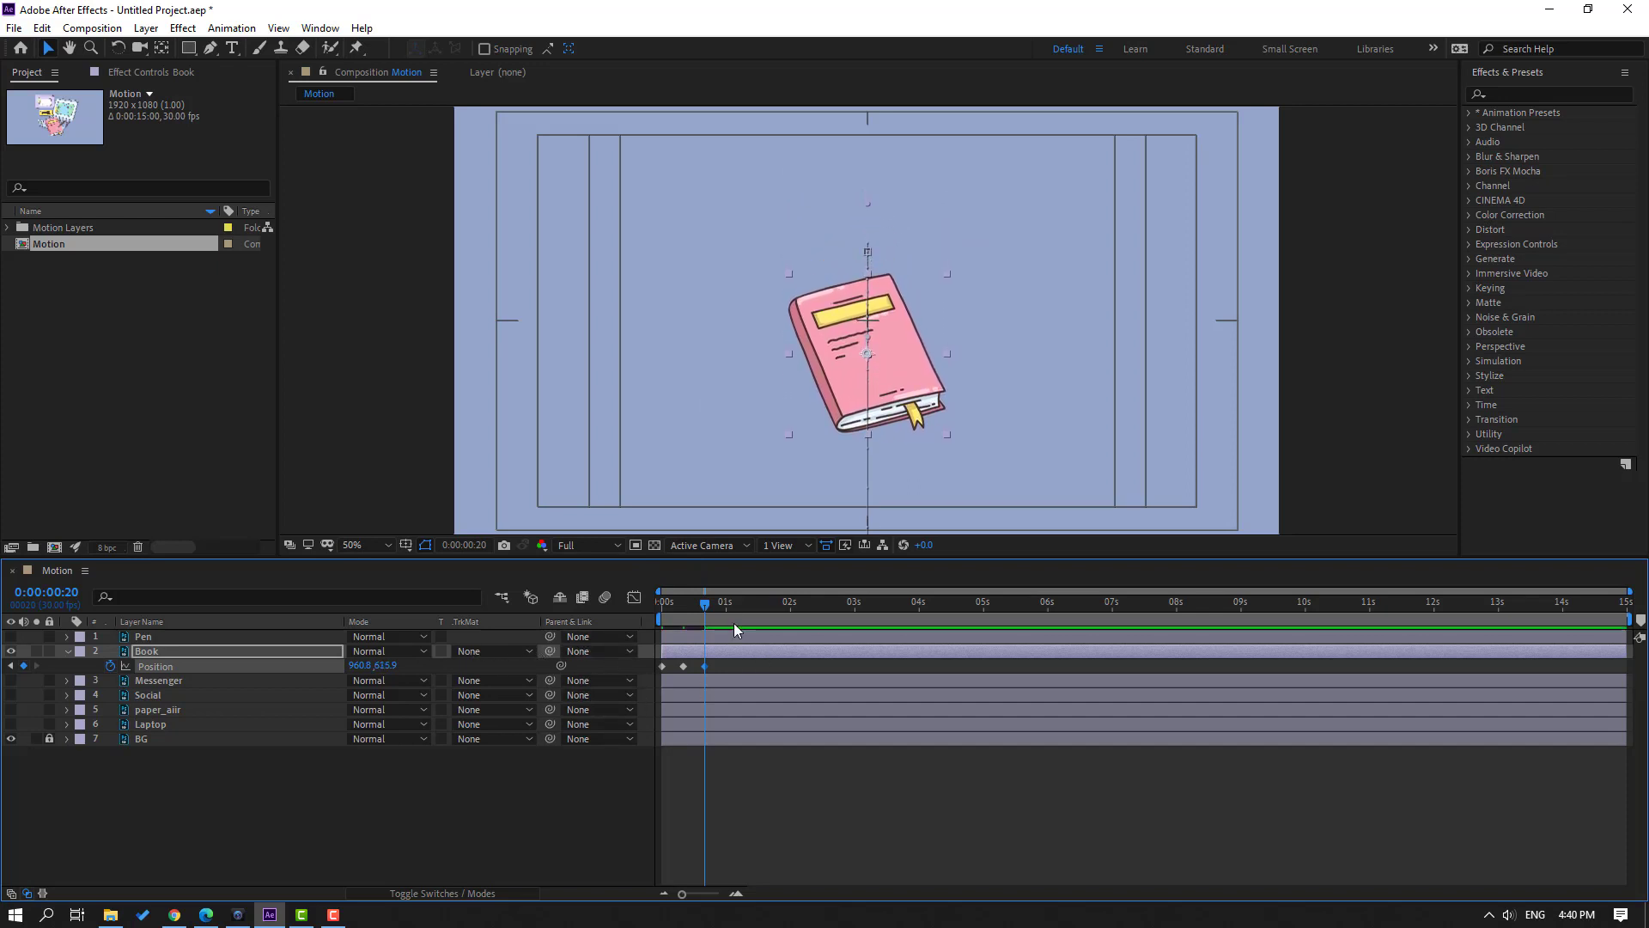
- Lower the peak of the Book's bounce by setting the frame 10 Position keyframe to Y 467.9
left_click_drag(705, 604, 684, 608)
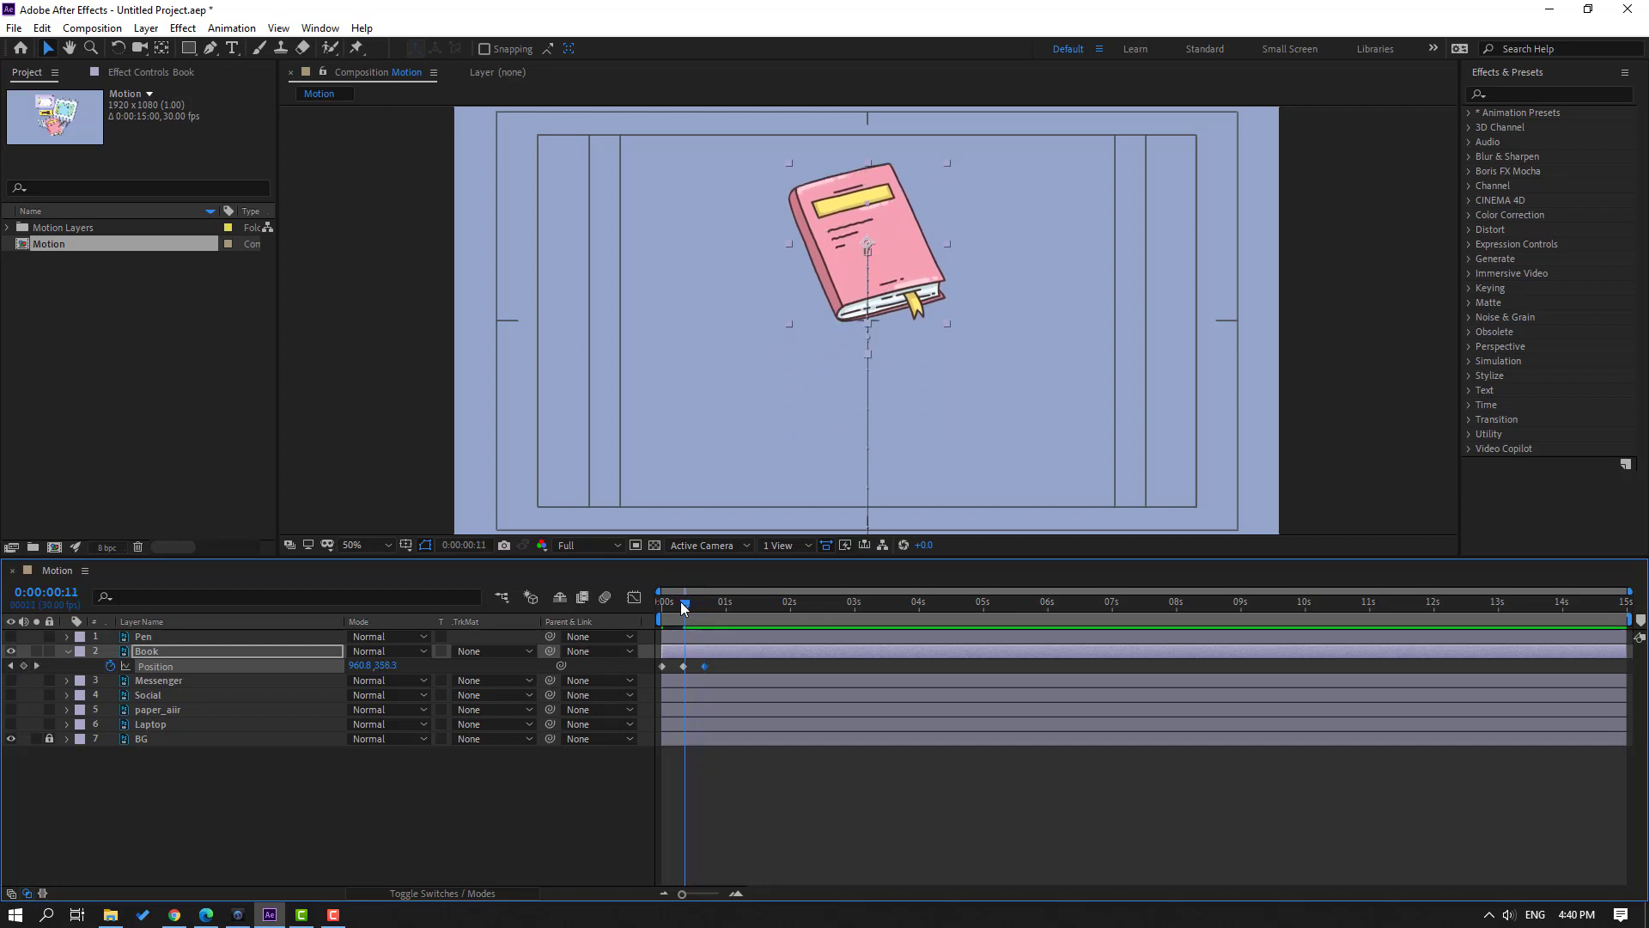
key("Page_Up")
left_click(683, 668)
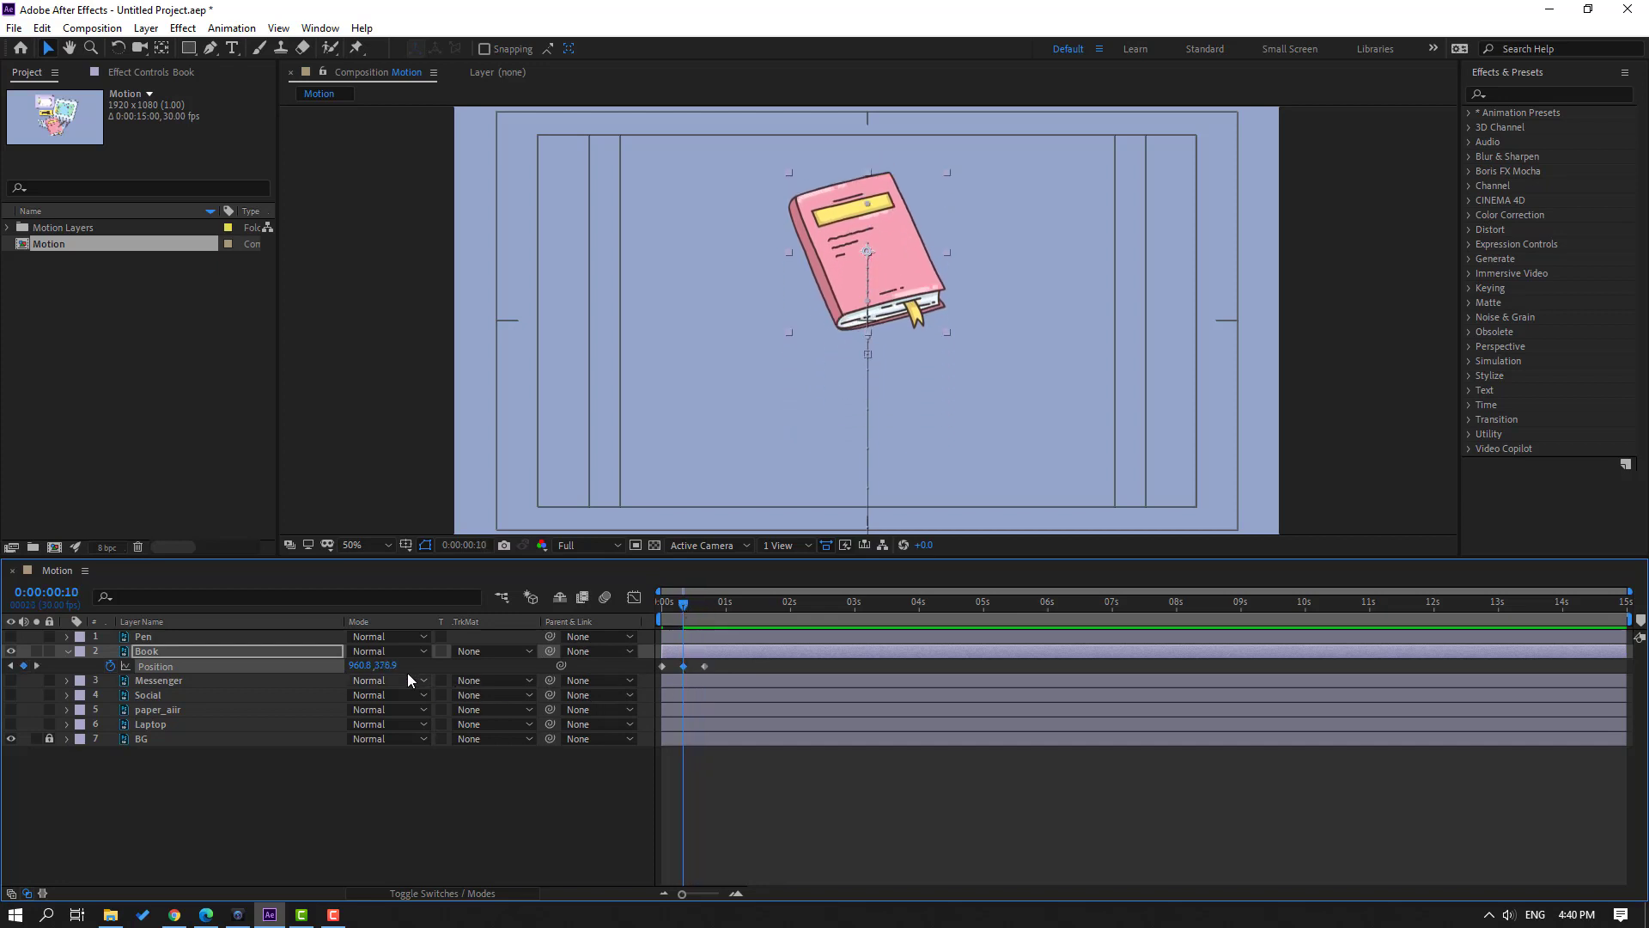
left_click_drag(390, 670, 461, 675)
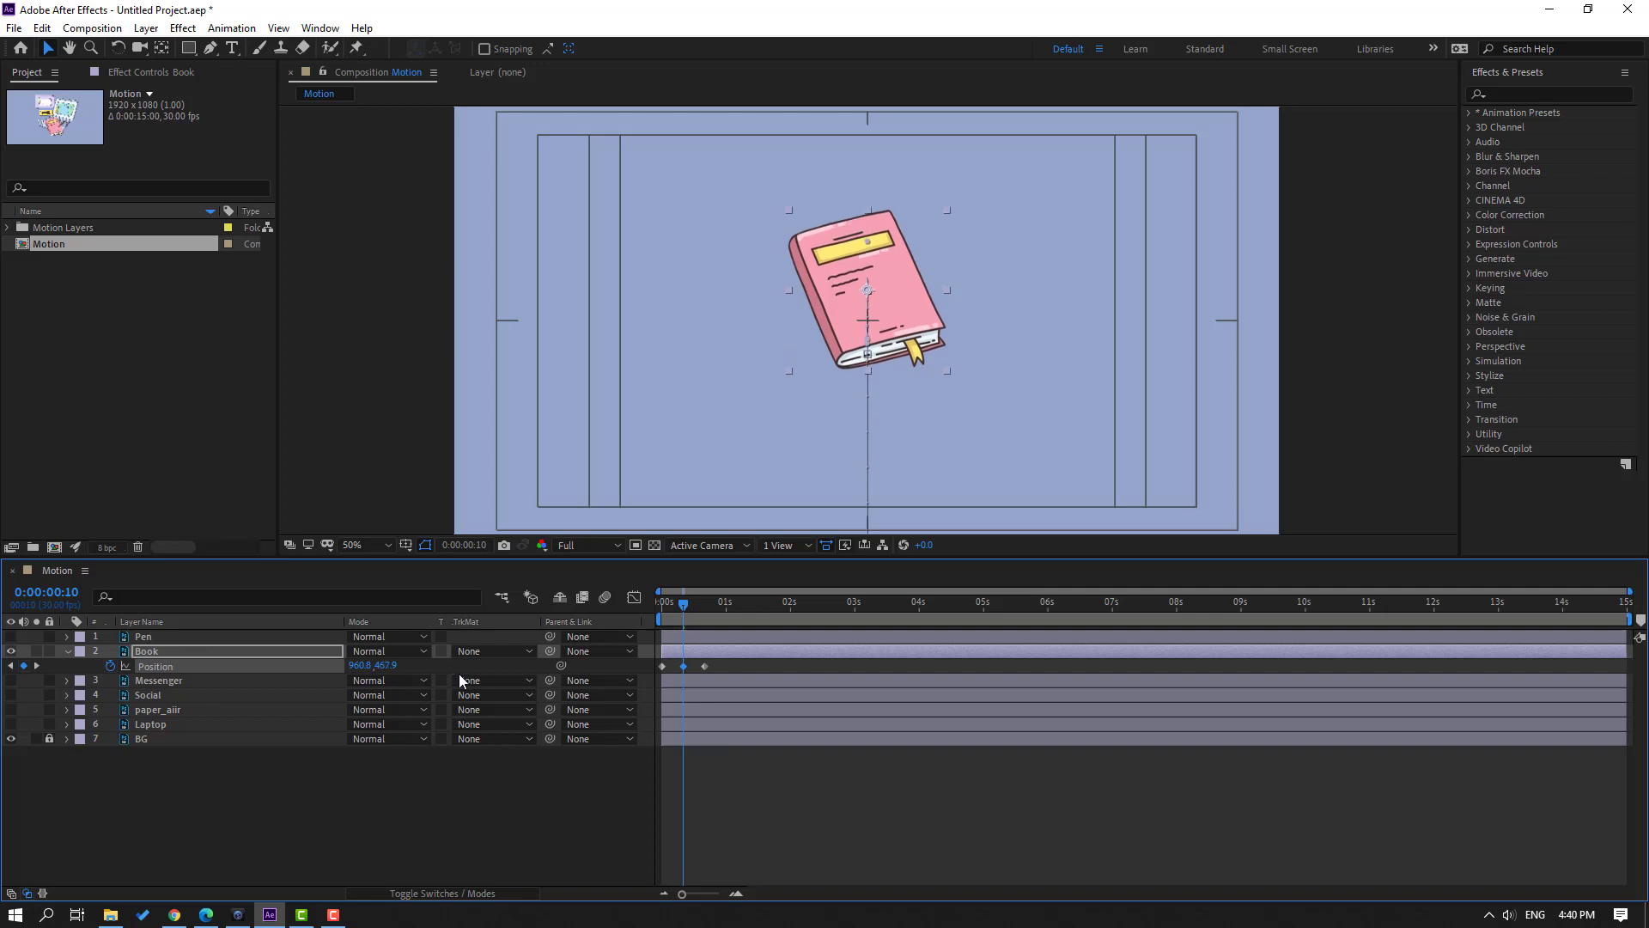
- Add settling Position keyframes for Book at 0:00:01:00 and at 0:00:01:10 with Y 573.9, and preview the motion
mouse_move(685, 612)
left_mouse_down()
mouse_move(662, 607)
mouse_move(704, 611)
left_mouse_up()
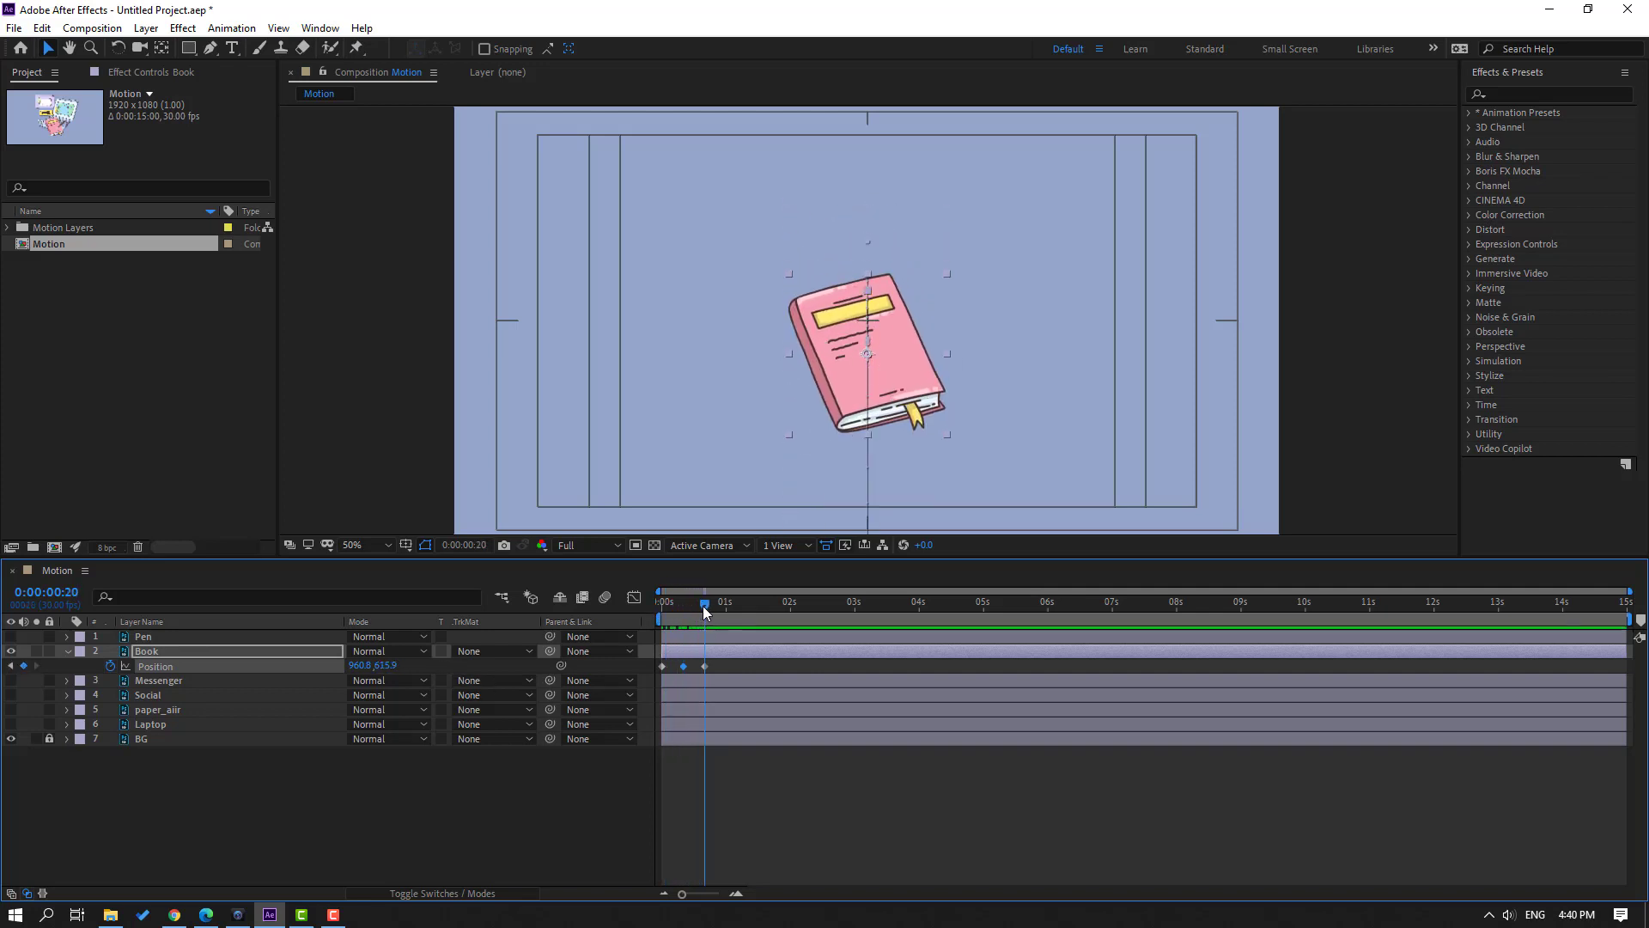
mouse_move(395, 670)
left_mouse_down()
mouse_move(302, 667)
mouse_move(424, 662)
left_mouse_up()
key("shift+Page_Down")
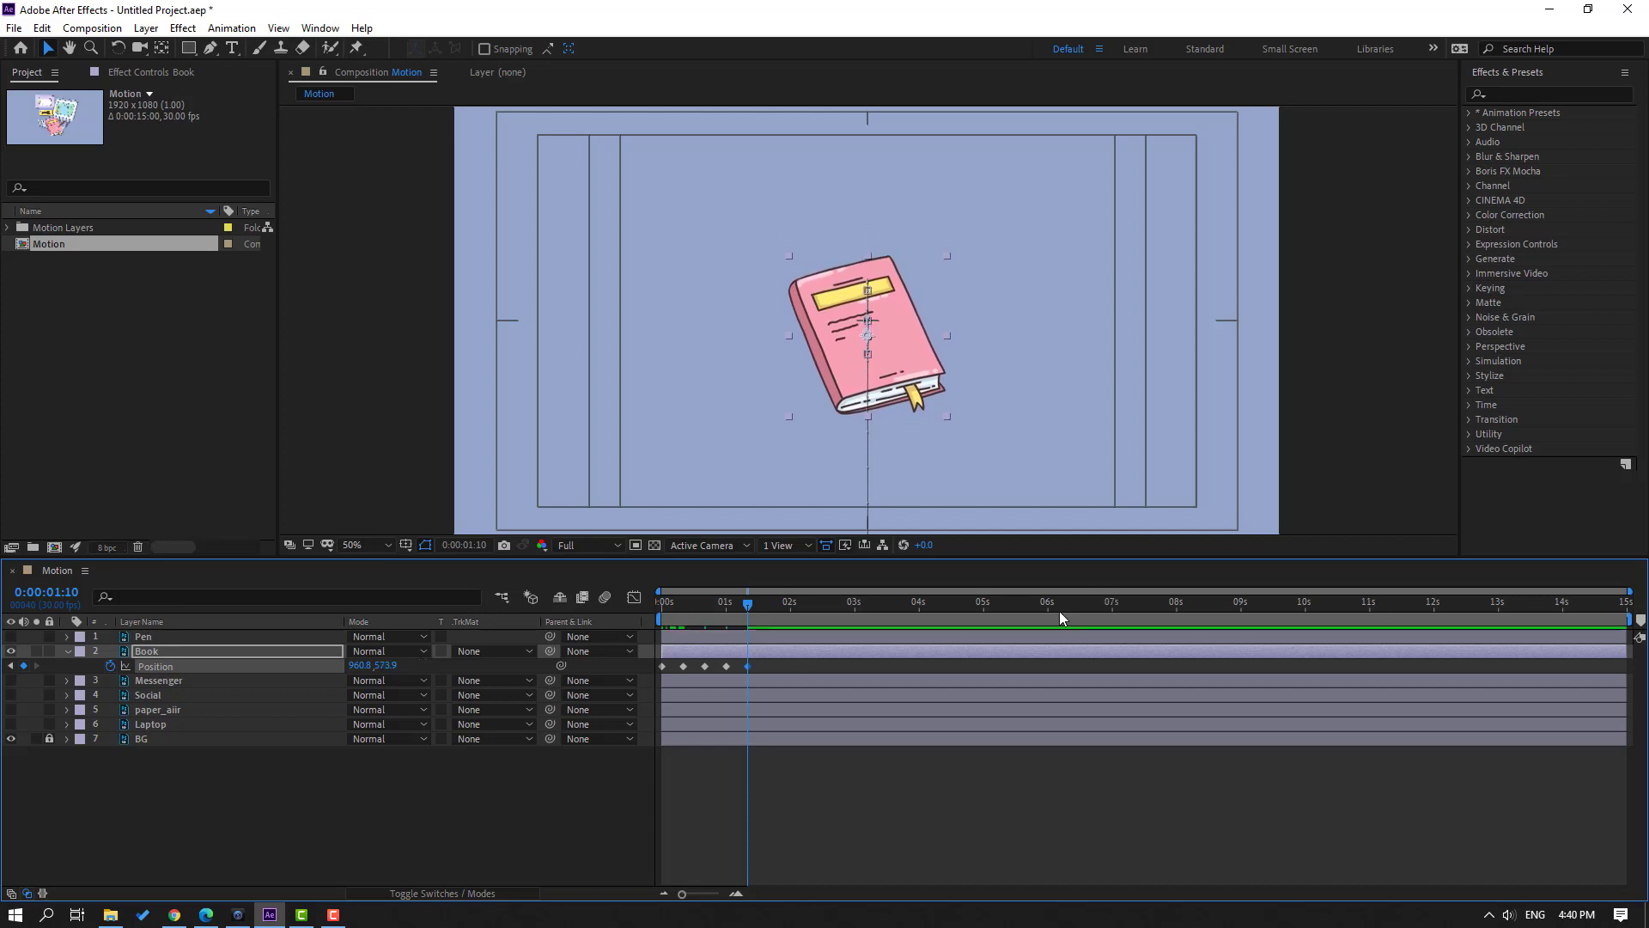
key("space")
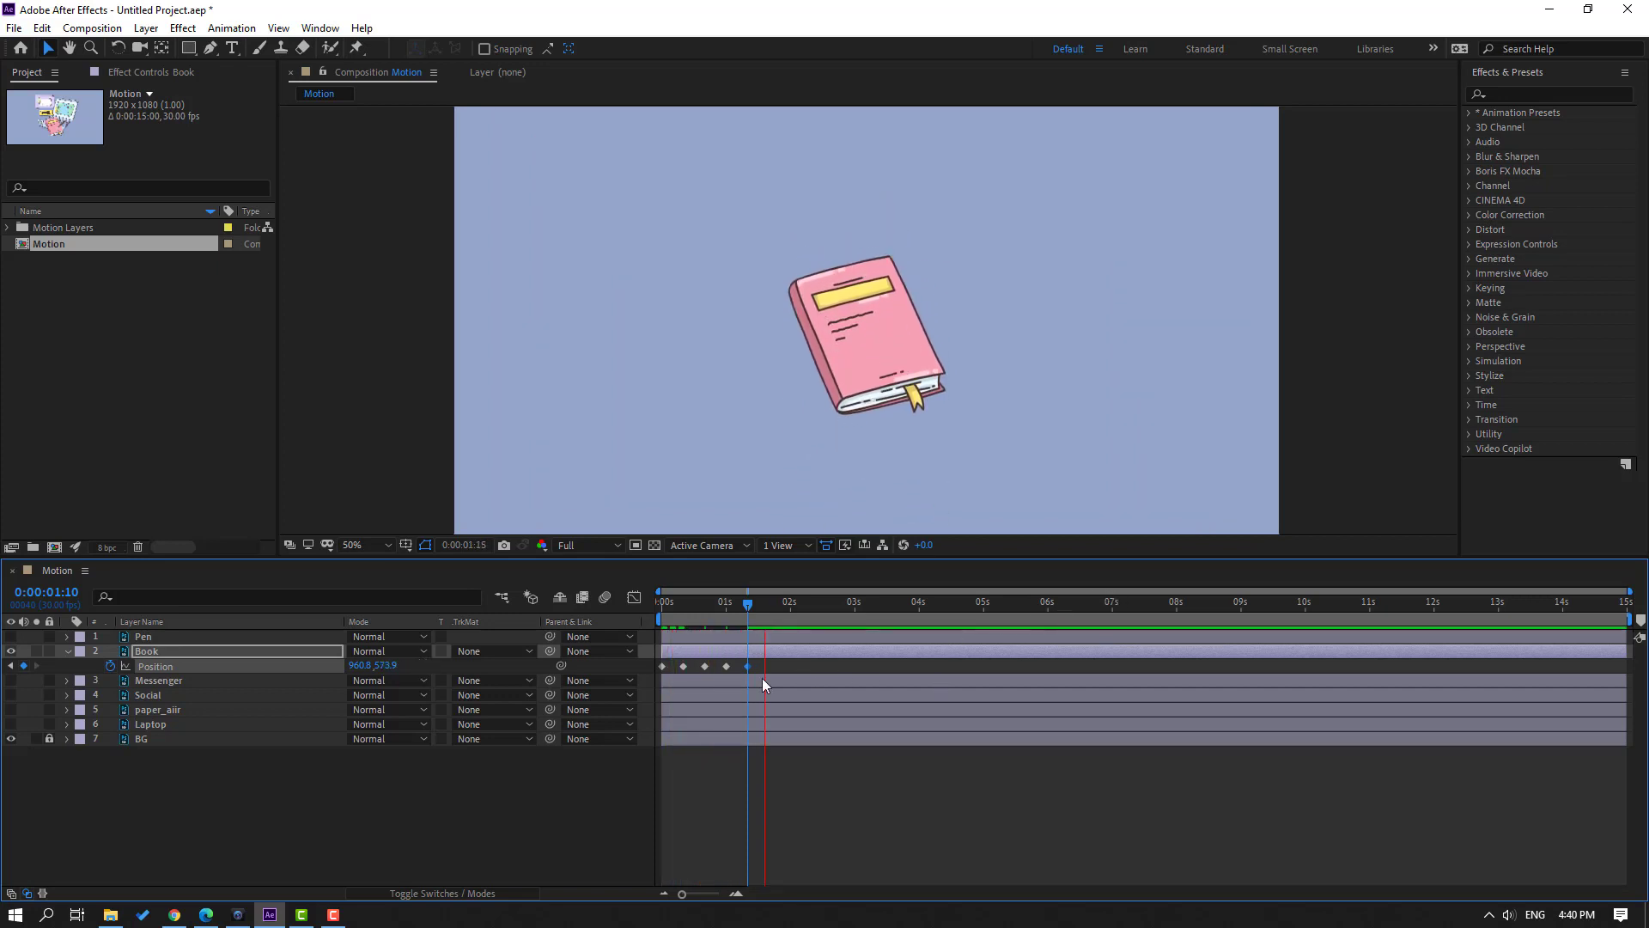
key("space")
- Apply Easy Ease to all five Position keyframes of the Book layer
left_click_drag(776, 663, 654, 677)
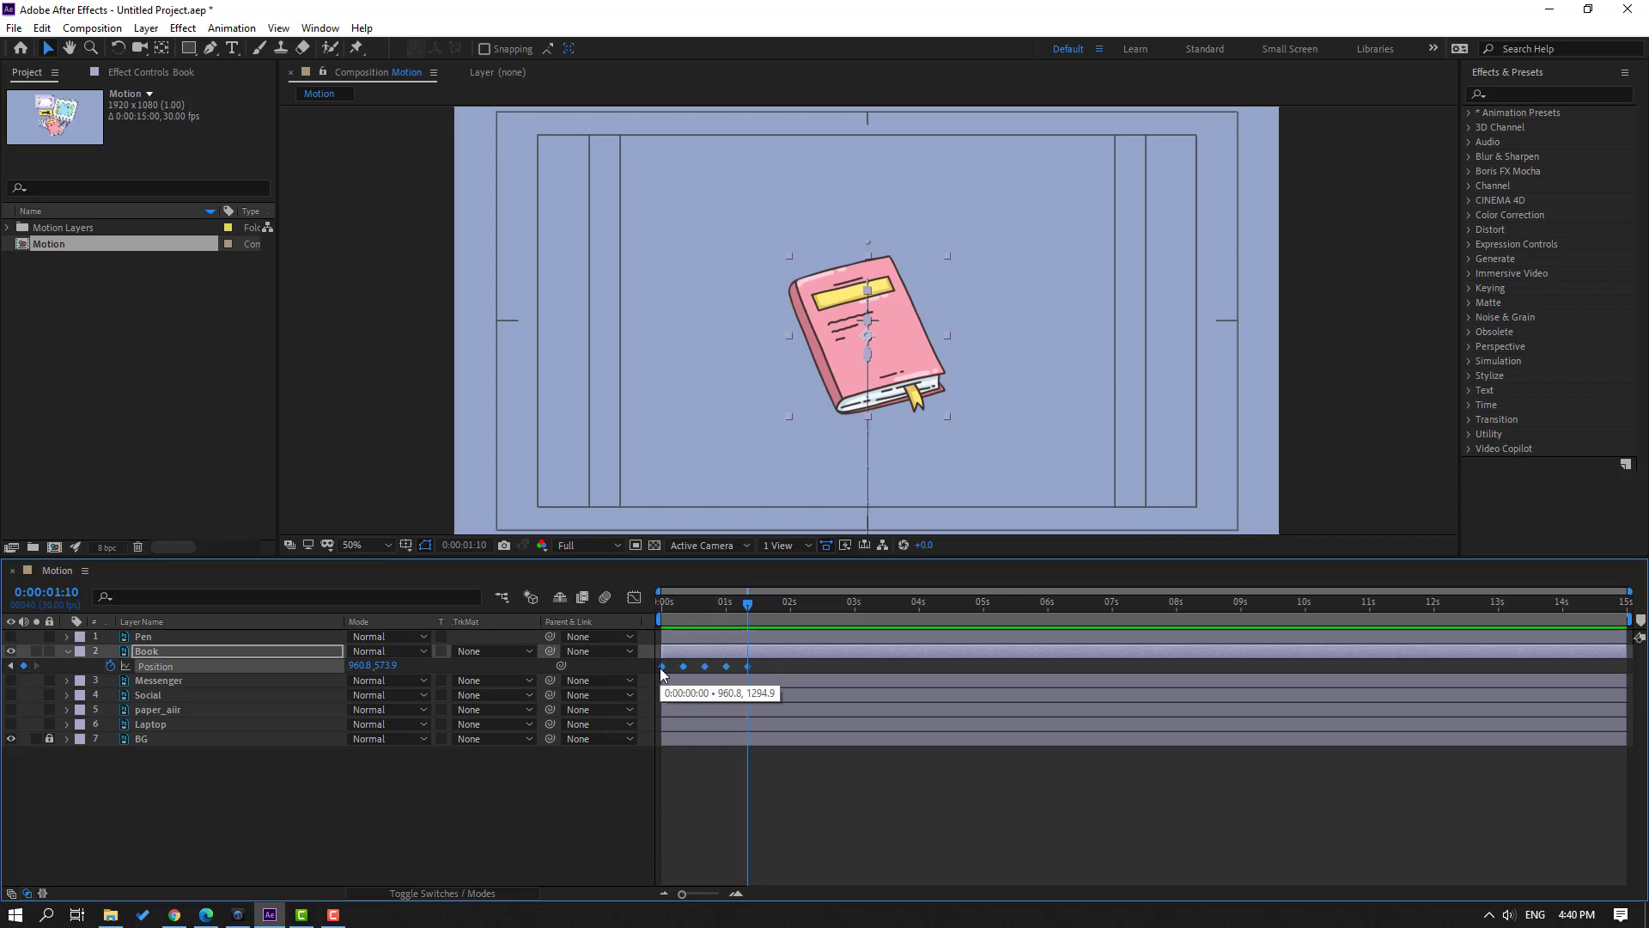
right_click(661, 670)
mouse_move(853, 880)
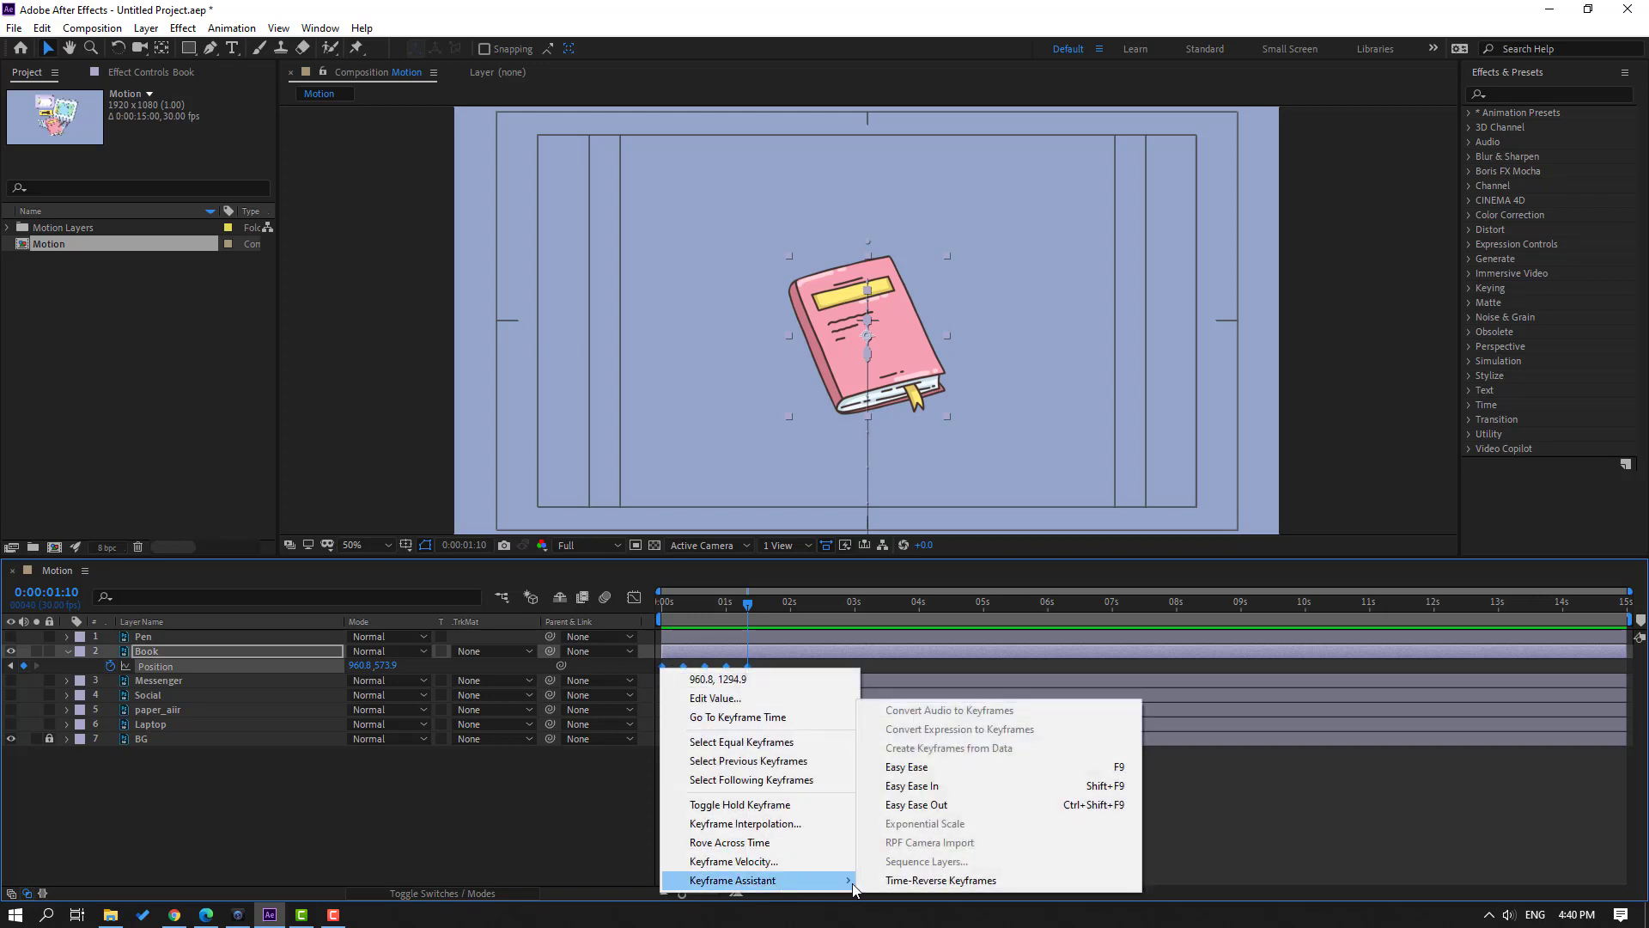
left_click(910, 767)
- Play back the Book animation to check the eased bounce at different zoom levels
key("space")
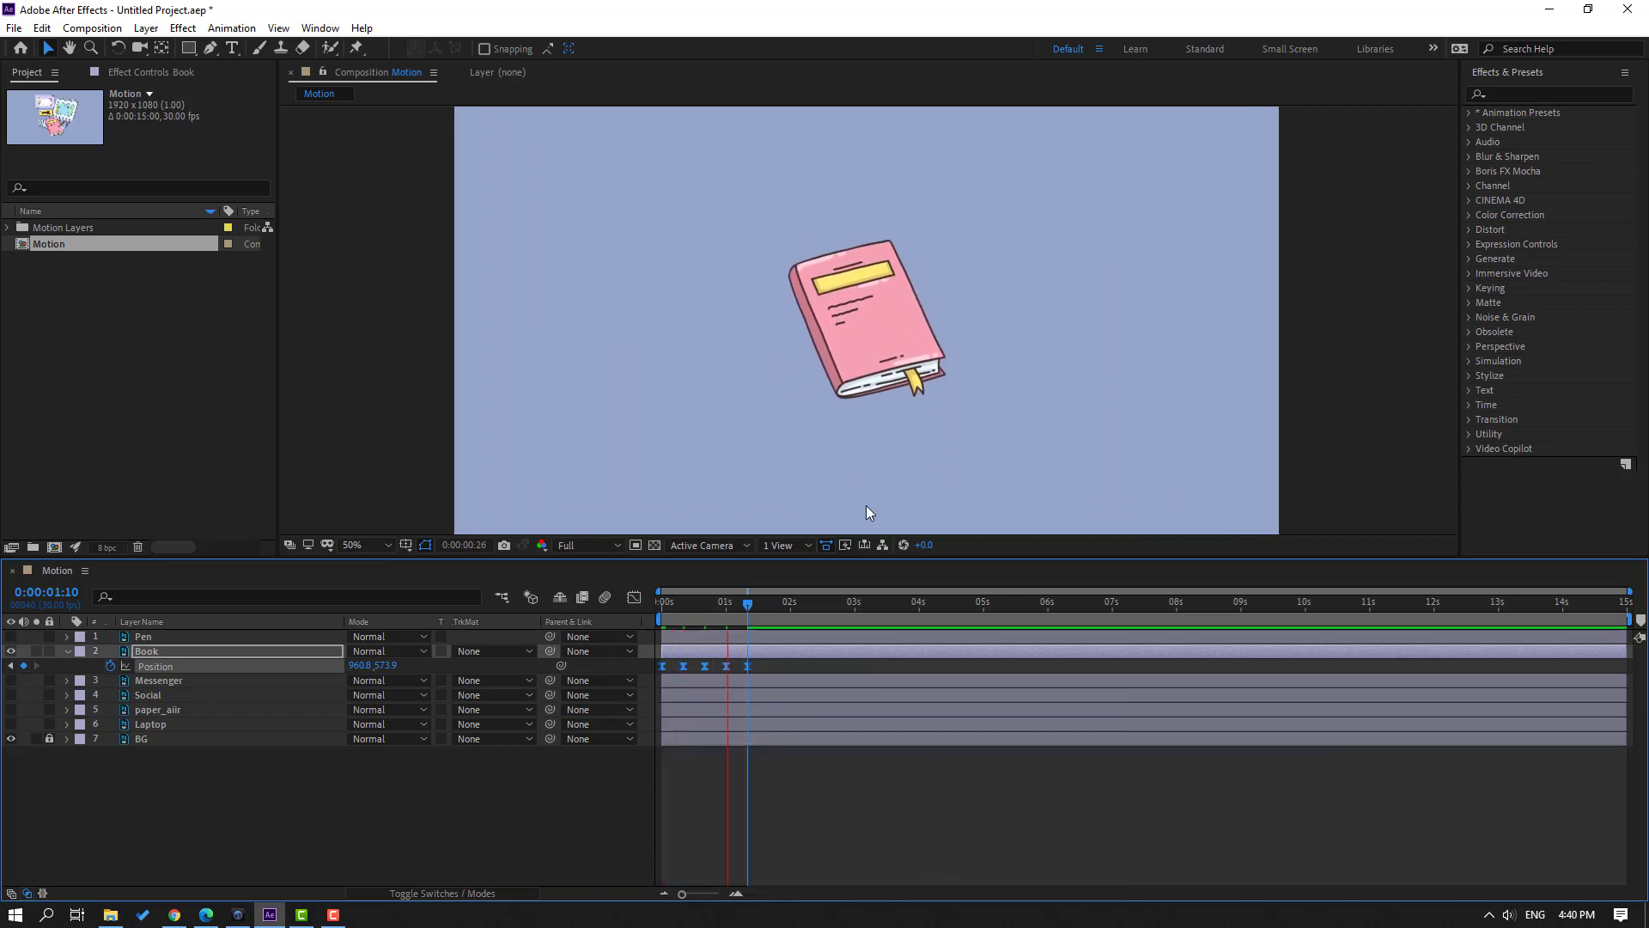
scroll(648, 381, "down", 3)
key("space")
key("space")
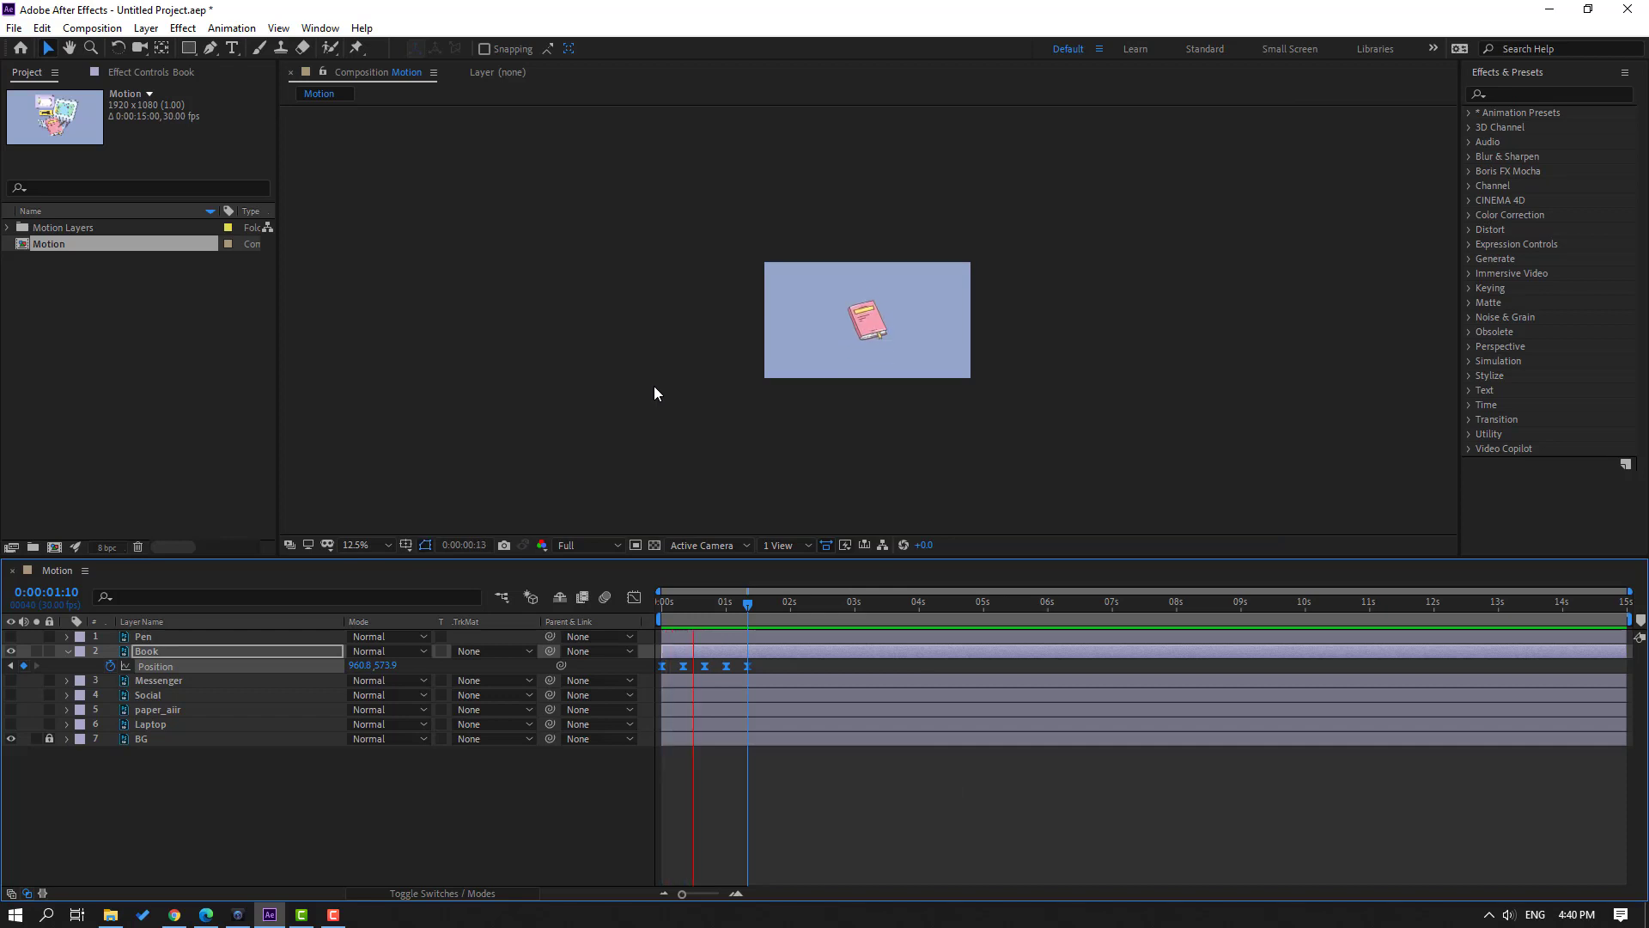
key("period")
key("period")
key("period")
key("space")
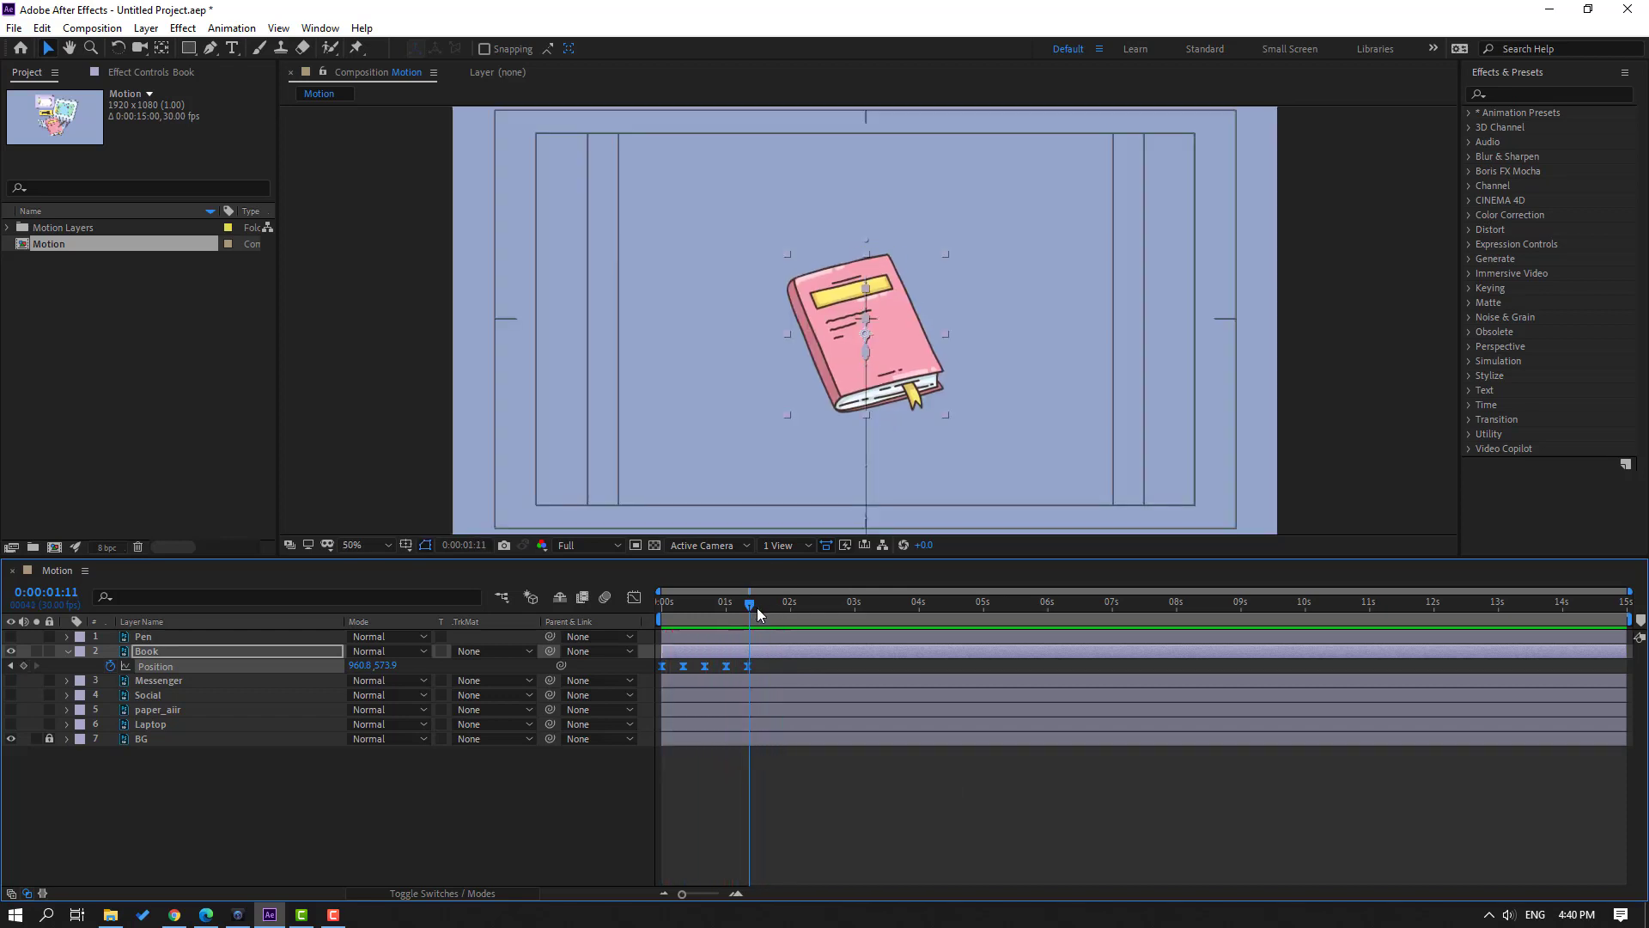
- Enable Rotation keyframing on the Book layer at the composition start and move that 0° keyframe to frame 10
left_click_drag(750, 606, 505, 632)
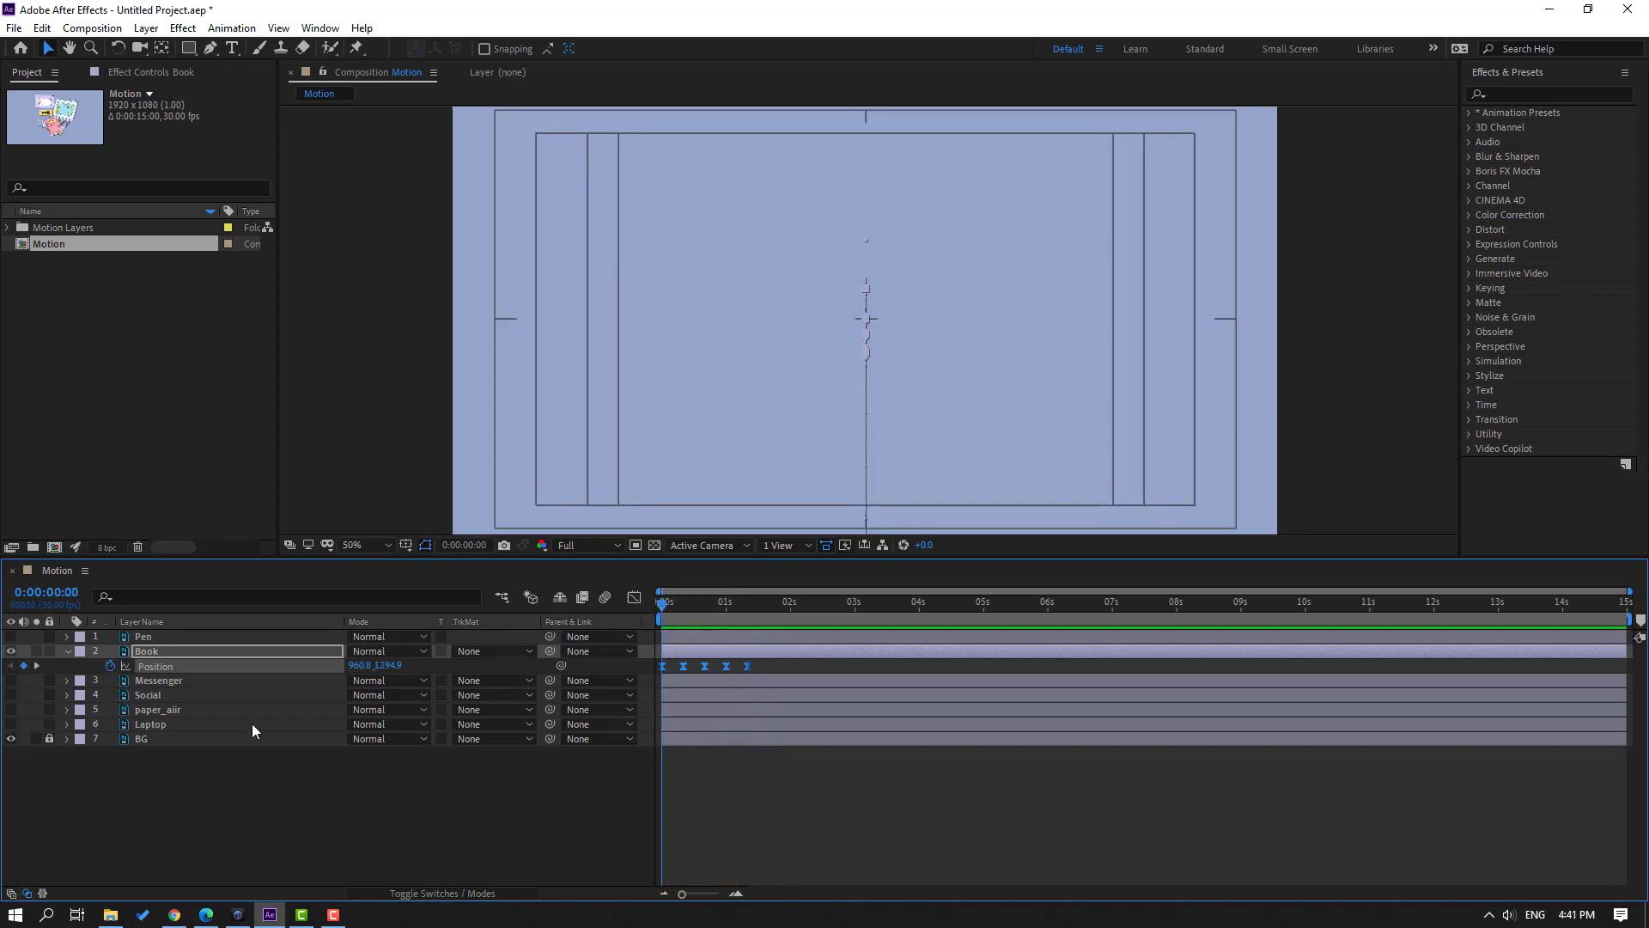
key("shift+r")
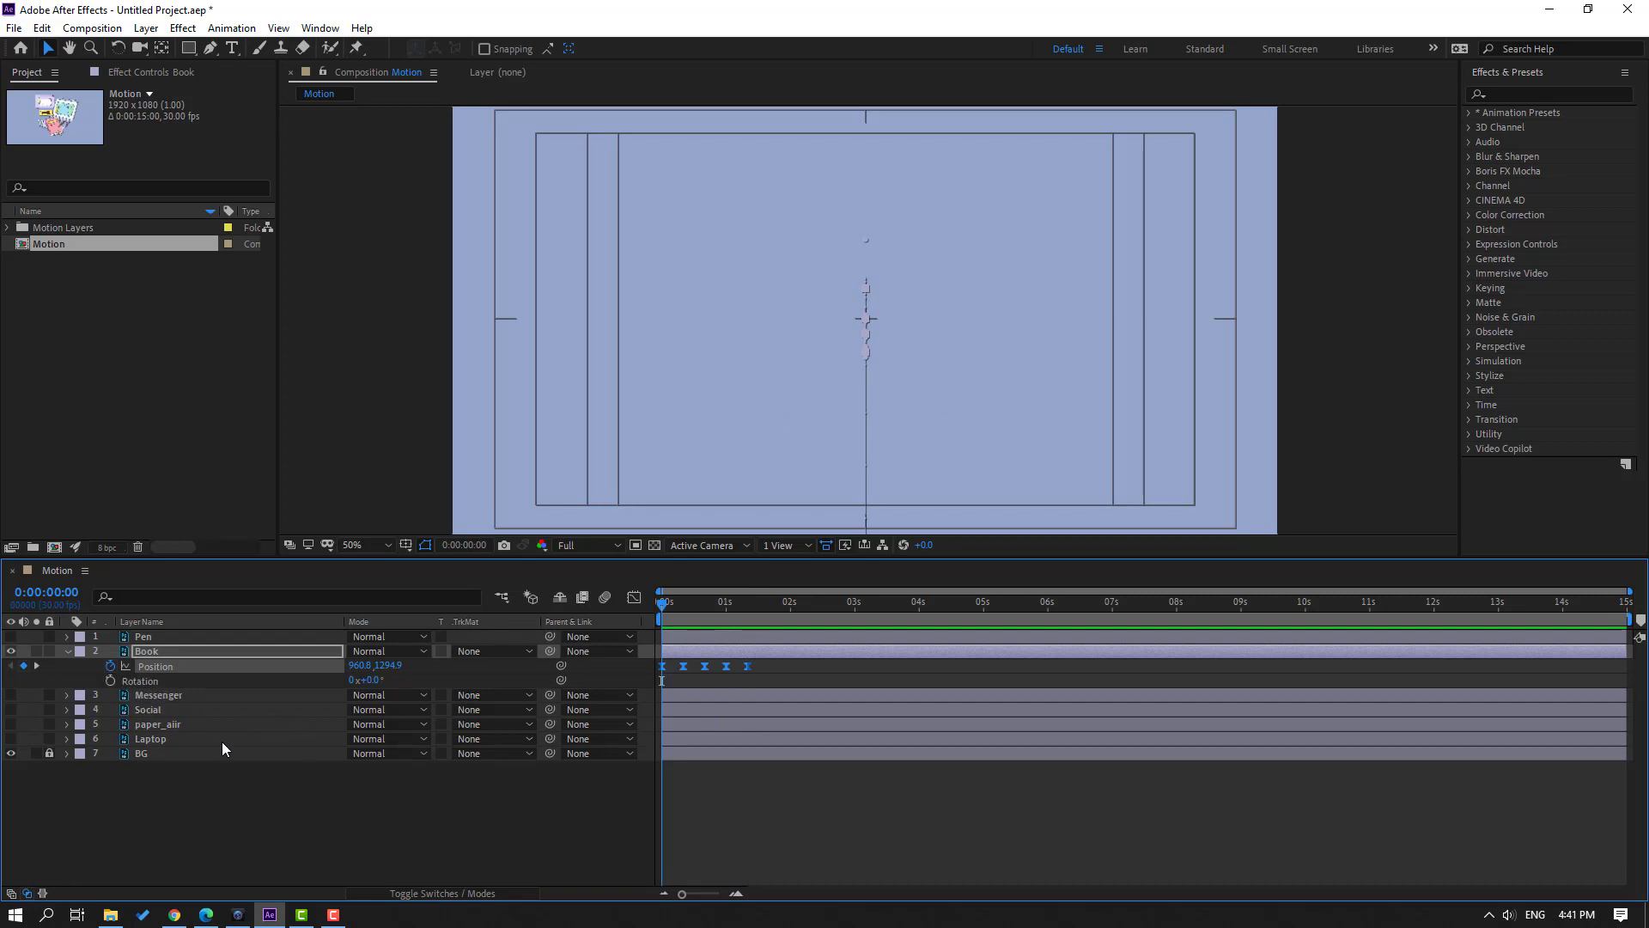
left_click(110, 681)
left_click_drag(662, 680, 683, 681)
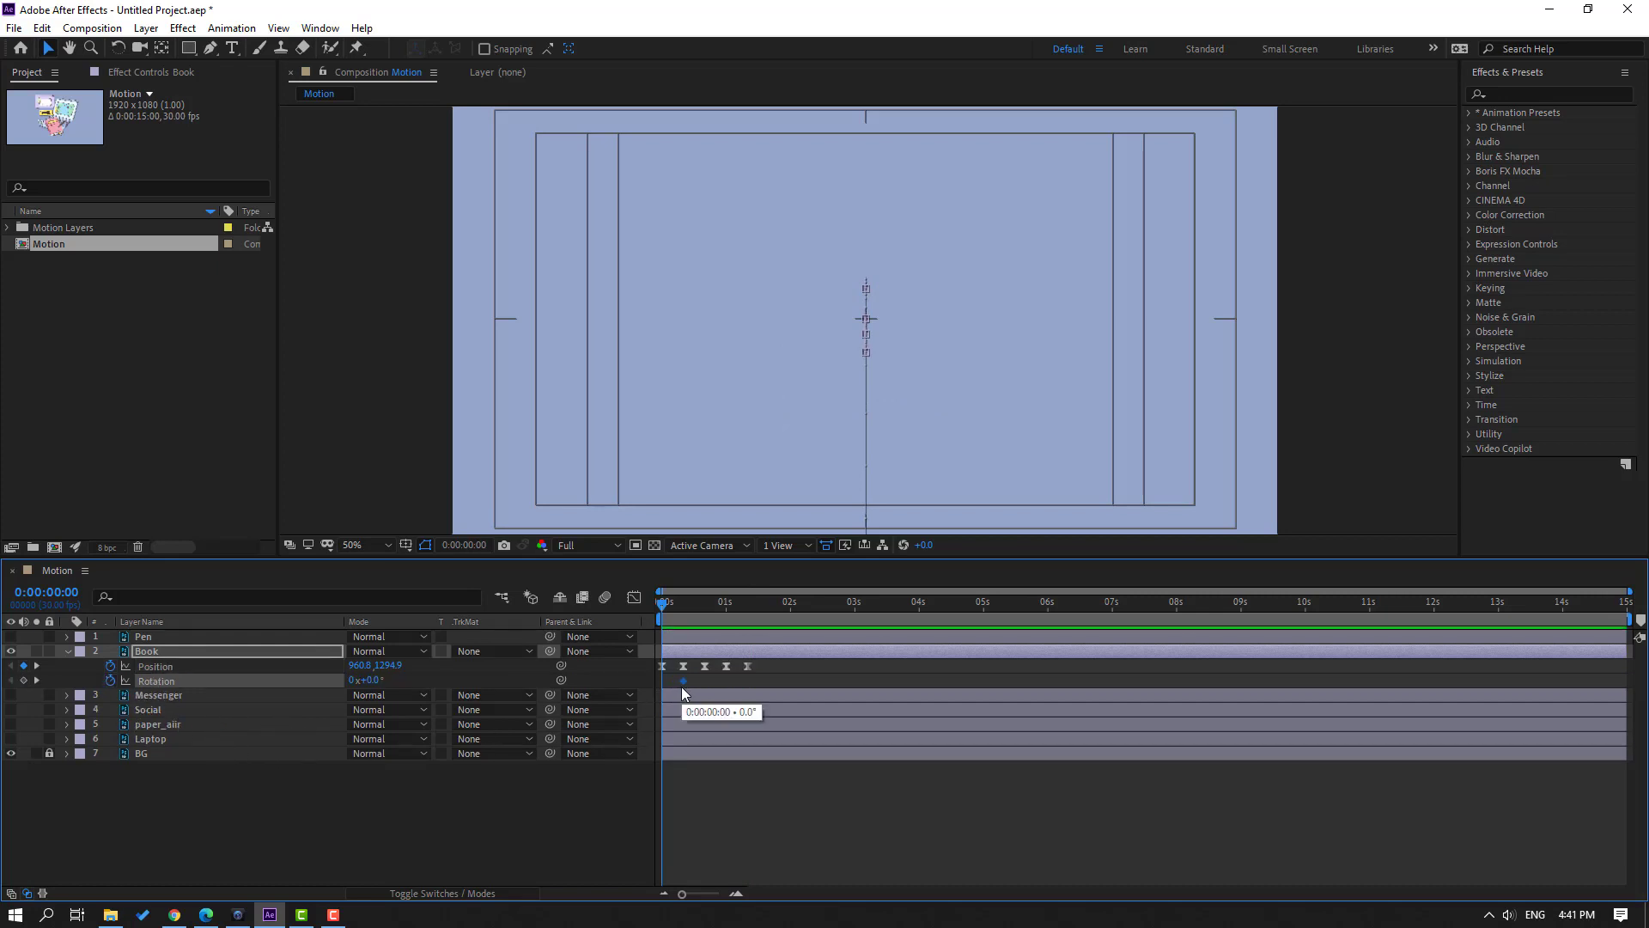
- Add a starting Rotation keyframe for the Book at 0:00:00:00 with a value of -10°
key("comma")
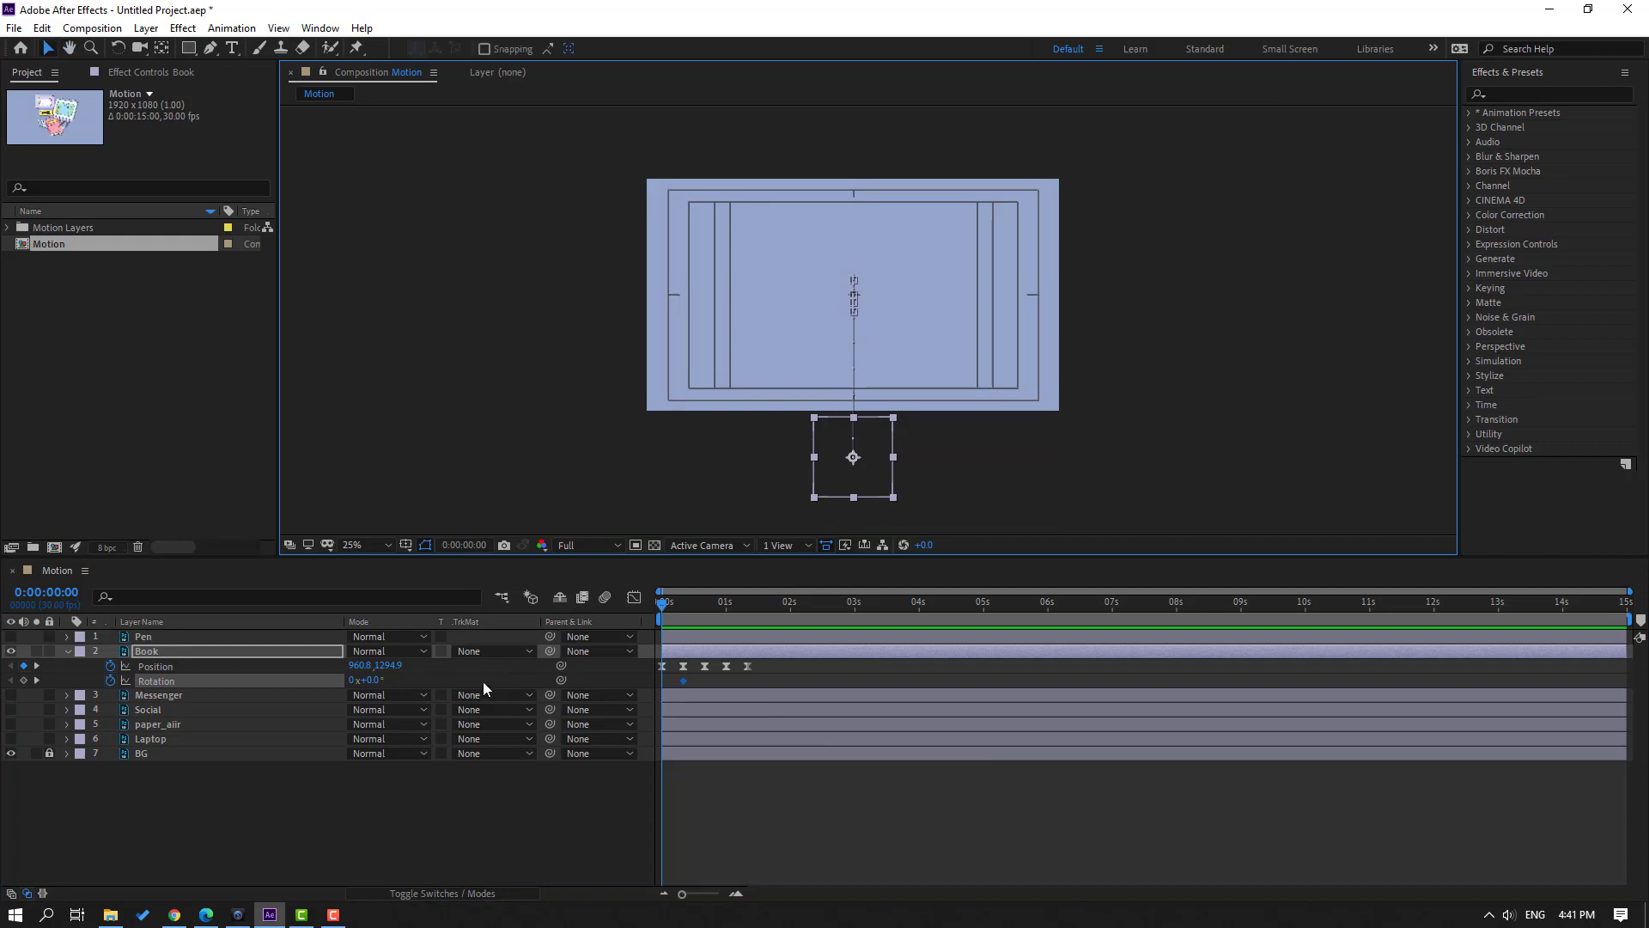
left_click(378, 783)
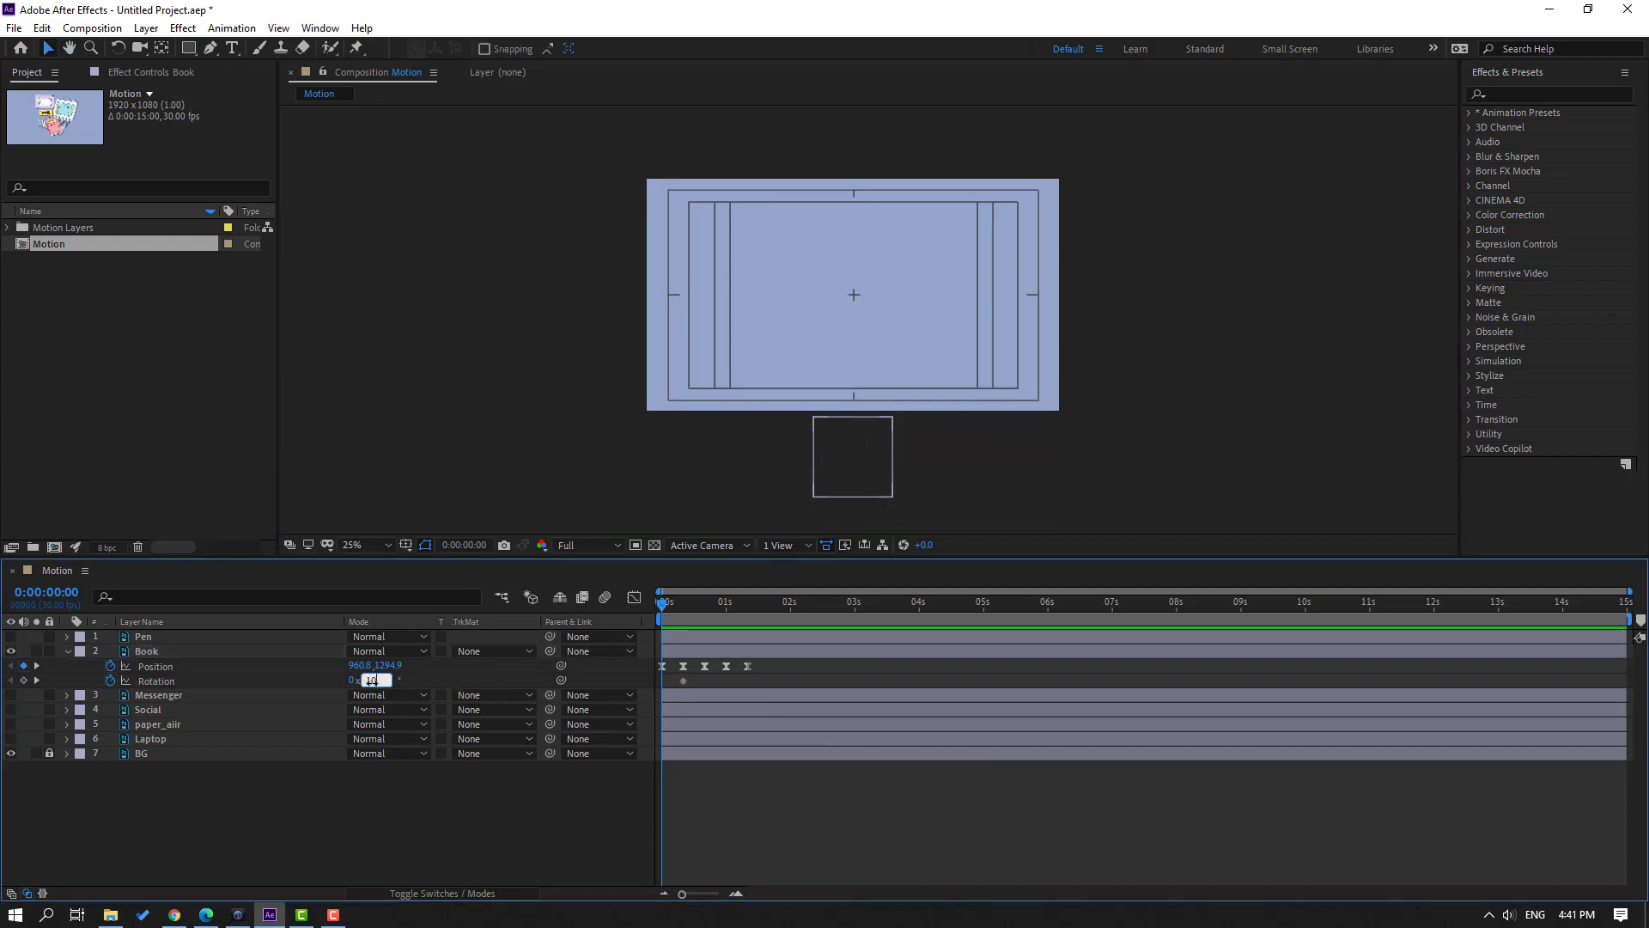
key("Return")
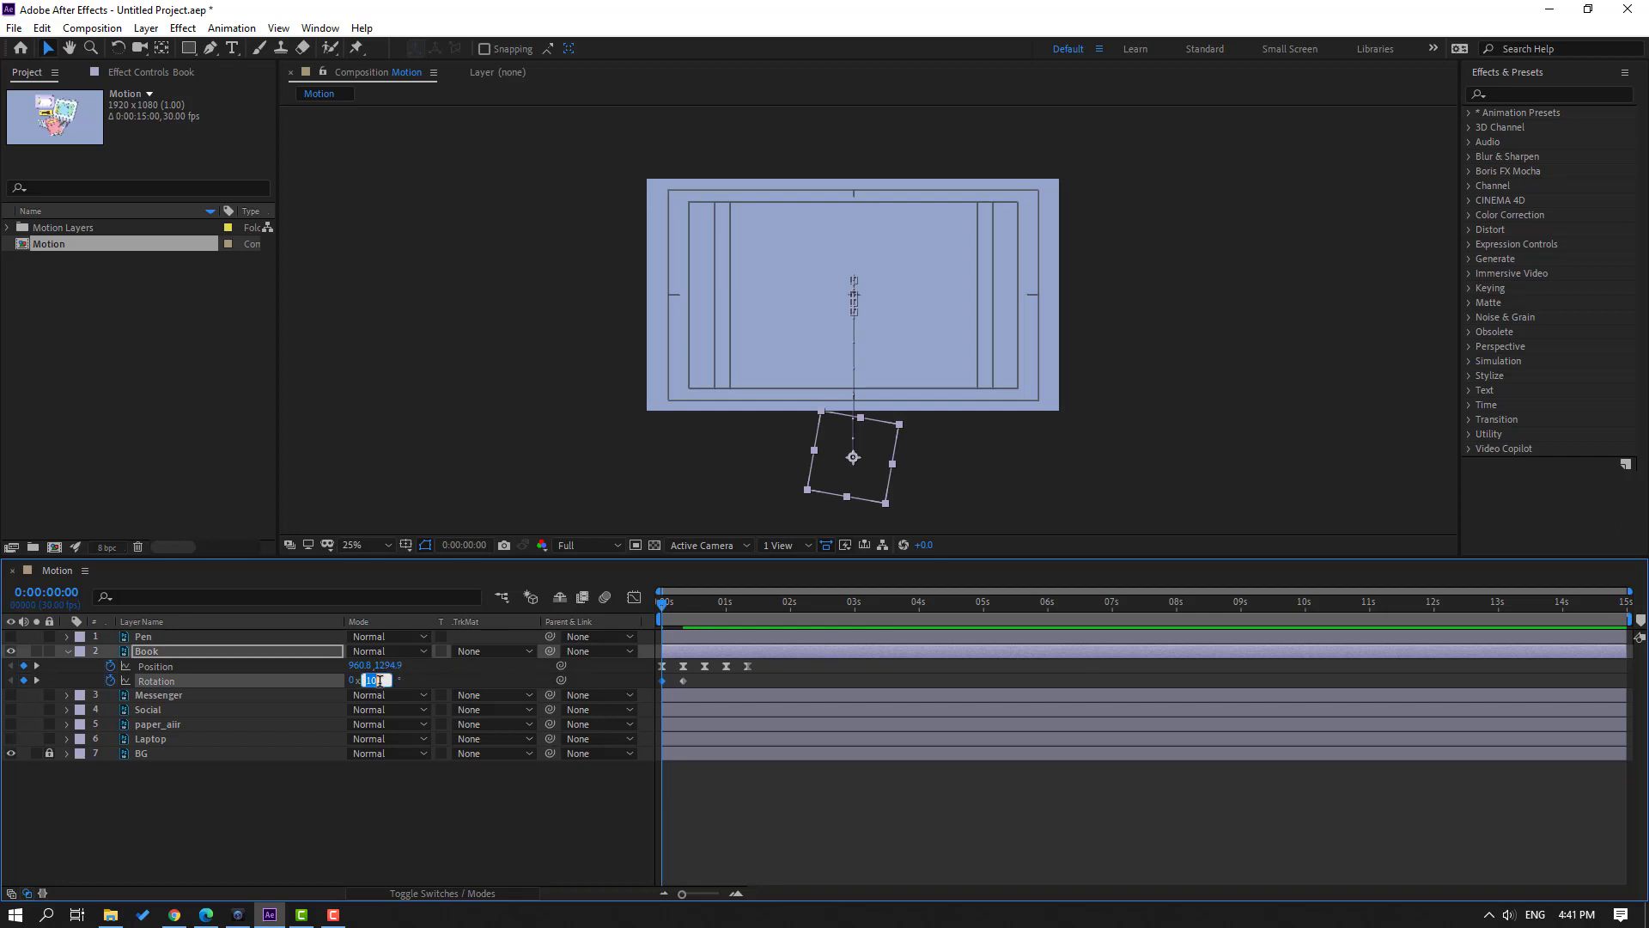
left_click(380, 682)
type("-10")
key("Return")
- Set the Book's Rotation keyframe at frame 10 to 15°
left_click_drag(667, 599, 687, 608)
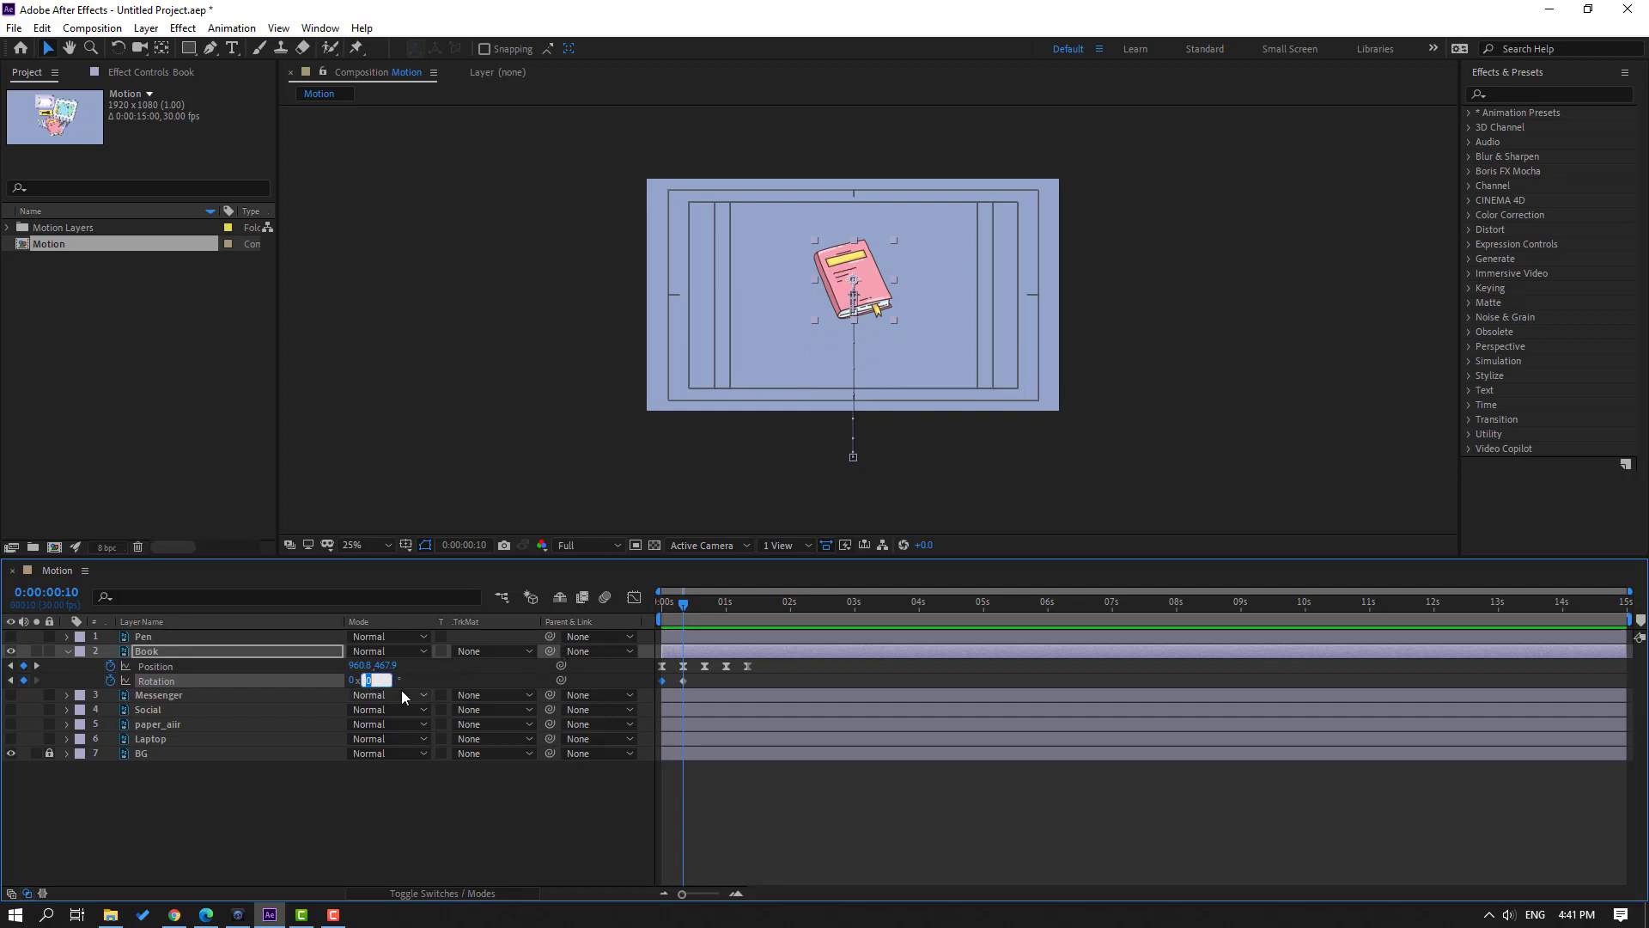
key("Return")
mouse_move(683, 603)
left_mouse_down()
mouse_move(667, 601)
mouse_move(683, 603)
left_mouse_up()
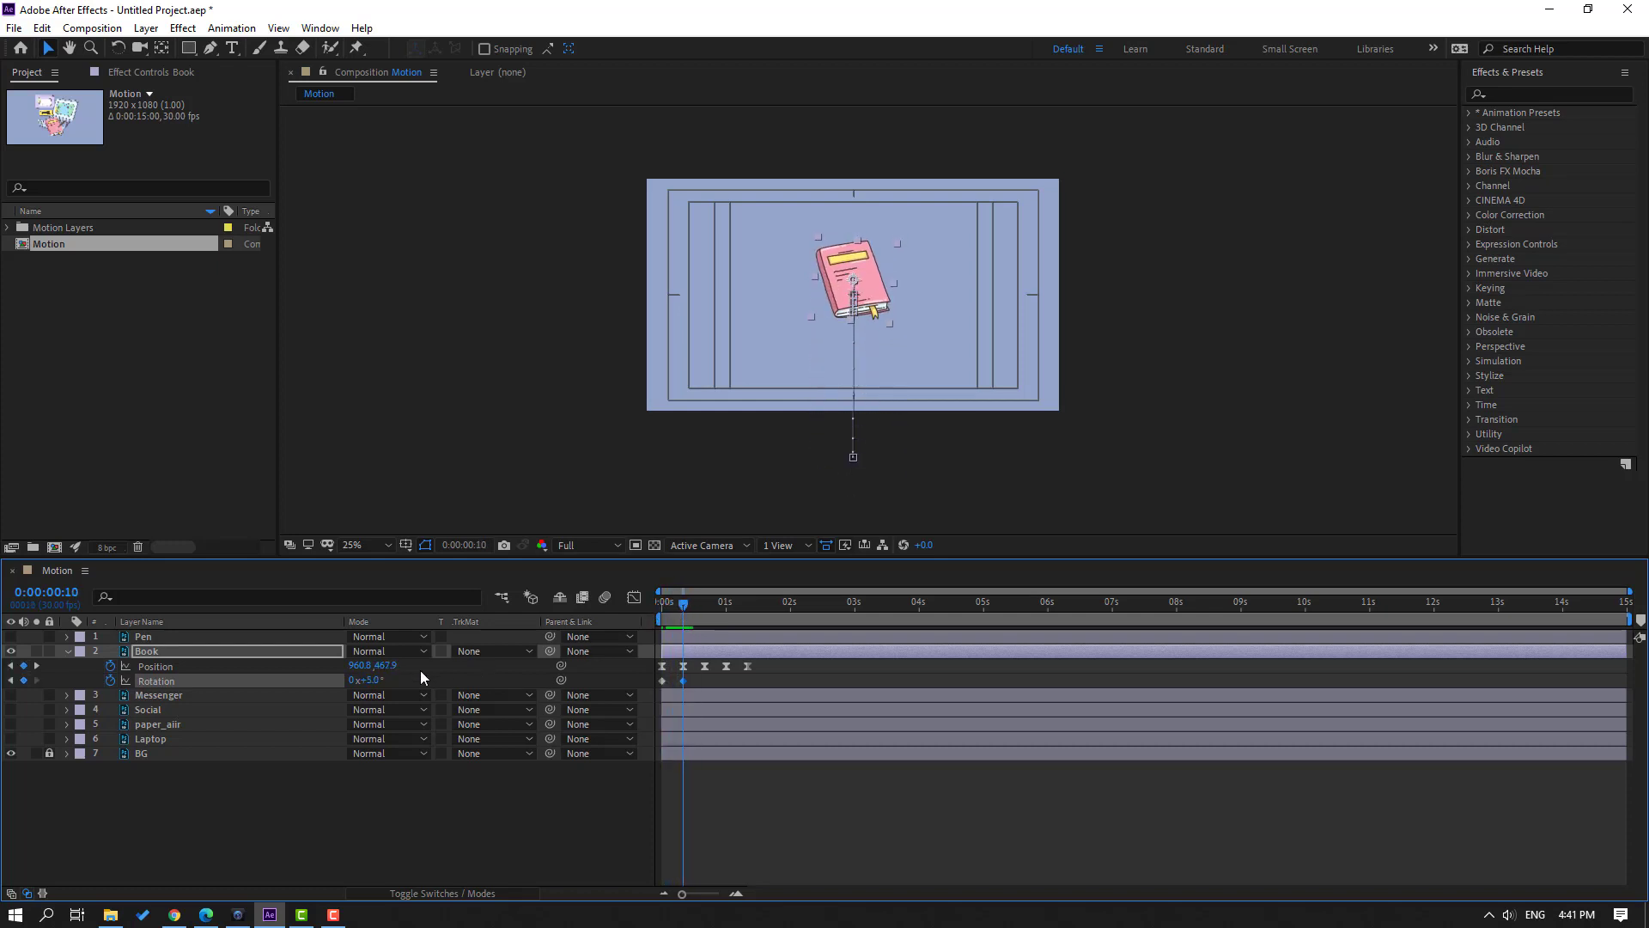
left_click(375, 681)
type("10")
key("Return")
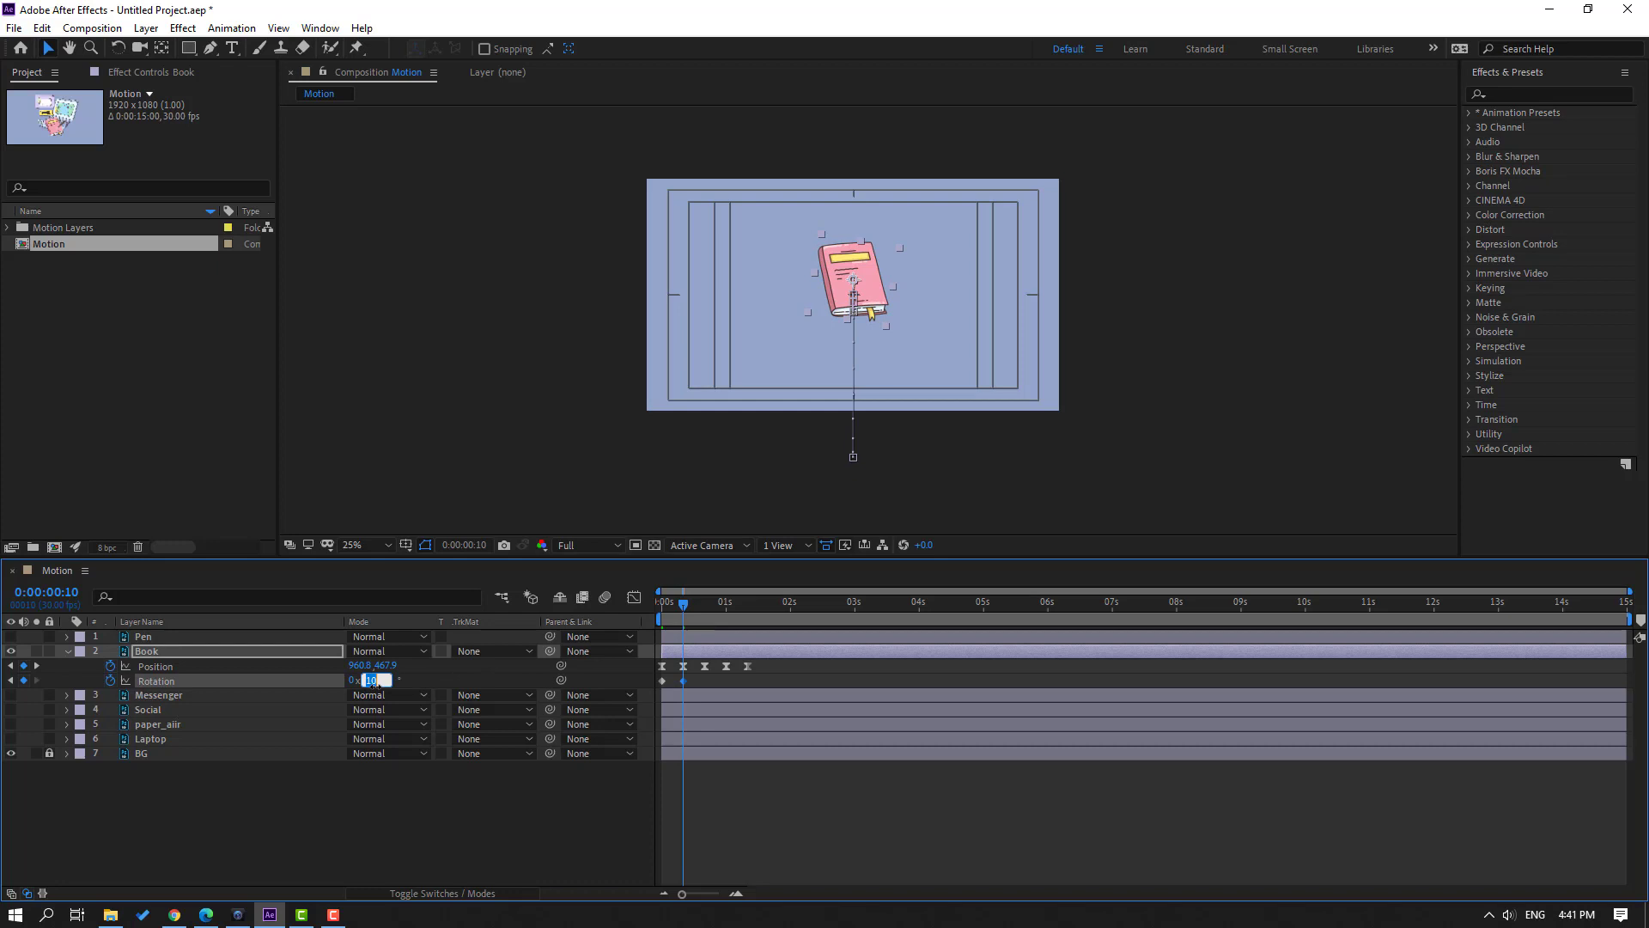
key("Return")
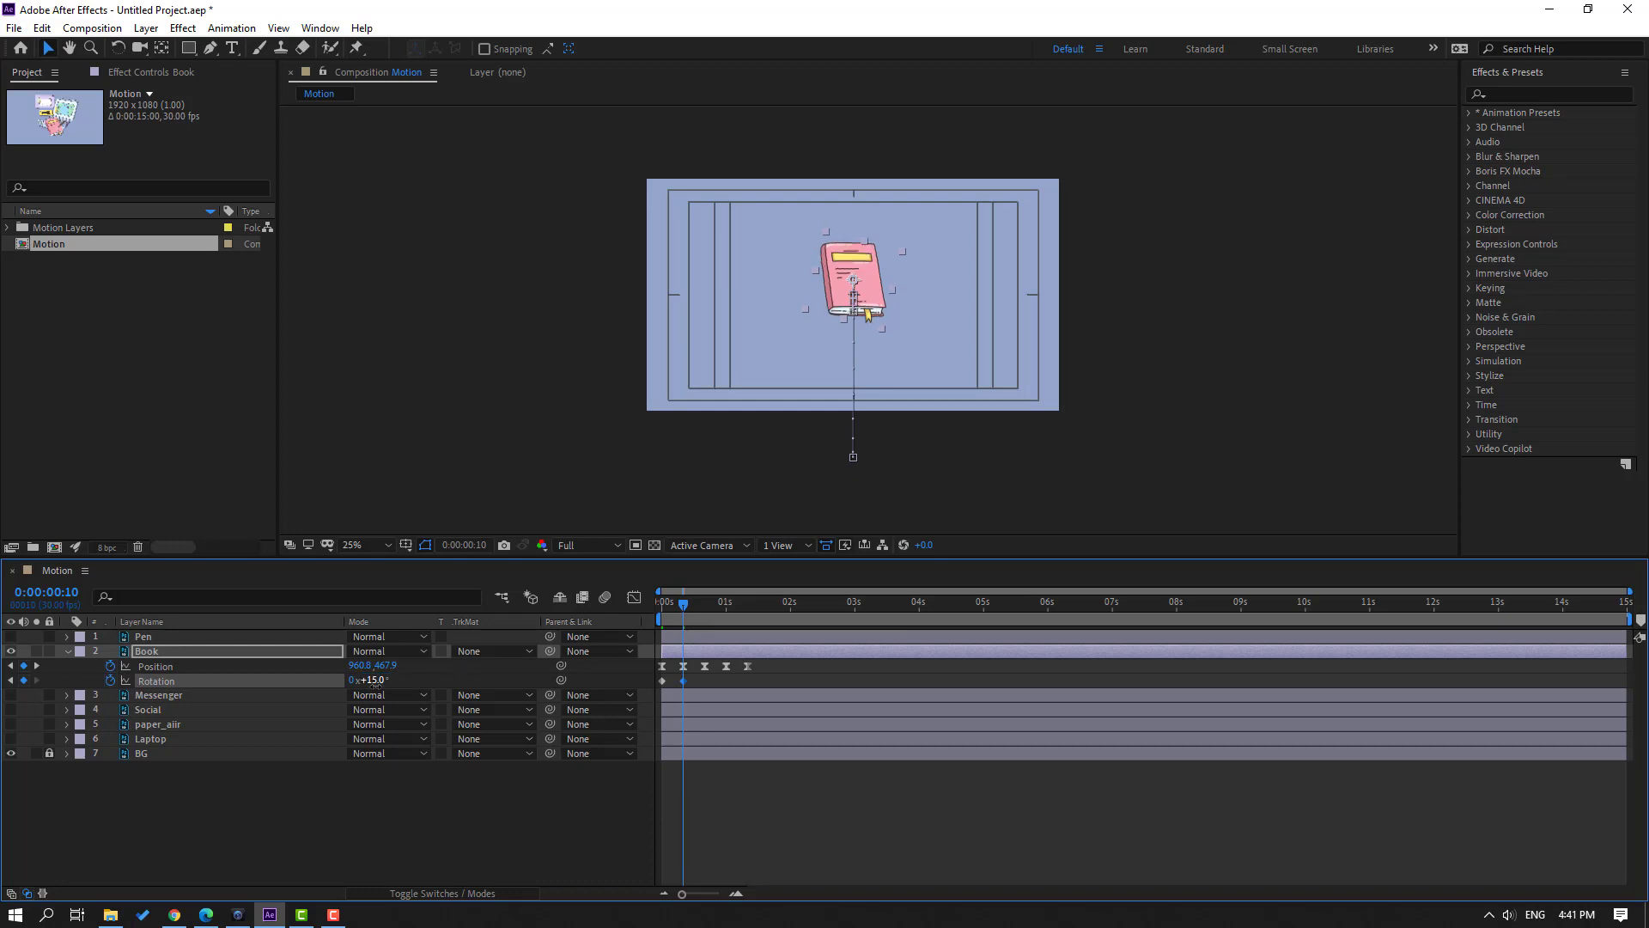
- Add Book Rotation keyframes of 5° at frame 20 and 0° at 0:00:01:00
left_click_drag(675, 608, 706, 614)
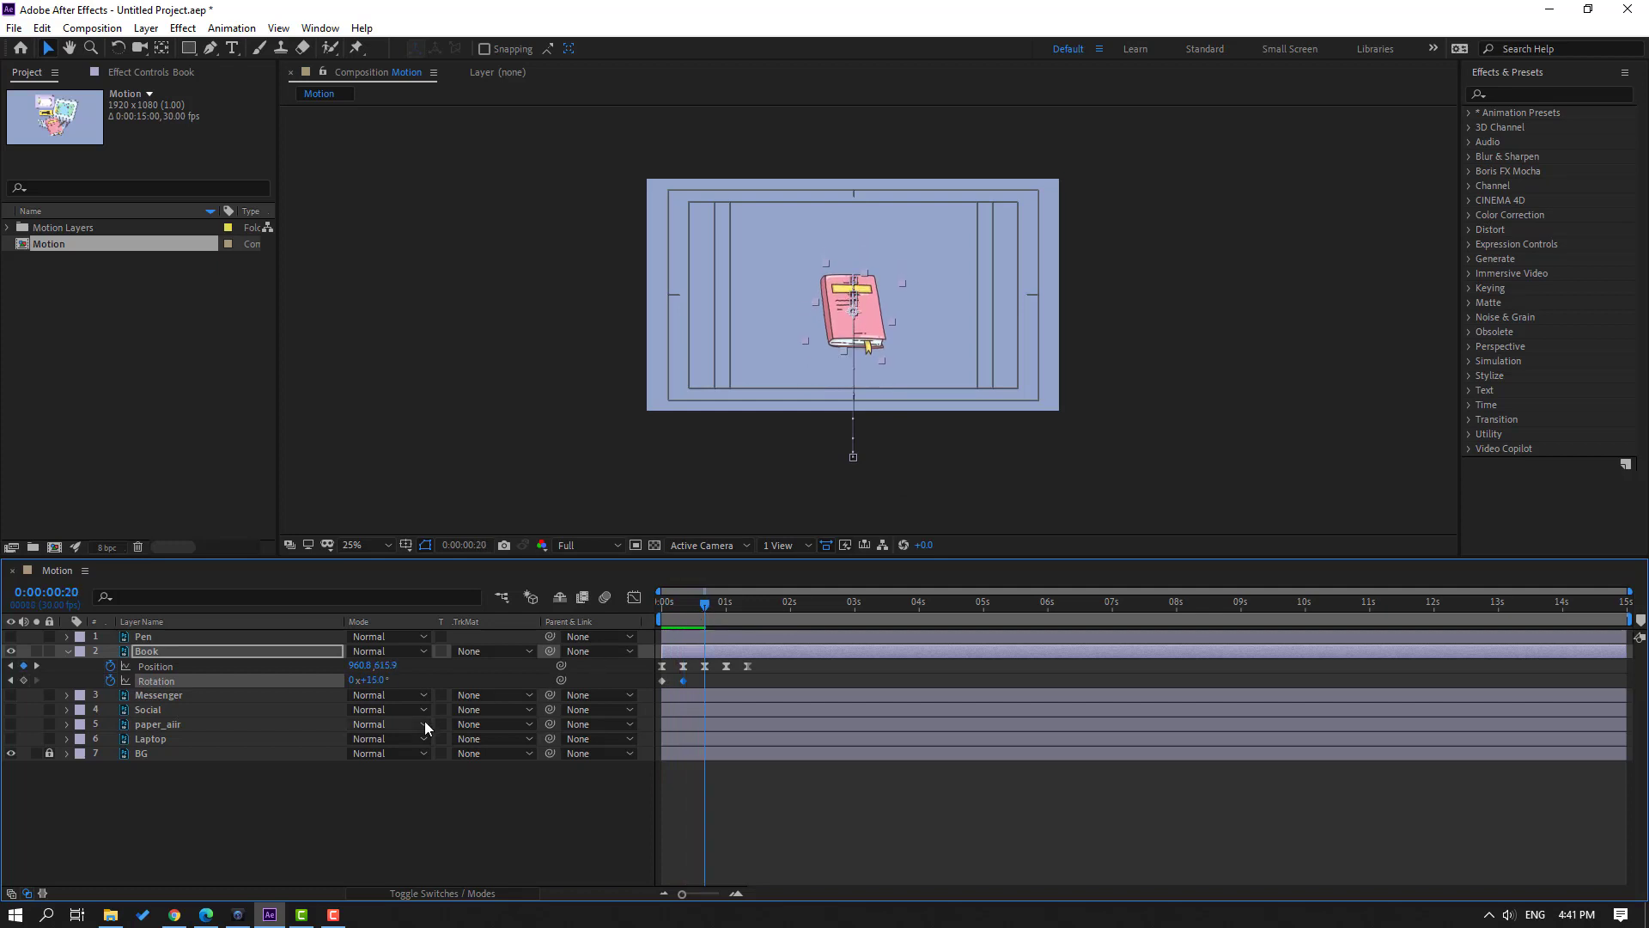
left_click(379, 682)
type("5")
key("Return")
left_click(724, 601)
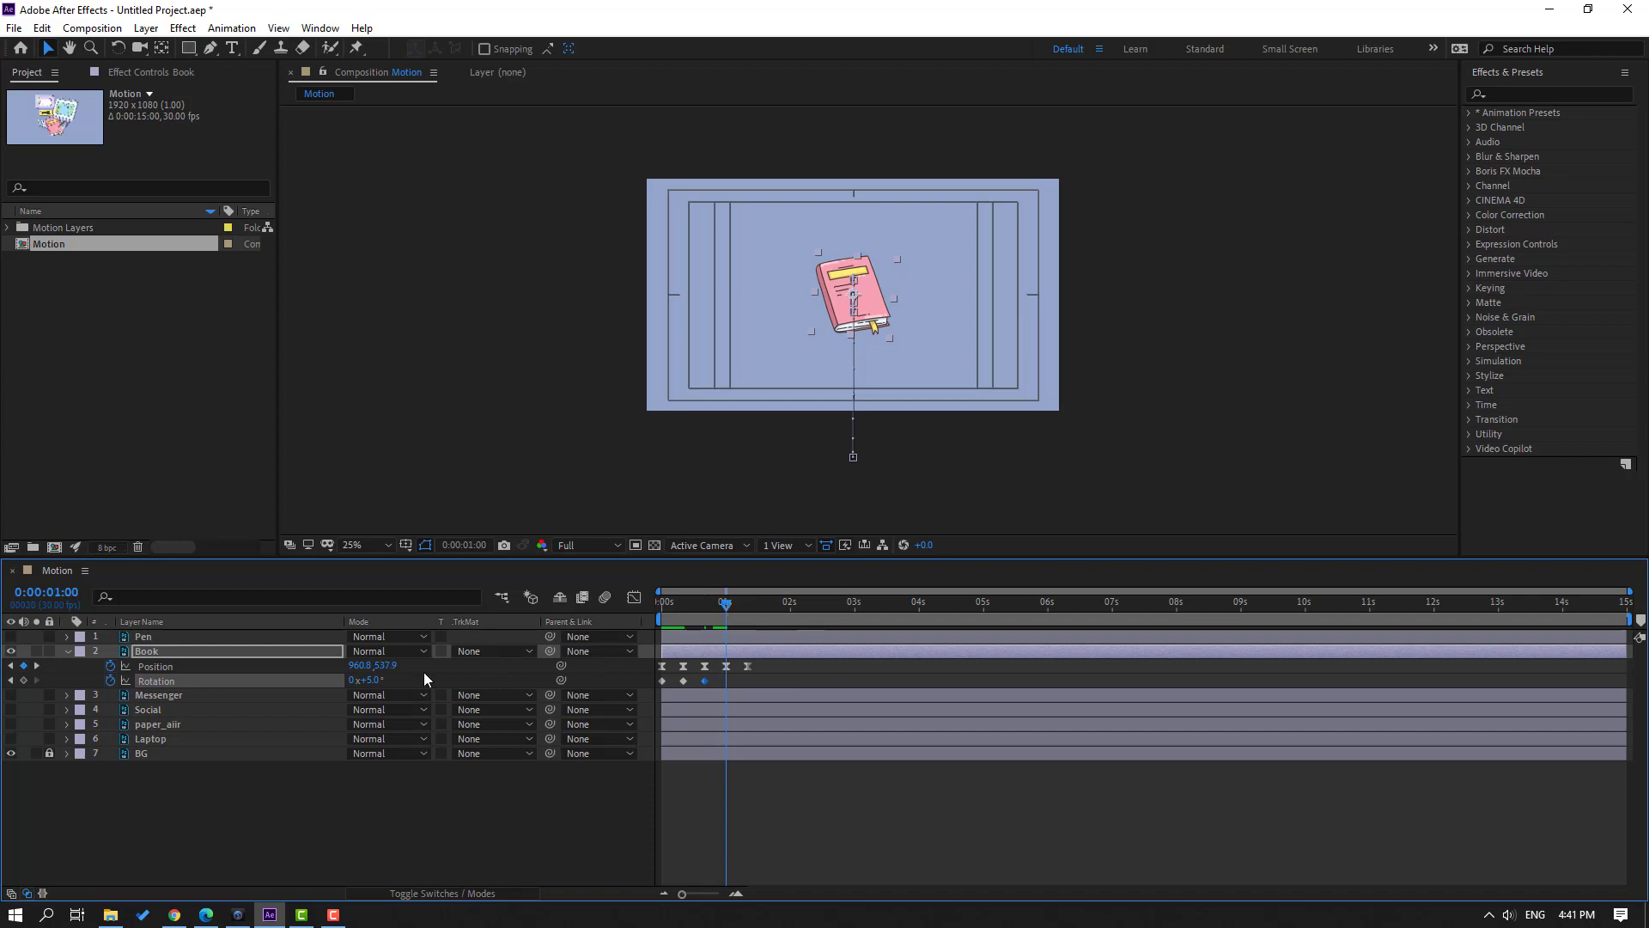
type("0")
key("Return")
- Play back the Book's bounce with its new rotation swing and inspect it at different zoom levels
key("space")
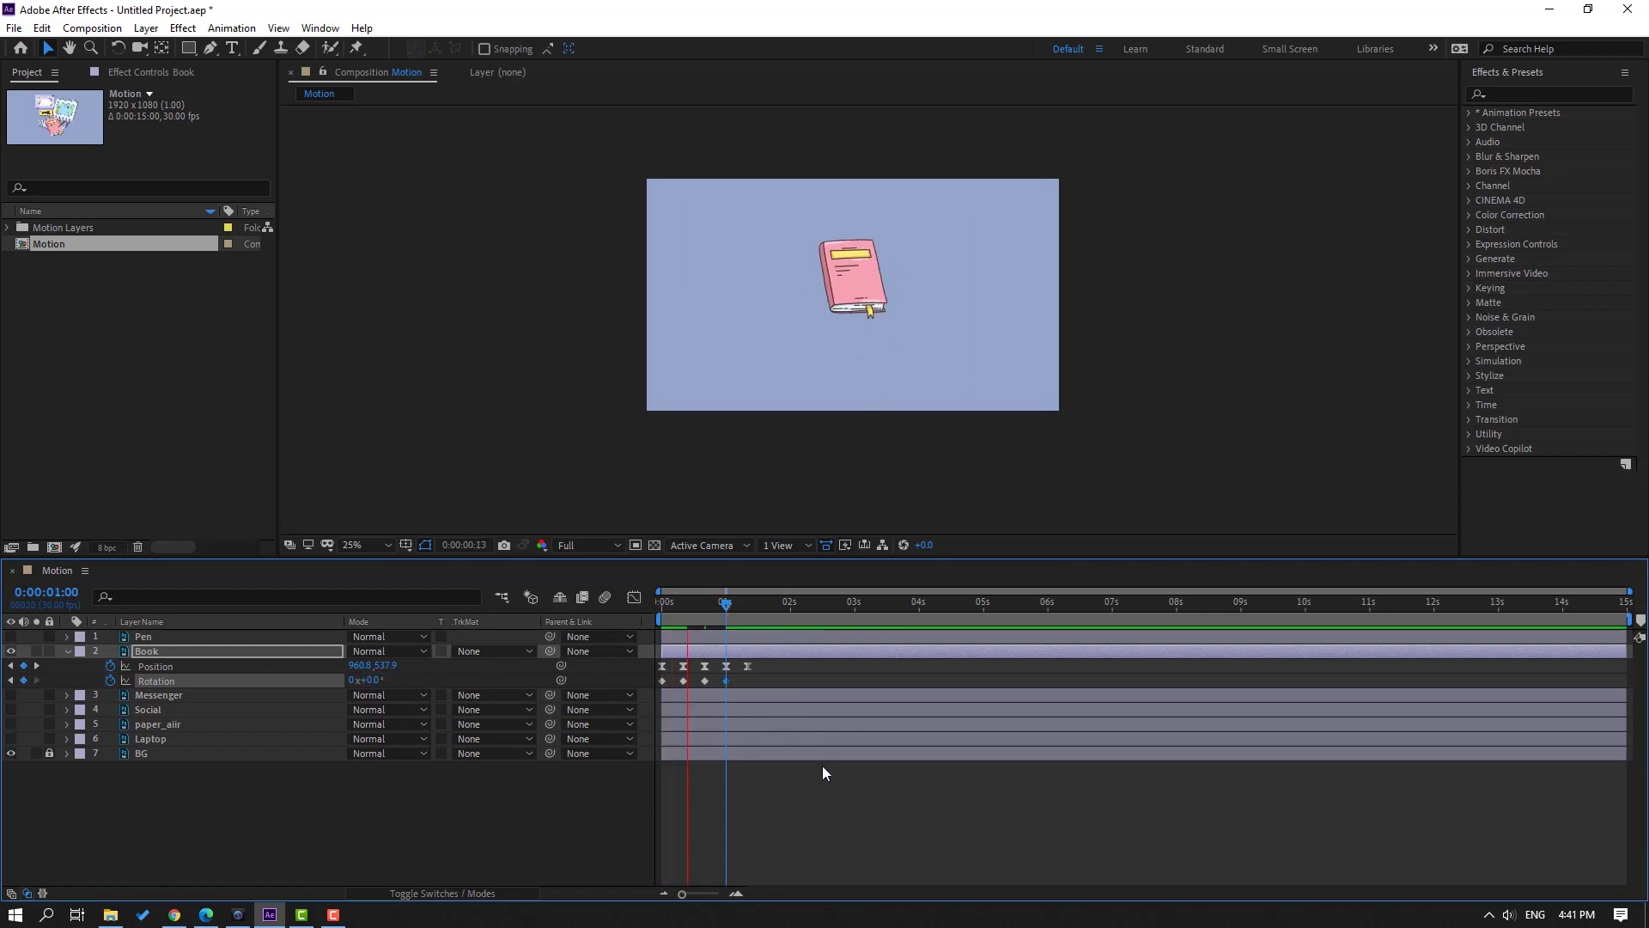
key("period")
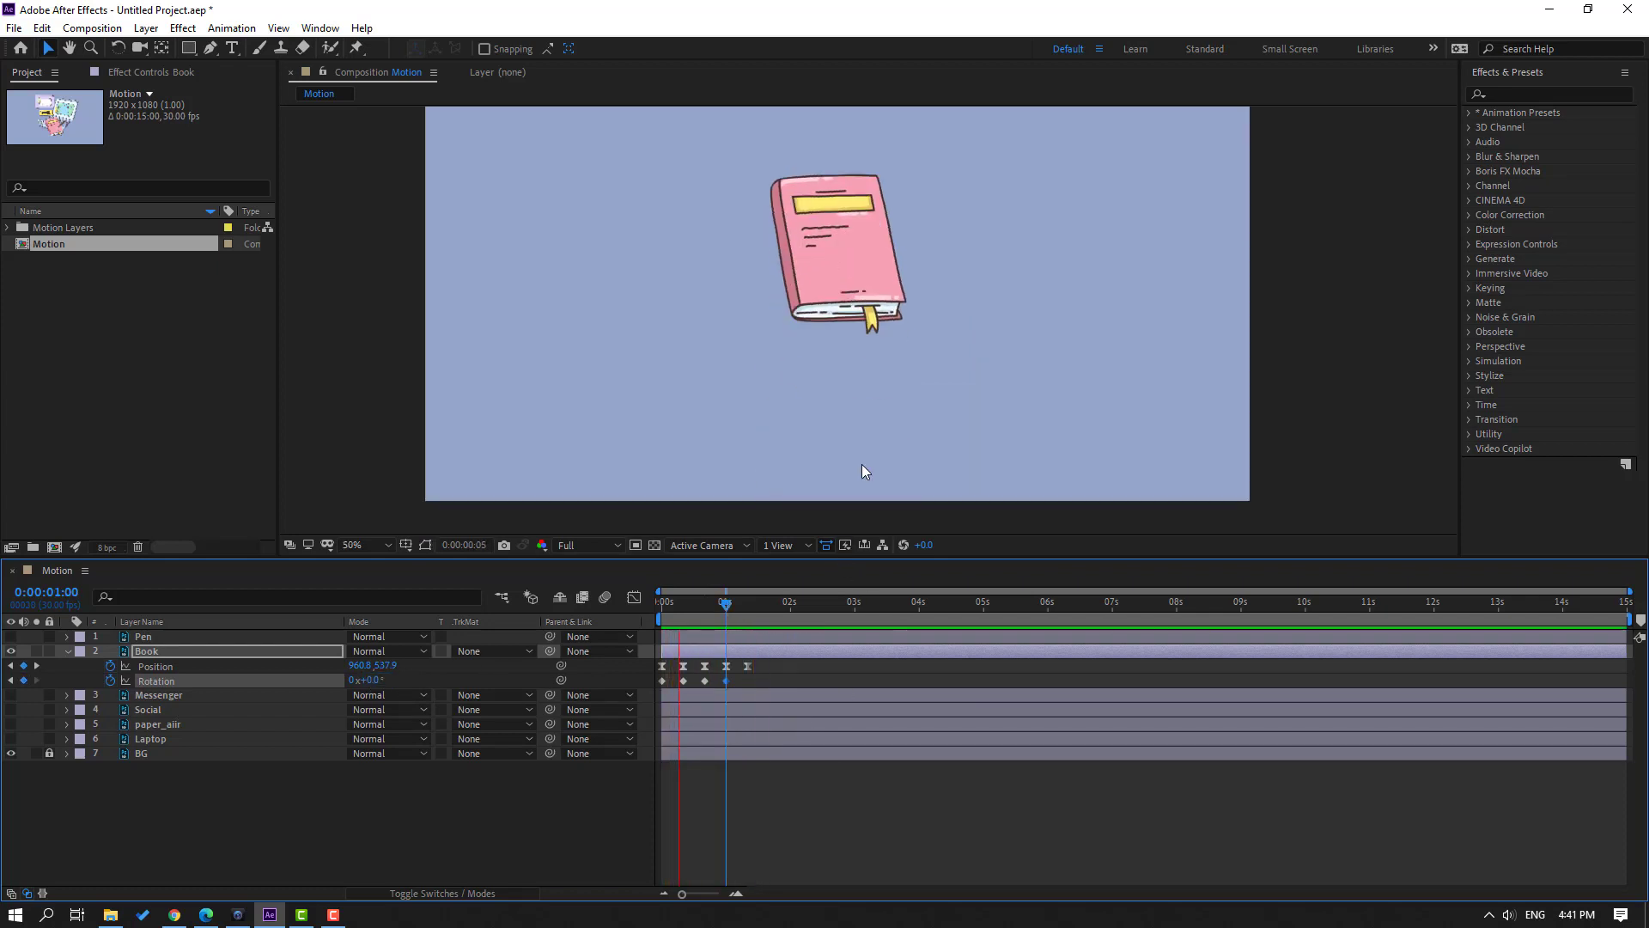
key("space")
scroll(781, 465, "down", 2)
key("space")
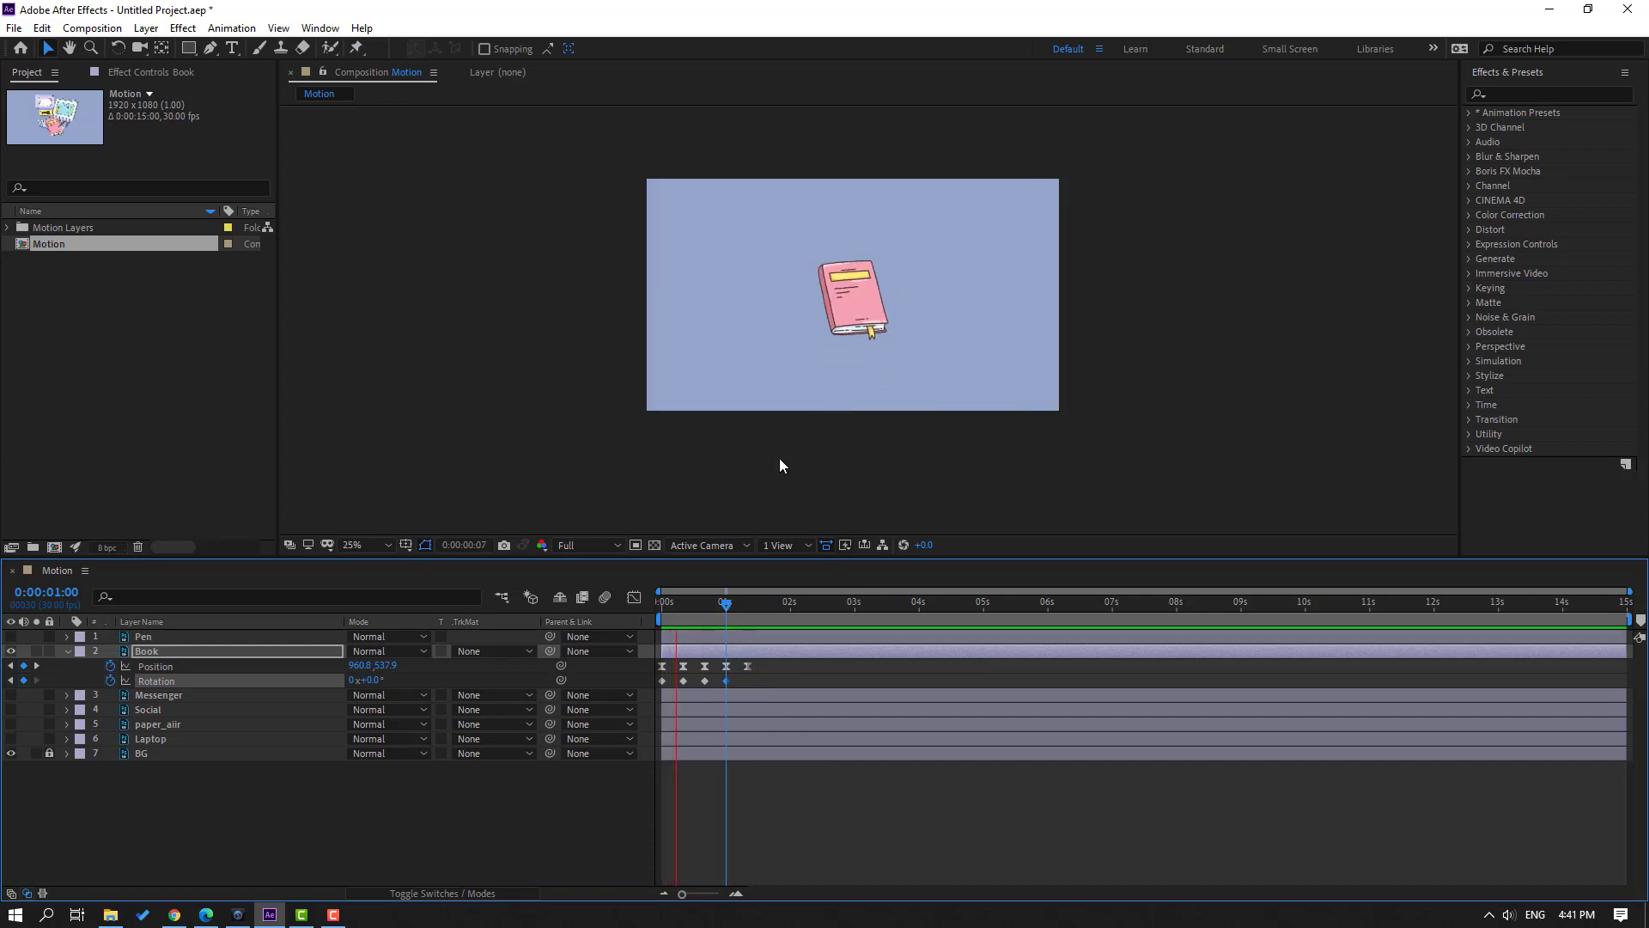
key("space")
- Apply Easy Ease to all four Rotation keyframes of the Book layer and preview the eased swing
left_click_drag(718, 615, 745, 632)
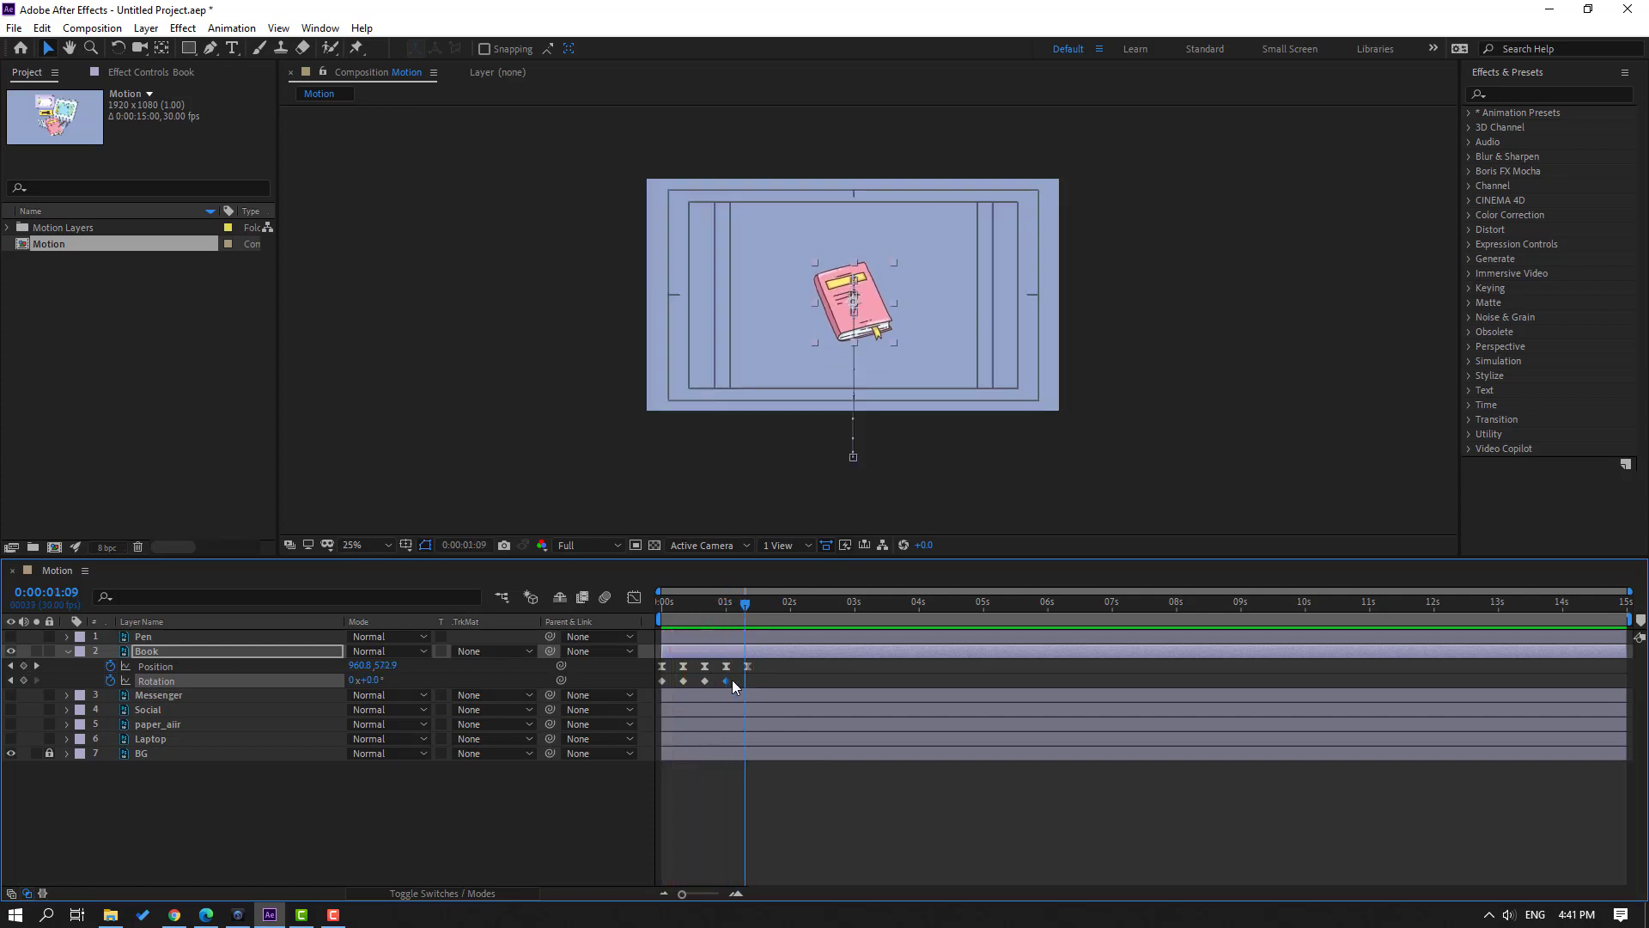
right_click(663, 679)
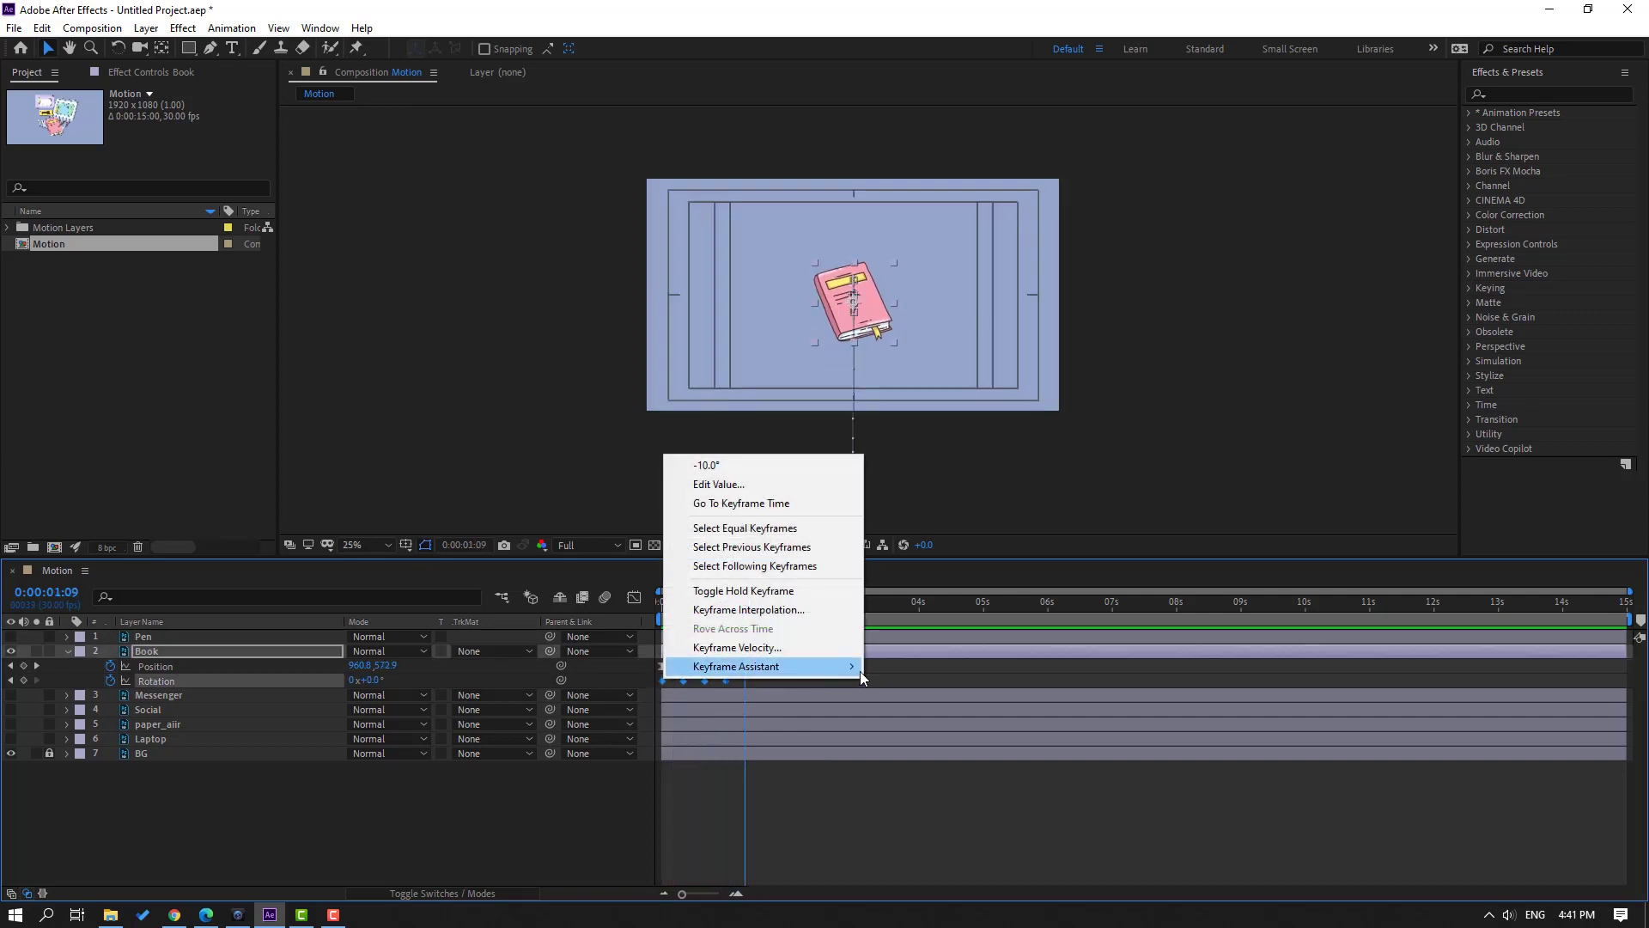
mouse_move(859, 671)
left_click(965, 724)
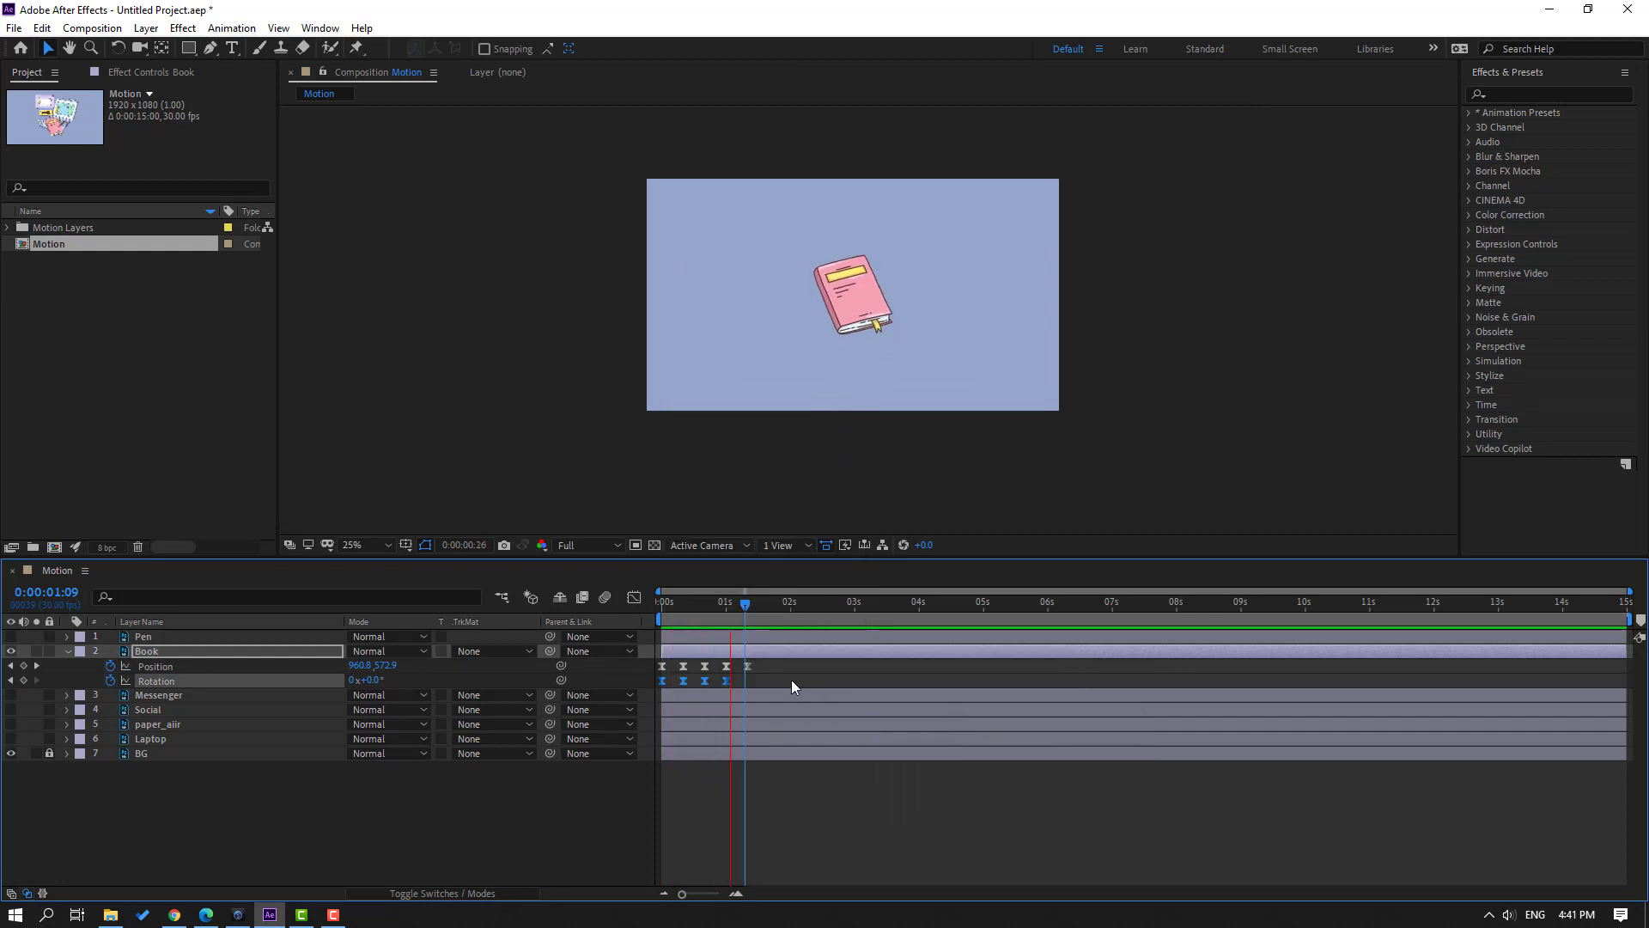
key("space")
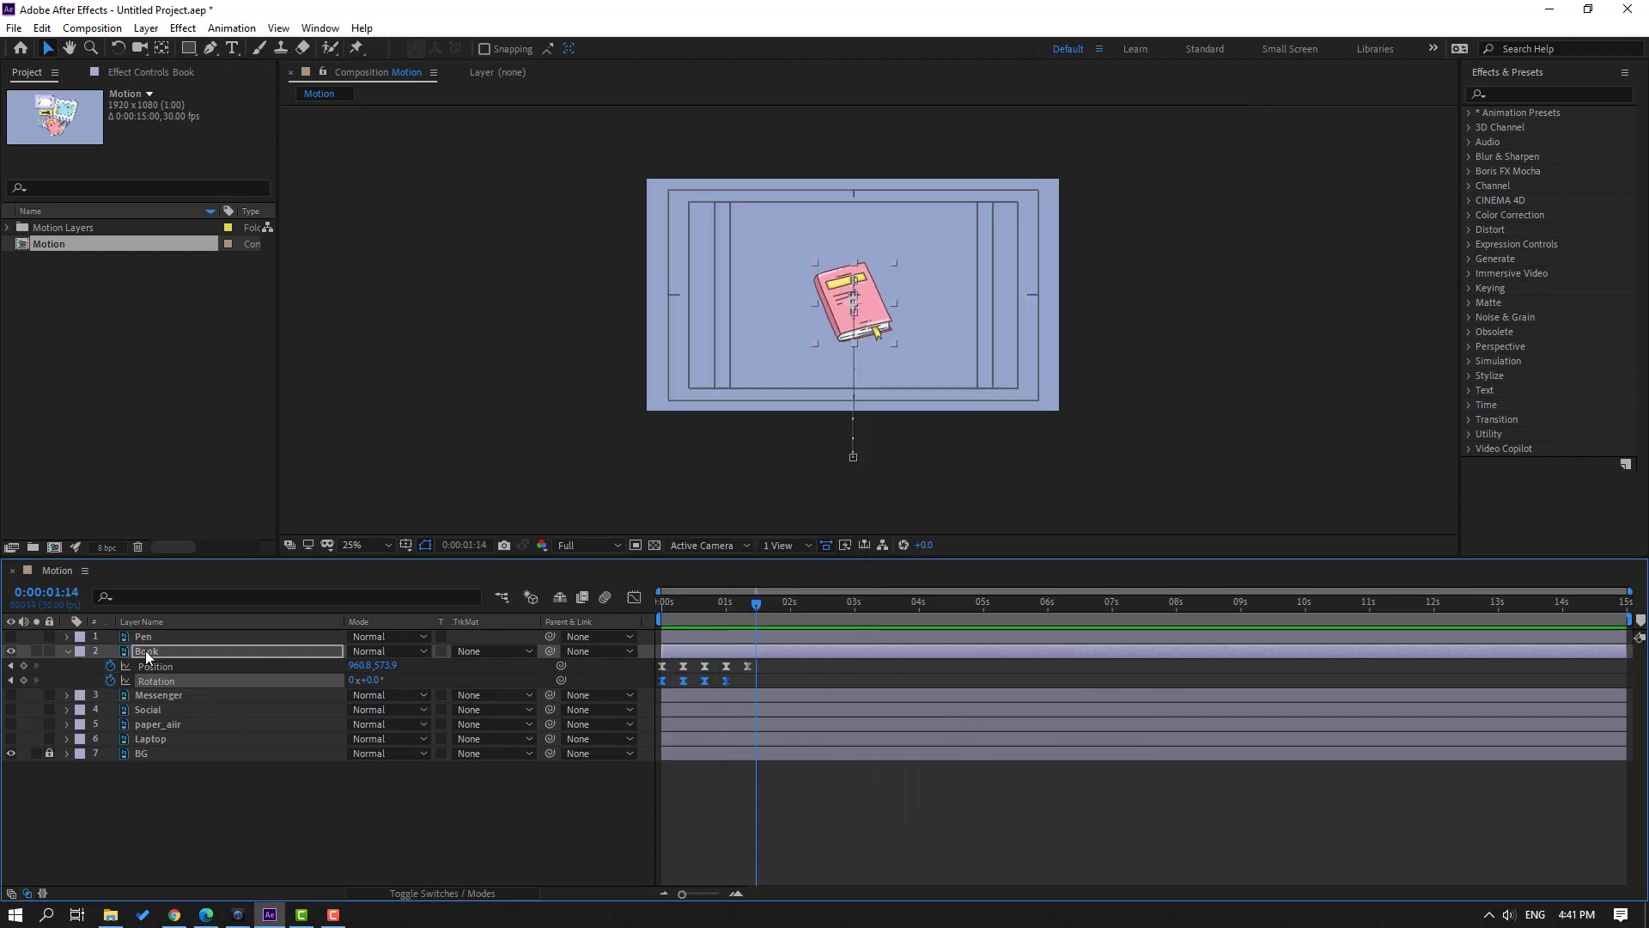
- Make the Pen layer visible and move the pencil off the Book toward the right edge of the composition
key("ctrl+Up")
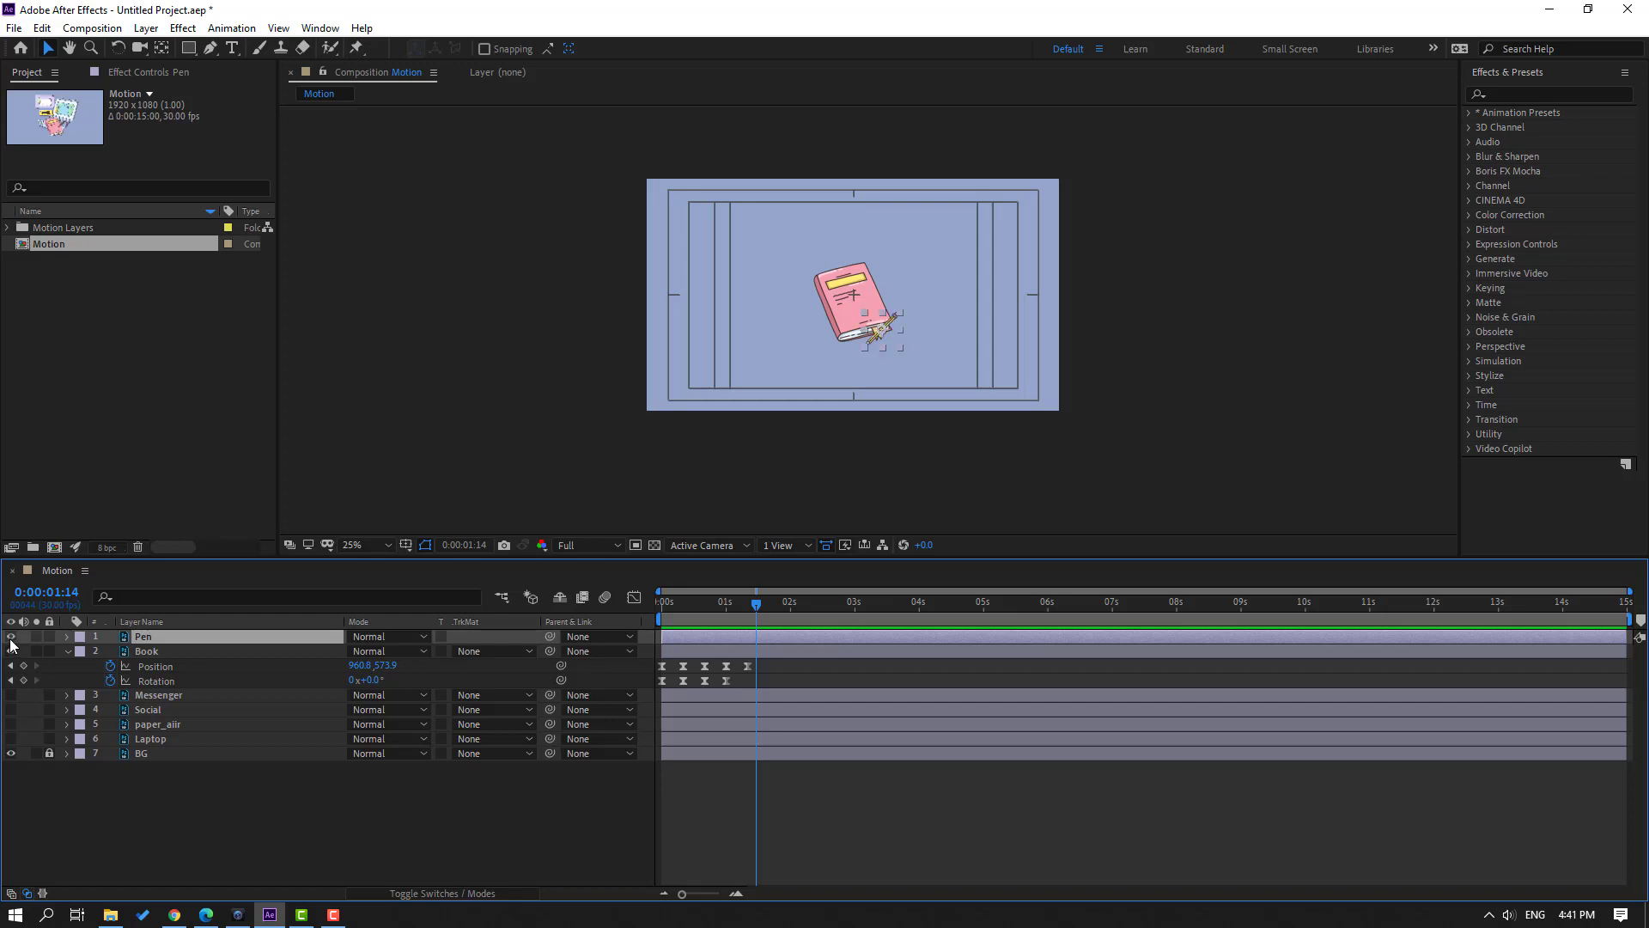
scroll(883, 395, "up", 2)
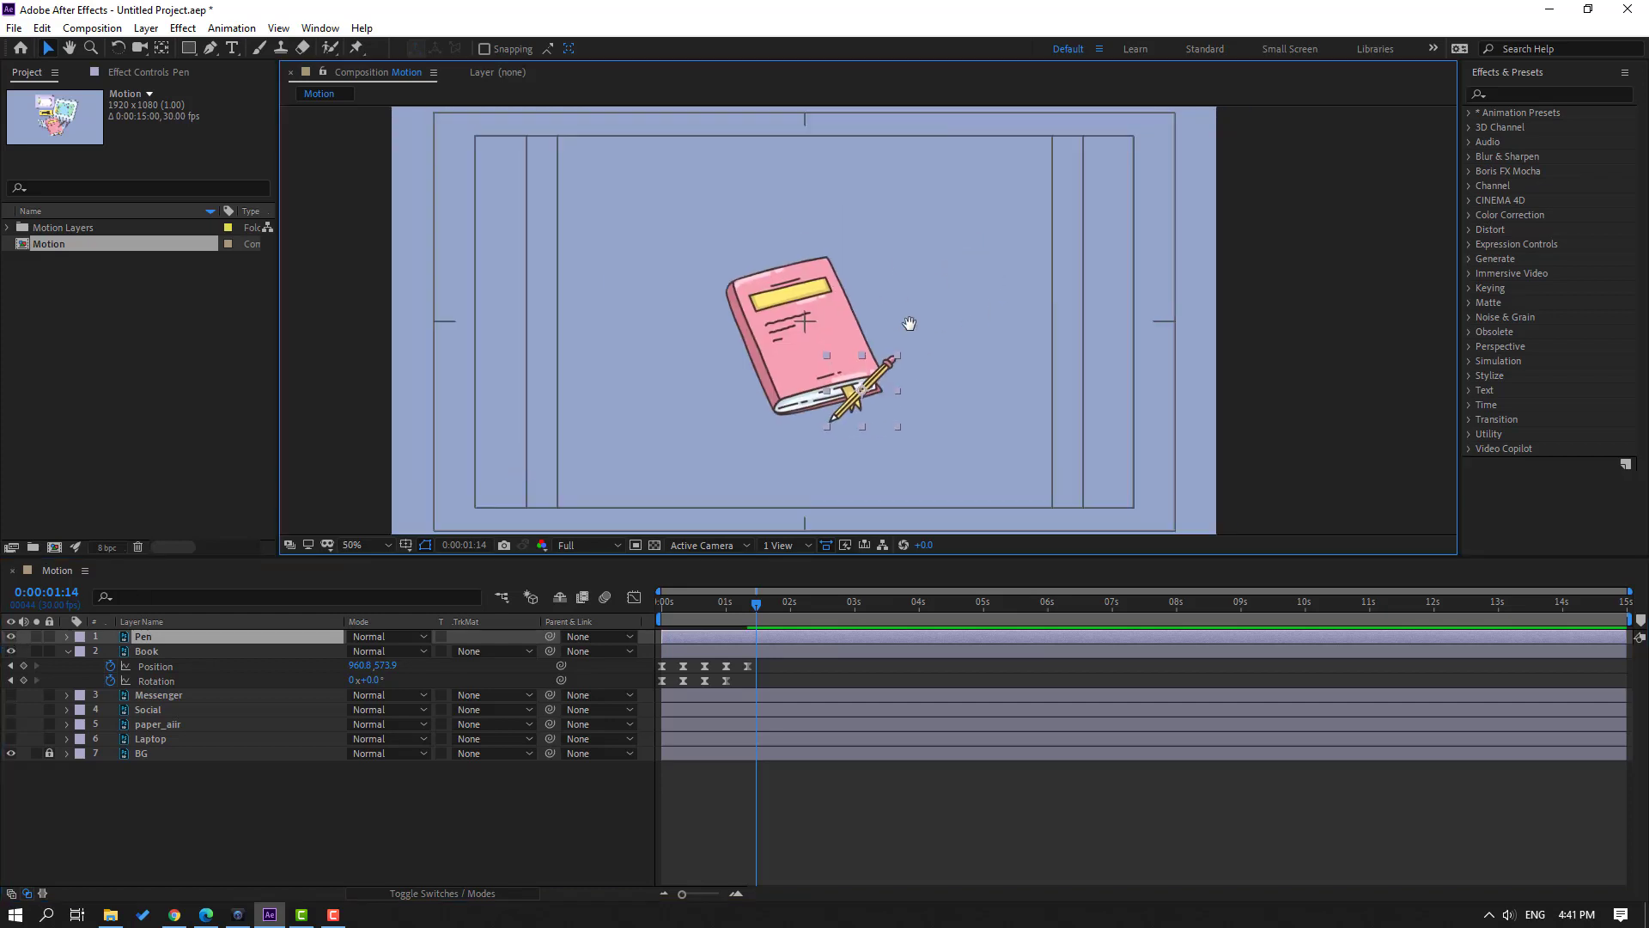
scroll(863, 358, "down", 2)
left_click_drag(853, 371, 1033, 348)
scroll(988, 352, "up", 4)
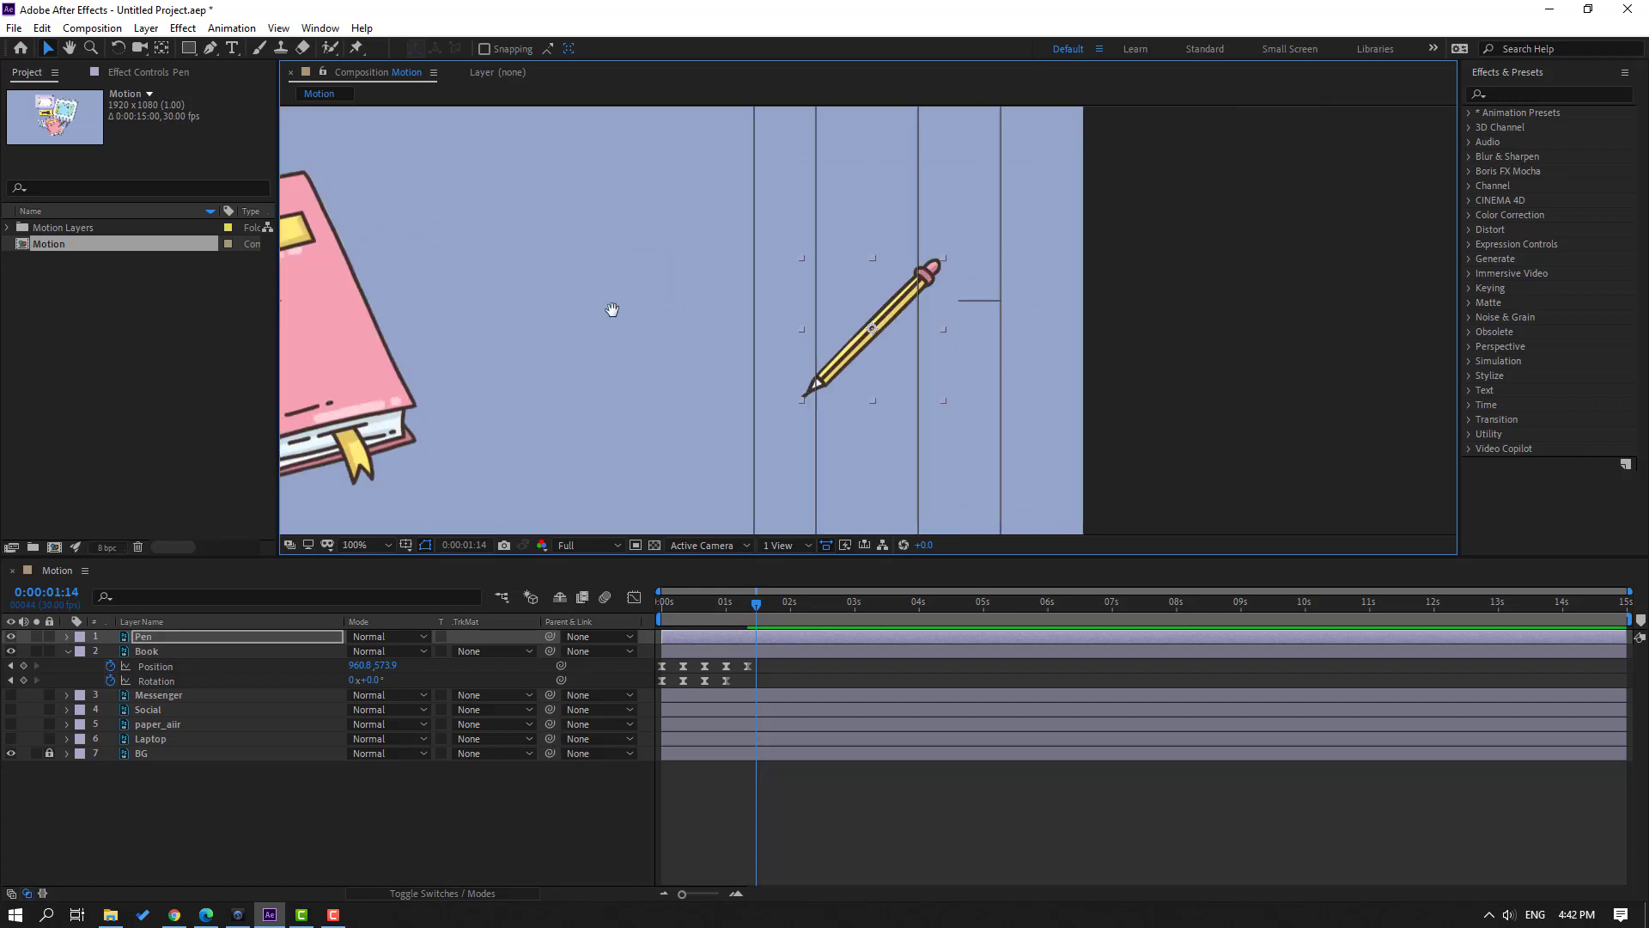
- Rotate the Pen layer to -44° so it stands upright and move its anchor point to the pencil tip
key("r")
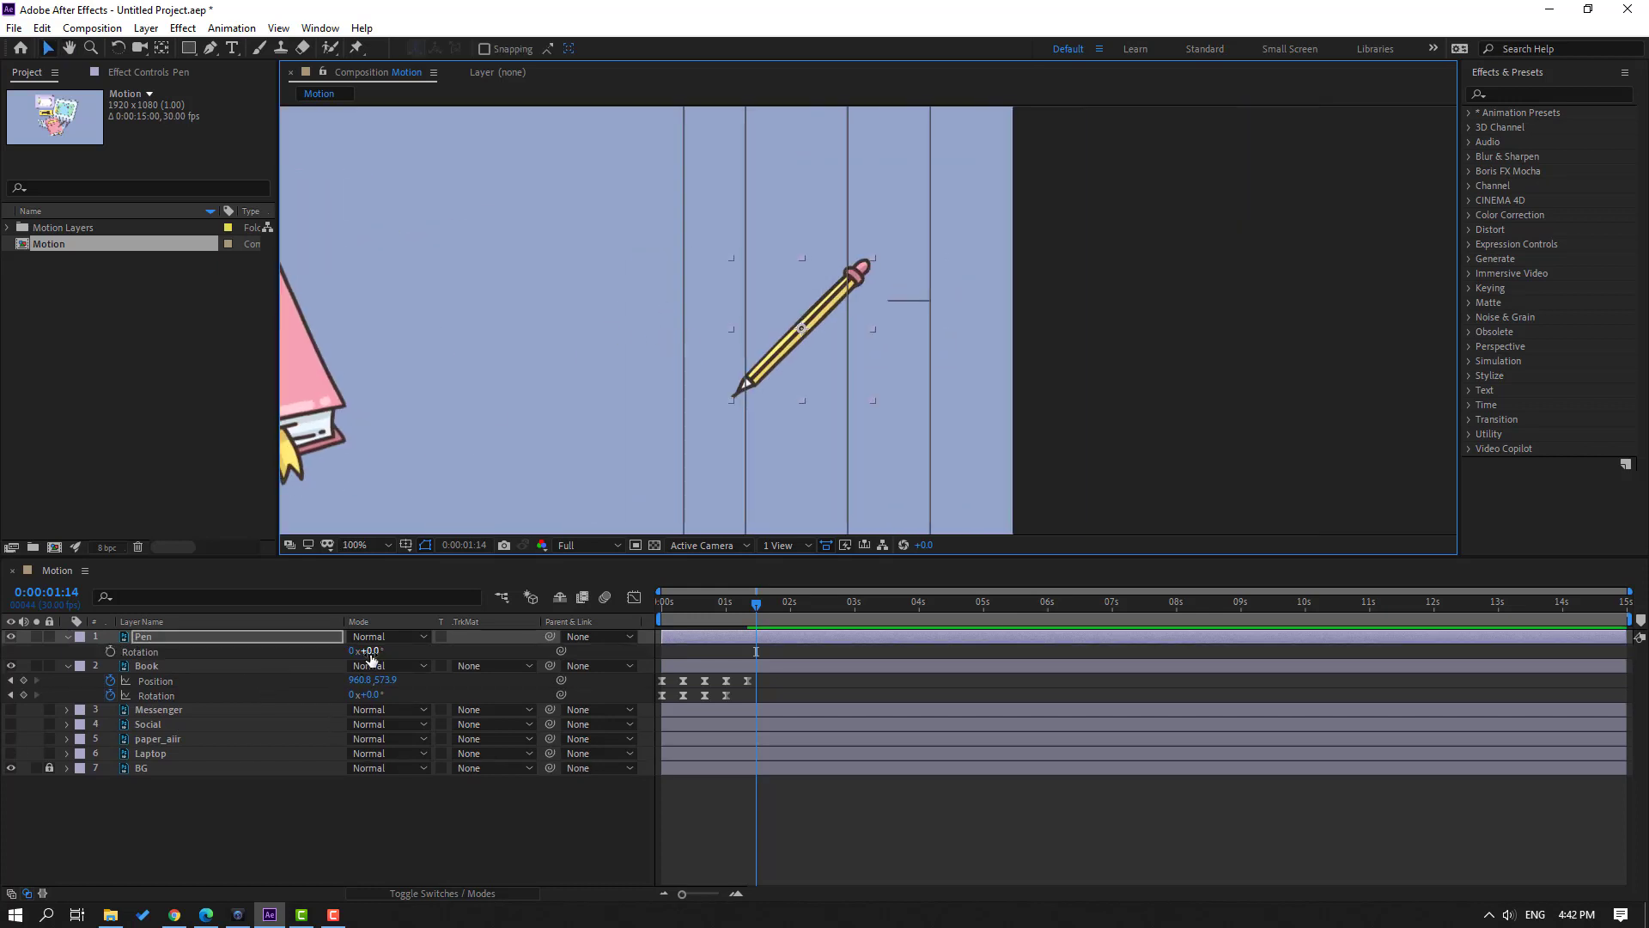
left_click_drag(371, 658, 336, 653)
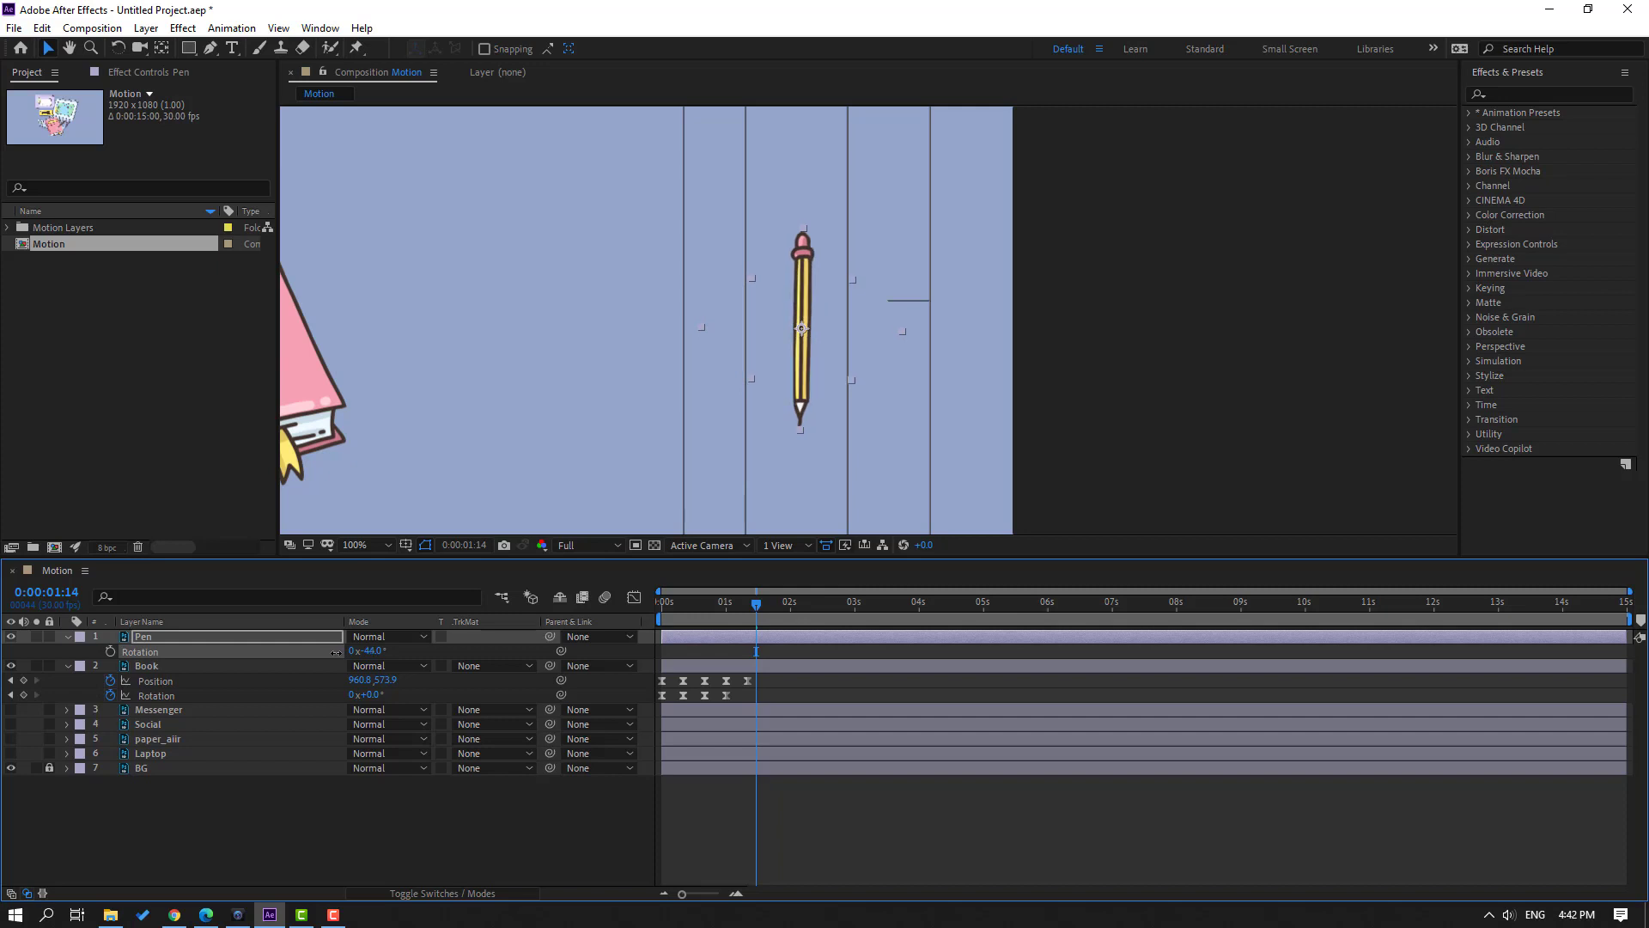
left_click(163, 49)
left_click_drag(806, 332, 799, 427)
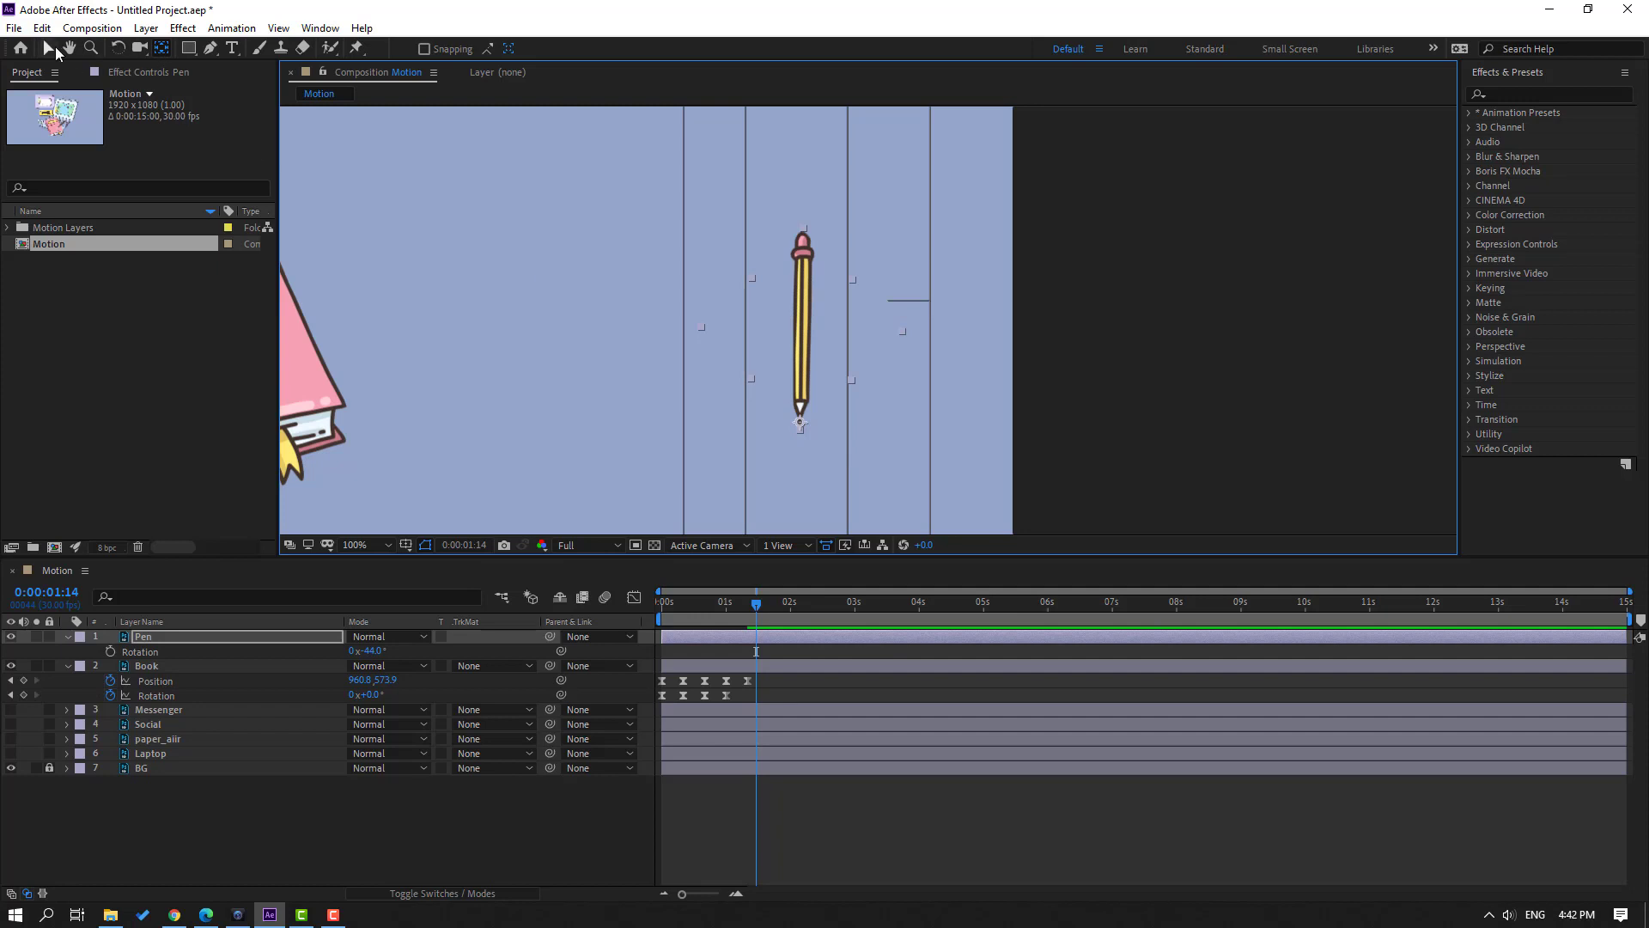
left_click(55, 49)
- Place the Pen outside the frame at Position 2056.5, 681.0 and create its first Position keyframe at 0:00:00:29
key("comma")
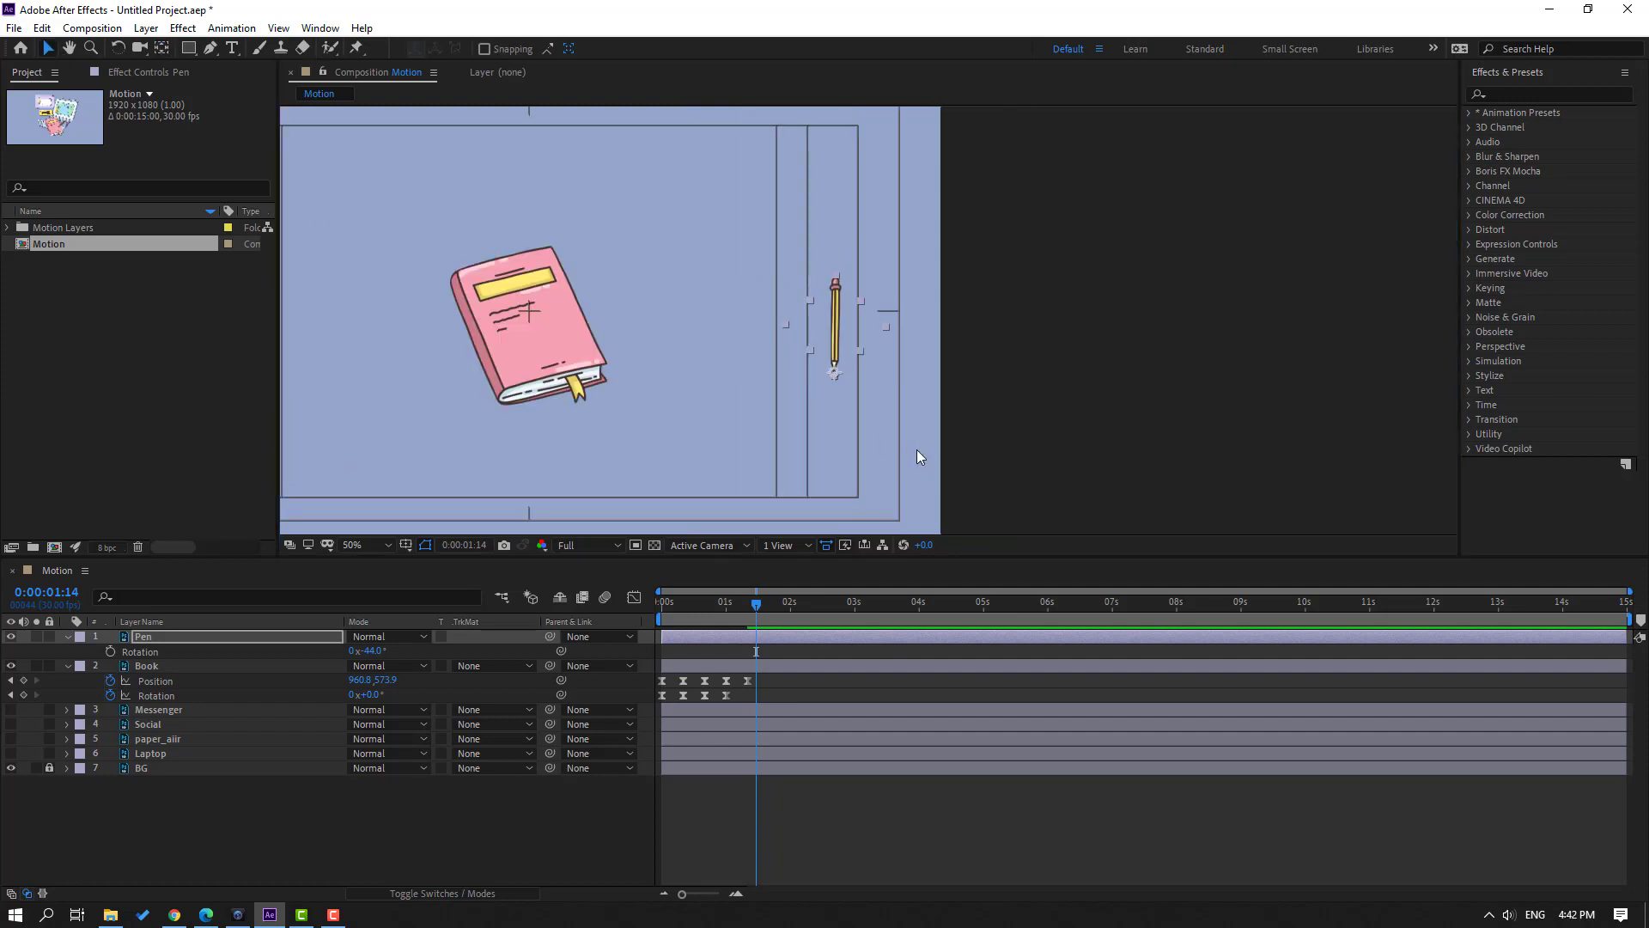
left_click(723, 605)
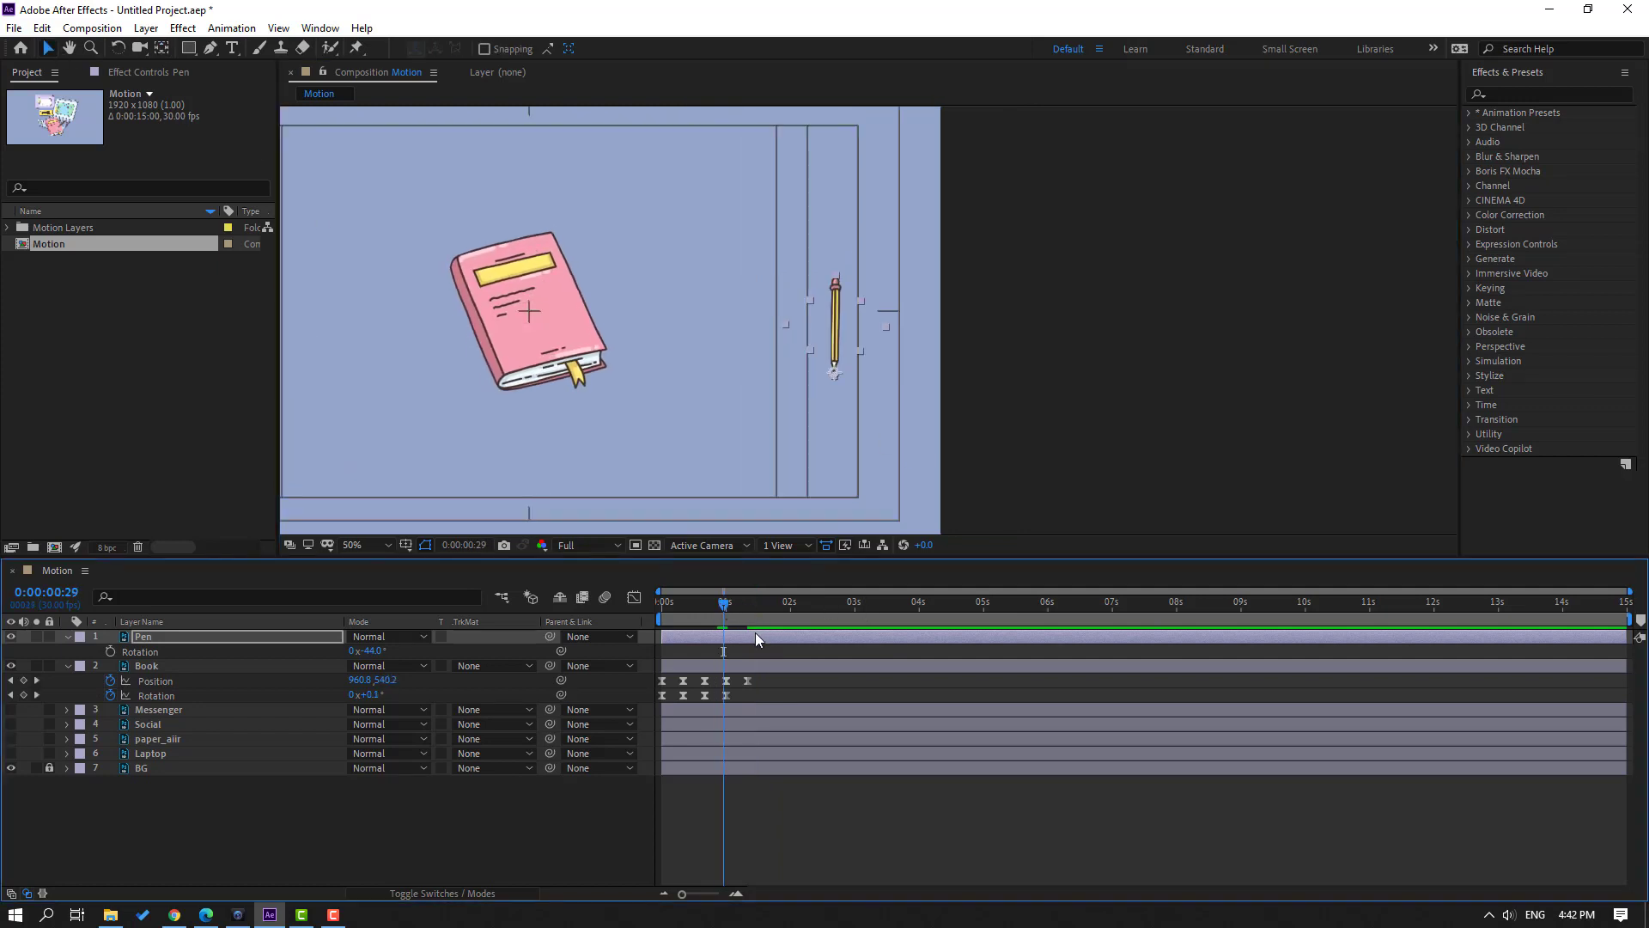
key("p")
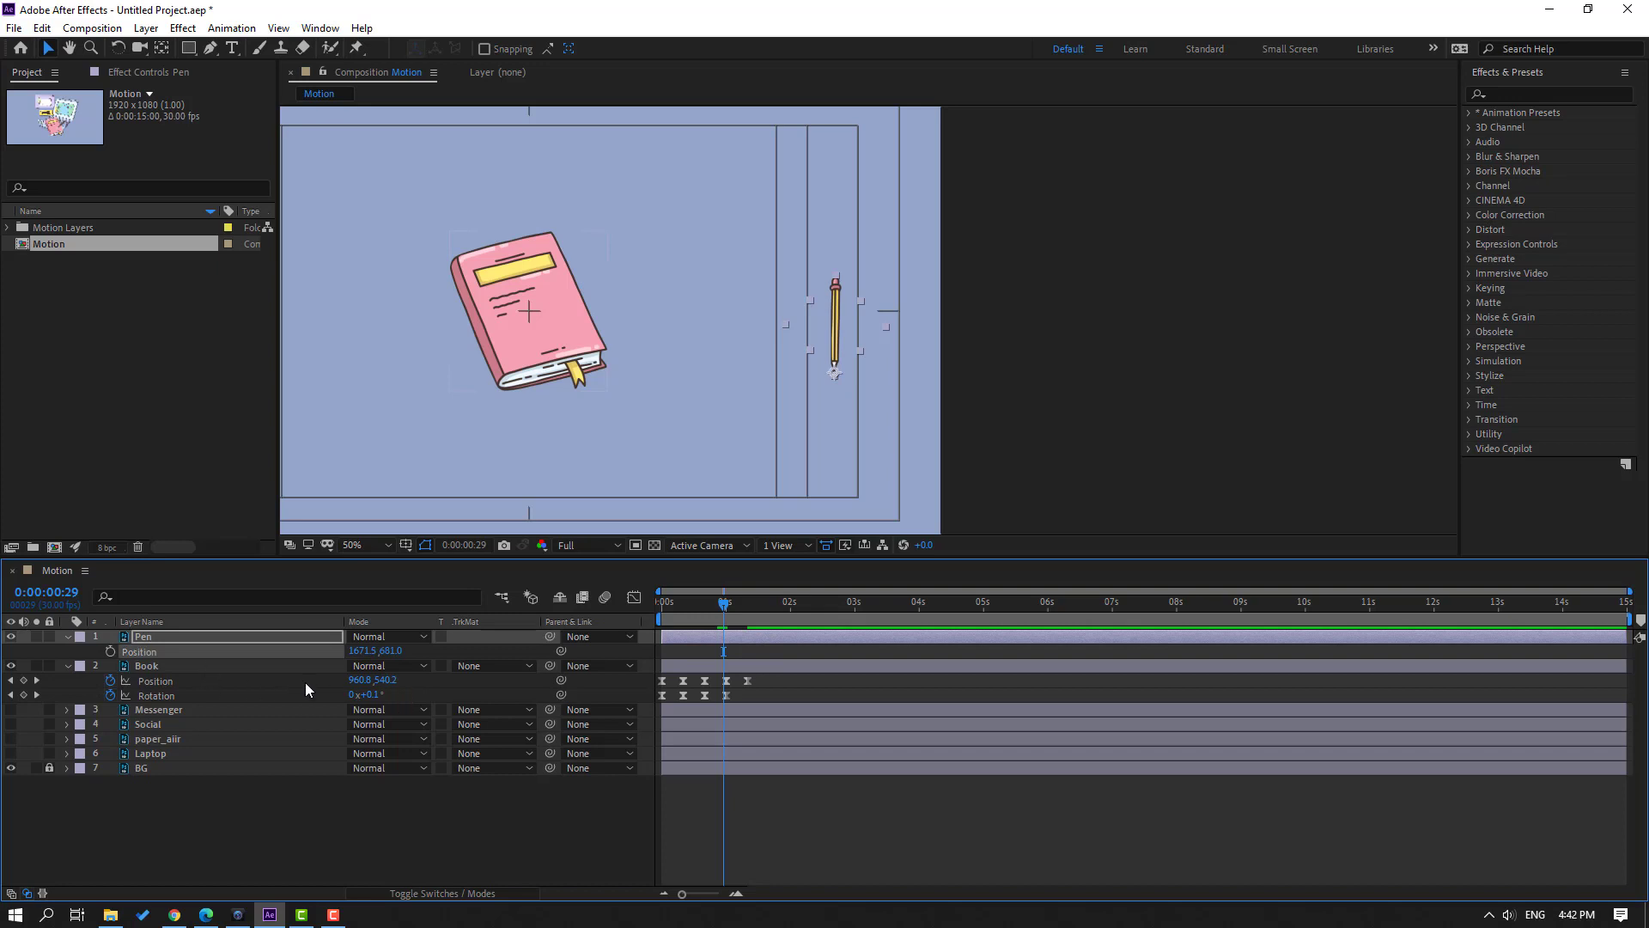
key("p")
key("p")
left_click_drag(362, 658, 685, 649)
left_click(110, 652)
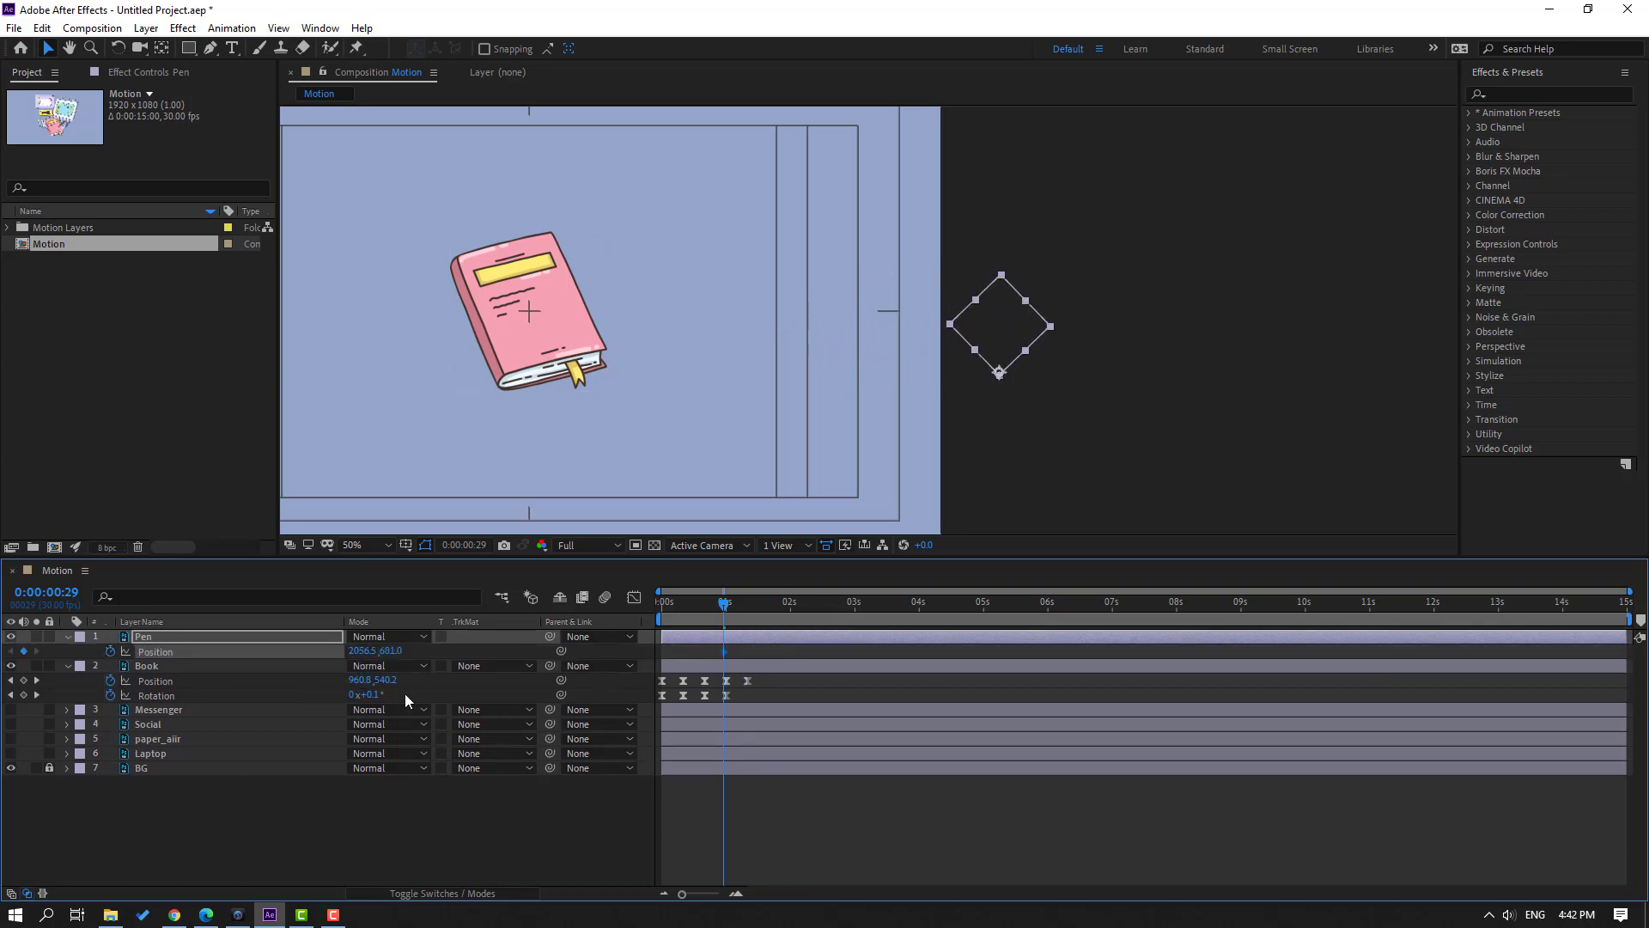
- Add a Pen Position keyframe at 0:00:01:09 that brings it onto the Book at 1026.5, 654.0
key("shift+Page_Down")
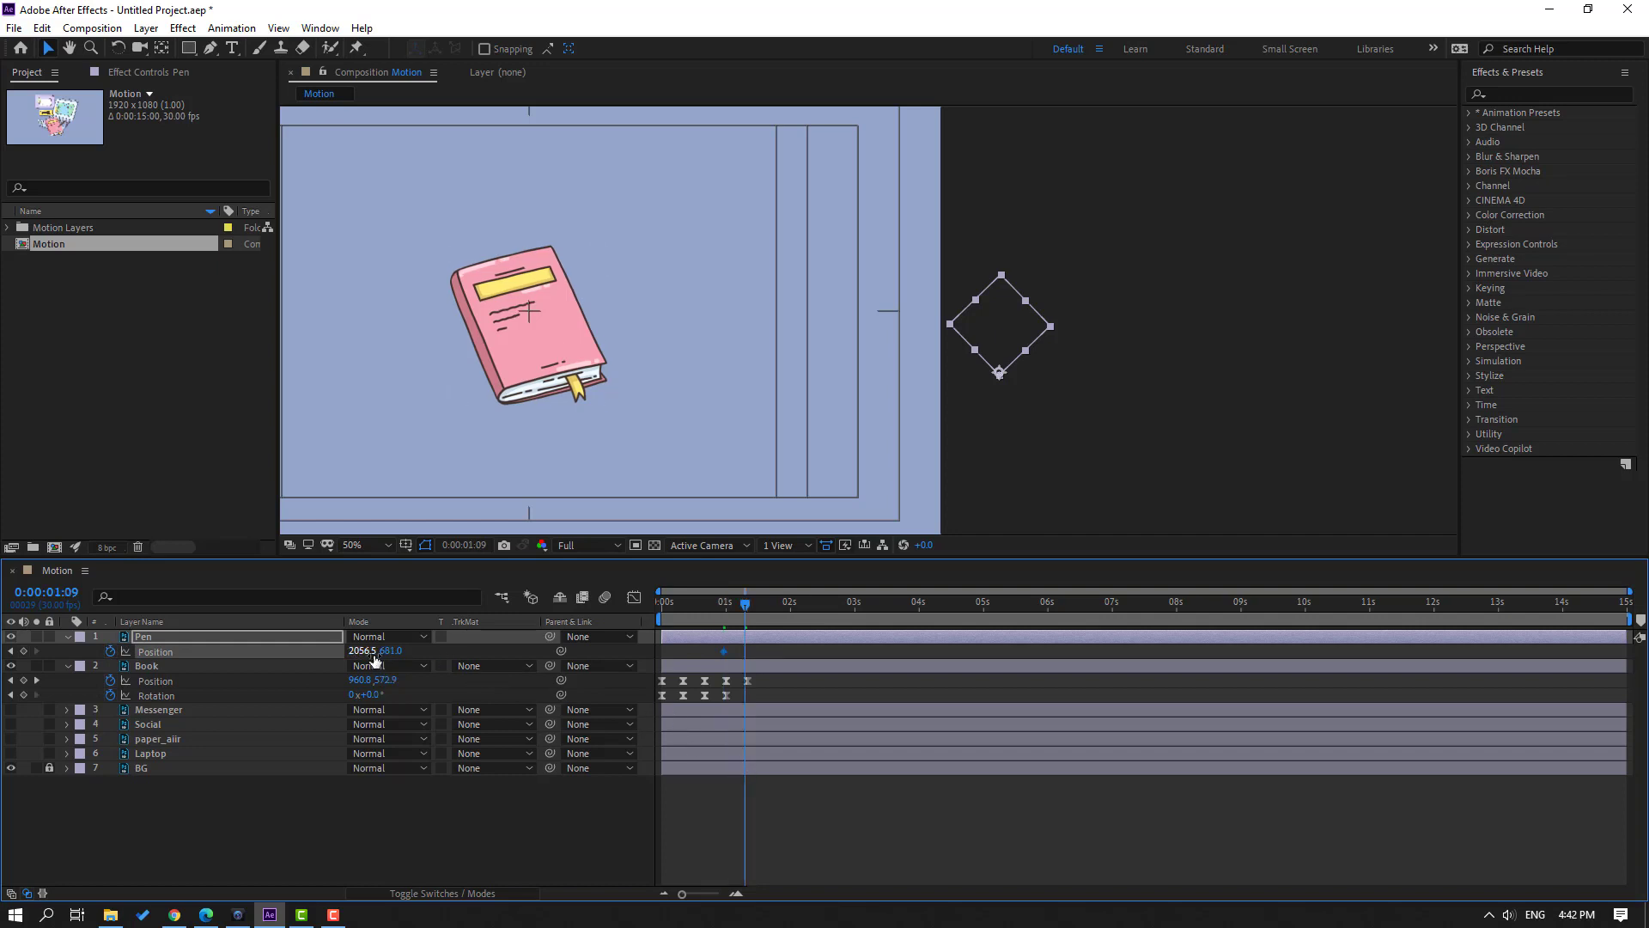
left_click_drag(374, 660, 287, 659)
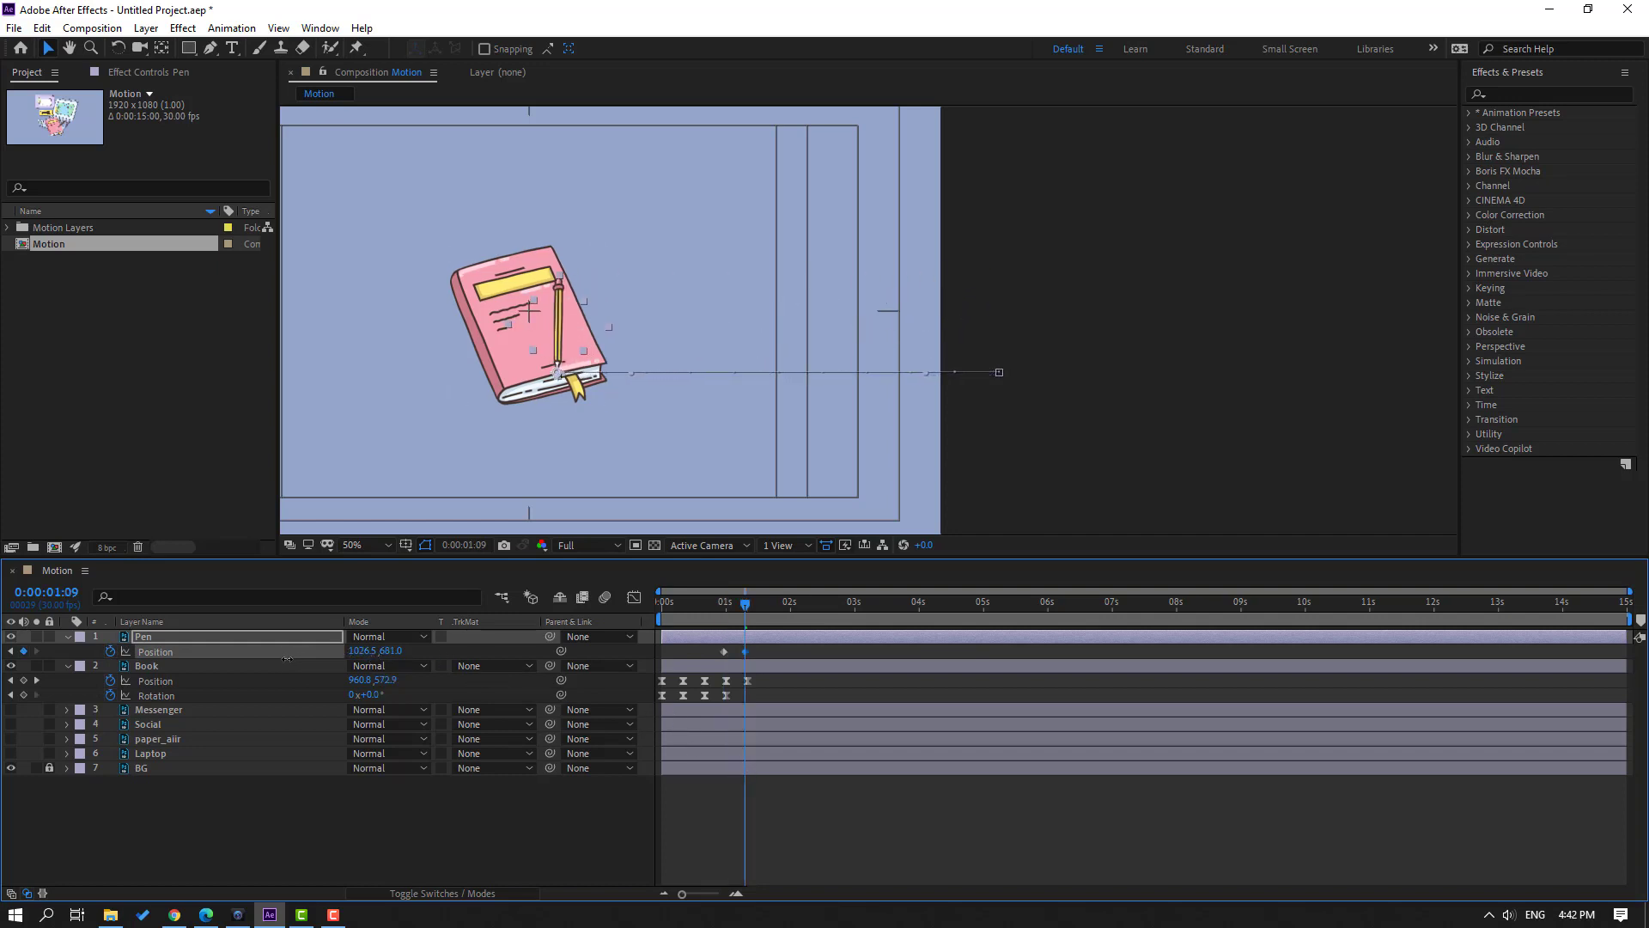
left_click_drag(392, 651, 370, 652)
- Apply Easy Ease to both Pen Position keyframes and preview the pencil's entrance
left_click(725, 652)
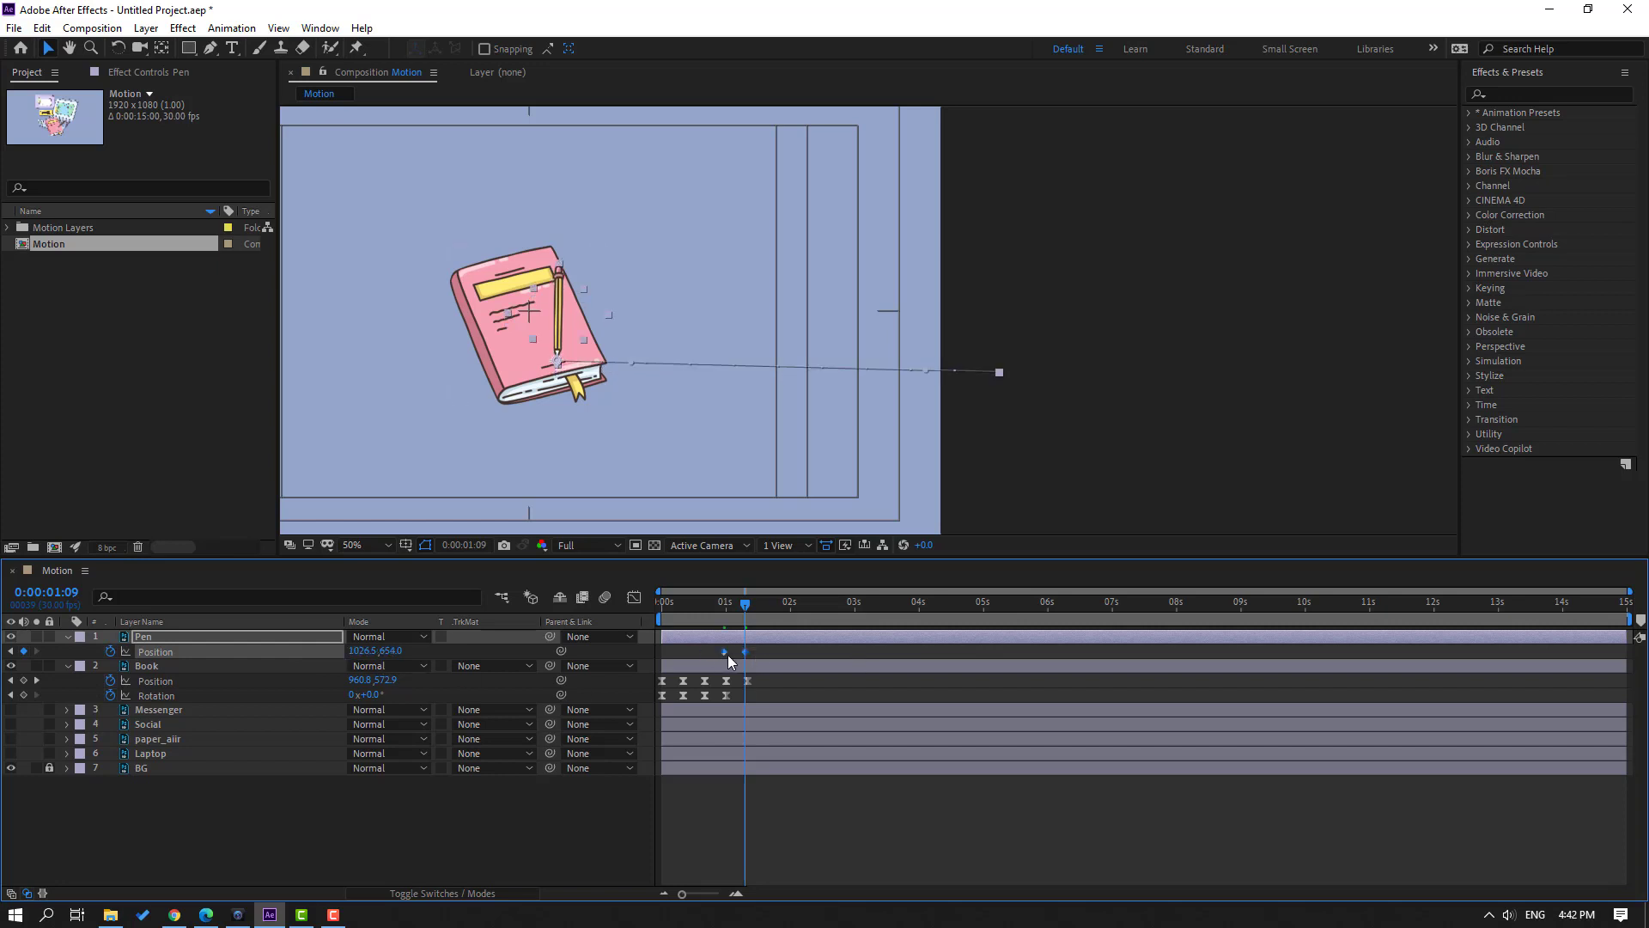
right_click(744, 652)
mouse_move(924, 864)
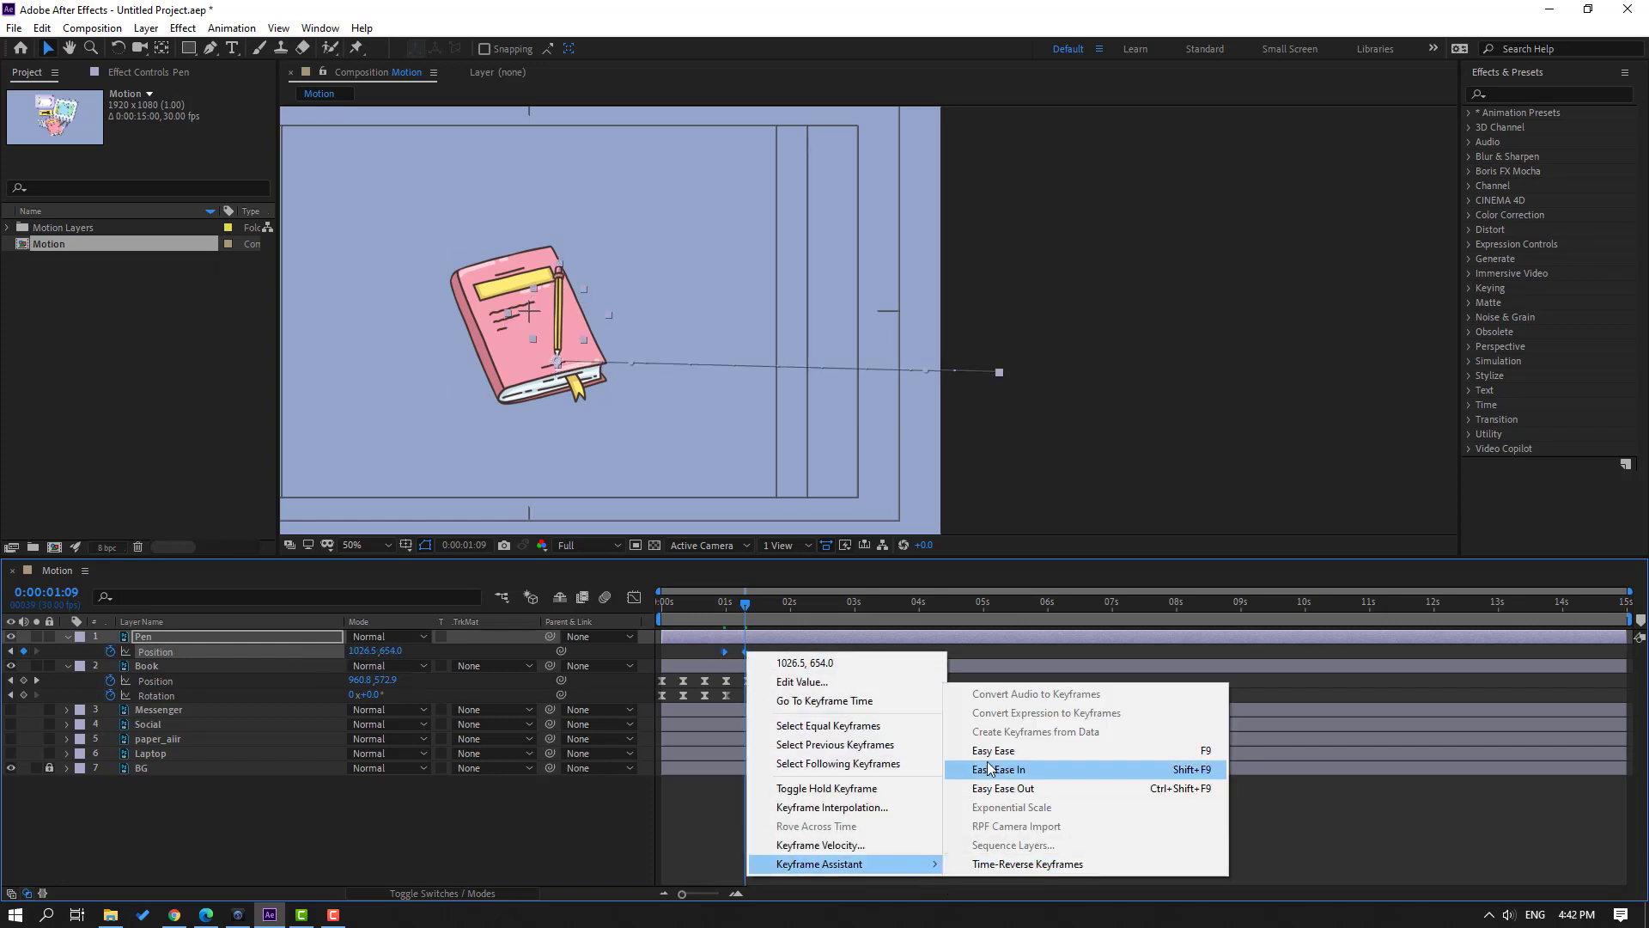
left_click(987, 754)
scroll(951, 409, "down", 2)
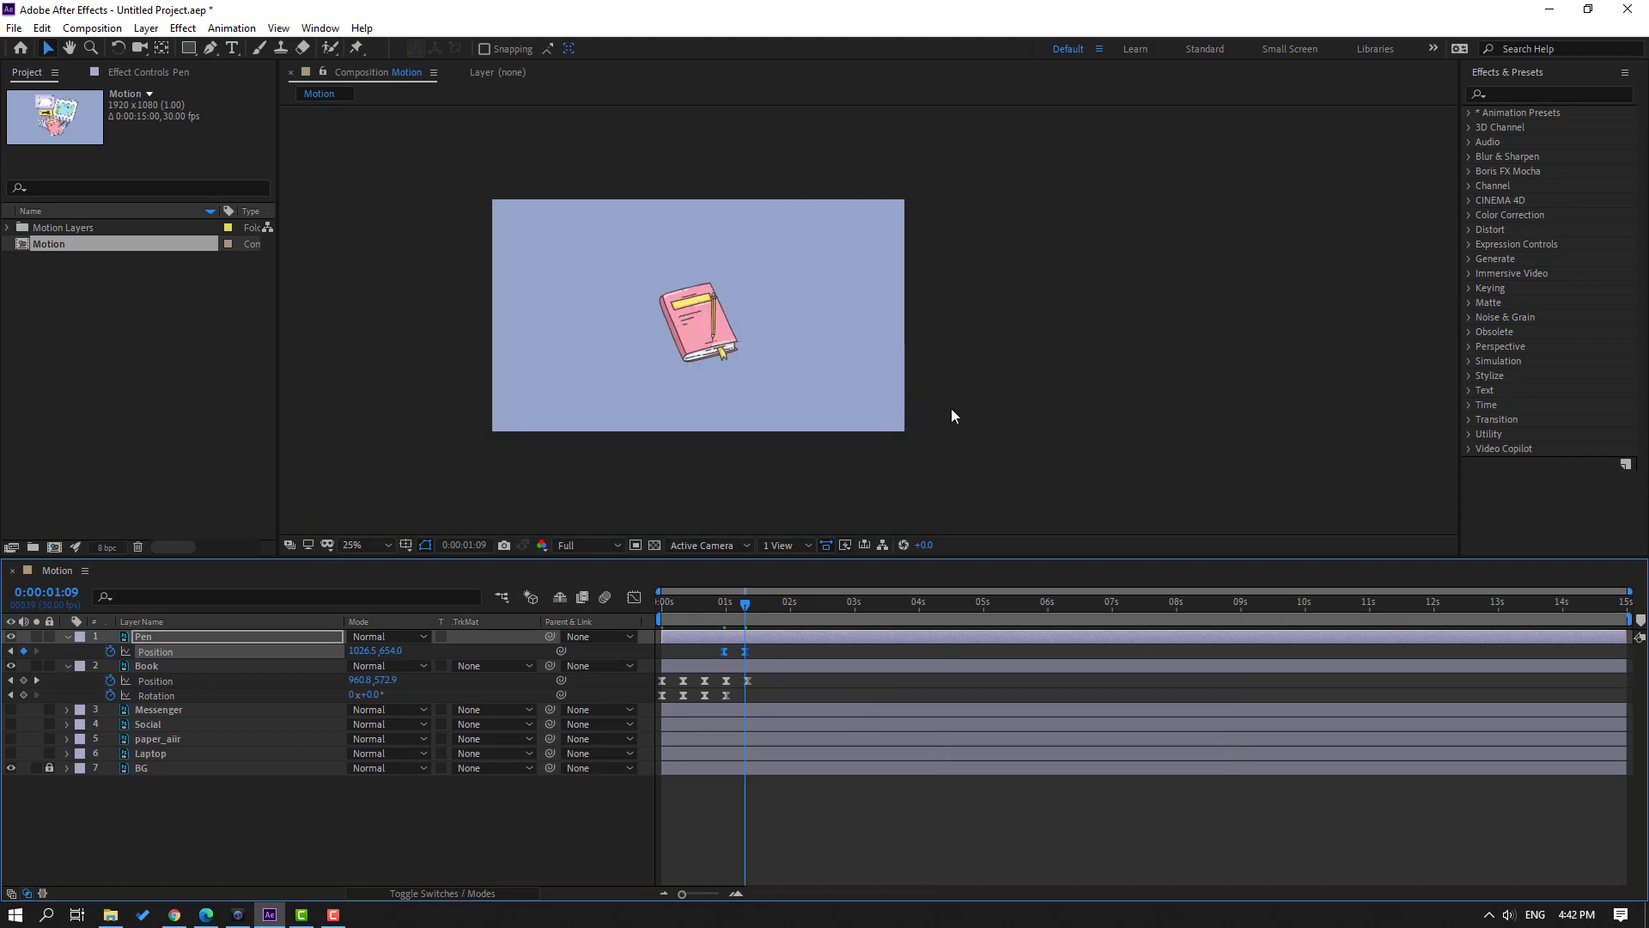
key("space")
scroll(917, 421, "up", 2)
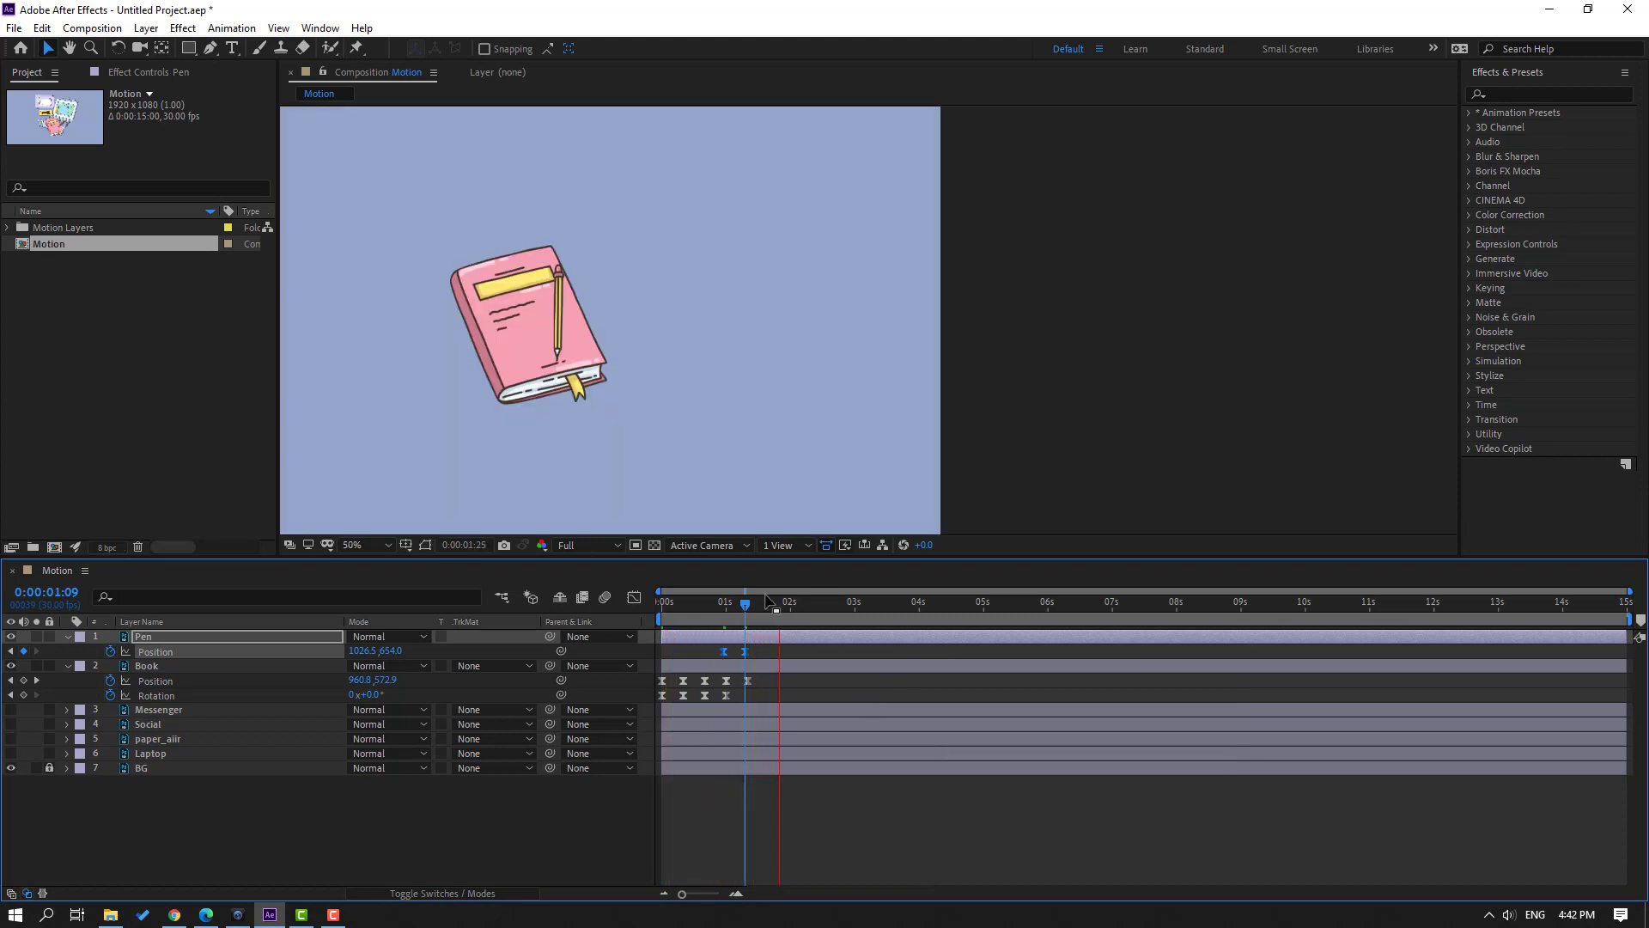
- Extend the Pen's Position move to end shortly before 2 seconds, shape its speed curve to peak early with a long slow-down, and preview
key("space")
left_click_drag(765, 654, 719, 670)
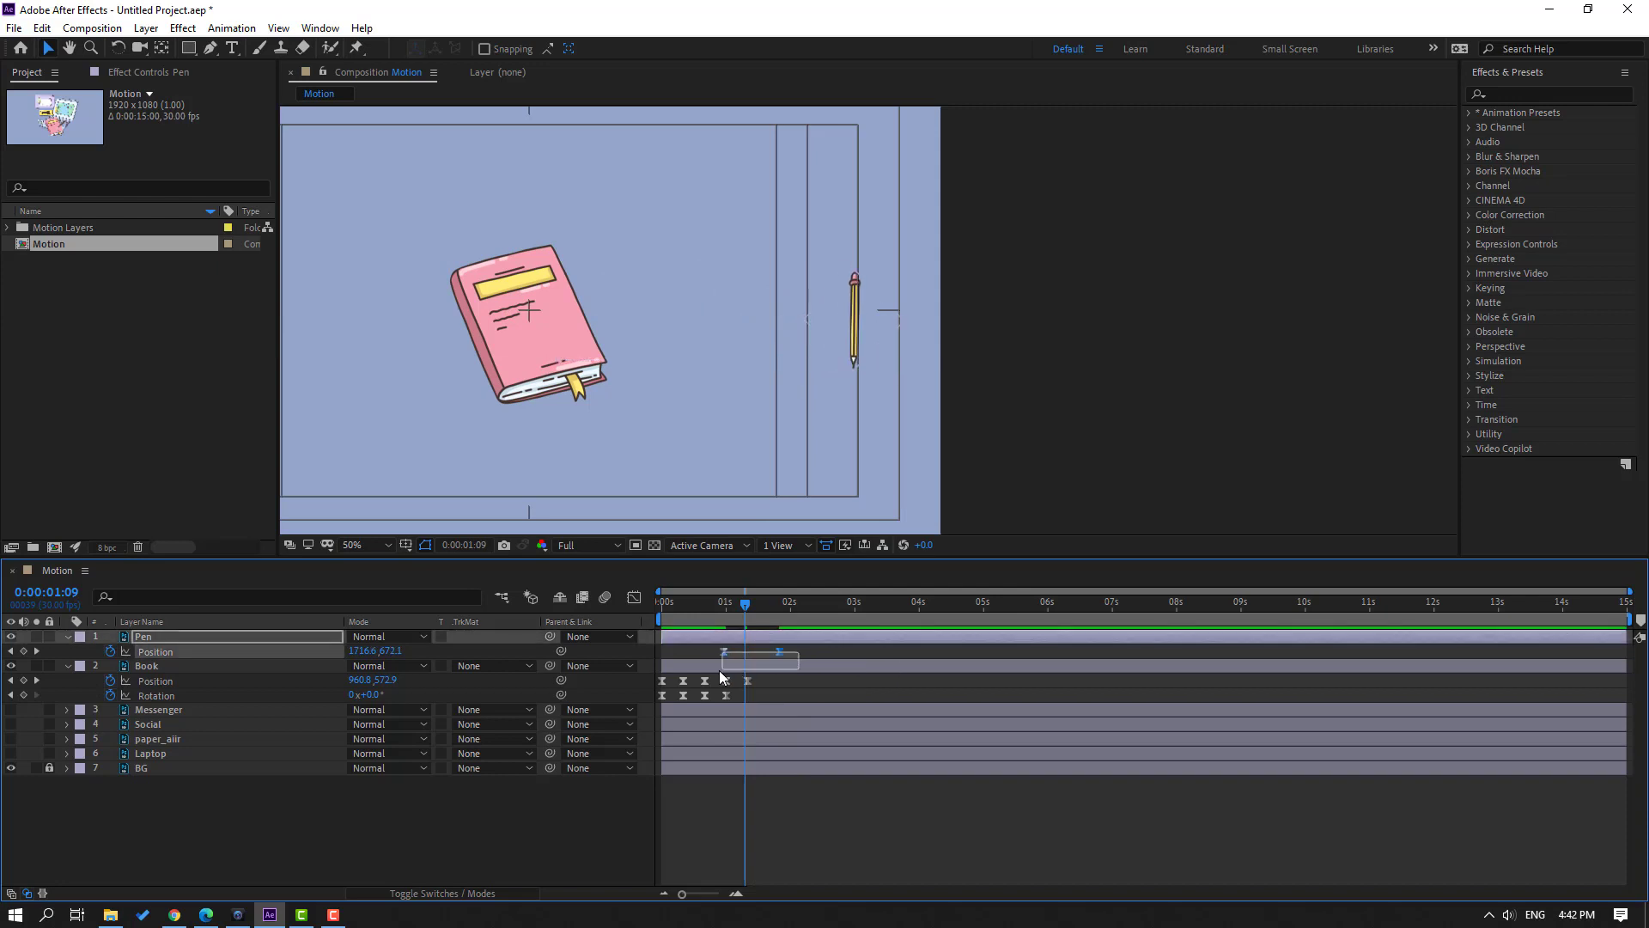
left_click(634, 598)
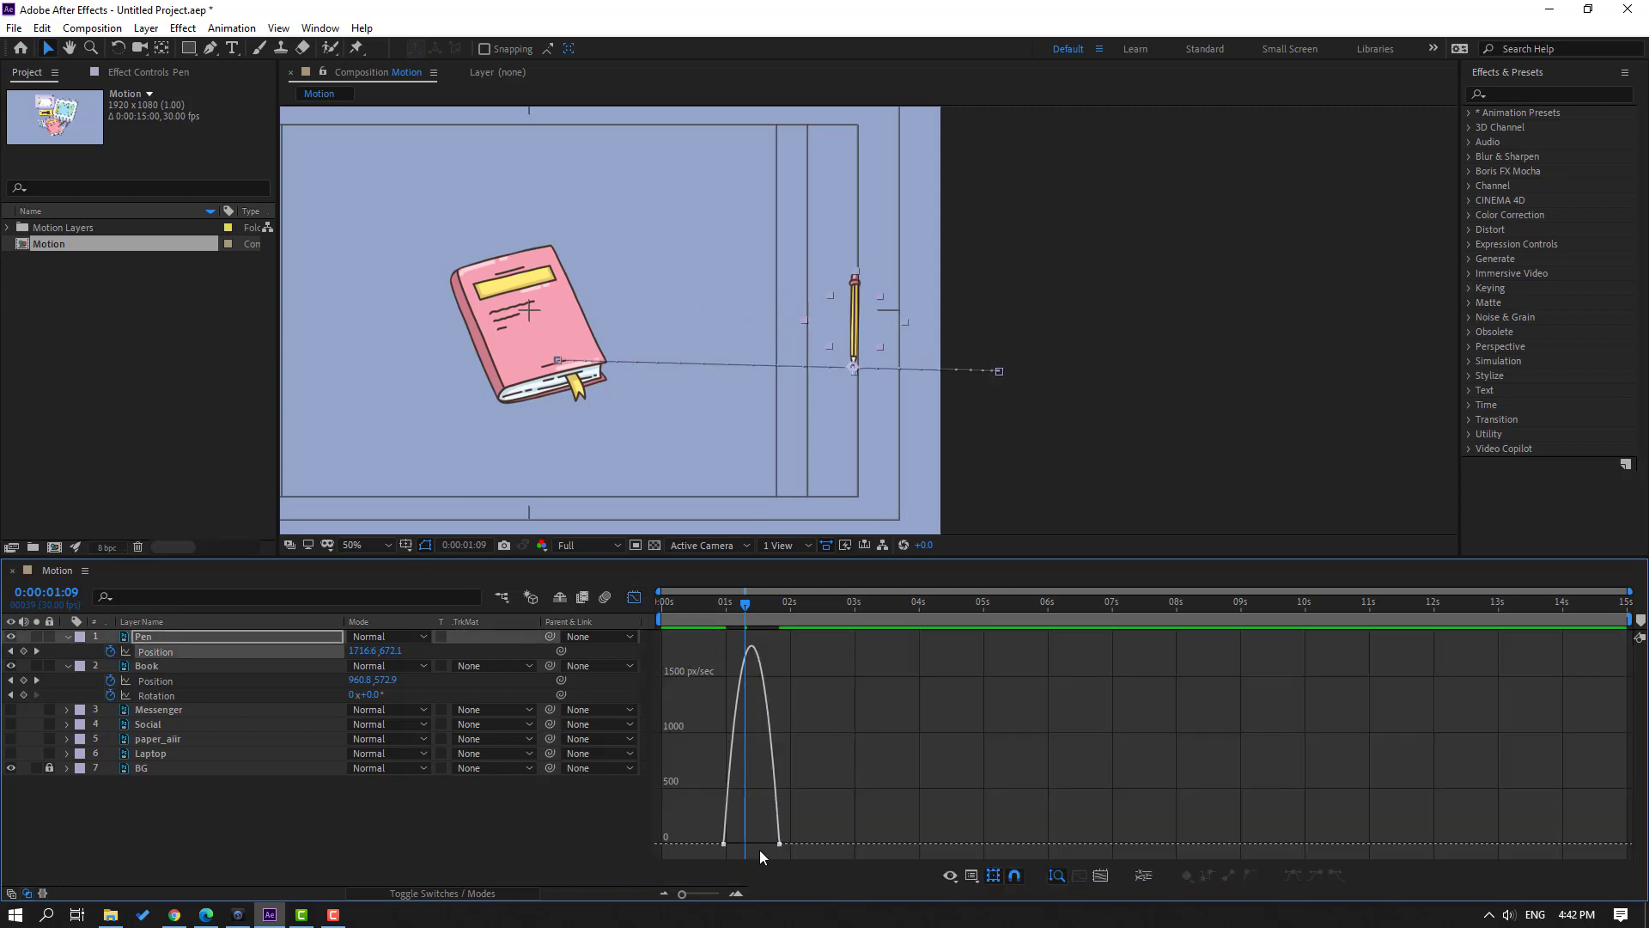
left_click_drag(699, 853, 754, 844)
key("space")
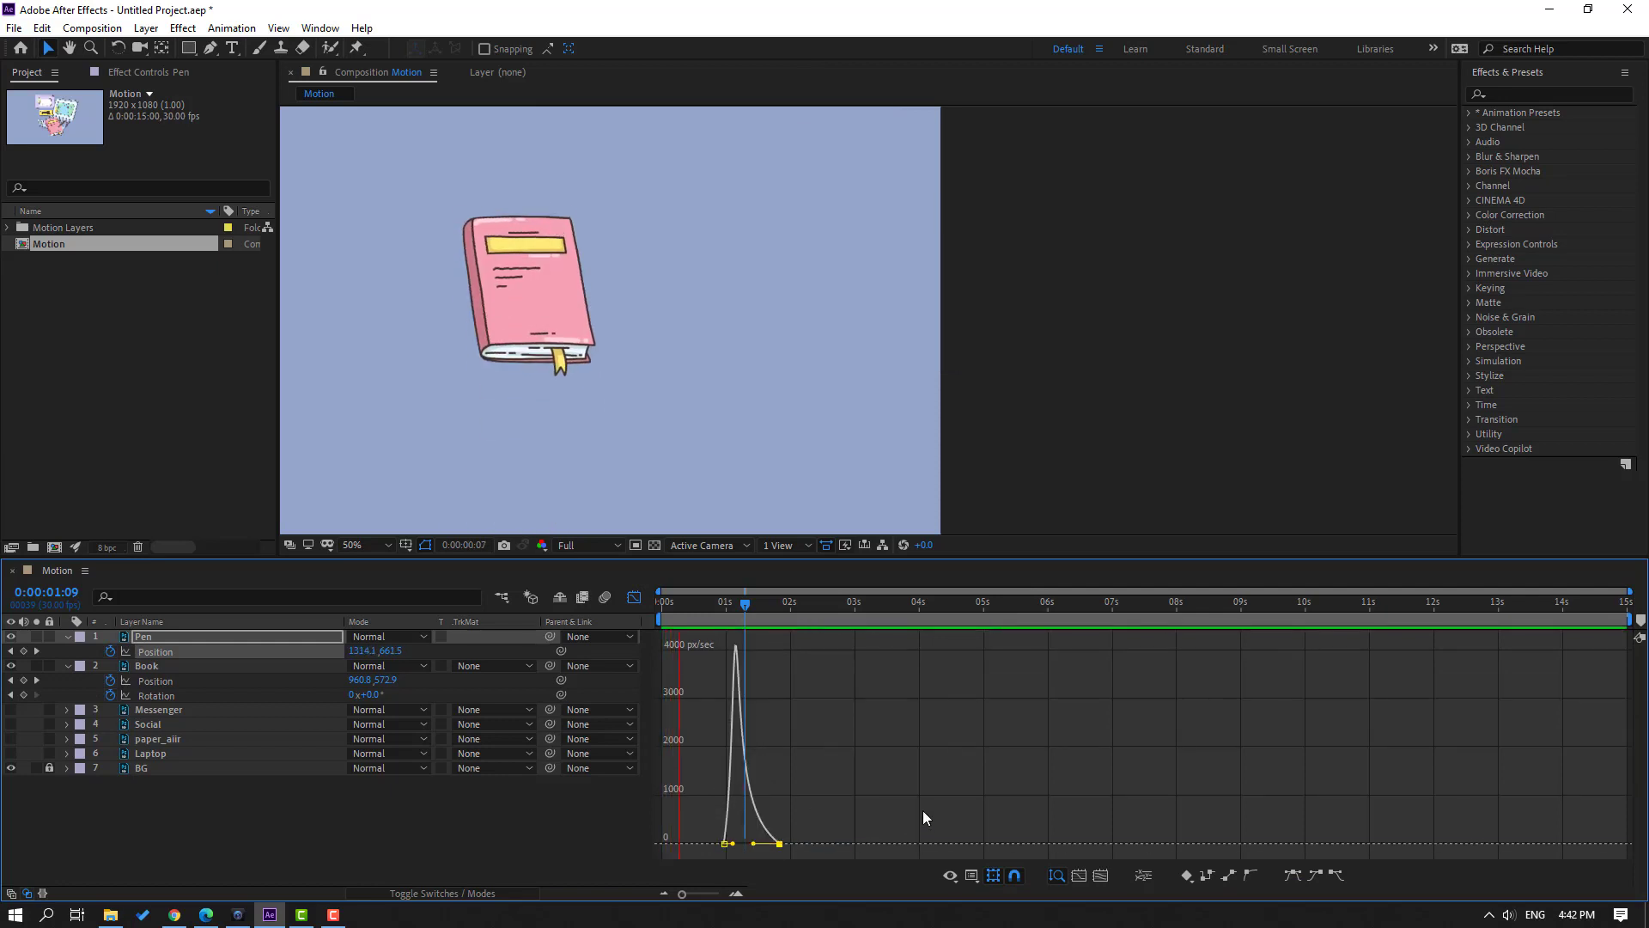
key("space")
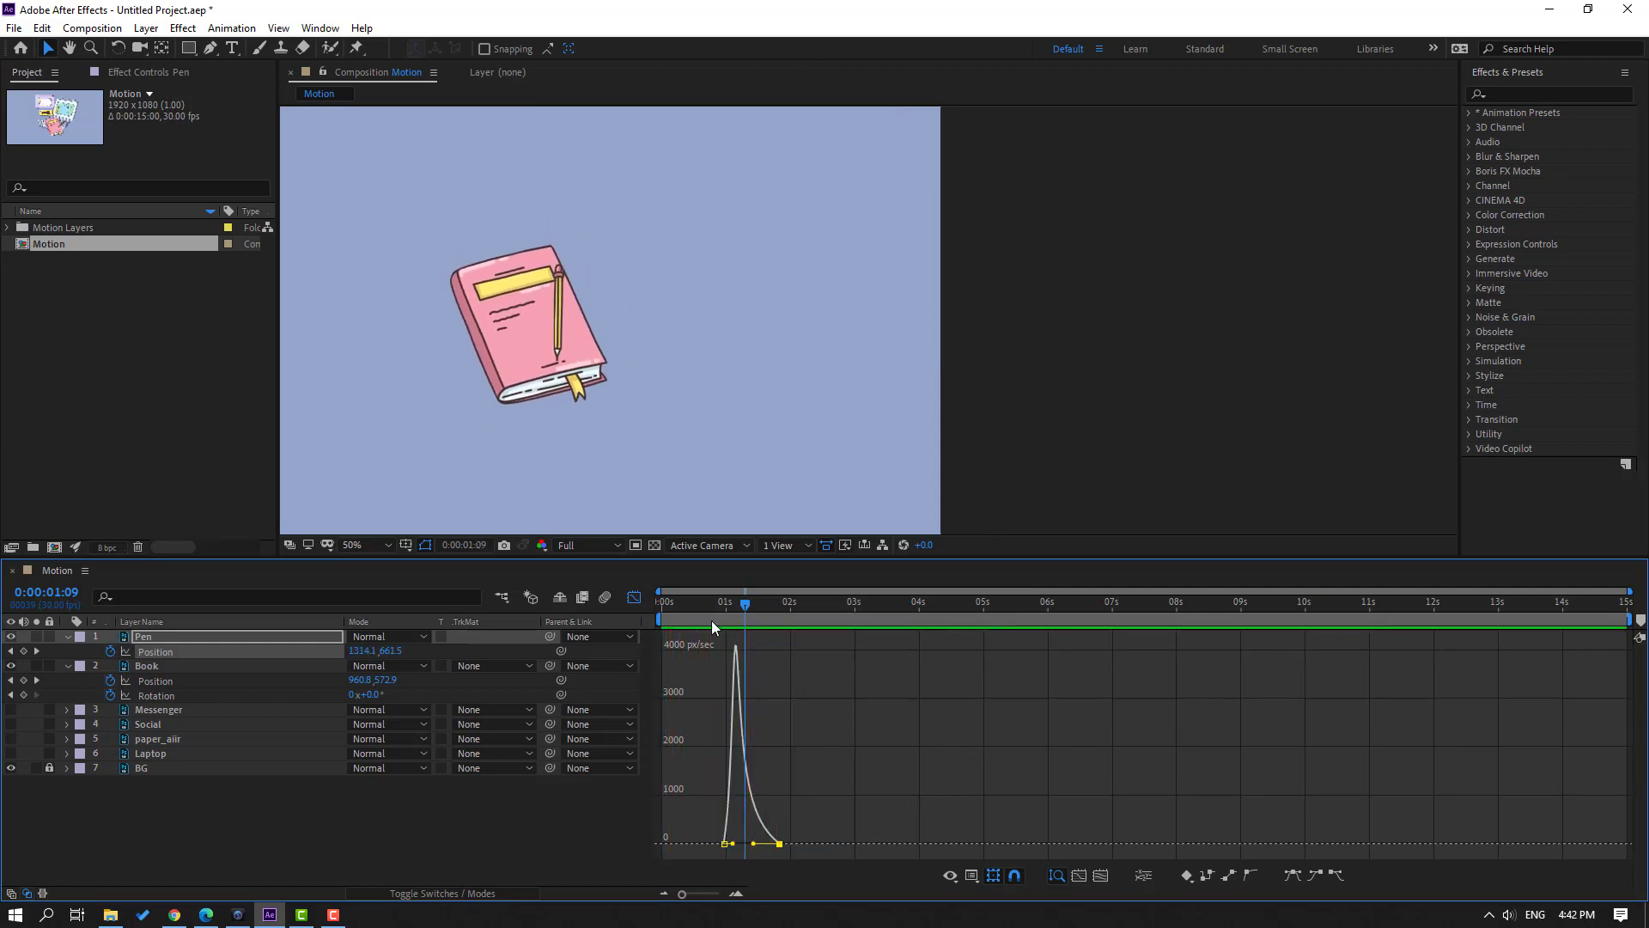
- Create the Pen's first Rotation keyframe at 0:00:00:29 and set it to -15°
left_click(635, 597)
left_click_drag(732, 608, 725, 605)
key("shift+r")
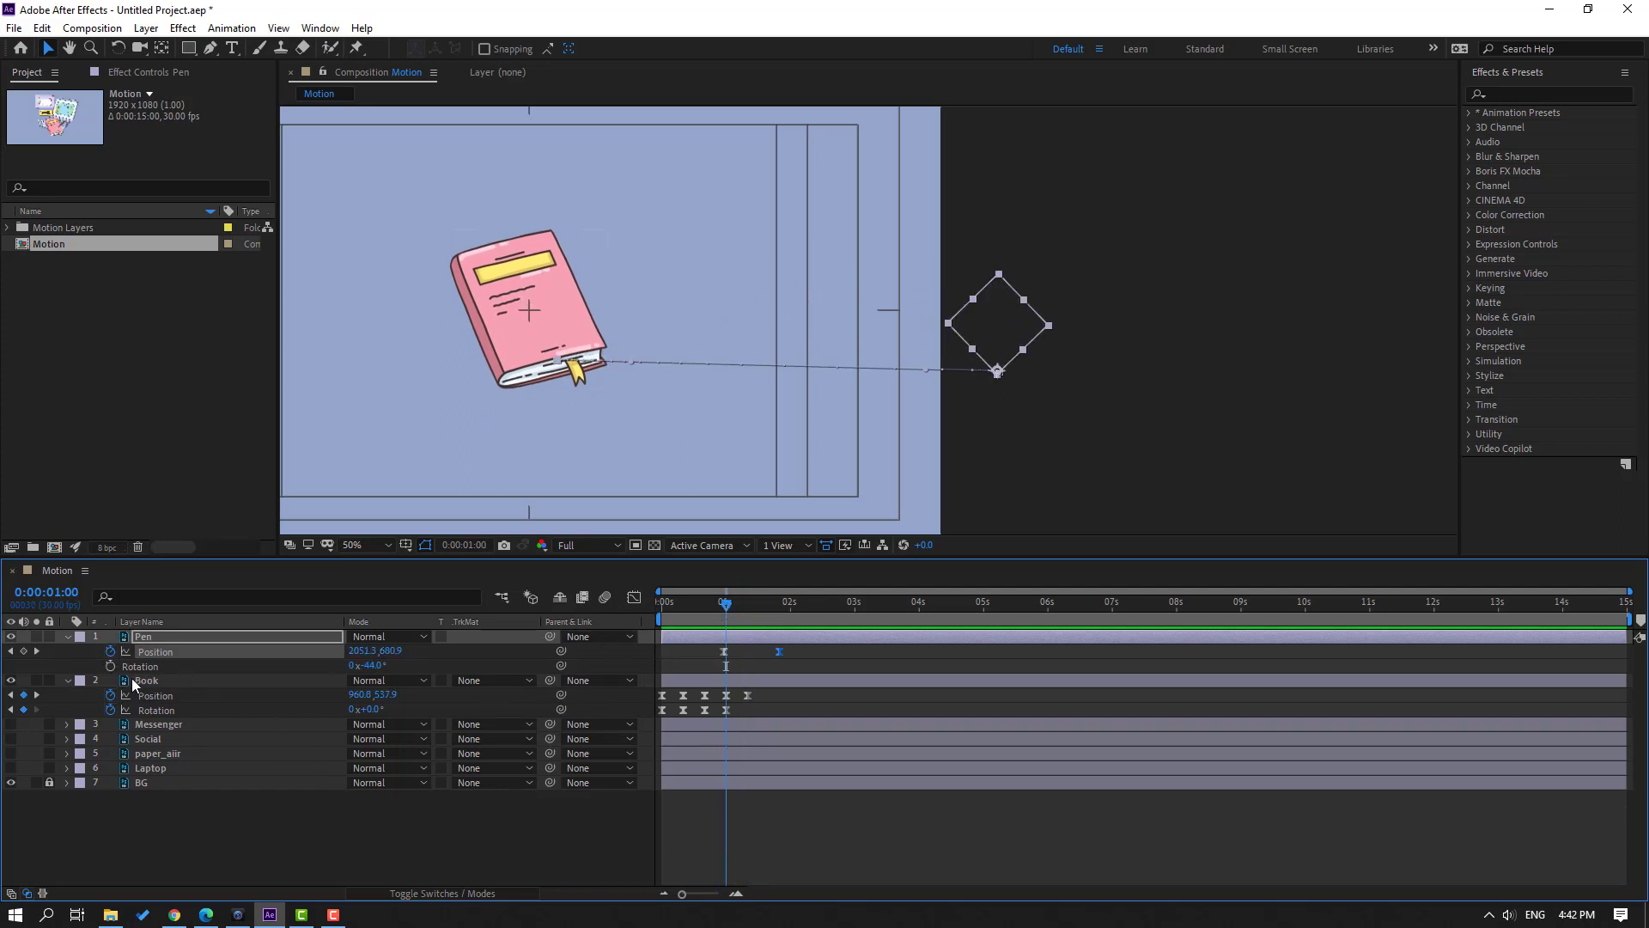
key("Page_Up")
left_click(111, 666)
left_click_drag(375, 667, 416, 666)
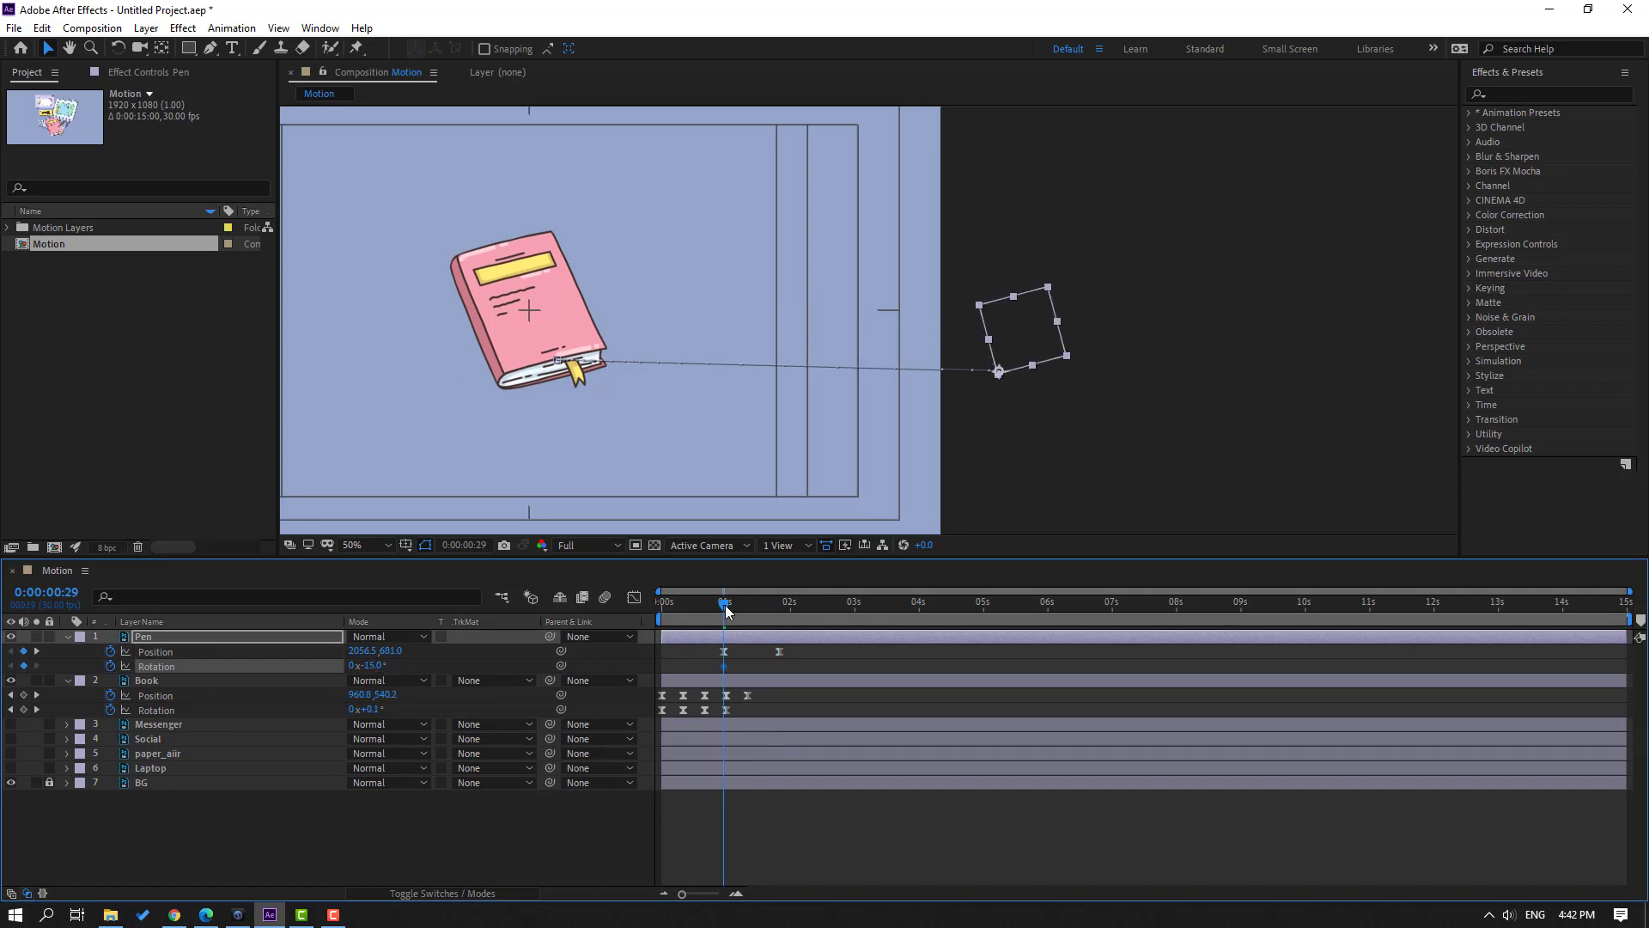
- Add a Pen Rotation keyframe of -50° at 0:00:01:13
left_click_drag(726, 610, 759, 618)
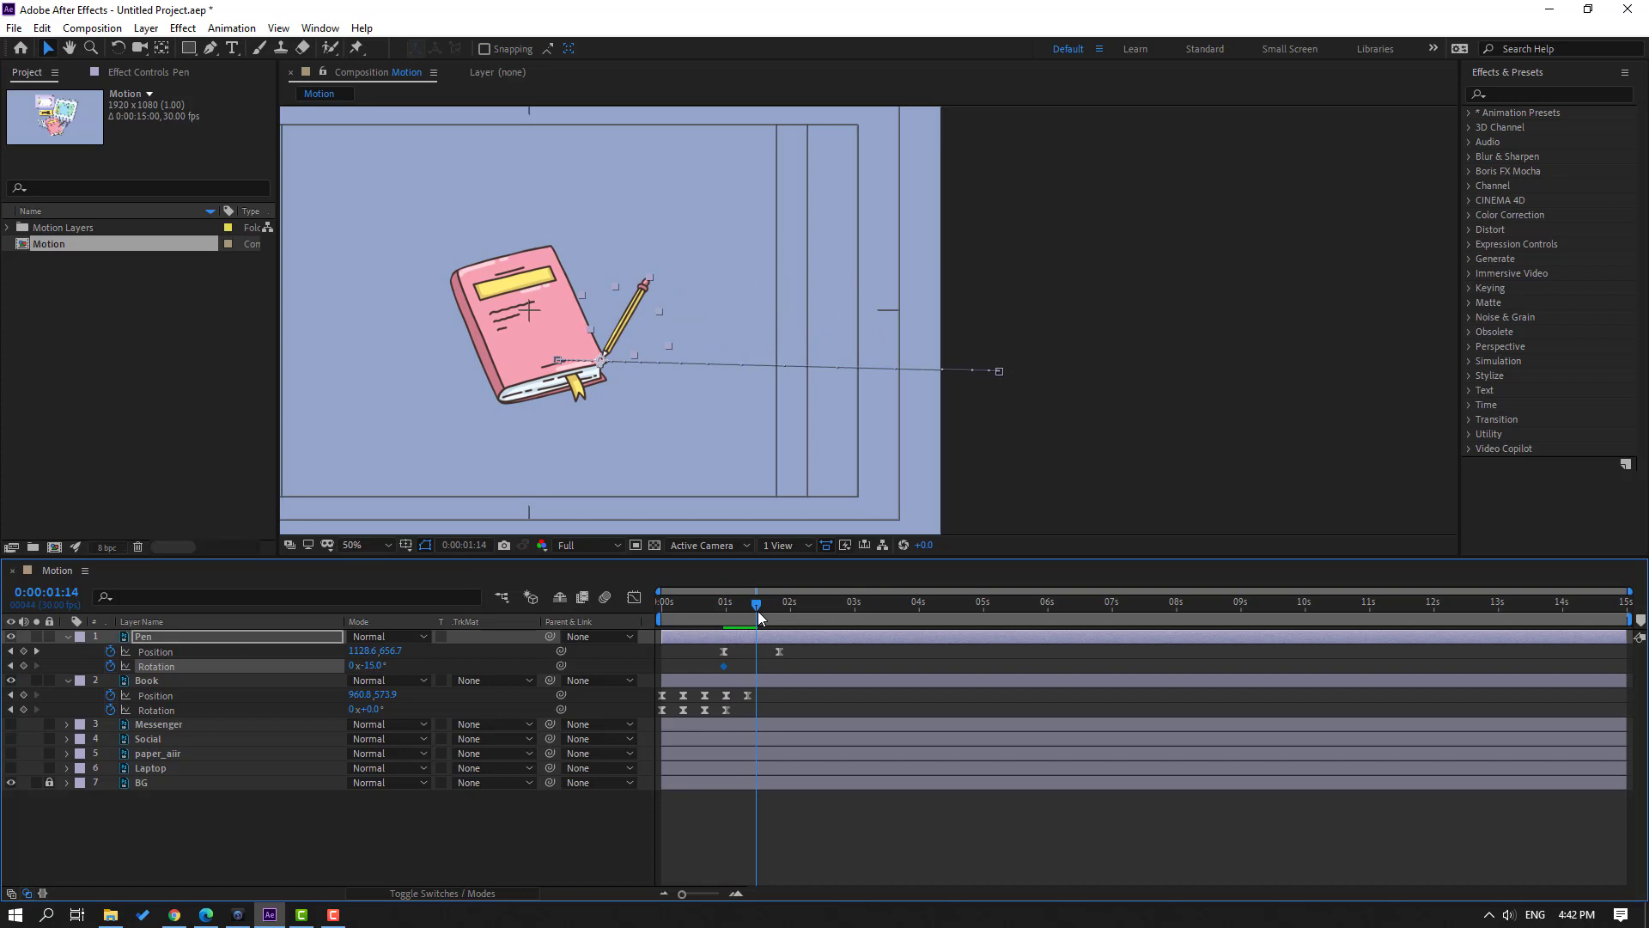
key("Page_Up")
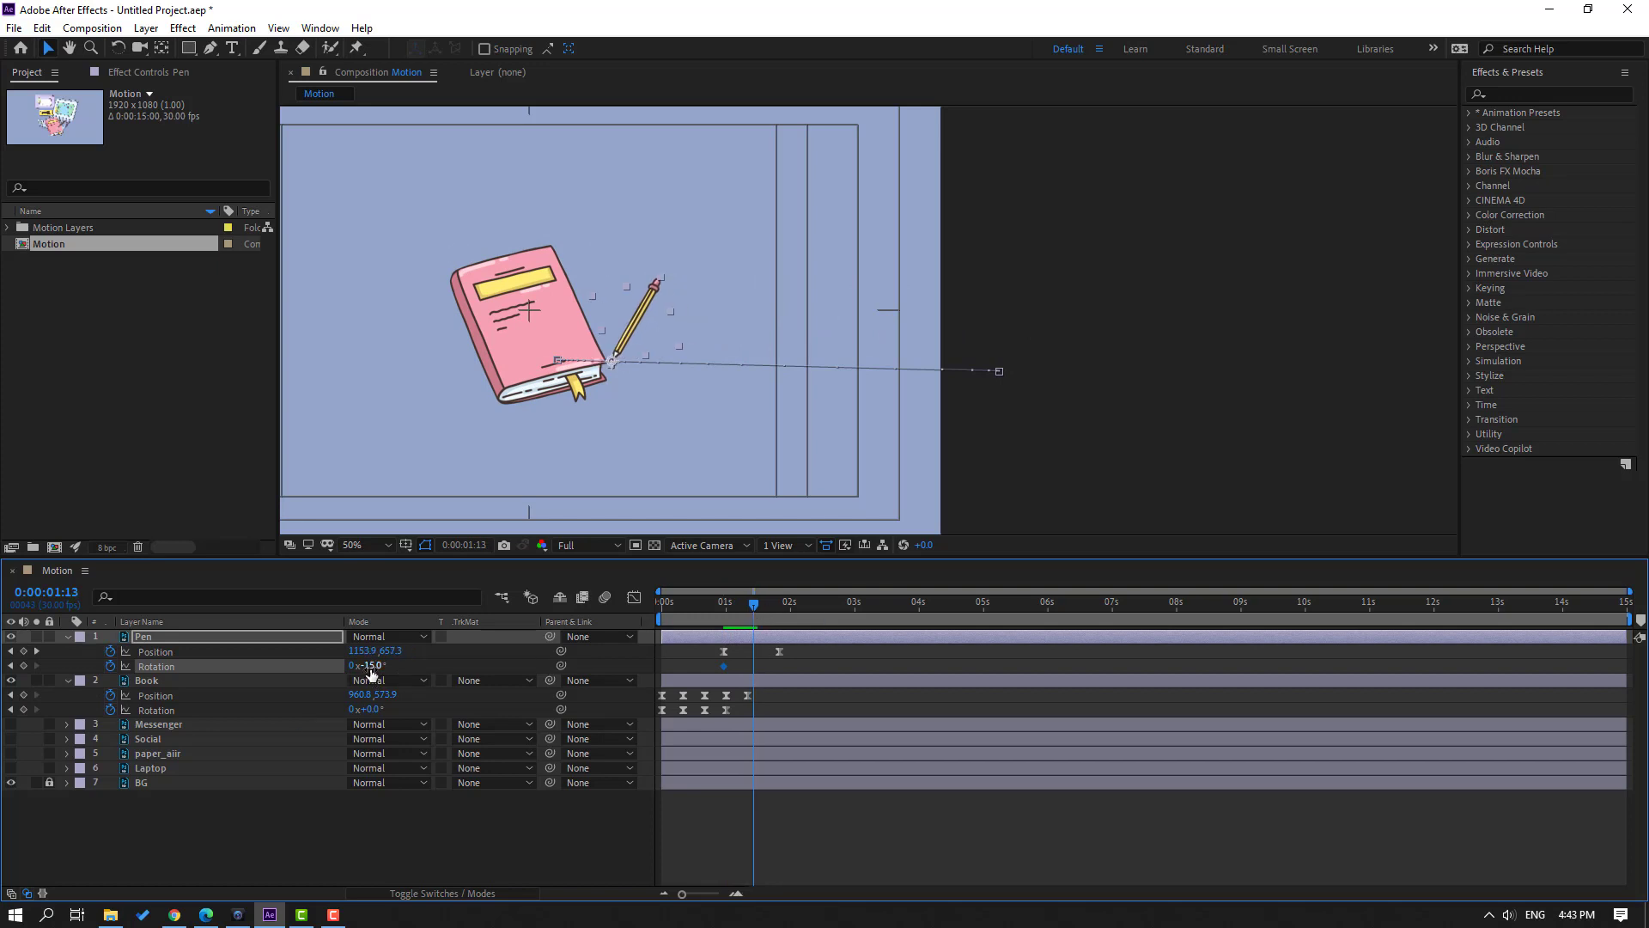
left_click_drag(371, 666, 318, 694)
left_click(370, 667)
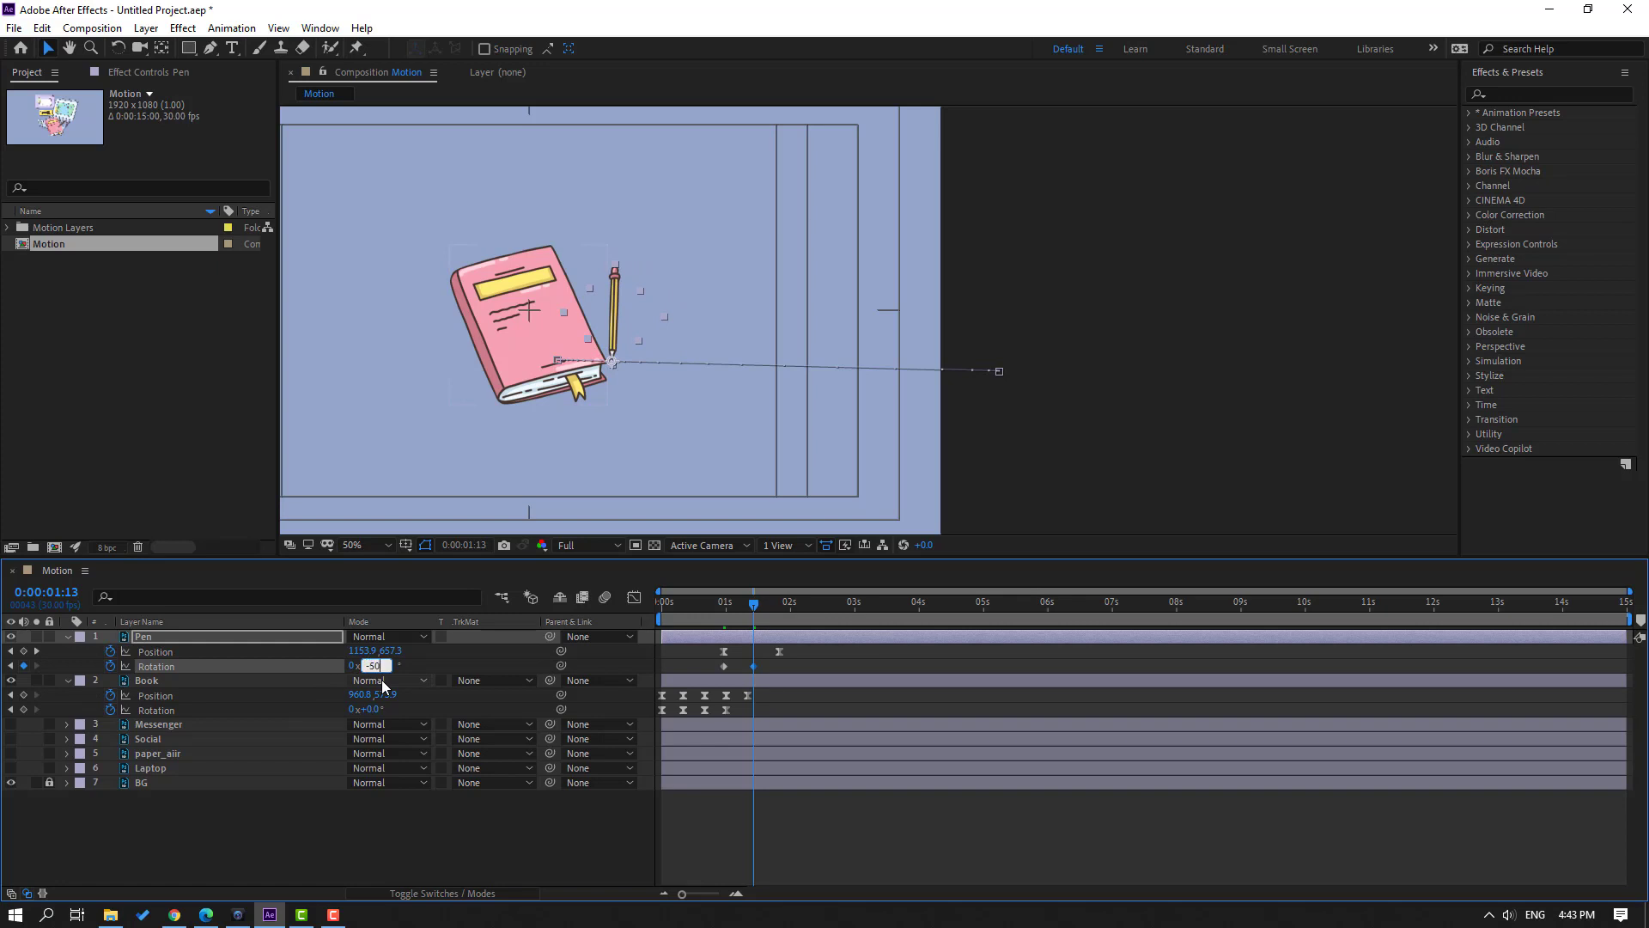
key("Return")
- Try -70° for the Pen's Rotation keyframe at 0:00:01:13, check the swing, and set it back to -50°
left_click(375, 667)
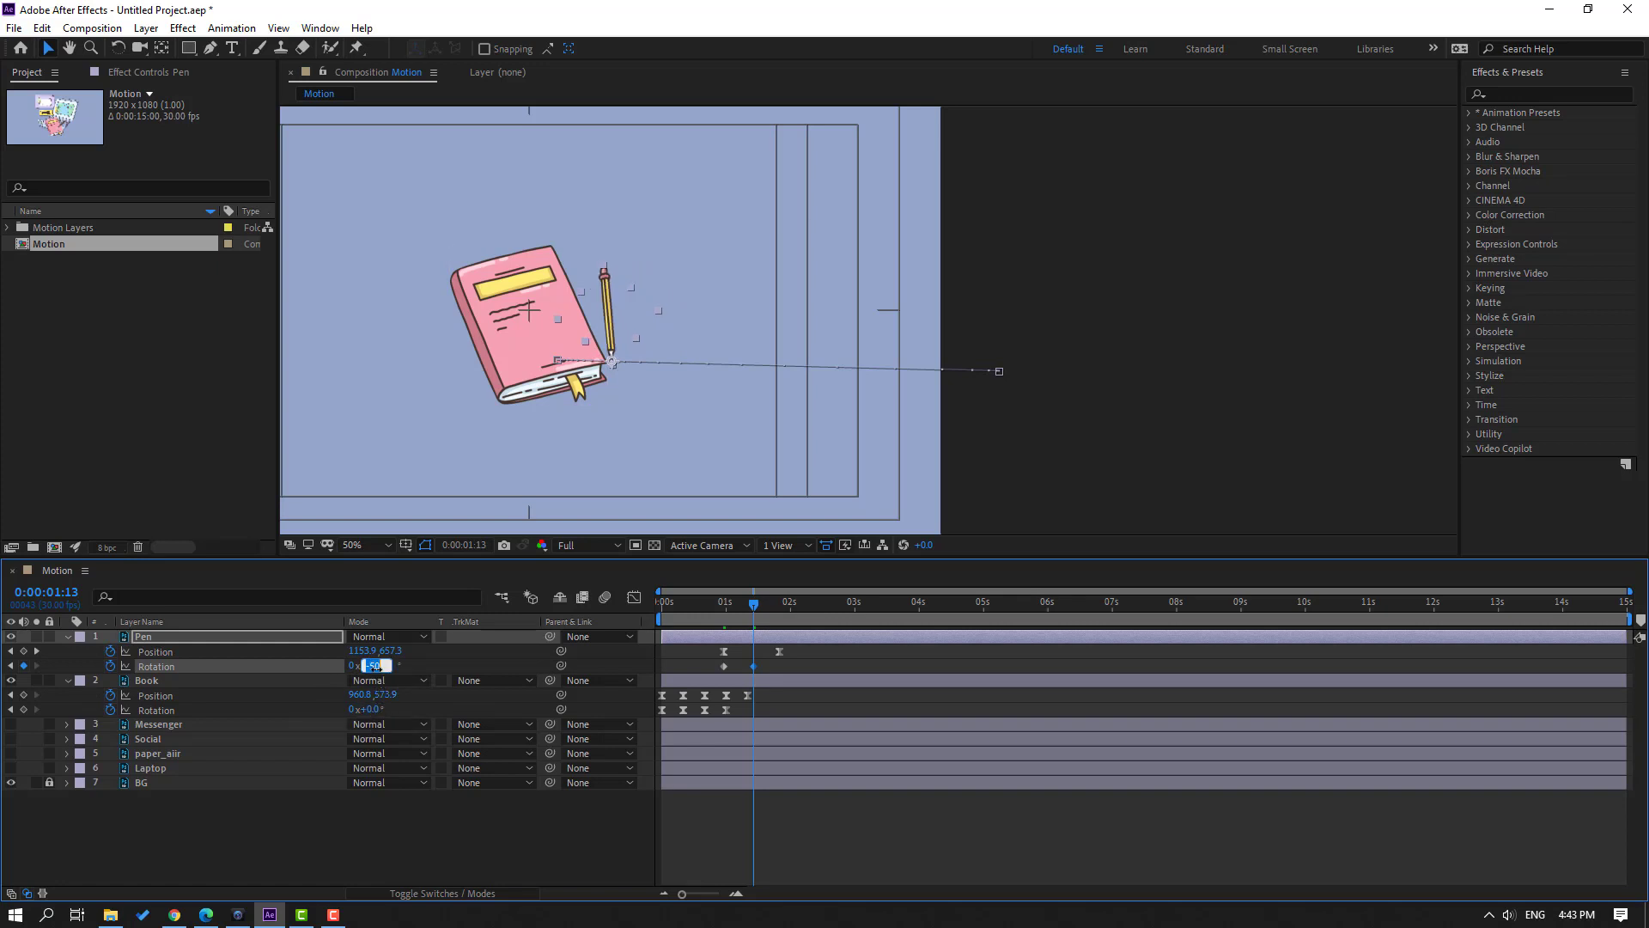
type("-70")
key("Return")
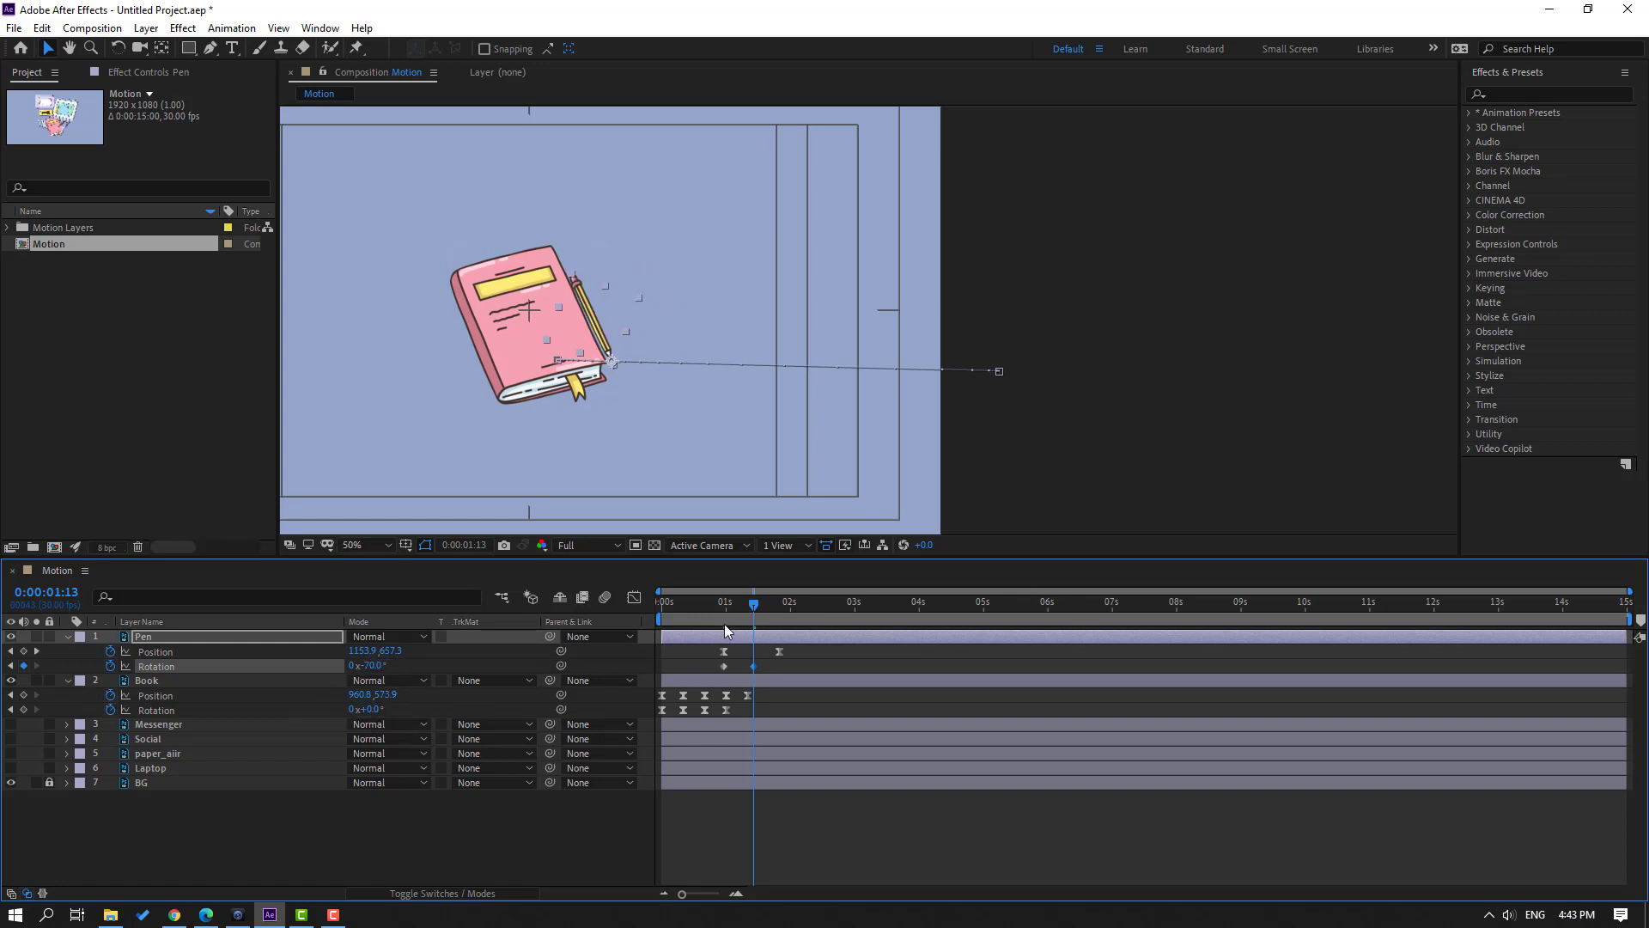
left_click_drag(721, 602, 753, 604)
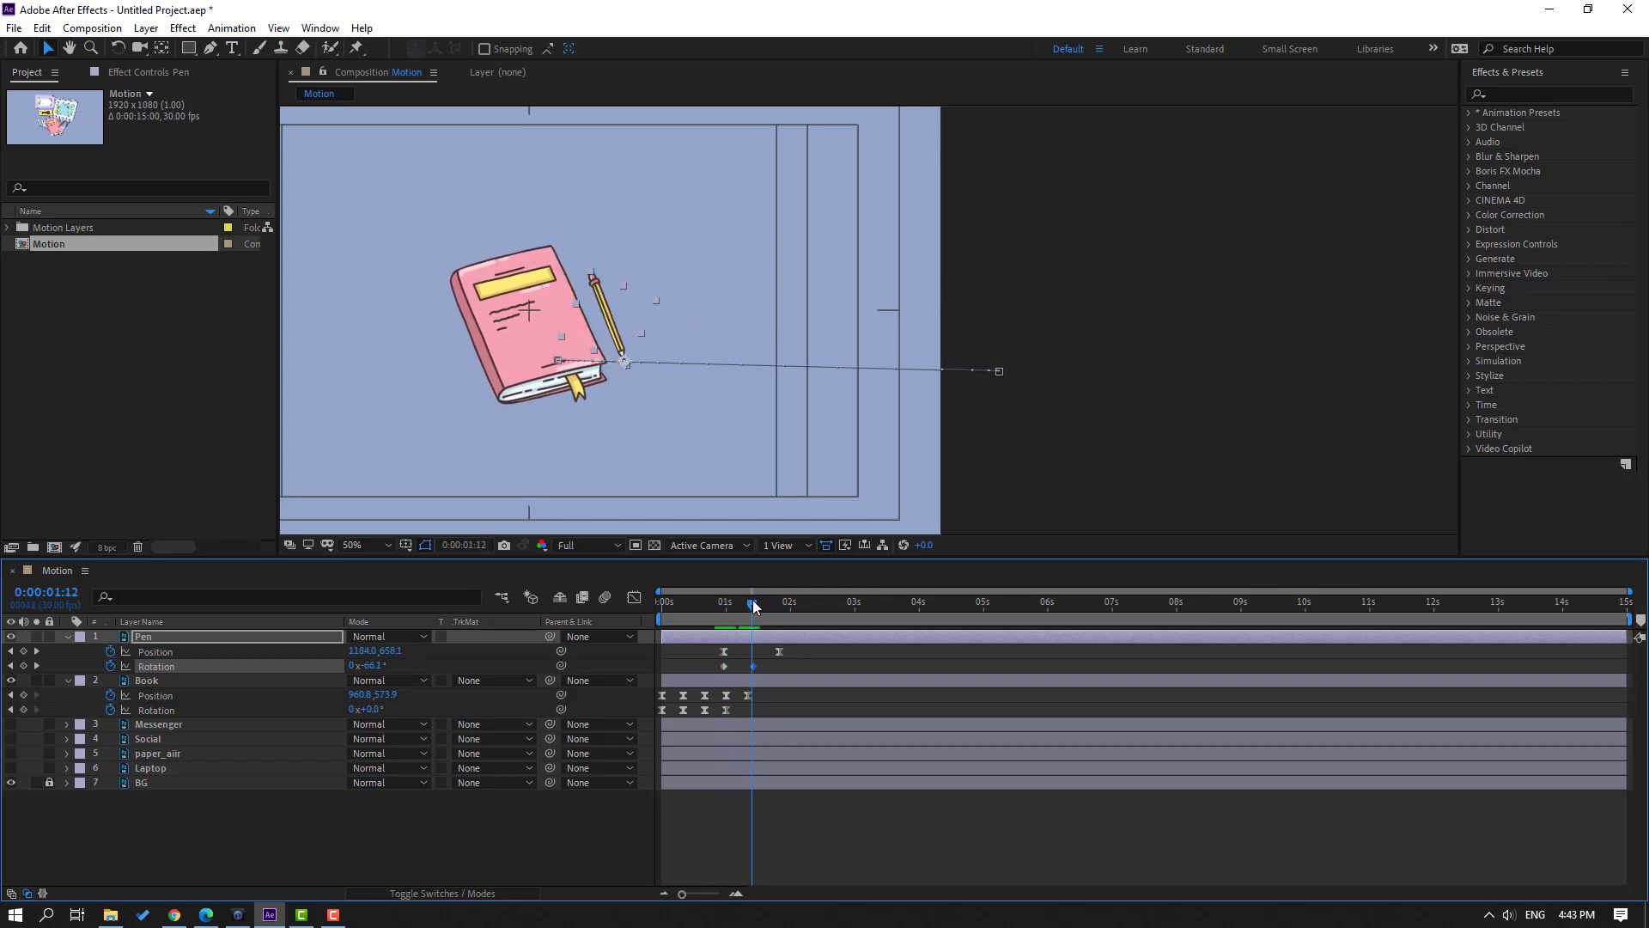
key("Page_Down")
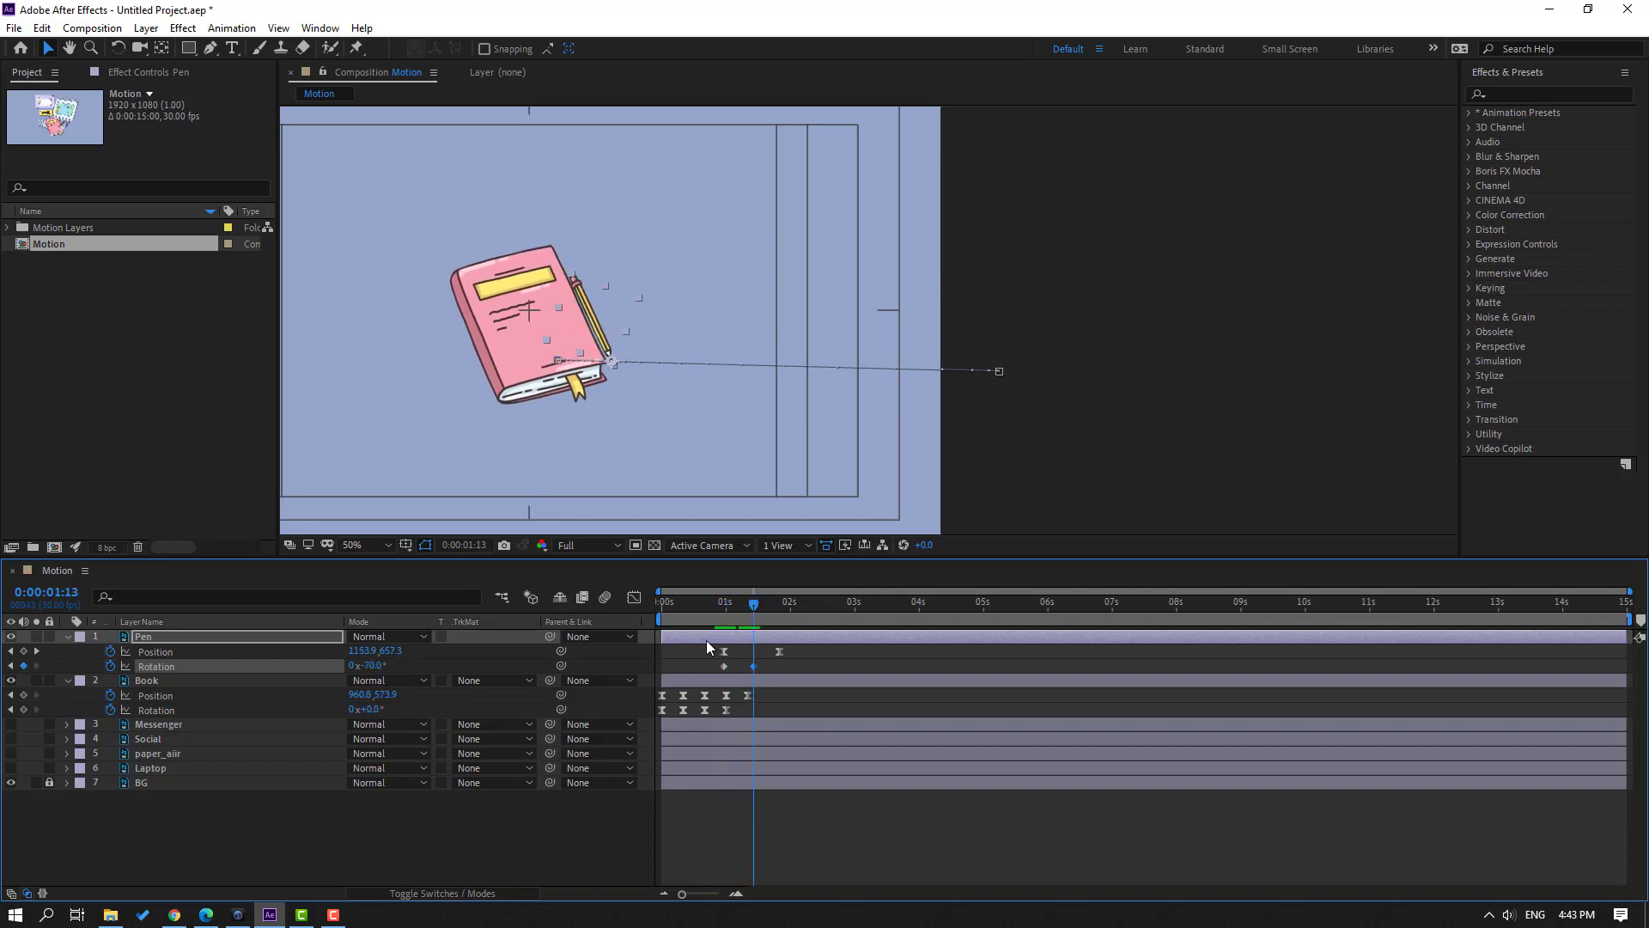
left_click(376, 666)
key("Return")
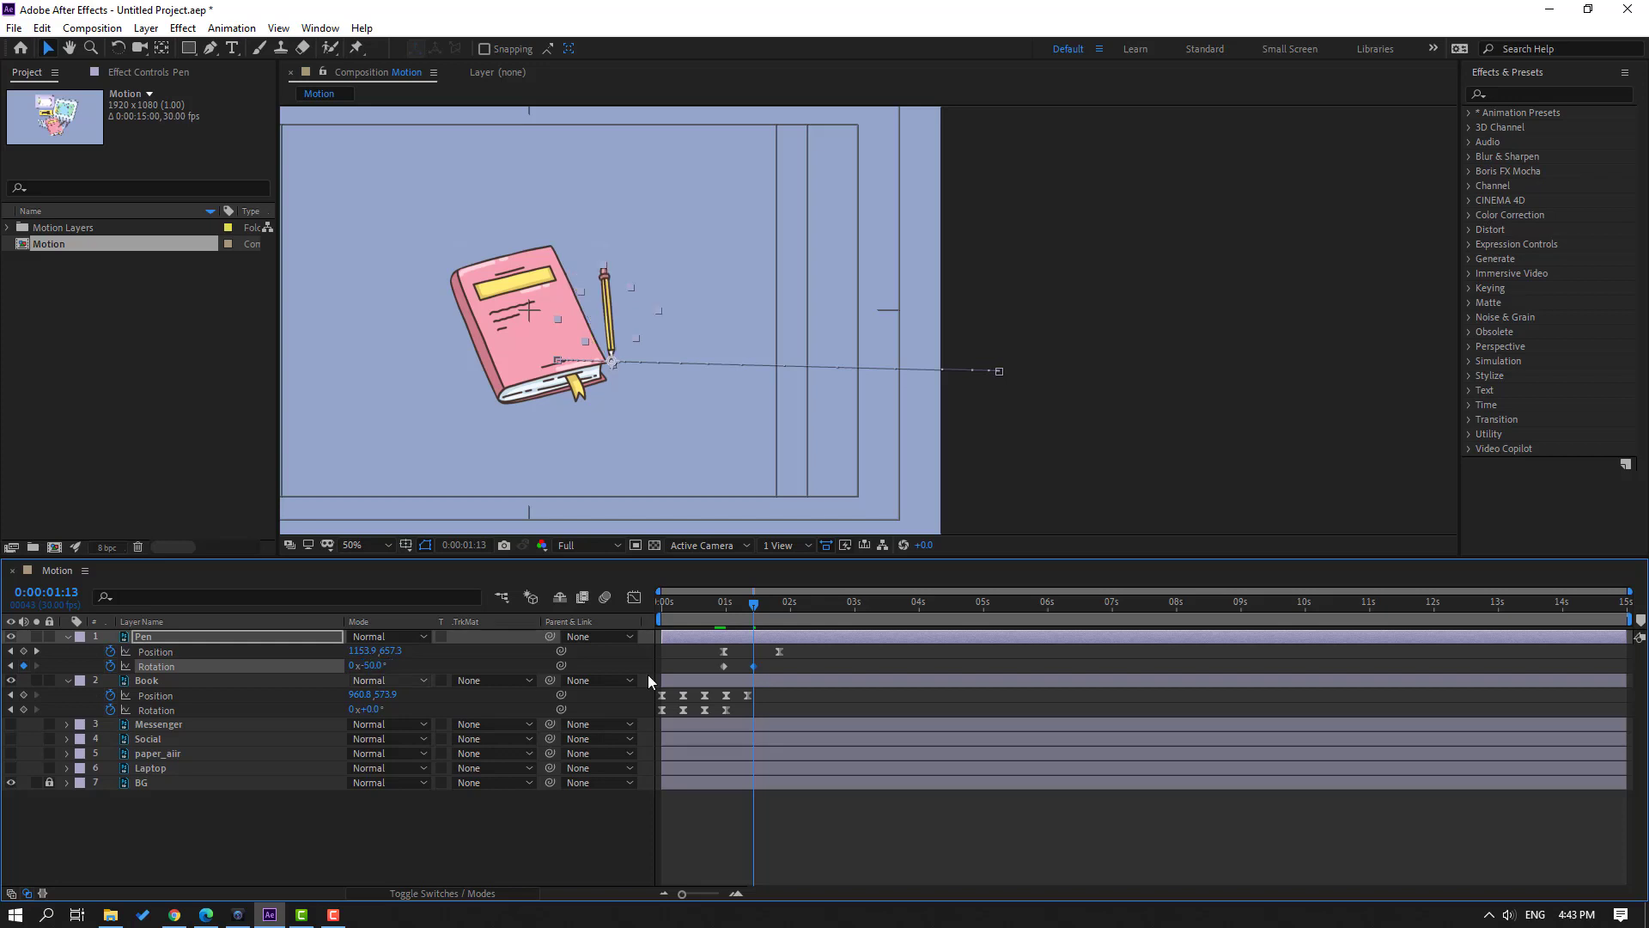
- Add a Pen Rotation keyframe at 0:00:01:23, entering -34° and adjusting it to about -23°
key("shift+Page_Down")
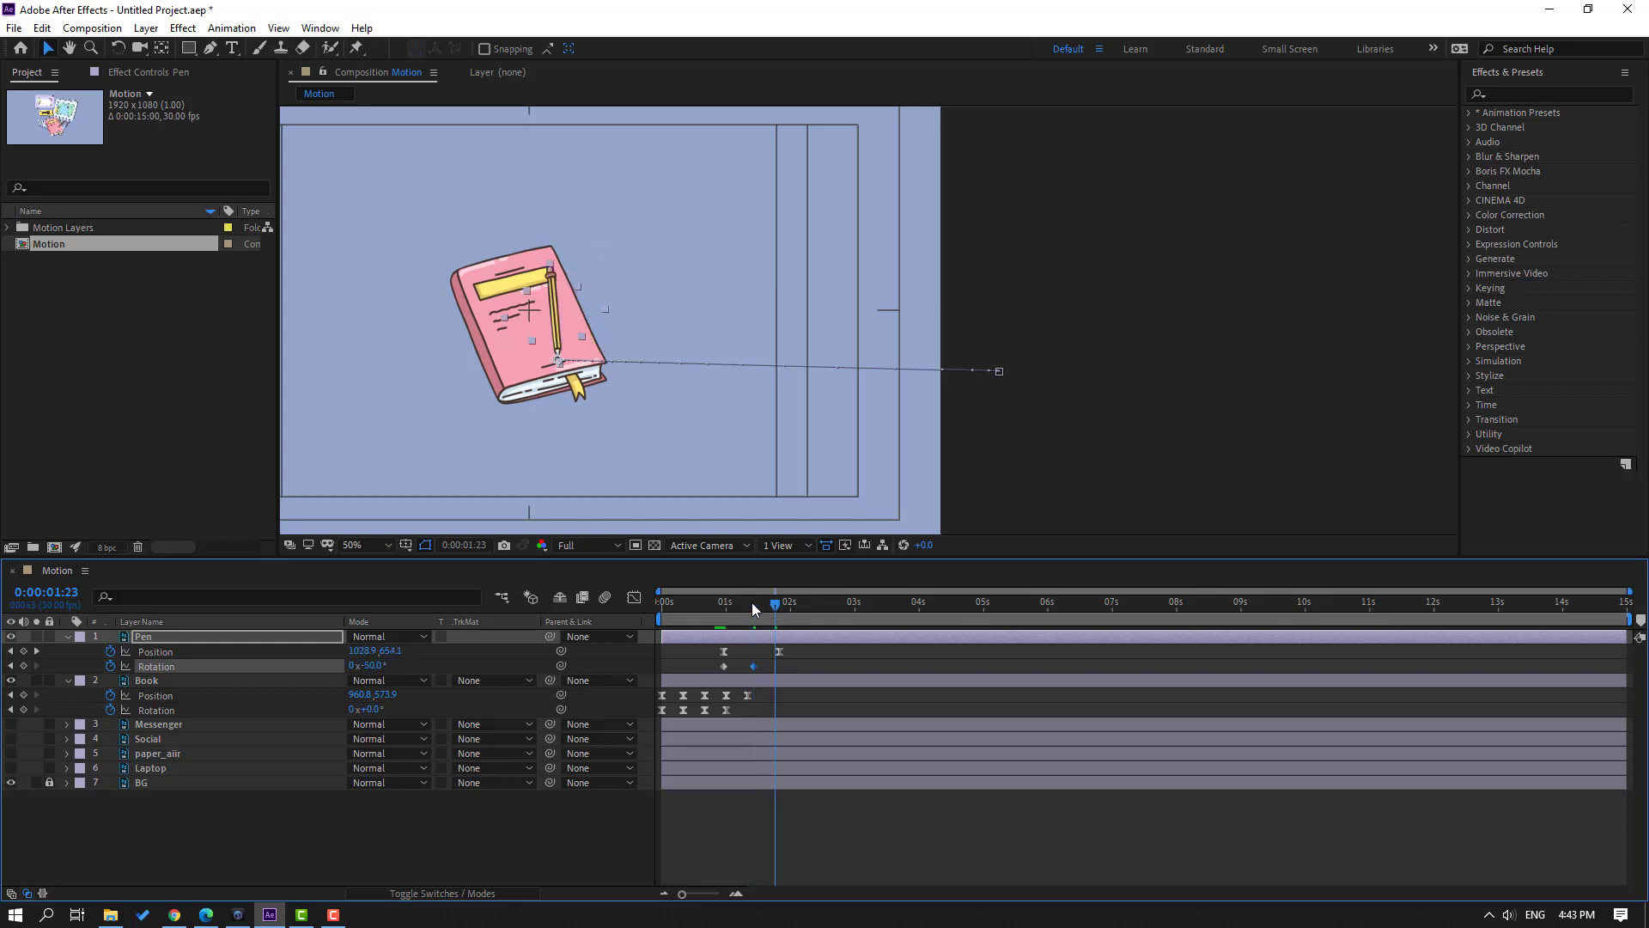
left_click(384, 665)
type("-34")
key("Return")
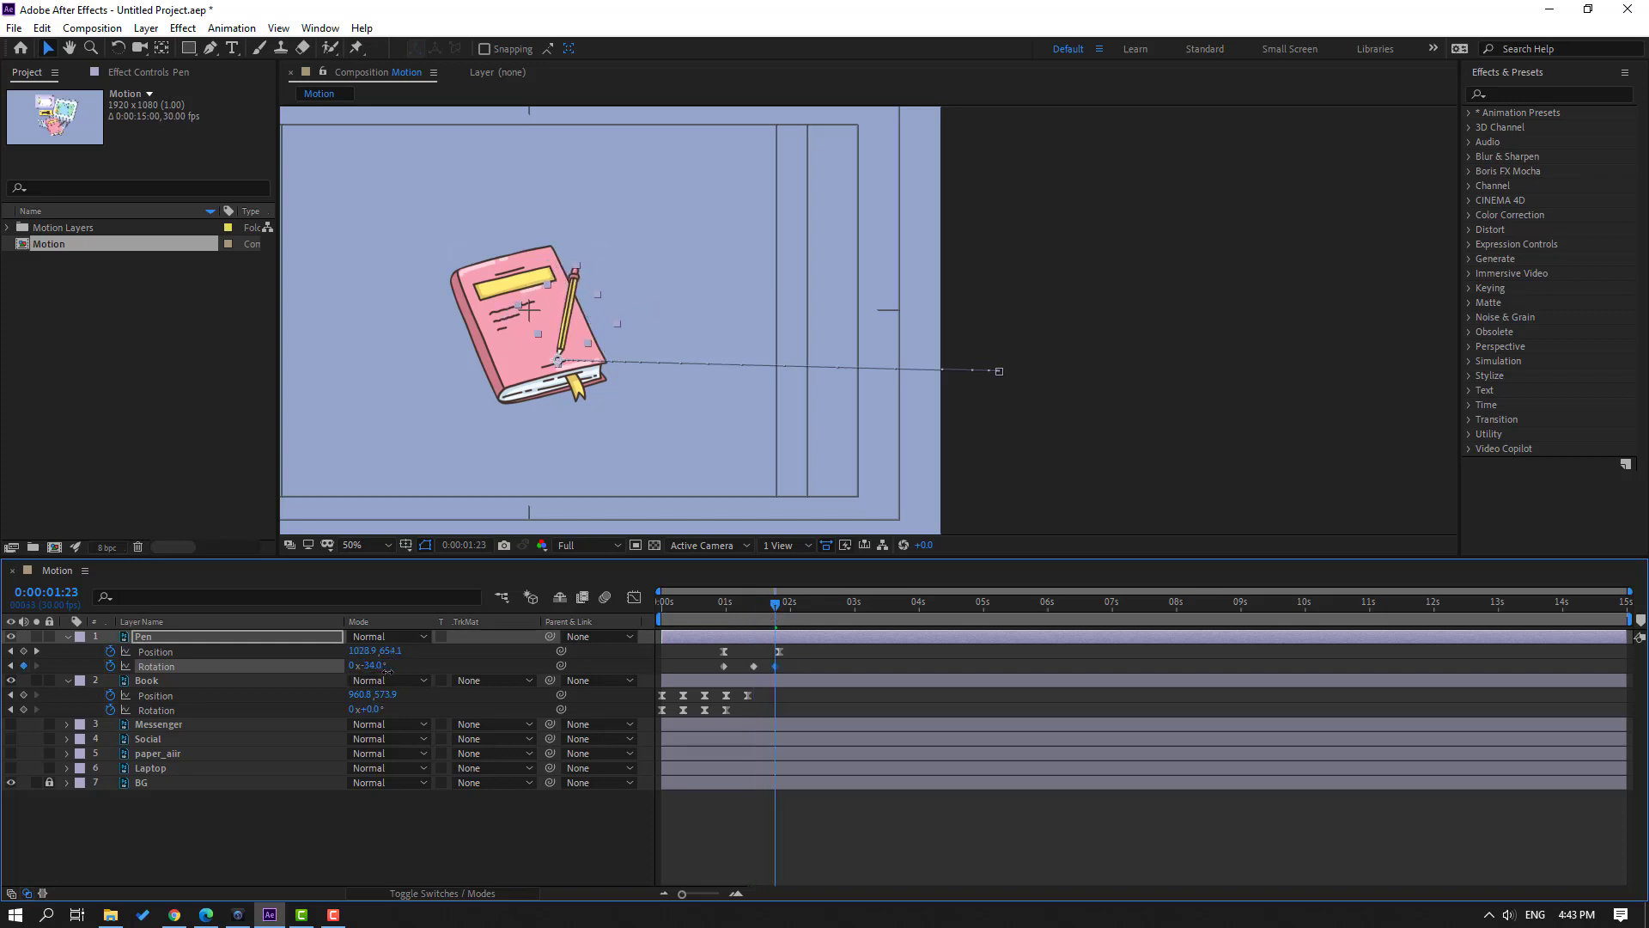
left_click_drag(388, 670, 344, 665)
- Add Pen Rotation keyframes at 0:00:02:03, 0:00:02:13 and 0:00:02:23 that swing with decreasing tilt and end at -44°
key("shift+Page_Down")
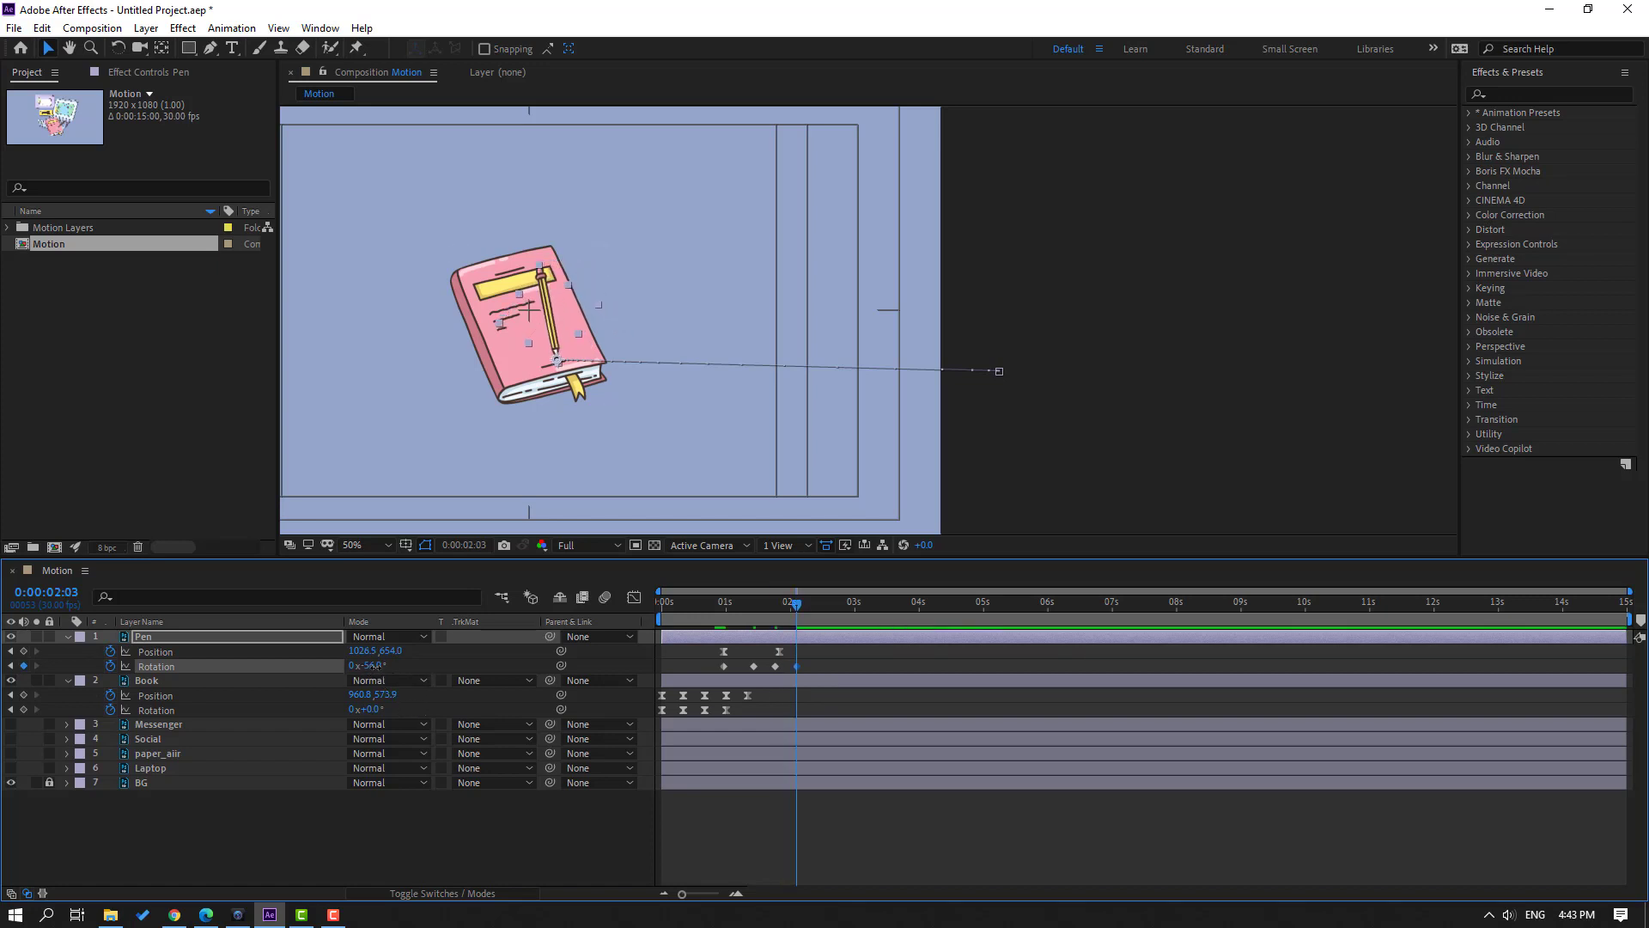
left_click(447, 664)
key("shift+Page_Down")
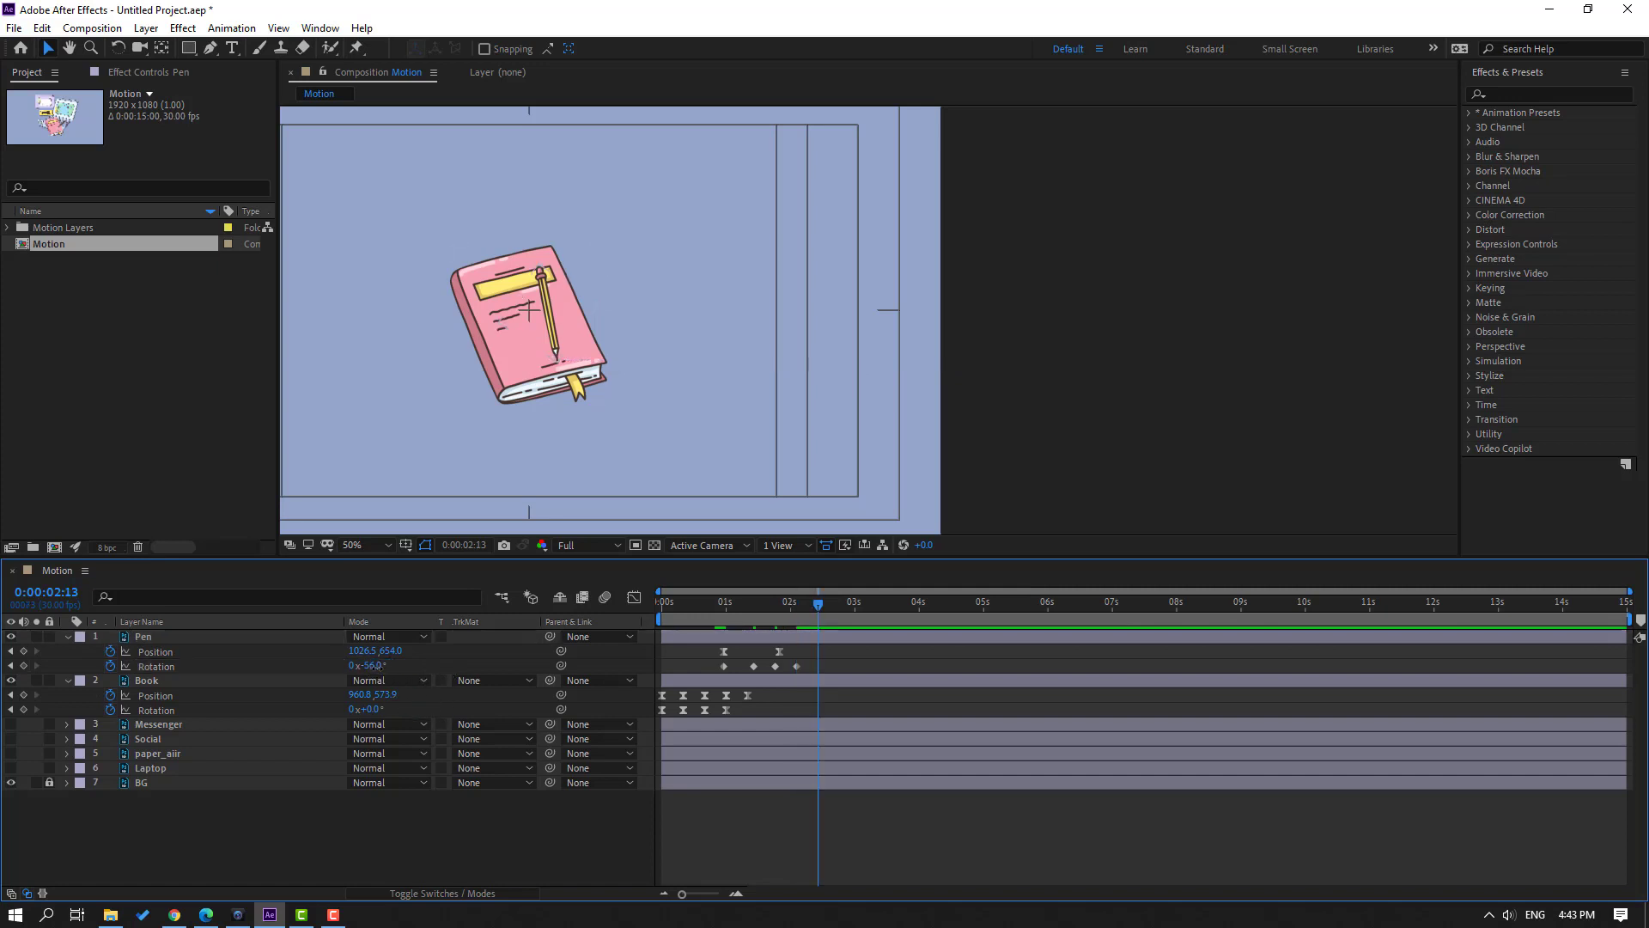
mouse_move(377, 666)
left_mouse_down()
mouse_move(393, 666)
mouse_move(372, 666)
left_mouse_up()
key("shift+Page_Down")
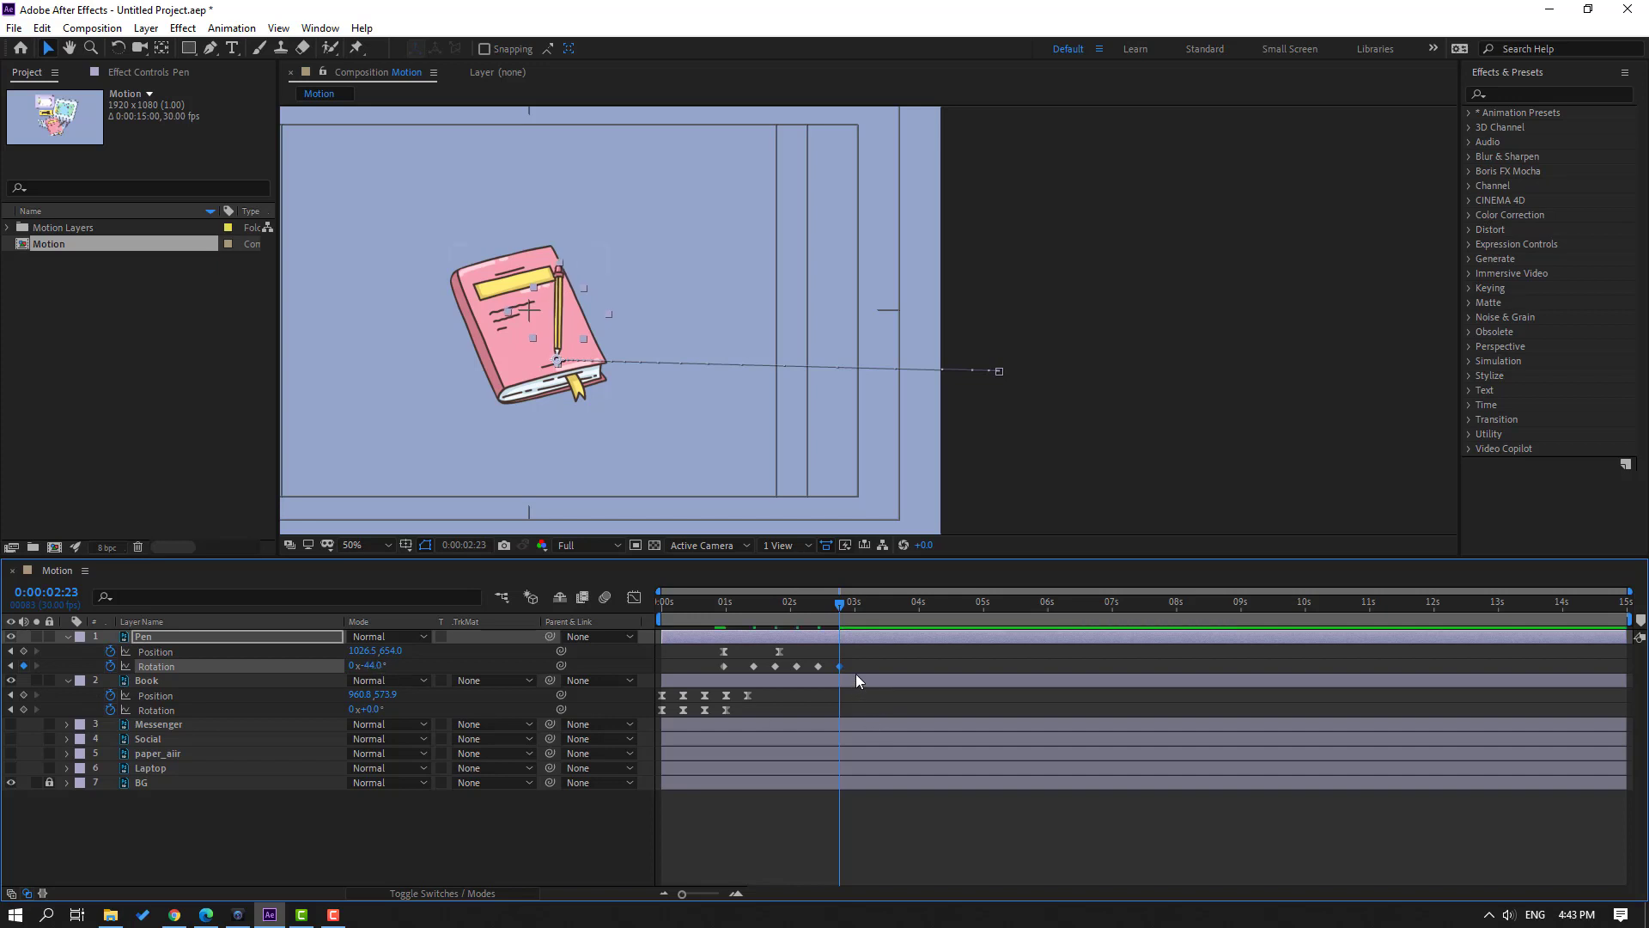
- Apply Easy Ease to all Pen Rotation keyframes and preview the swing
left_click_drag(853, 665, 723, 668)
right_click(723, 667)
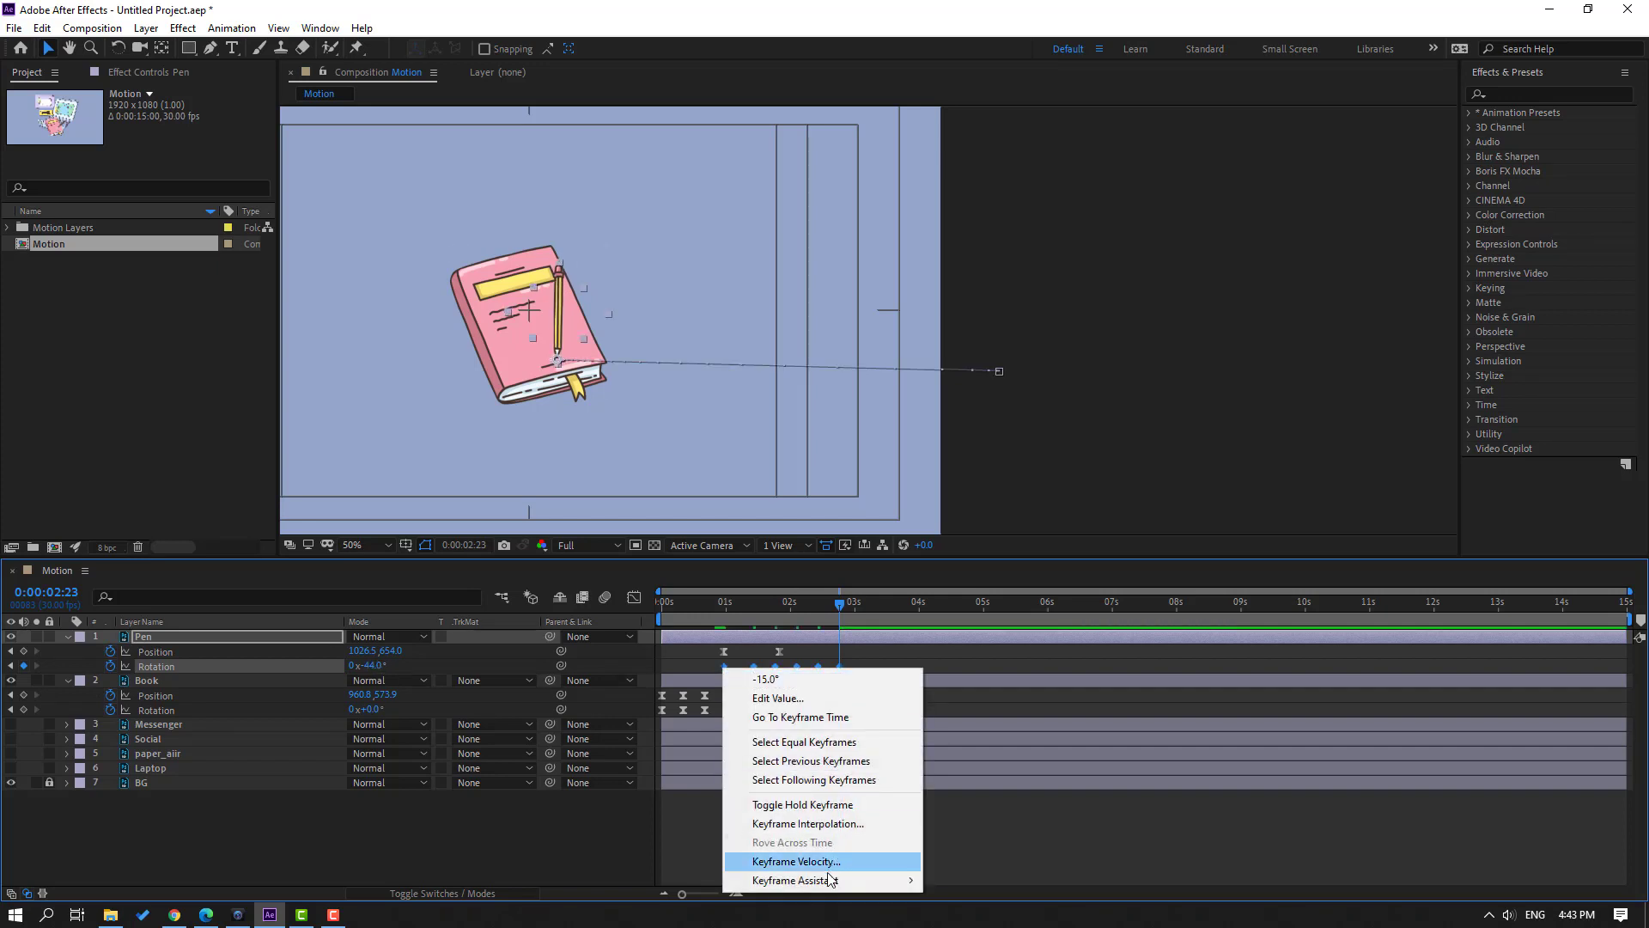
mouse_move(825, 879)
left_click(1022, 766)
key("space")
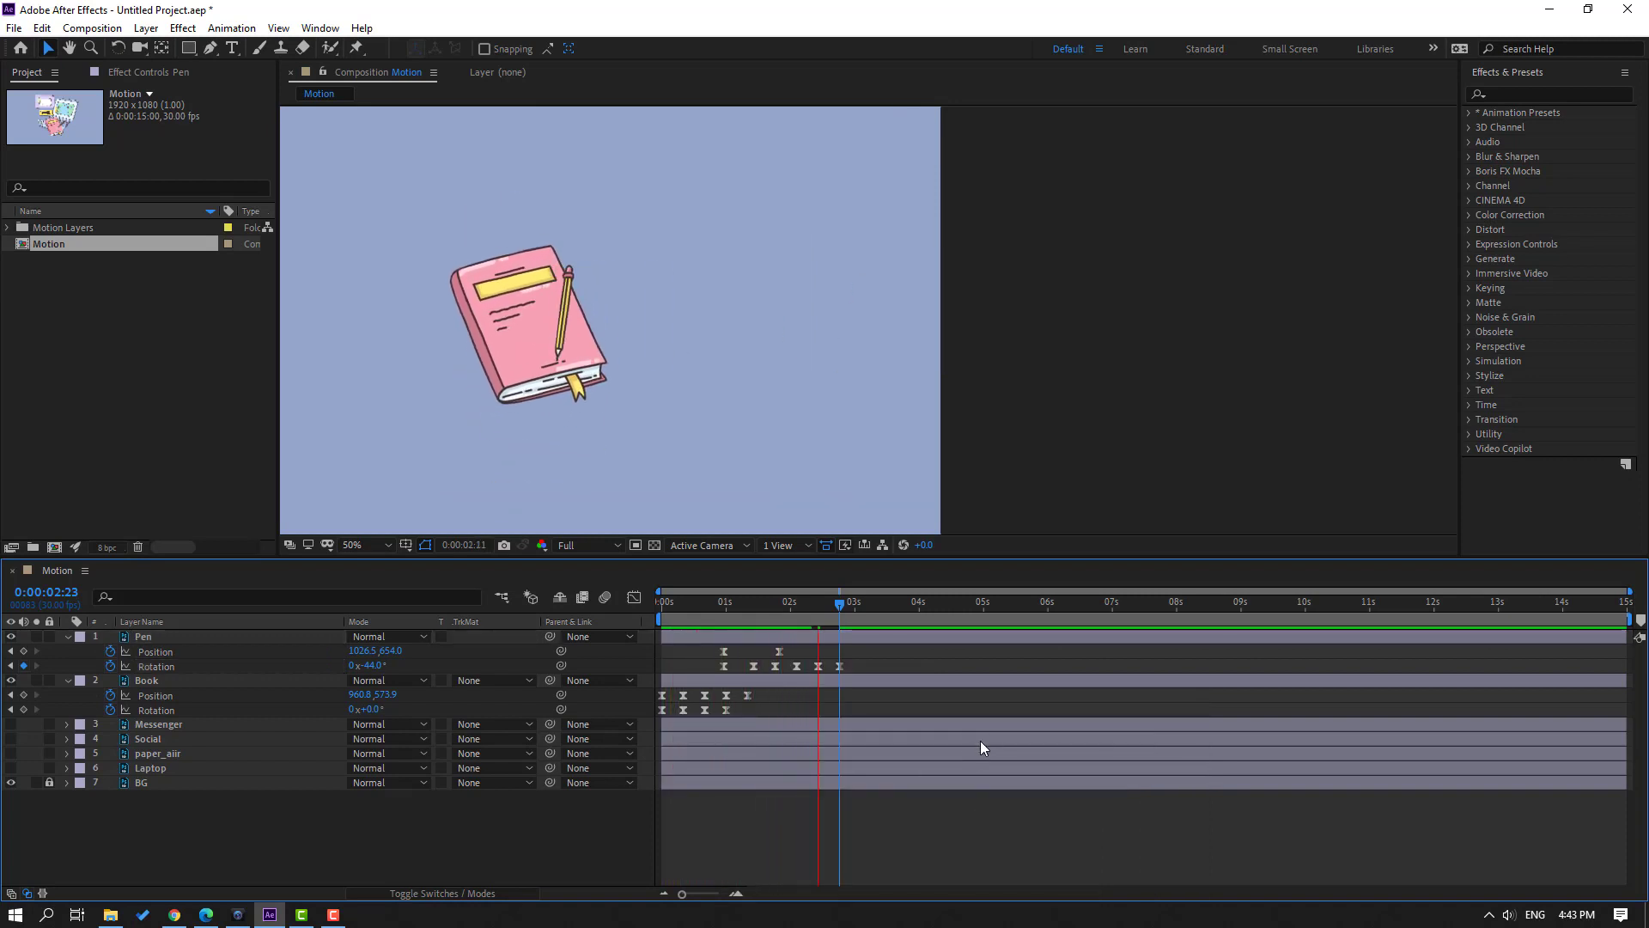
key("space")
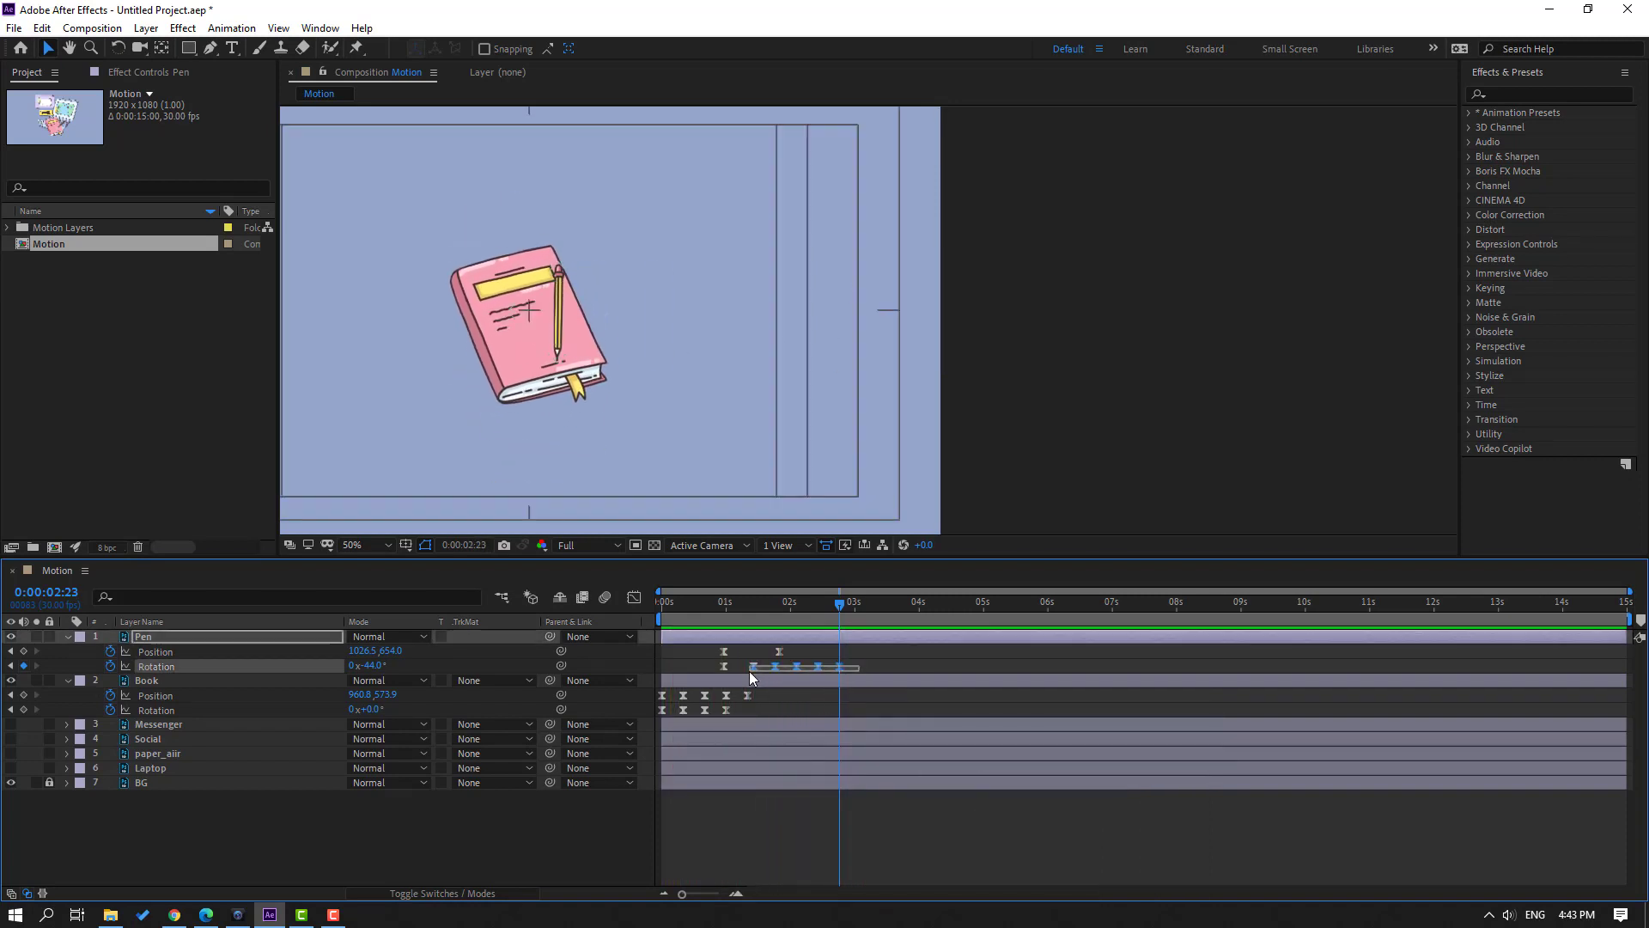
- Compress the Pen's Rotation keyframes after the first and shift them earlier, ending just after 2 seconds, and preview the faster swing
left_click_drag(749, 671, 837, 689)
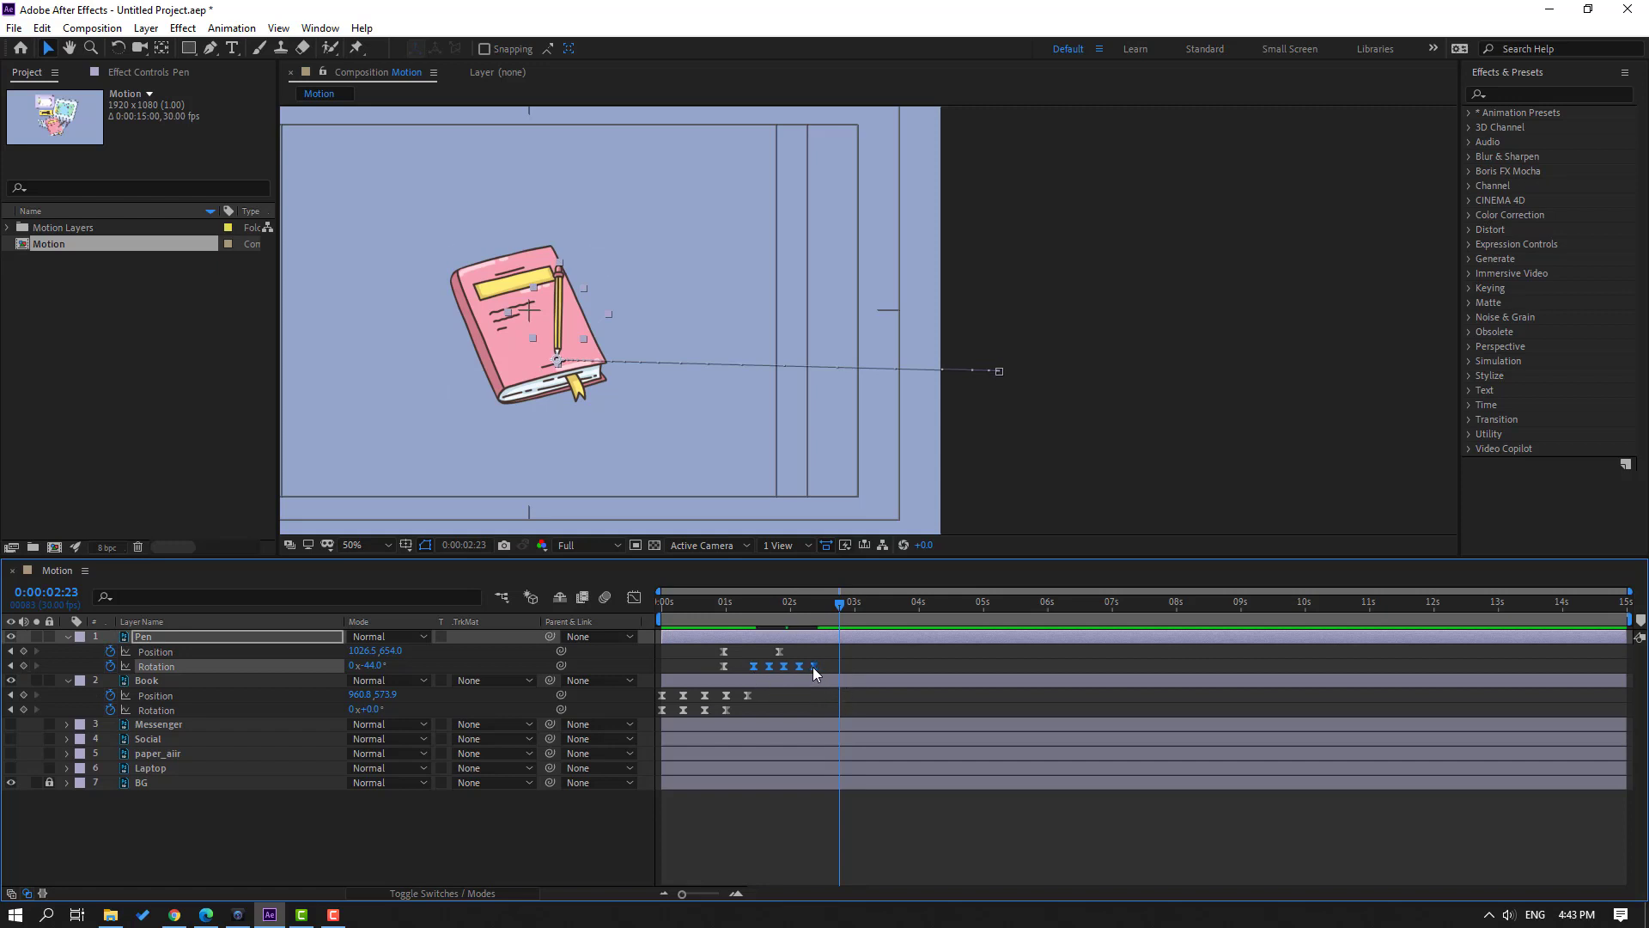
left_click_drag(756, 668, 746, 669)
key("space")
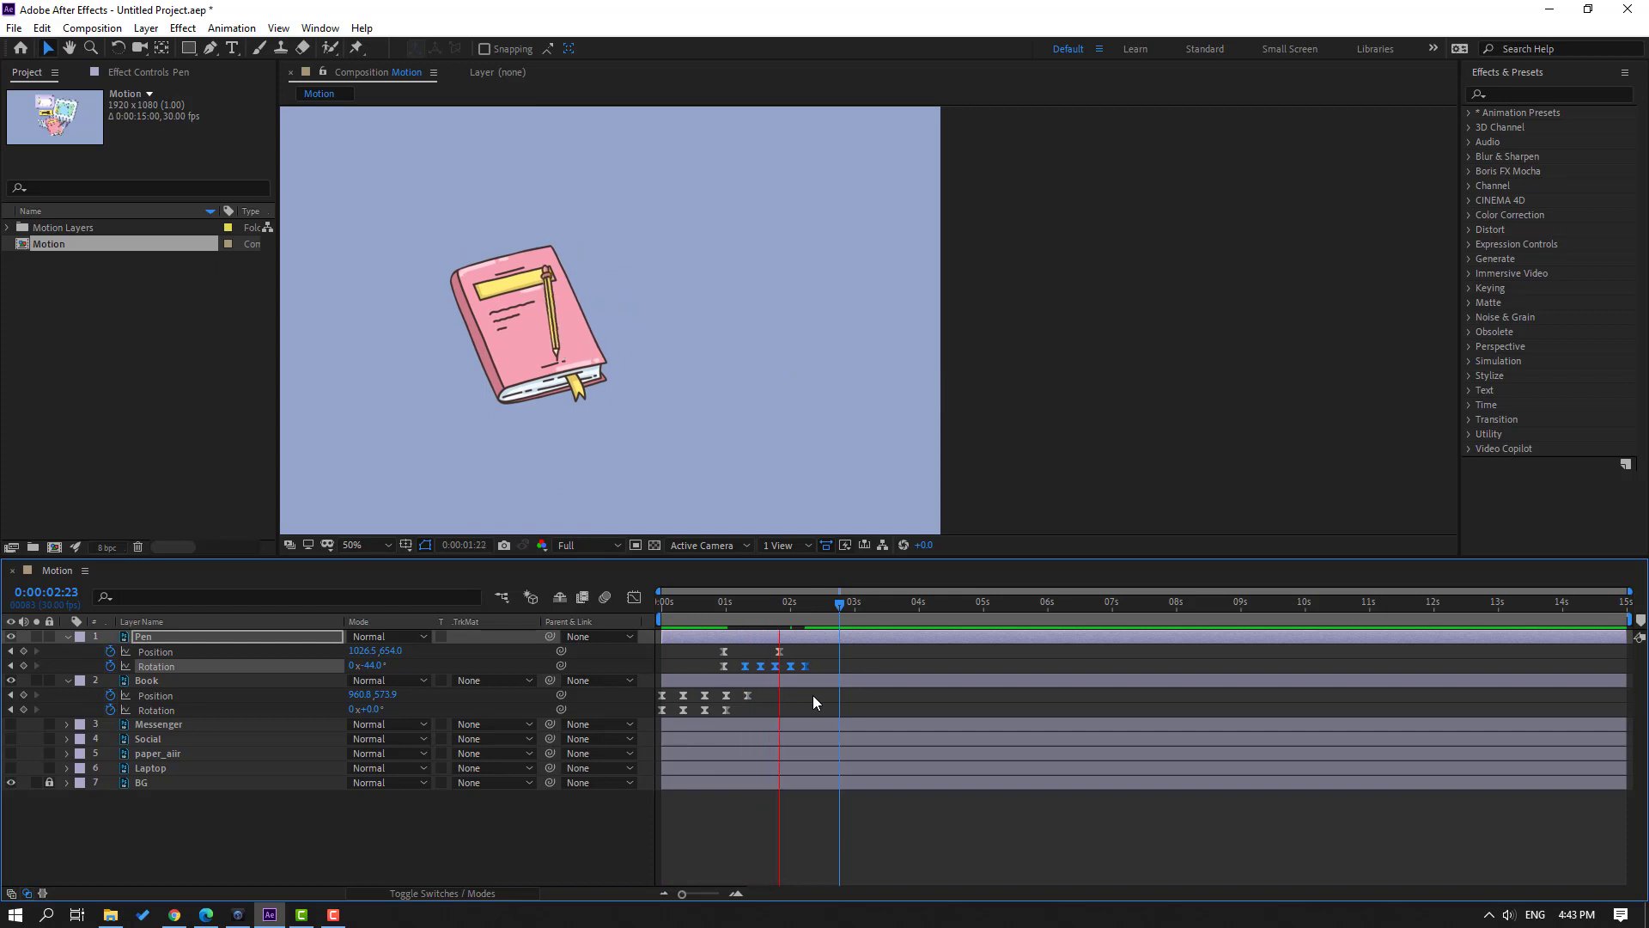
key("space")
- Reshape the speed curve of the Pen's Position keyframes to peak near the end of the move and preview it
left_click_drag(795, 651, 697, 652)
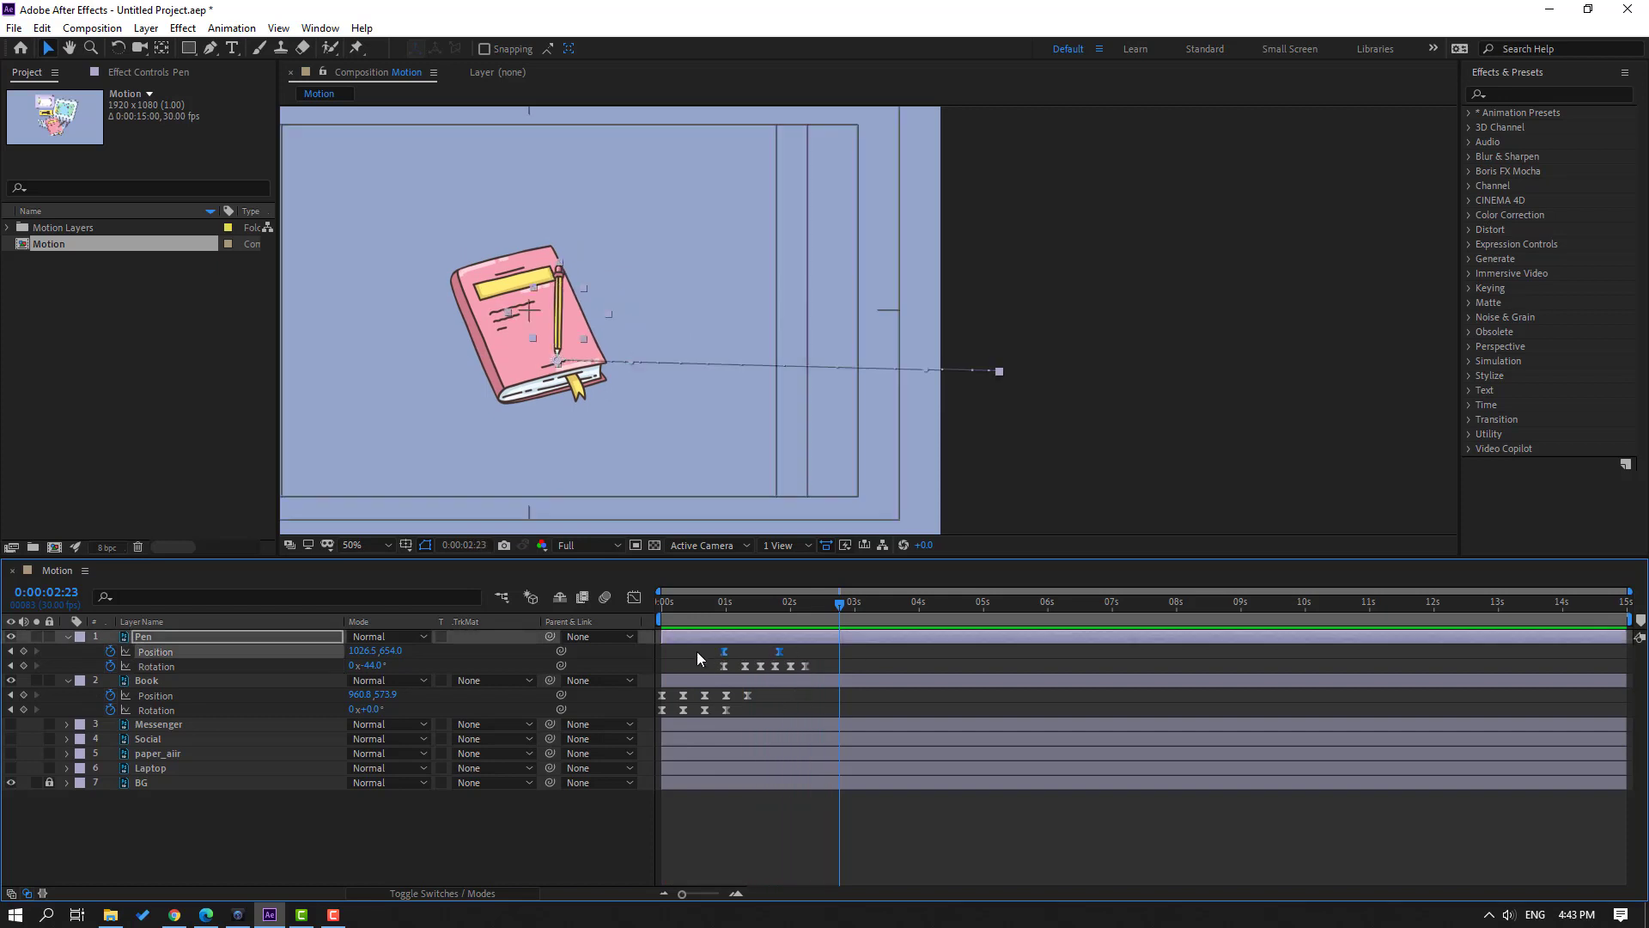
left_click(635, 597)
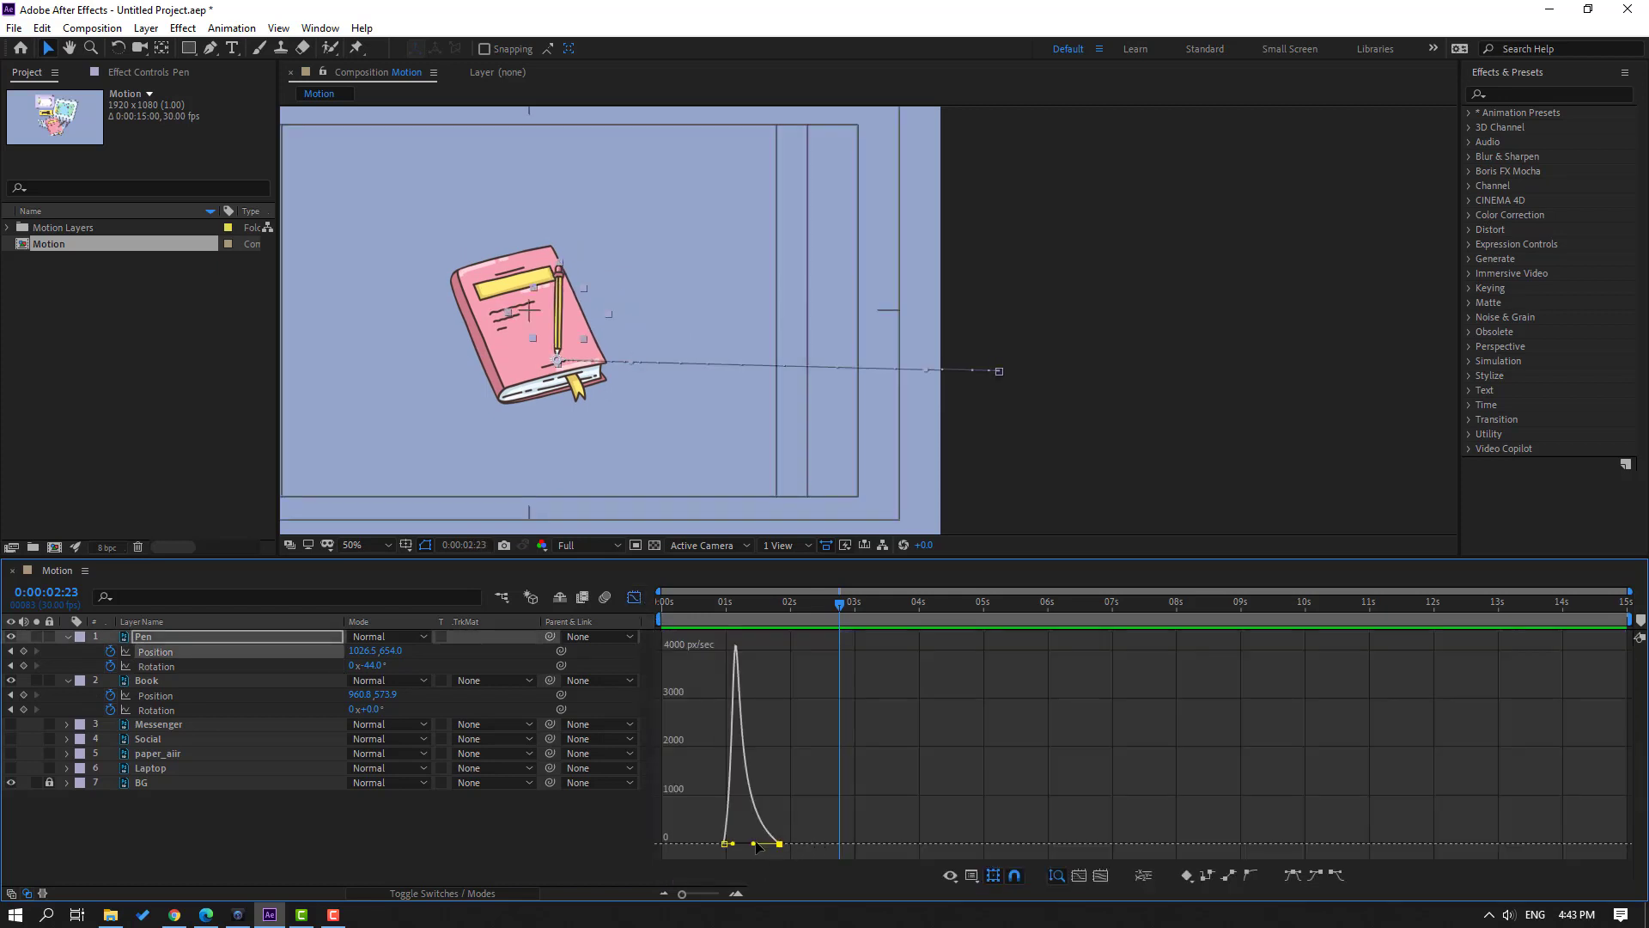
mouse_move(753, 844)
left_mouse_down()
mouse_move(767, 845)
mouse_move(753, 844)
left_mouse_up()
key("space")
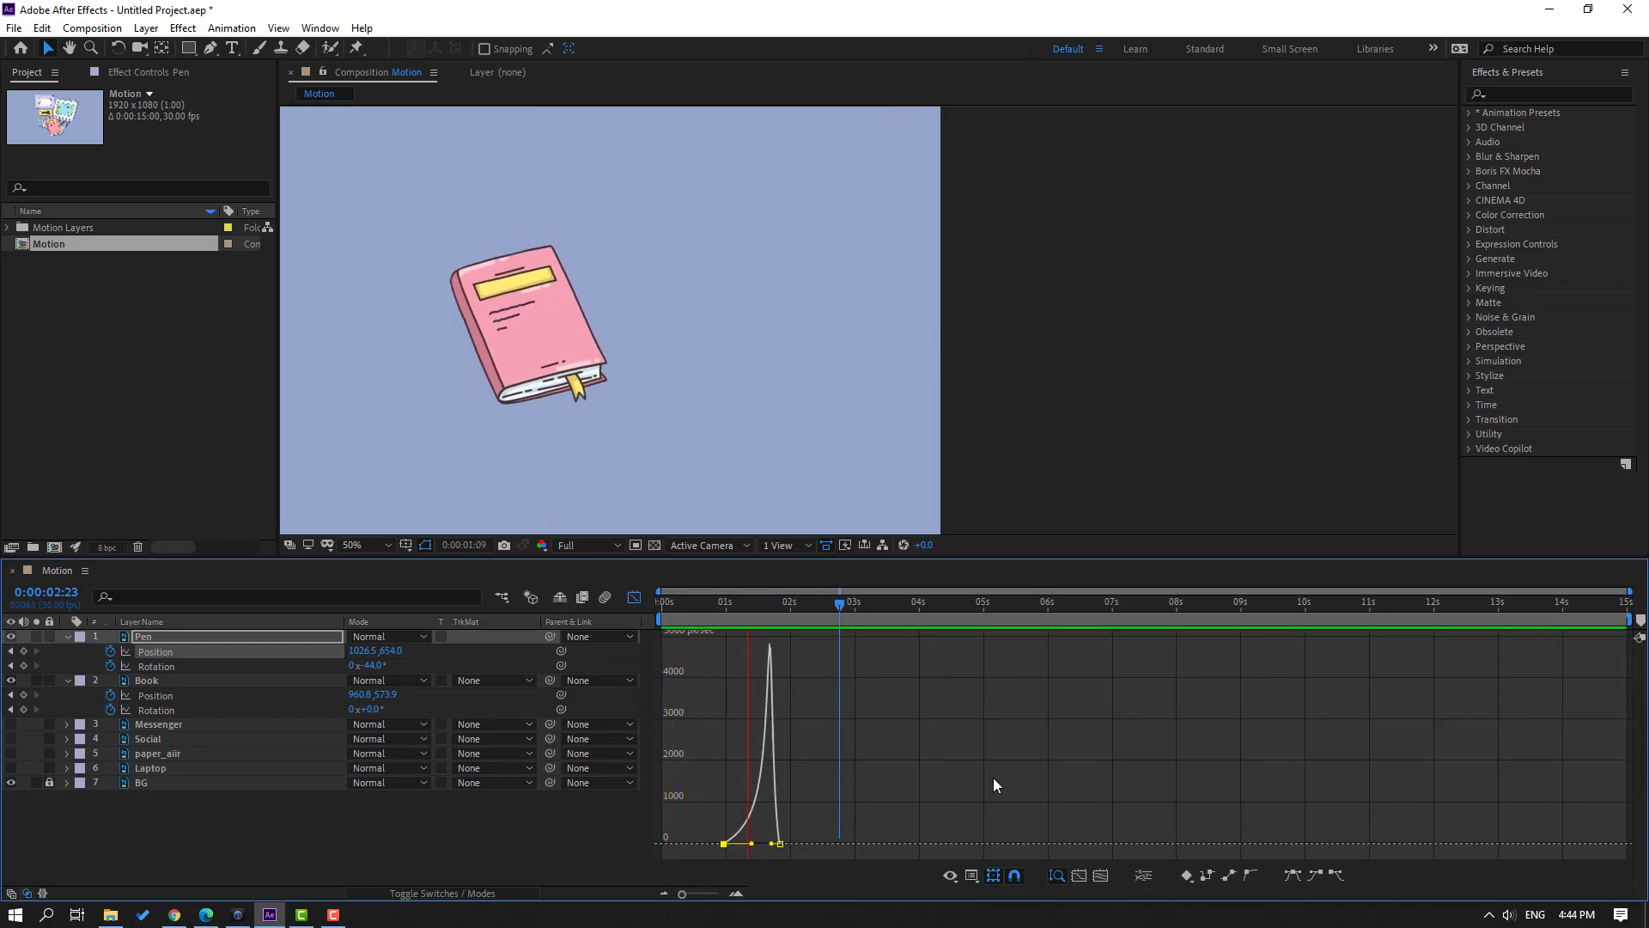
scroll(663, 450, "down", 2)
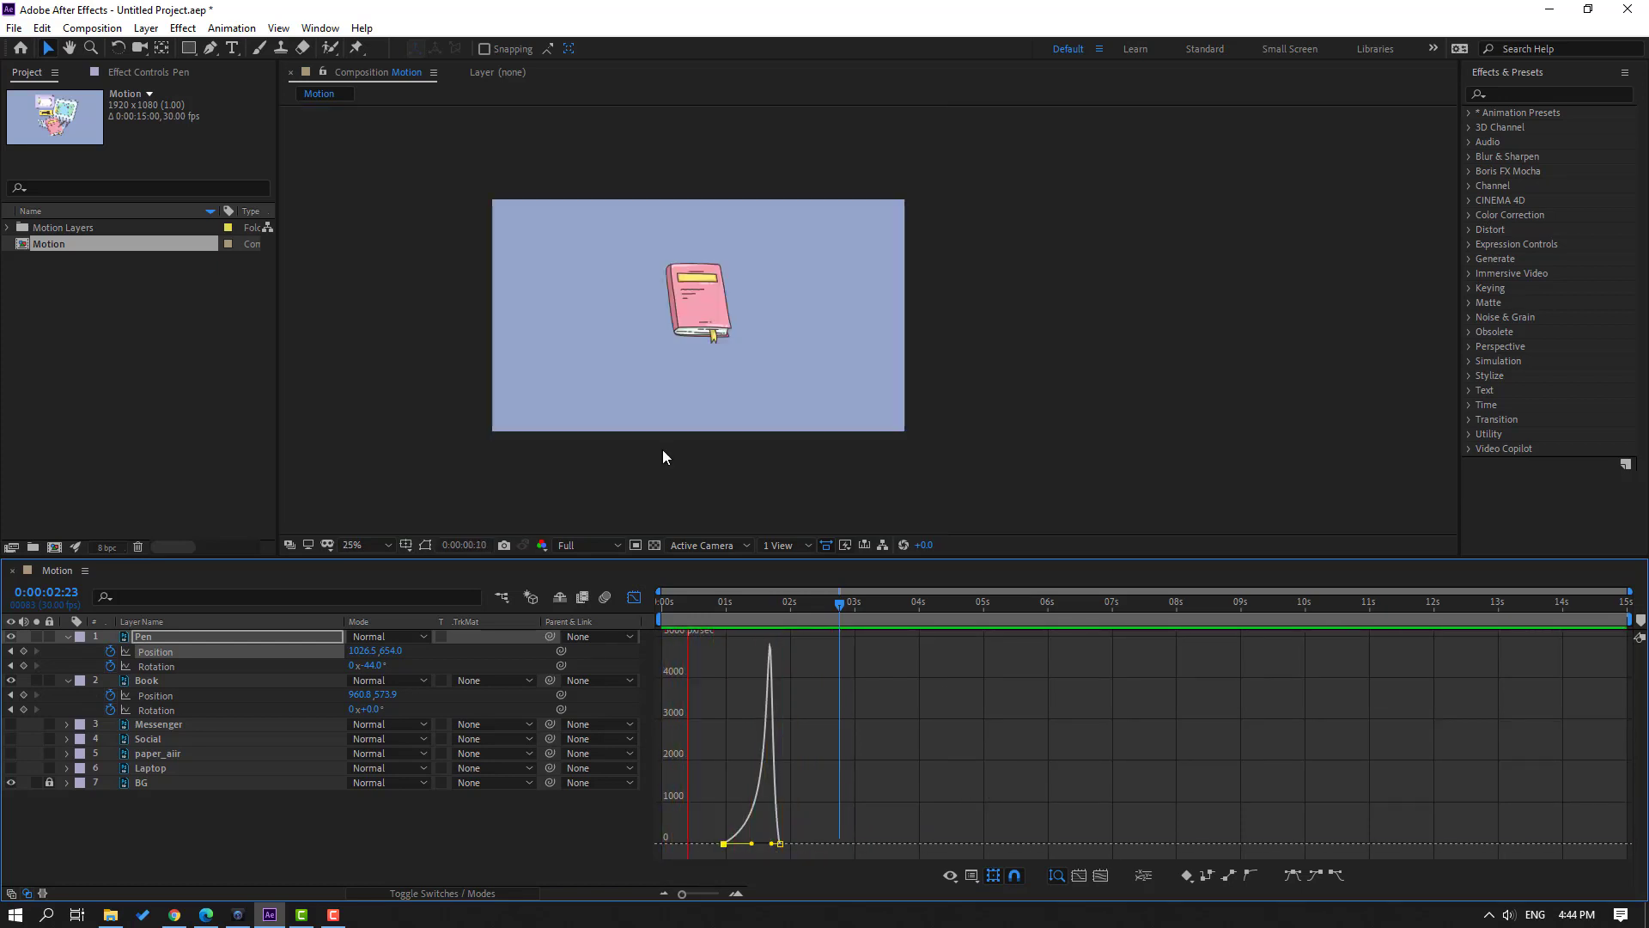
scroll(702, 456, "up", 2)
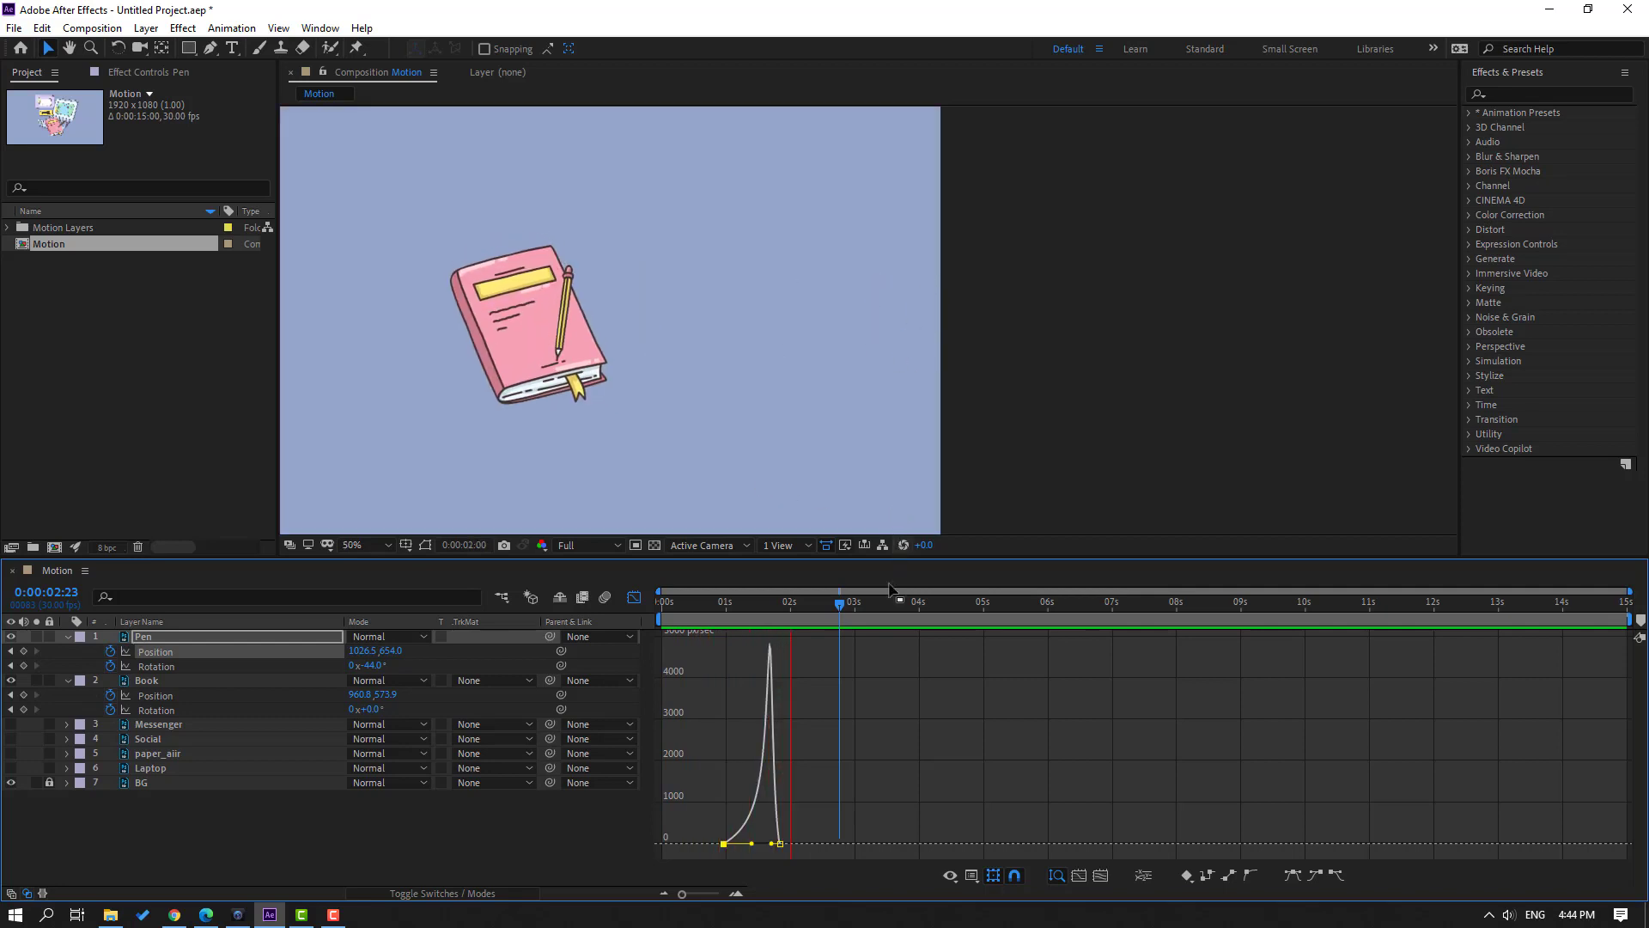
key("space")
- Rebalance the Pen's Position speed curve to peak near the middle of the move, preview it, and return to the keyframe view
left_click_drag(775, 846, 746, 848)
key("space")
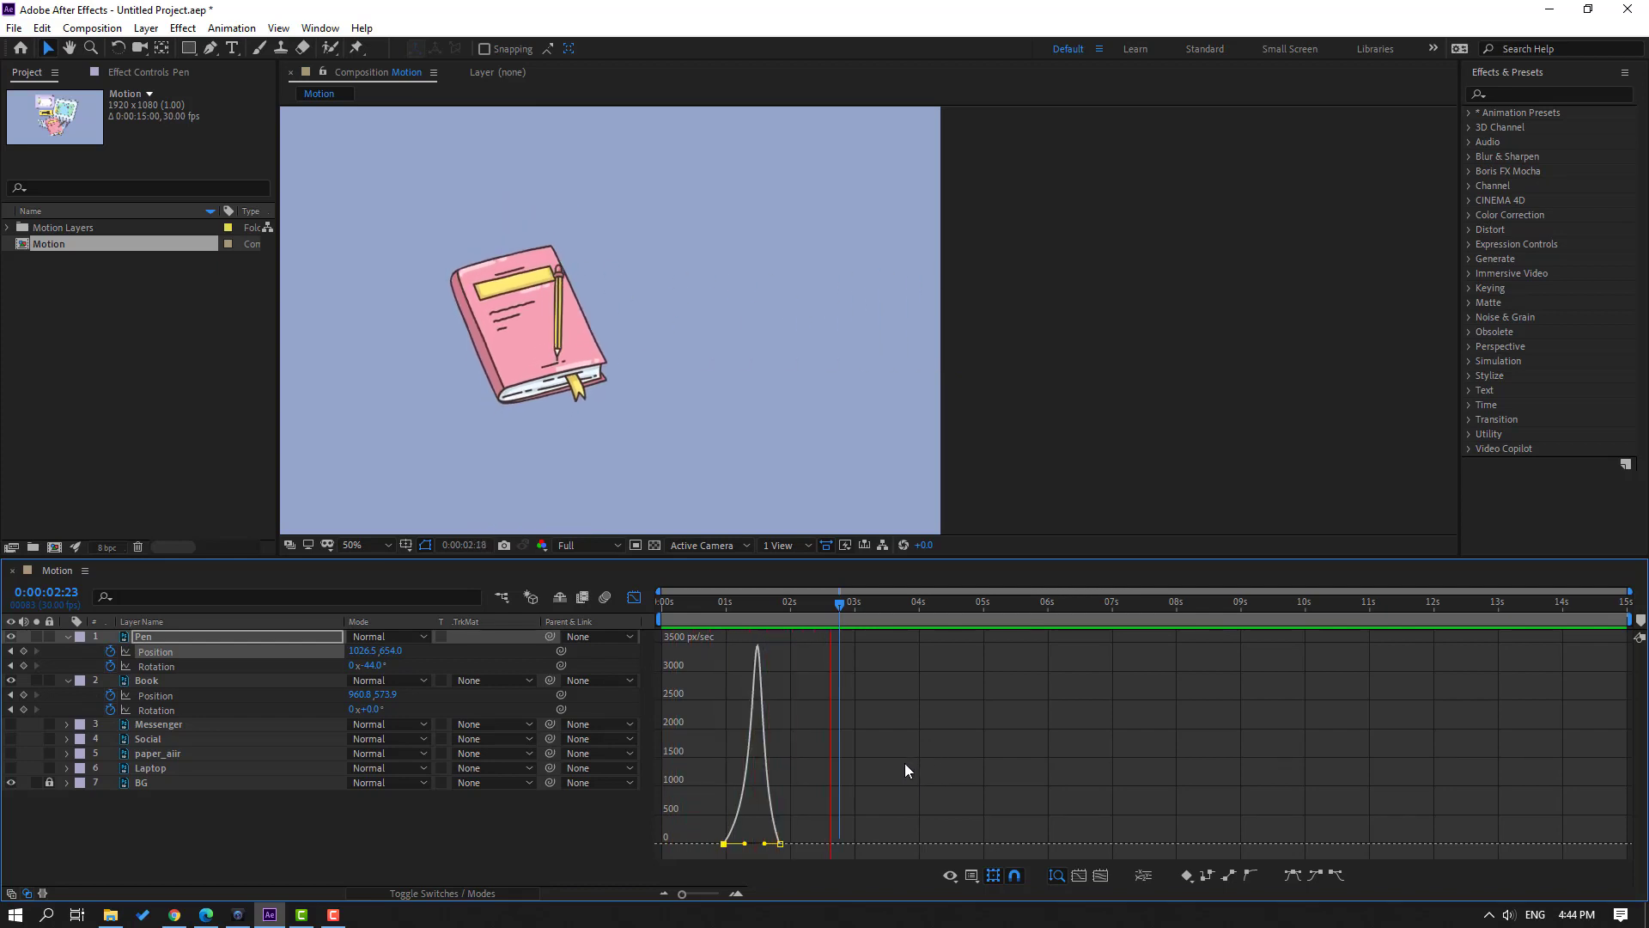
key("space")
left_click(634, 597)
- Spread out the Pen's Rotation keyframes after the first so the last falls at about 2.5 seconds, and preview the swing
left_click_drag(732, 612, 764, 610)
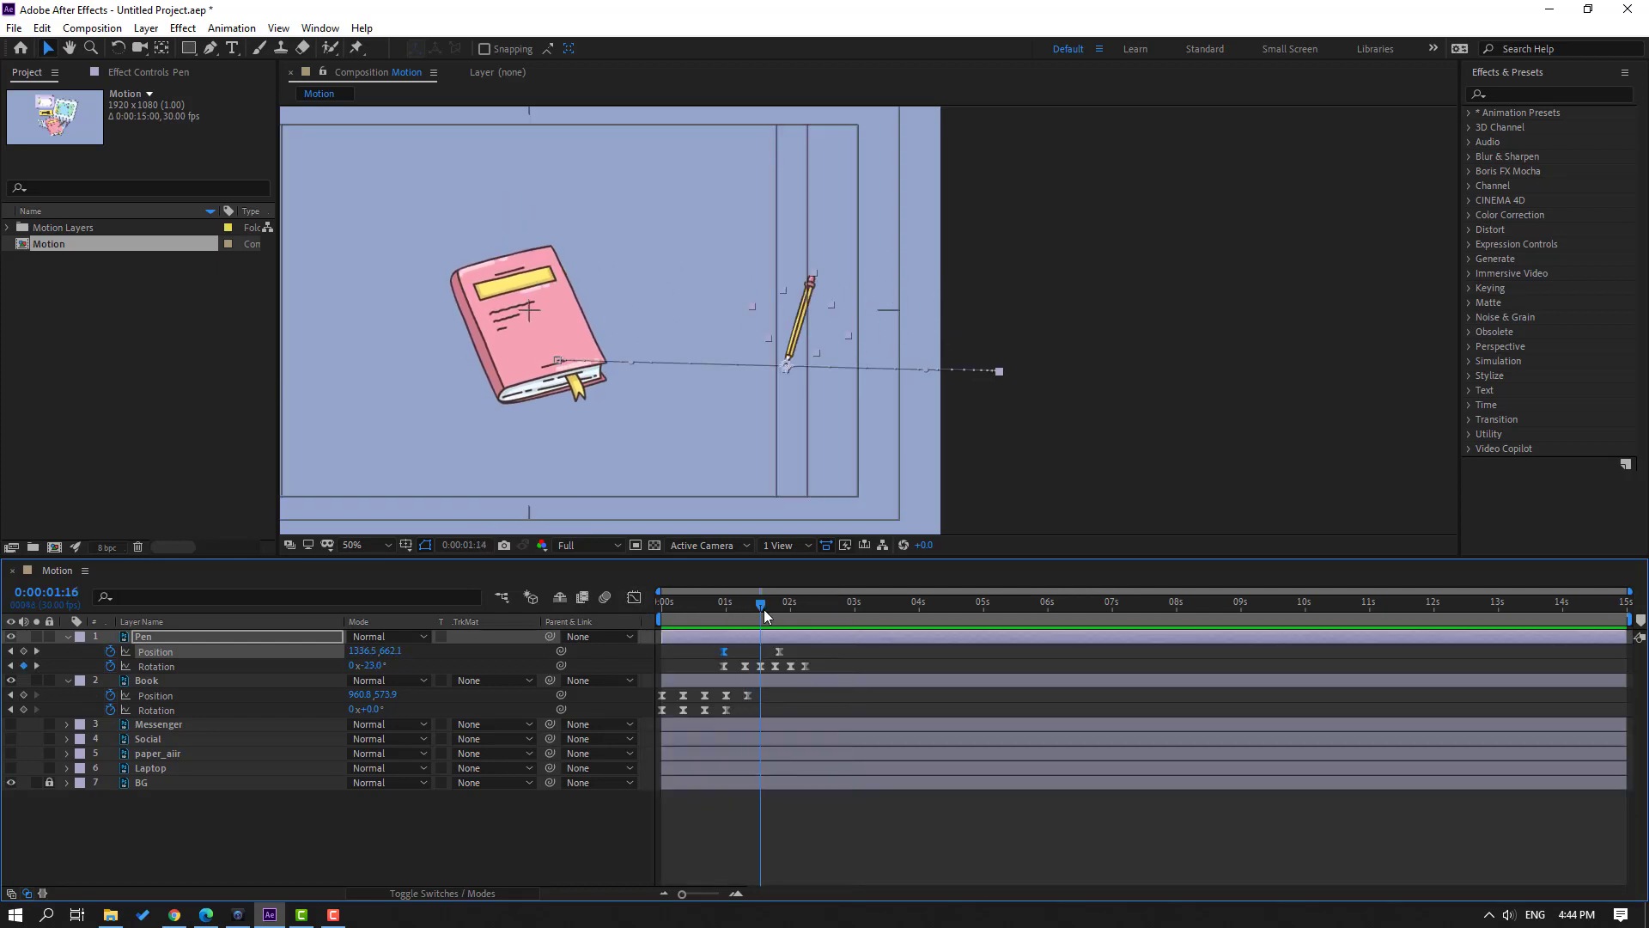
mouse_move(818, 668)
left_mouse_down()
mouse_move(743, 674)
mouse_move(828, 671)
left_mouse_up()
key("space")
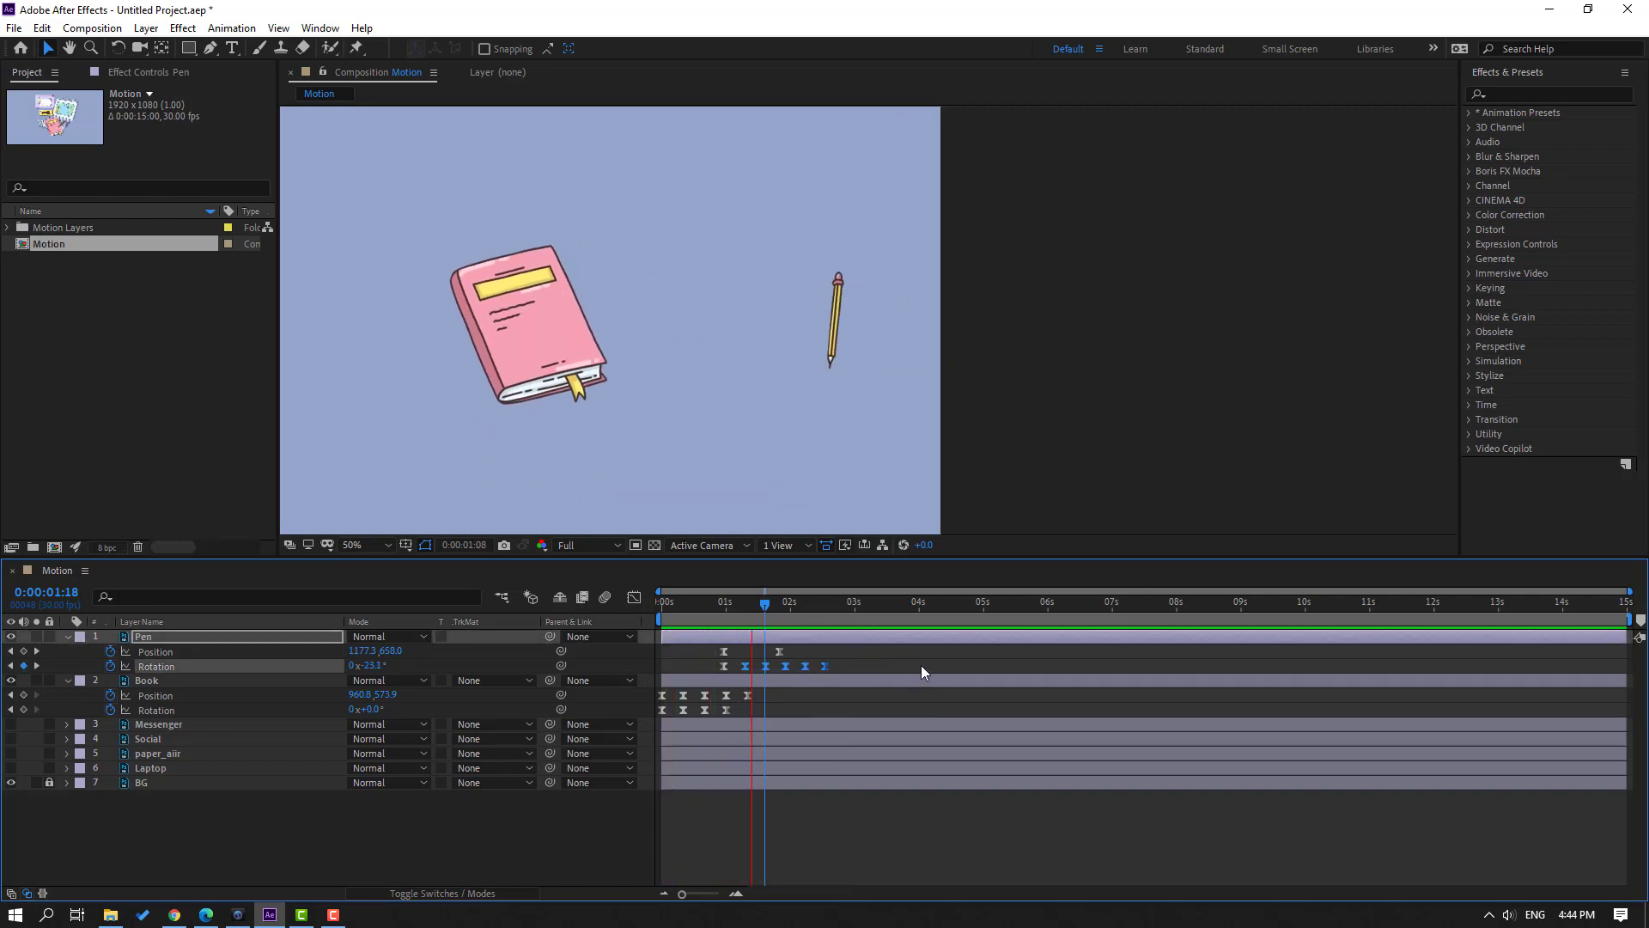
left_click_drag(814, 601, 846, 610)
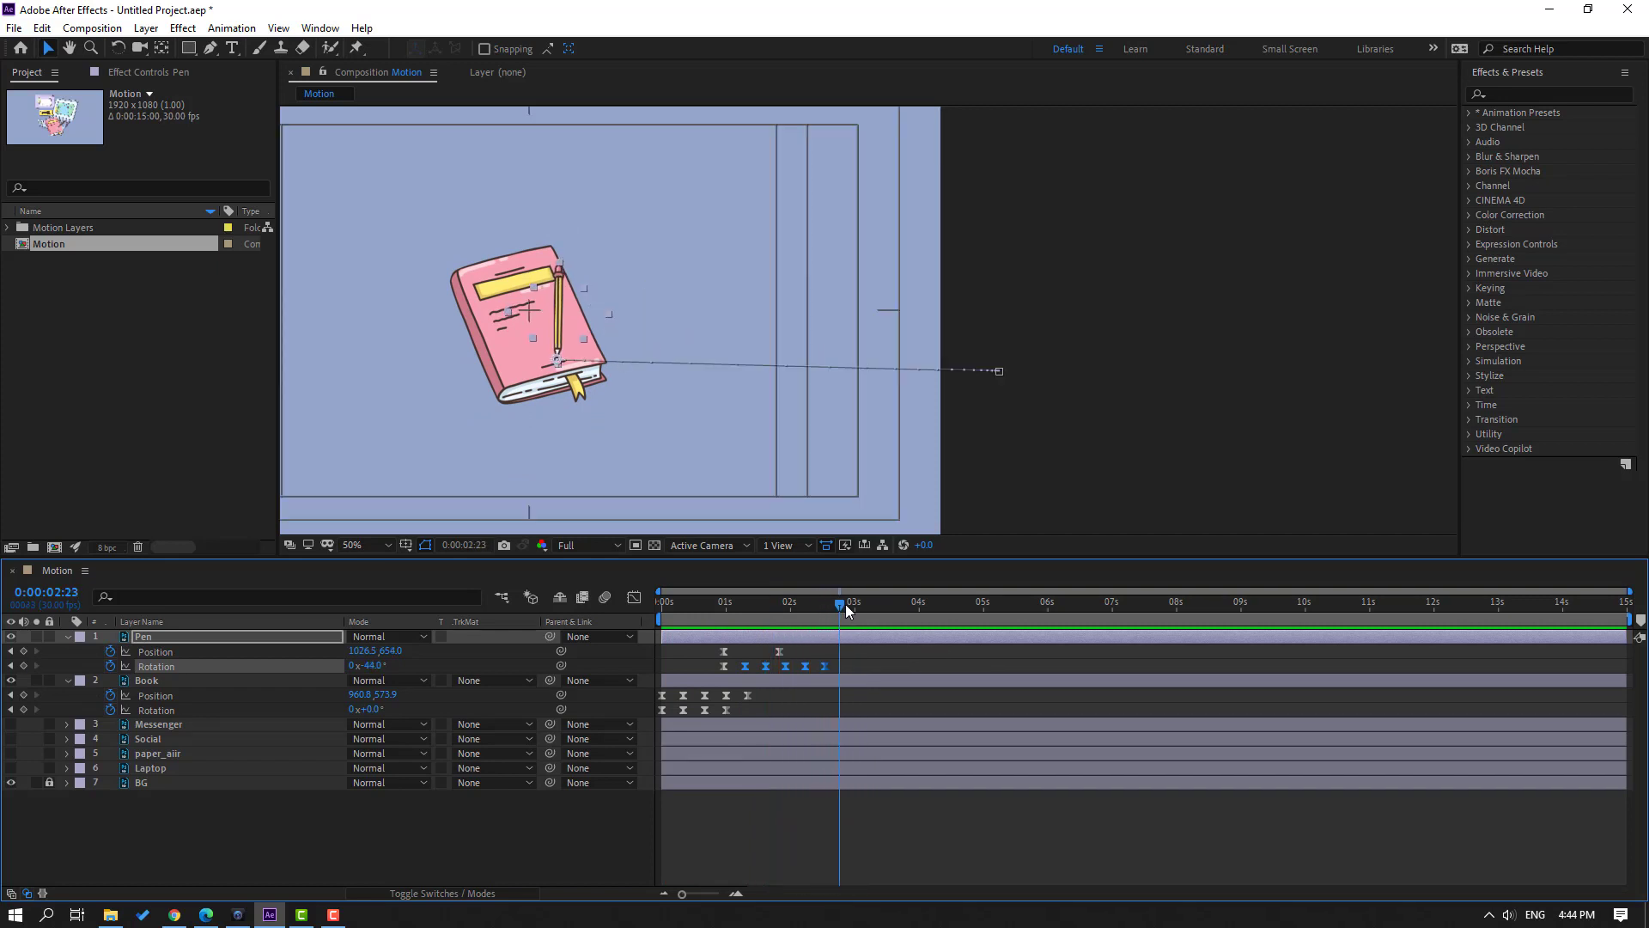
- Add a null object to the Motion composition and rename it CAMERA
key("comma")
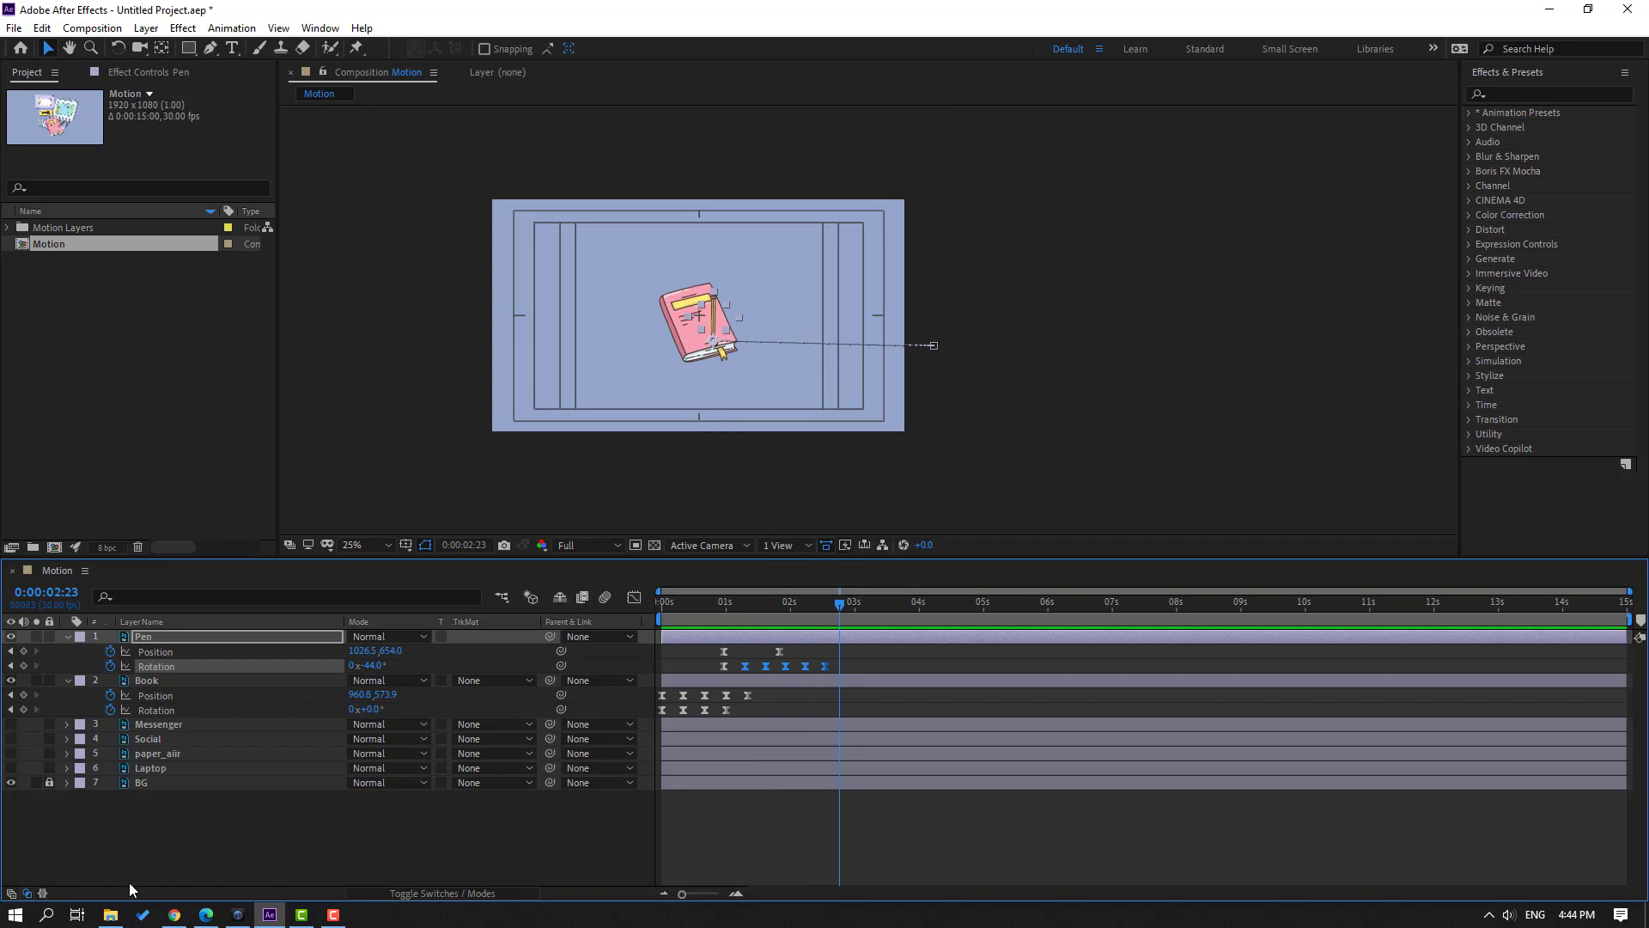
left_click(194, 851)
right_click(218, 625)
mouse_move(349, 641)
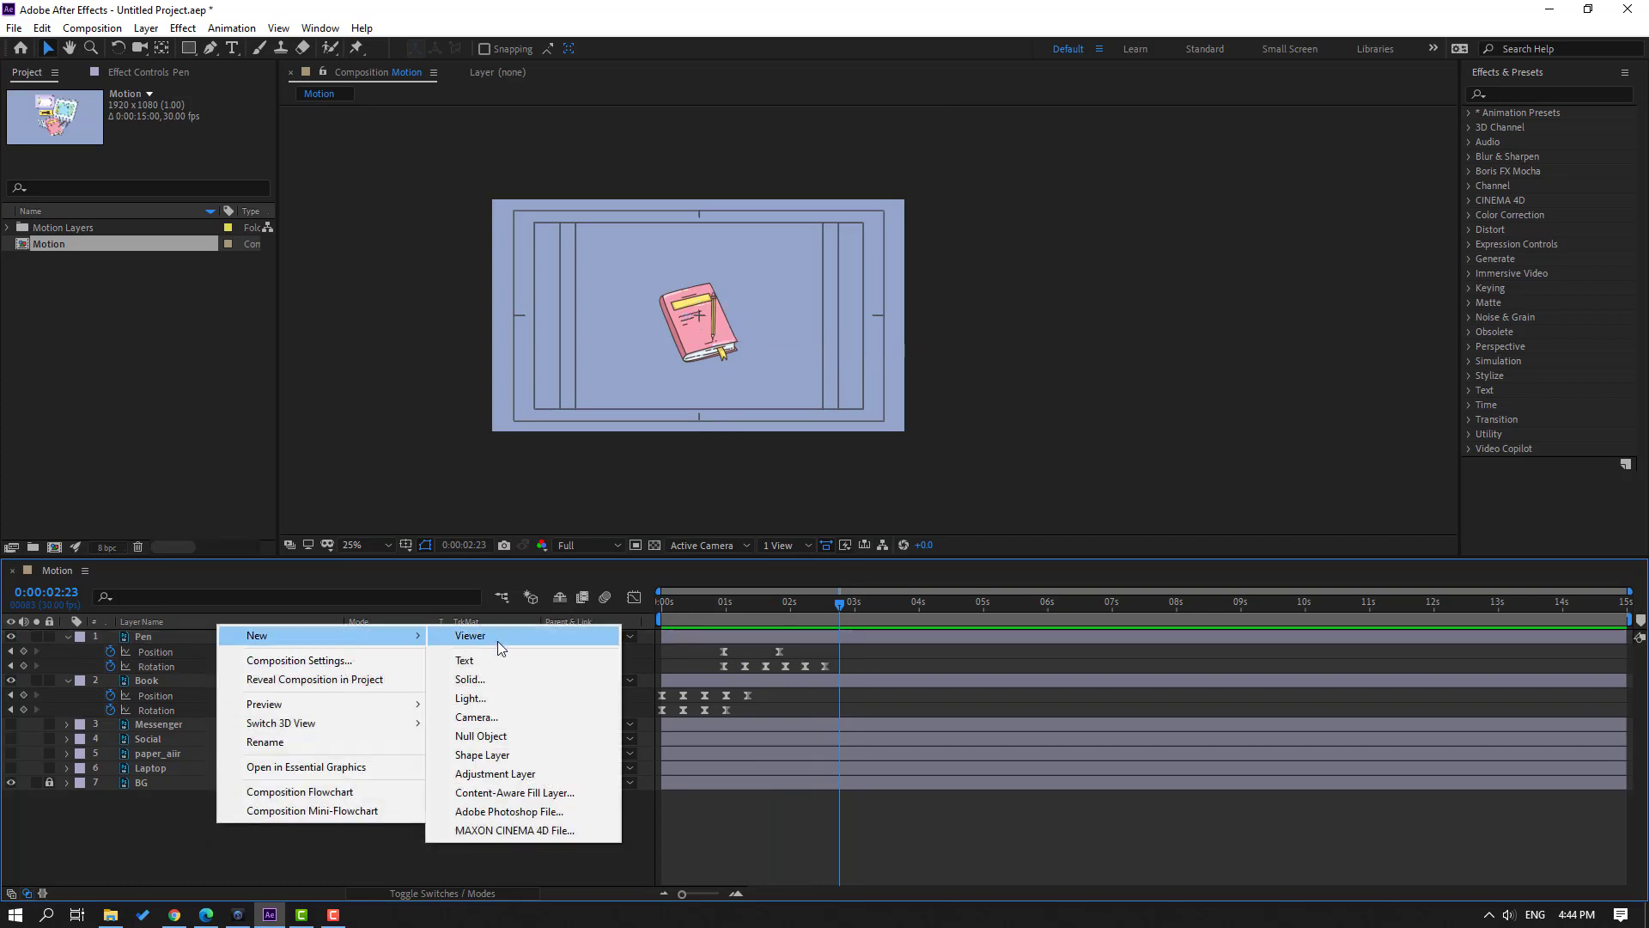
left_click(481, 736)
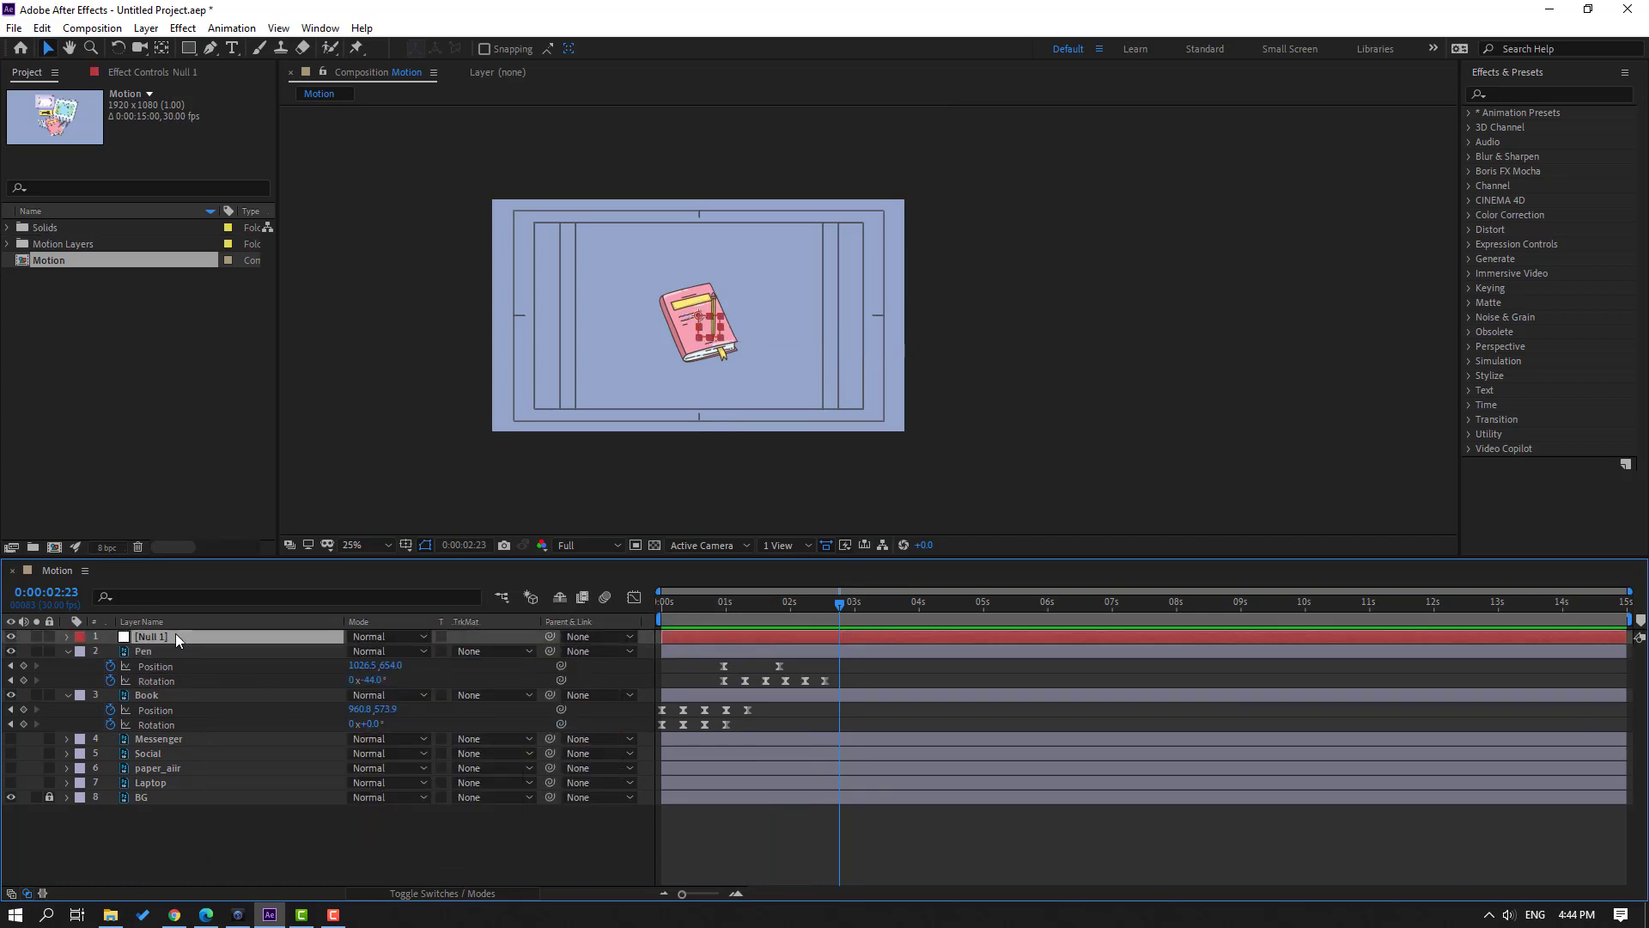
key("Return")
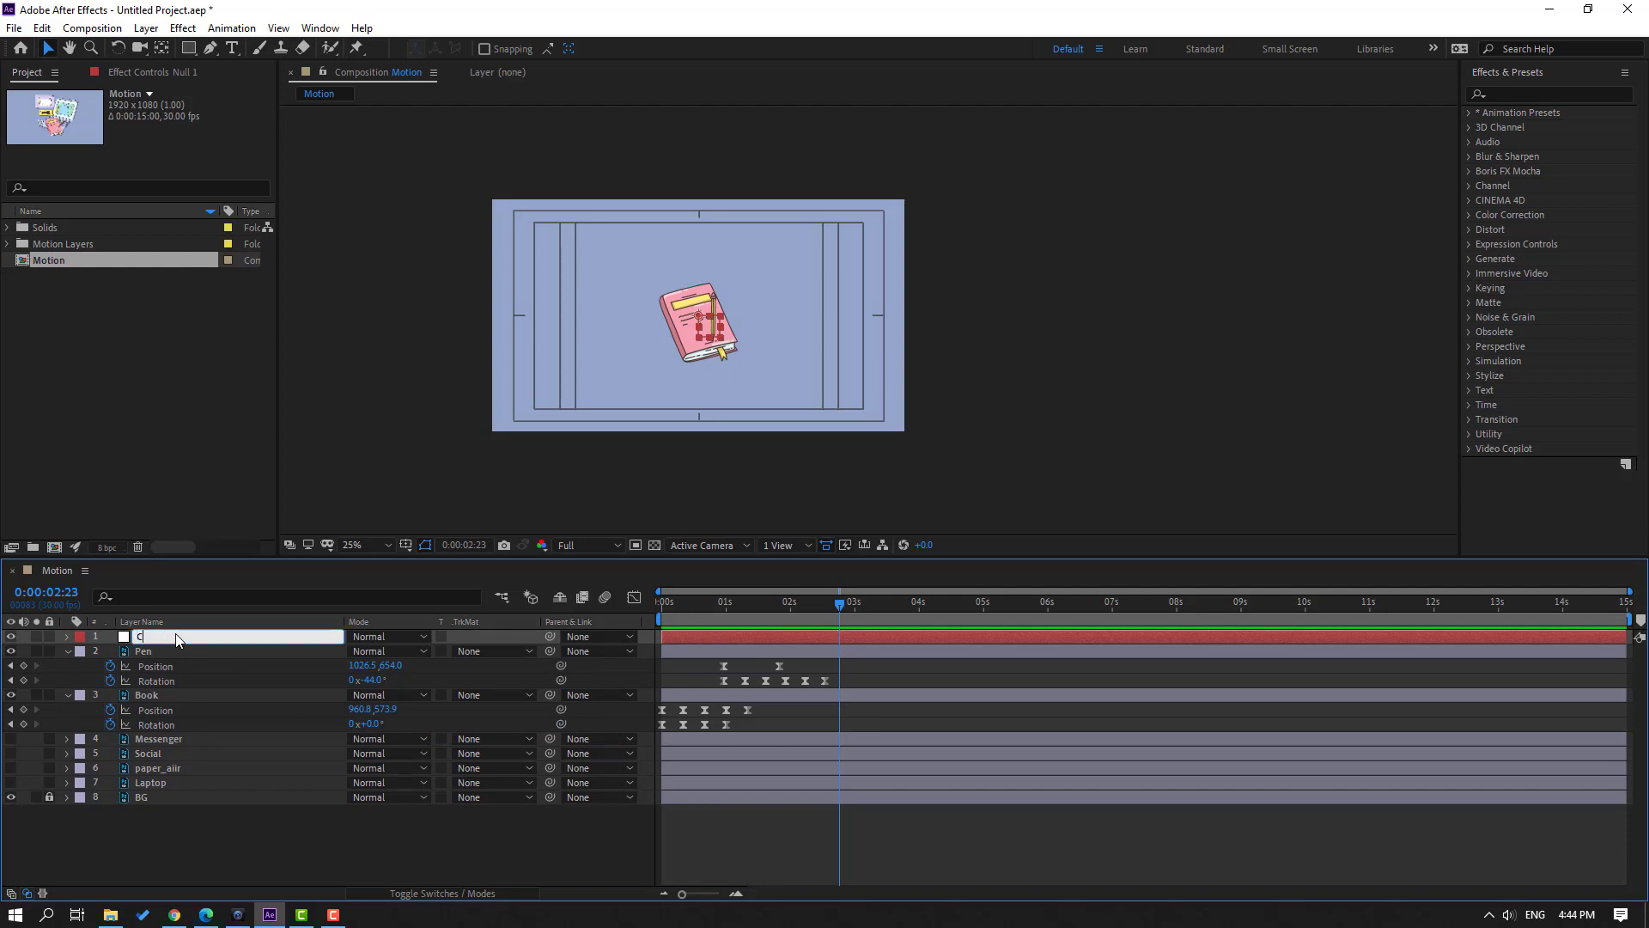
type("CAMERA")
key("Return")
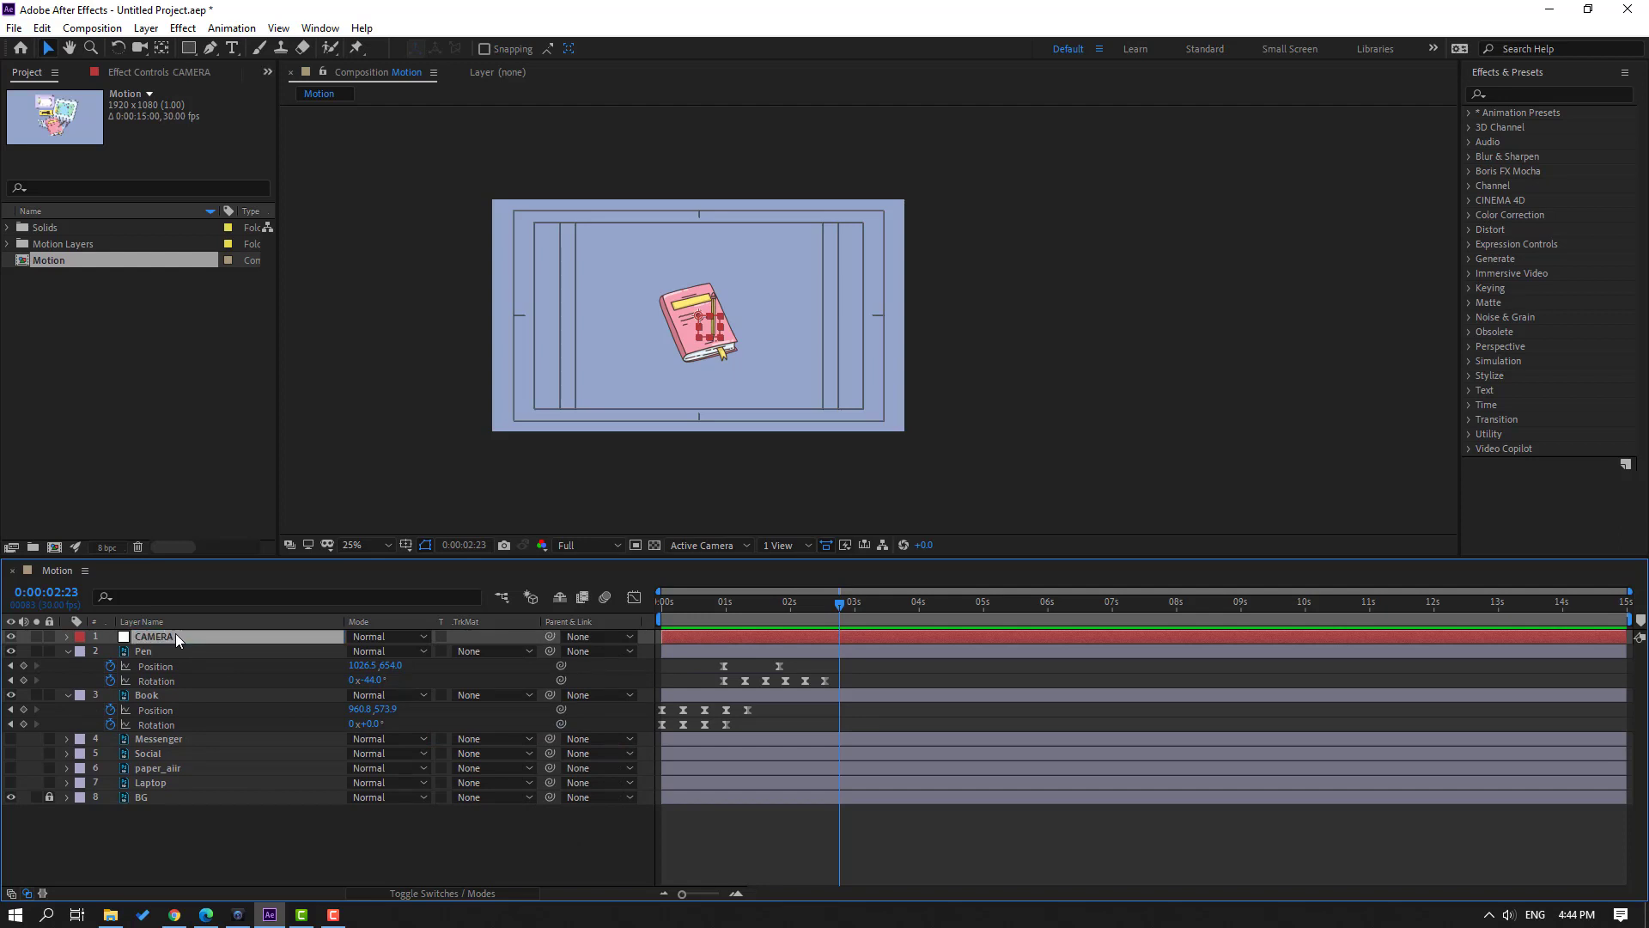
- Move the CAMERA null's anchor point to the centre of its bounding box and return to the Selection tool
left_click(354, 543)
left_click(380, 601)
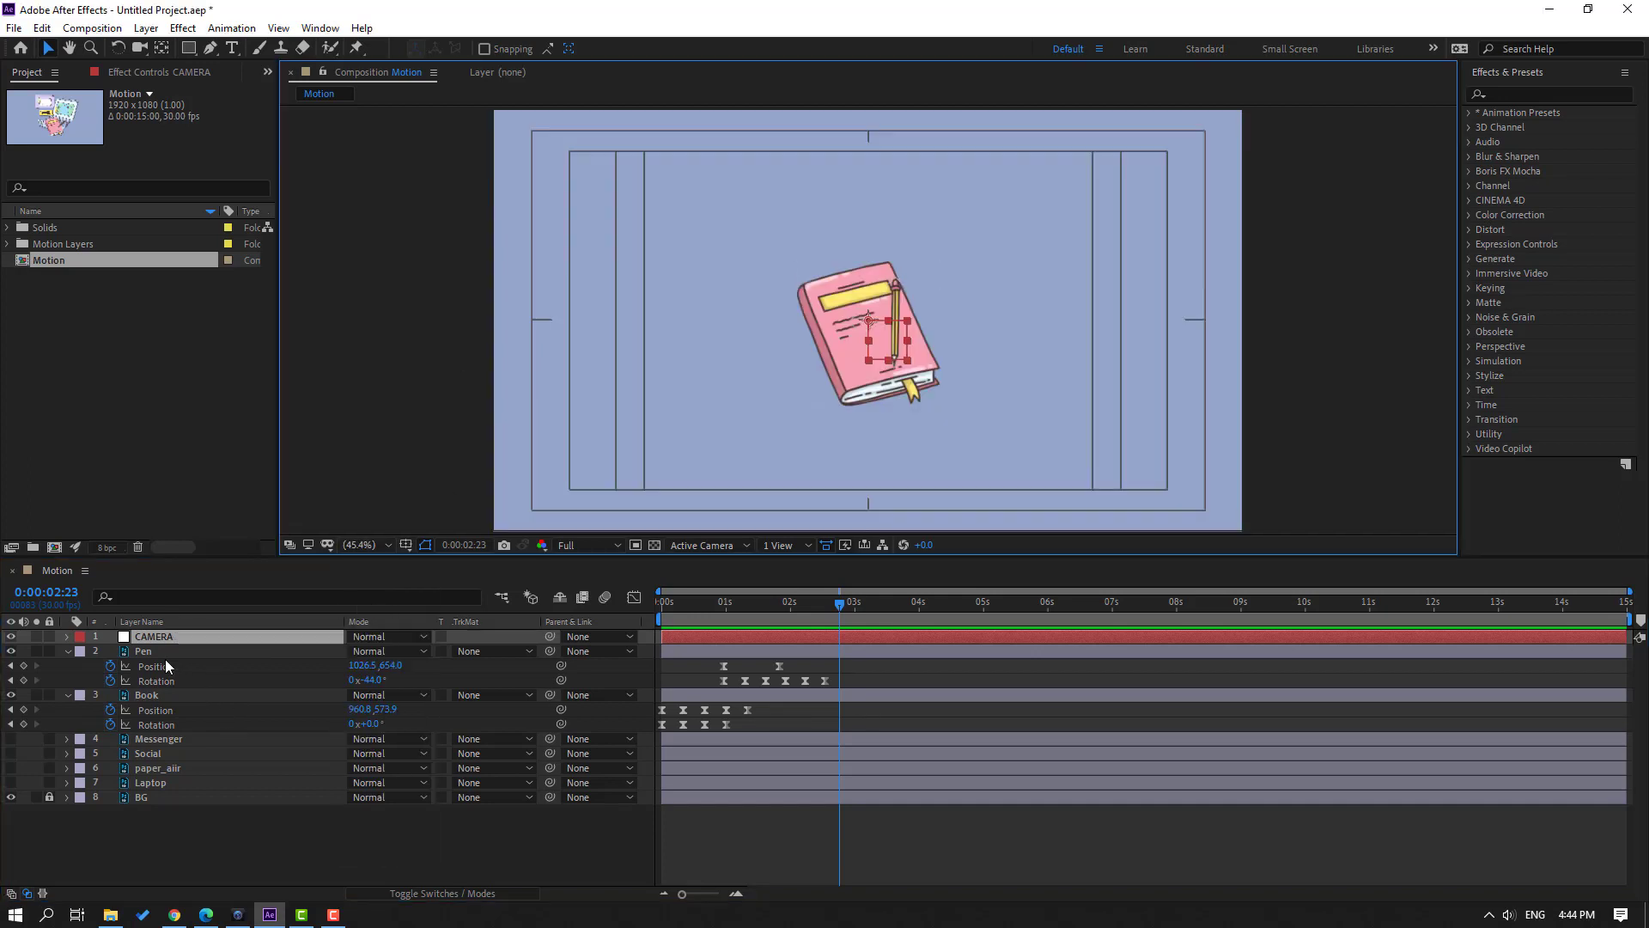
left_click(151, 636)
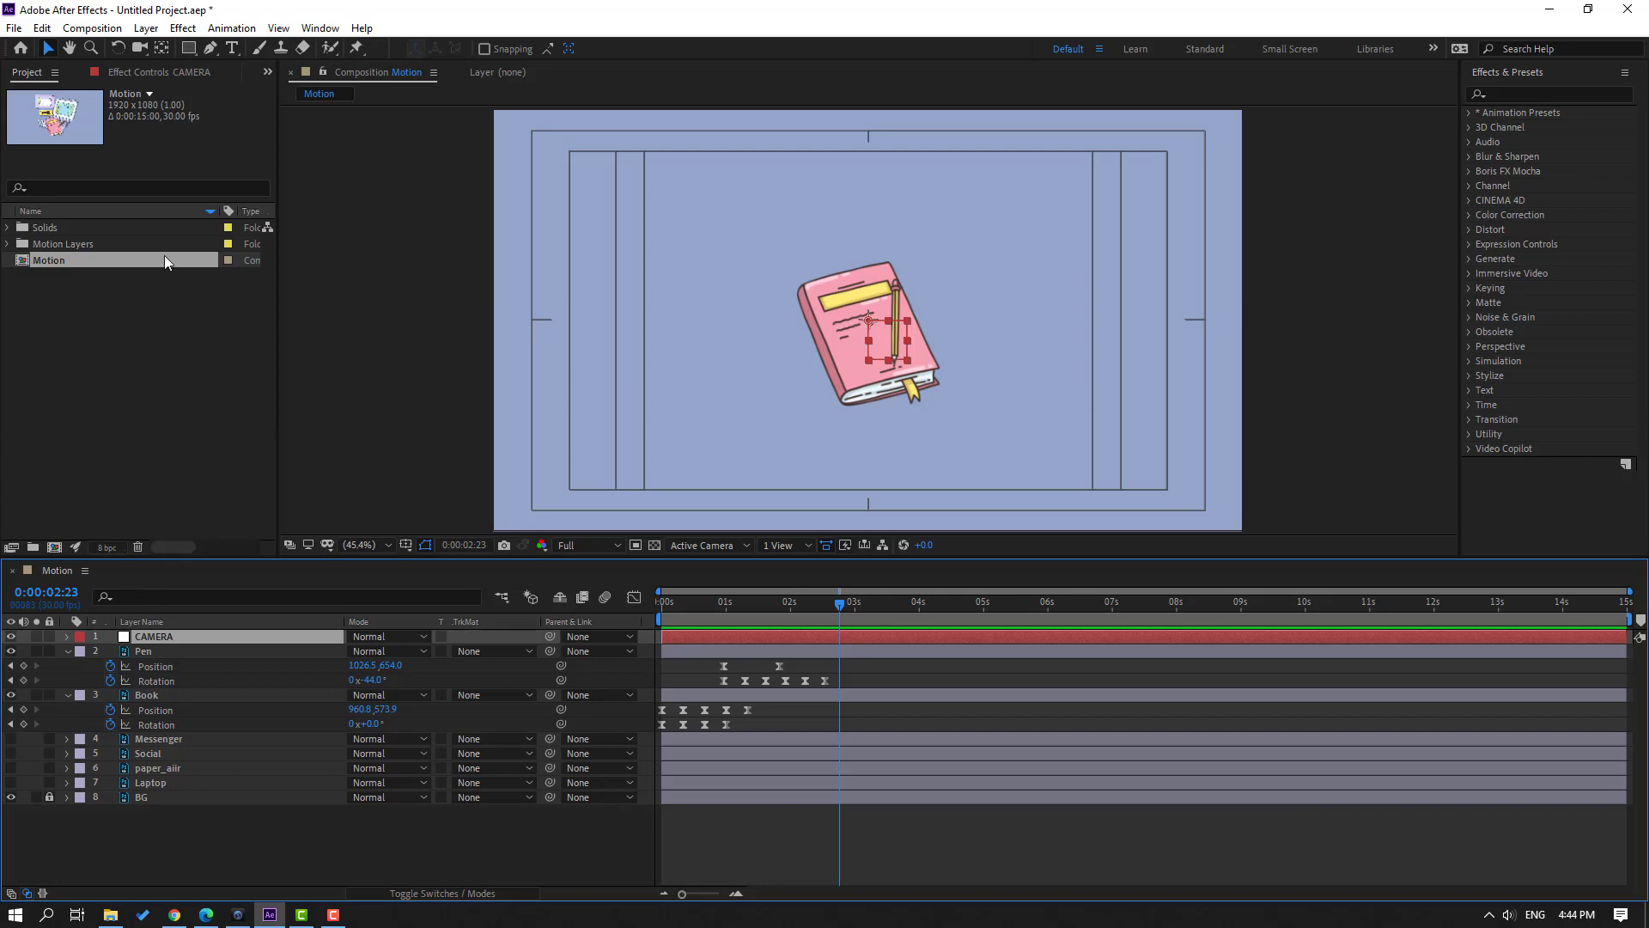
left_click(163, 53)
key("period")
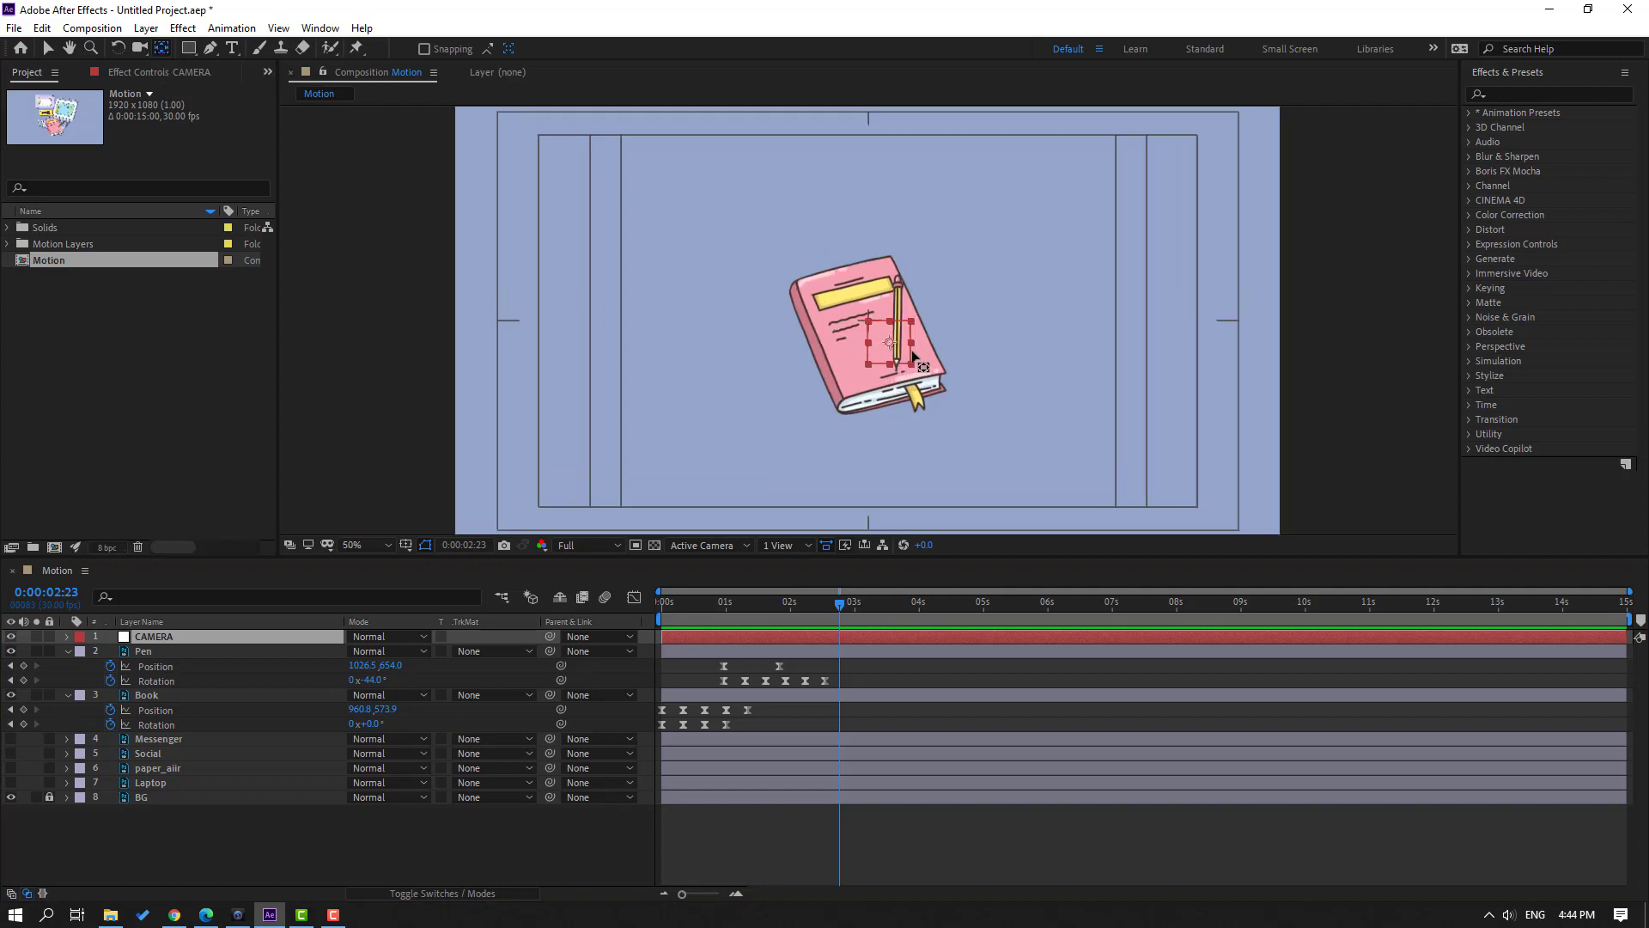
key("v")
- Parent the Pen and Book layers to the CAMERA null
left_click(141, 651)
left_click(148, 696, "ctrl")
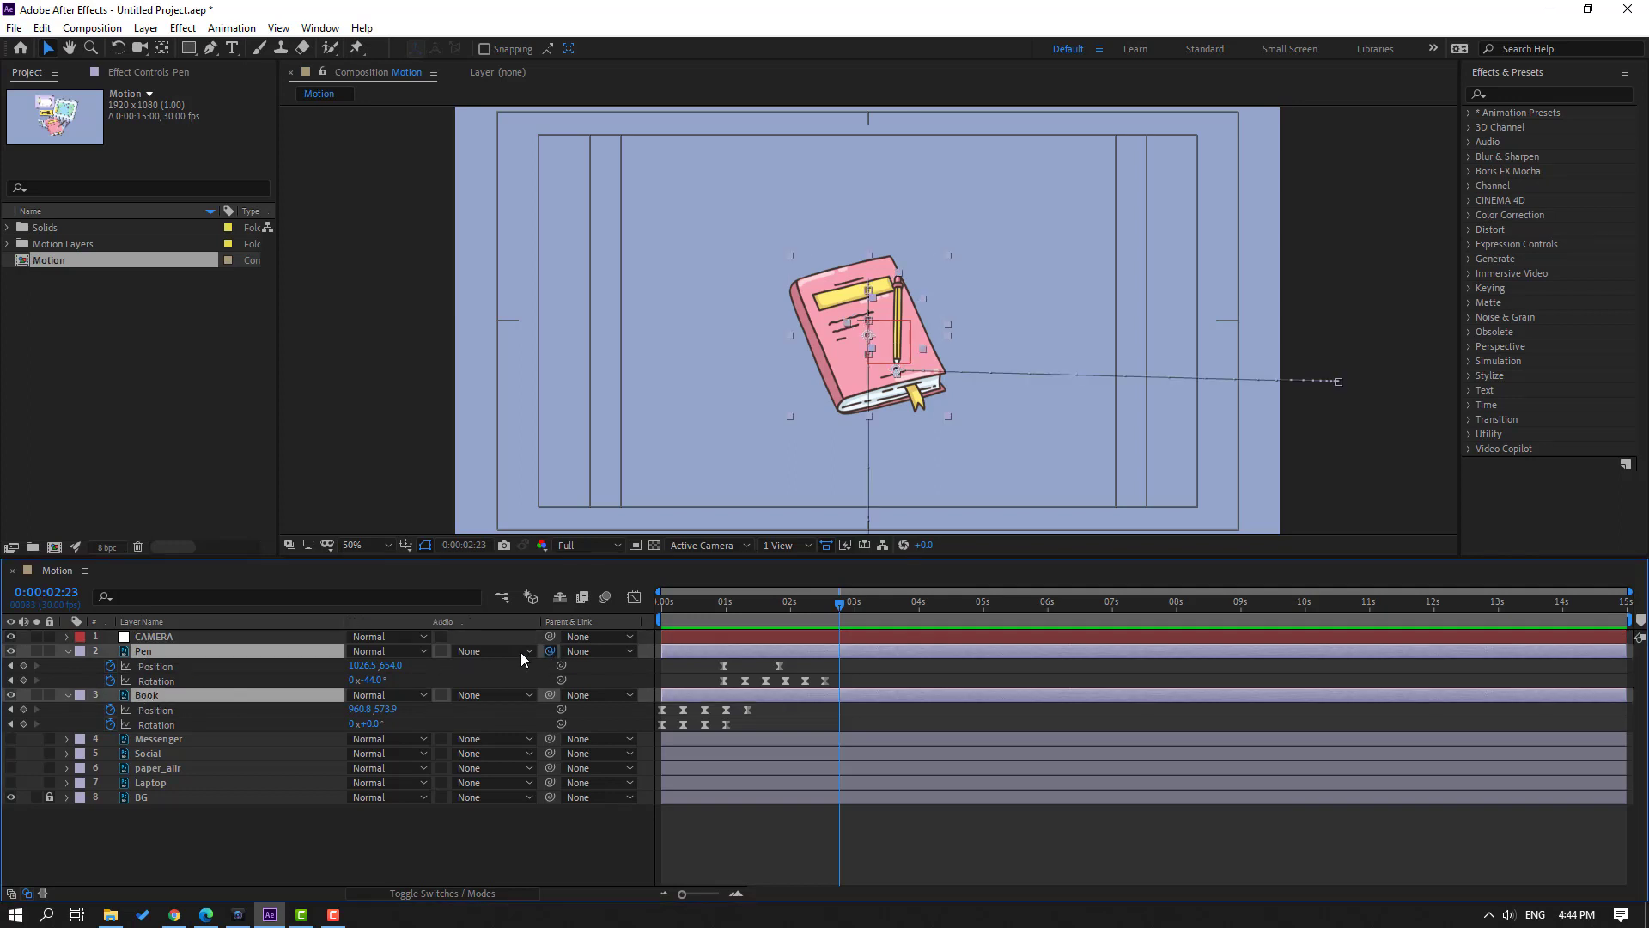
left_click_drag(521, 652, 155, 636)
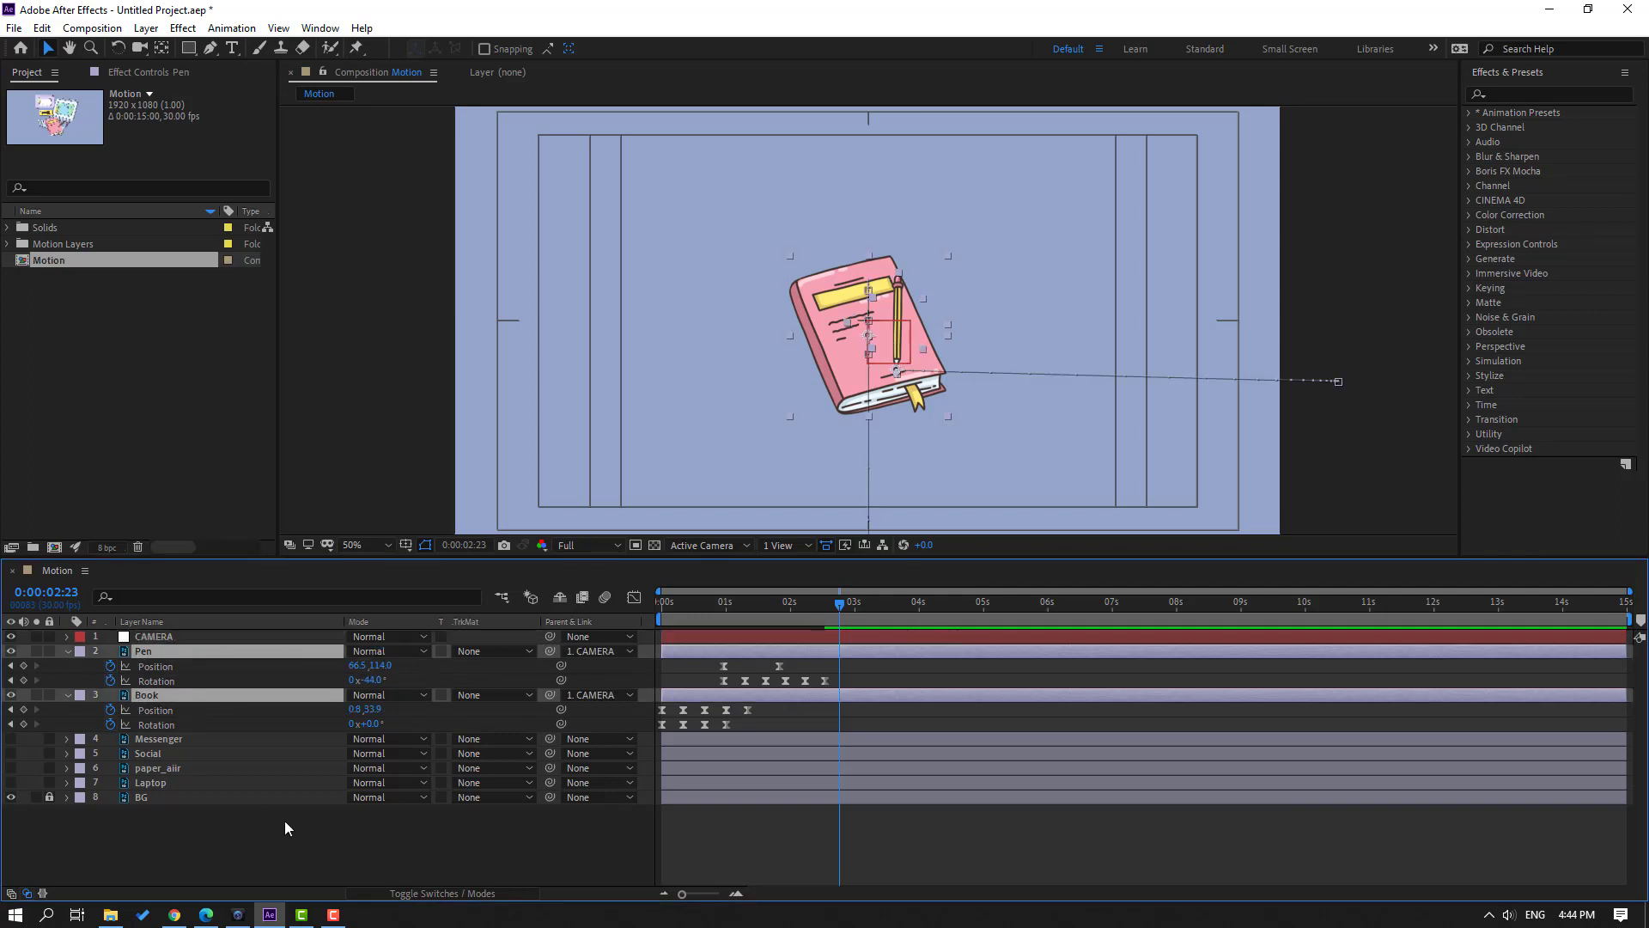
- Scale the CAMERA null up to 148% and preview the enlarged Book and Pen animation
left_click(147, 637)
key("comma")
key("comma")
key("s")
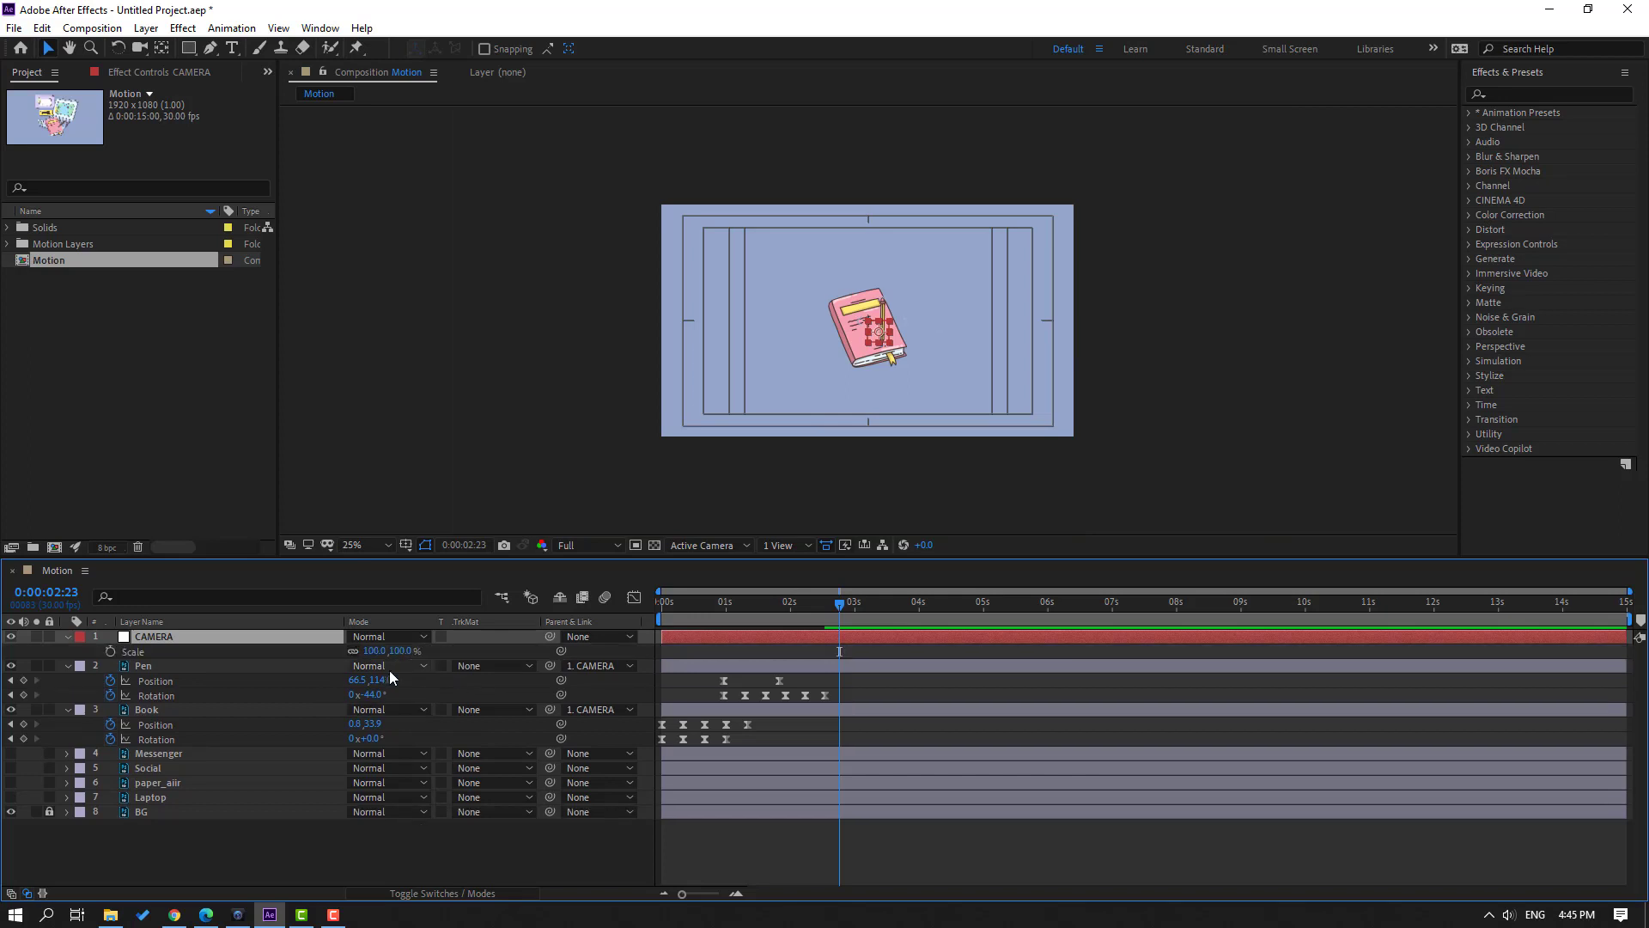
left_click_drag(372, 654, 414, 651)
key("space")
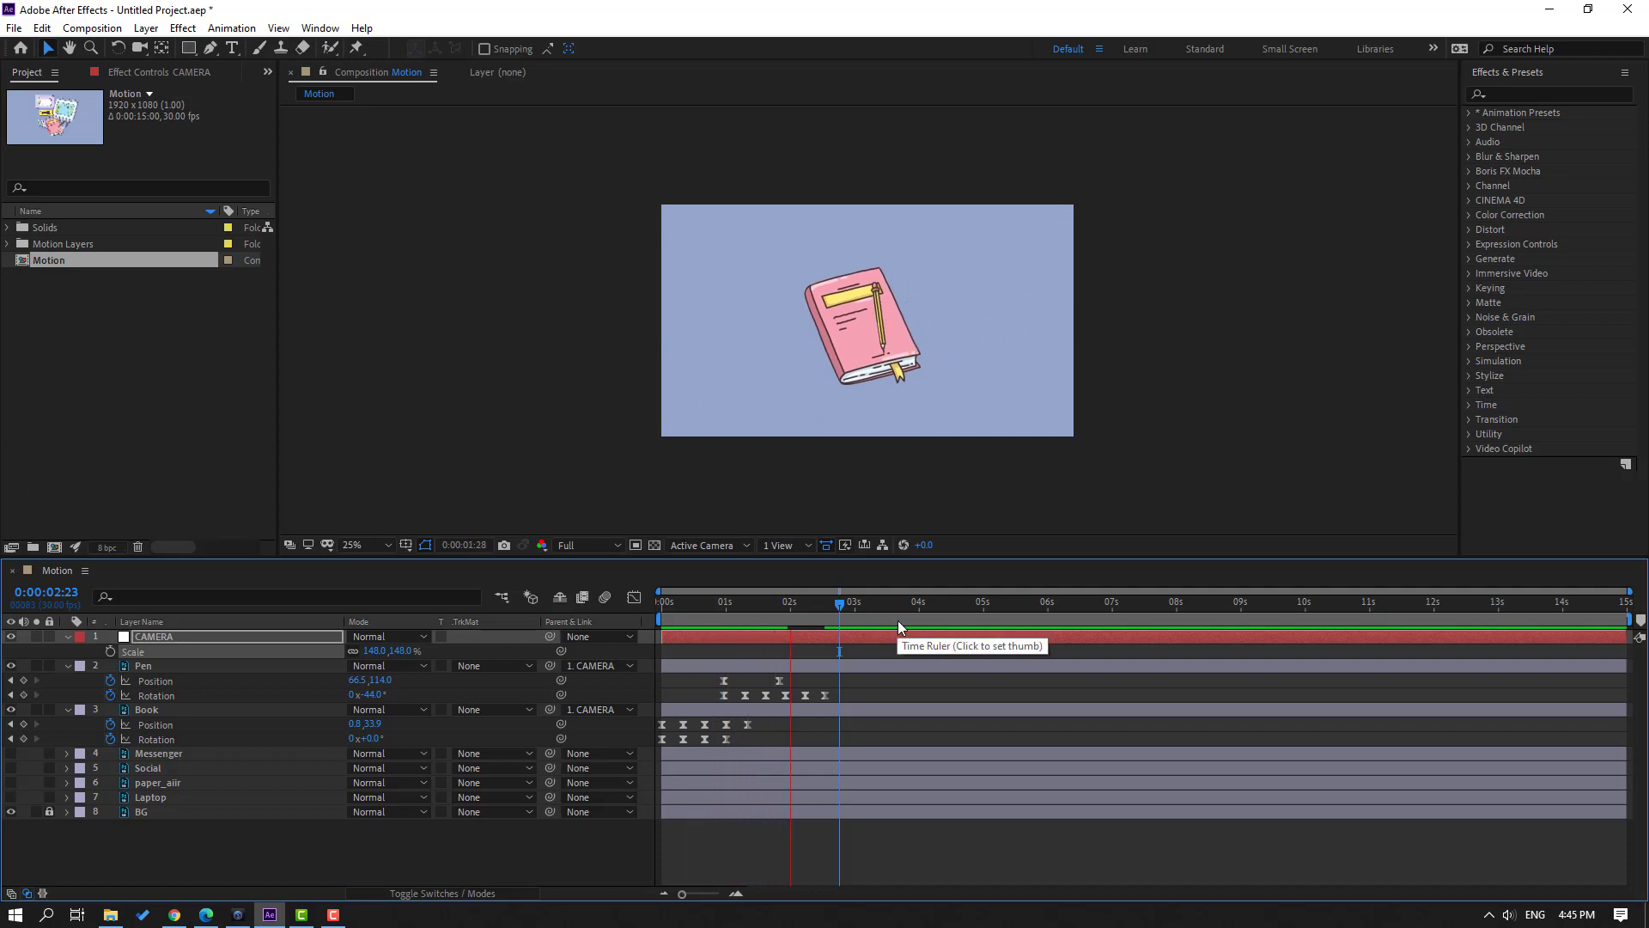
- Shift all of the Pen's Position and Rotation keyframes earlier, starting at about 0.25 seconds, previewing the timing along the way
left_click_drag(872, 675, 746, 679)
key("space")
key("space")
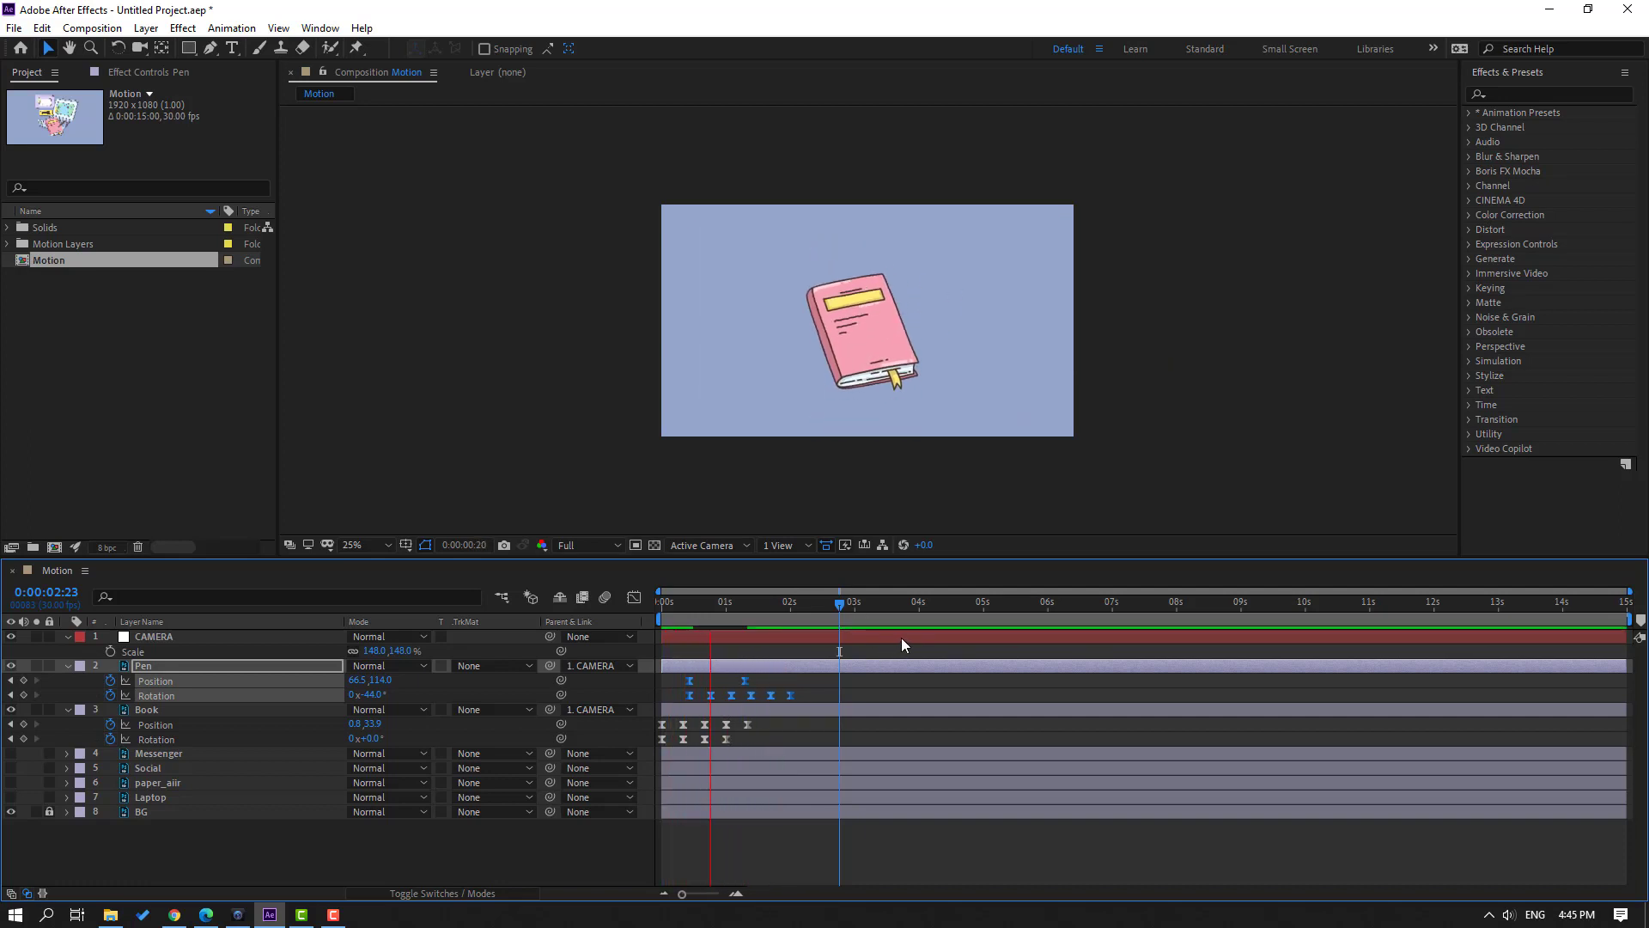
left_click(745, 681)
left_click_drag(745, 680, 728, 678)
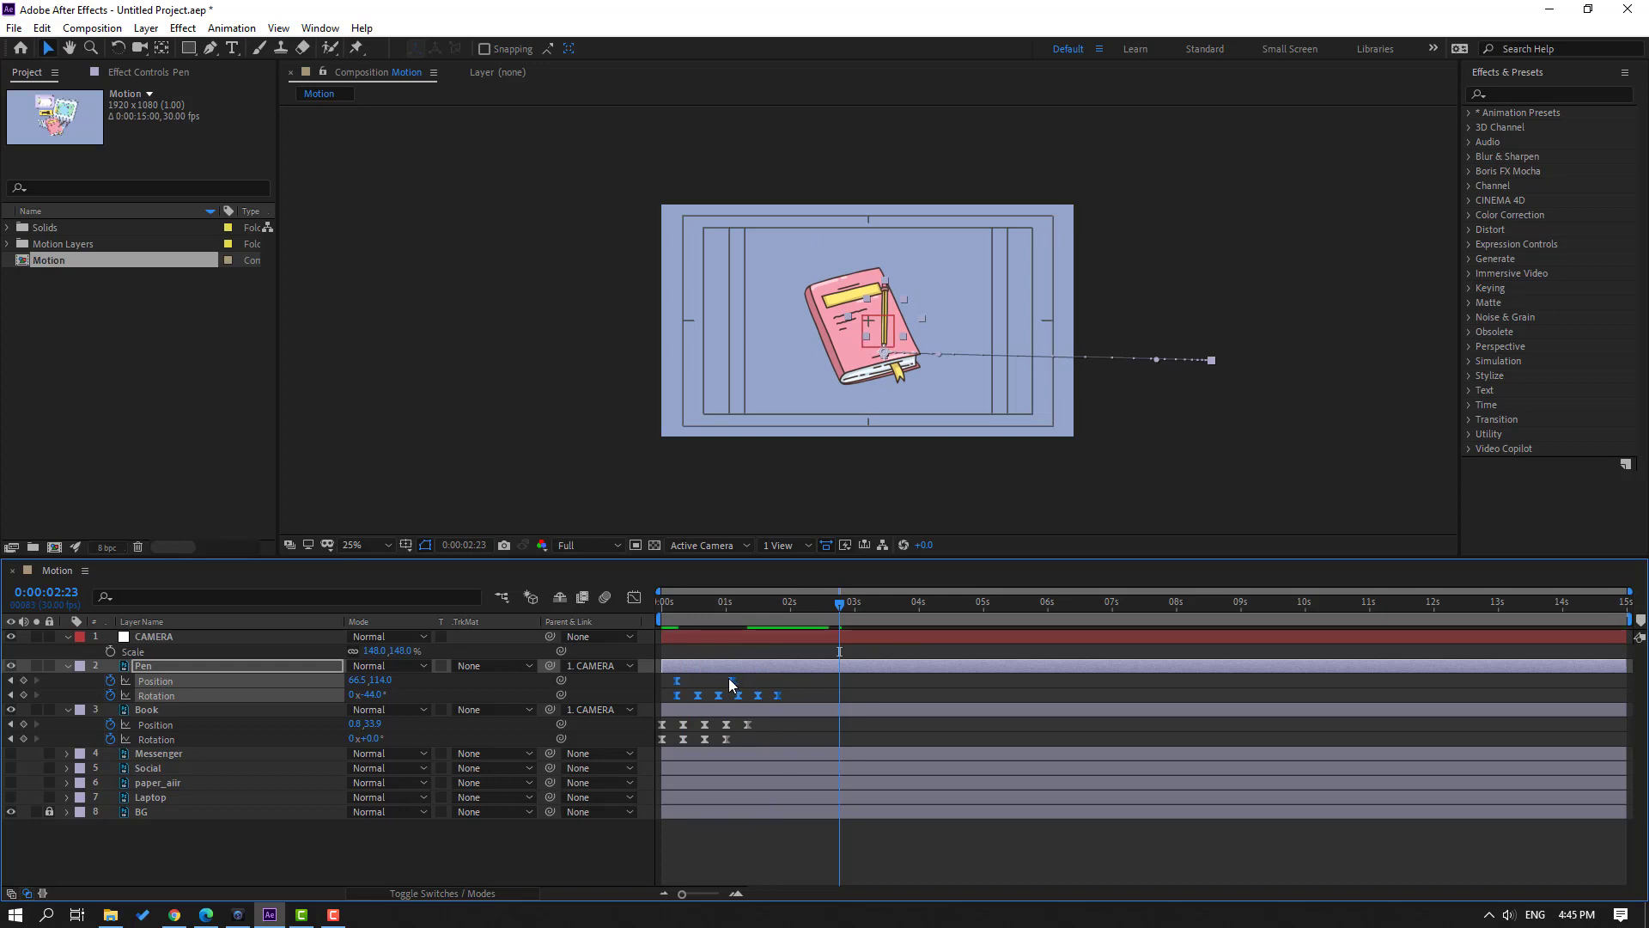
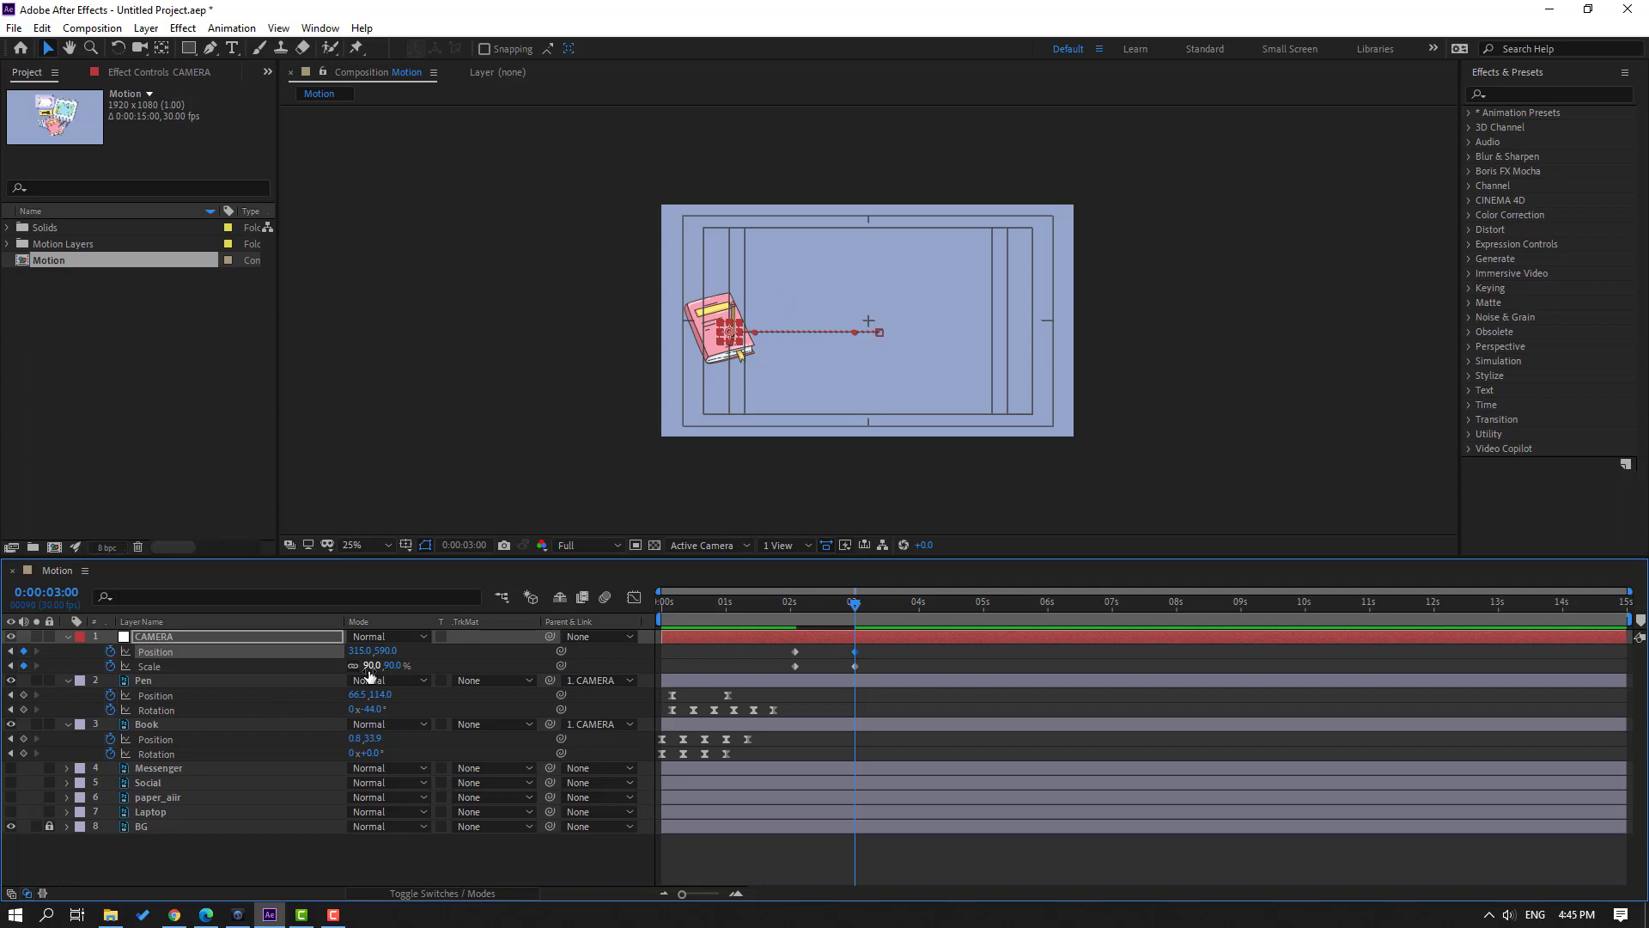
- Set the CAMERA null's Position X to about 306 and its Scale to 100% at 3 seconds
left_click_drag(360, 657, 341, 652)
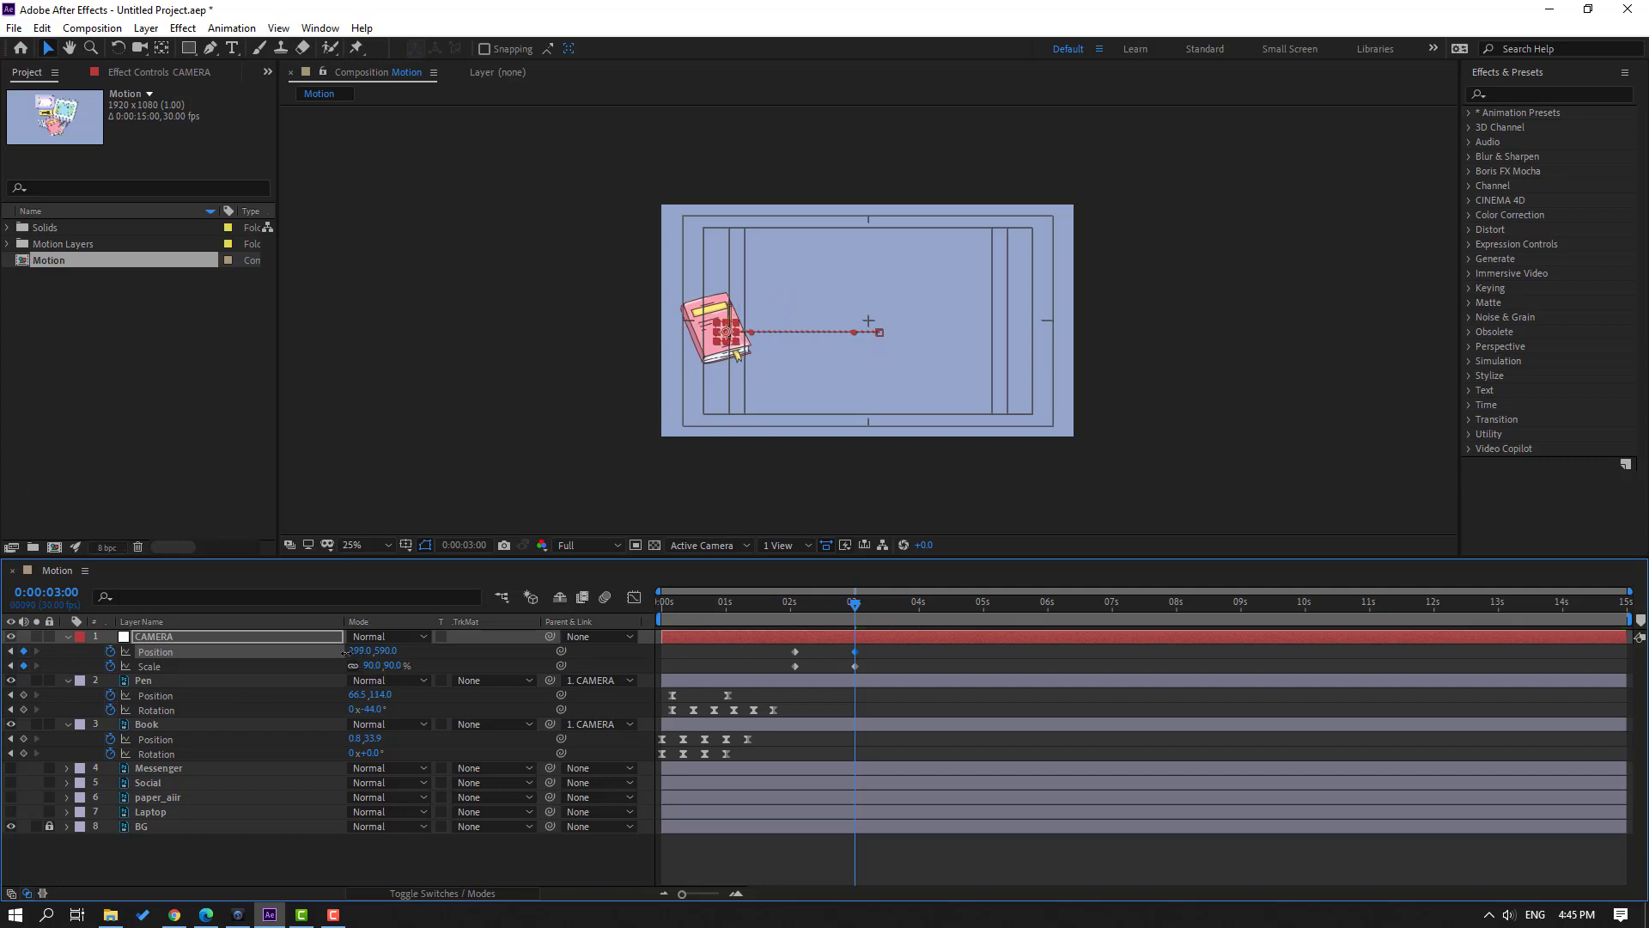
left_click(372, 667)
type("10")
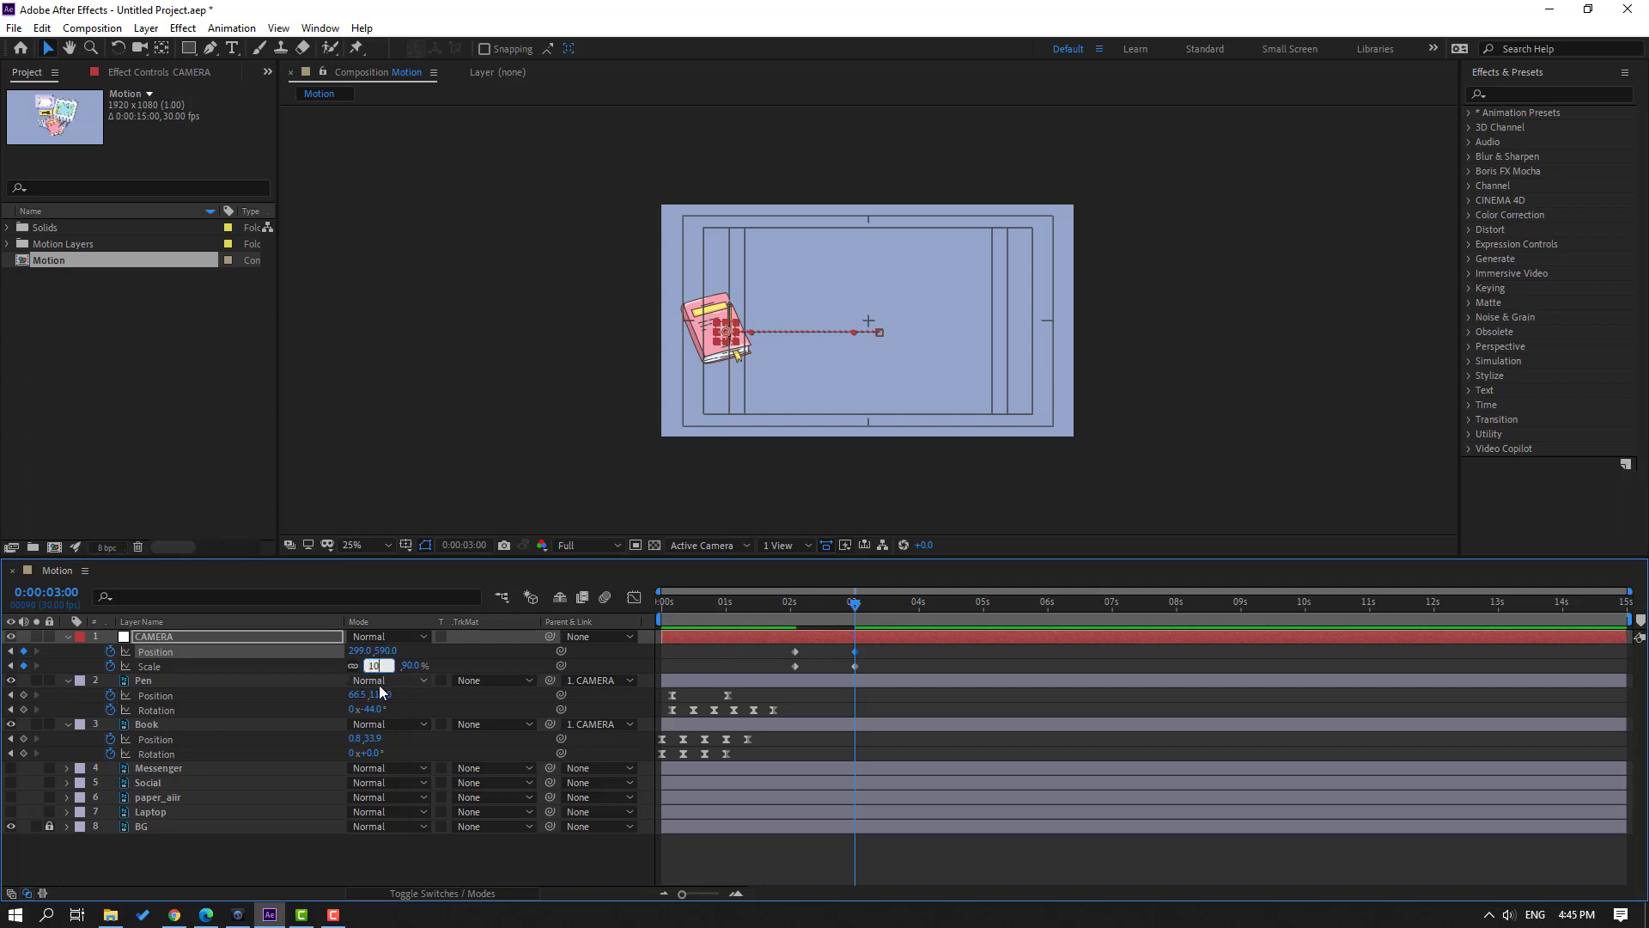
type("0")
key("Return")
left_click(855, 651)
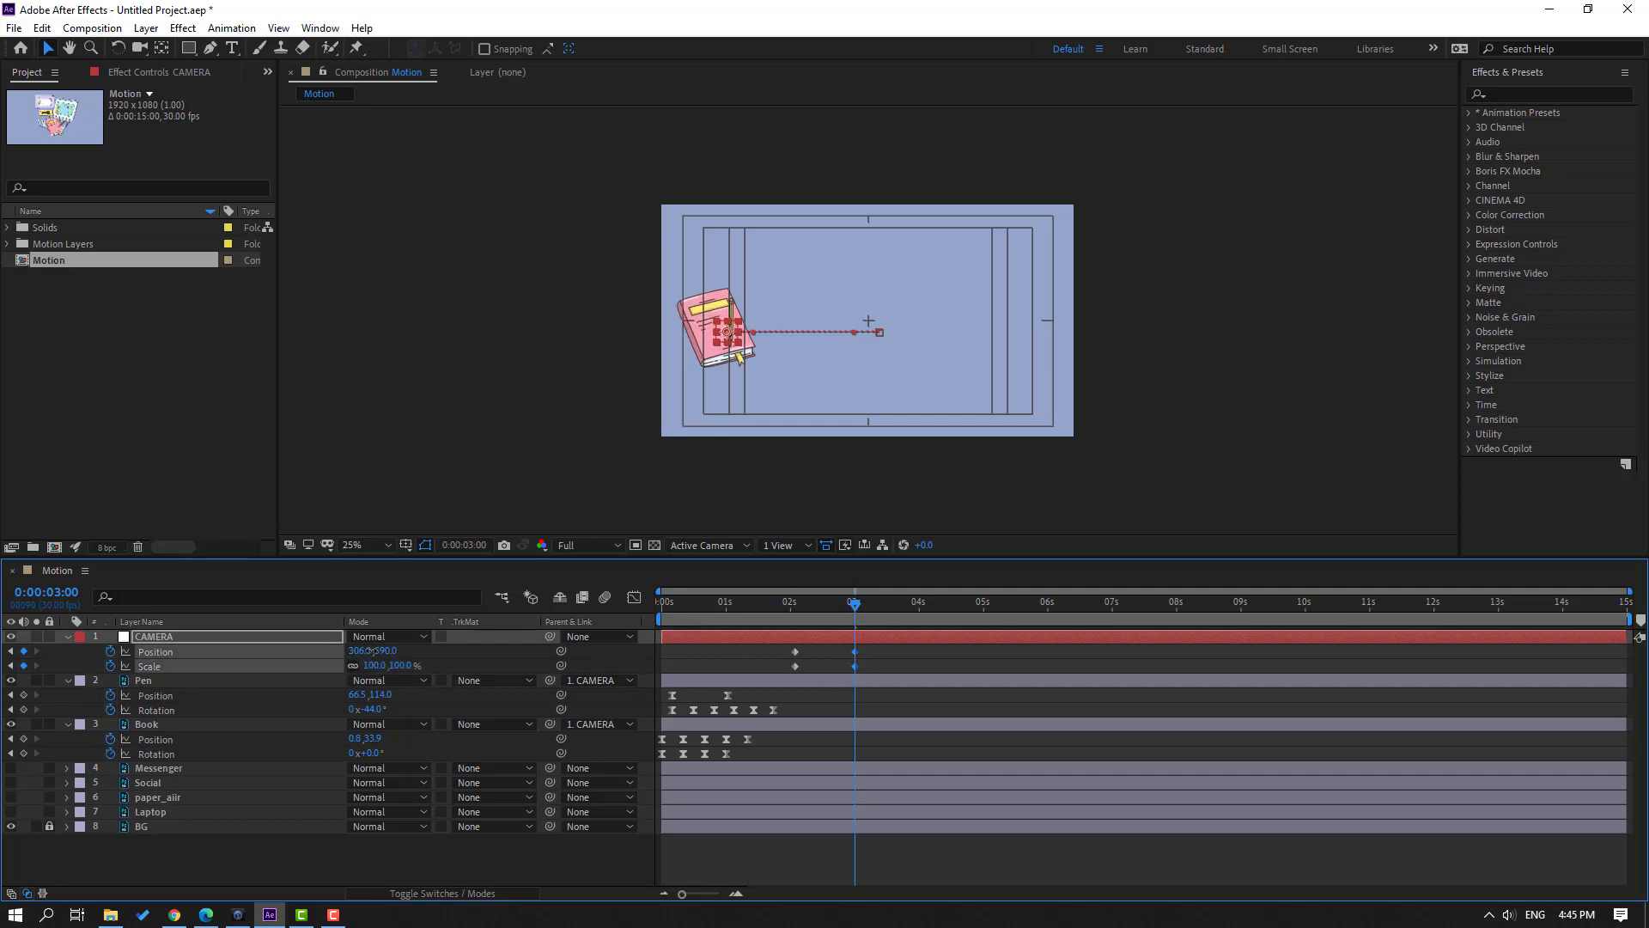
- Apply Easy Ease to all of the CAMERA null's Position and Scale keyframes
left_click_drag(766, 606, 811, 607)
left_click_drag(877, 651, 766, 673)
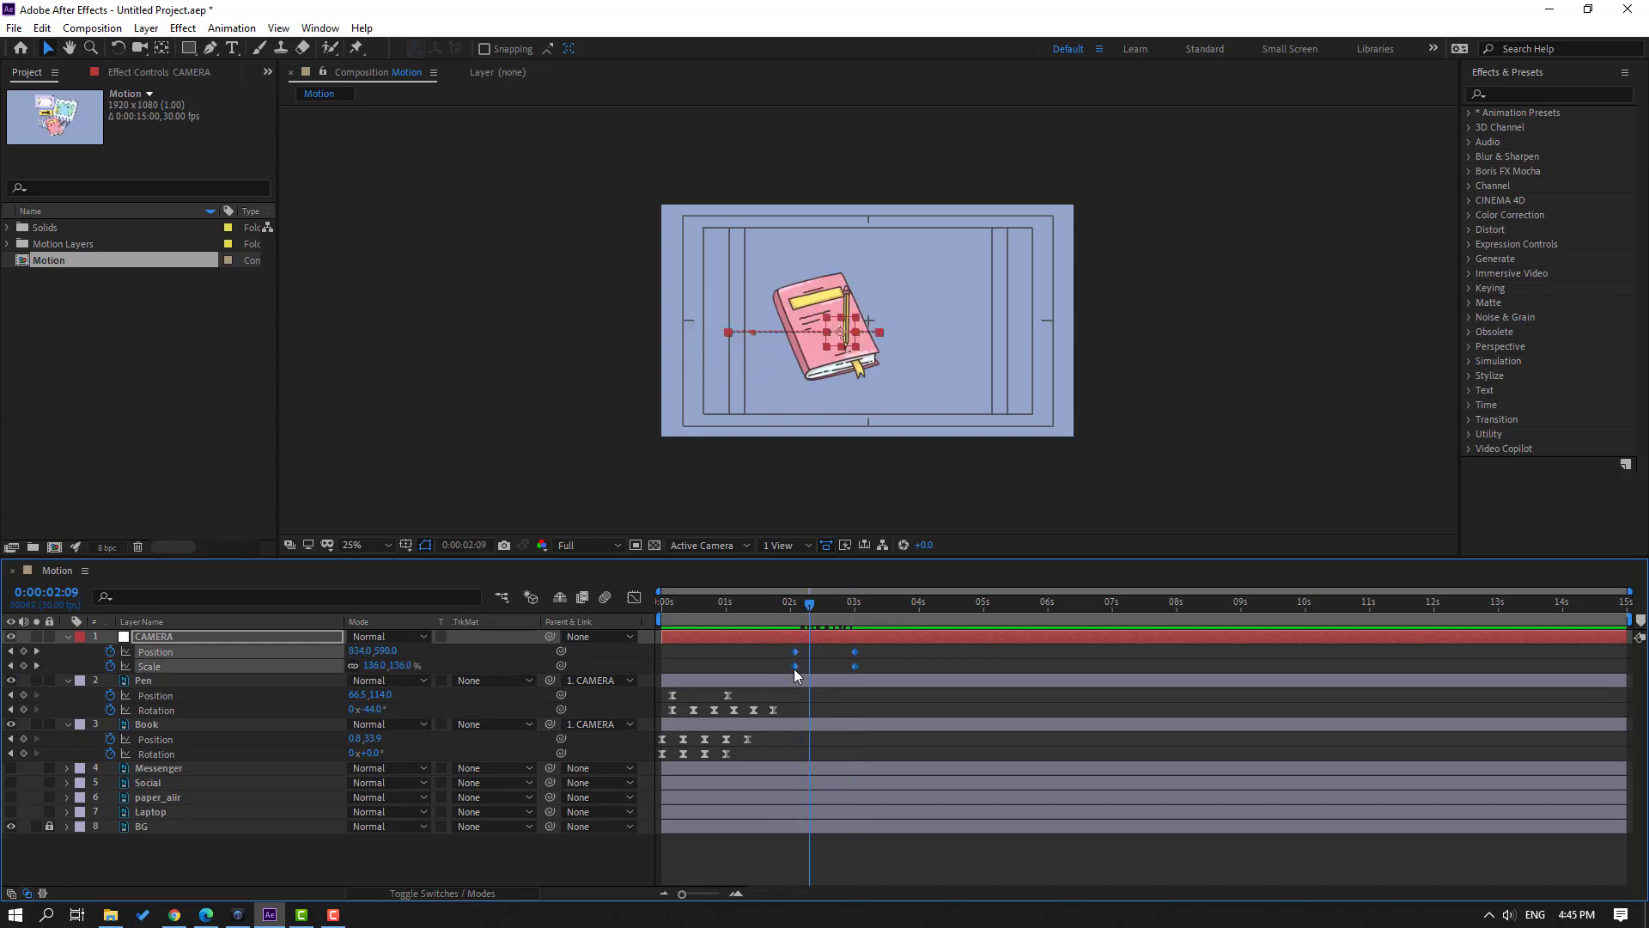
right_click(794, 669)
mouse_move(960, 883)
left_click(1089, 771)
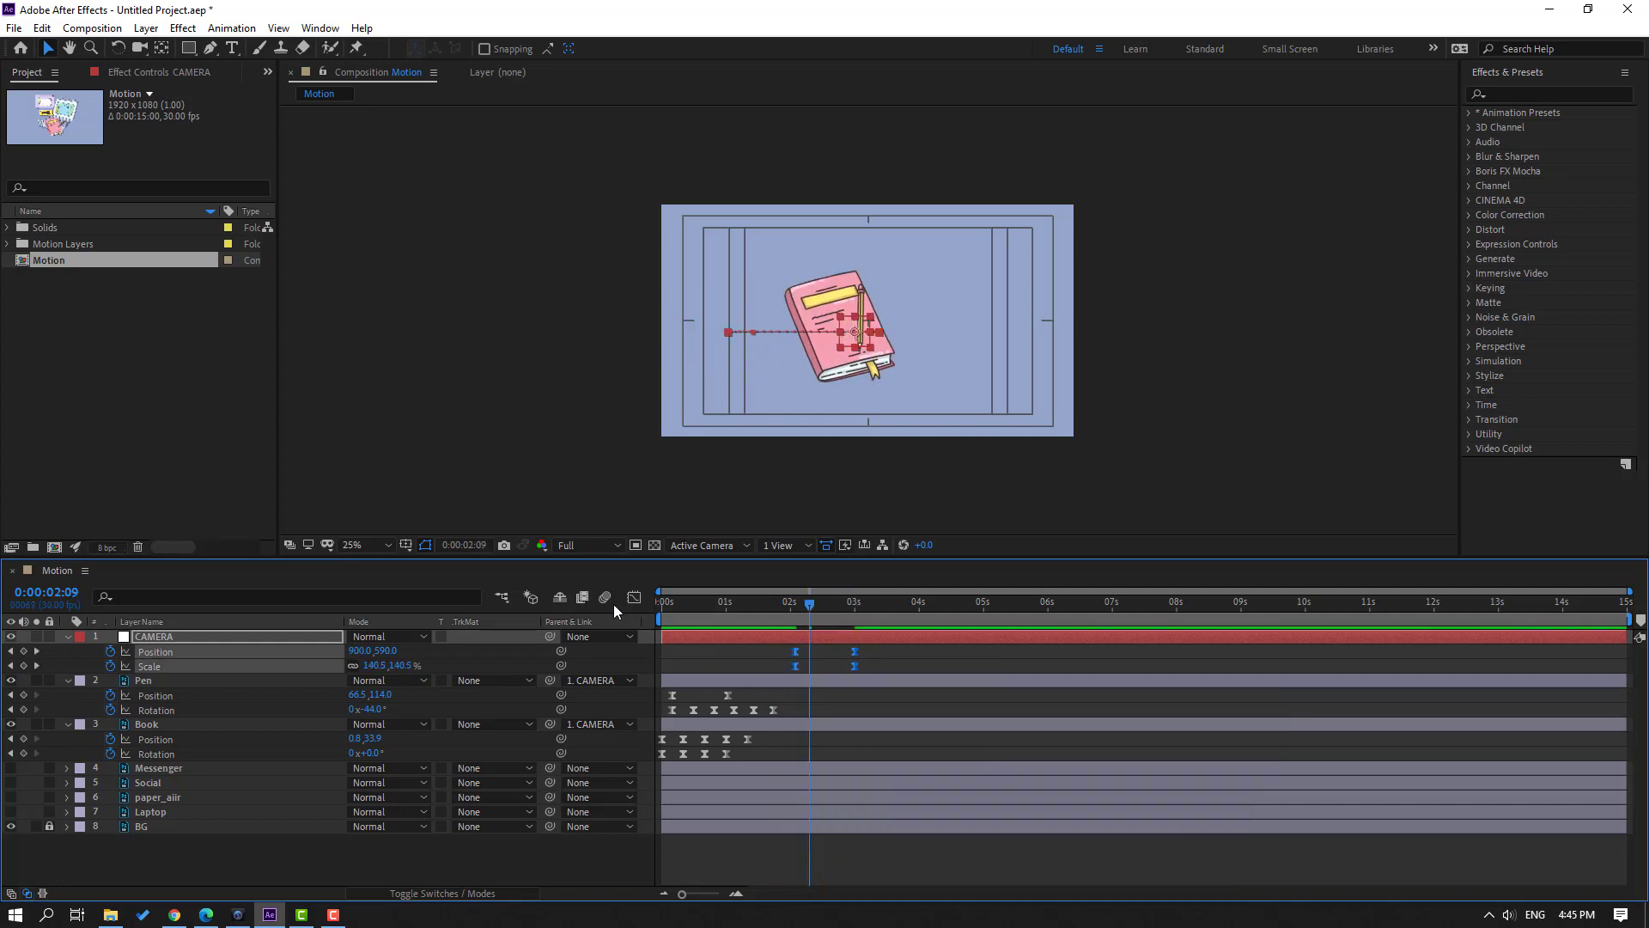
- Shape the CAMERA null's Position and Scale speed graph to peak early with a long ease-out, and preview the motion
left_click(634, 596)
key("equal")
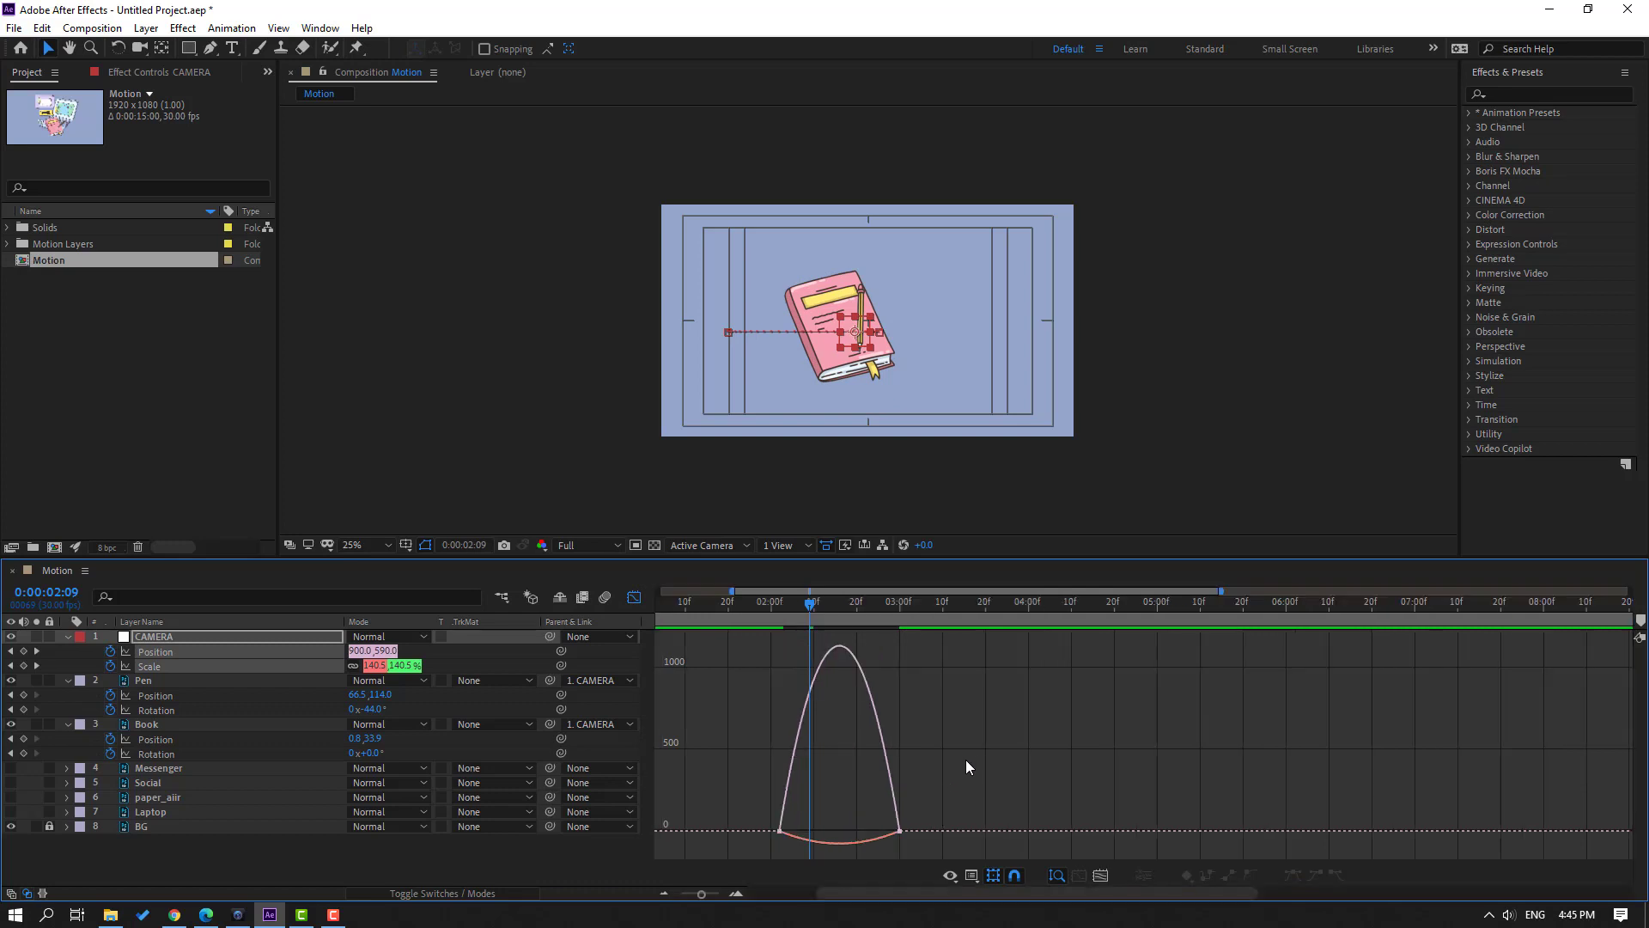
left_click_drag(881, 833, 853, 832)
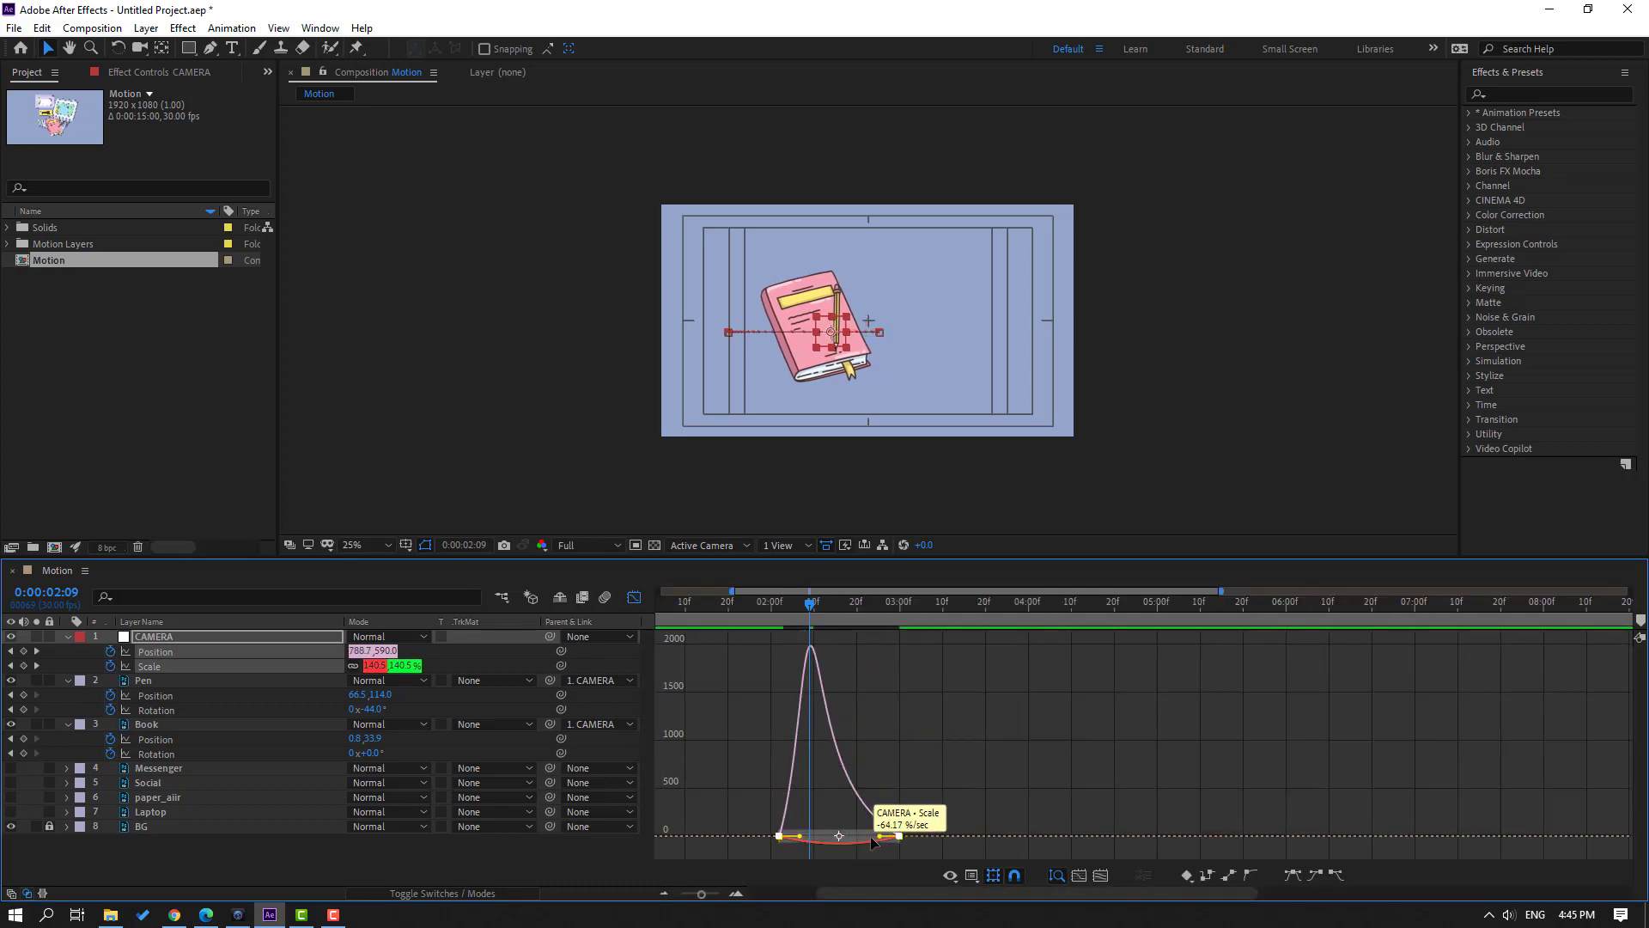
key("minus")
key("space")
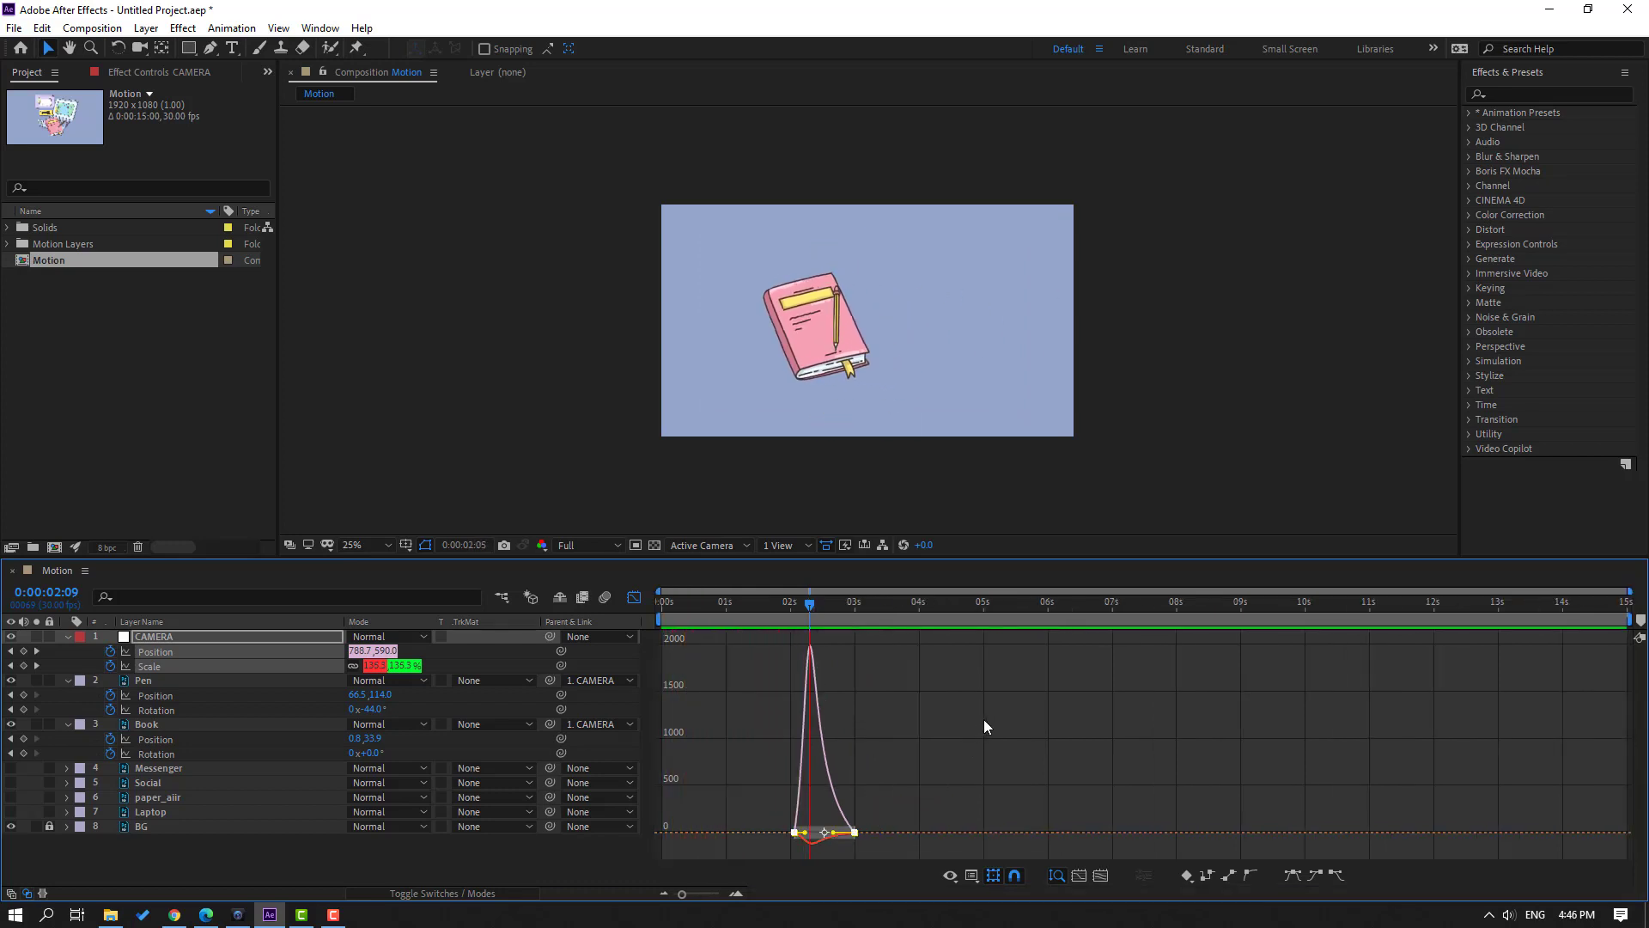
key("space")
left_click(633, 598)
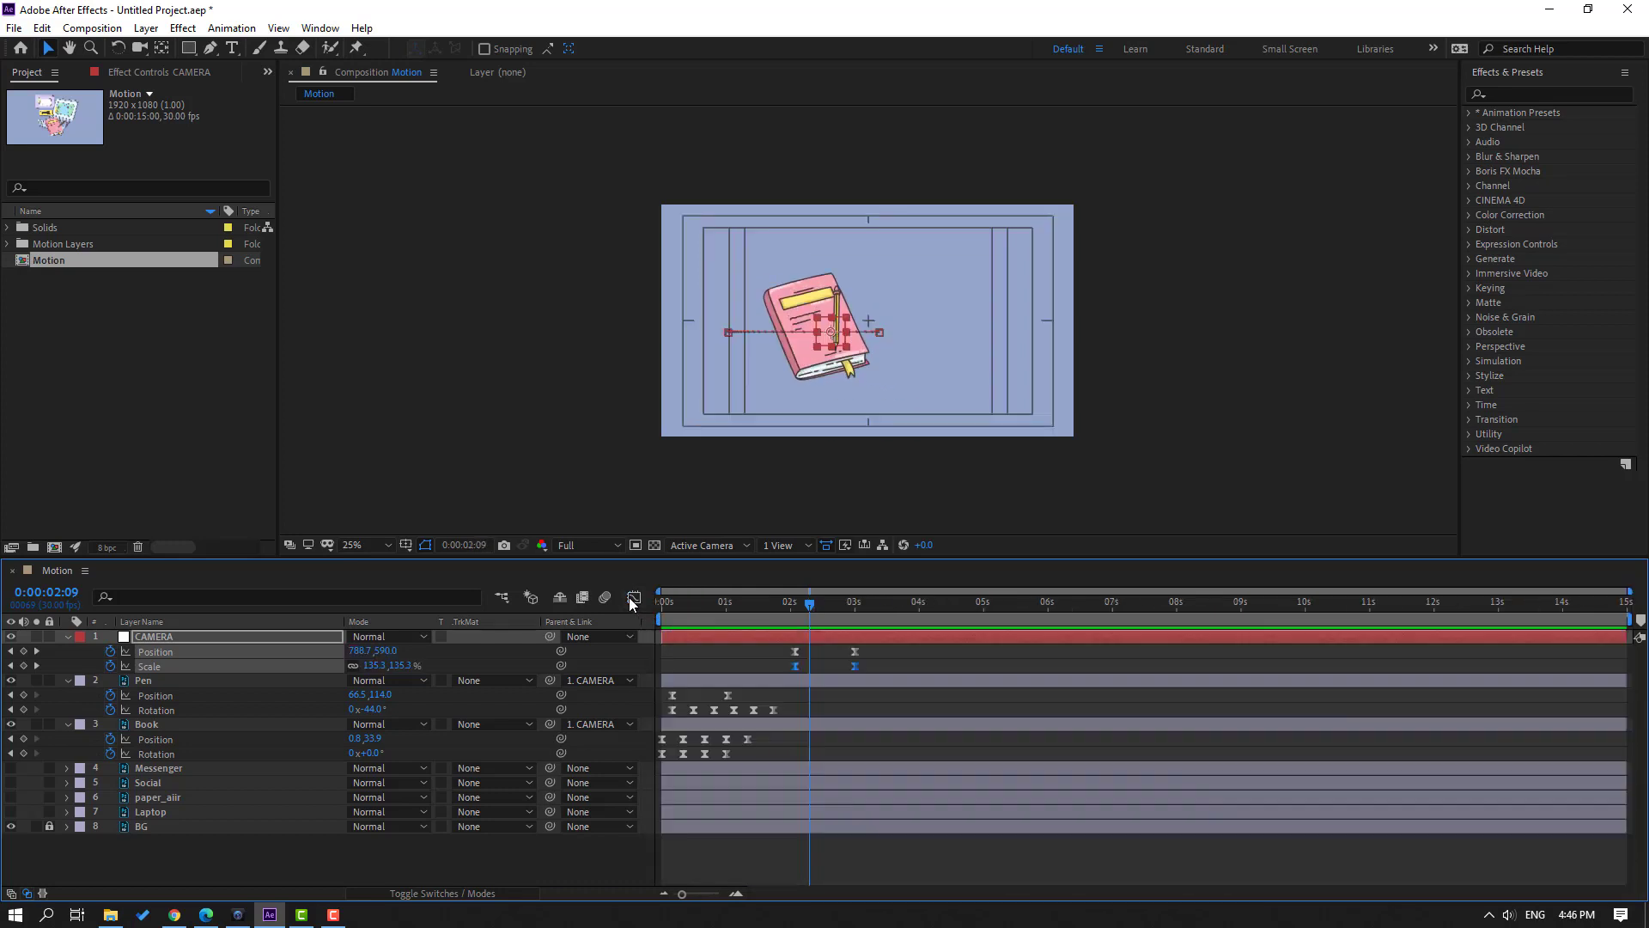
- Shift all of the CAMERA null's Position and Scale keyframes earlier, starting at about 0:00:01:13, previewing the timing along the way
left_click_drag(872, 645, 757, 665)
left_click(749, 603)
key("space")
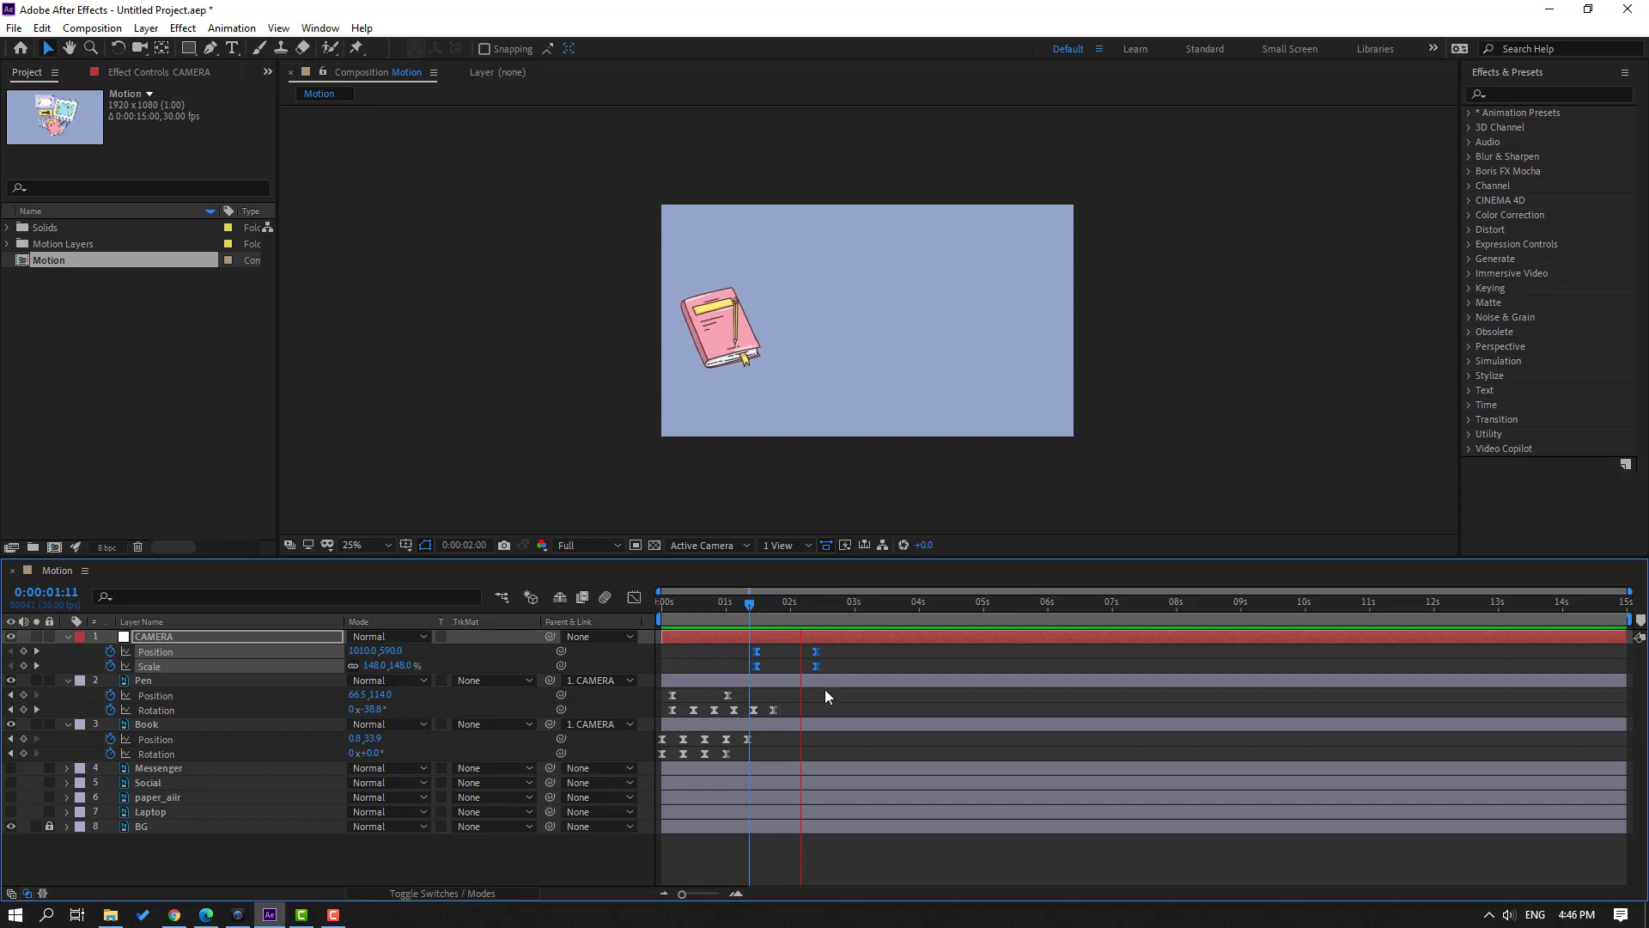
key("space")
left_click_drag(755, 666, 751, 667)
key("space")
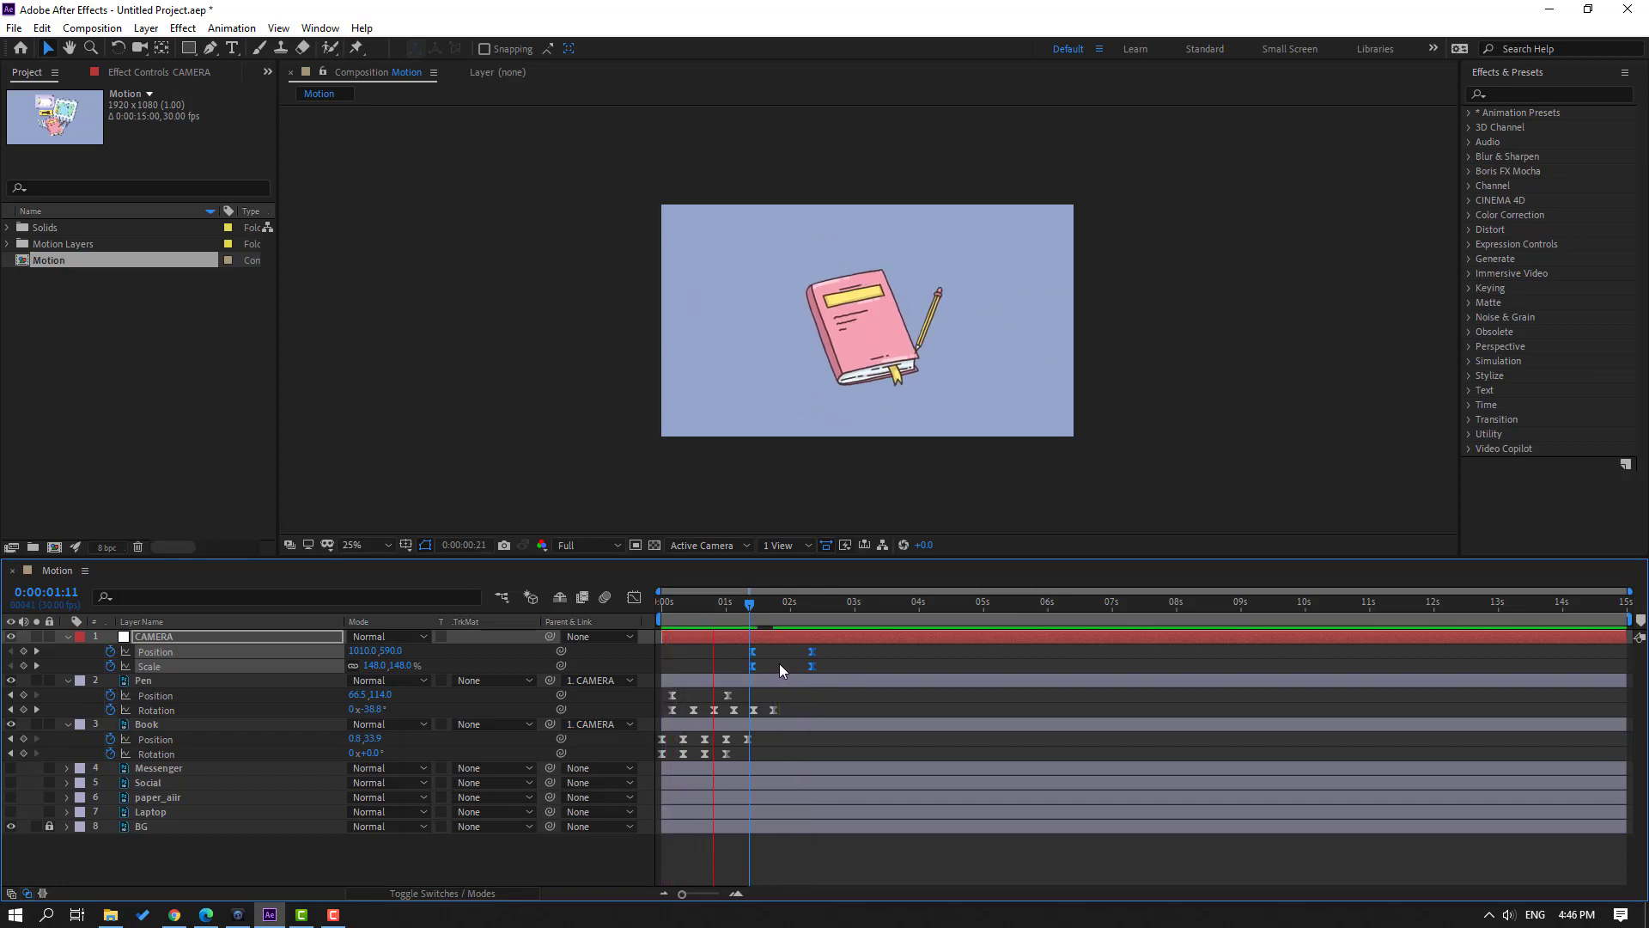
- Keyframe the CAMERA null's Rotation at 0° at 0:00:01:13, -14° at 0:00:01:26 and 4° at about 0:00:02:11
mouse_move(761, 607)
left_mouse_down()
mouse_move(778, 605)
mouse_move(753, 607)
left_mouse_up()
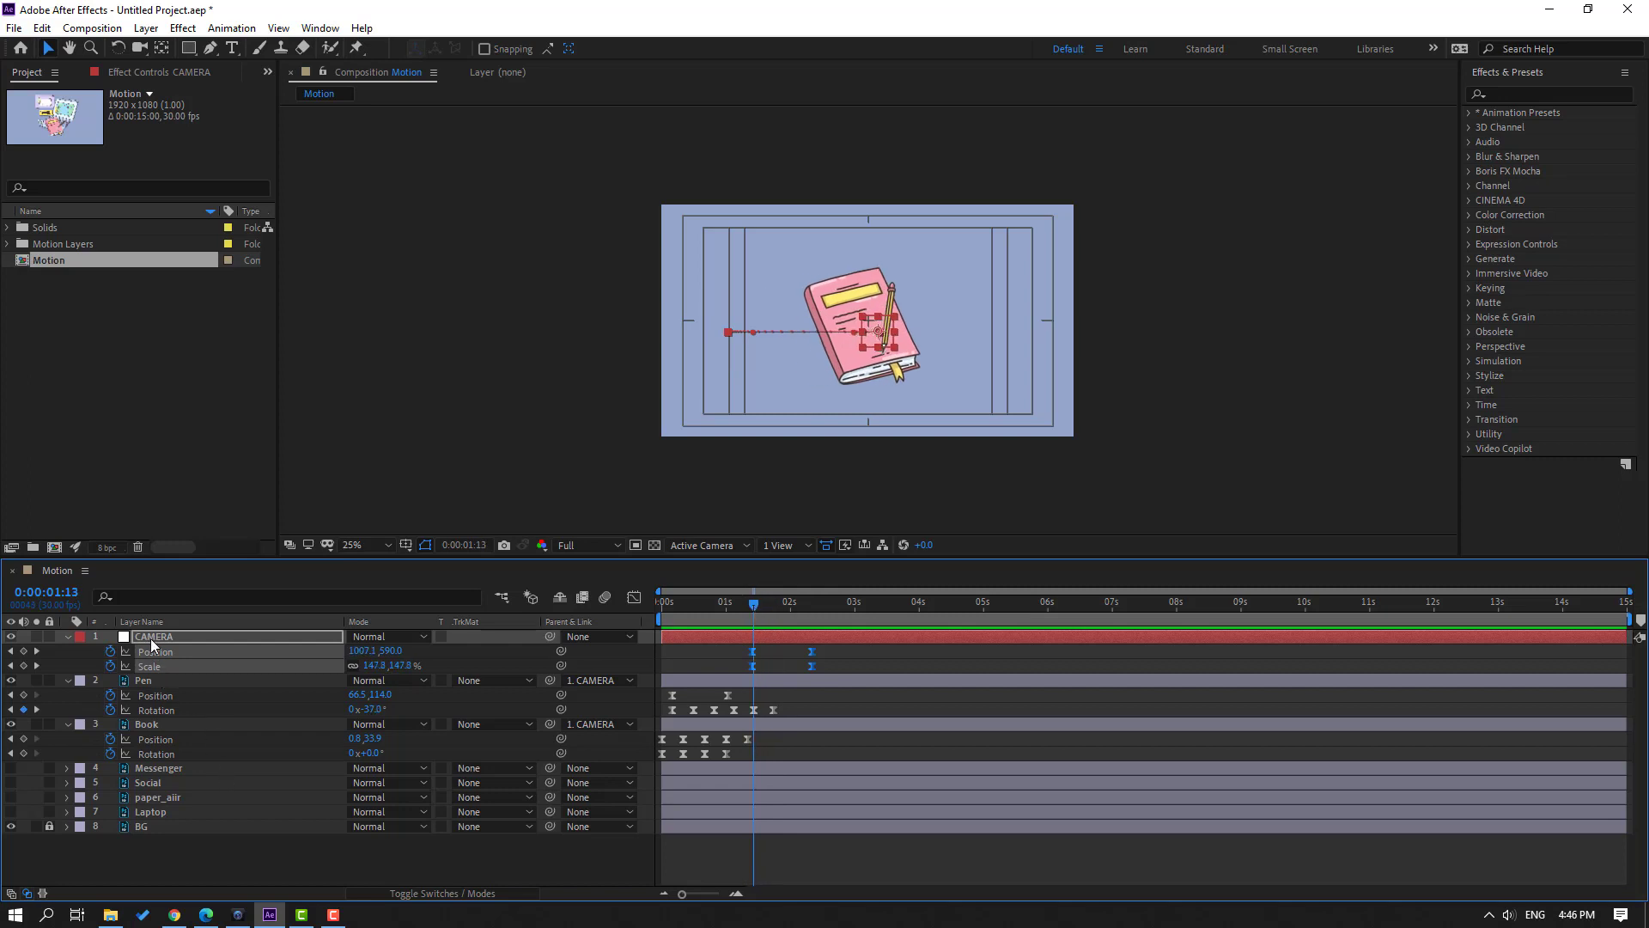
key("alt+shift+r")
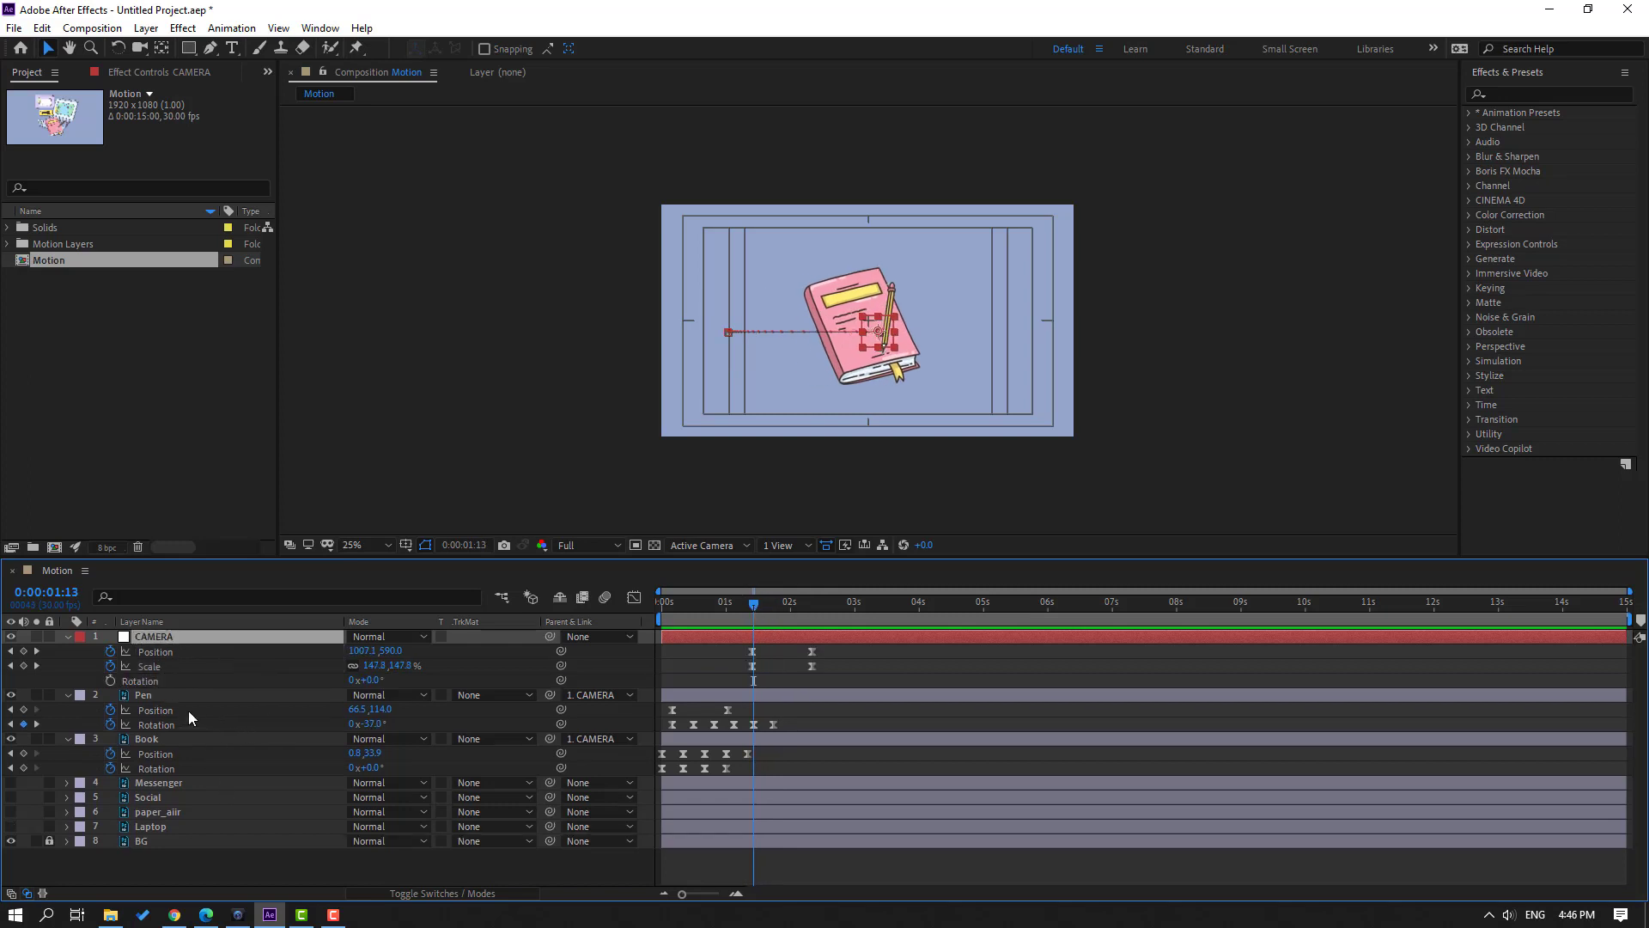
left_click(110, 681)
left_click_drag(755, 603, 785, 602)
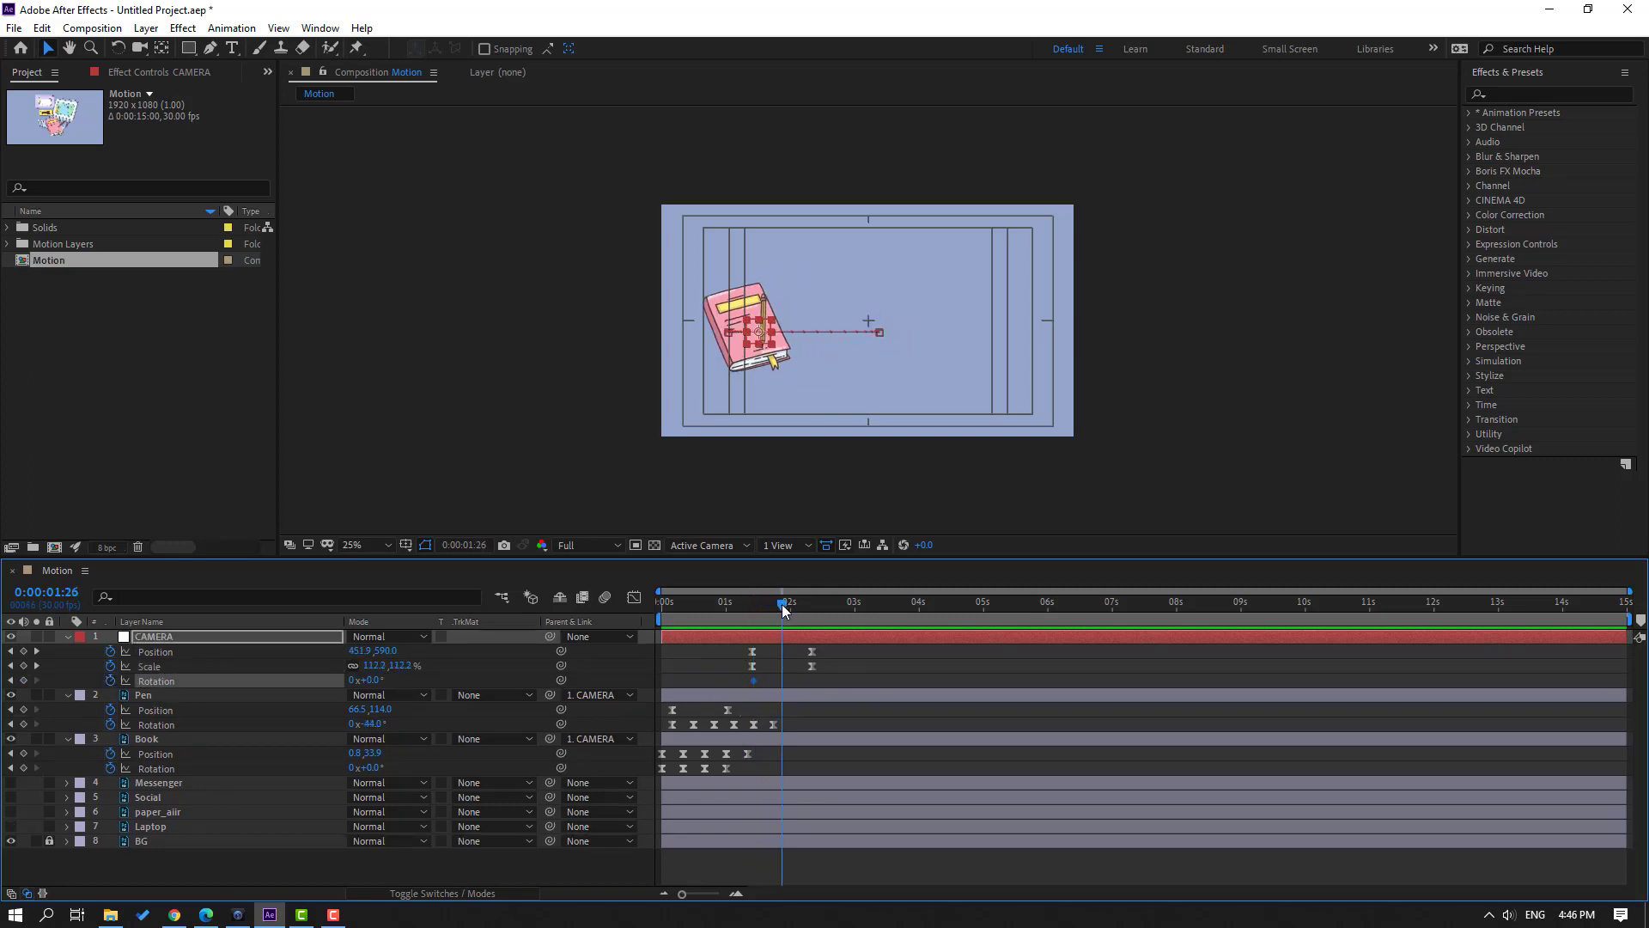
left_click_drag(372, 683, 361, 683)
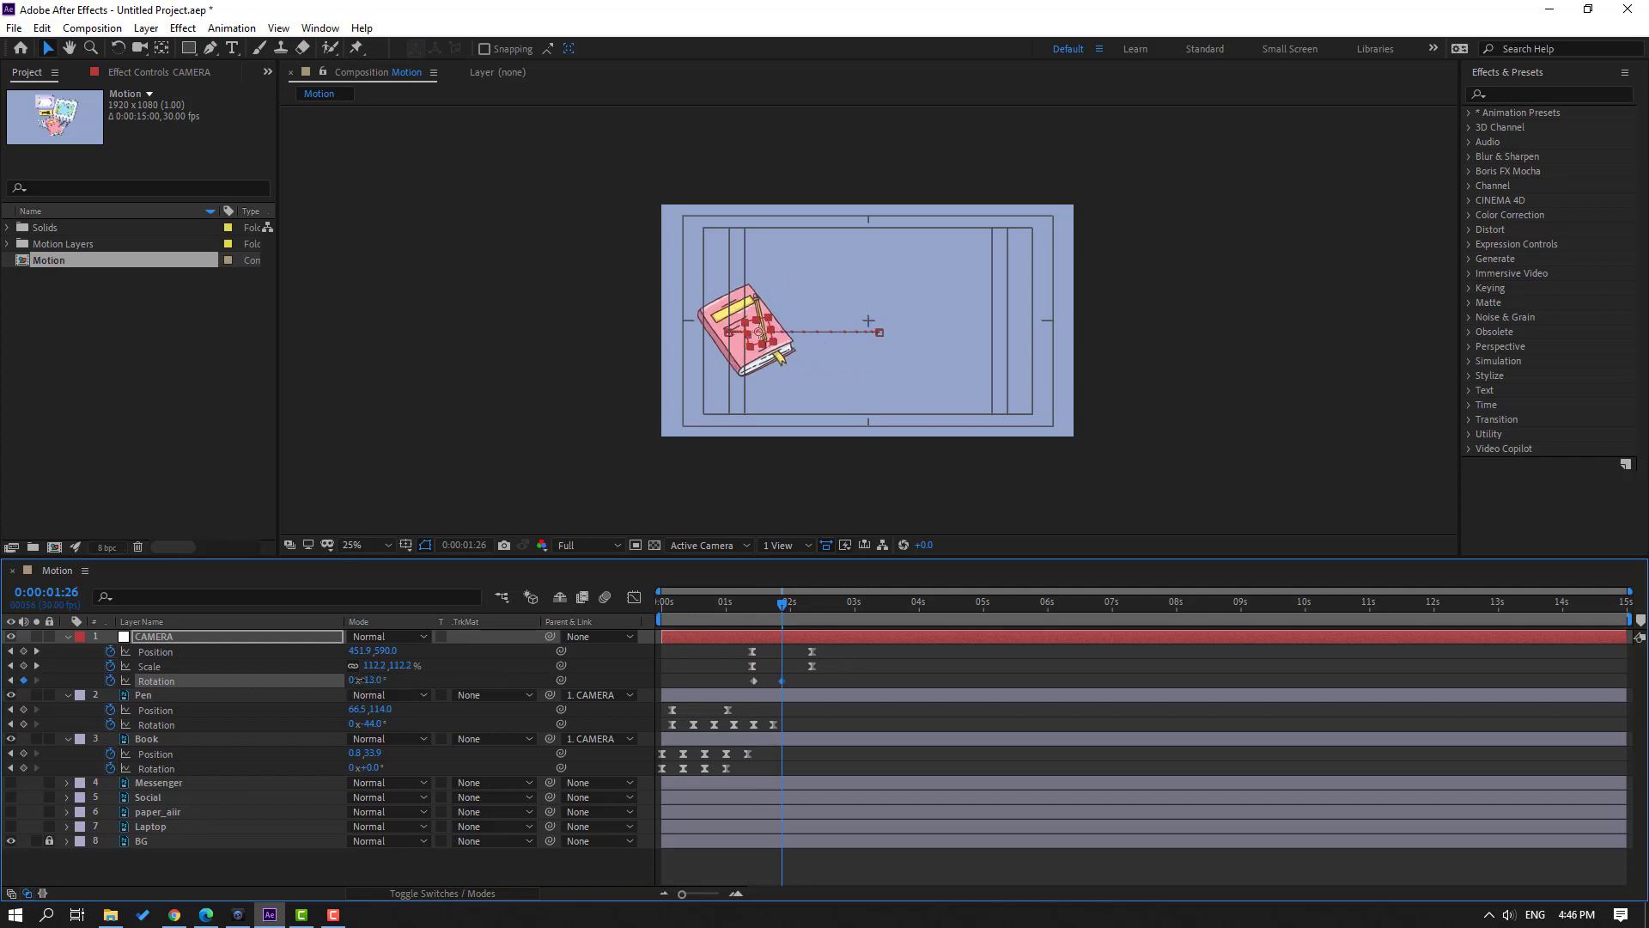
left_click(805, 602)
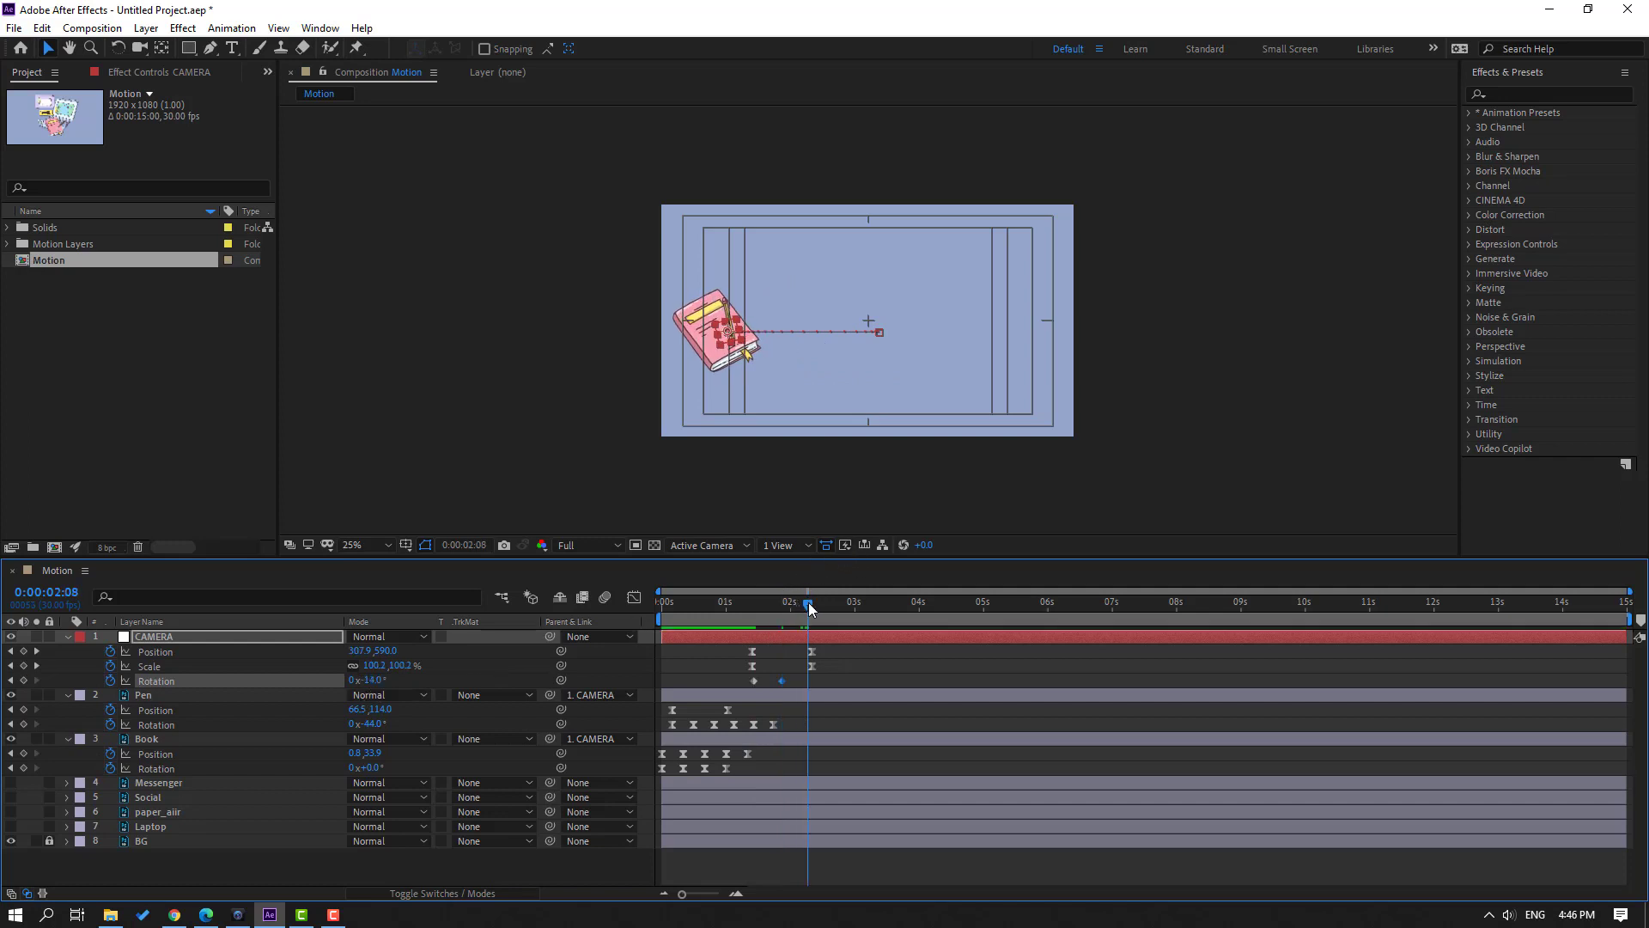
left_click_drag(375, 681, 390, 681)
- Apply Easy Ease to the CAMERA null's three Rotation keyframes and preview the swing
left_click_drag(809, 682, 751, 684)
right_click(755, 681)
mouse_move(940, 670)
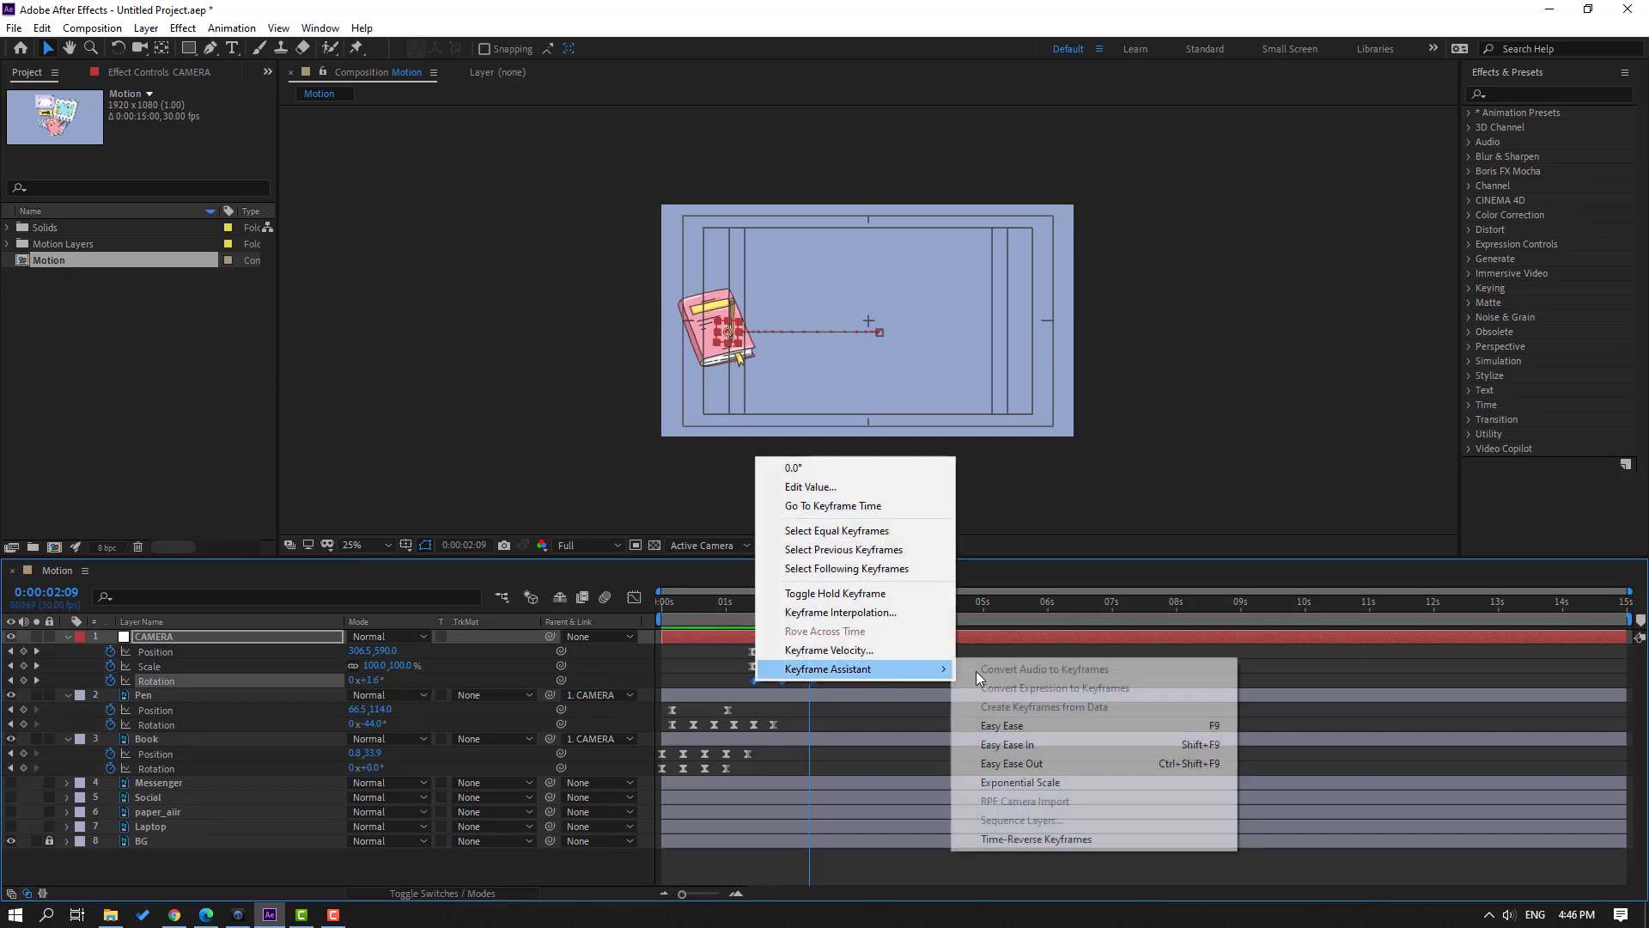
left_click(1002, 726)
key("space")
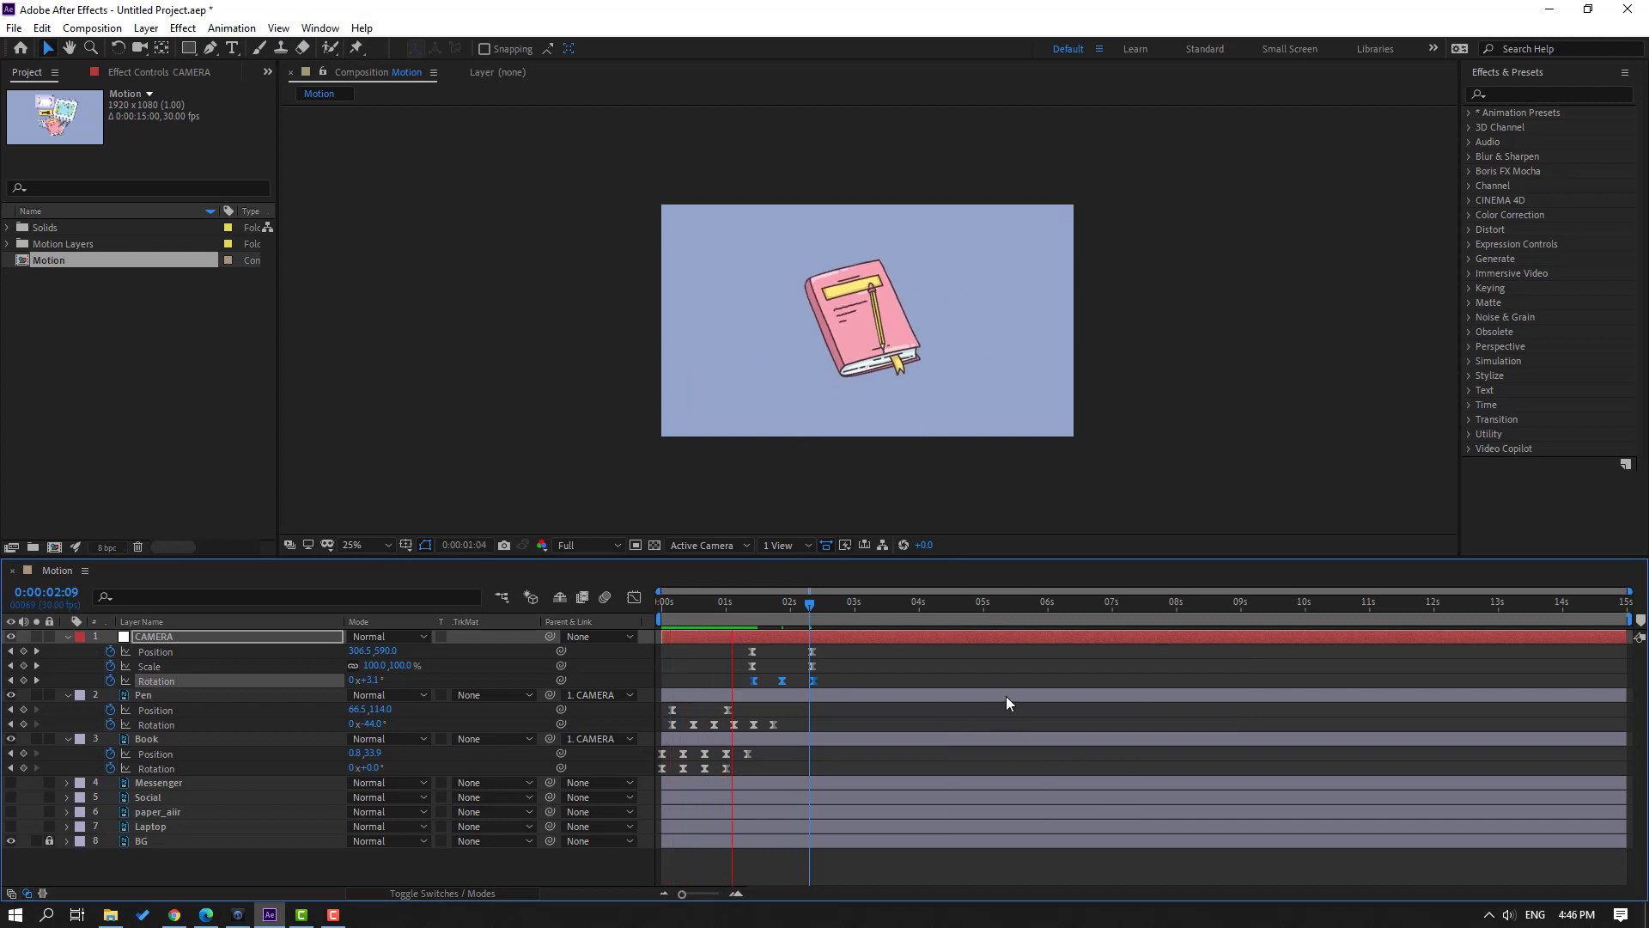
key("space")
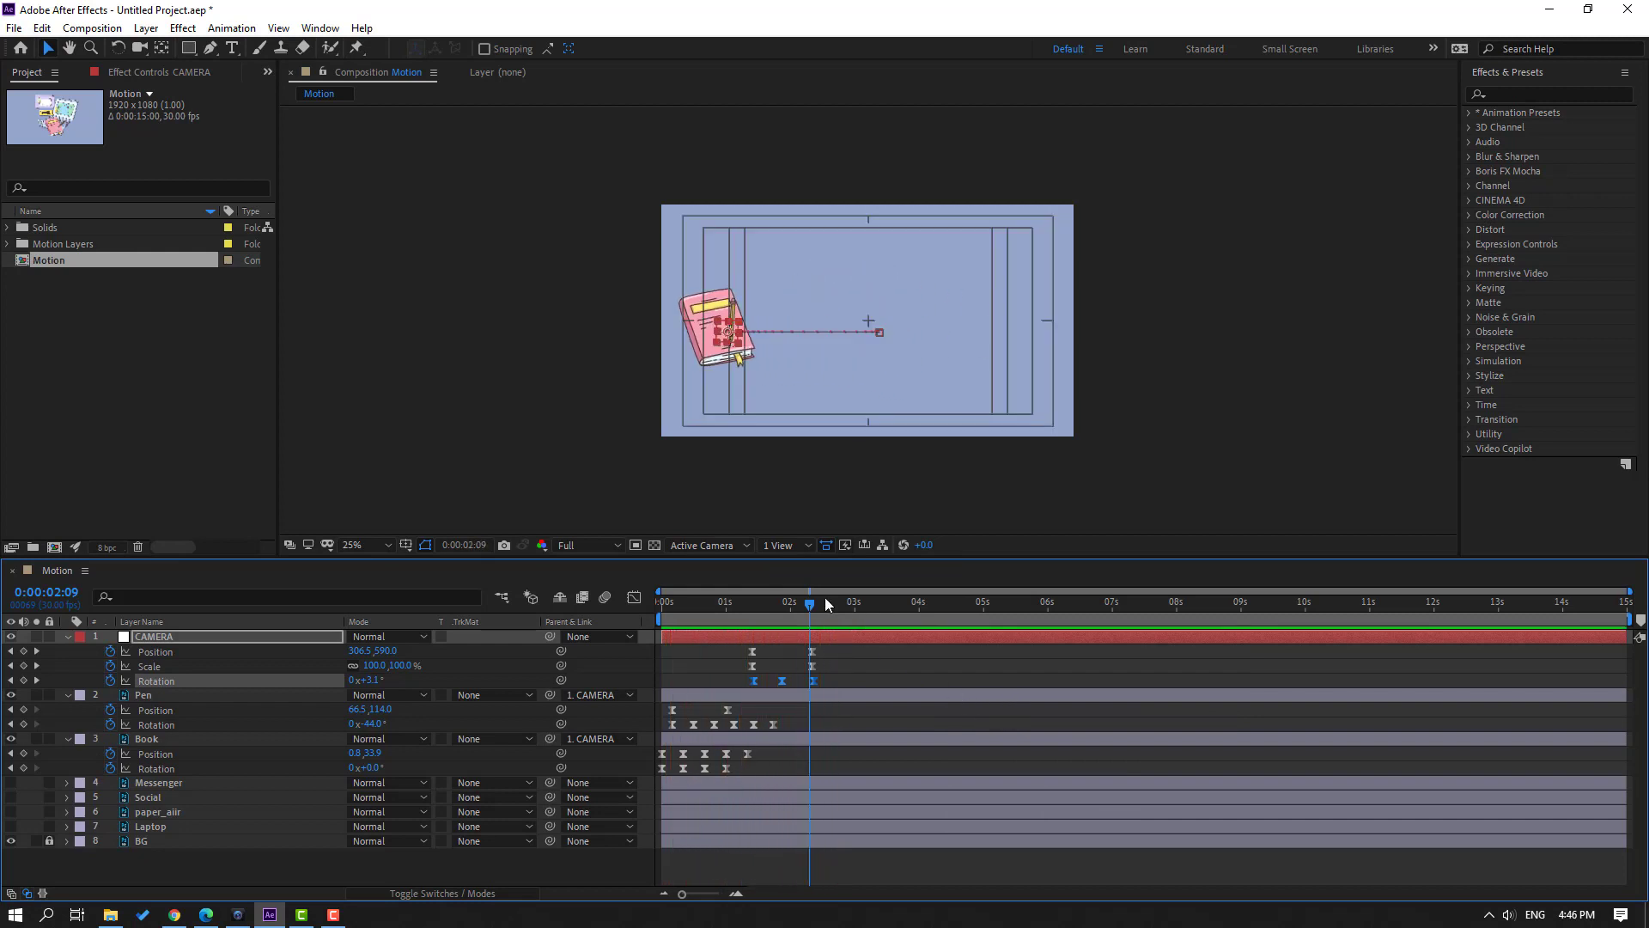
- Set the CAMERA null's Rotation to 12° at 0:00:02:11, and add Rotation keyframes of 4° at 0:00:02:24 and 0° at 0:00:03:05
left_click(814, 604)
left_click(817, 642)
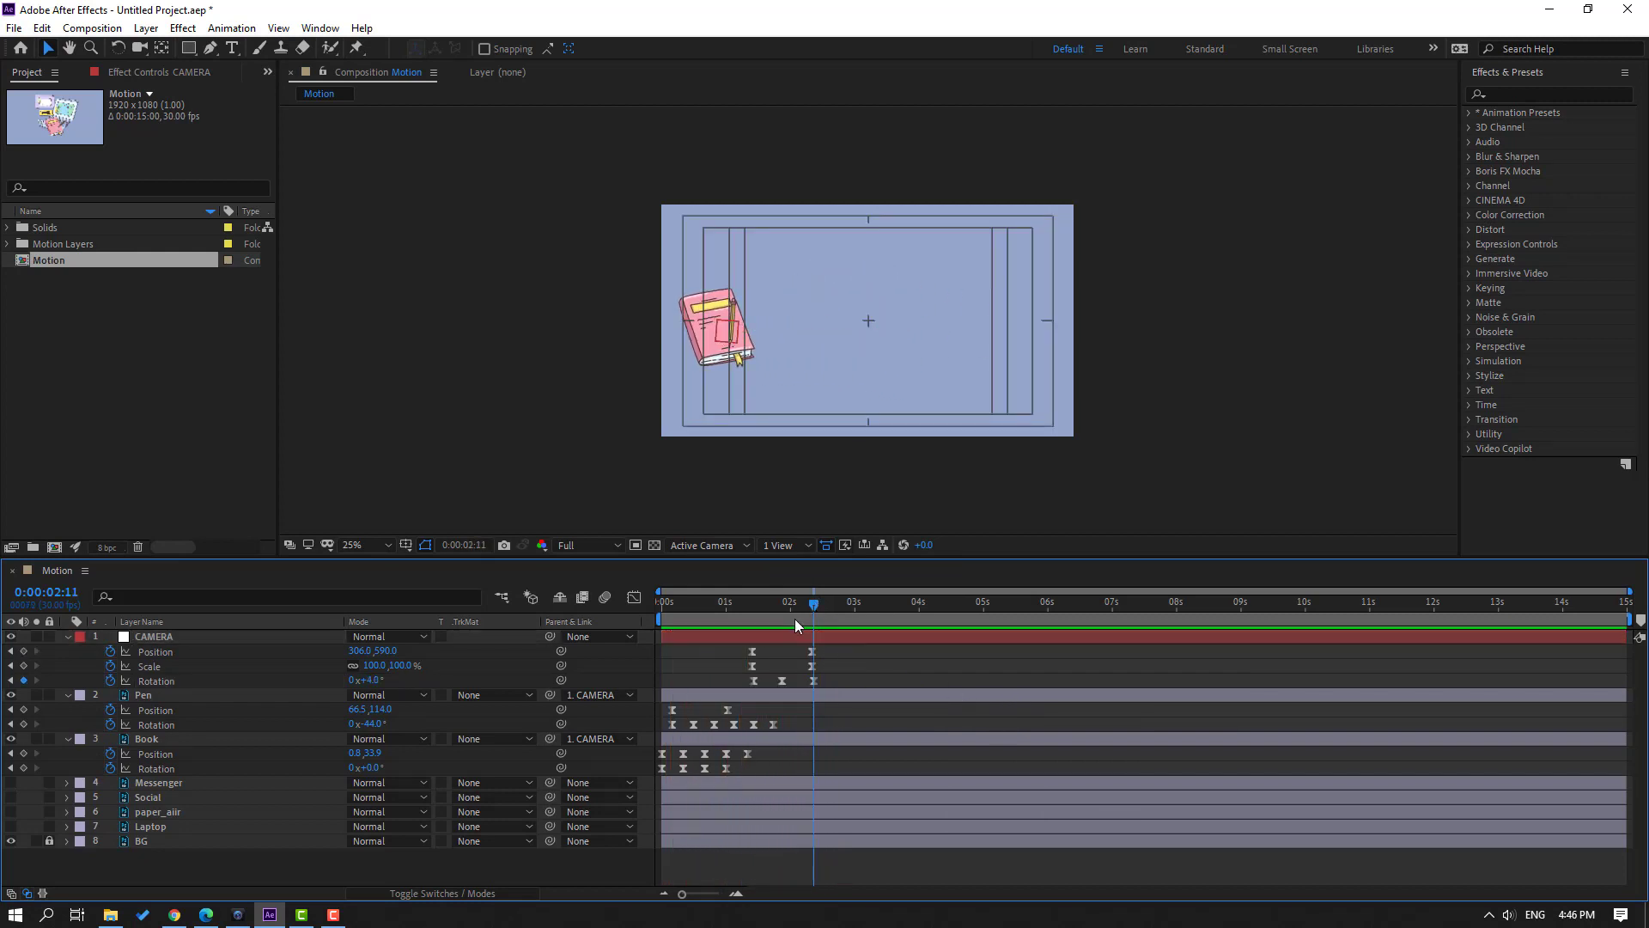
left_click_drag(766, 600, 814, 601)
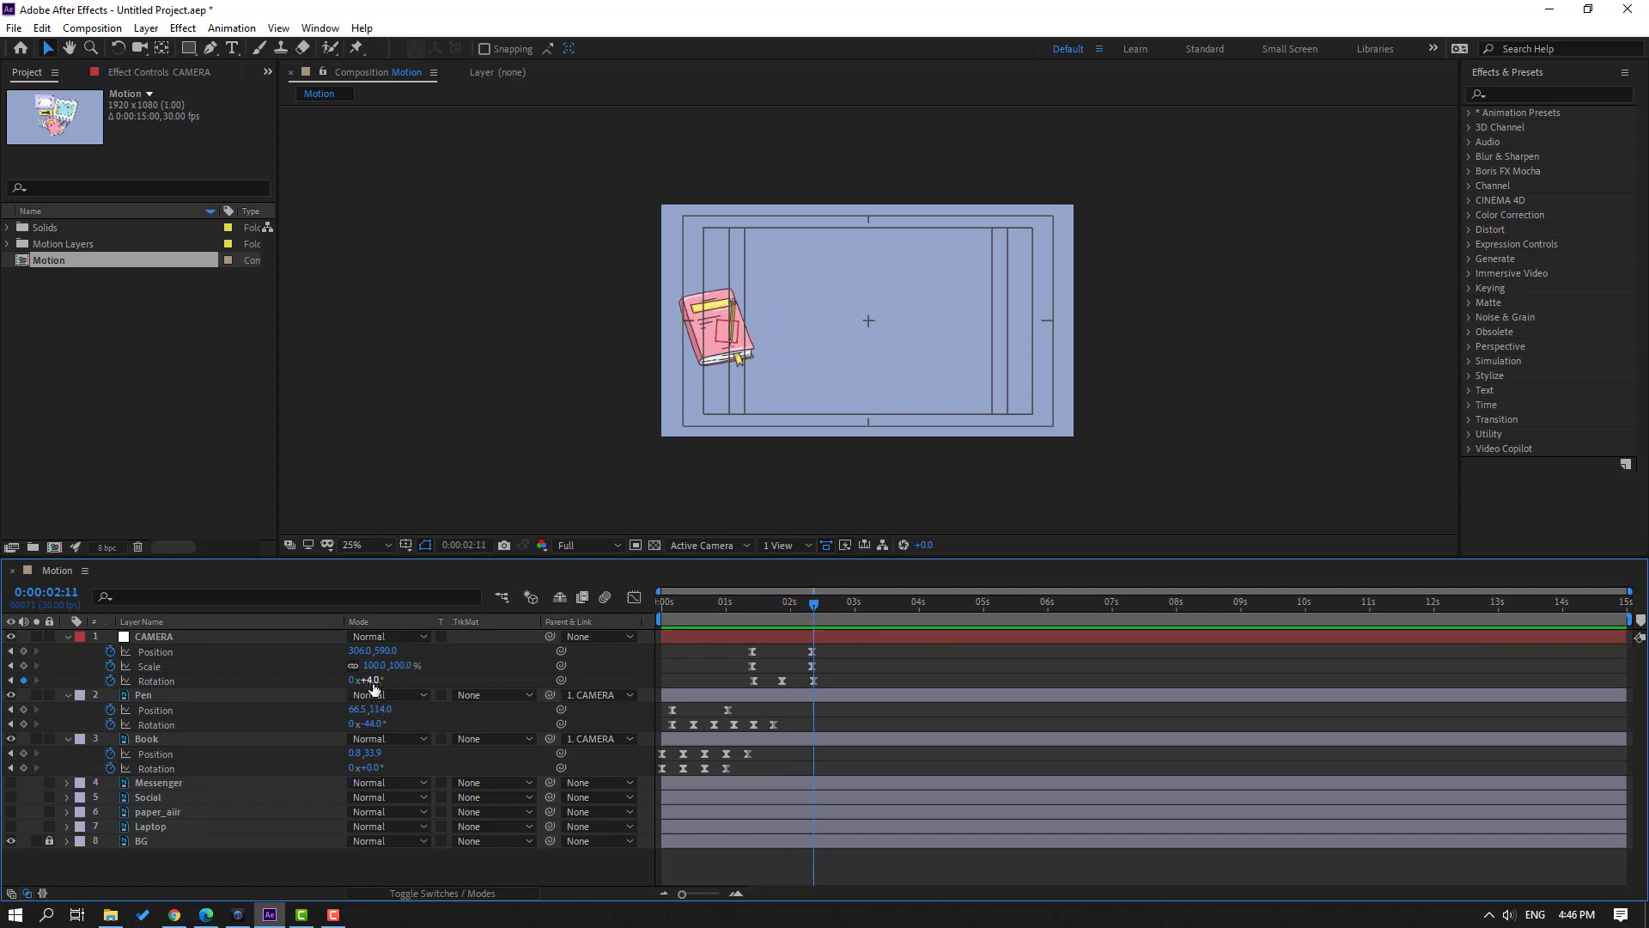
left_click_drag(372, 680, 379, 680)
left_click(826, 602)
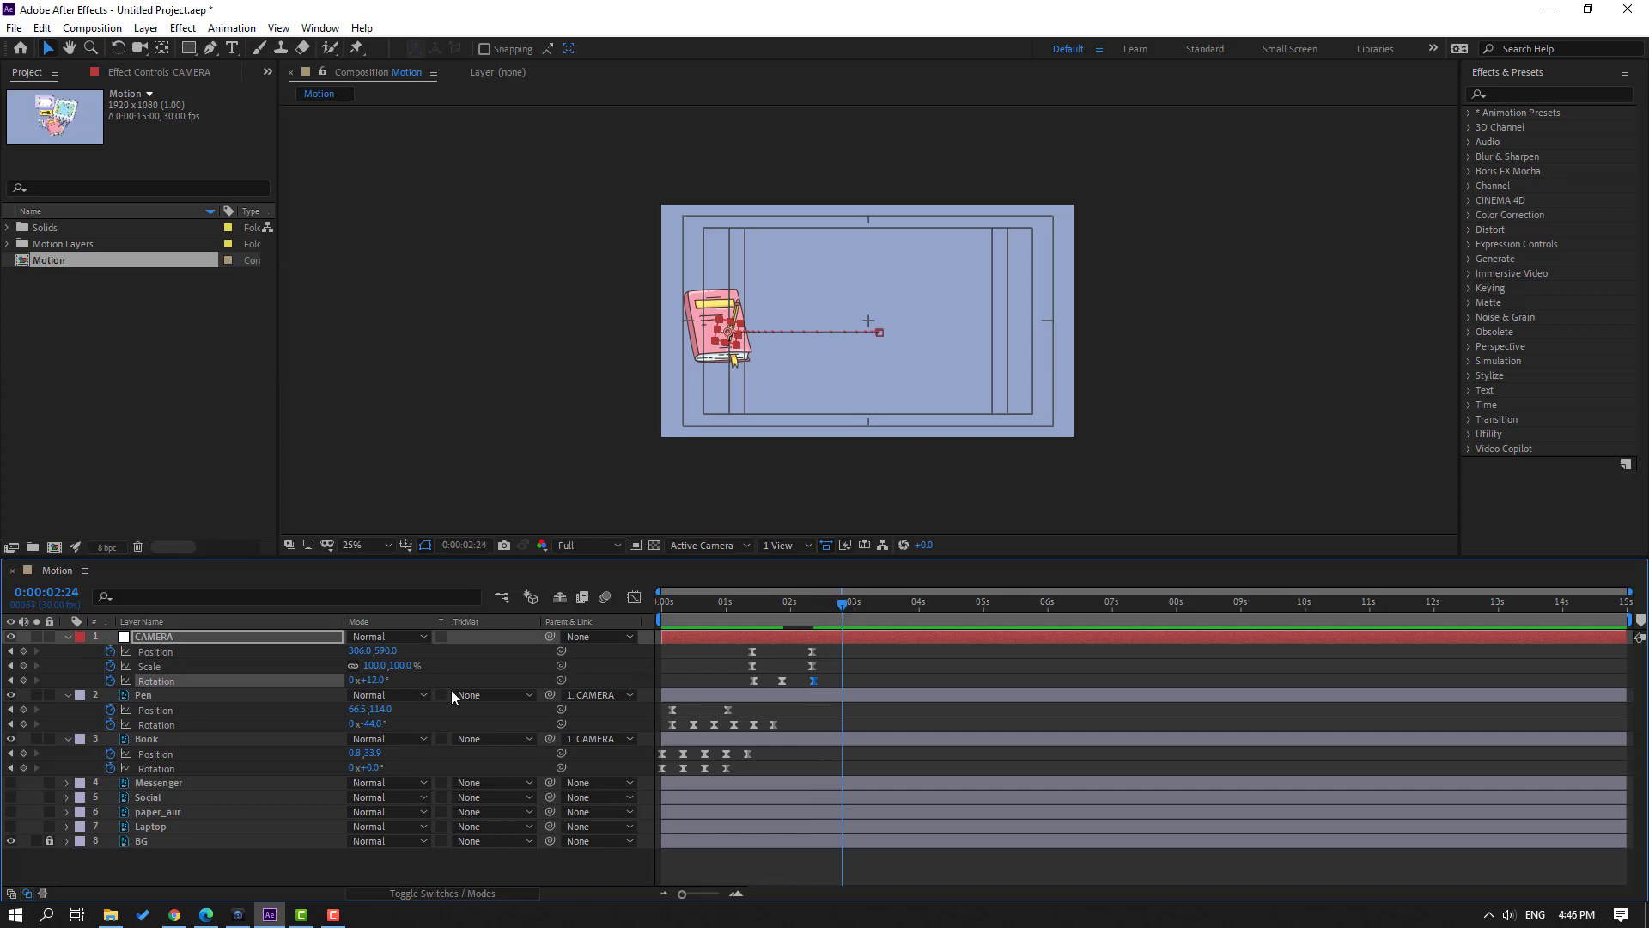
key("F2")
left_click_drag(376, 679, 368, 680)
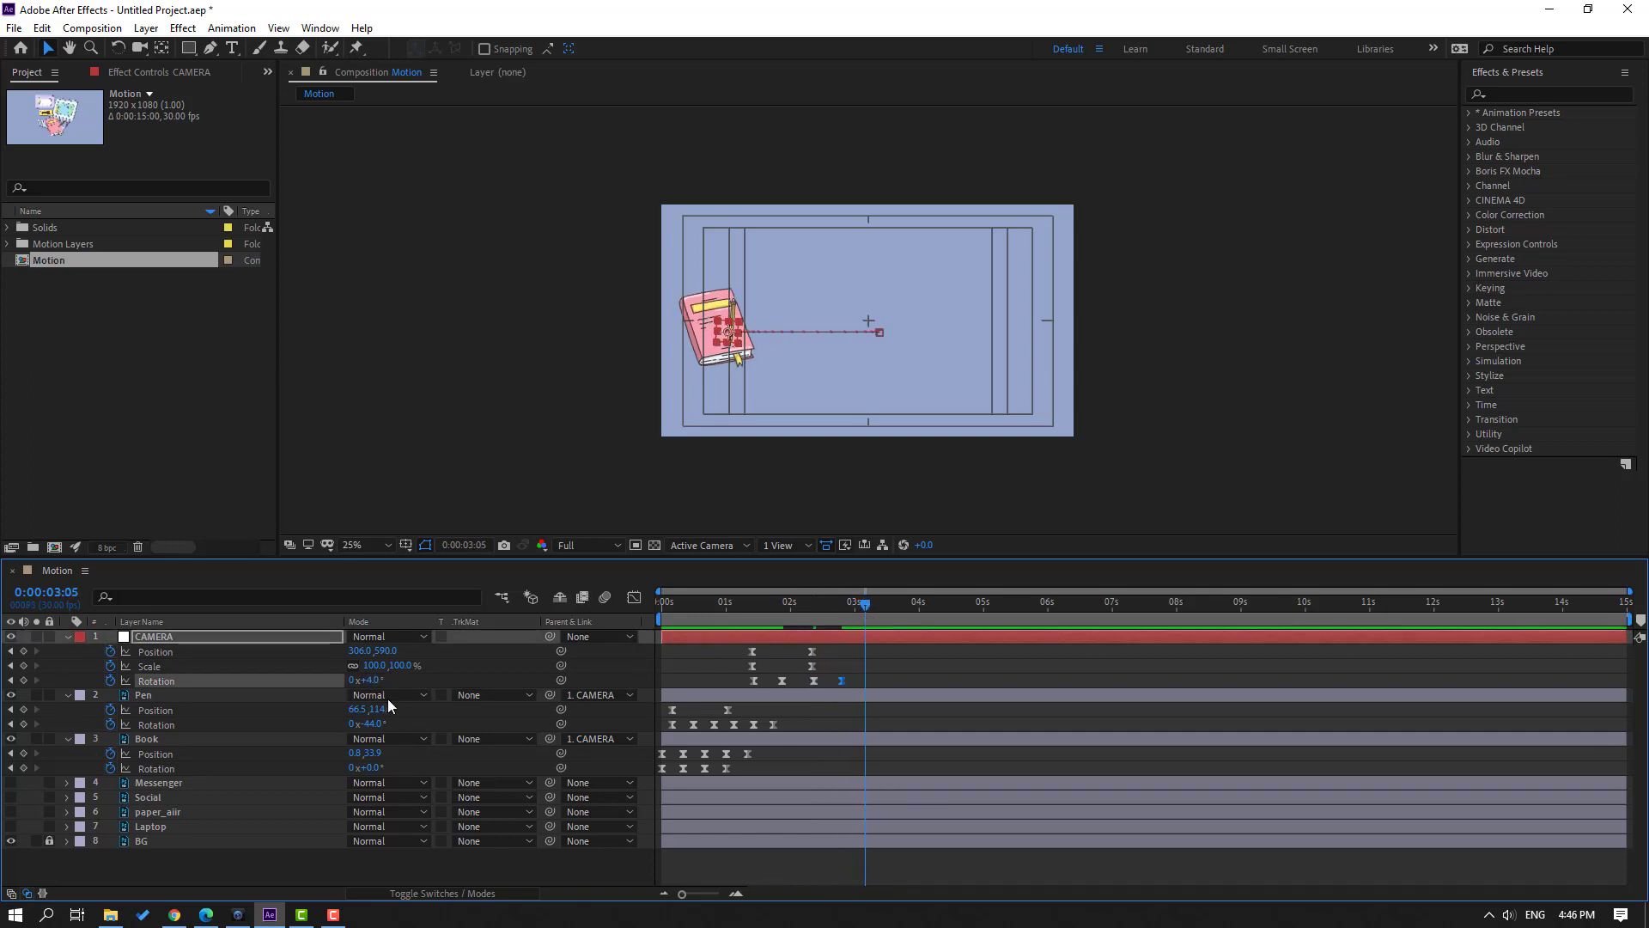
left_click_drag(374, 680, 379, 680)
- Retime the CAMERA null's last three Rotation keyframes to span about 2.3 to 2.9 seconds, previewing the settling motion between adjustments
key("space")
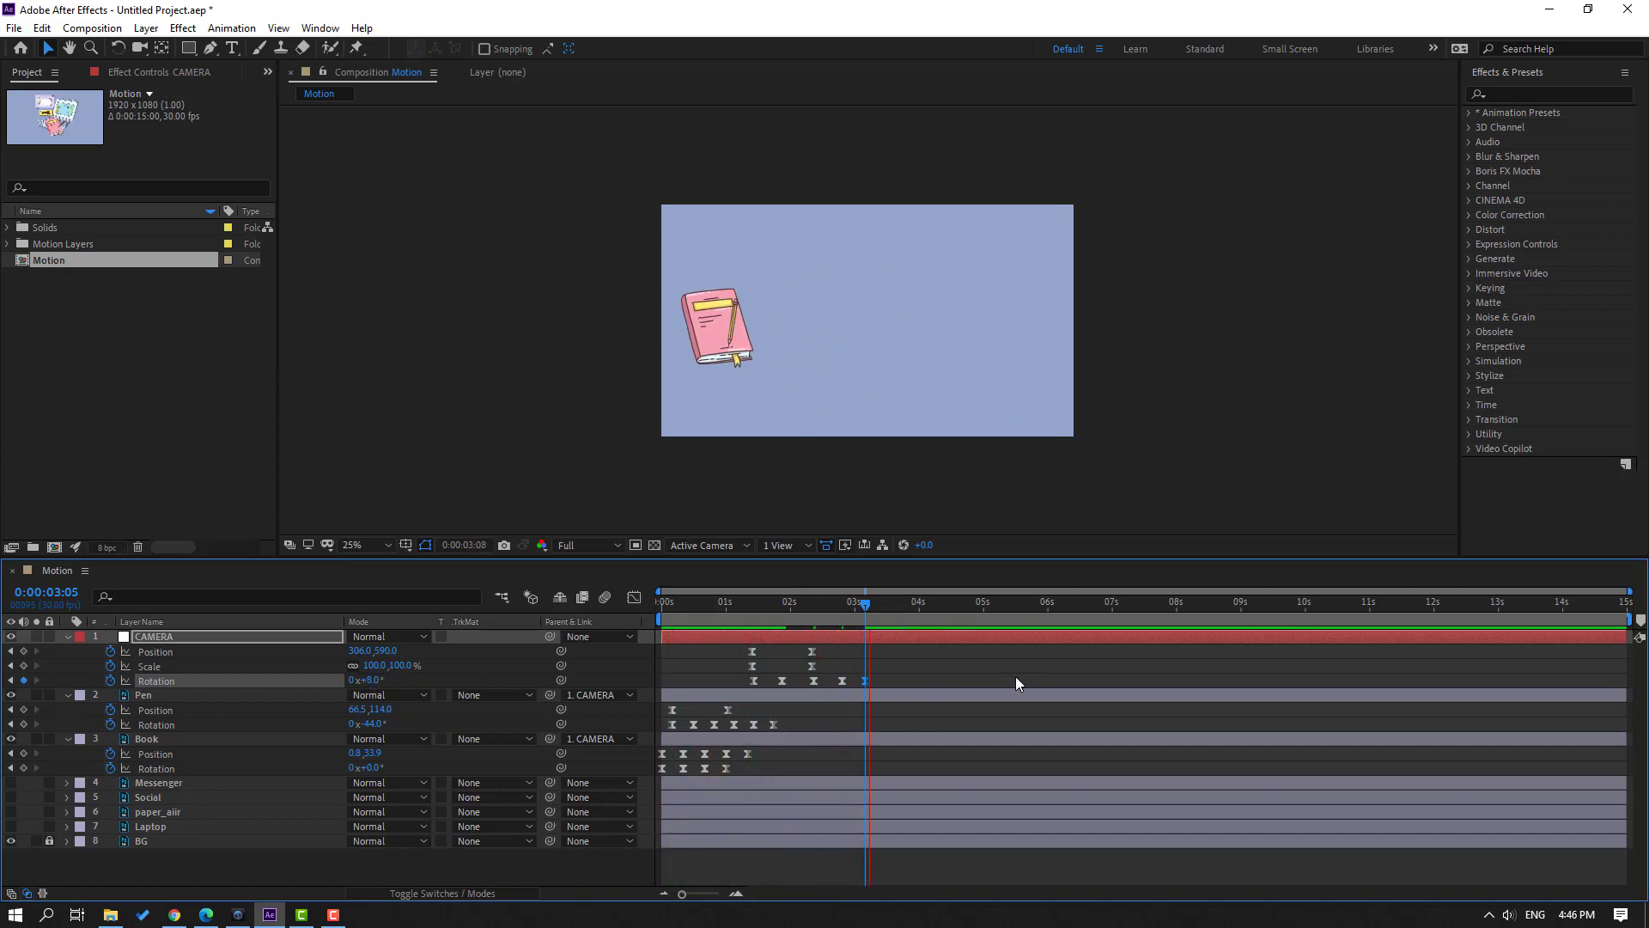
key("space")
mouse_move(883, 678)
left_mouse_down()
mouse_move(799, 683)
mouse_move(885, 683)
left_mouse_up()
key("space")
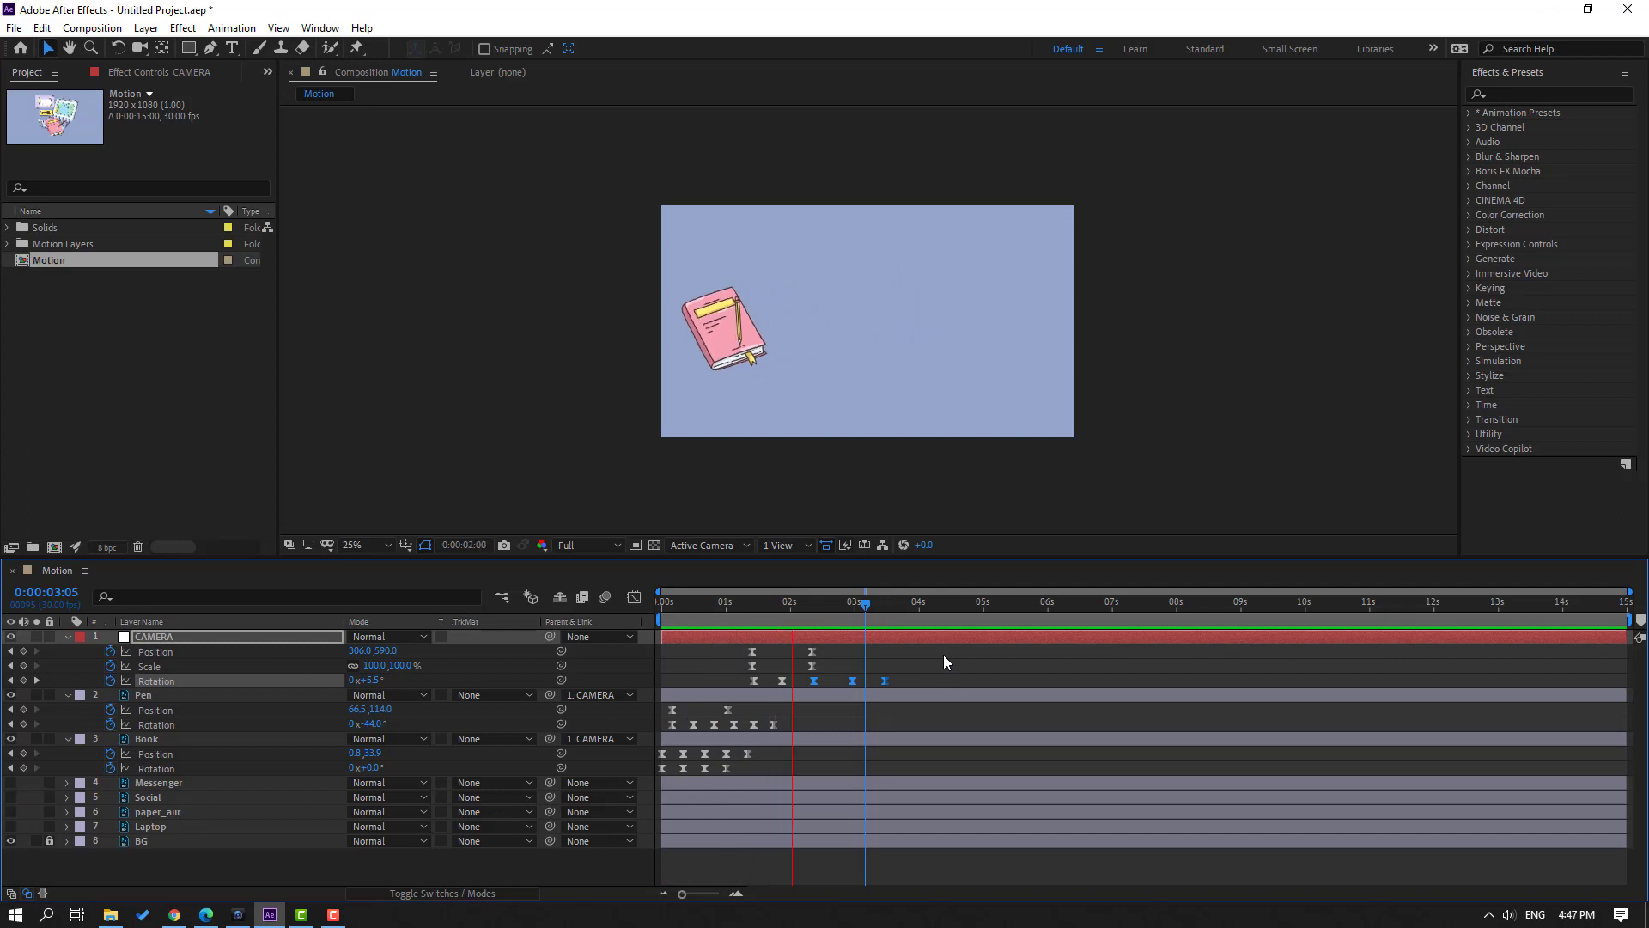
key("space")
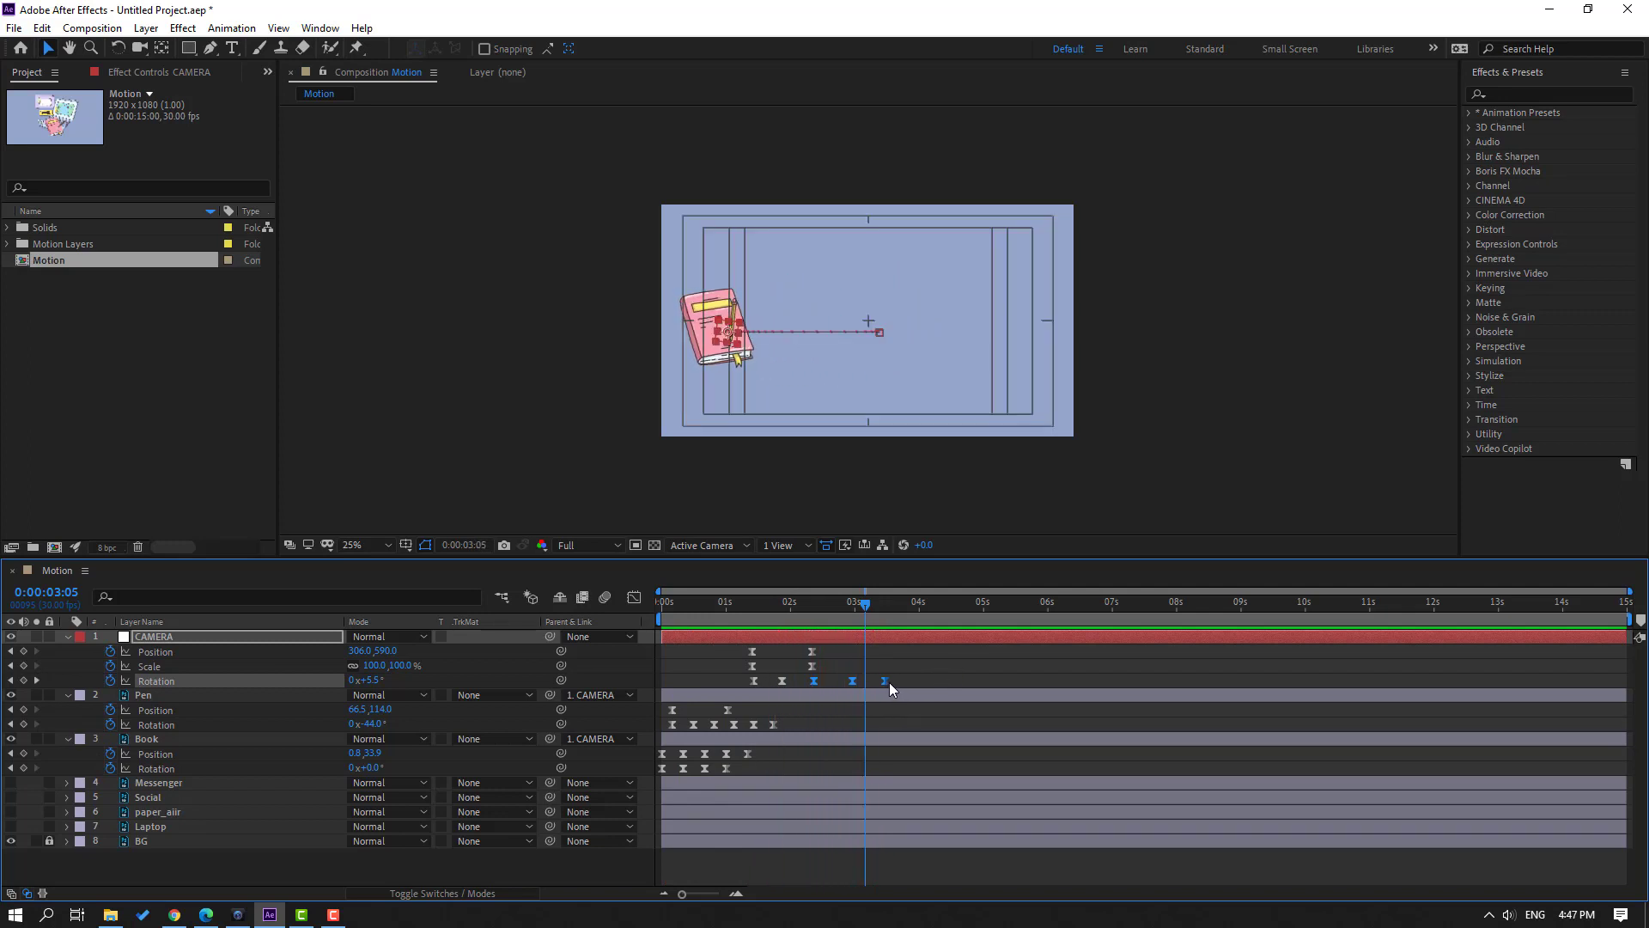
left_click_drag(853, 680, 812, 679)
key("space")
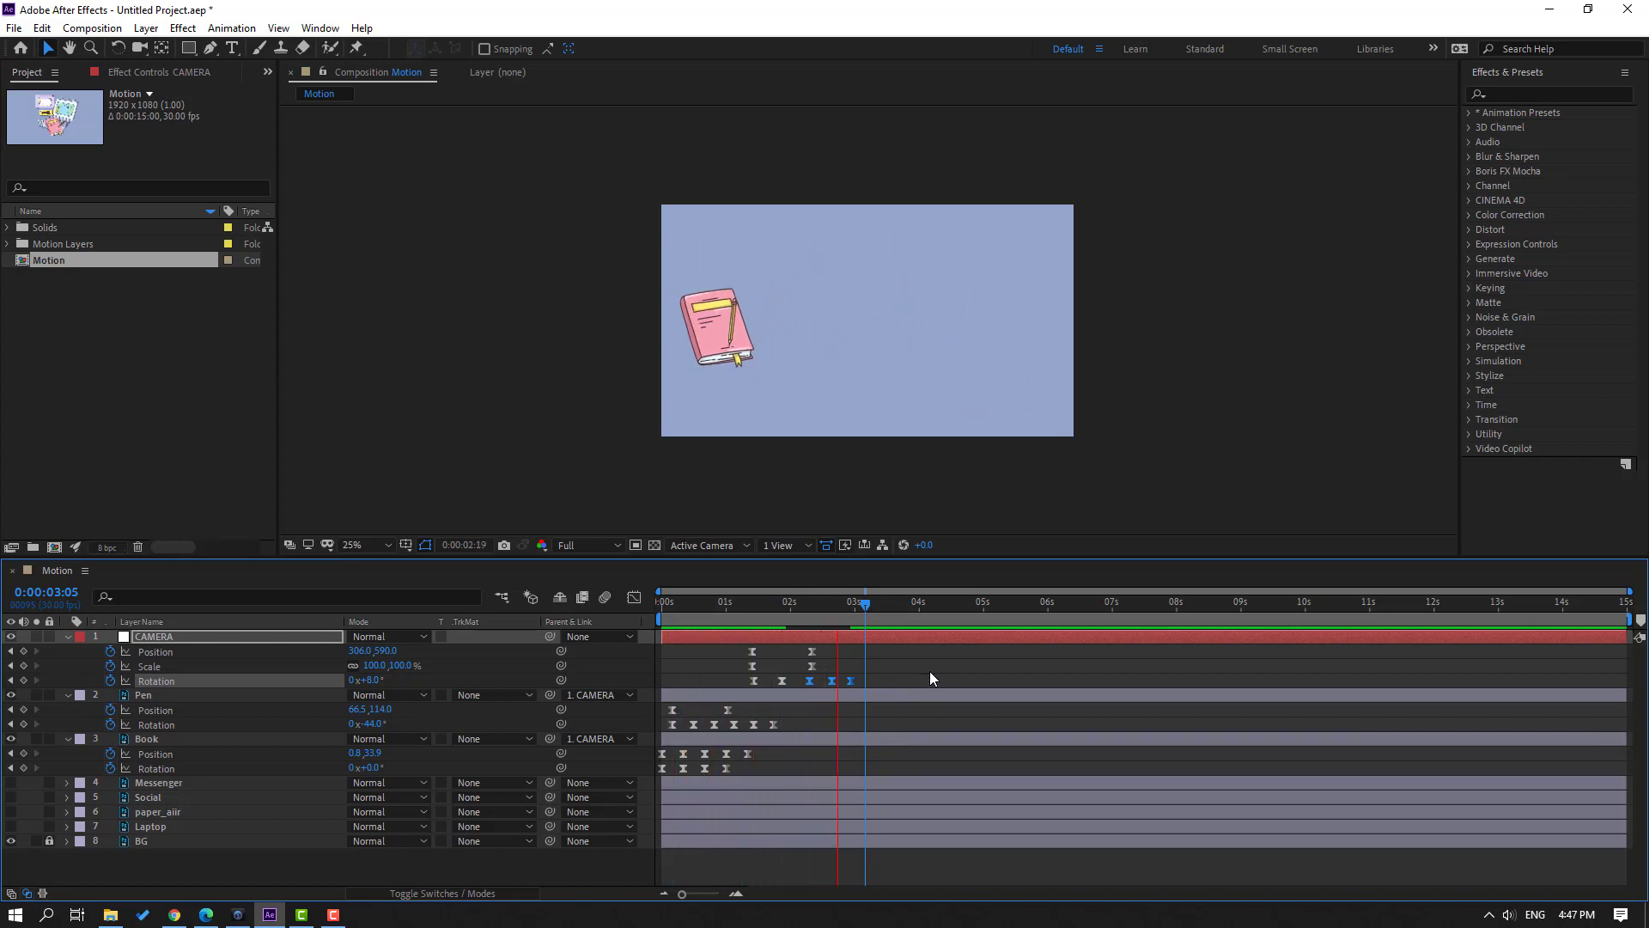
left_click(842, 612)
- Make the Laptop layer visible and move it off the canvas beyond the composition's right edge, to about 2321, 529.5
mouse_move(852, 610)
left_mouse_down()
mouse_move(684, 615)
mouse_move(885, 610)
left_mouse_up()
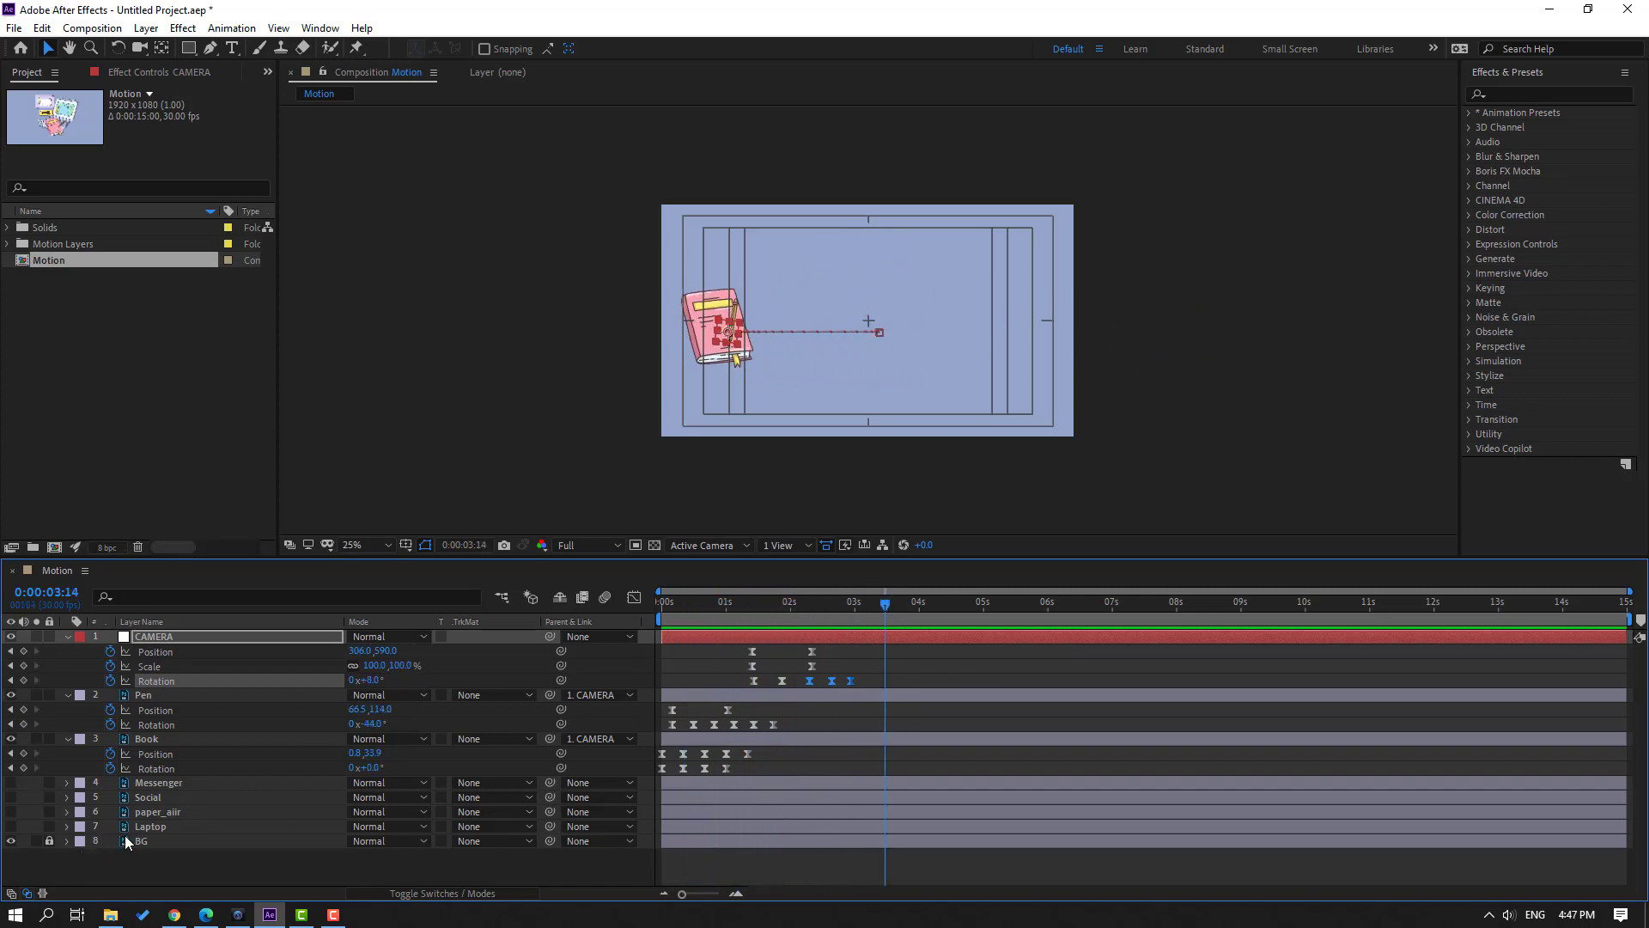
left_click(150, 830)
left_click(11, 826)
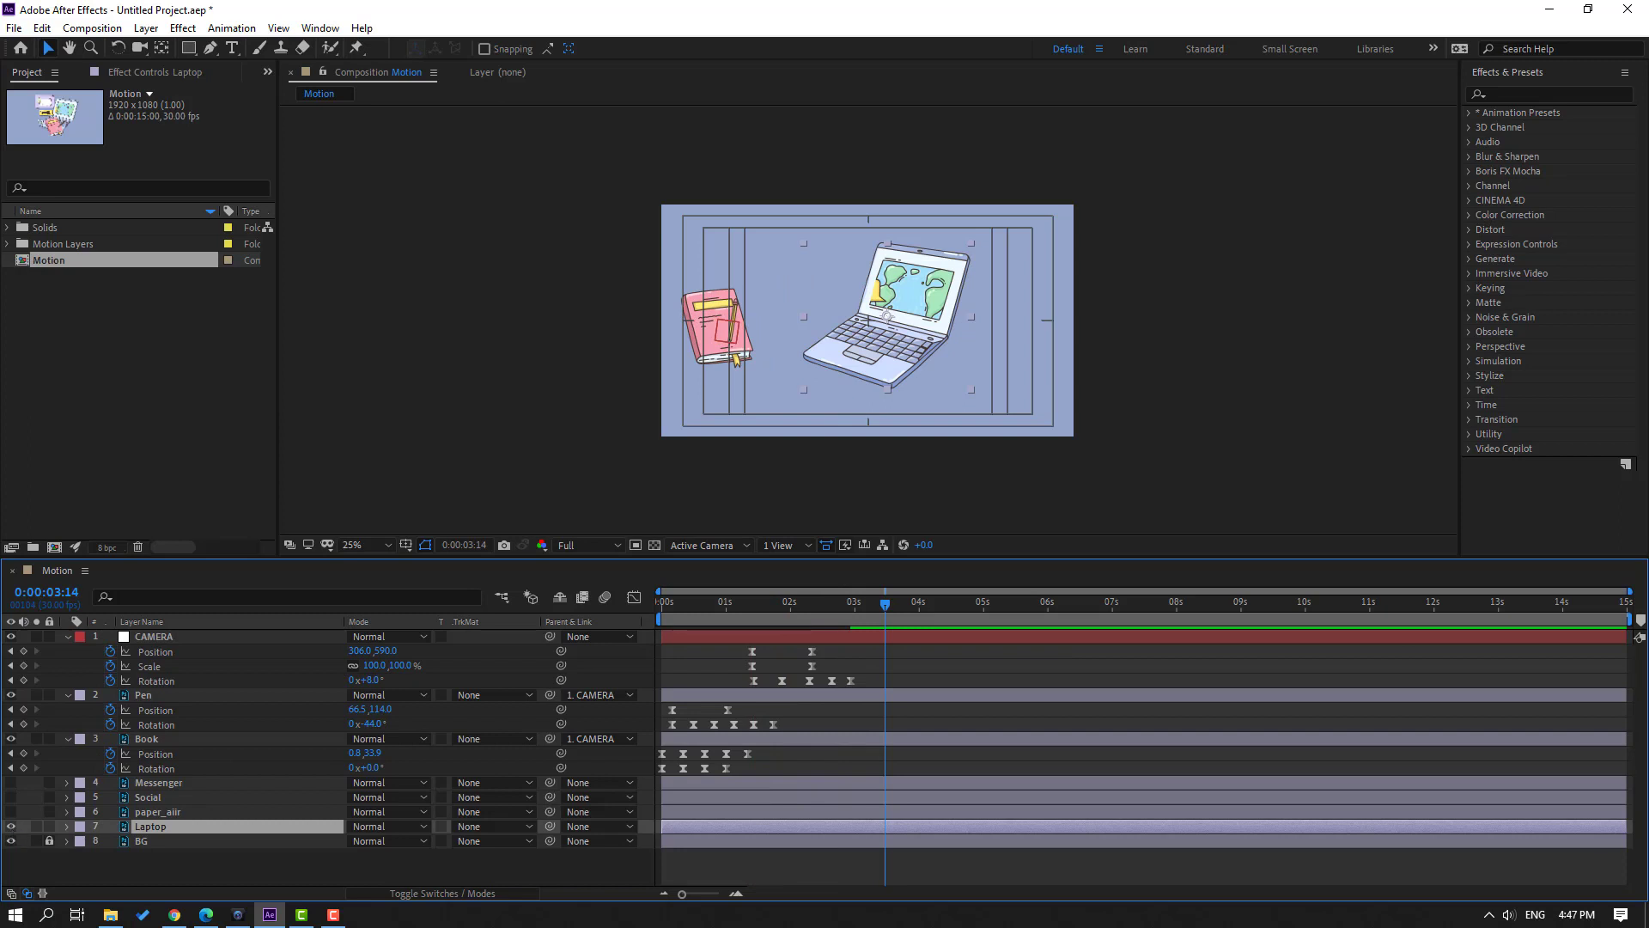
key("F10")
left_click_drag(885, 357, 1144, 363)
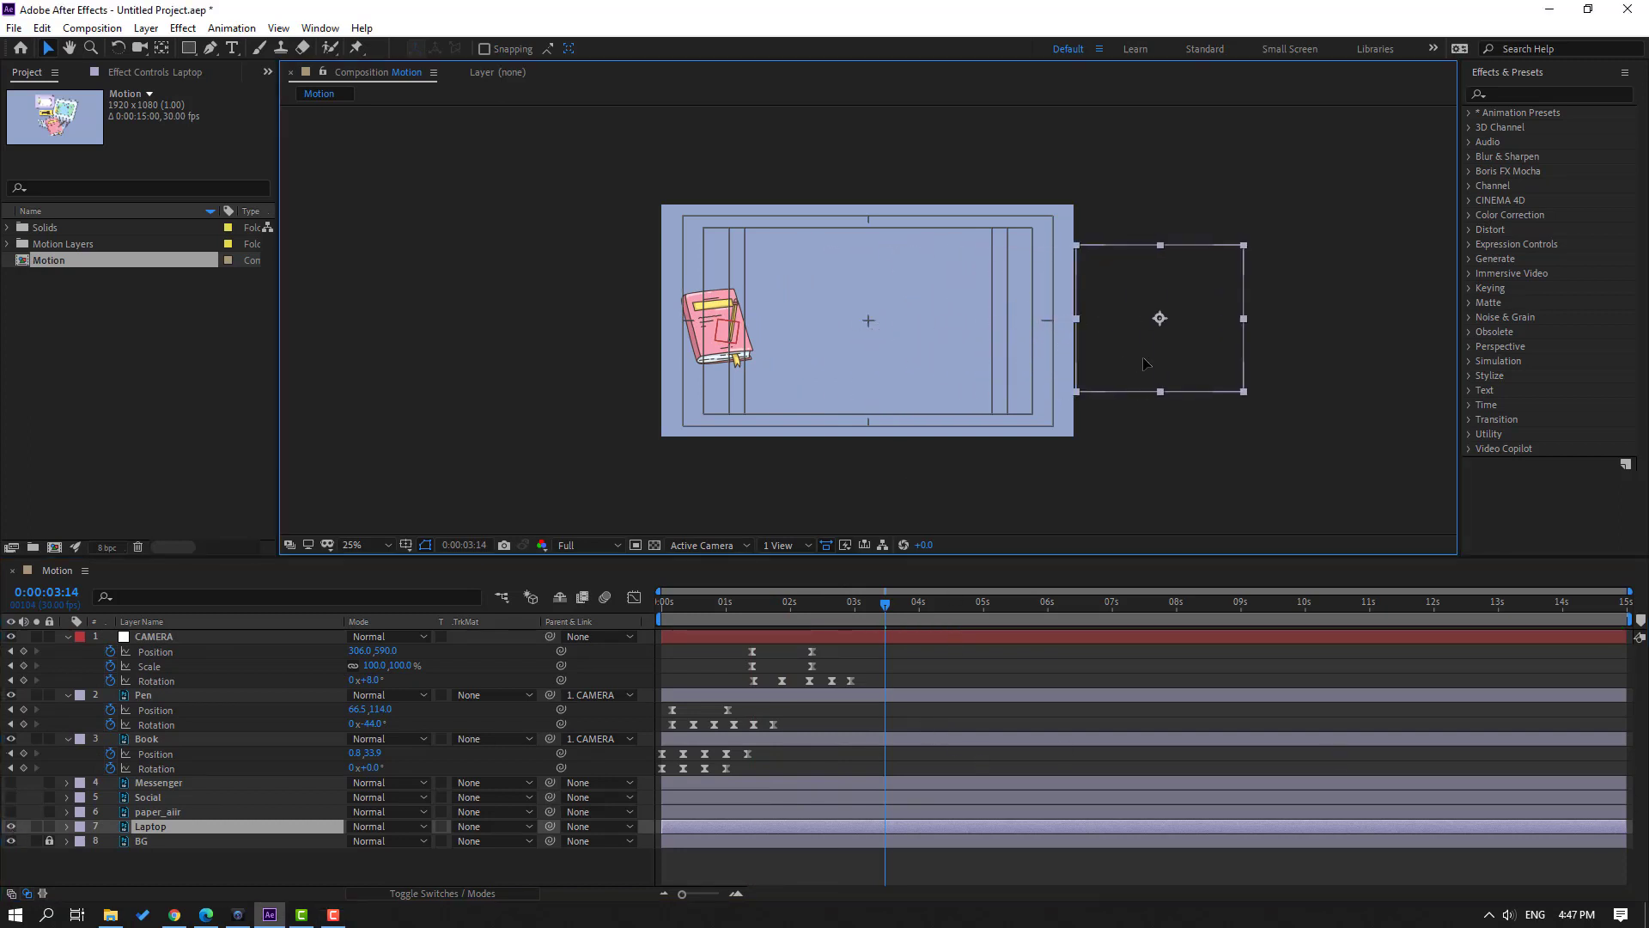
- Animate the Laptop sliding in from a Position keyframe at 0:00:01:17 to 981, 529.5 at 0:00:02:16
mouse_move(775, 606)
left_mouse_down()
mouse_move(728, 610)
mouse_move(766, 599)
mouse_move(756, 617)
left_mouse_up()
key("alt+shift+p")
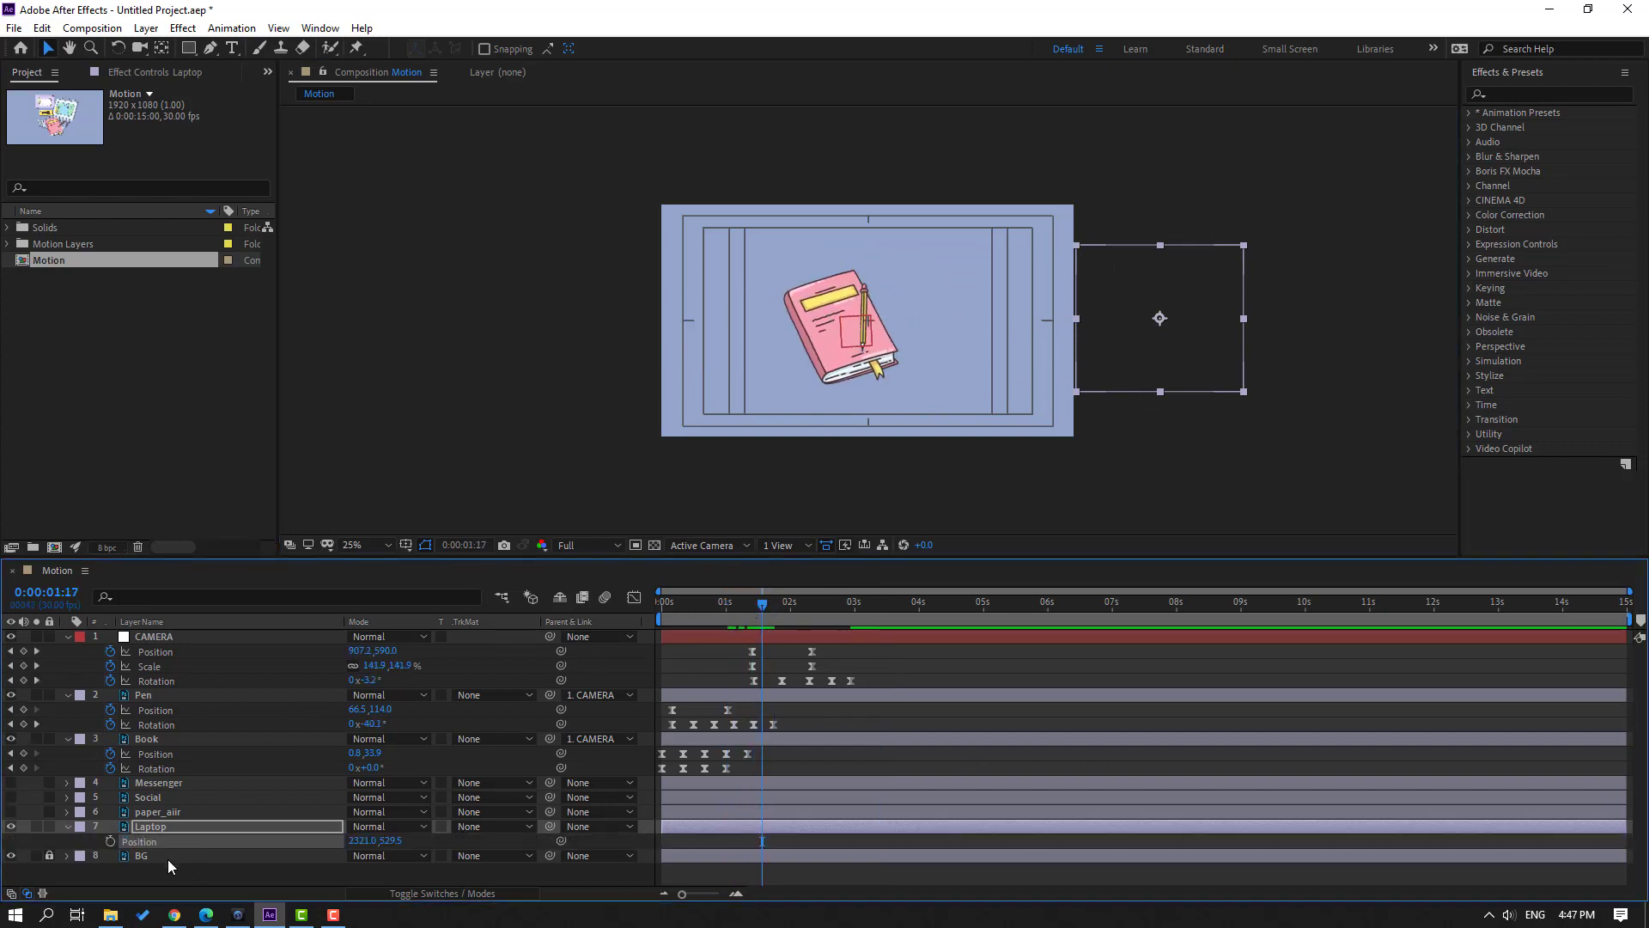
key("space")
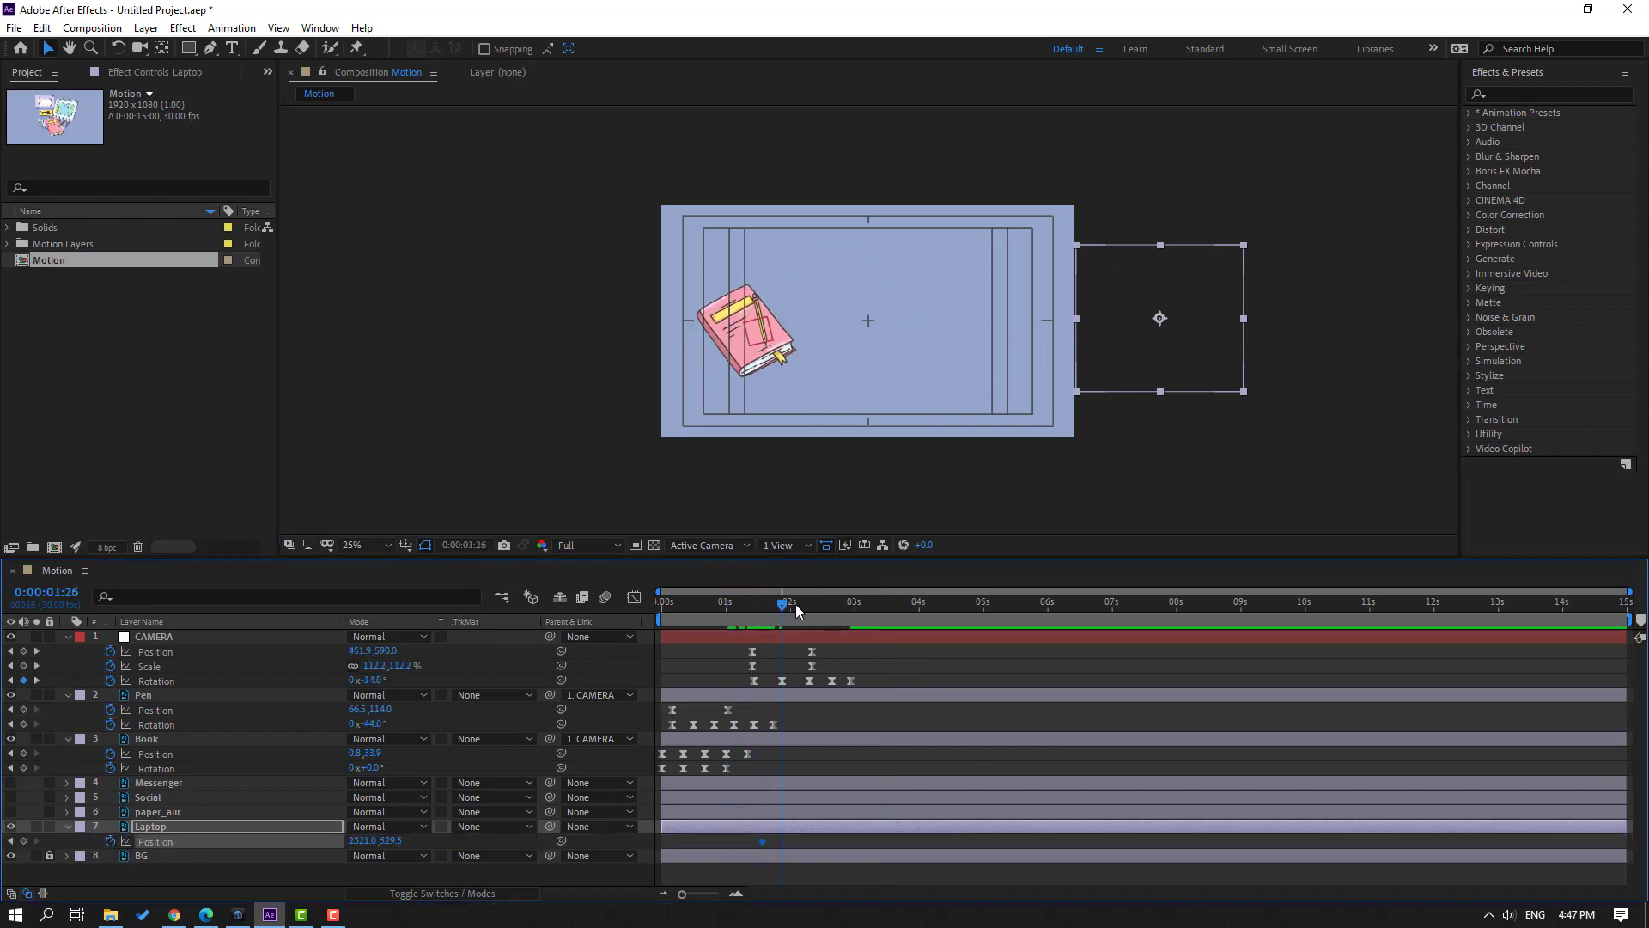
left_click_drag(366, 841, 256, 847)
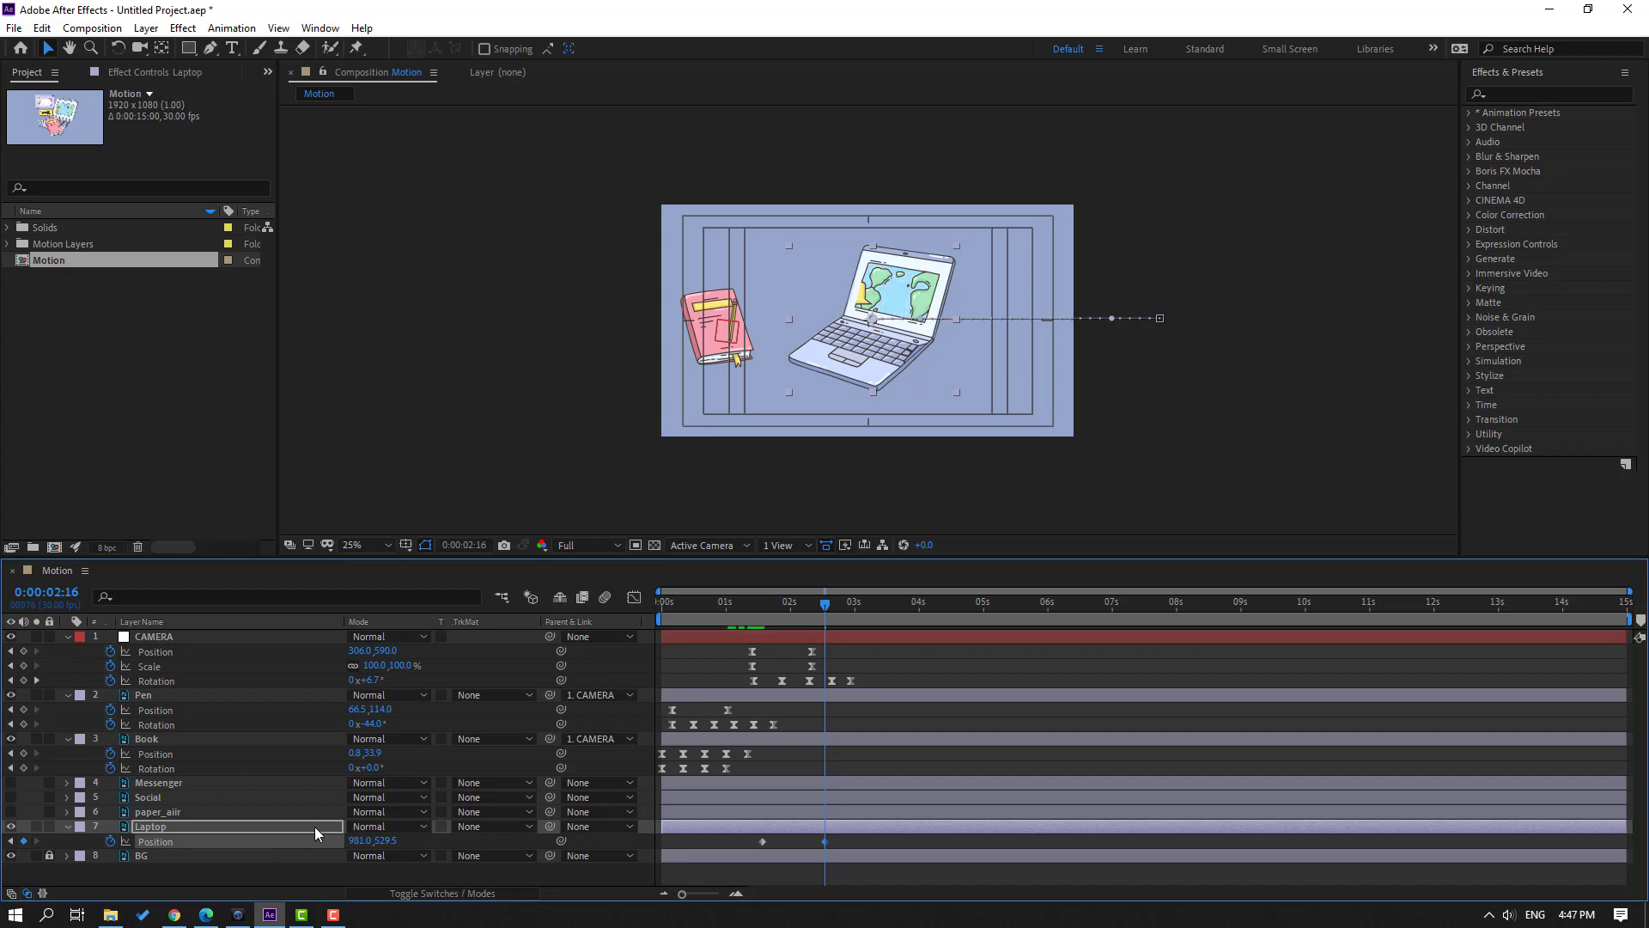
- Set the composition viewer's magnification to Fit up to 100%
key("period")
left_click(371, 547)
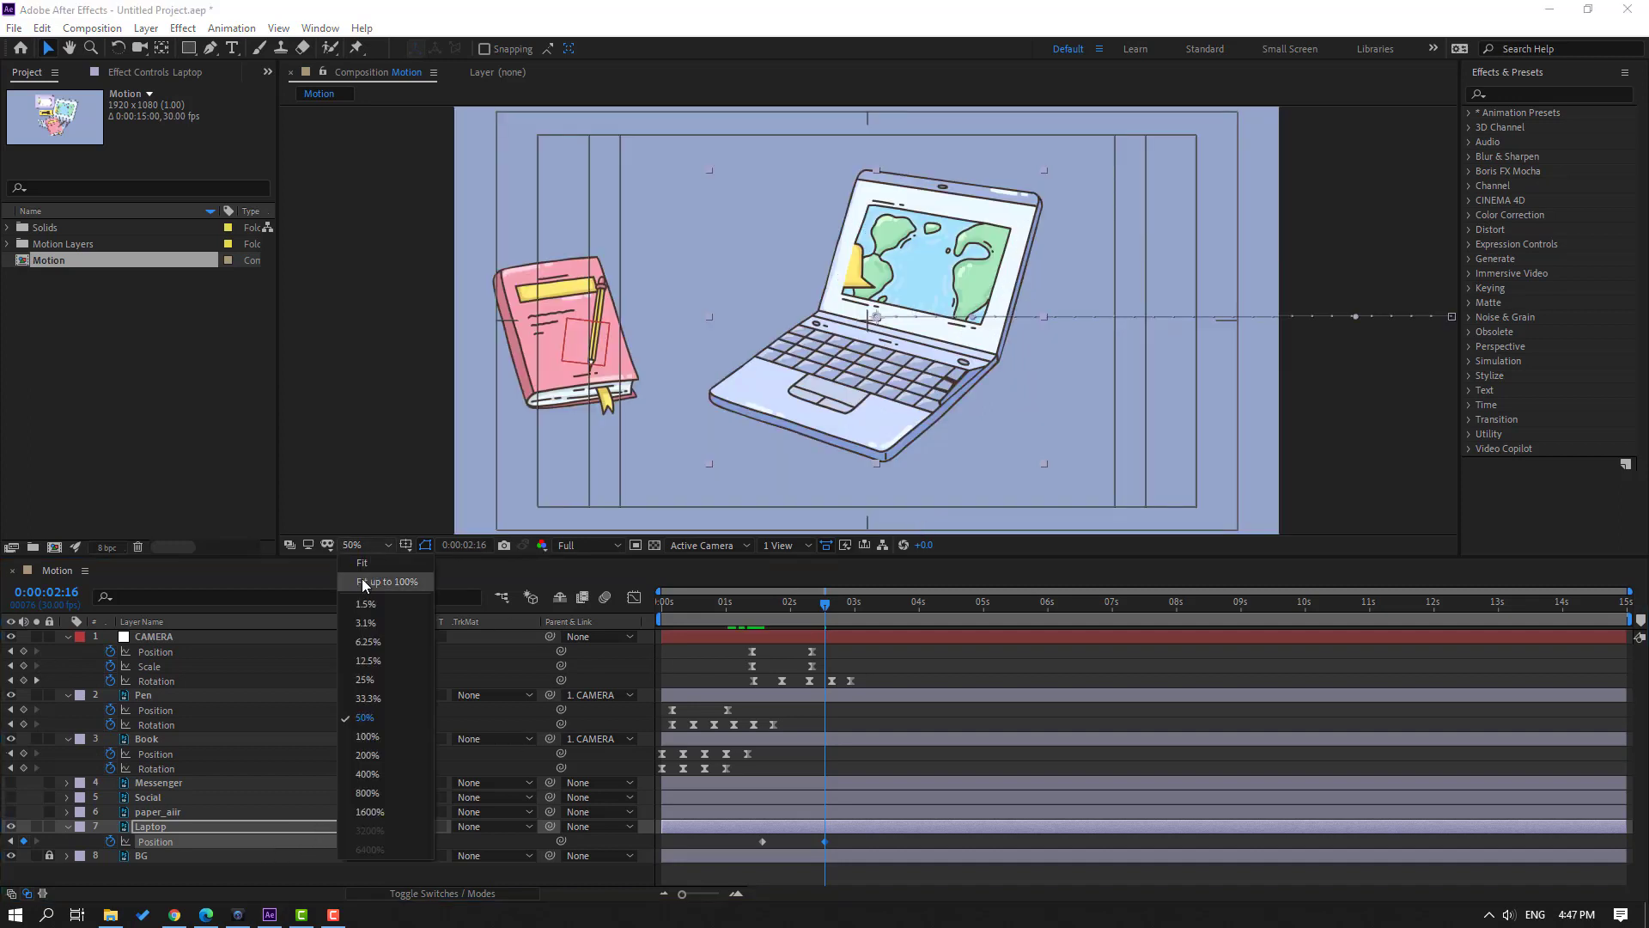
left_click(362, 582)
left_click(824, 646)
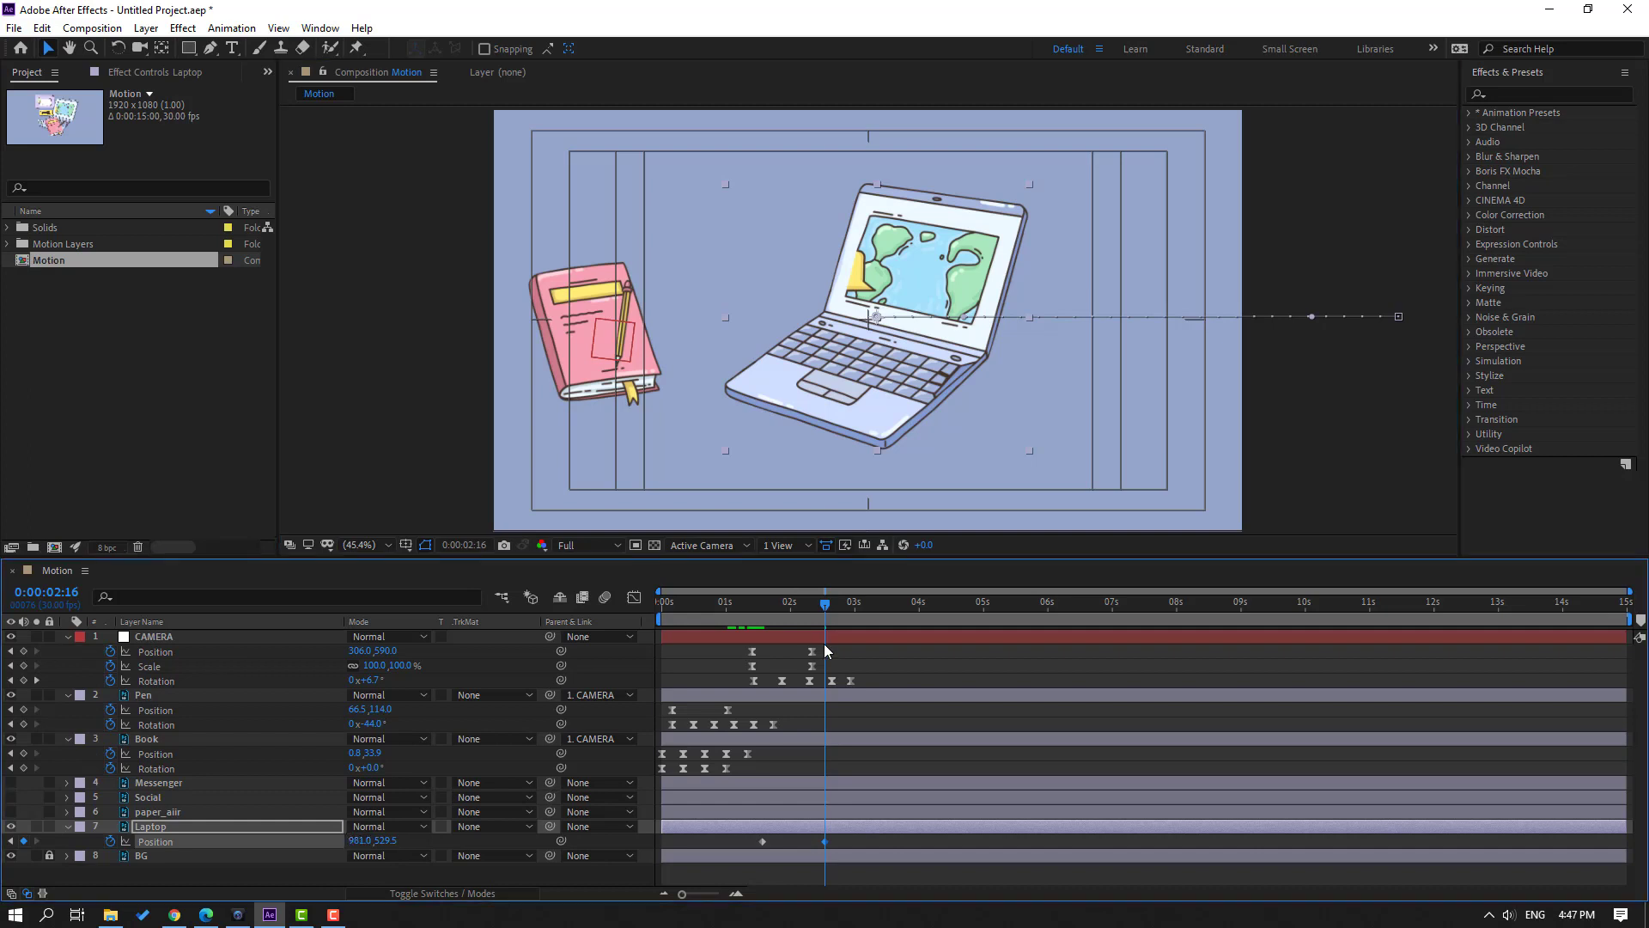
- Animate the Laptop's Scale from 80% at 0:00:01:17 to 110% at 0:00:02:16
key("shift+s")
left_click_drag(801, 611, 761, 615)
scroll(977, 395, "down", 2)
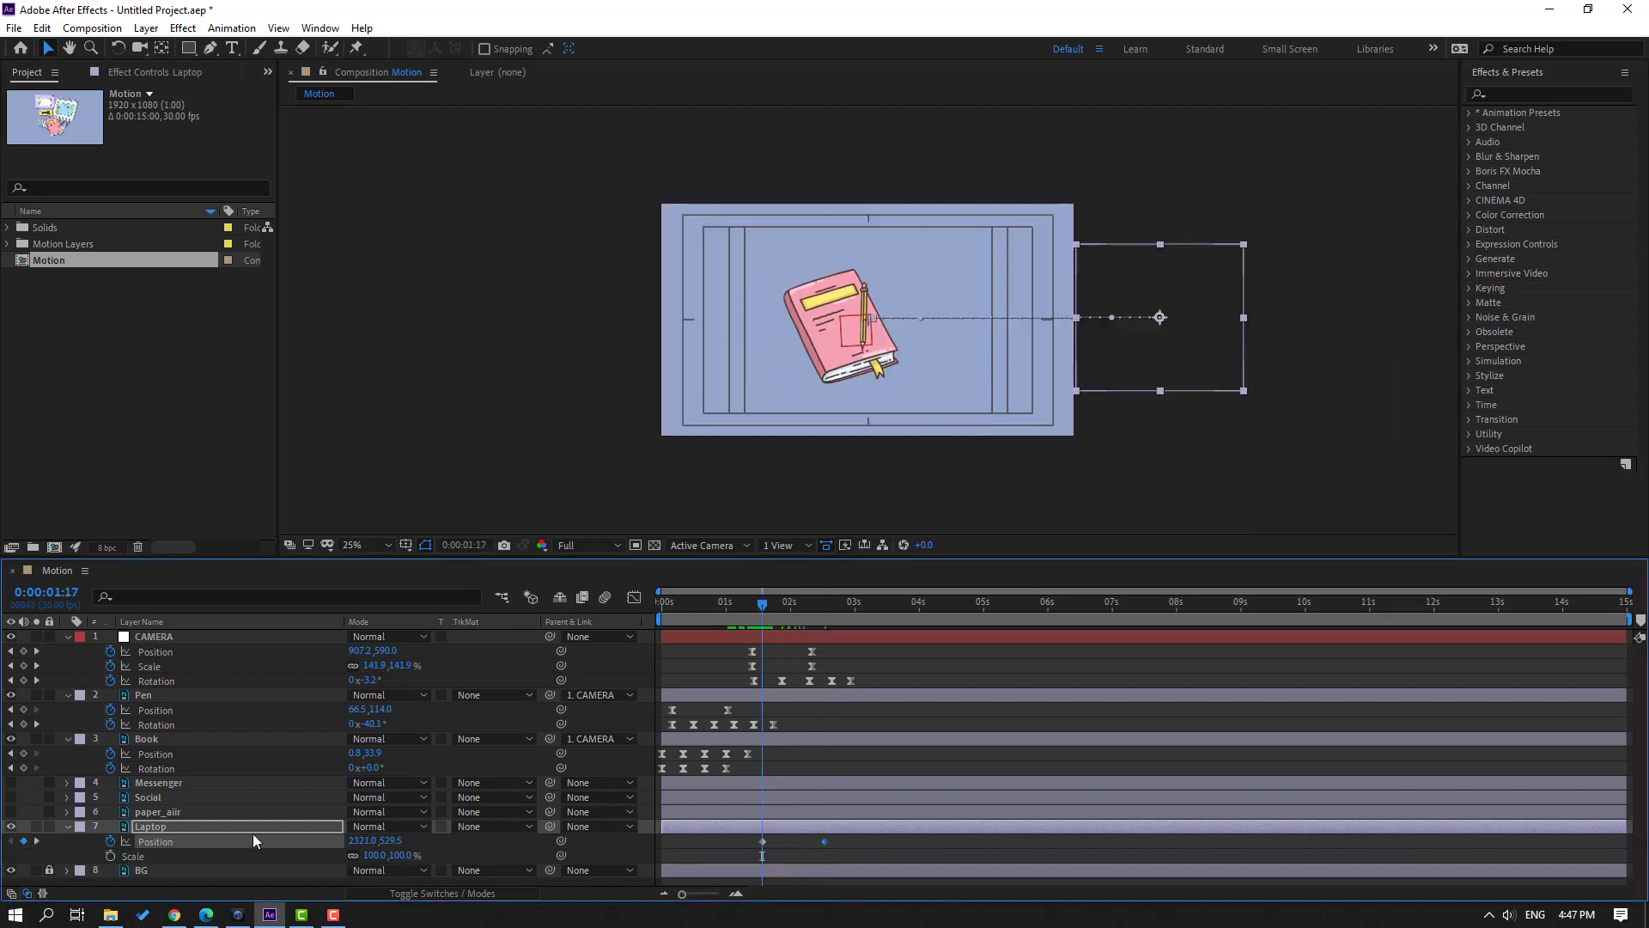
left_click(371, 859)
type("80")
key("Return")
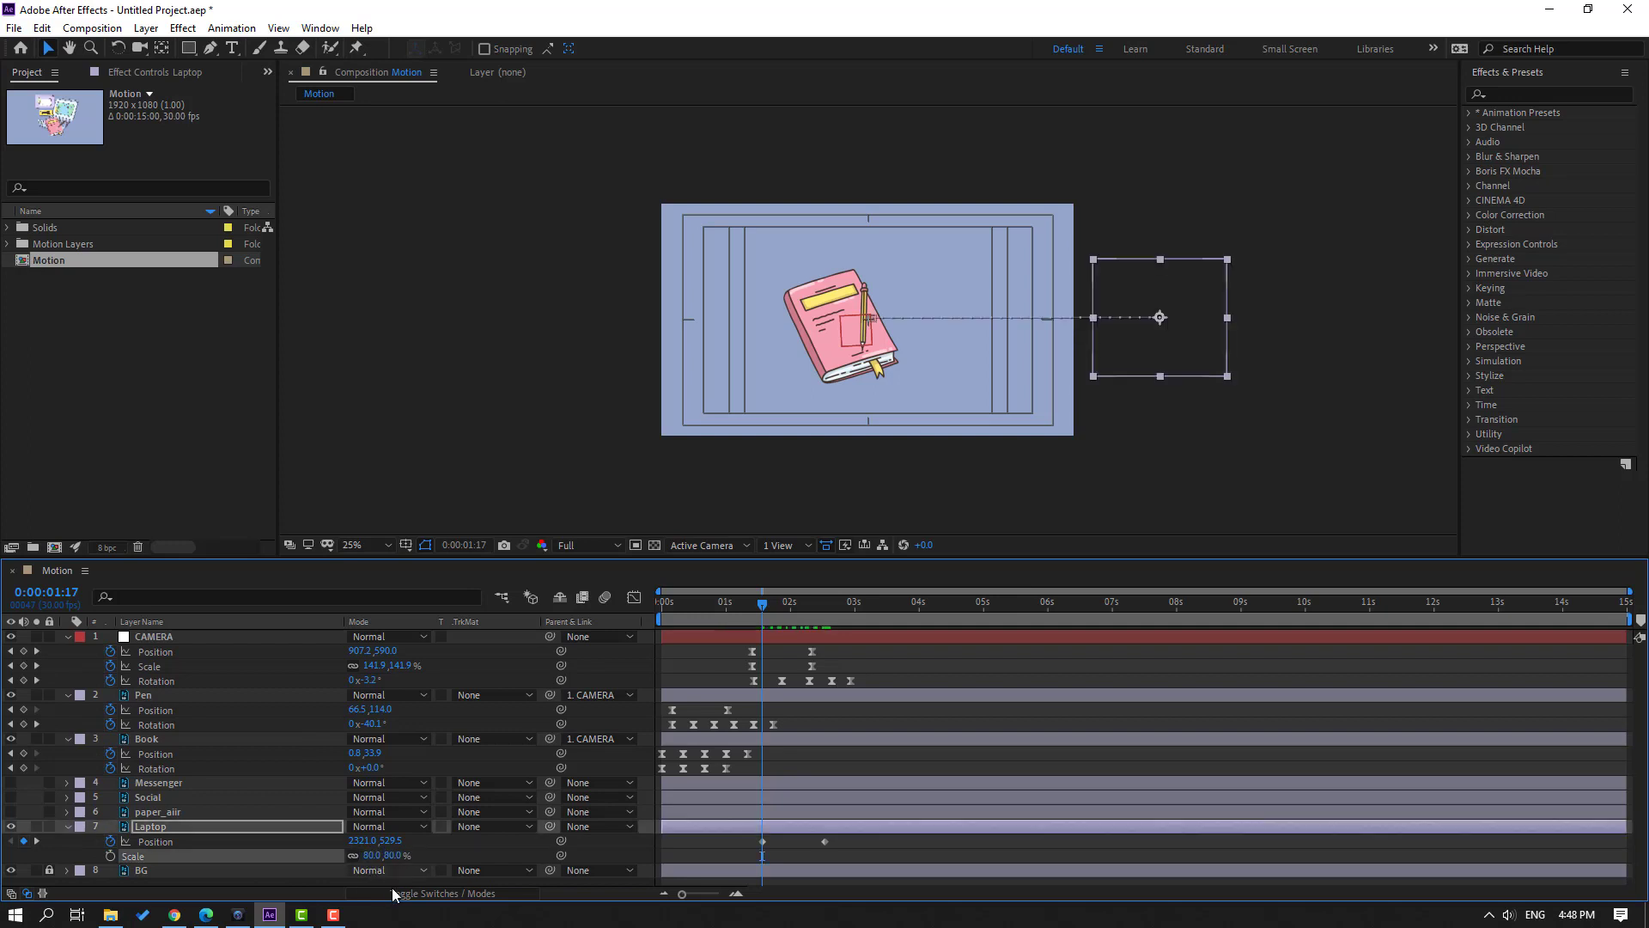
left_click_drag(765, 600, 825, 617)
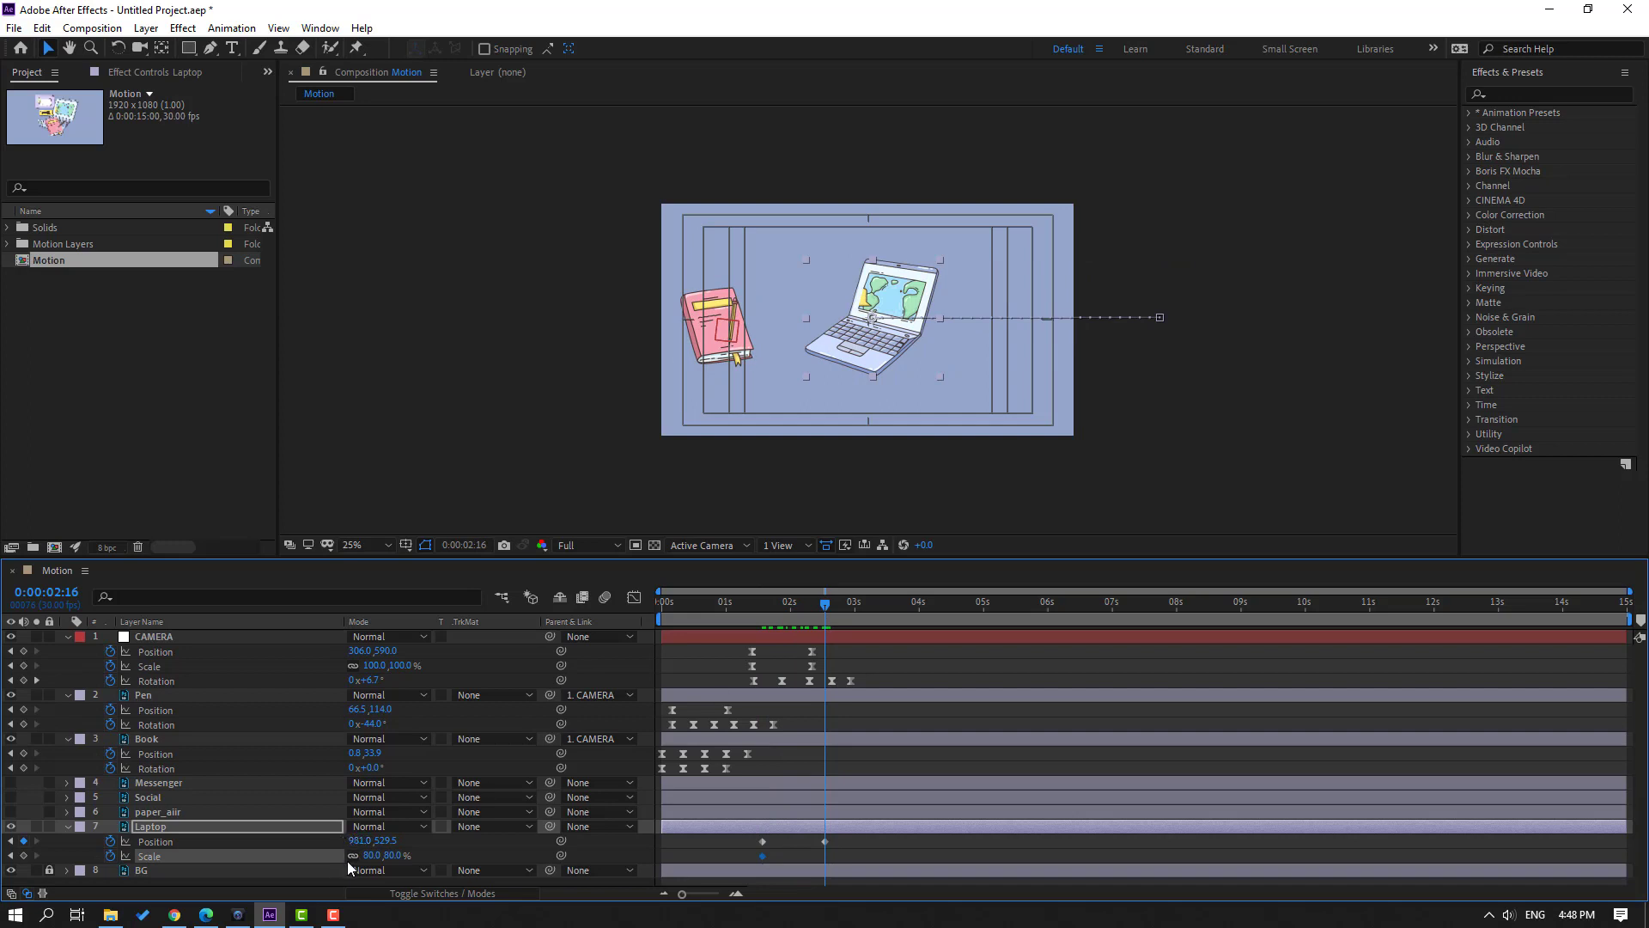
key("Return")
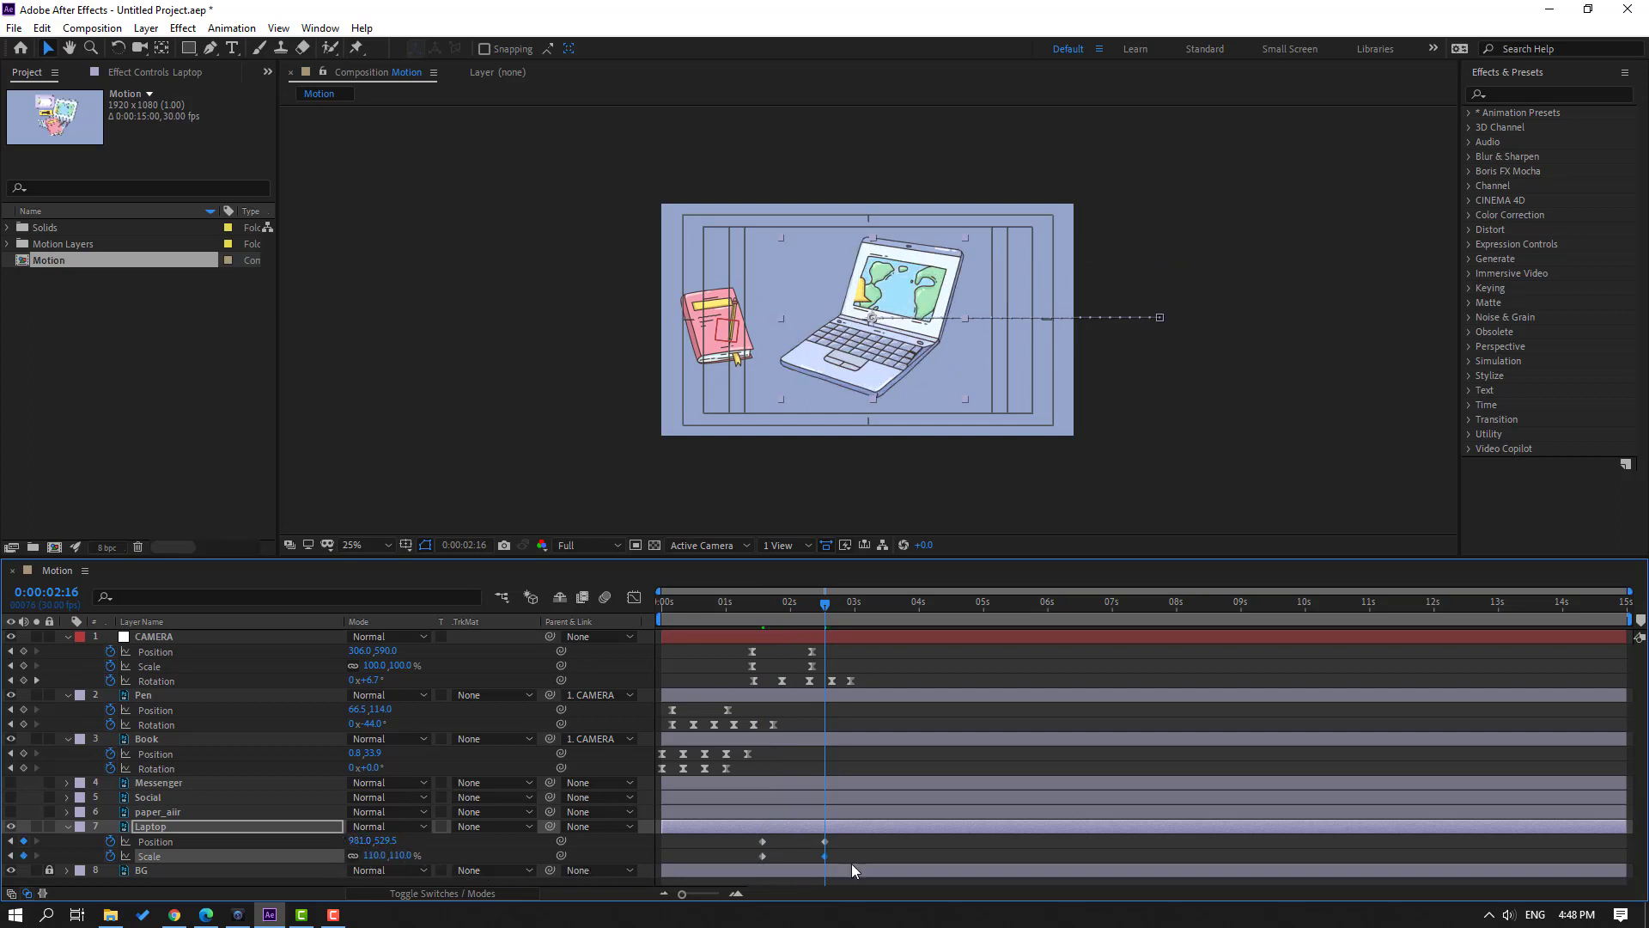
- Apply Easy Ease to the Laptop's Position and Scale keyframes and scrub through the slide-in
right_click(762, 856)
mouse_move(782, 846)
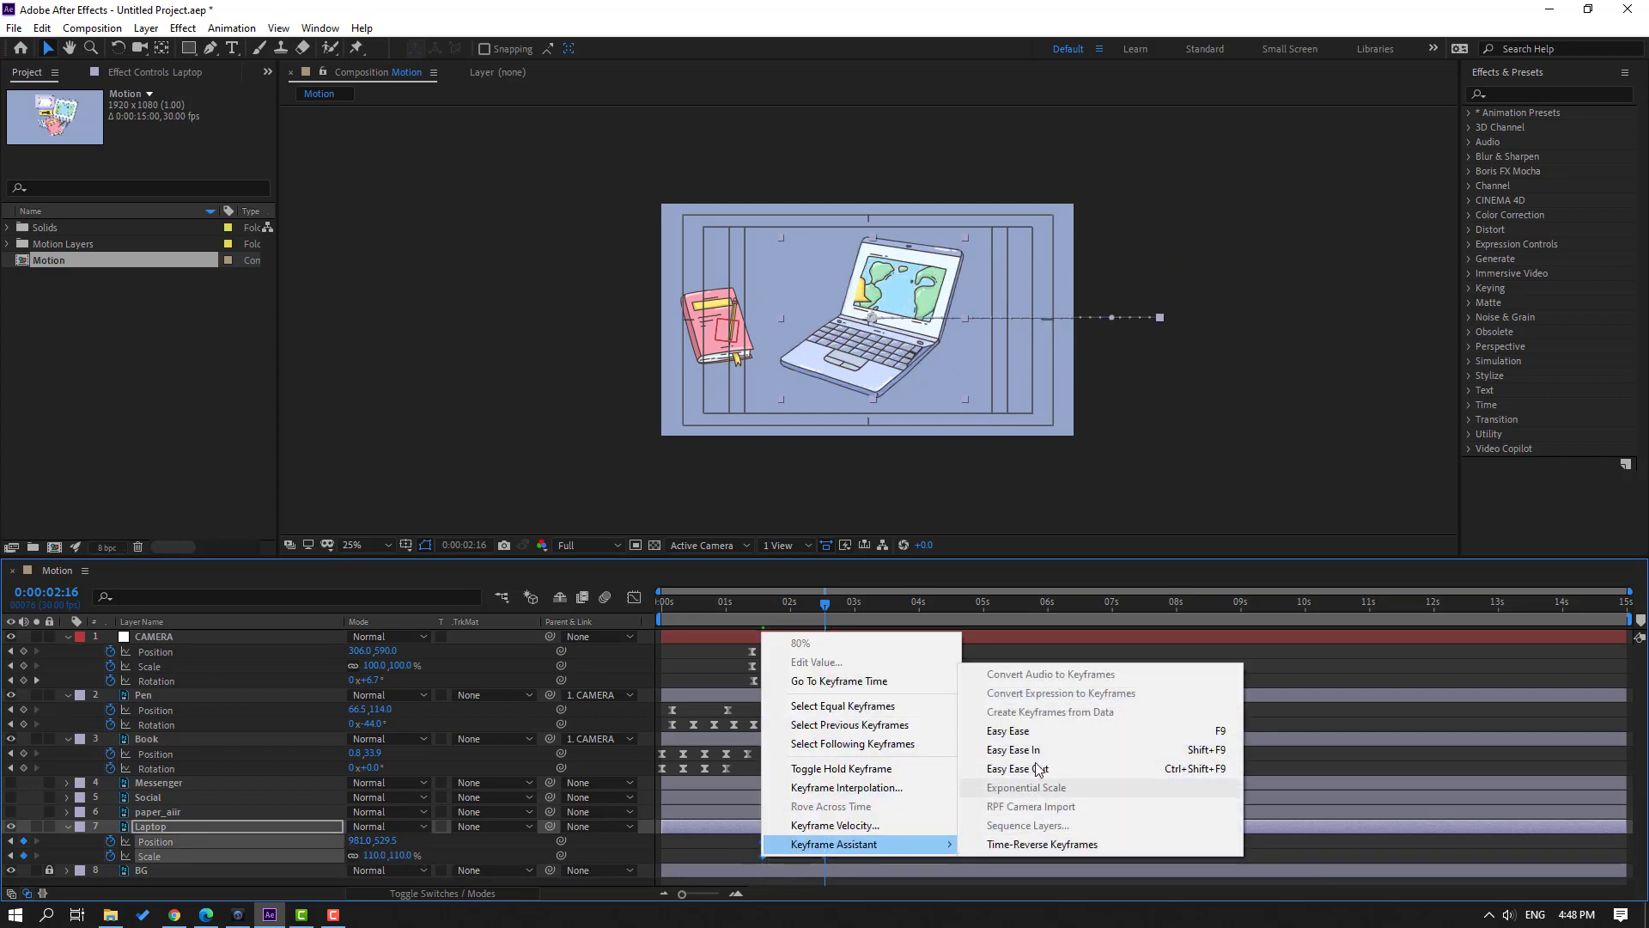
left_click(1005, 729)
left_click(735, 608)
left_click_drag(737, 615, 809, 615)
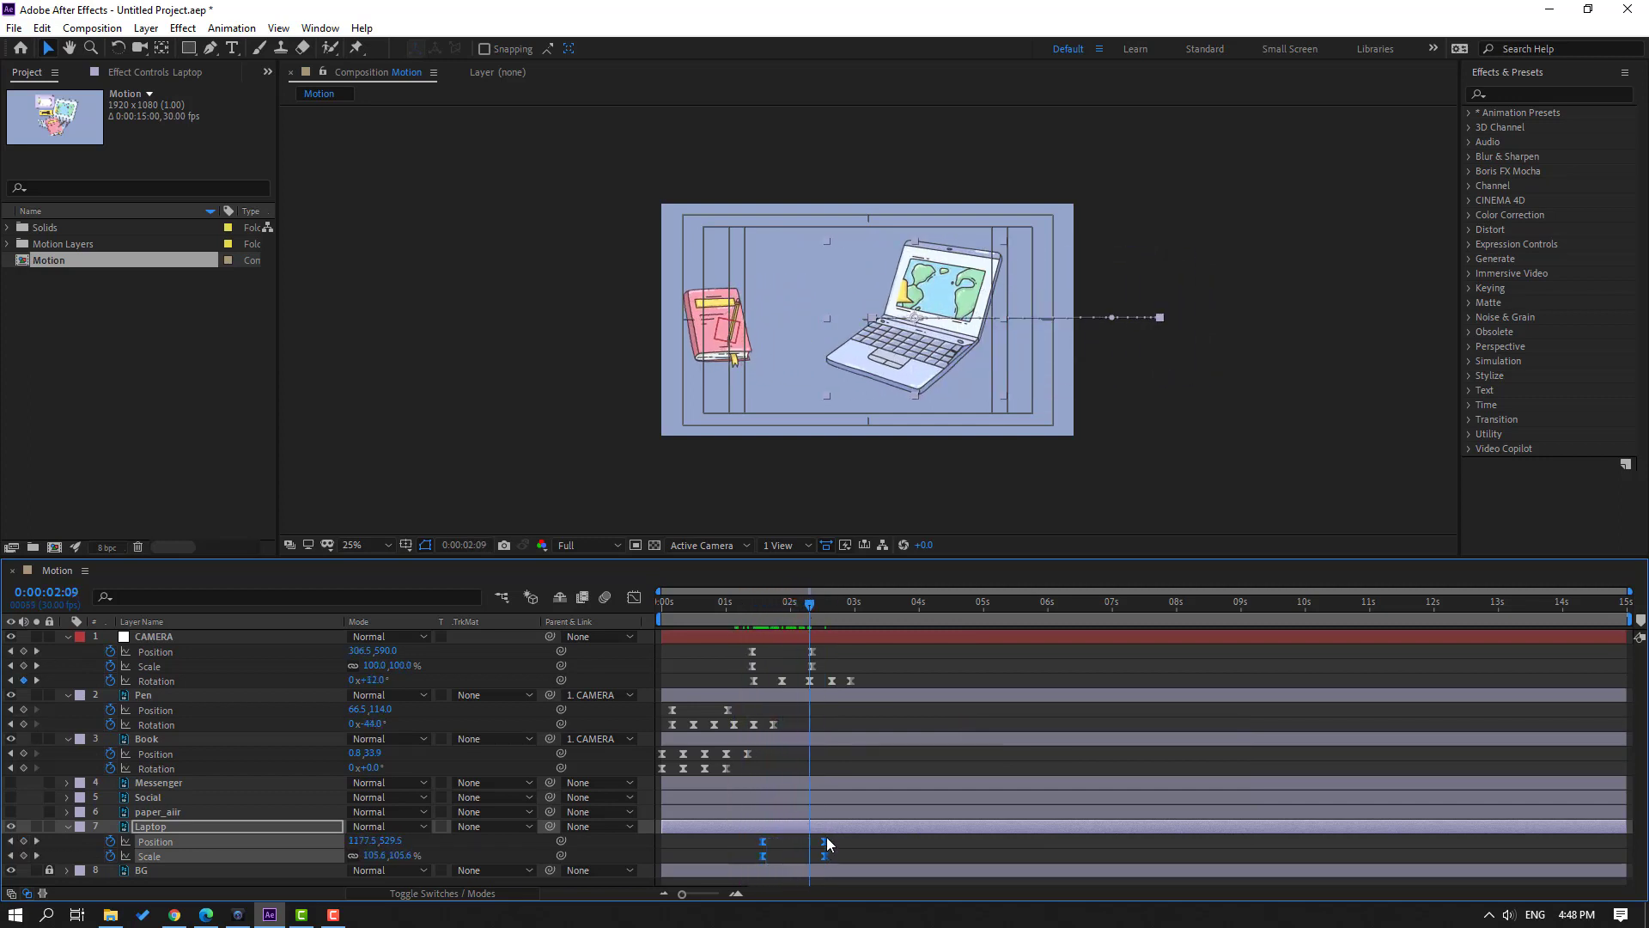
- Raise the incoming influence of the Laptop's ending keyframes to about 78% in the speed graph and preview the motion
left_click(634, 597)
left_click_drag(806, 855, 798, 856)
key("equal")
key("equal")
key("minus")
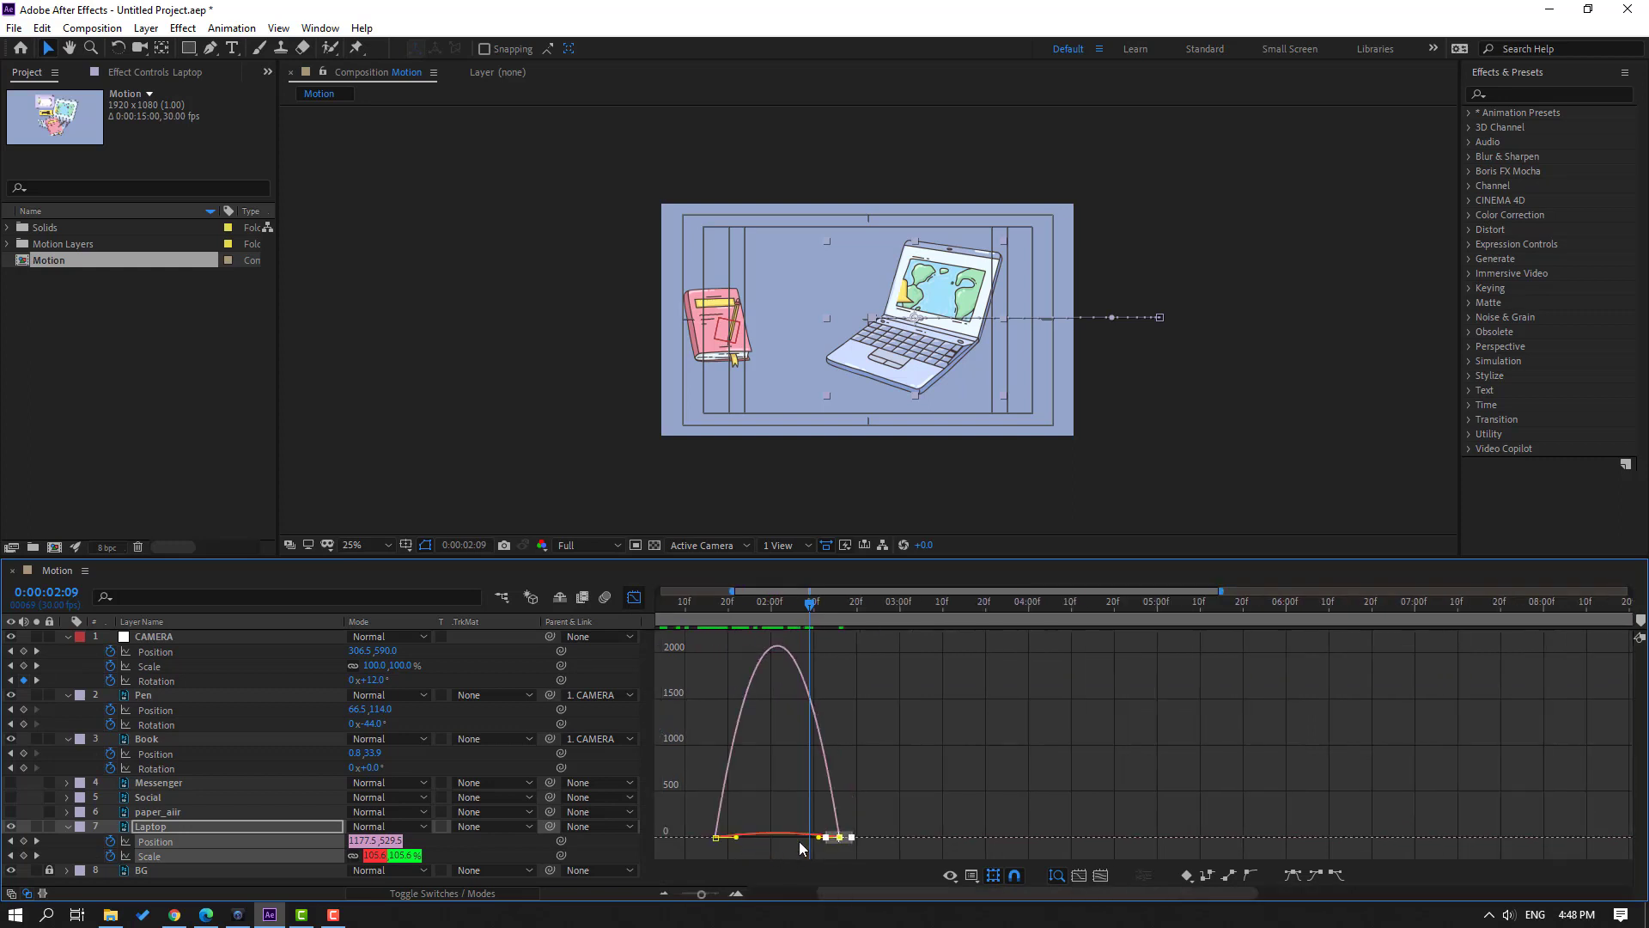
left_click_drag(819, 838, 792, 836)
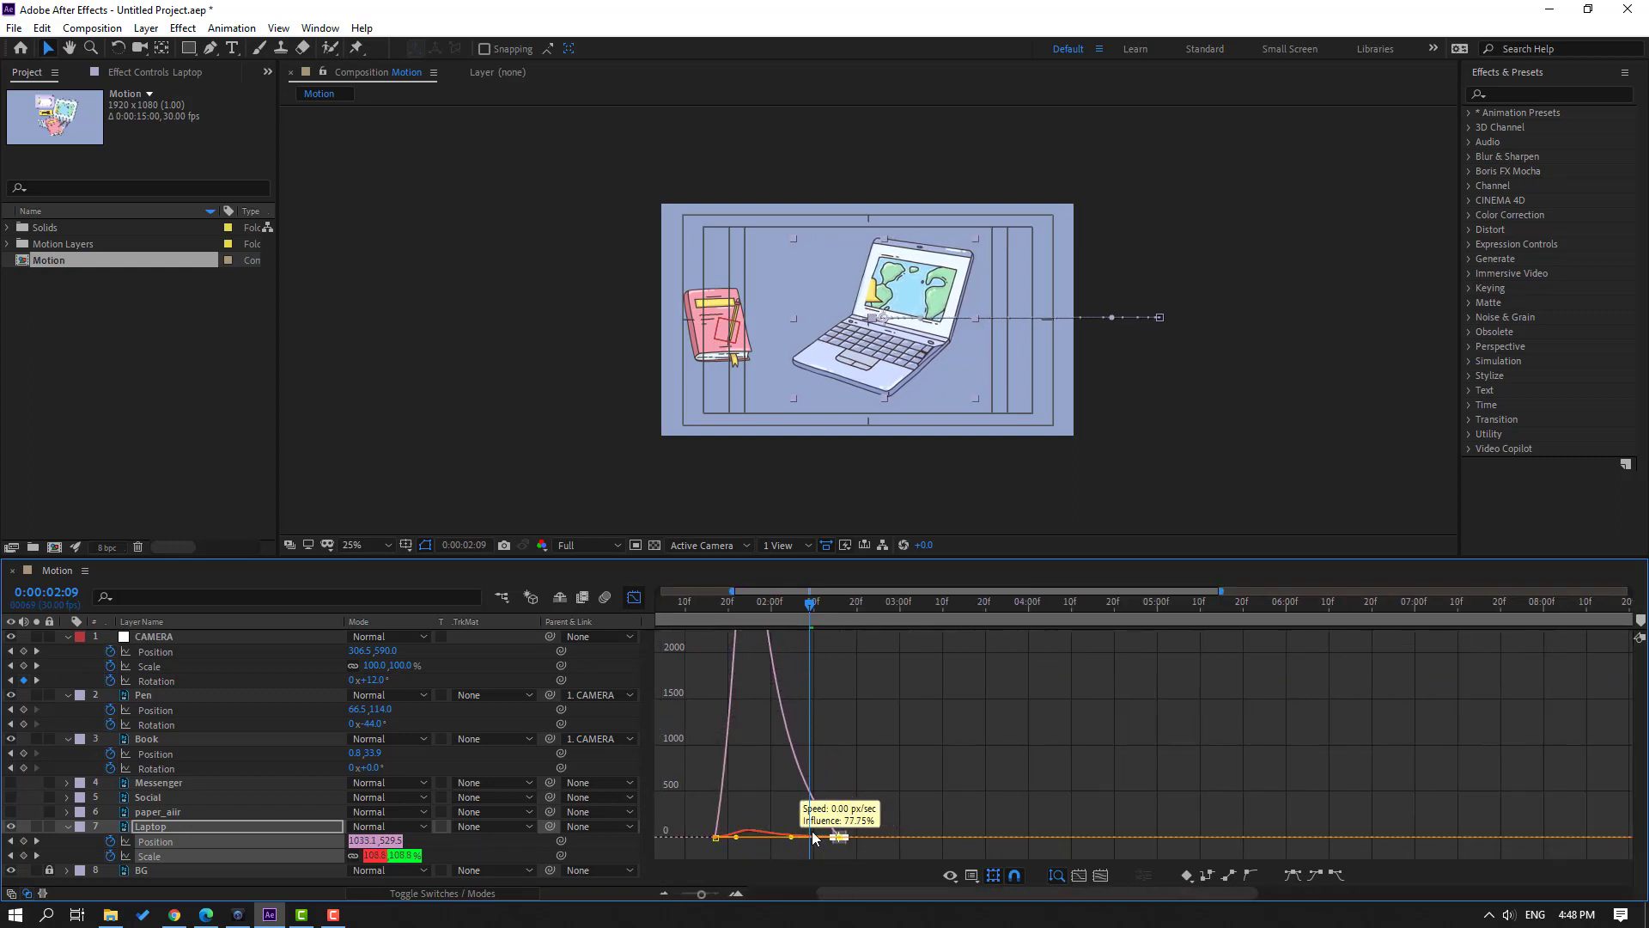
key("minus")
key("space")
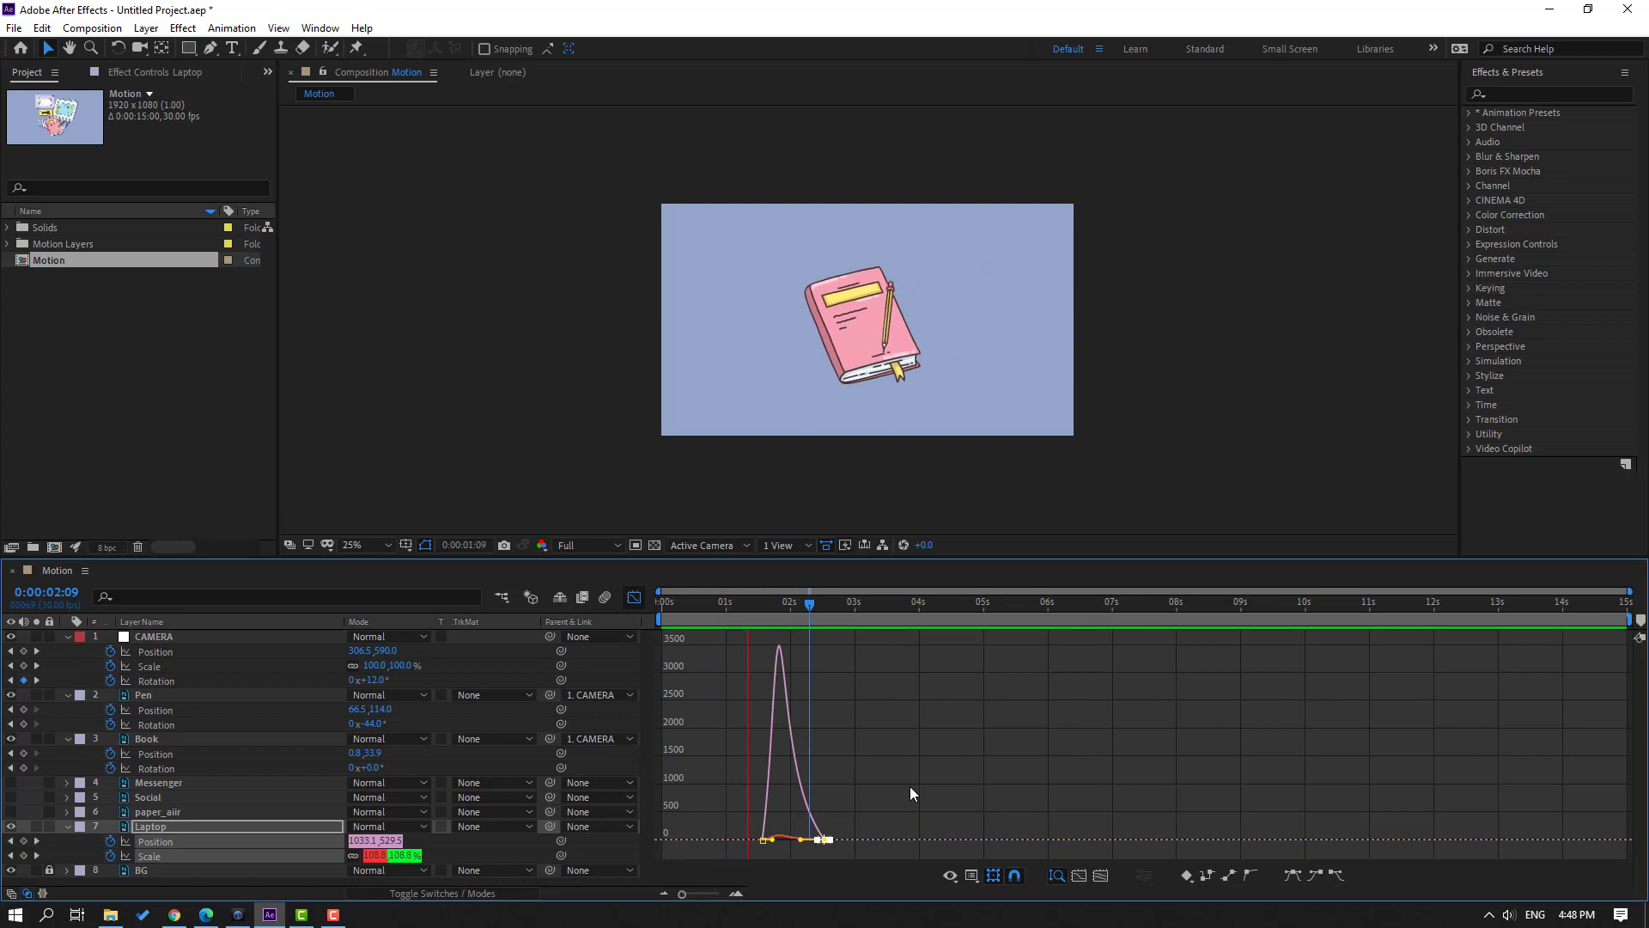
key("space")
left_click(634, 596)
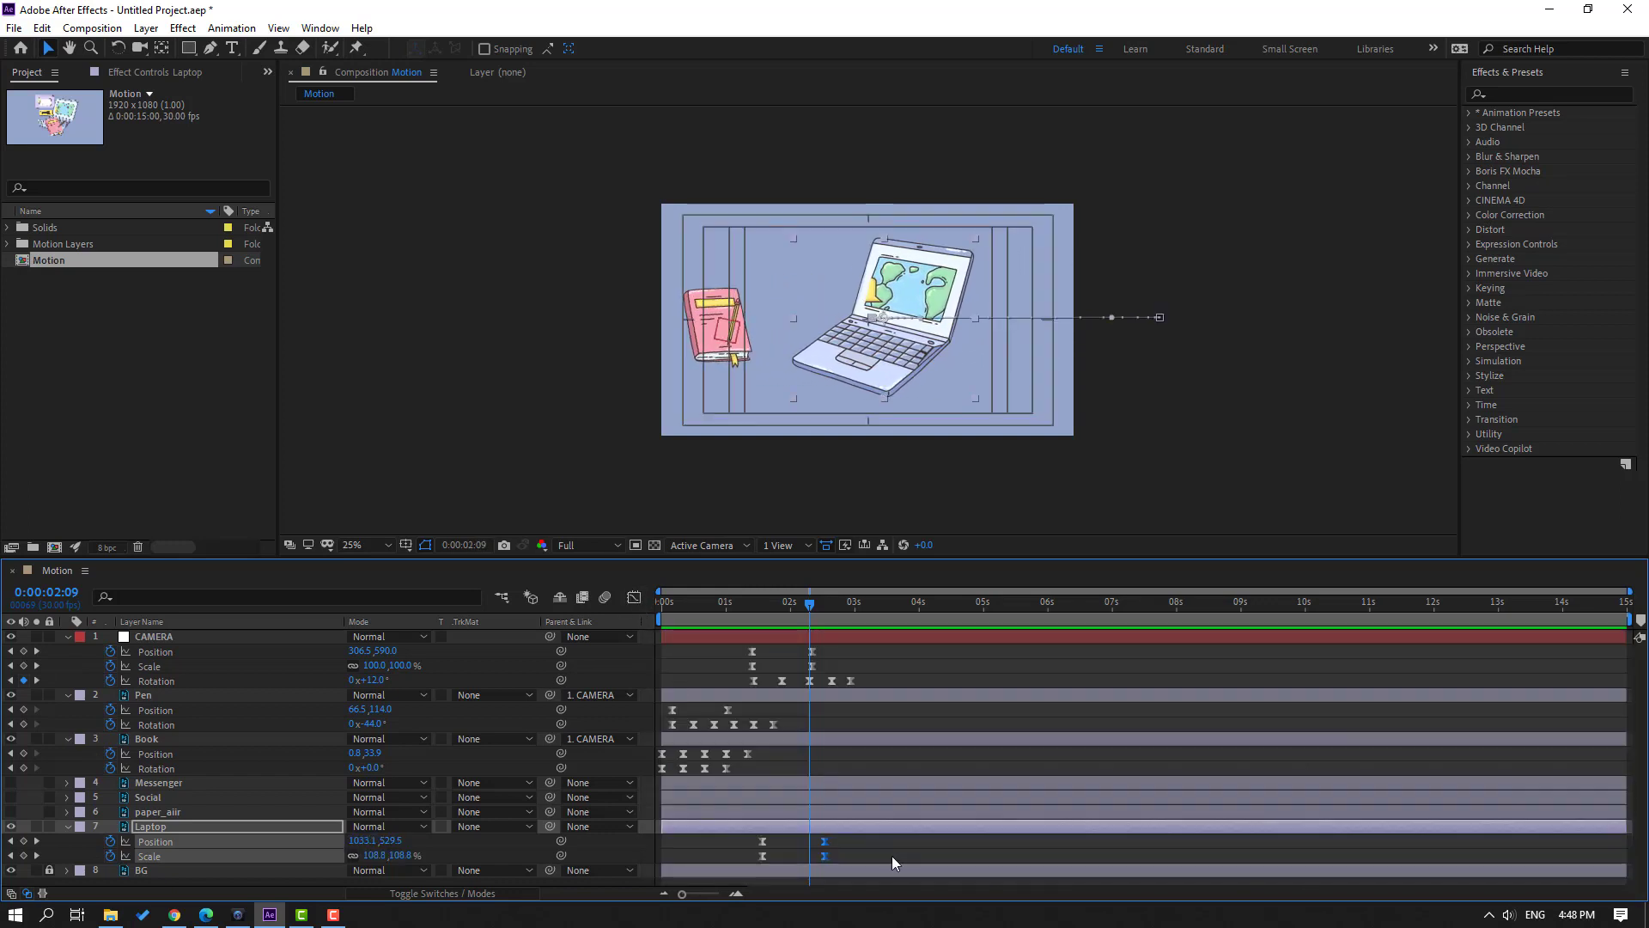
- Shift the Laptop's Position and Scale keyframes earlier so they end at 0:00:02:11, and preview the result
left_click_drag(734, 612, 769, 613)
left_click_drag(745, 861, 816, 841)
key("space")
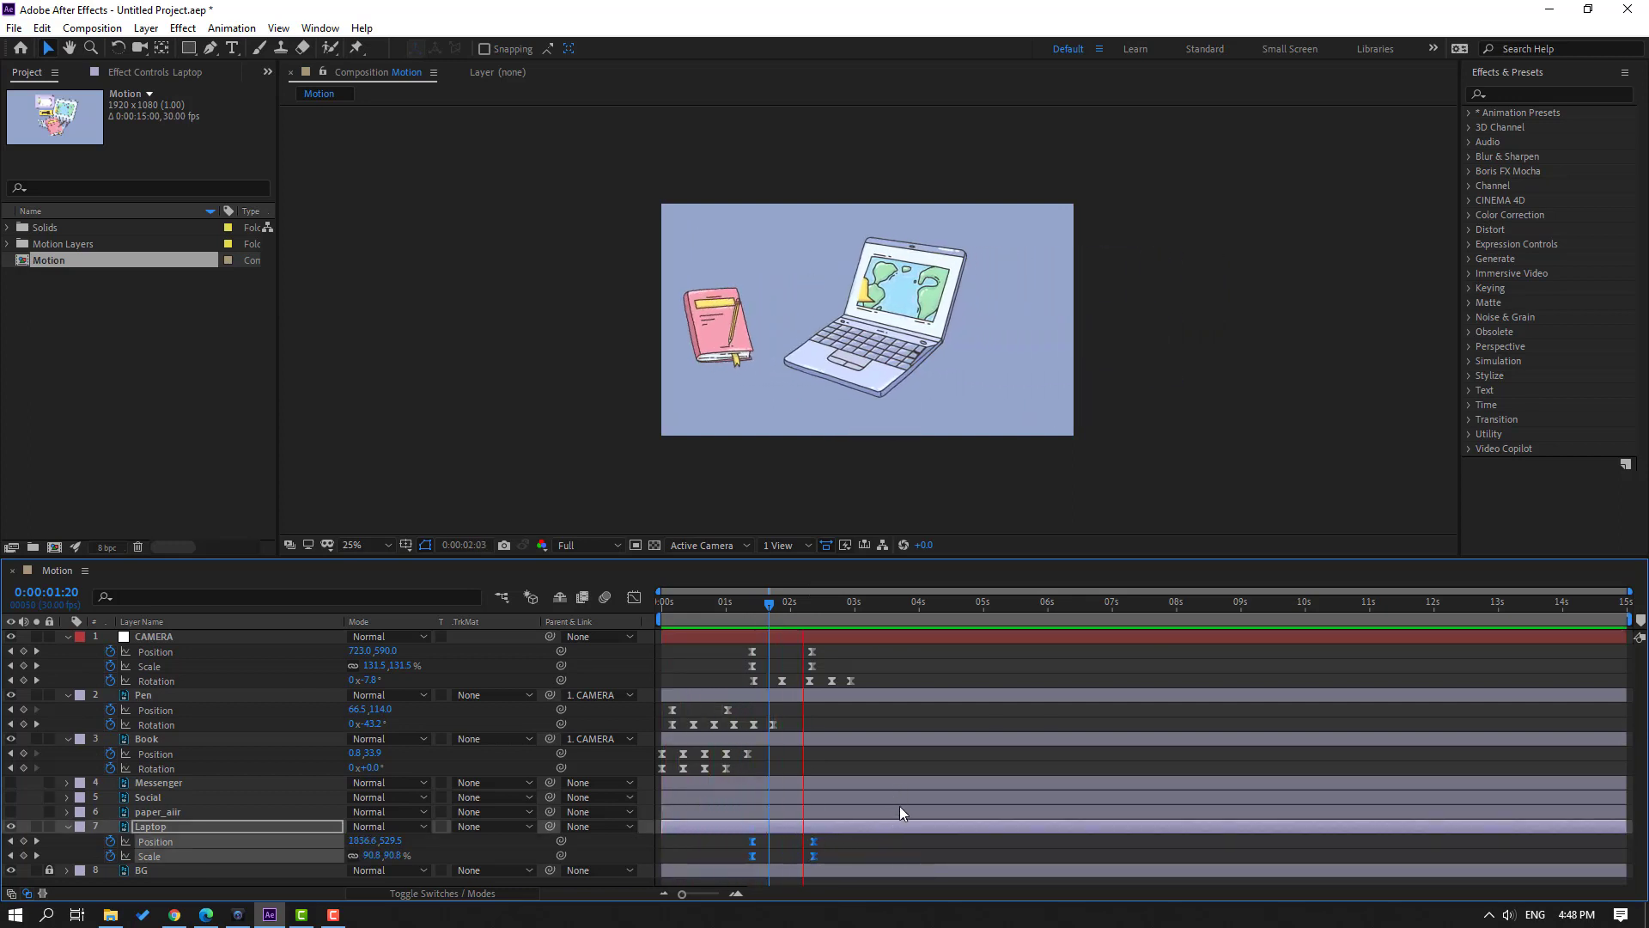
key("space")
- Set the Laptop's ending Position keyframe at 0:00:02:11 to 1007, 529.5 and preview the animation
left_click(812, 606)
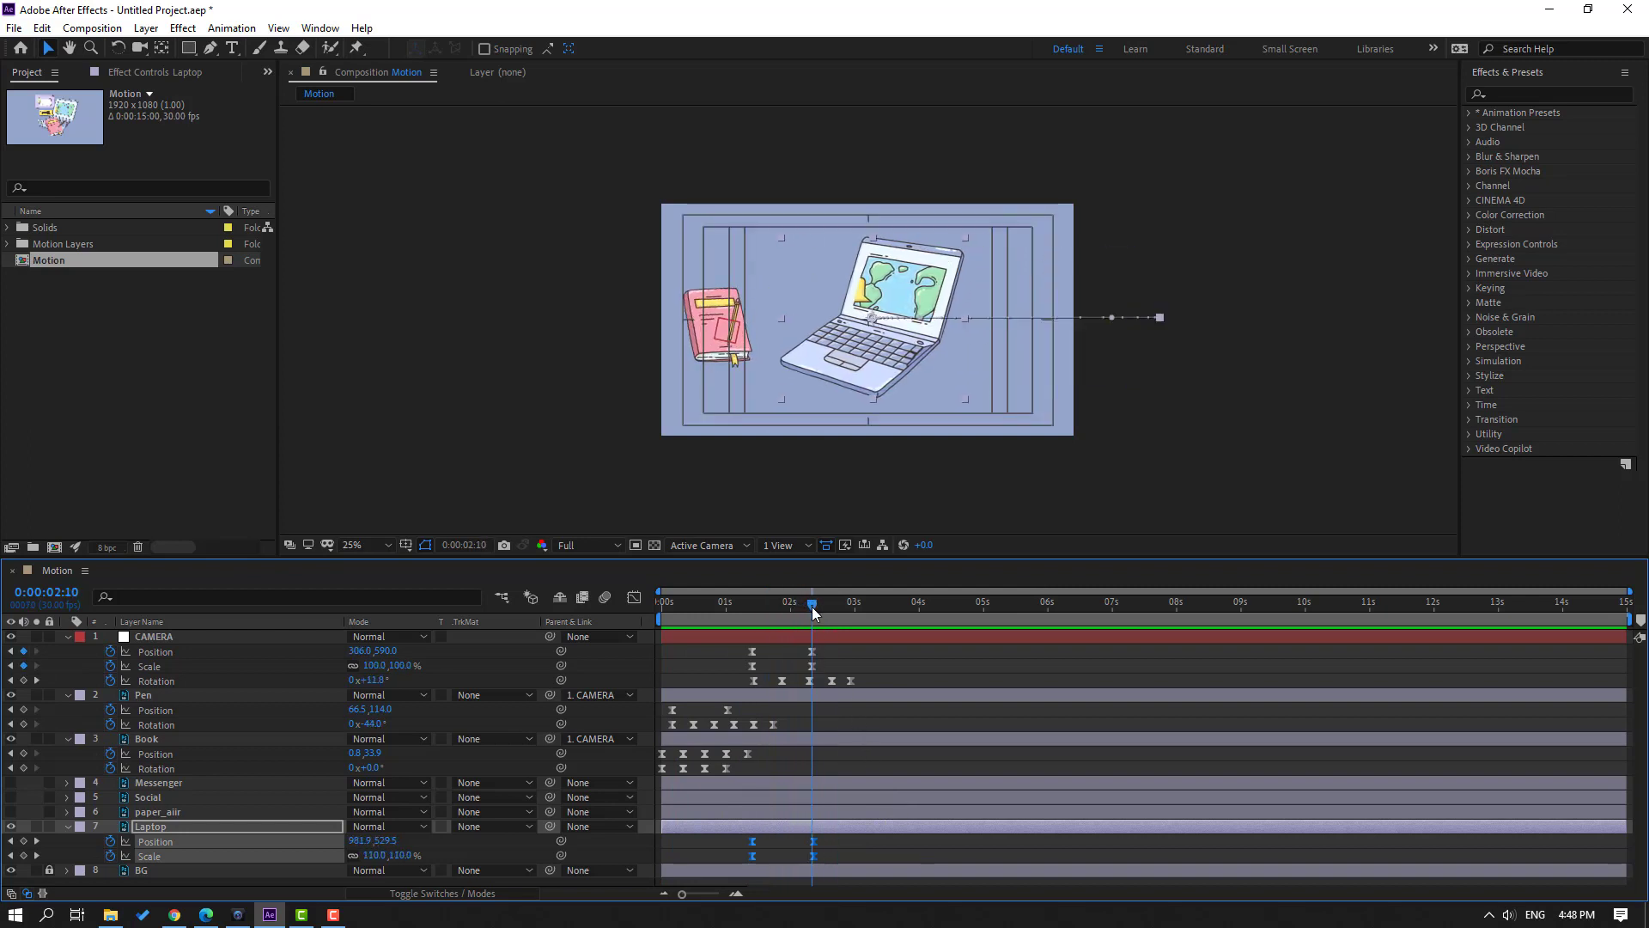
key("Page_Down")
left_click(851, 856)
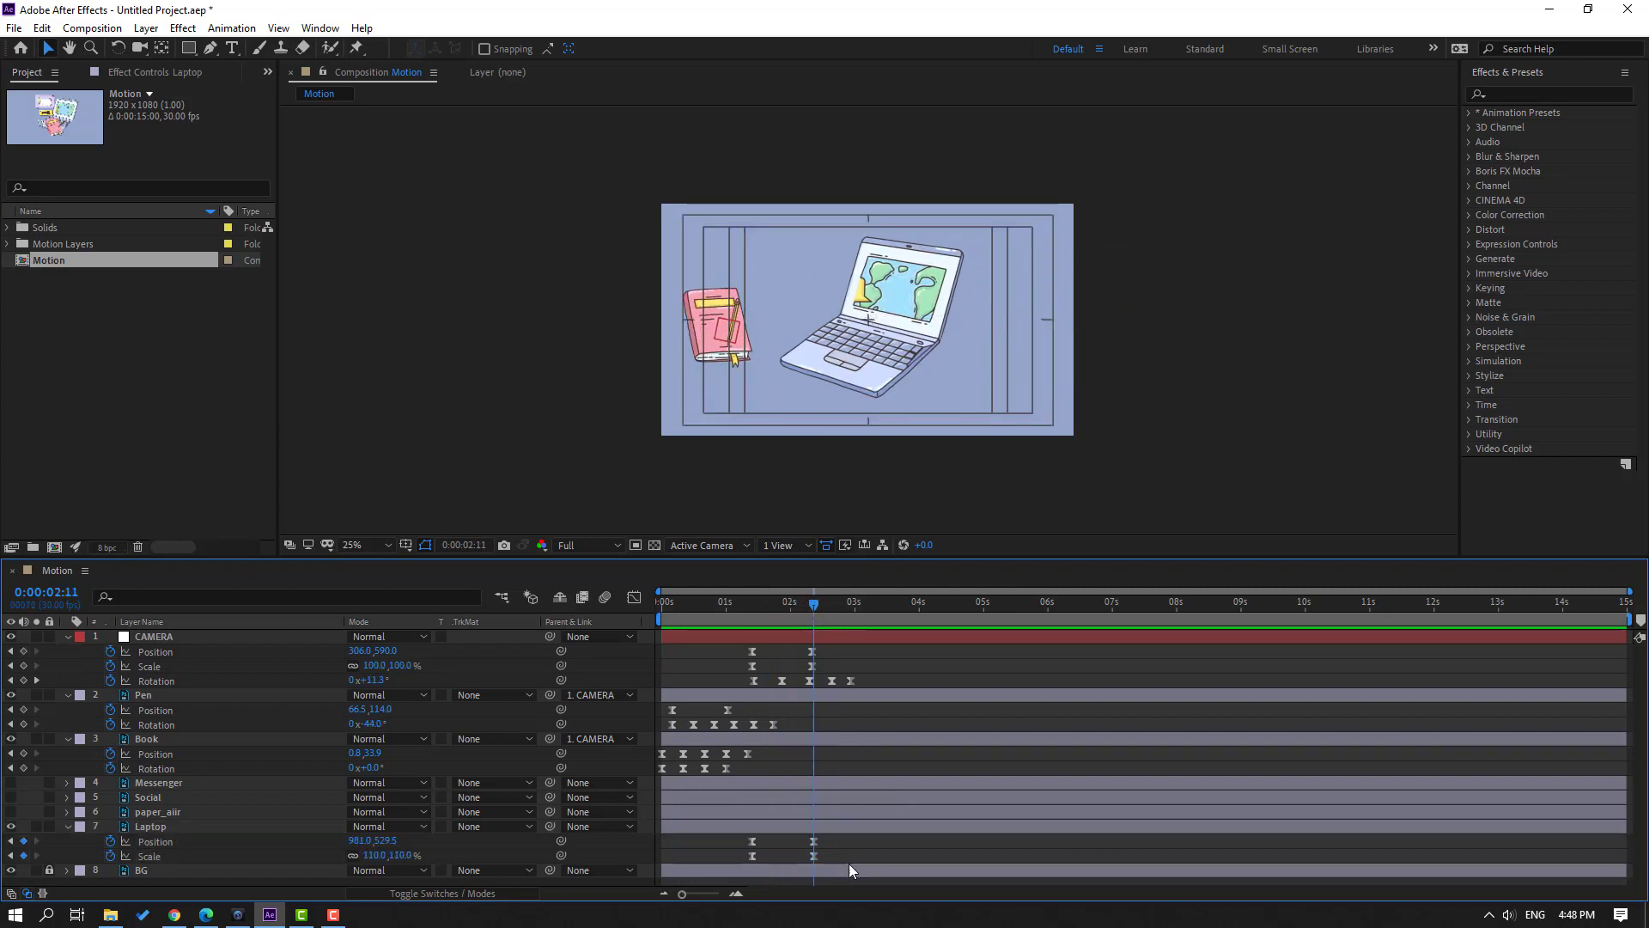
key("Page_Down")
left_click_drag(357, 841, 380, 843)
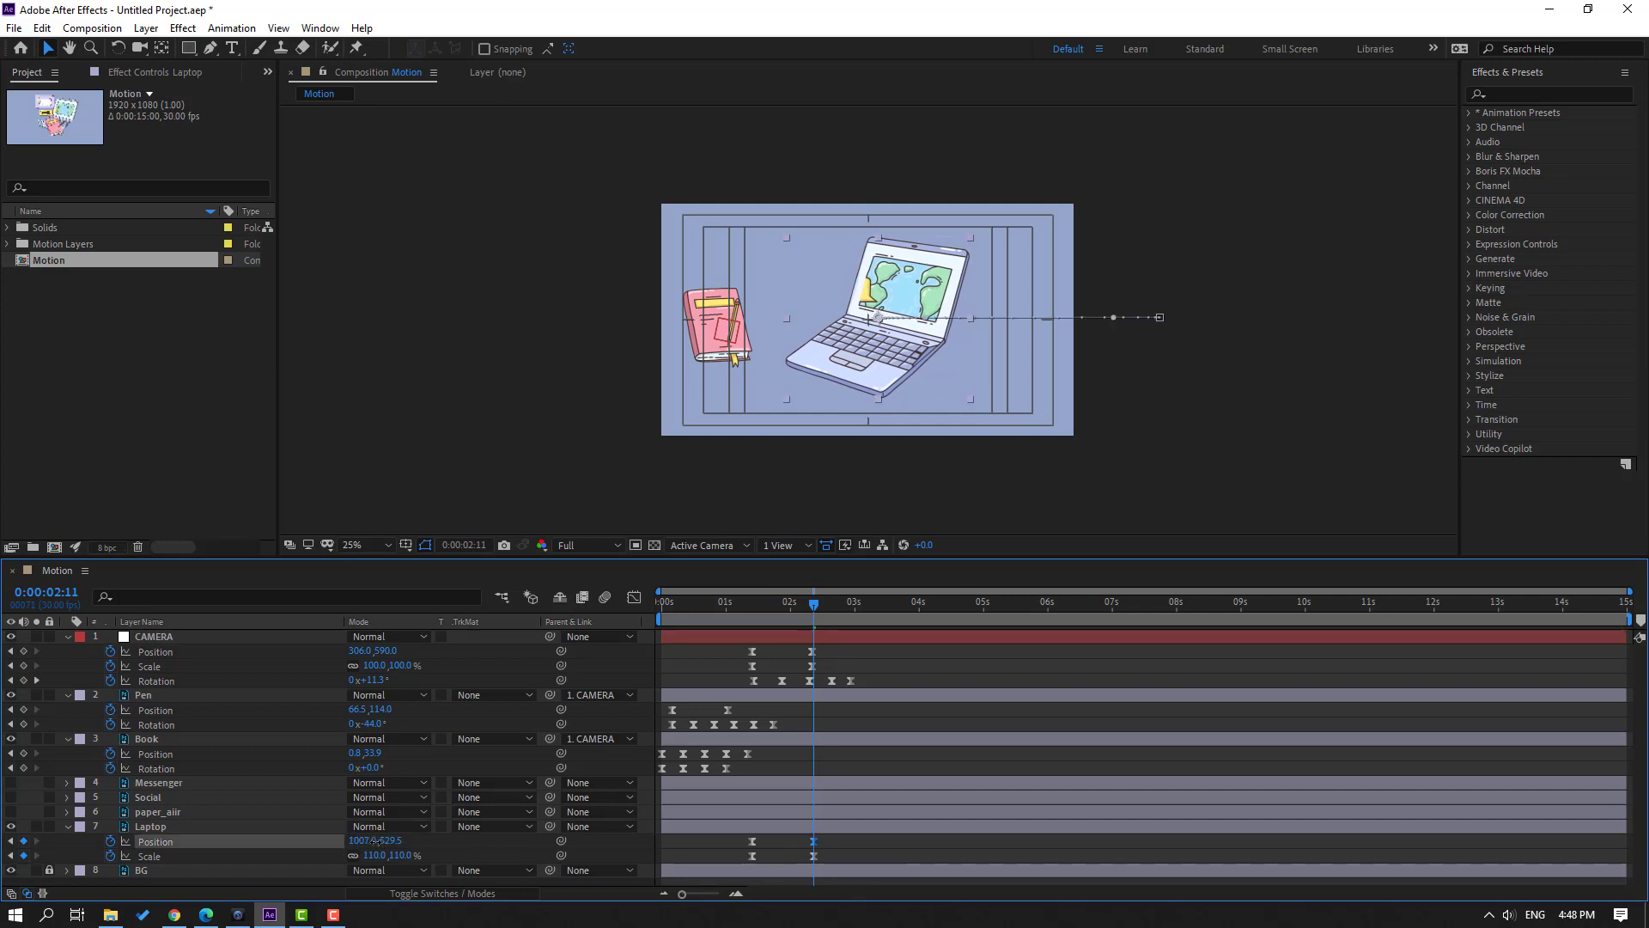
key("space")
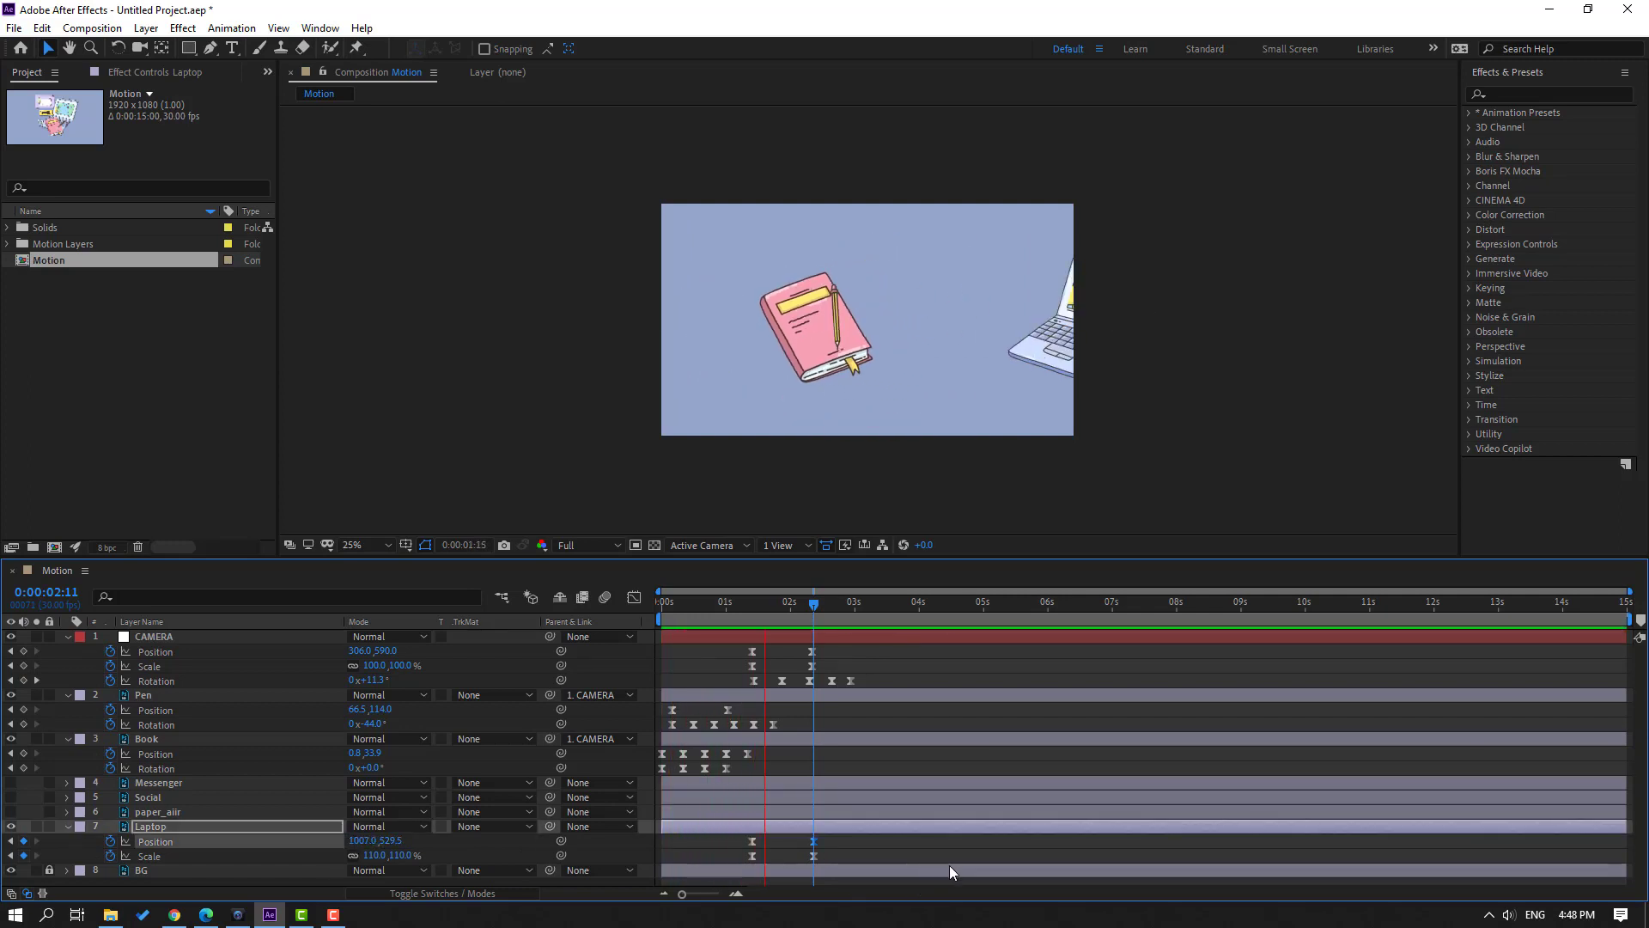
key("space")
- Delay the Laptop's ending Position and Scale keyframes to about 2.6 seconds and strengthen their easing in the speed graph, previewing the slide-in
left_click_drag(832, 844, 818, 859)
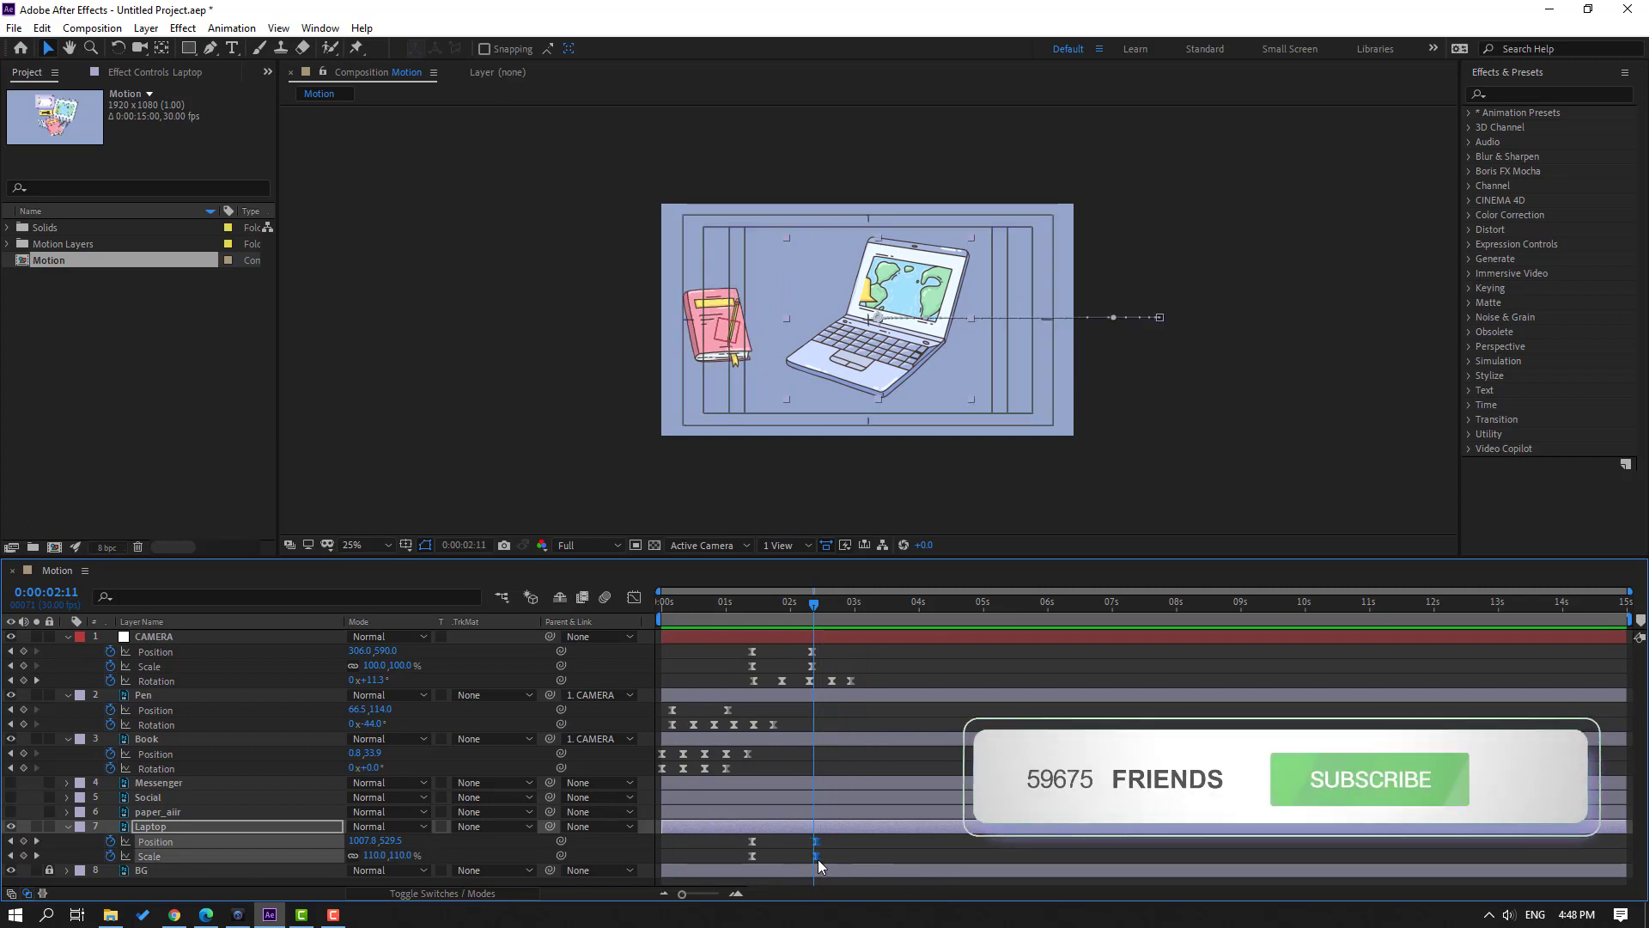
left_click(633, 598)
key("equal")
left_click_drag(894, 848, 658, 692)
left_click_drag(781, 837, 774, 838)
key("minus")
key("space")
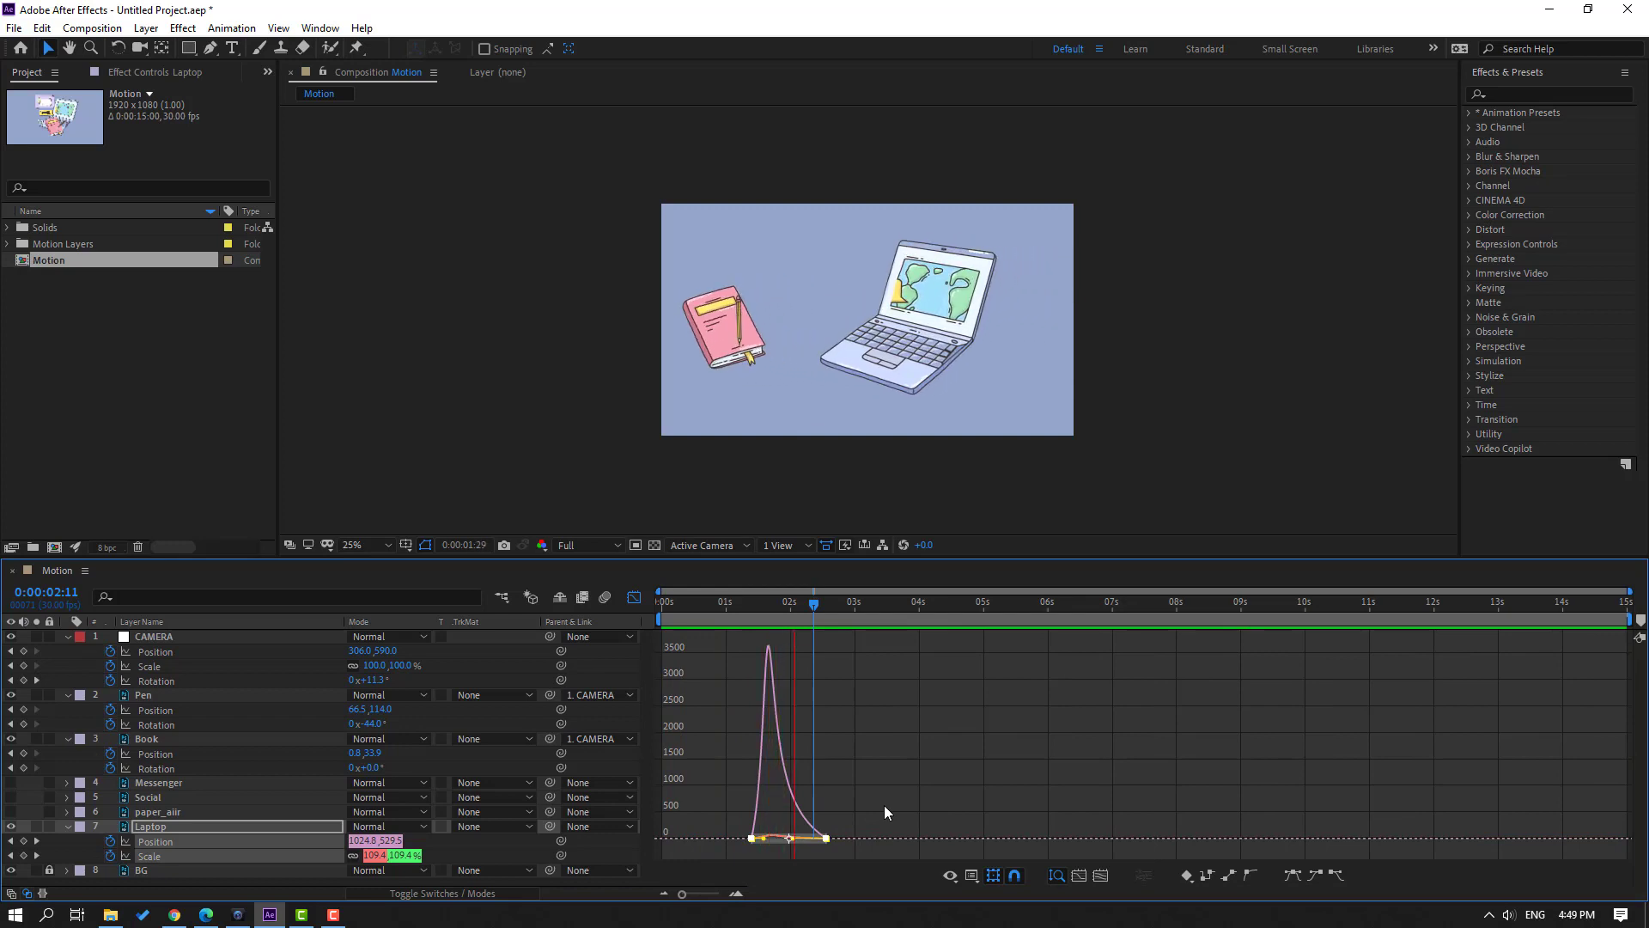
key("space")
left_click(634, 596)
left_click_drag(765, 606, 827, 612)
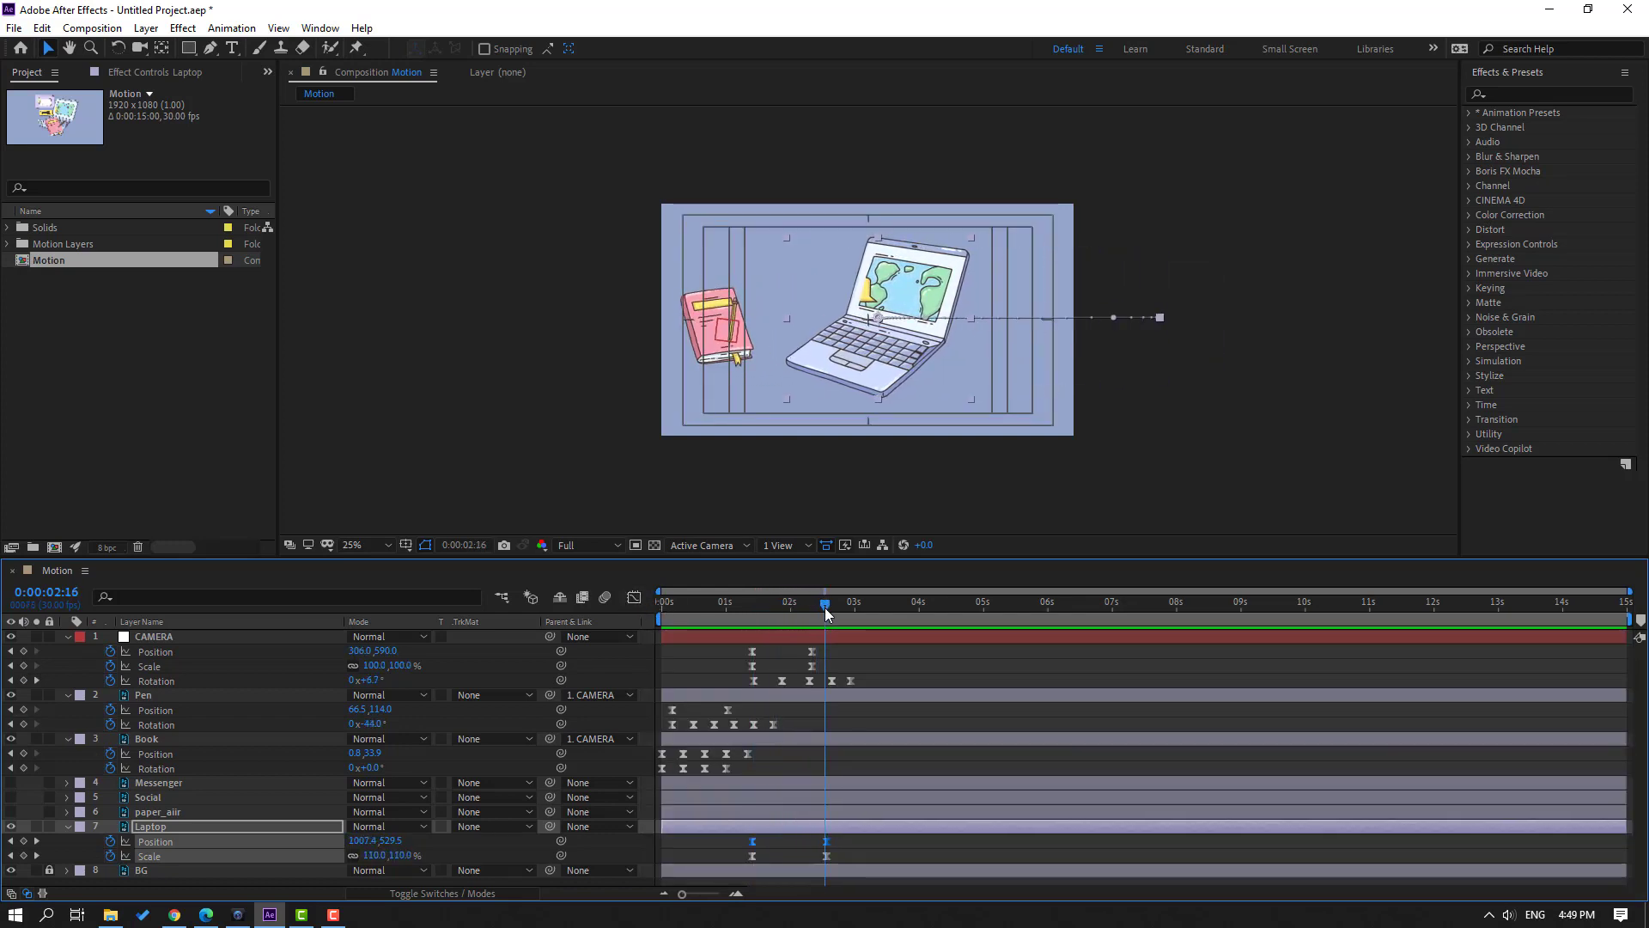
- Make the Messenger layer visible and view the composition at 100%
left_click(153, 881)
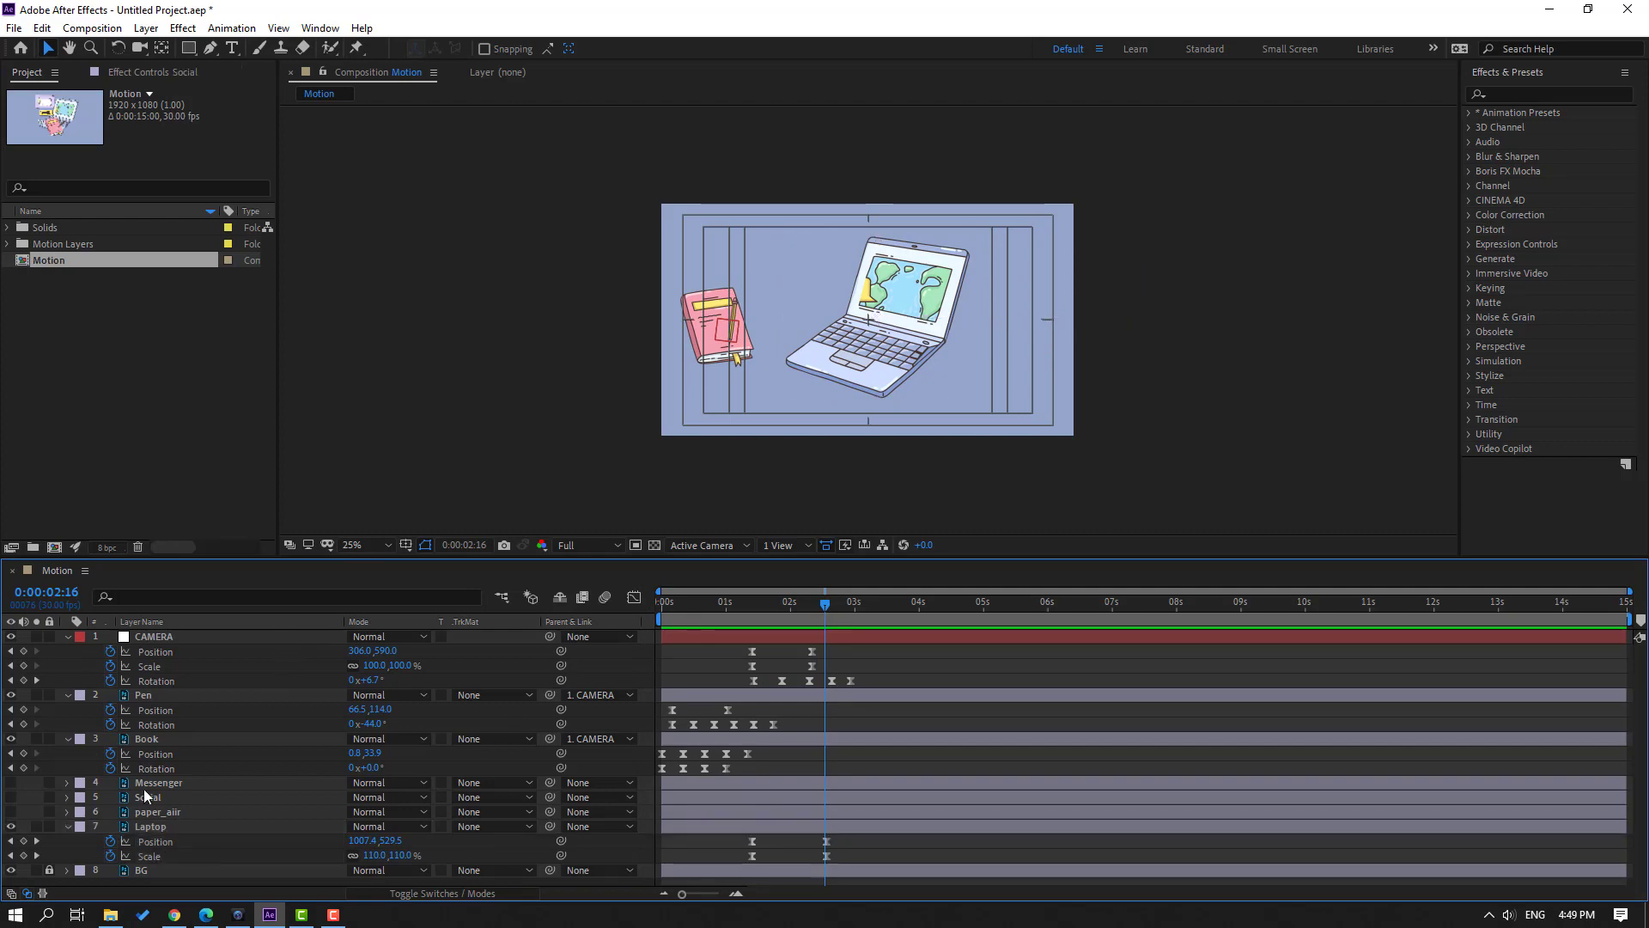
left_click(147, 789)
left_click(11, 783)
key("slash")
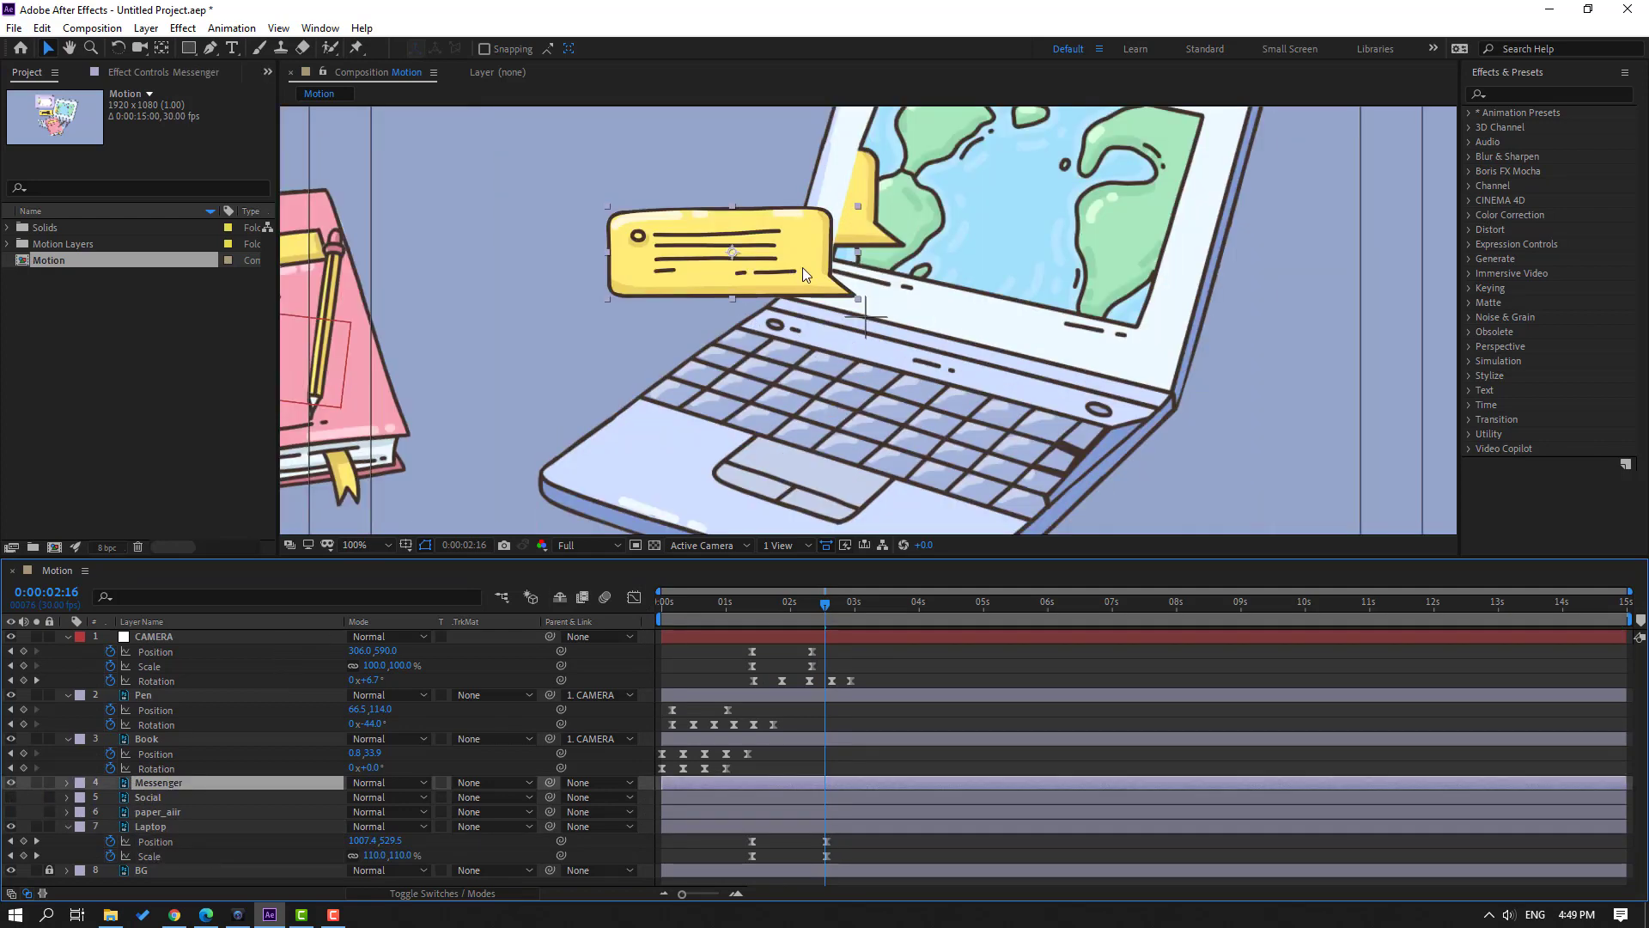
- Apply the Animation Composer 3 preset Overshoot Scale From Anchor Point to the Messenger layer as an In transition
left_click(321, 27)
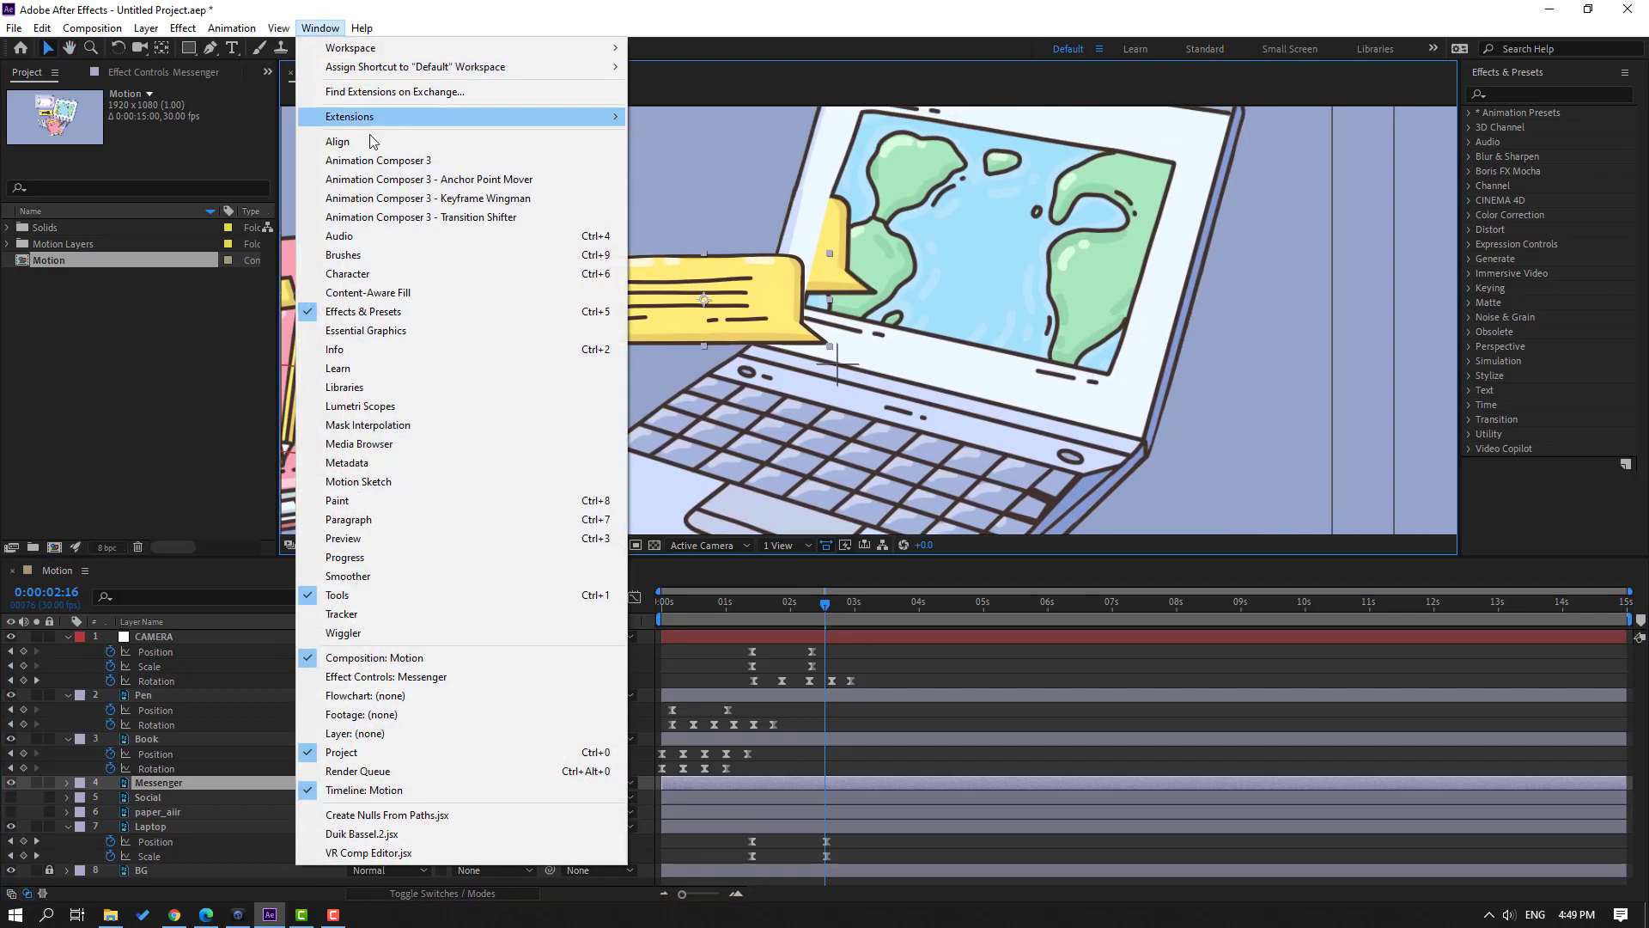
left_click(509, 169)
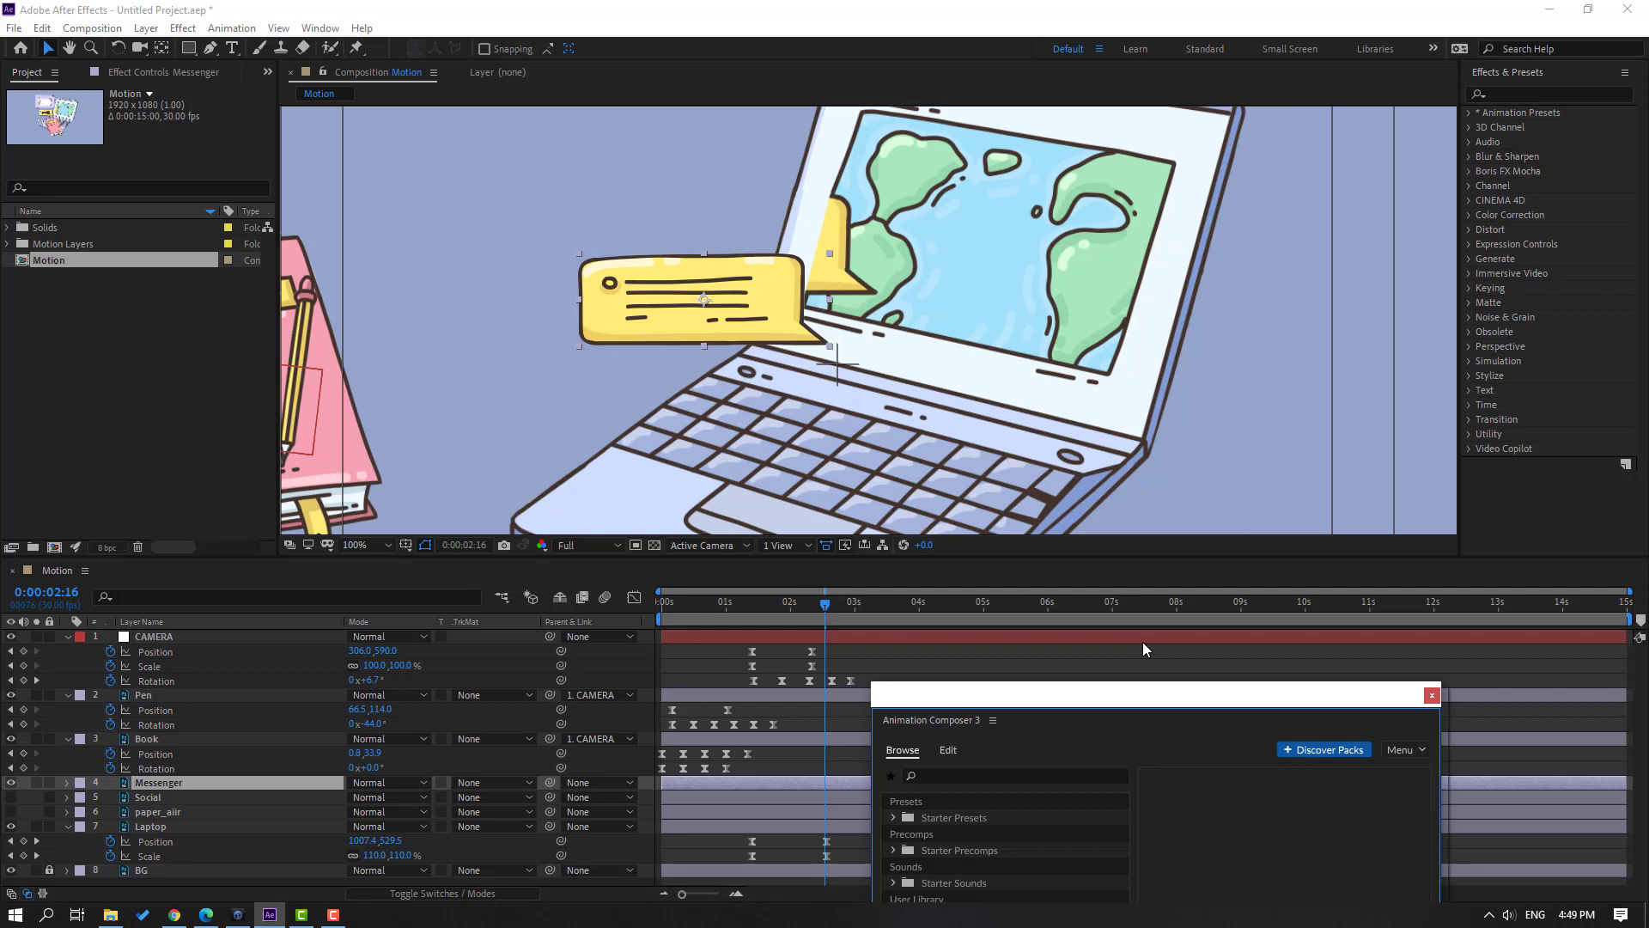
left_click_drag(1099, 379, 1074, 324)
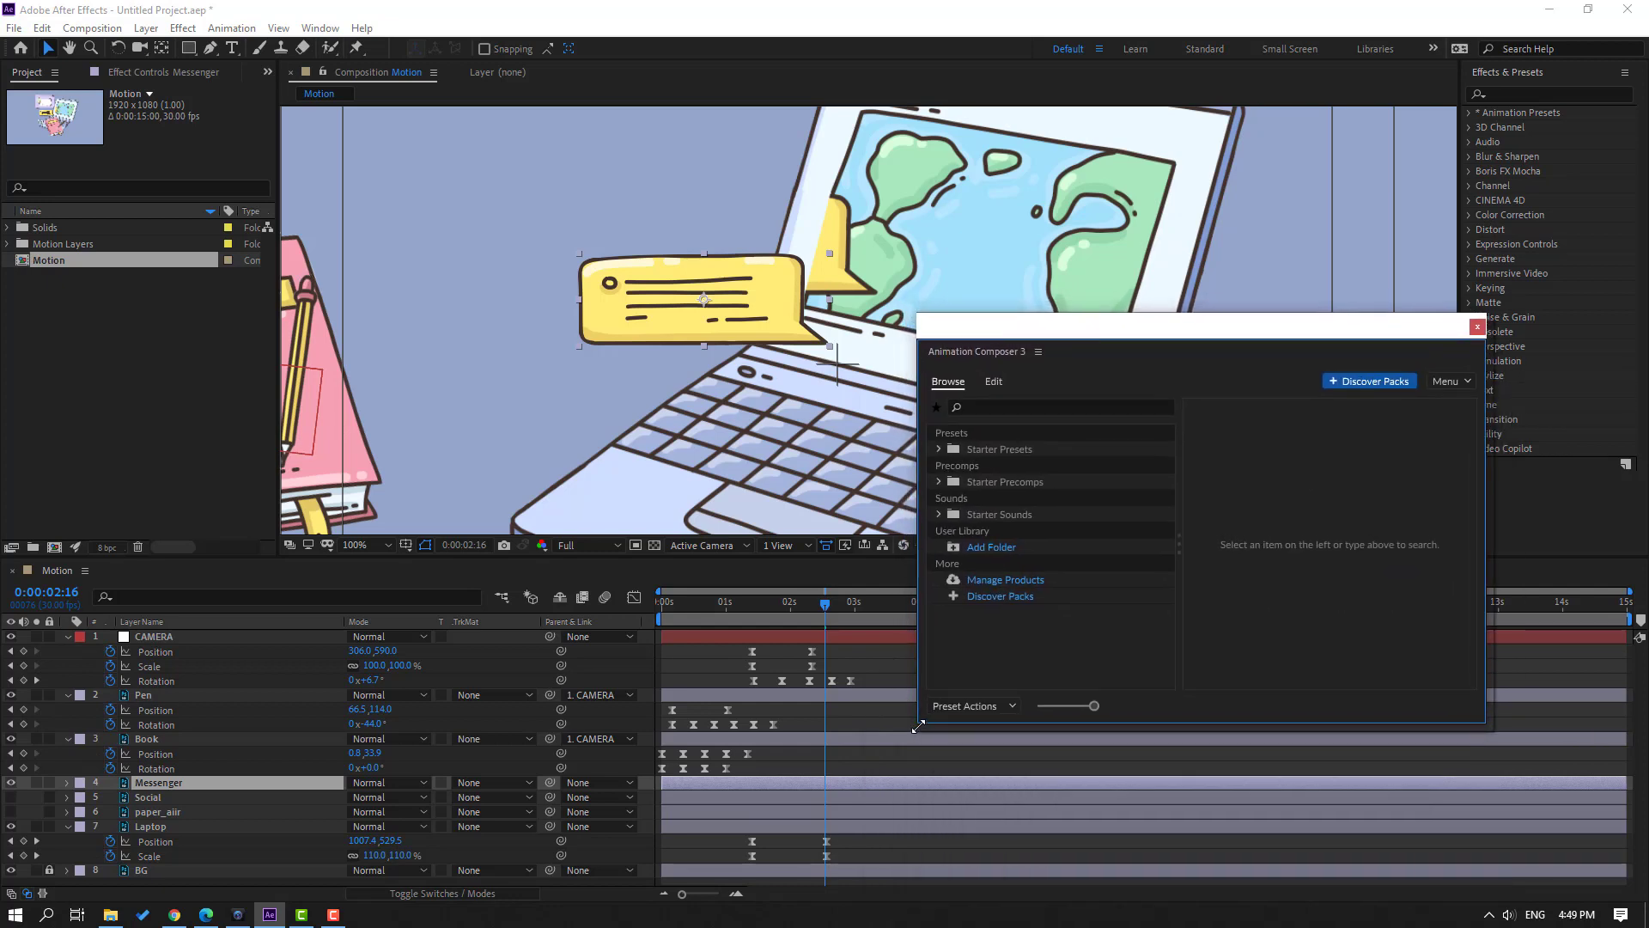
left_click_drag(917, 726, 904, 805)
left_click(926, 449)
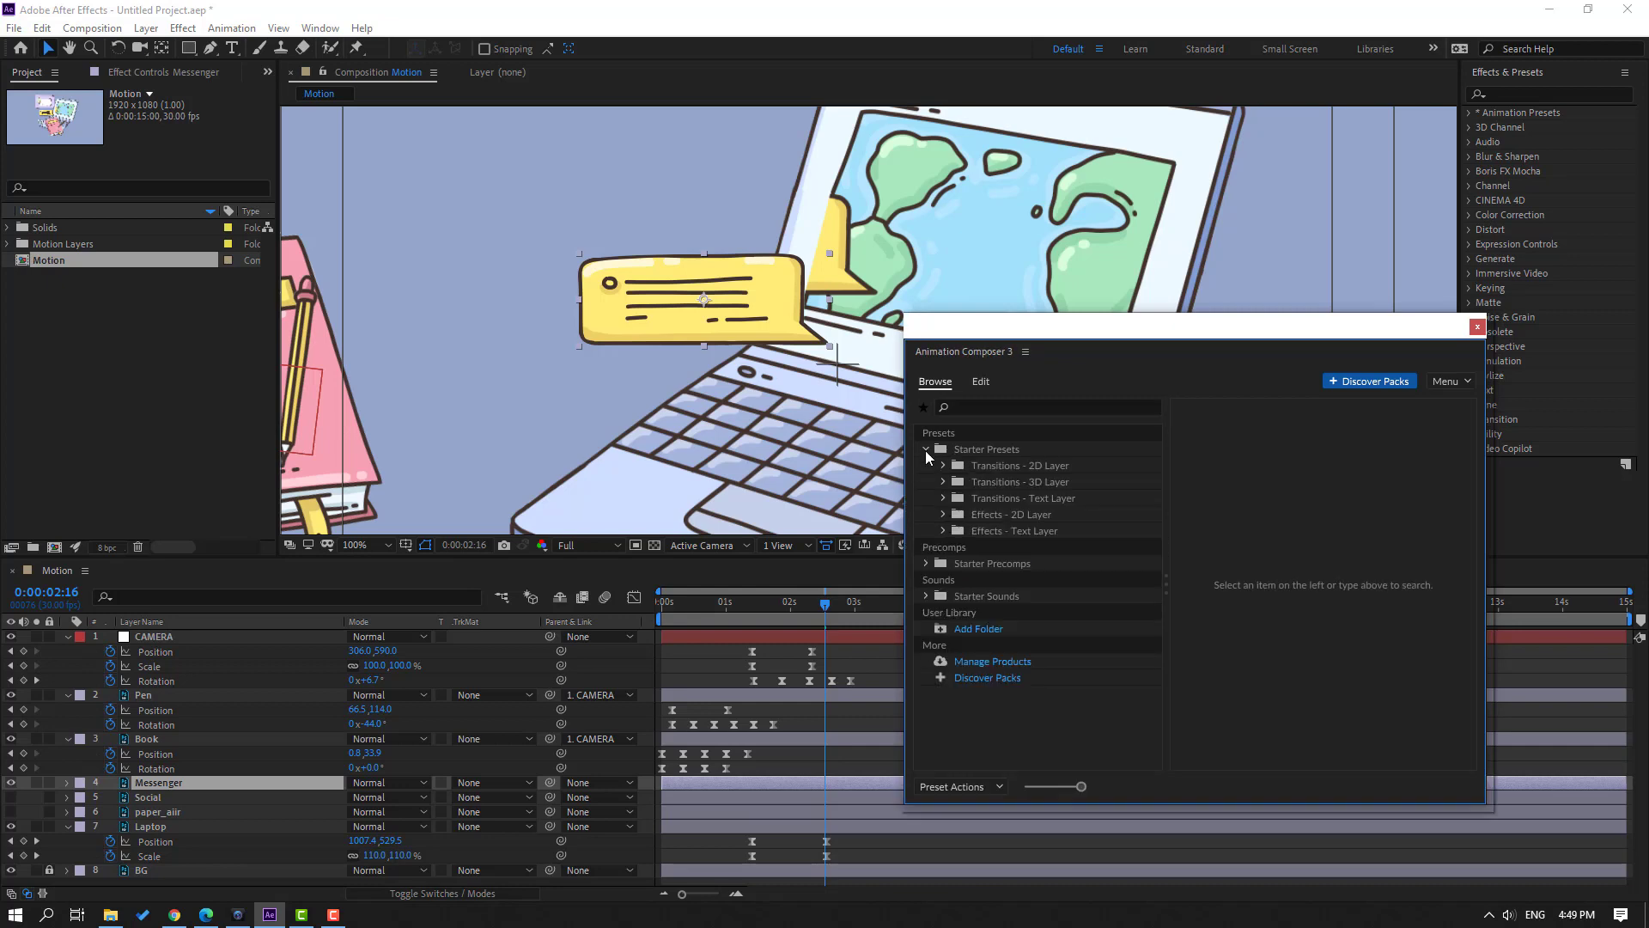
left_click(943, 466)
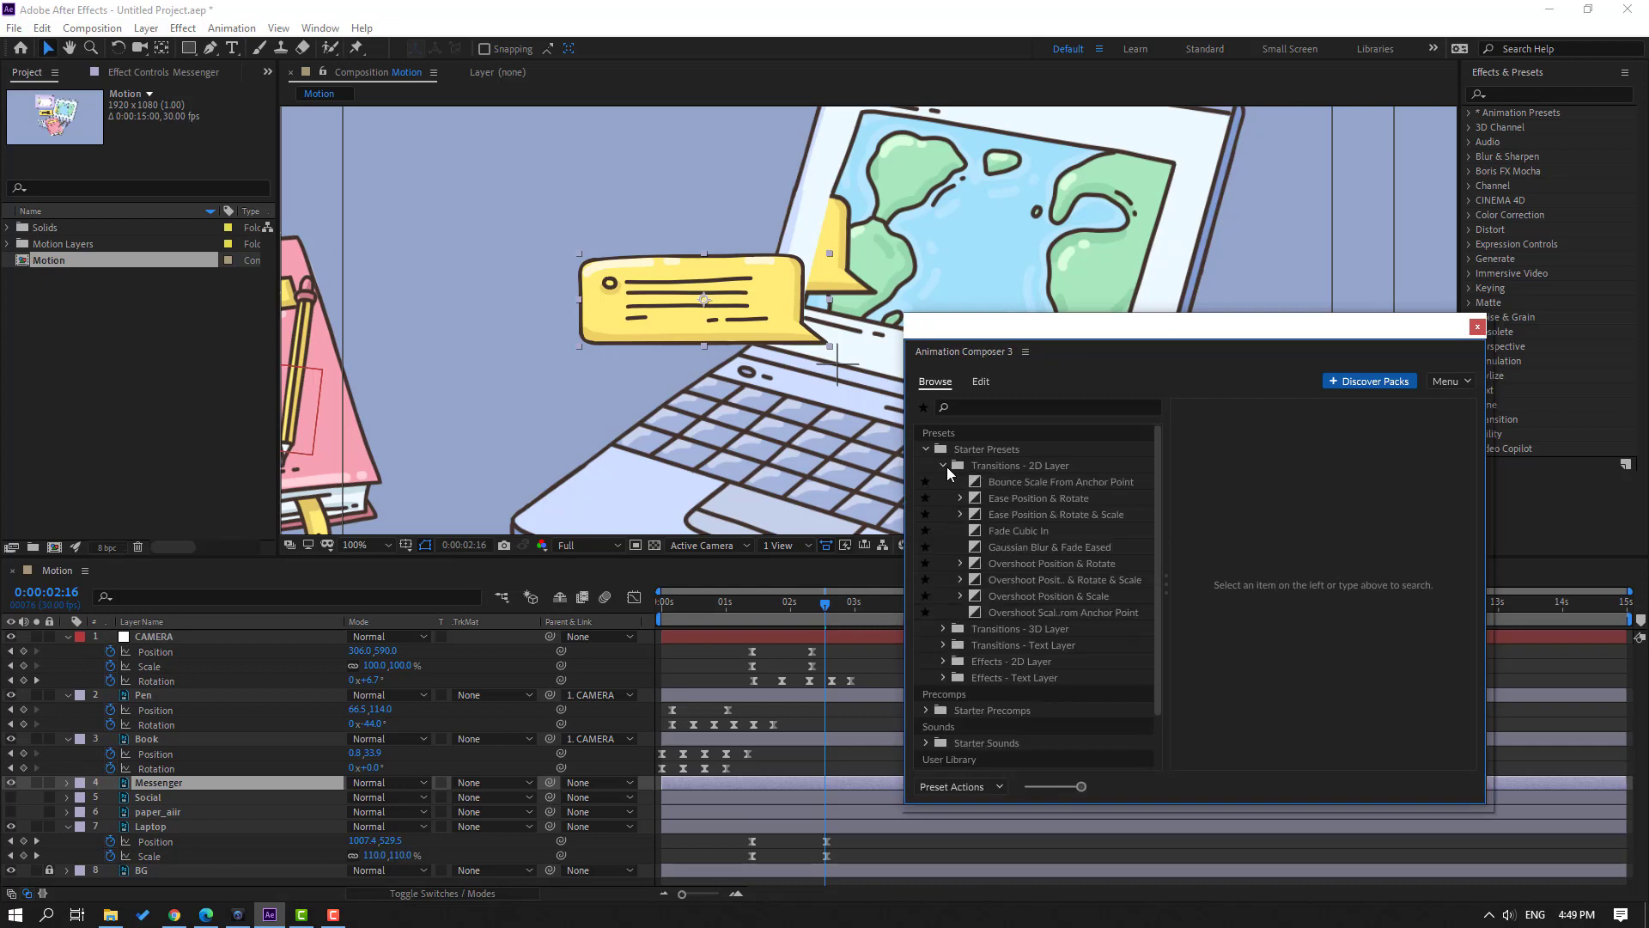
left_click(990, 612)
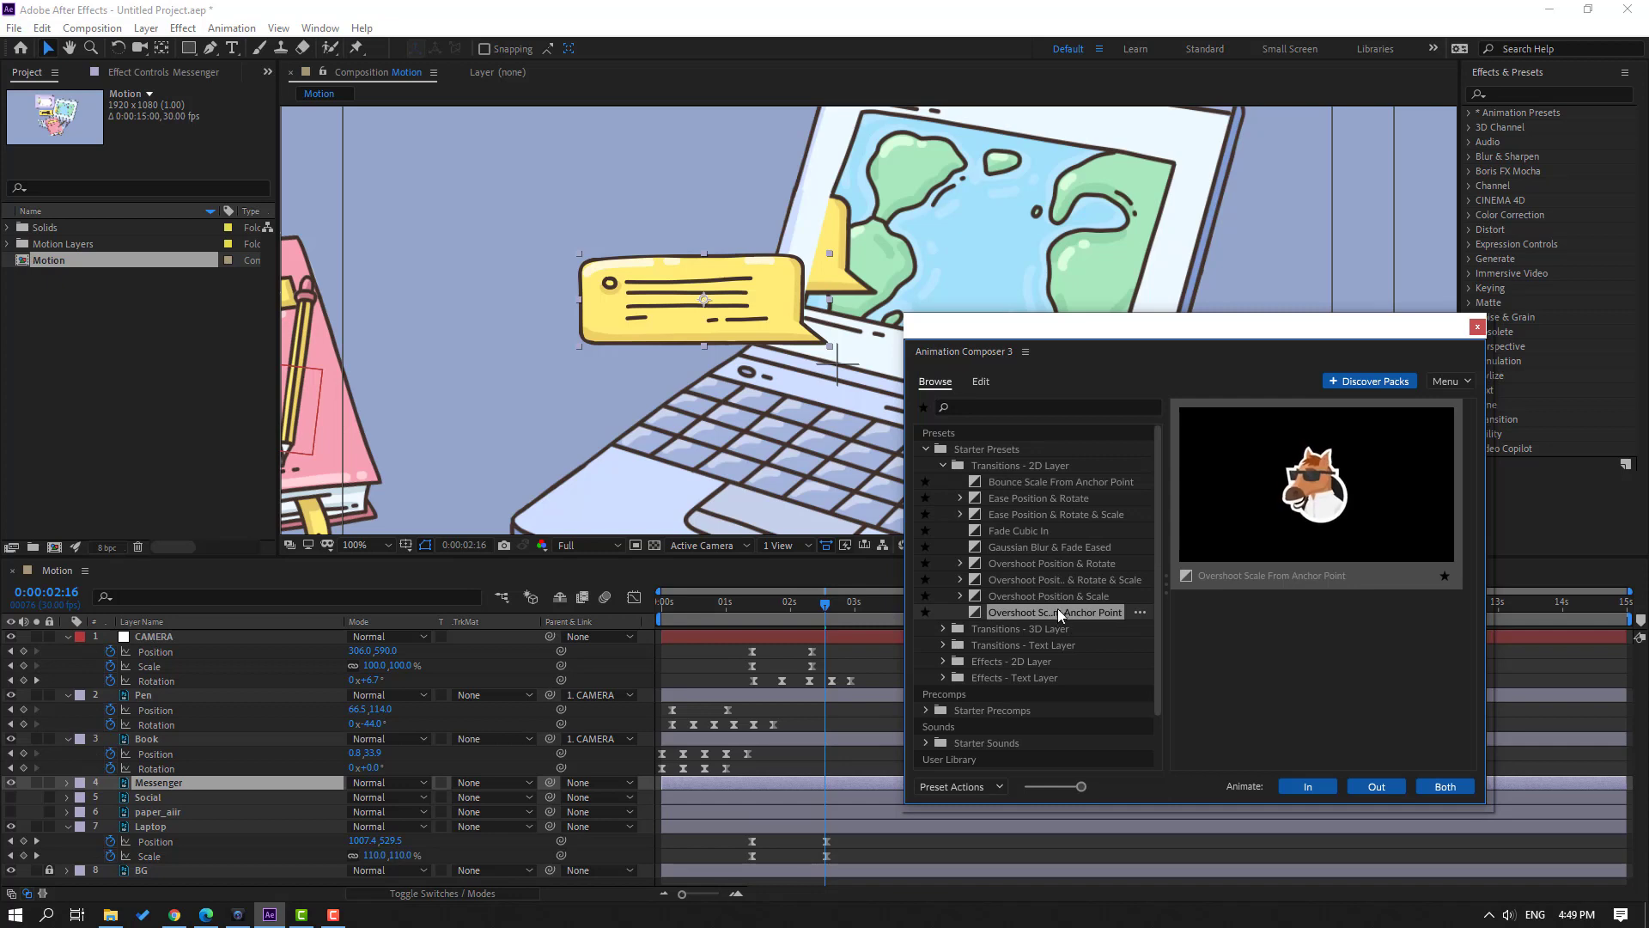
left_click(1307, 786)
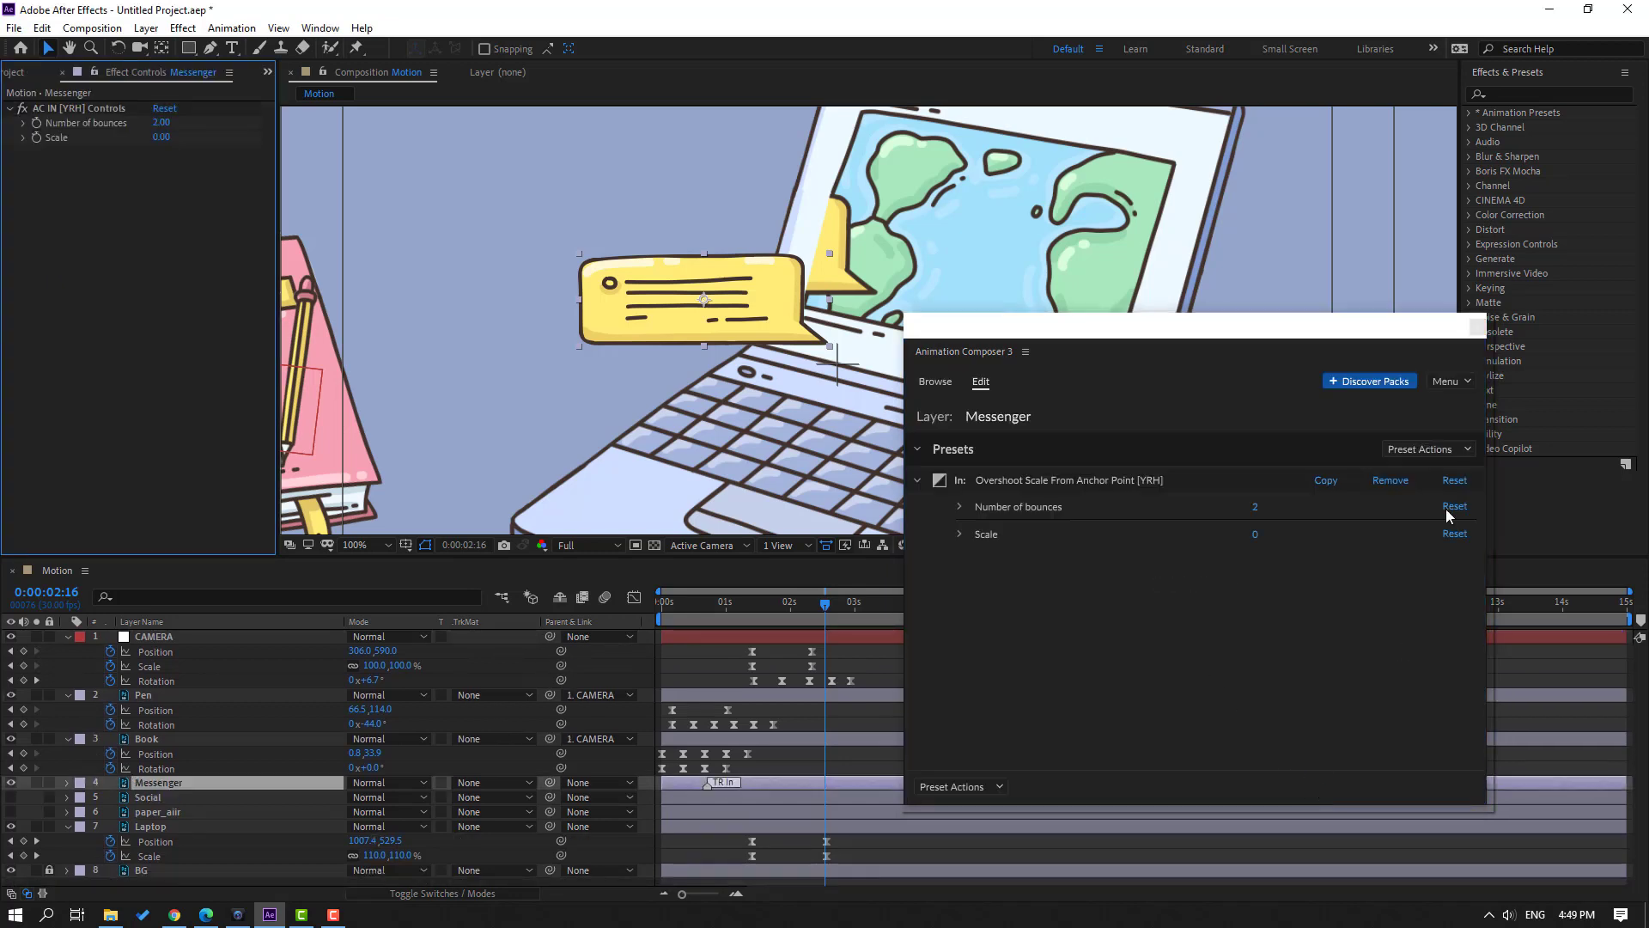
left_click(1478, 327)
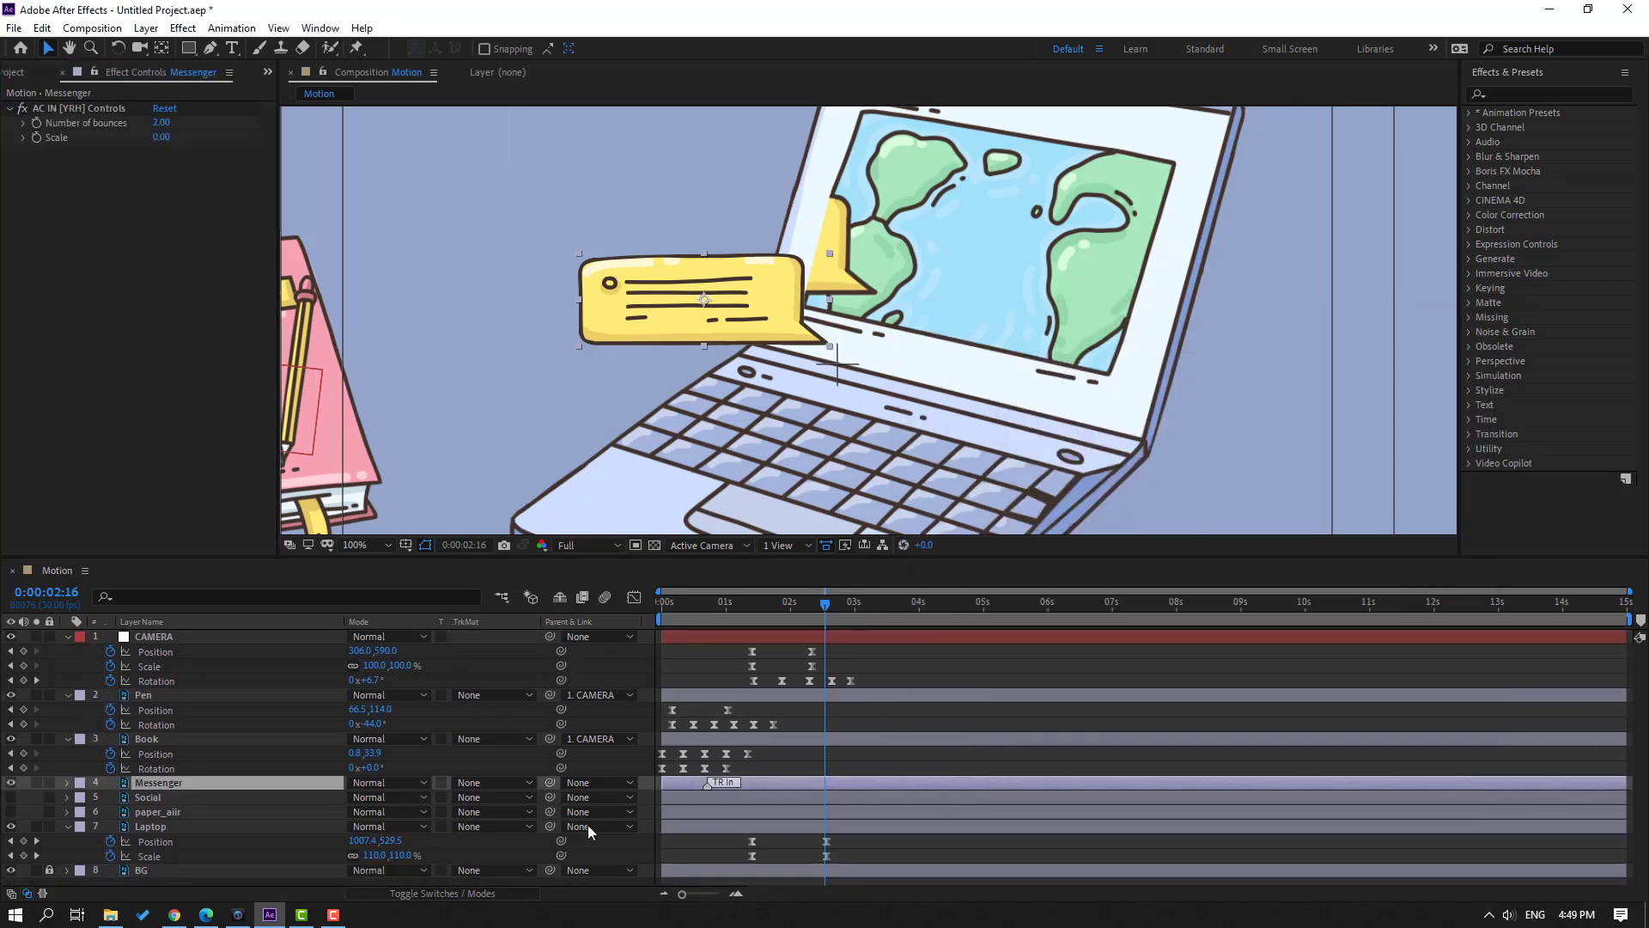
- Shift the Messenger layer to start at about 2 seconds and preview its entrance
left_click_drag(672, 792, 802, 790)
left_click(744, 612)
left_click_drag(757, 611, 822, 617)
key("space")
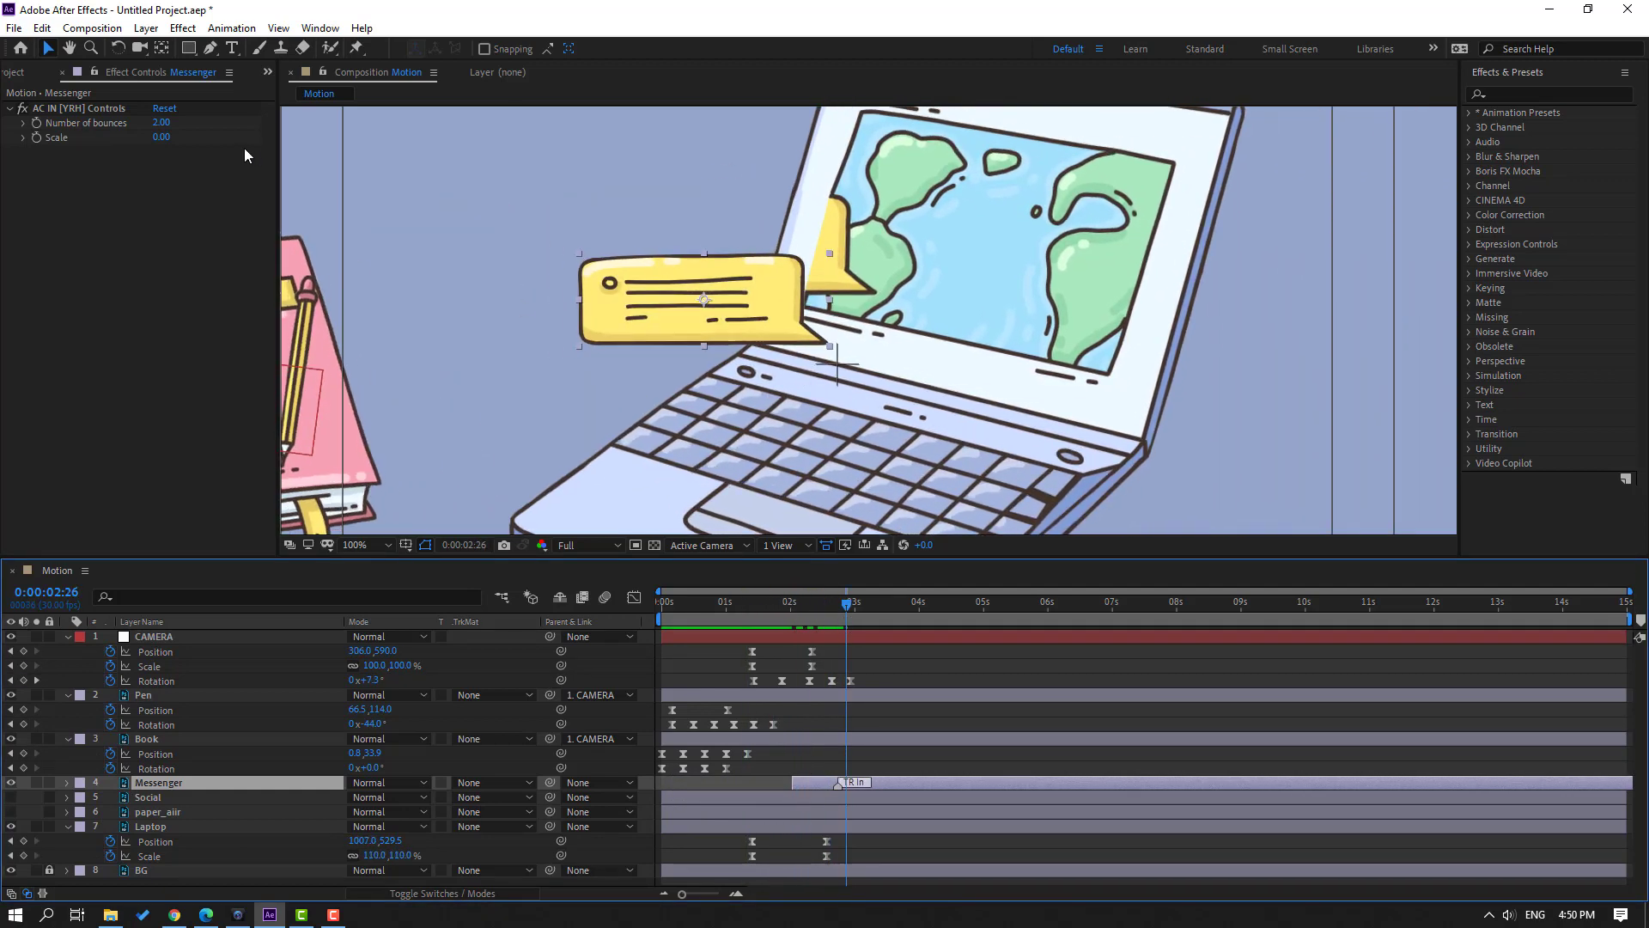
- Move the Messenger layer's anchor point to the tip of the speech bubble's tail
left_click(163, 50)
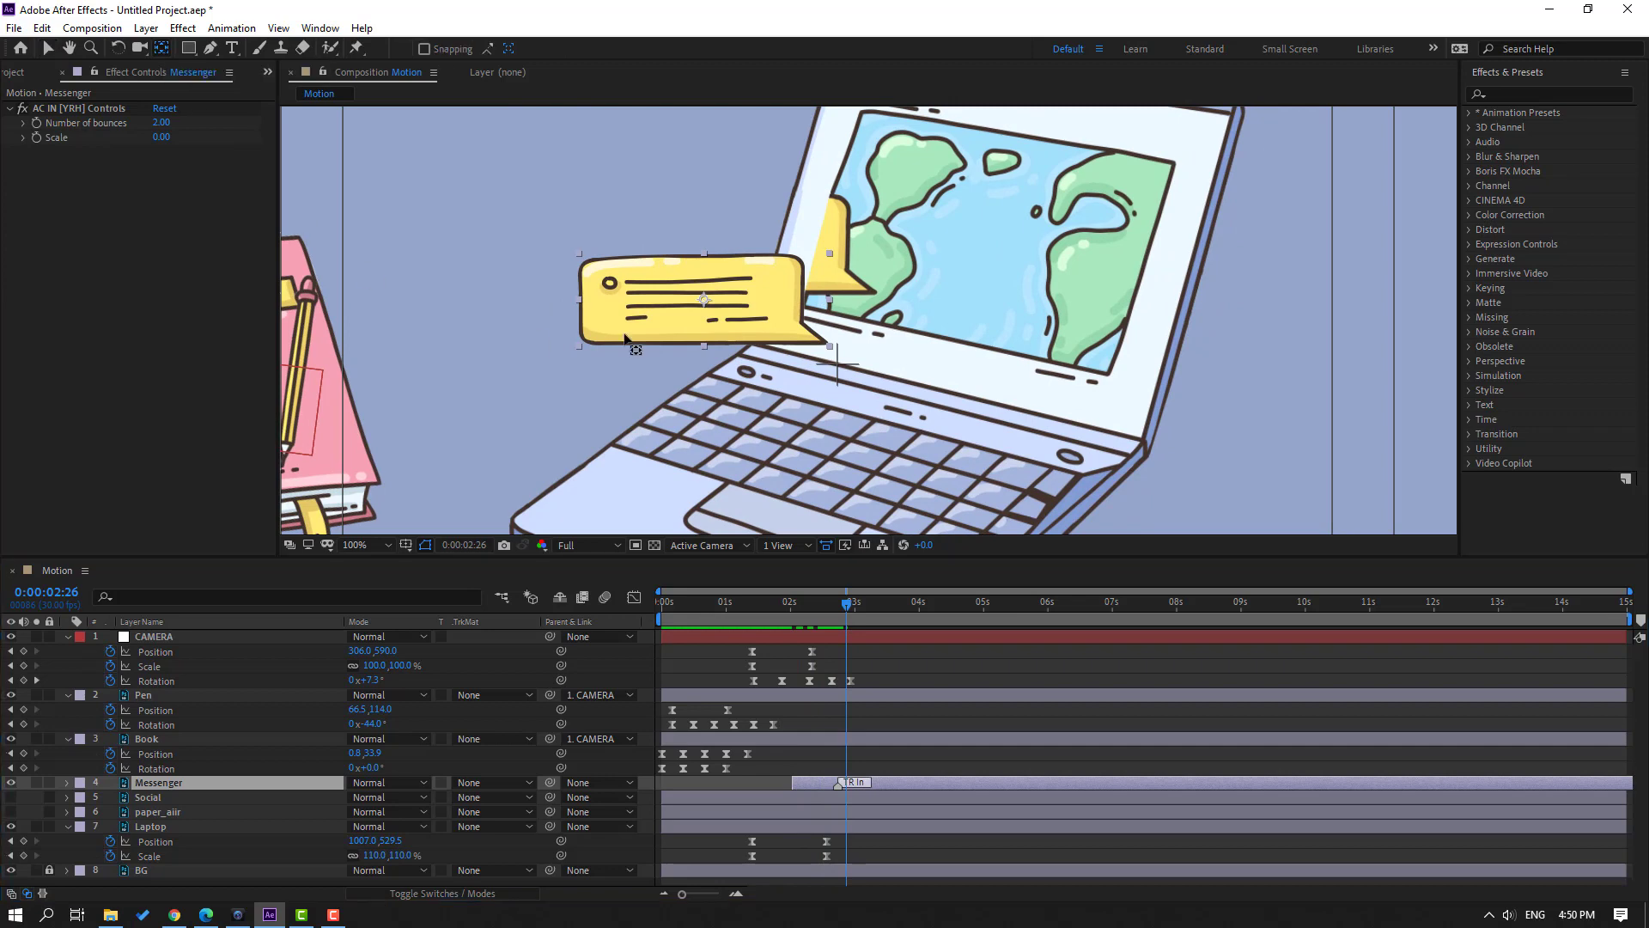
key("period")
left_click_drag(554, 286, 580, 292)
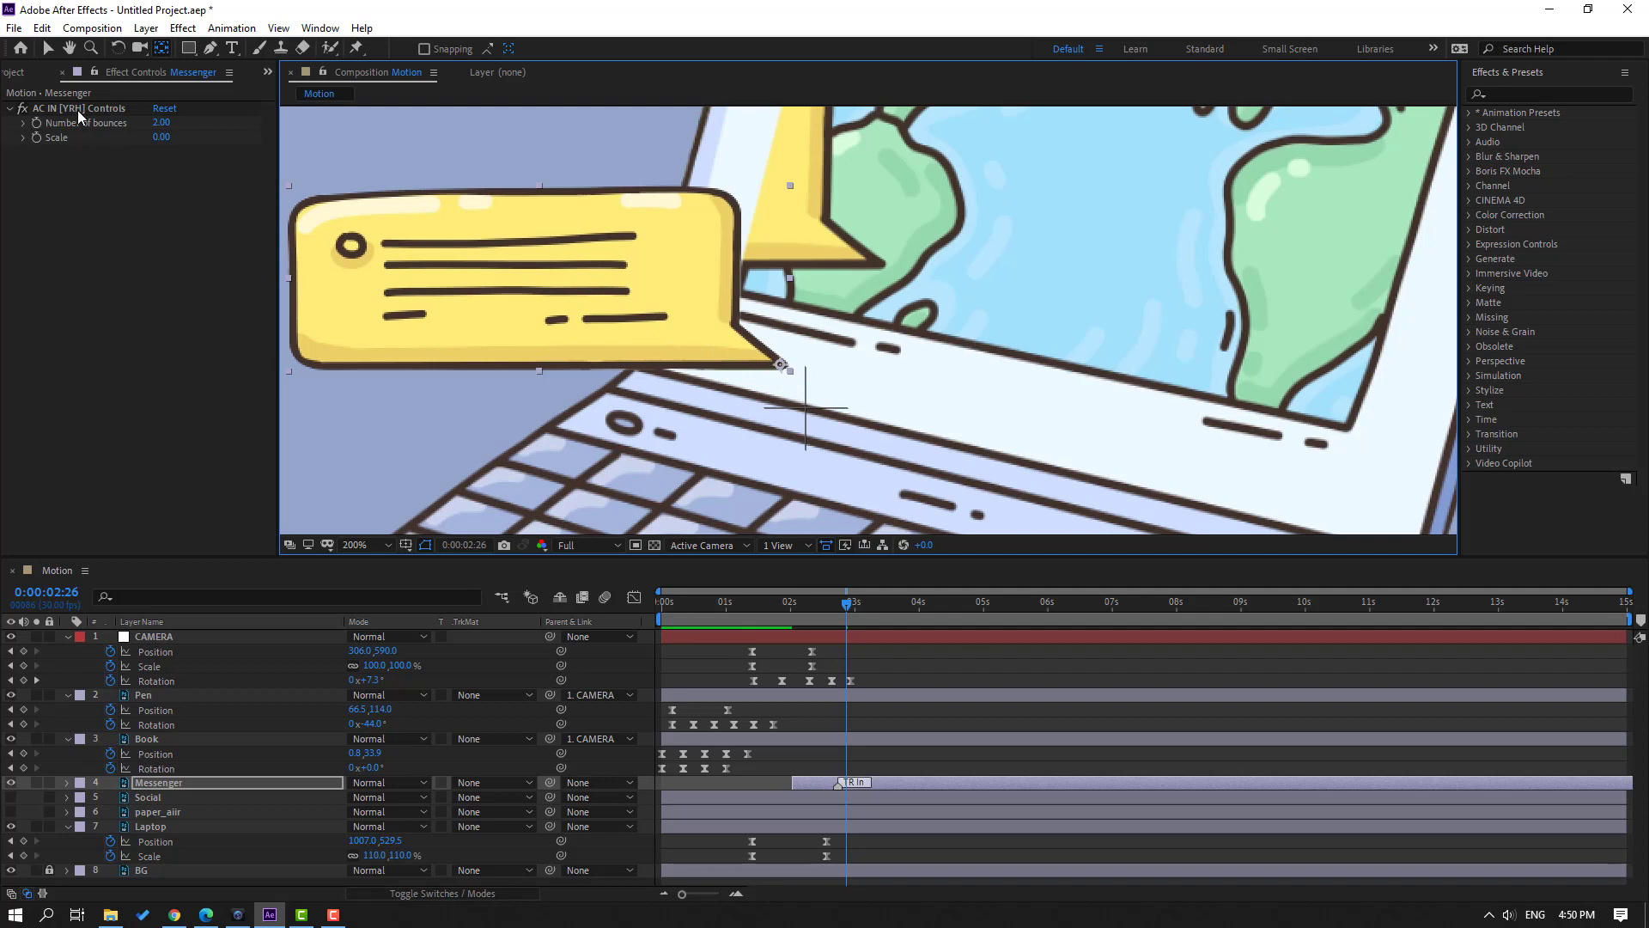
left_click(41, 50)
key("comma")
- Add a Rotation keyframe to the Messenger layer at 0:00:02:02 and set it to -30°
mouse_move(802, 615)
left_mouse_down()
mouse_move(822, 615)
mouse_move(782, 615)
mouse_move(827, 618)
mouse_move(800, 622)
left_mouse_up()
key("r")
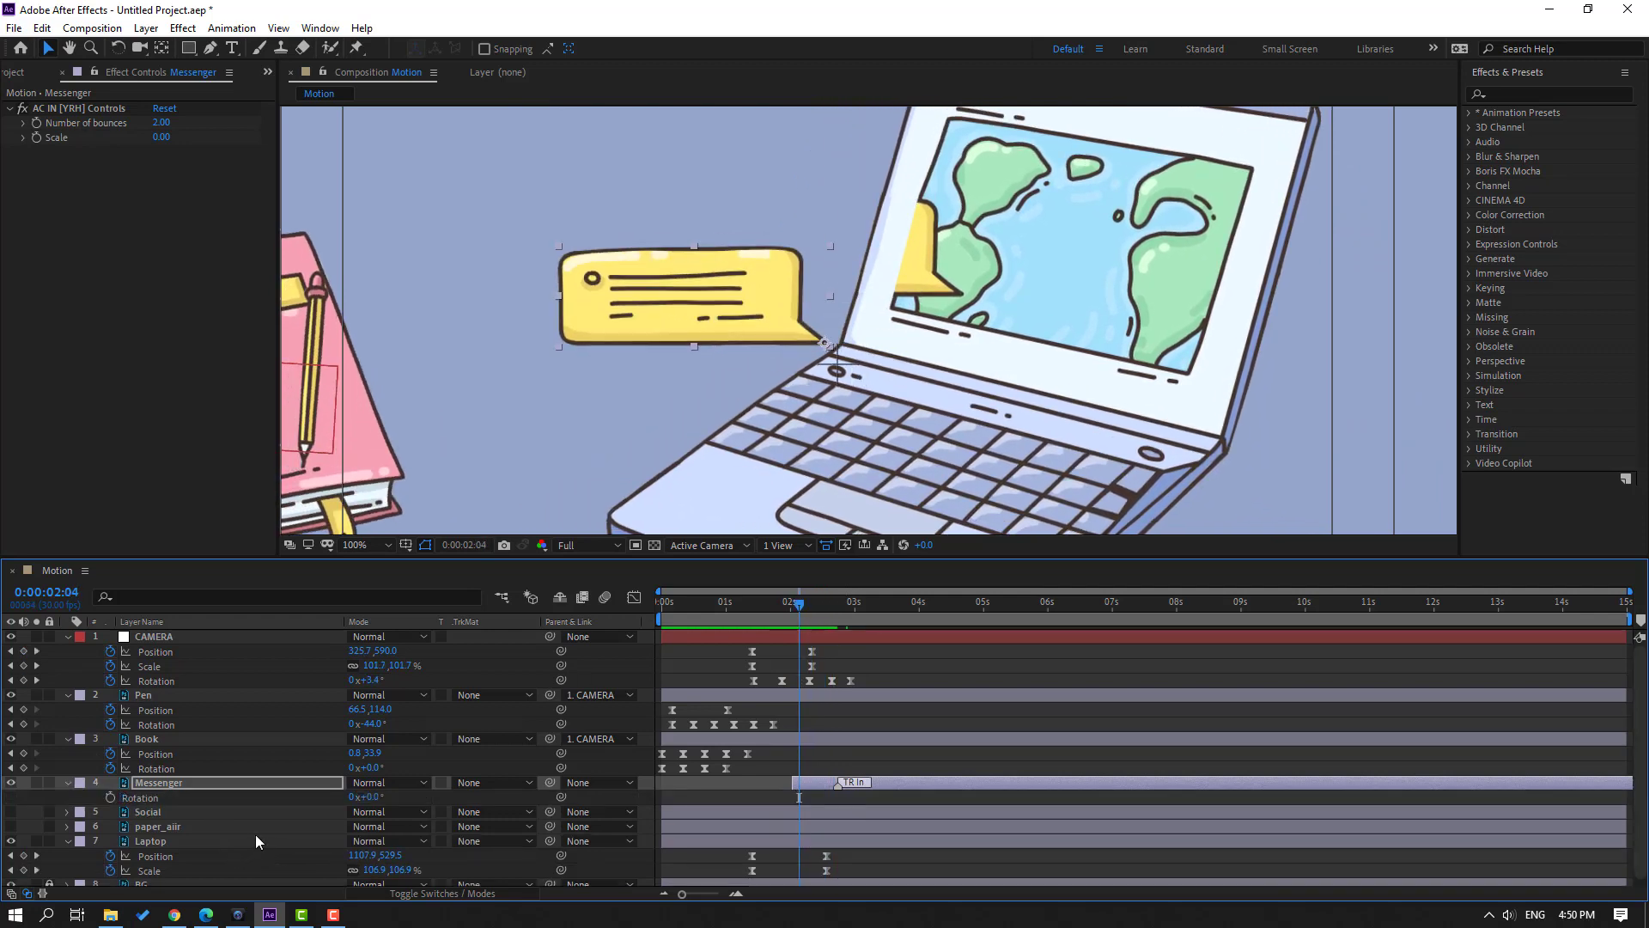
left_click(110, 798)
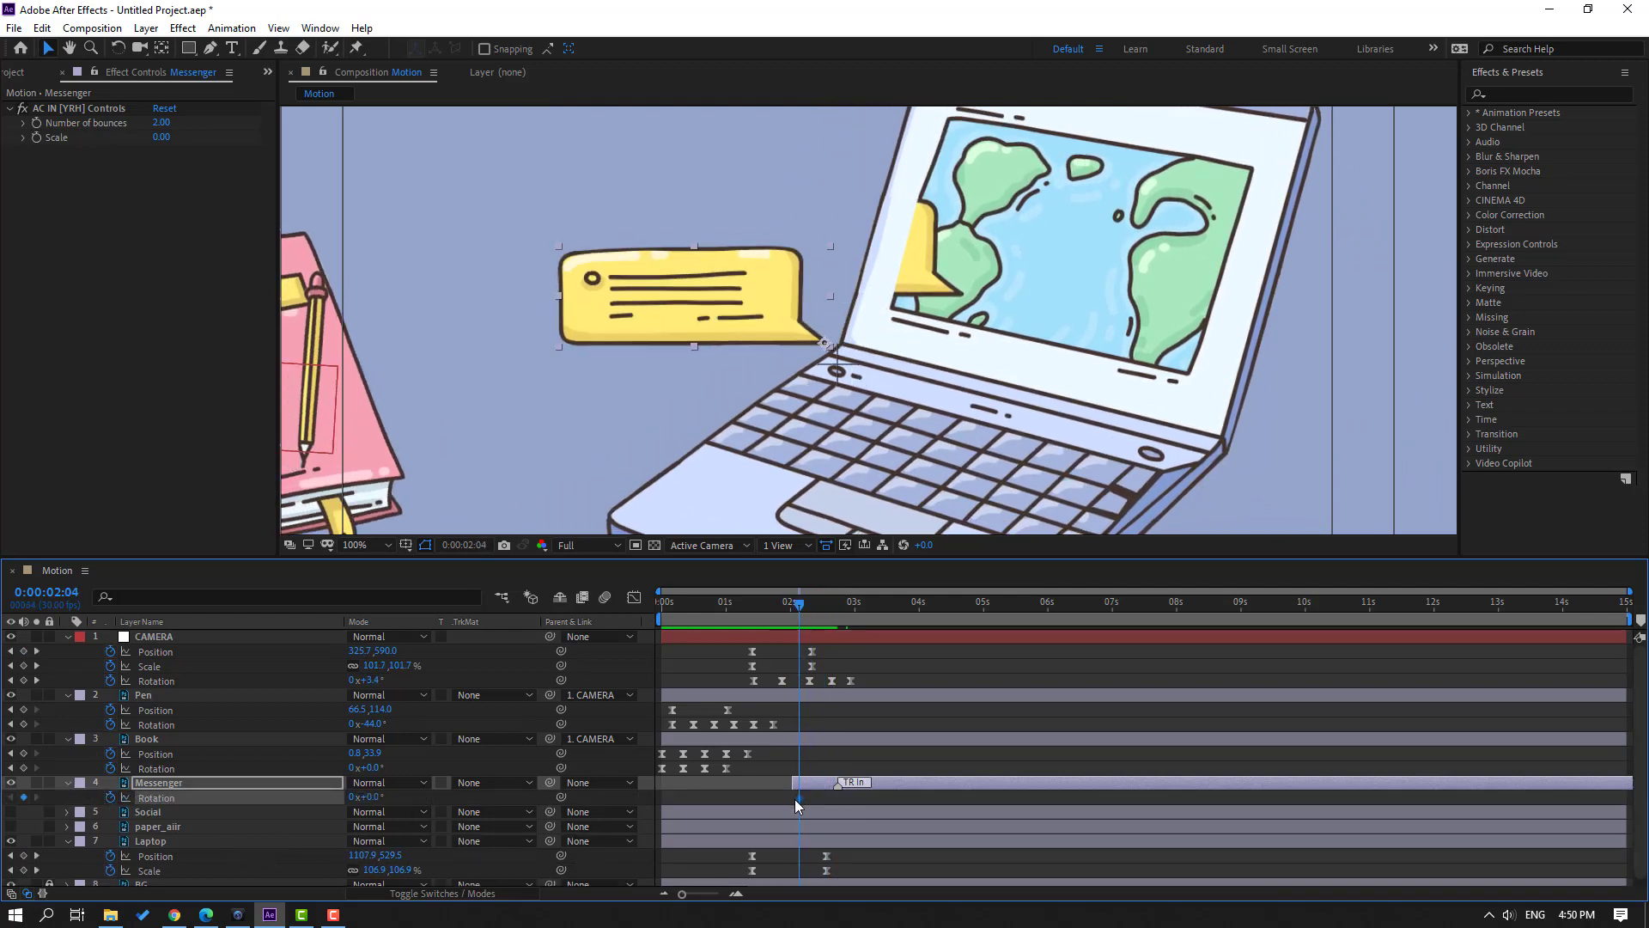
left_click_drag(781, 612, 795, 606)
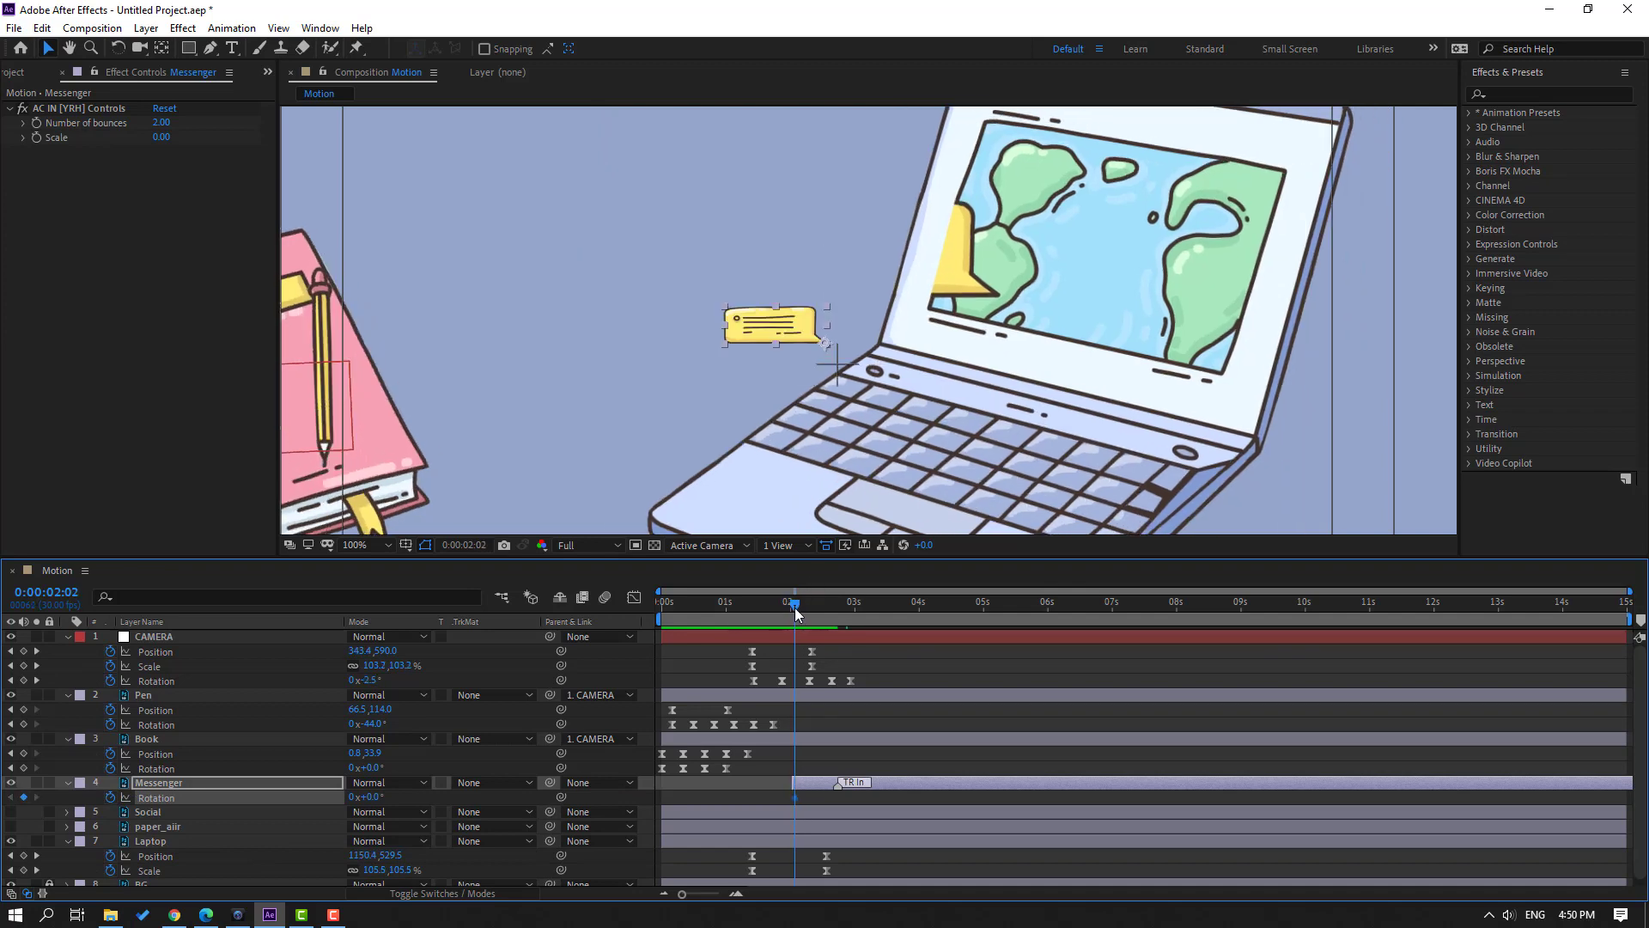
left_click_drag(370, 798, 774, 681)
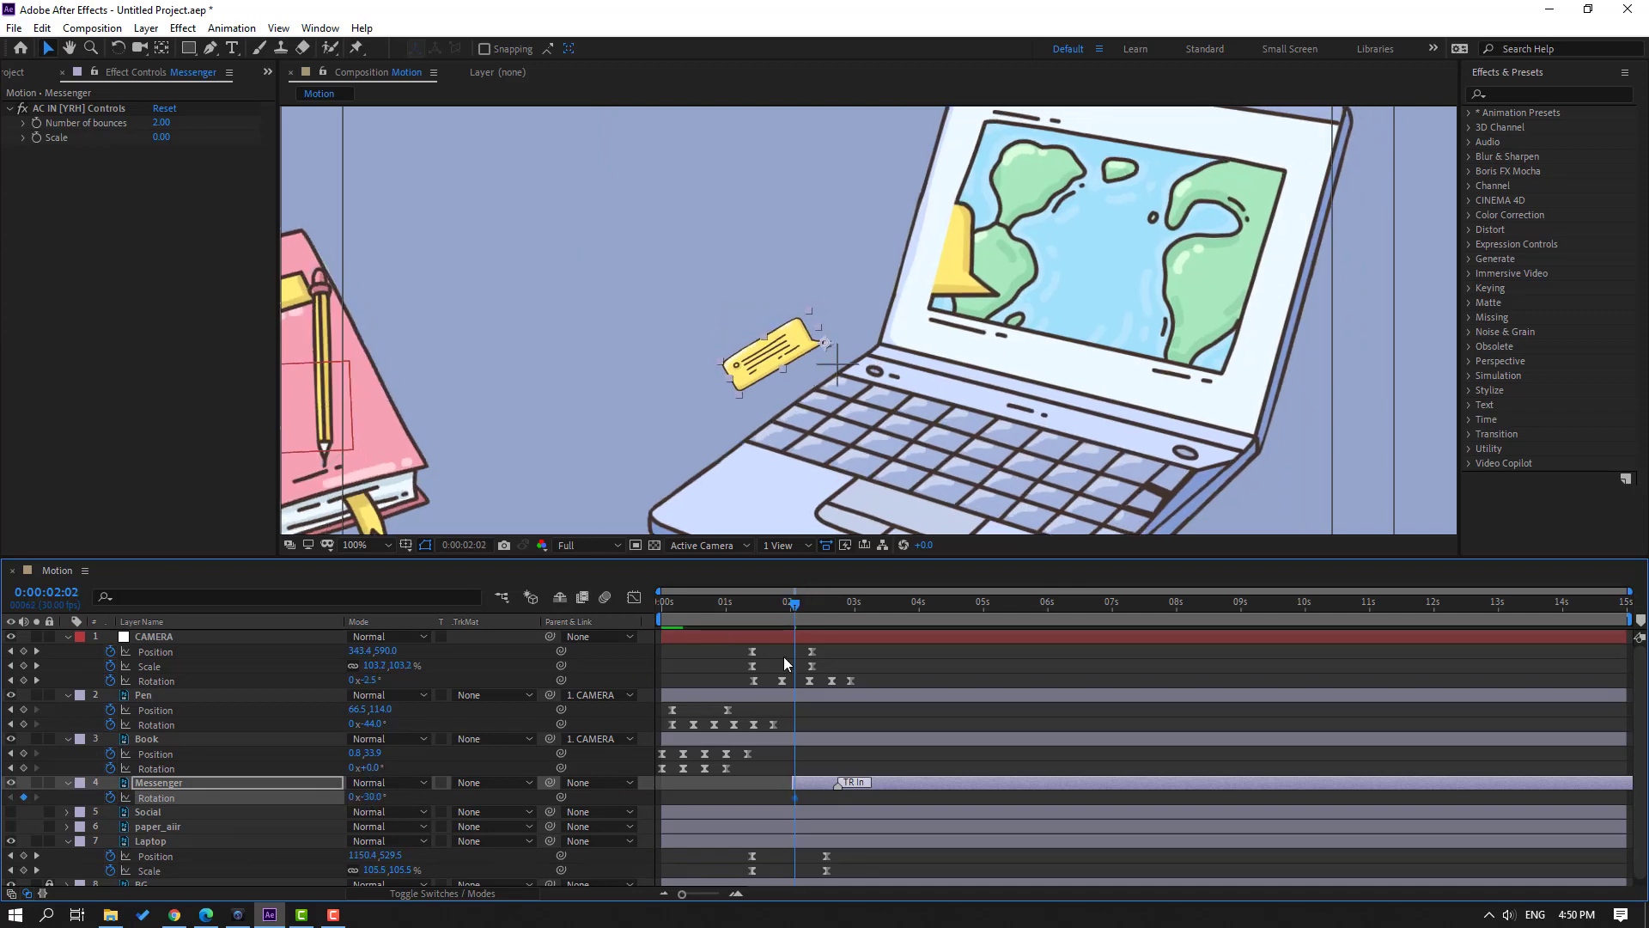
- Add Rotation keyframes to the Messenger layer: 10° at 0:00:02:16 and -5° at 0:00:02:26
left_click_drag(800, 601, 824, 603)
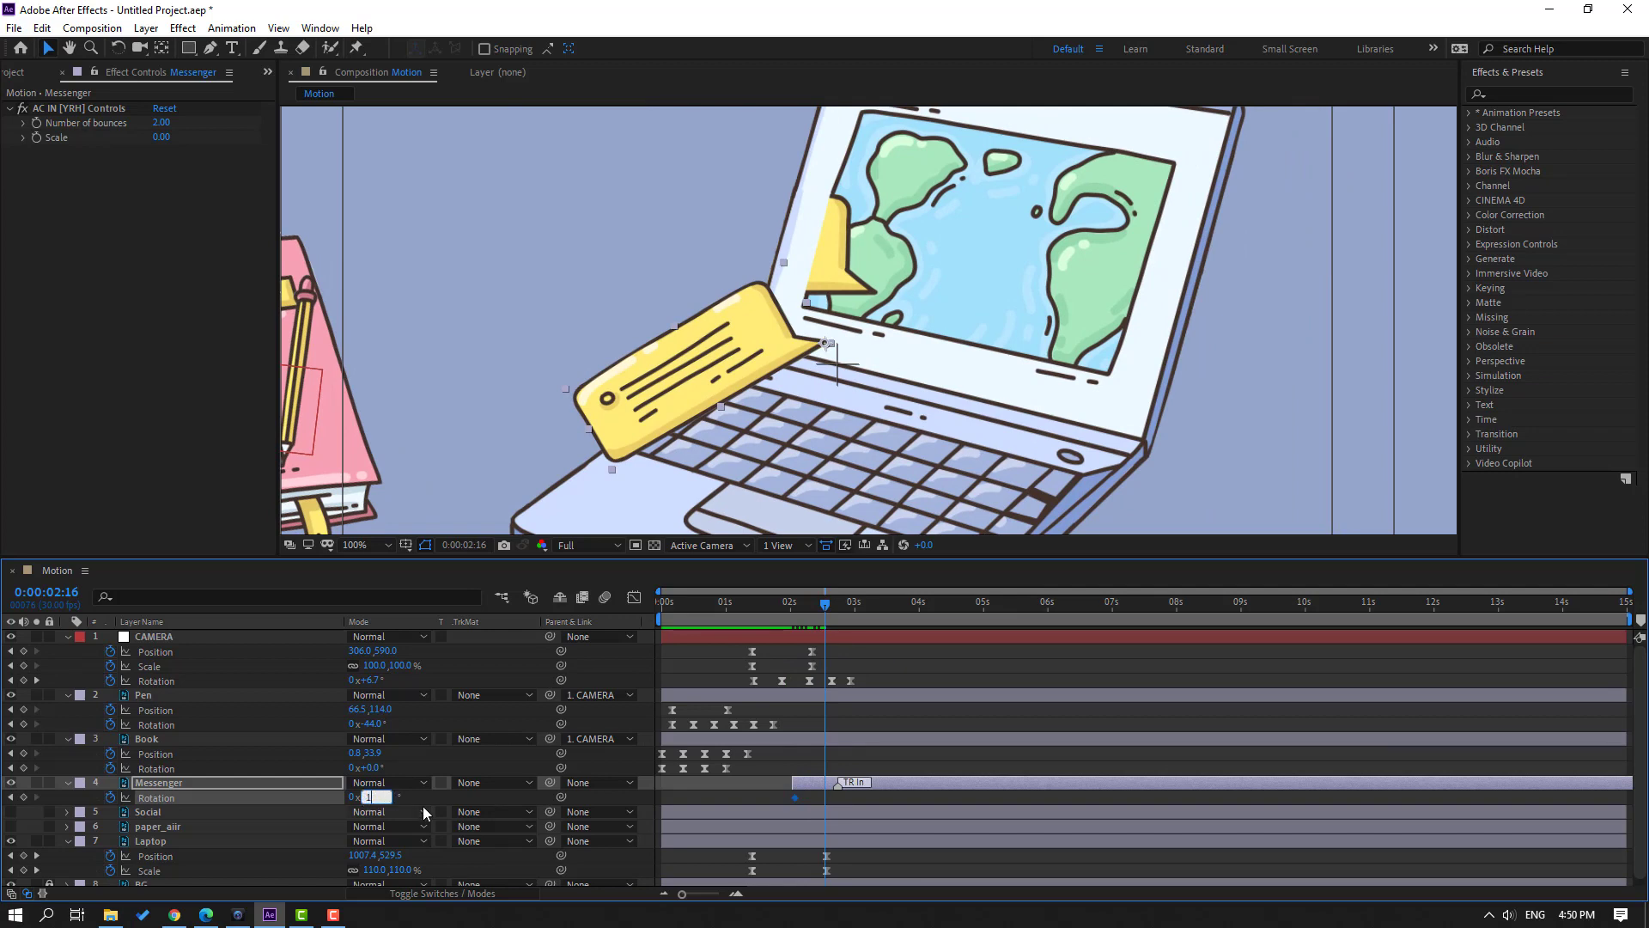
type("0")
key("Return")
left_click_drag(827, 607, 847, 604)
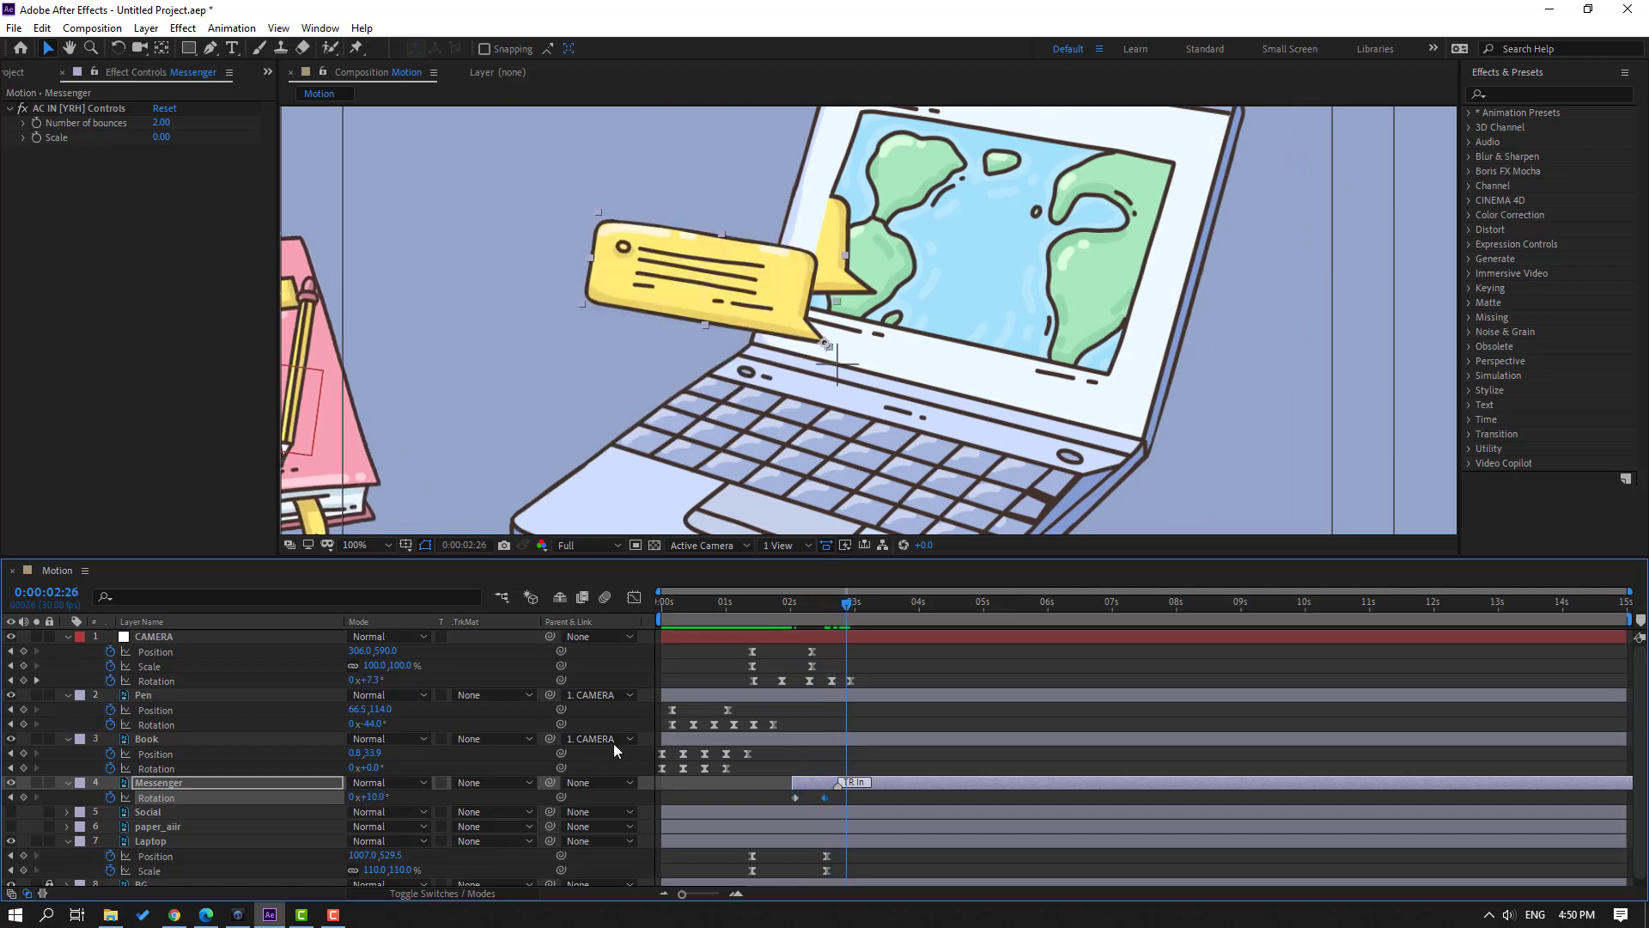
left_click(379, 796)
type("-5")
key("Return")
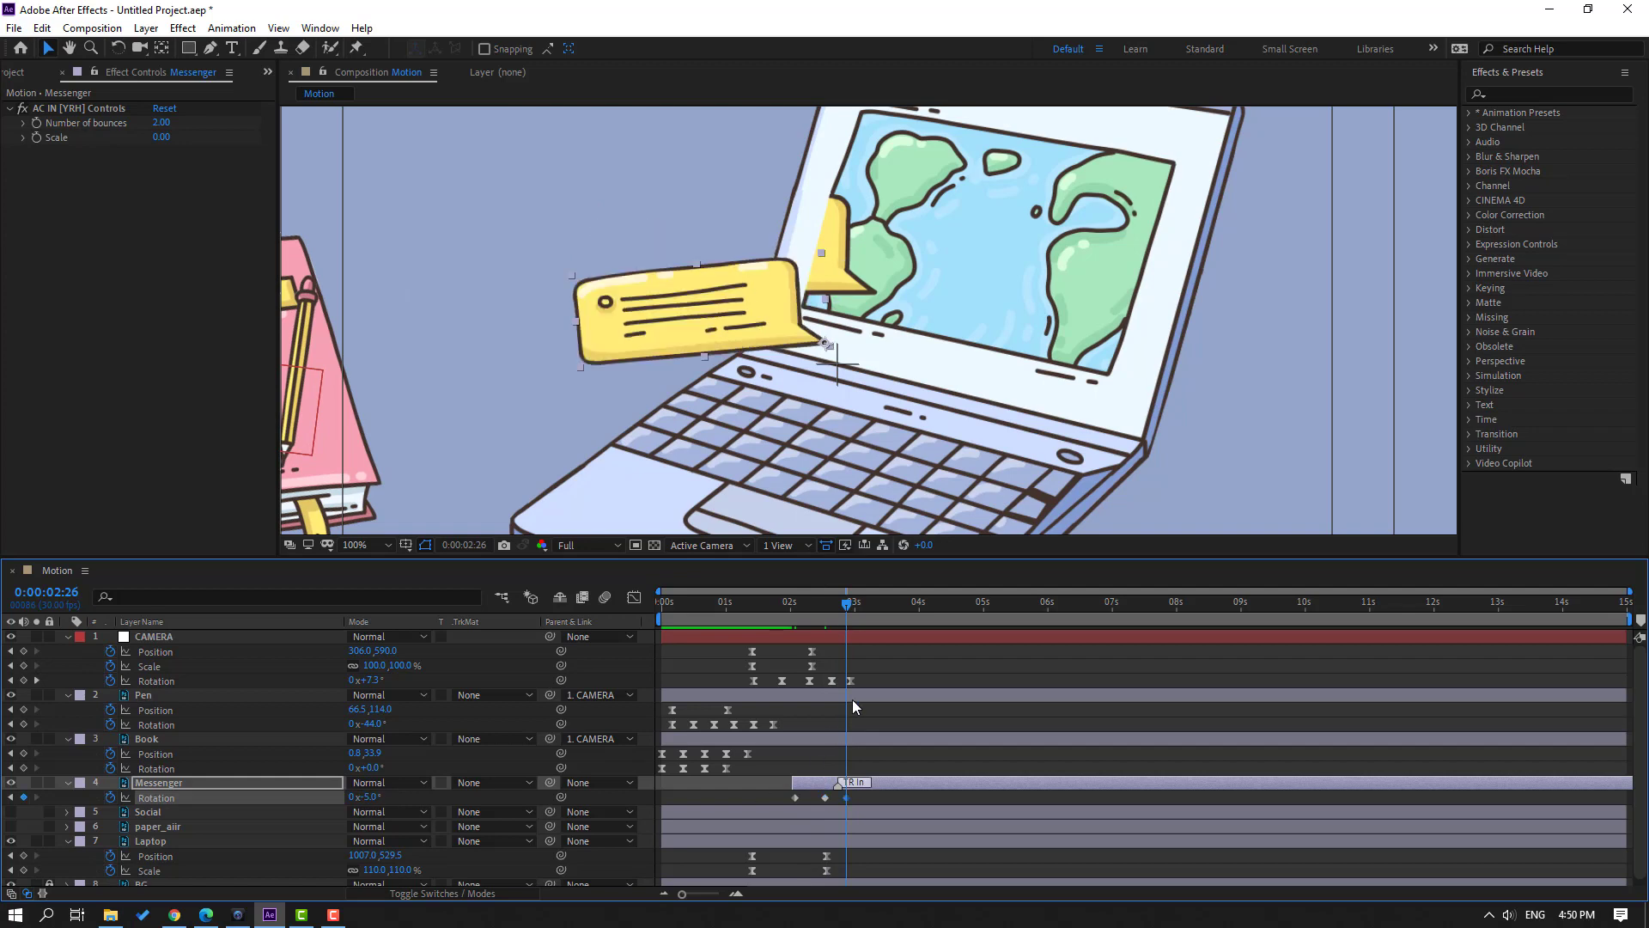
- Add Messenger Rotation keyframes of 2° at 0:00:03:06 and 0° at 0:00:03:15
left_click_drag(853, 615, 865, 611)
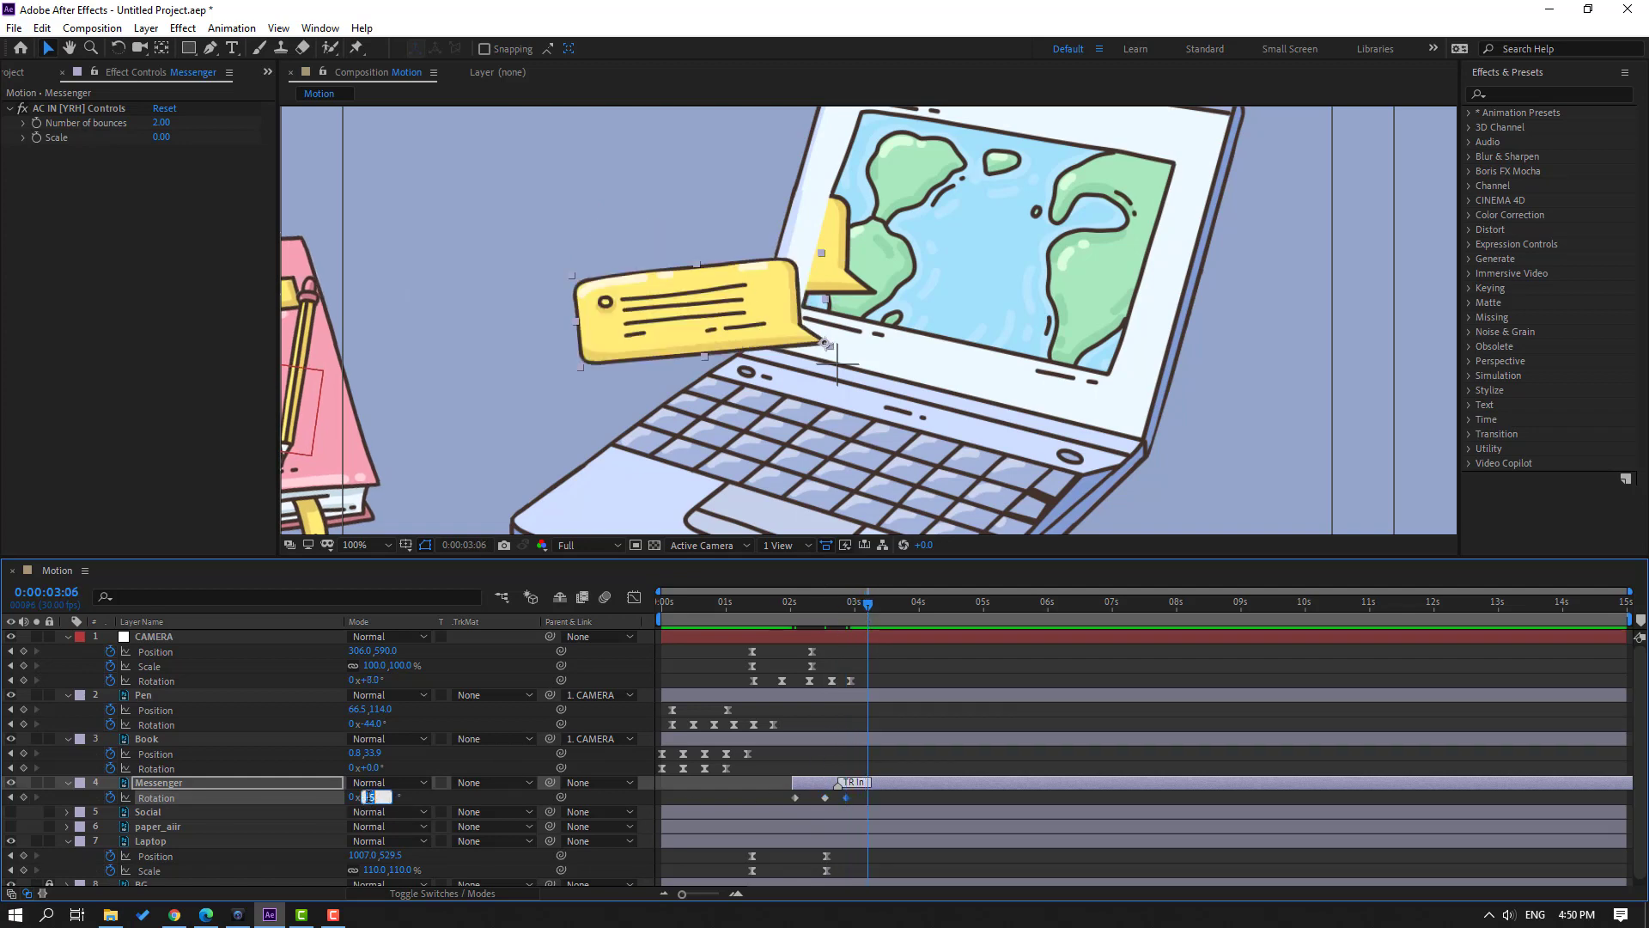
type("2")
key("Return")
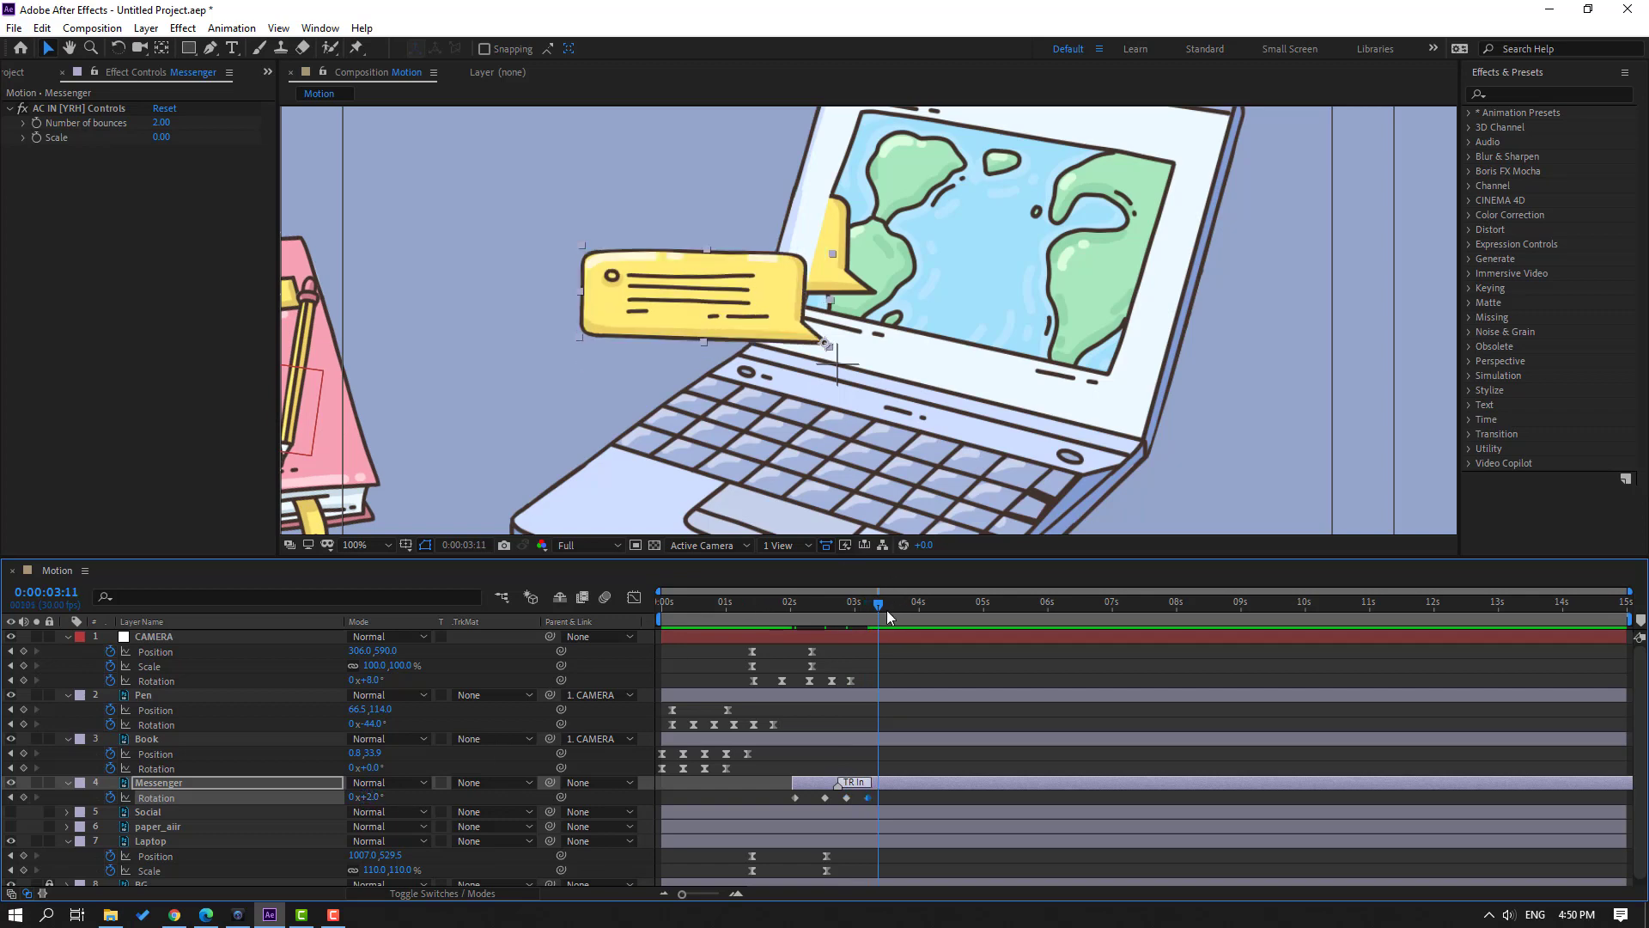
key("Return")
- Apply Easy Ease to all of the Messenger layer's Rotation keyframes and preview the bubble's swing
left_click_drag(921, 801, 797, 805)
right_click(823, 795)
mouse_move(894, 783)
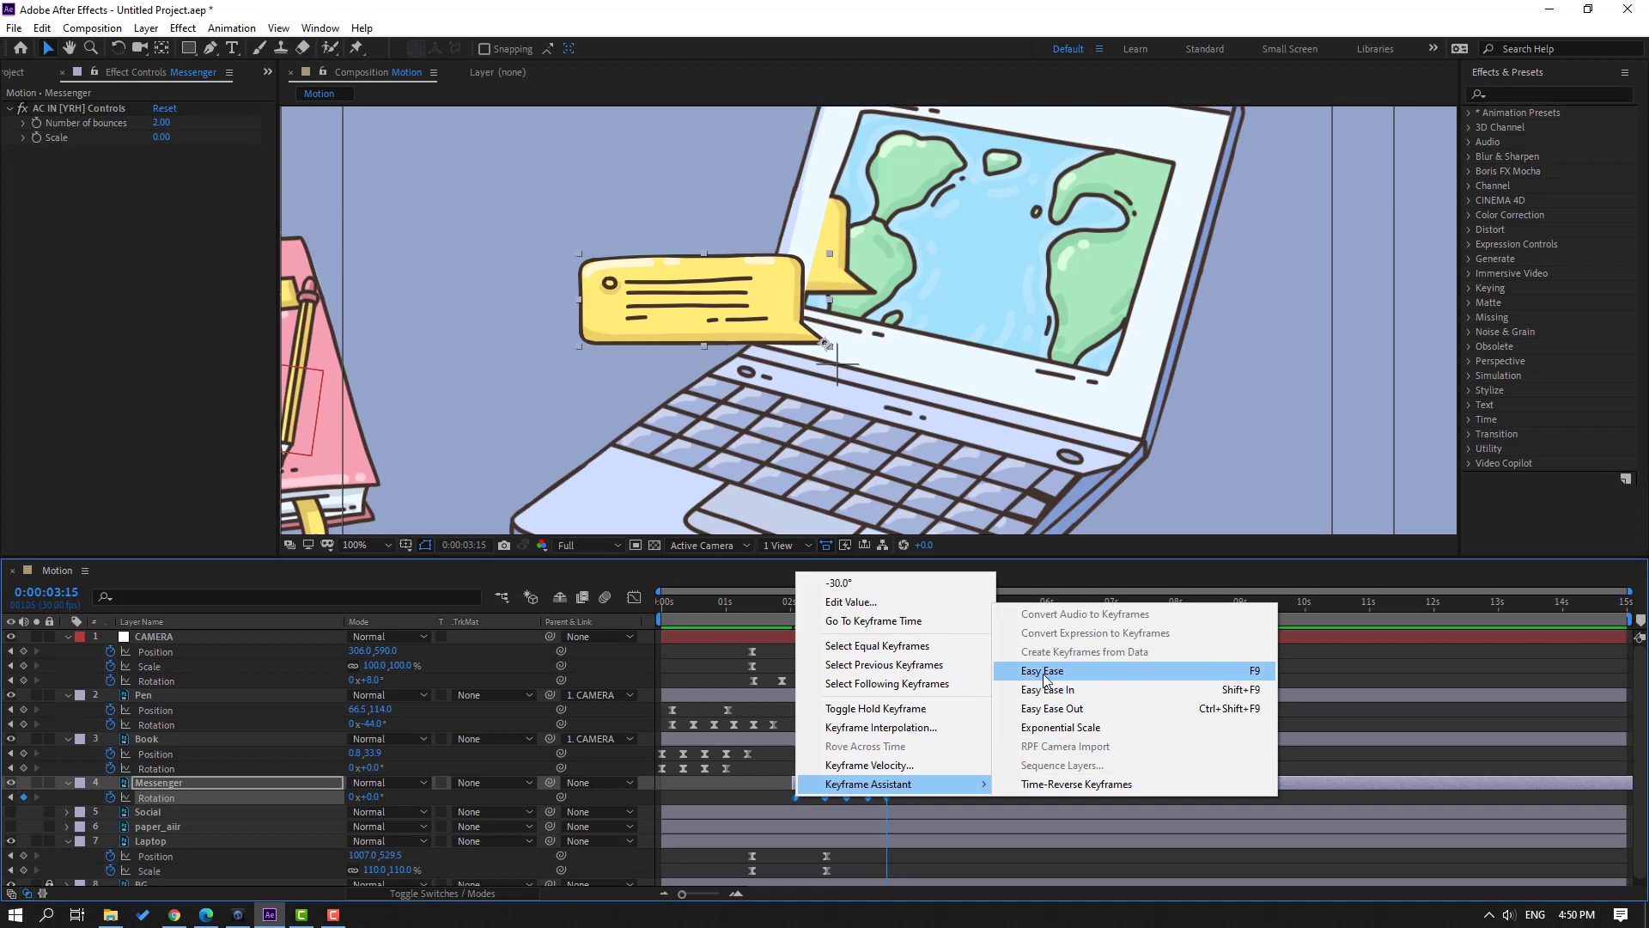
left_click(1076, 783)
scroll(853, 398, "down", 2)
key("space")
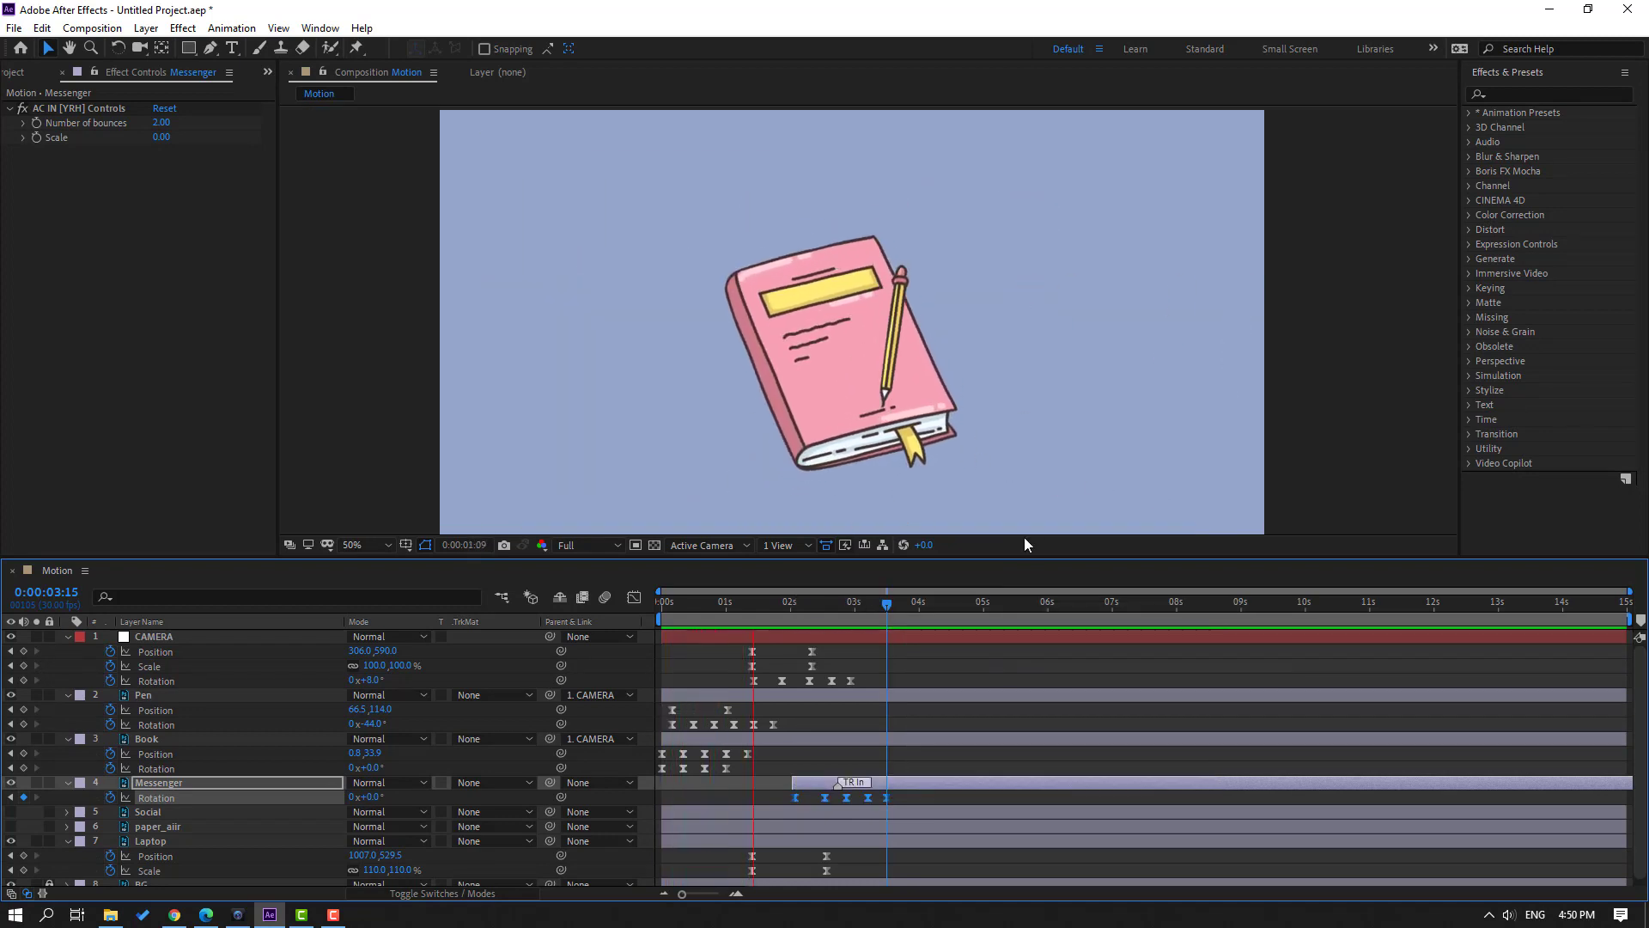
mouse_move(779, 603)
left_mouse_down()
mouse_move(816, 603)
mouse_move(784, 614)
left_mouse_up()
key("space")
key("space")
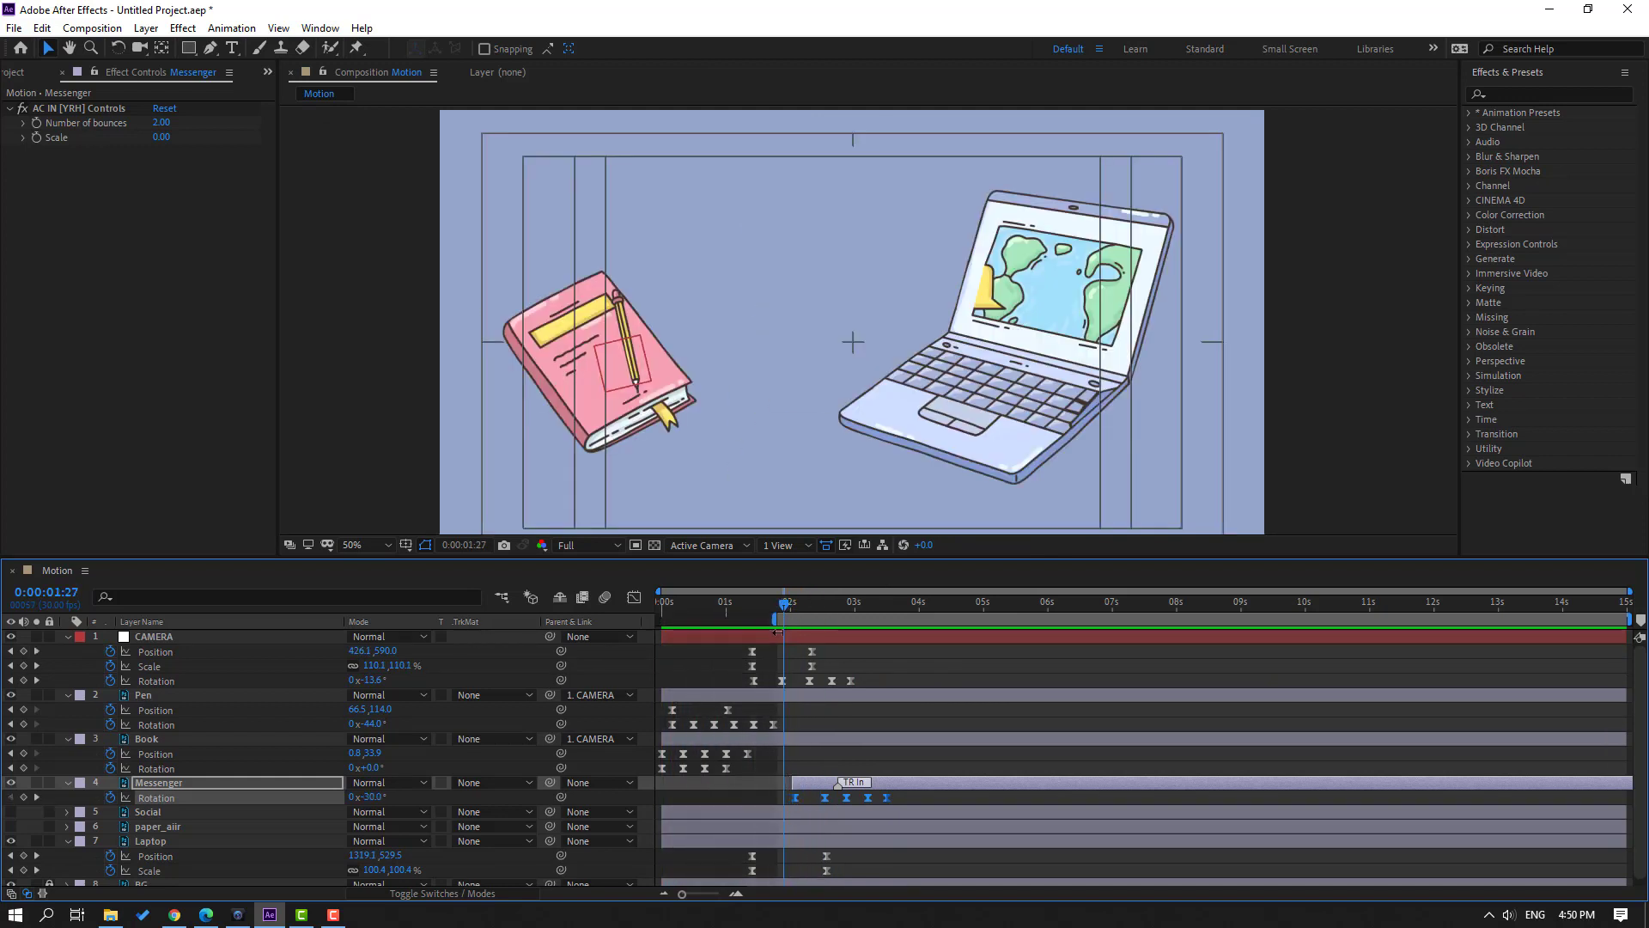
key("space")
- Compress the Messenger Rotation keyframes in time so the last falls at about 0:00:02:25, and preview the faster swing
left_click_drag(784, 603, 874, 606)
key("equal")
key("equal")
left_click_drag(1188, 794, 782, 814)
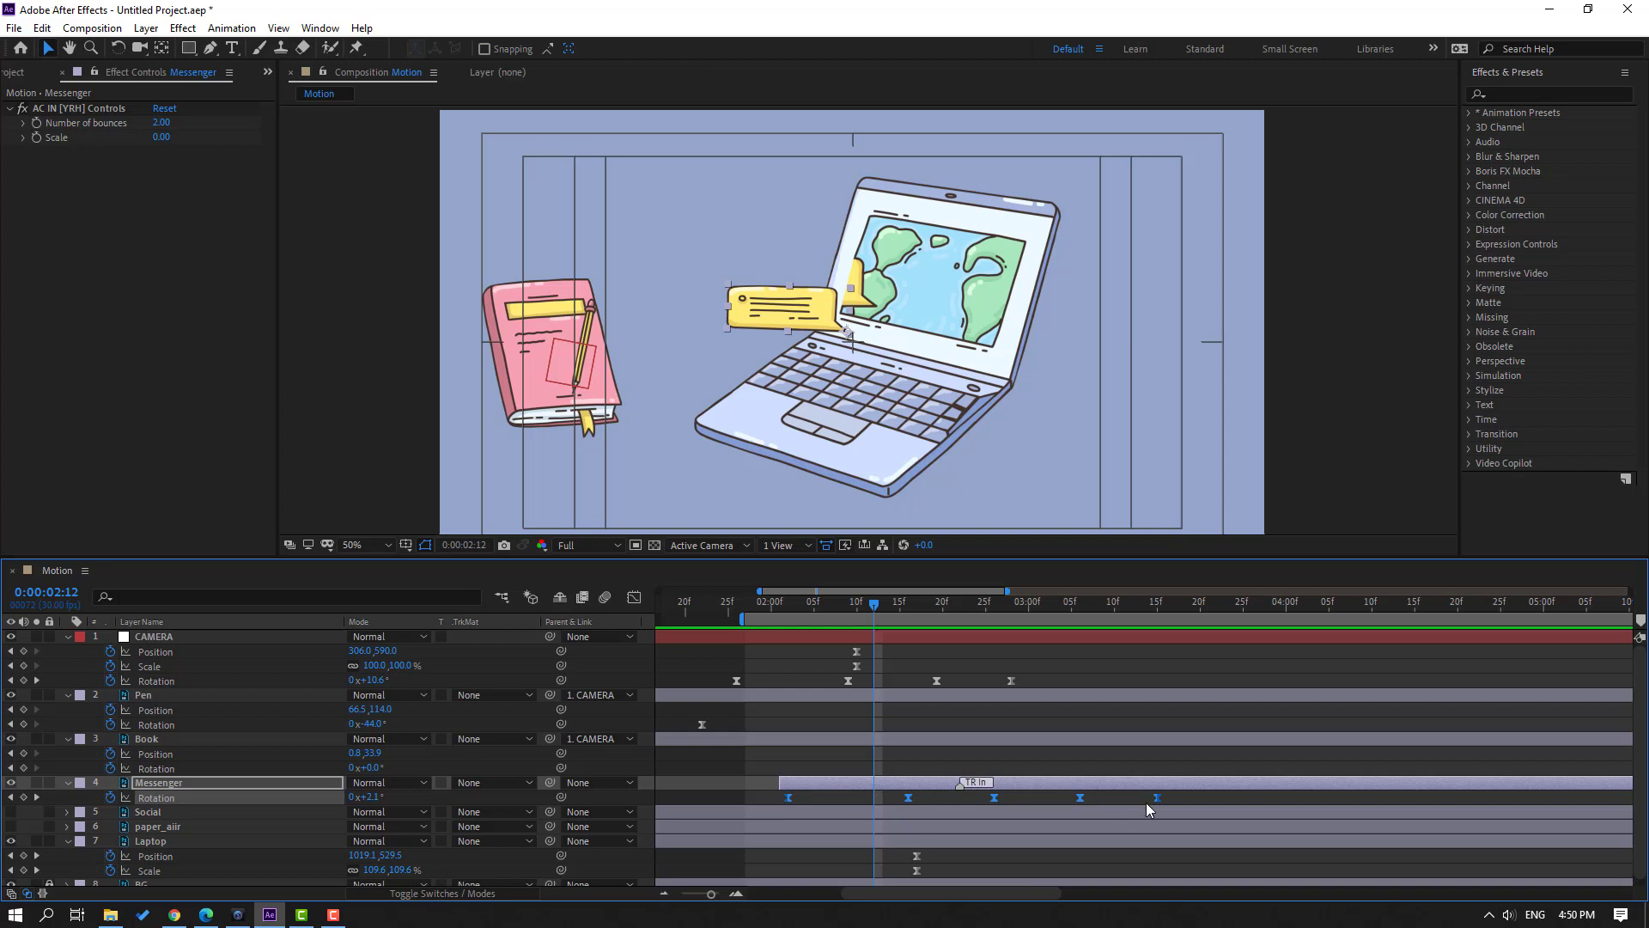
key("space")
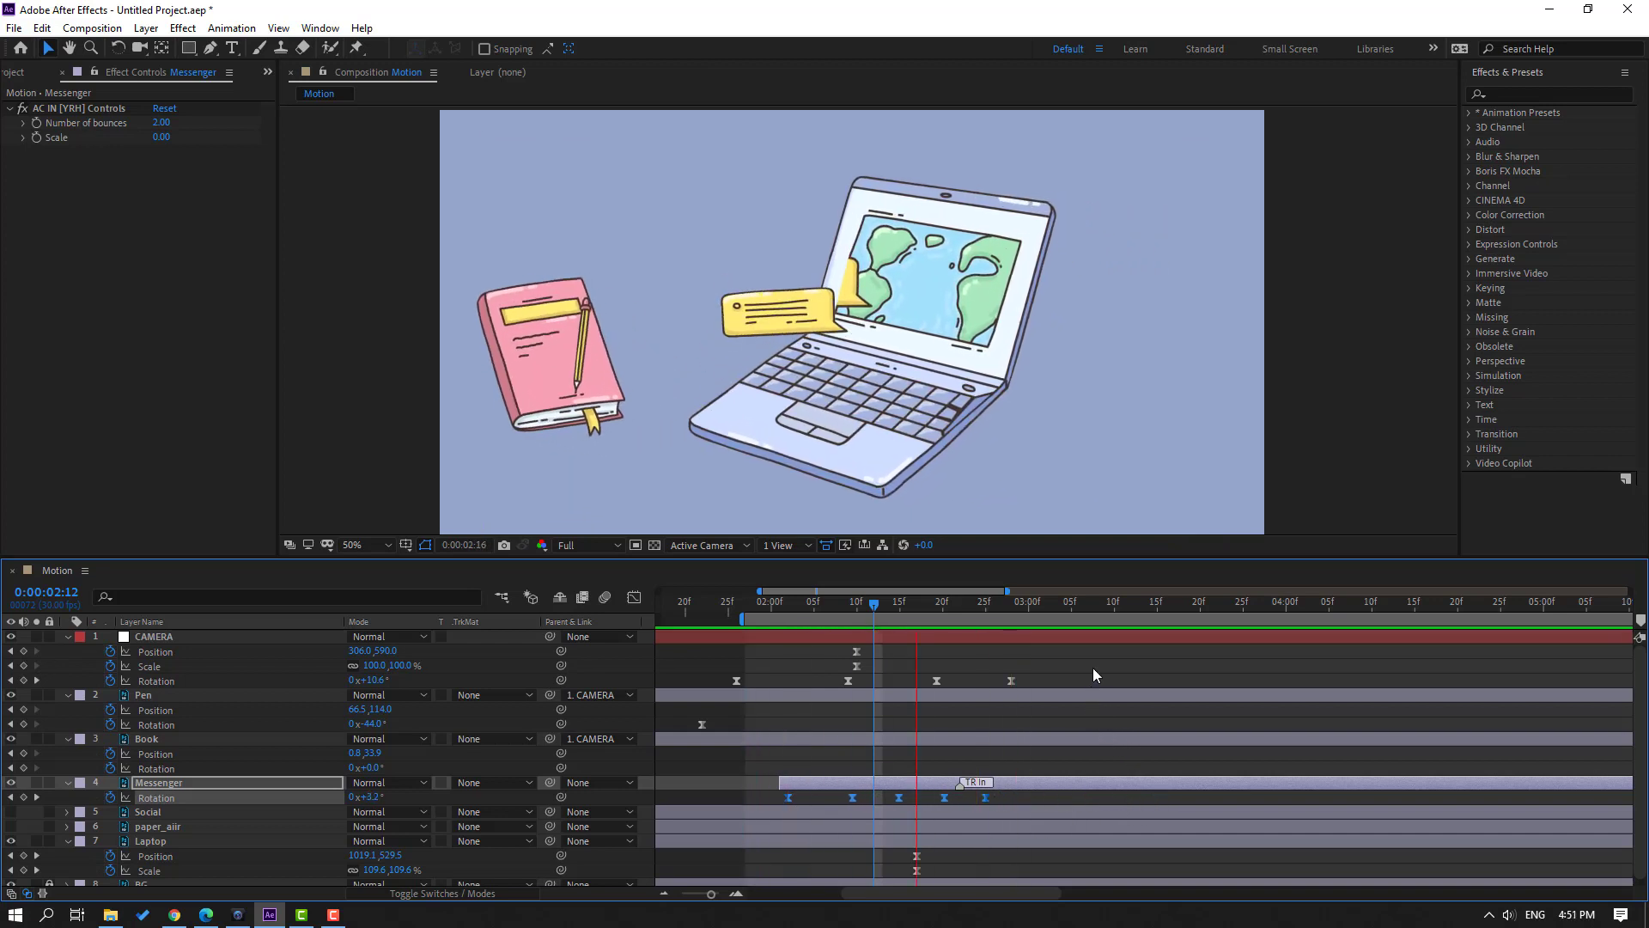
key("space")
- Parent the Messenger layer to the Laptop layer at 0:00:03:20 and preview the combined motion
left_click_drag(990, 604, 1200, 604)
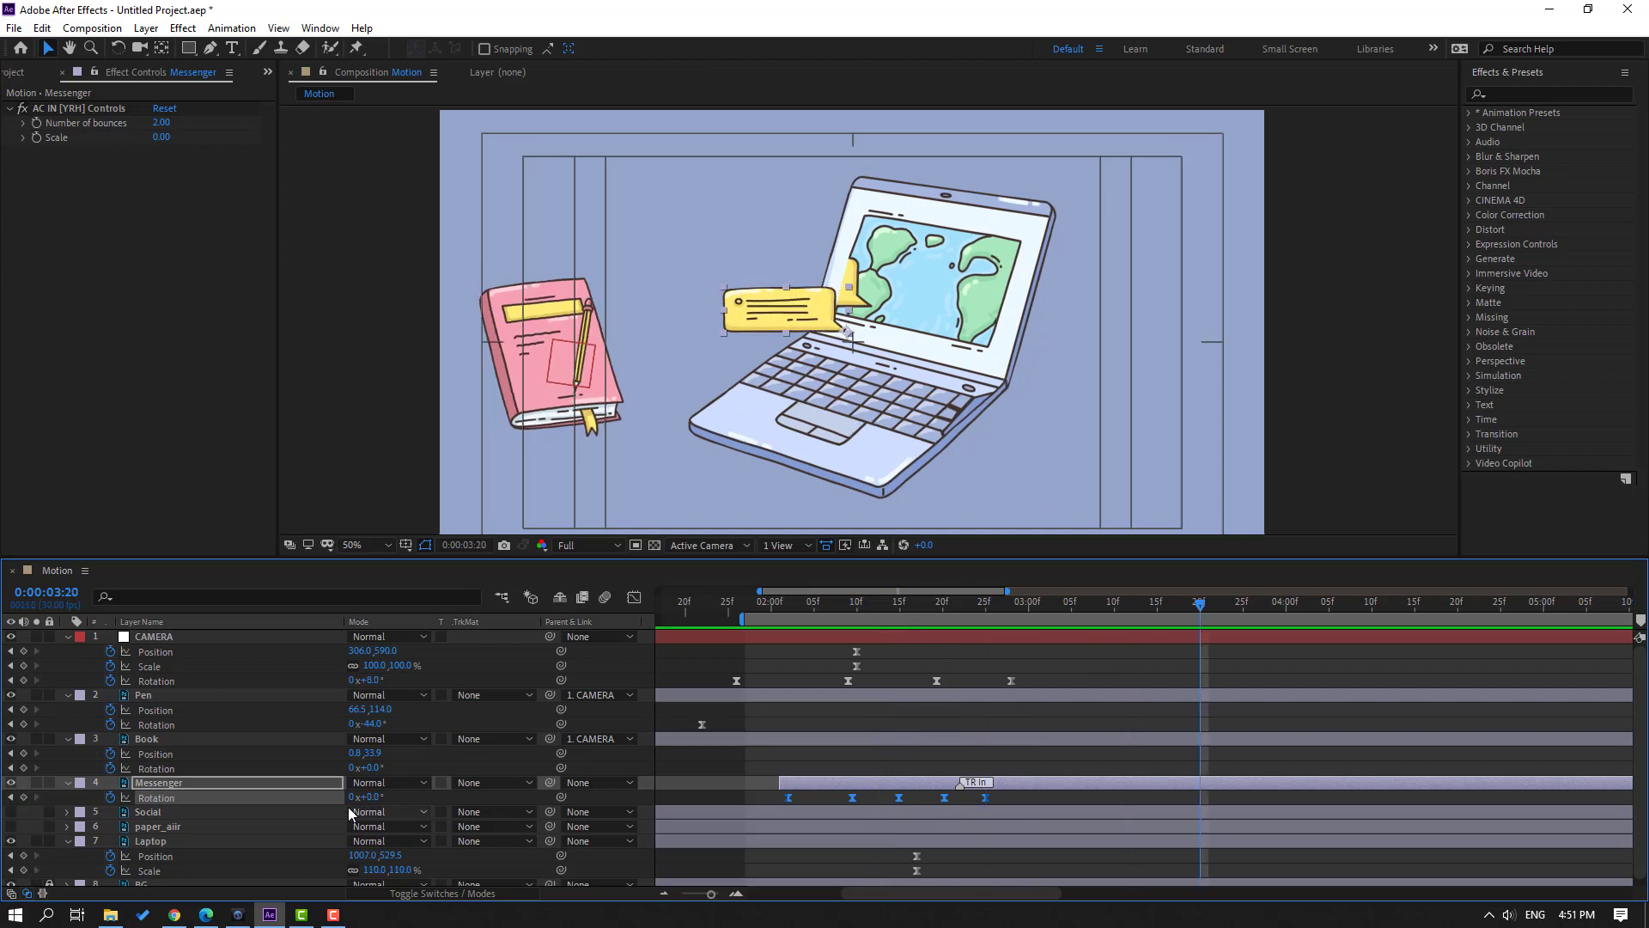
left_click(176, 783)
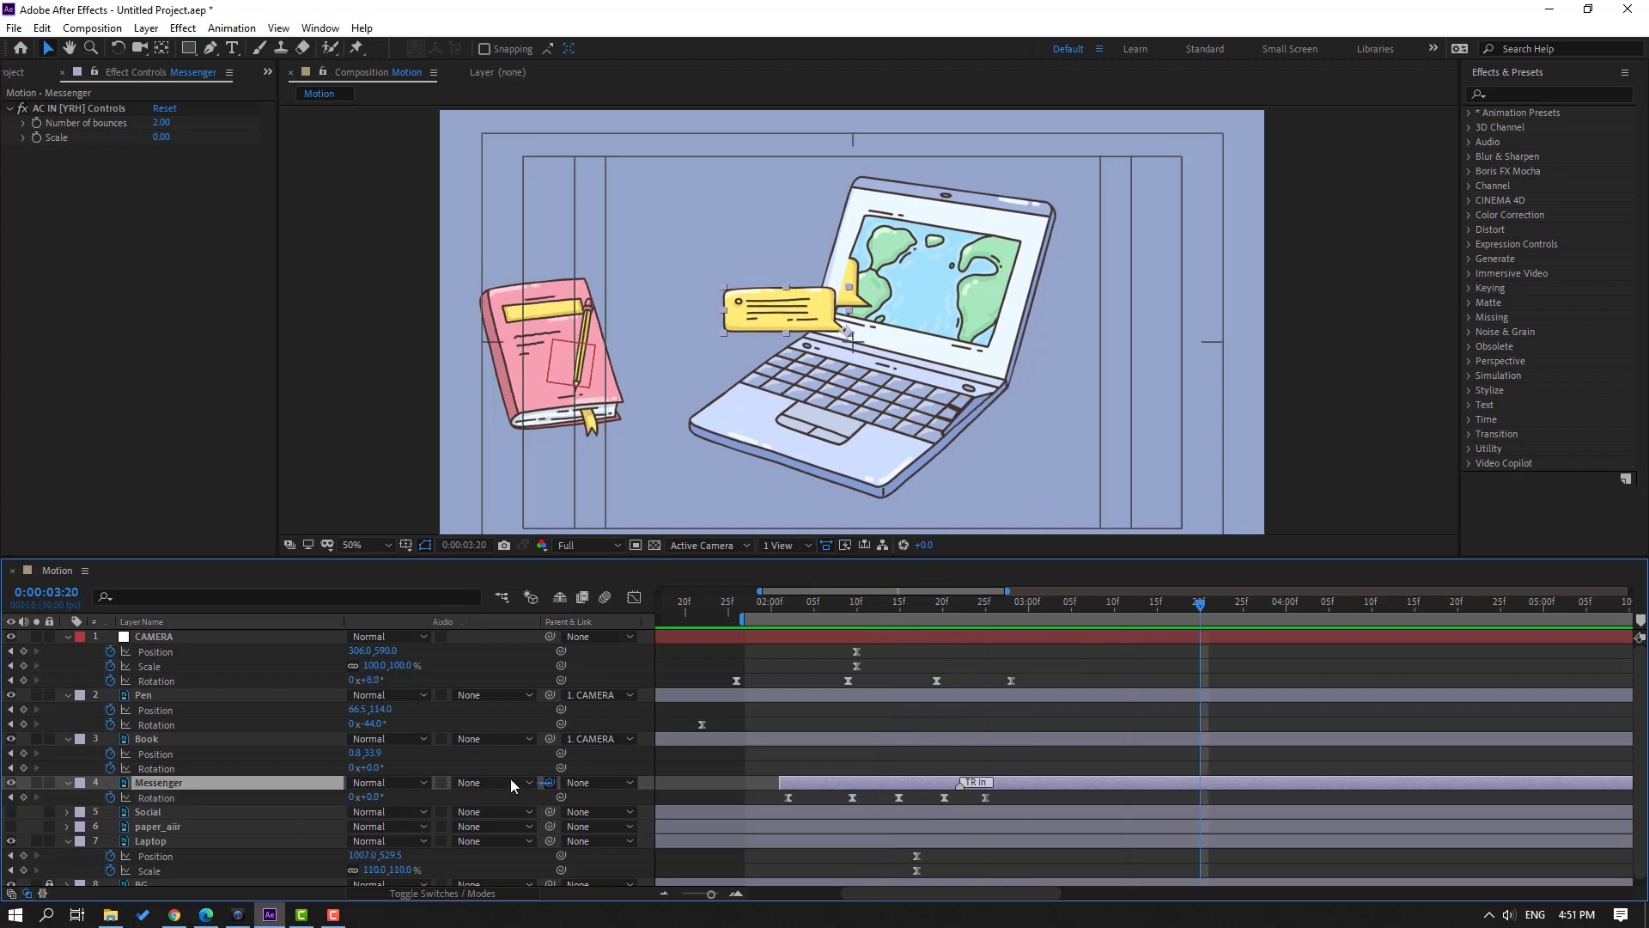
left_click_drag(343, 784, 150, 841)
key("space")
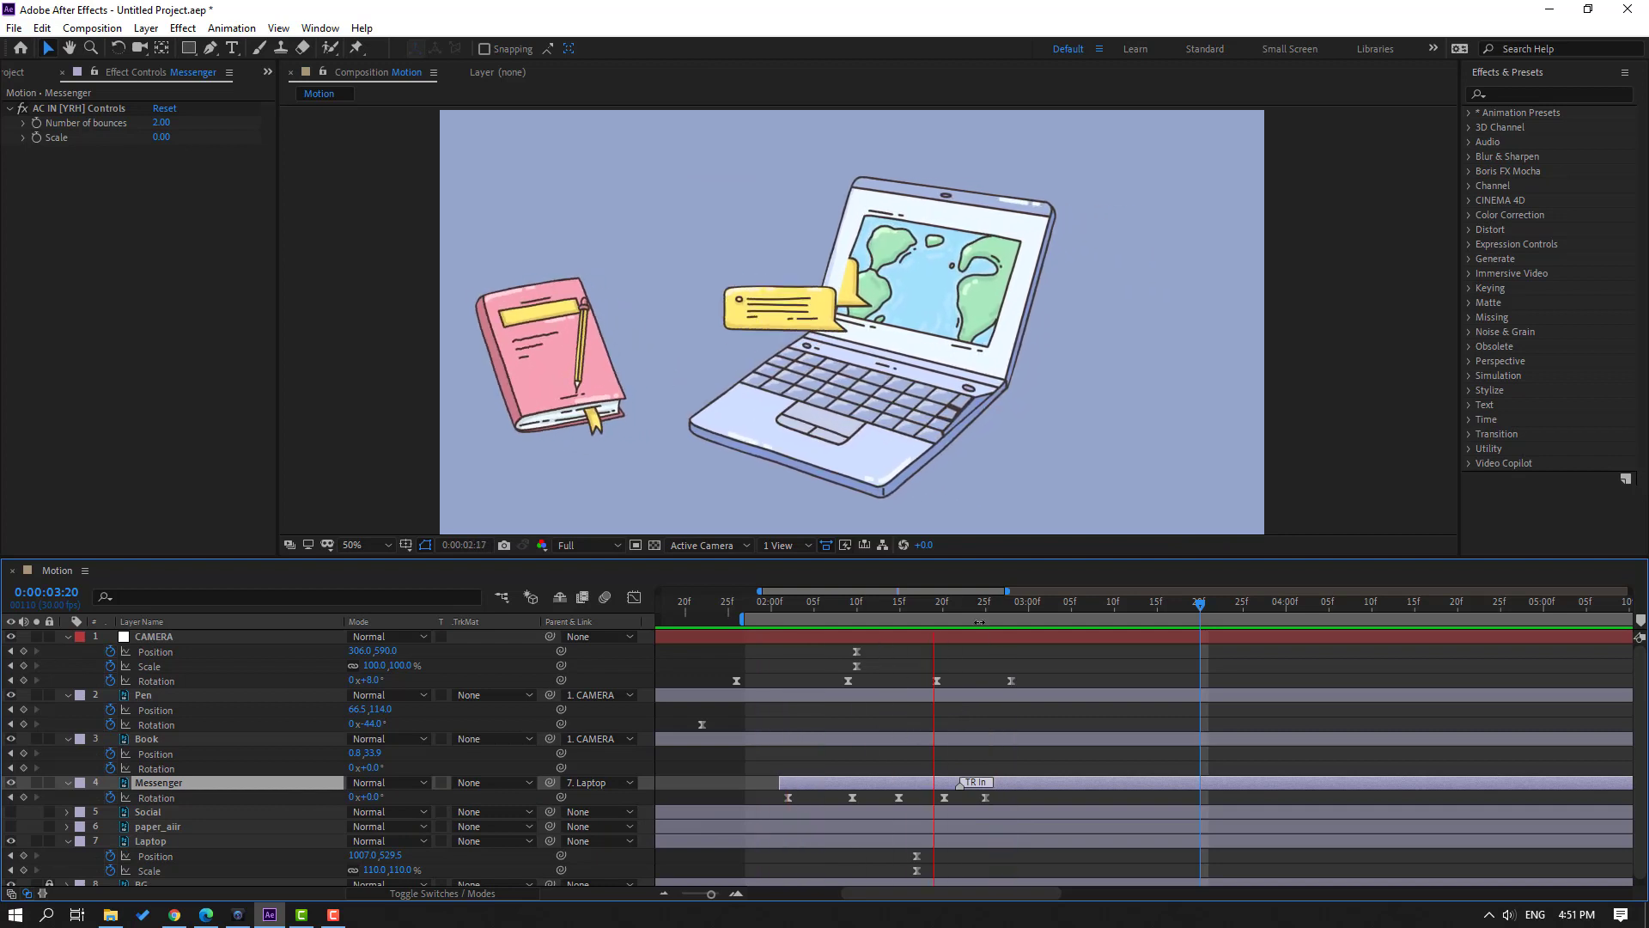
key("space")
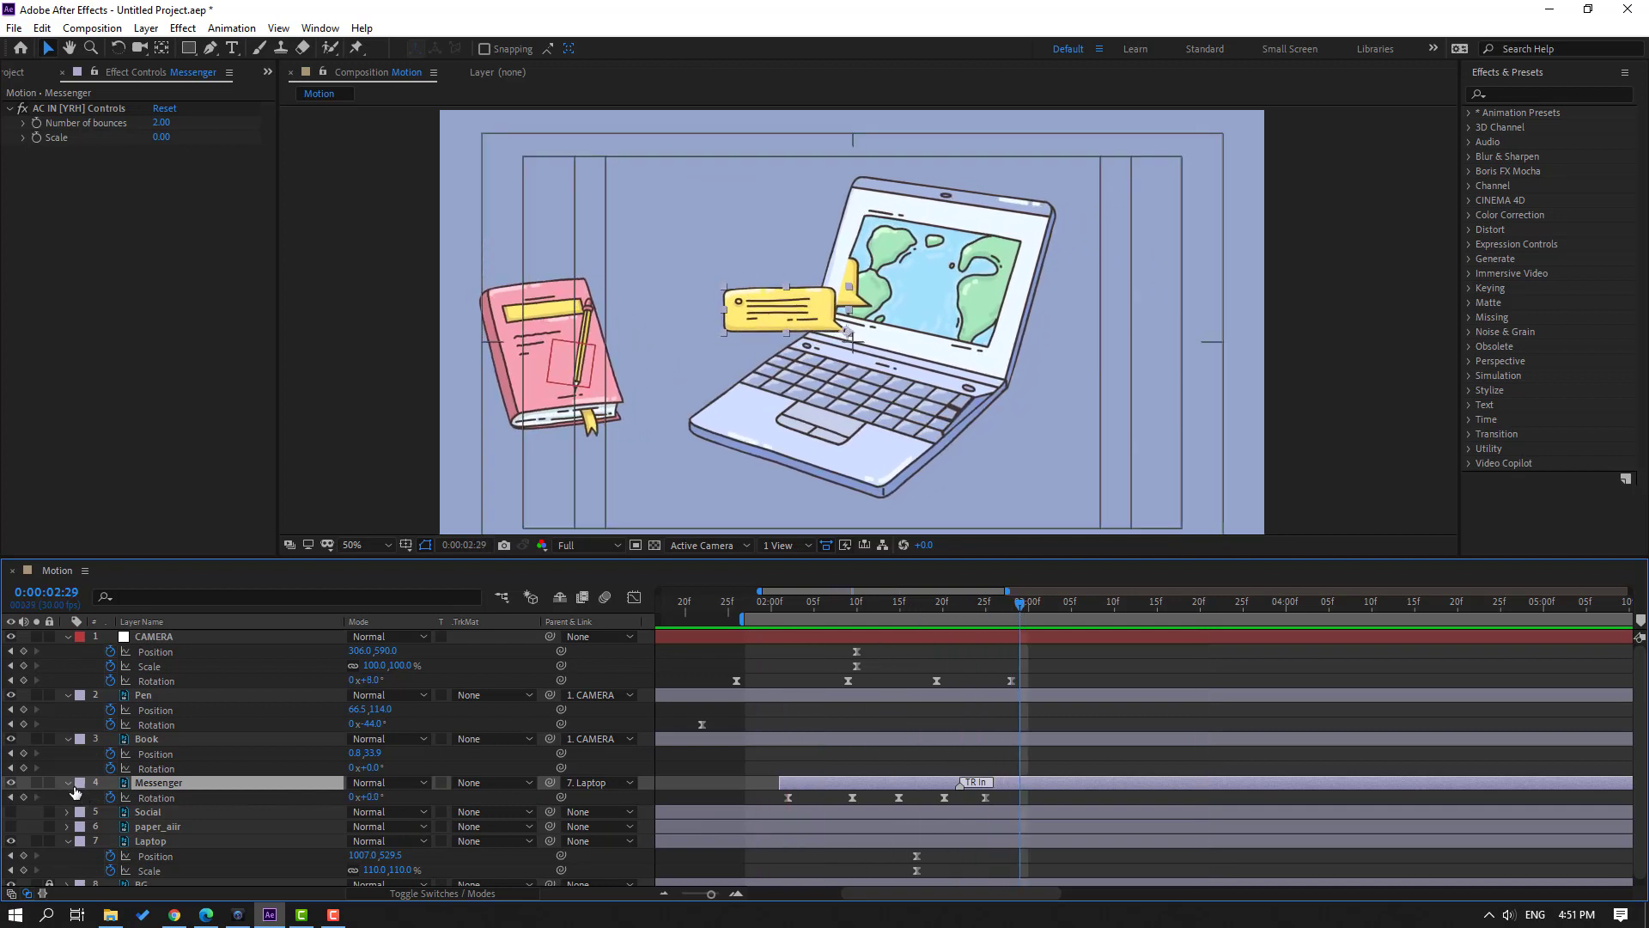
- Collapse the Messenger layer's properties and set the Pen layer's parent to None
left_click(69, 783)
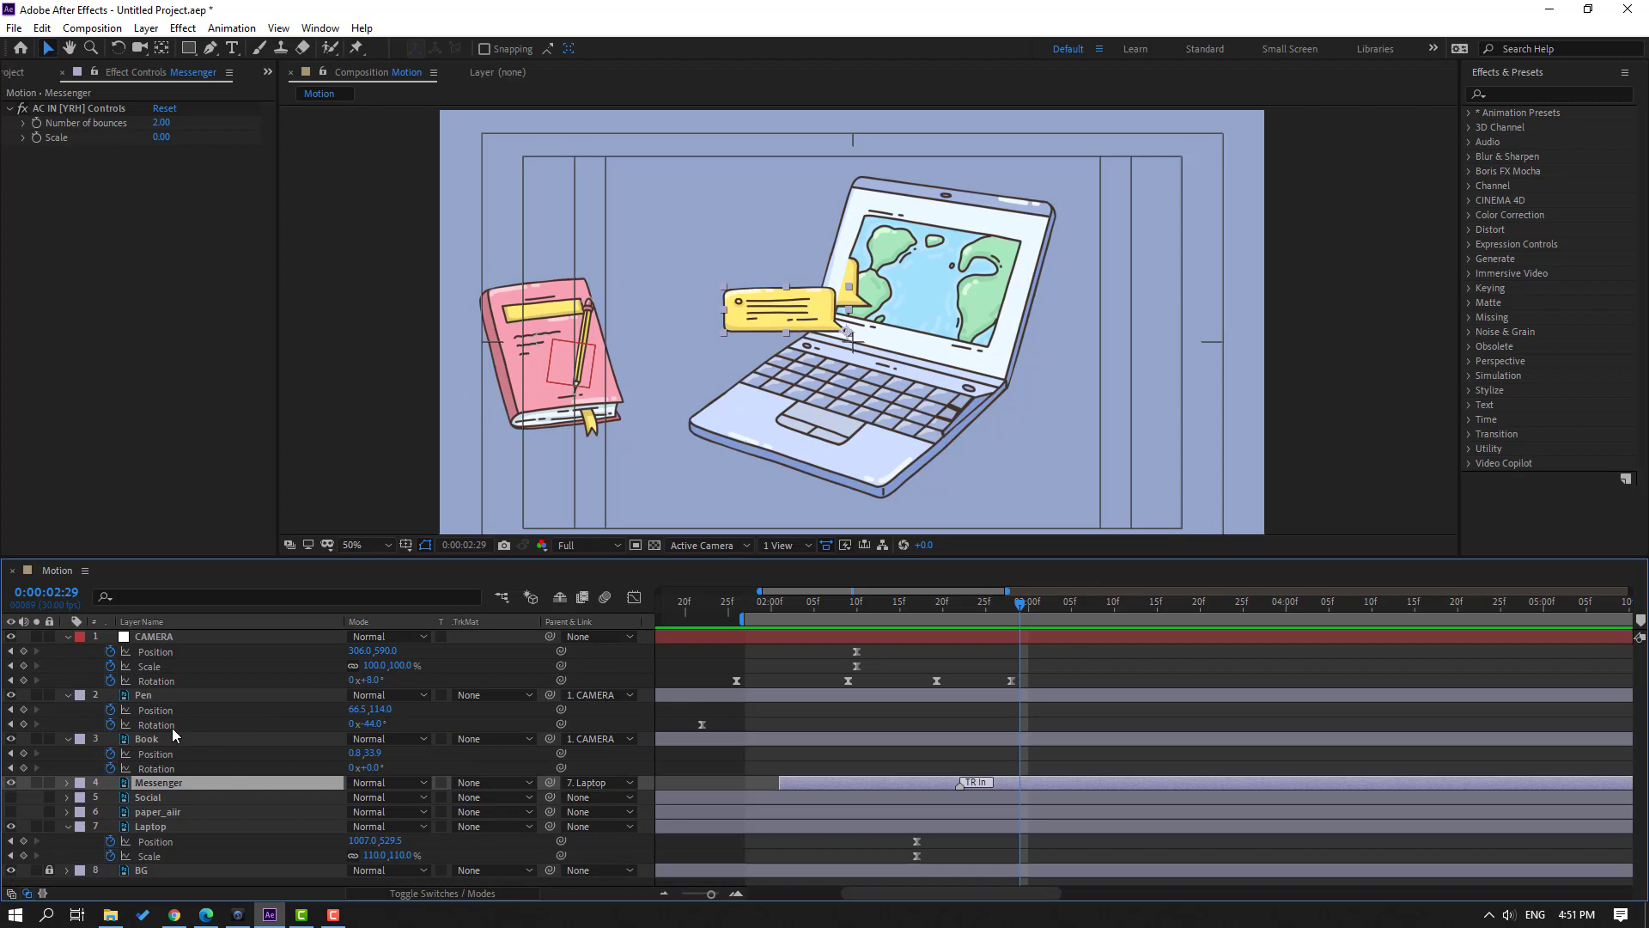
left_click(146, 696)
mouse_move(741, 610)
left_mouse_down()
mouse_move(800, 609)
mouse_move(711, 620)
left_mouse_up()
left_click_drag(746, 691, 885, 704)
scroll(895, 704, "down", 5)
left_click_drag(755, 609, 718, 618)
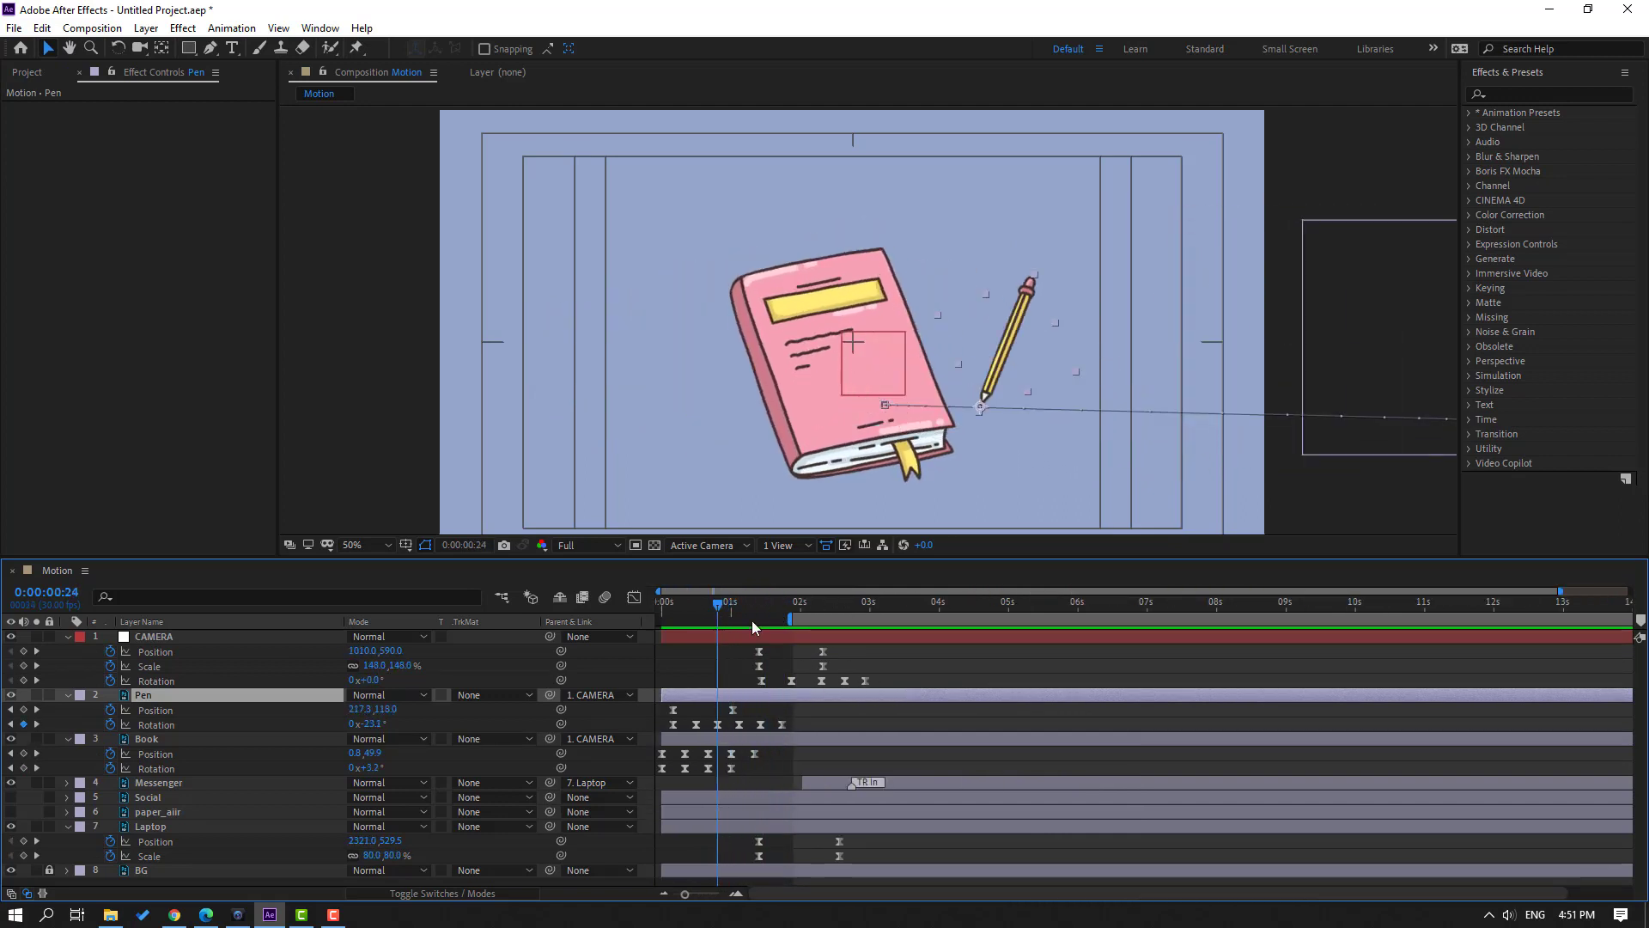
left_click(586, 694)
left_click(601, 713)
- Add a Position keyframe to the Pen layer at 0:00:01:12, where the camera move begins
left_click_drag(718, 607, 761, 628)
key("Page_Up")
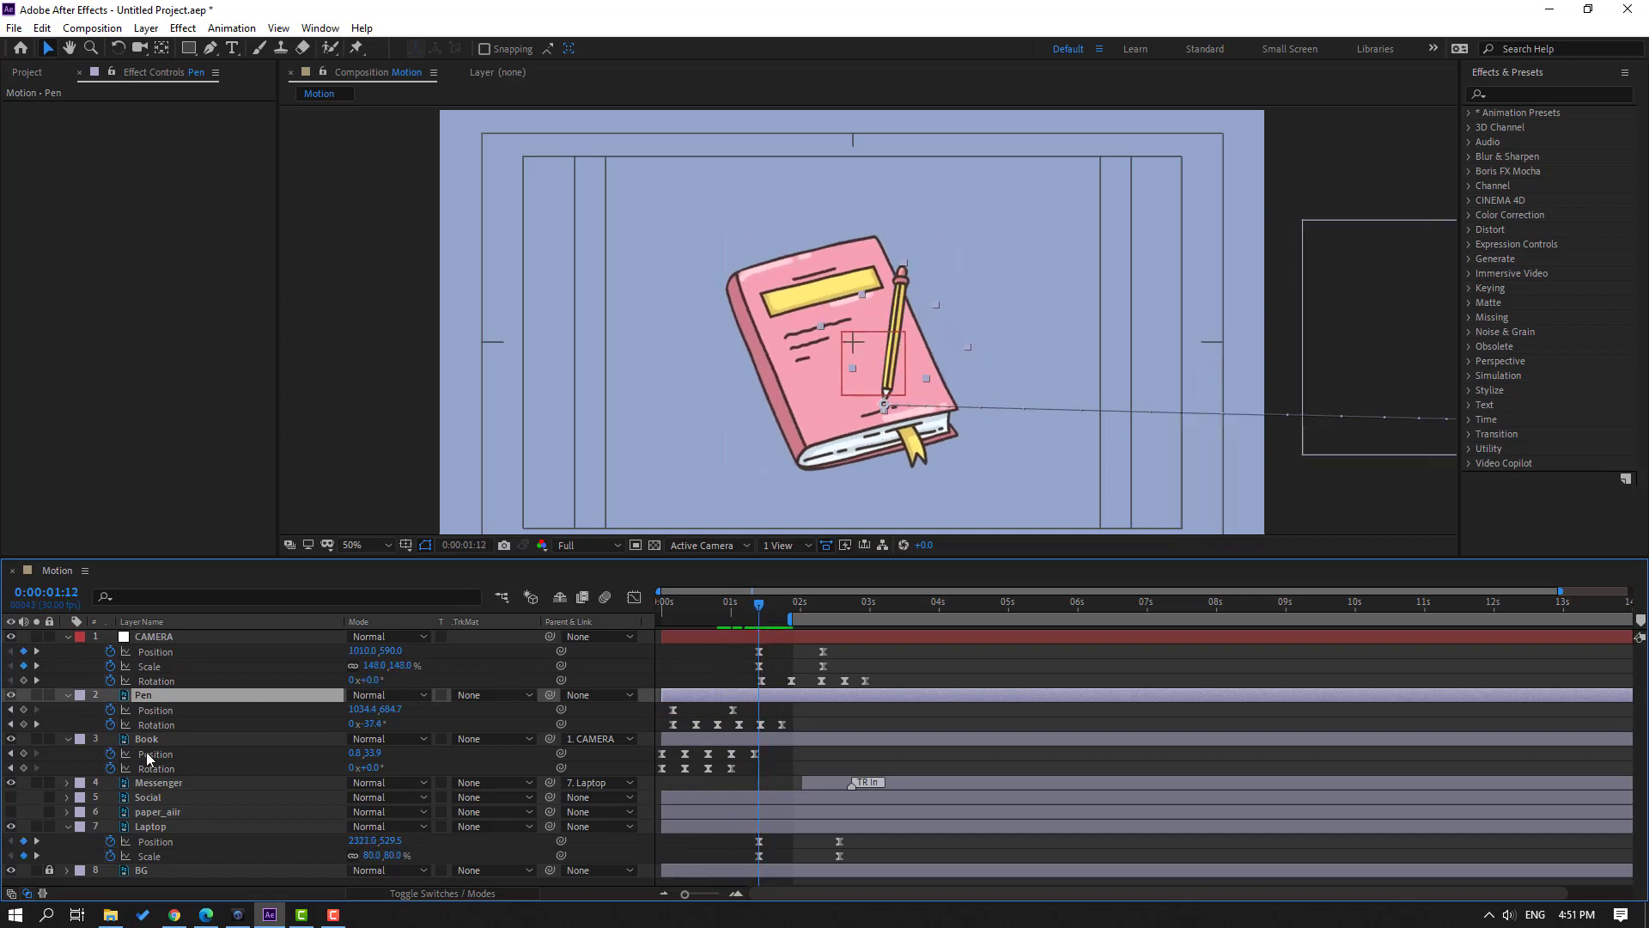
left_click(23, 710)
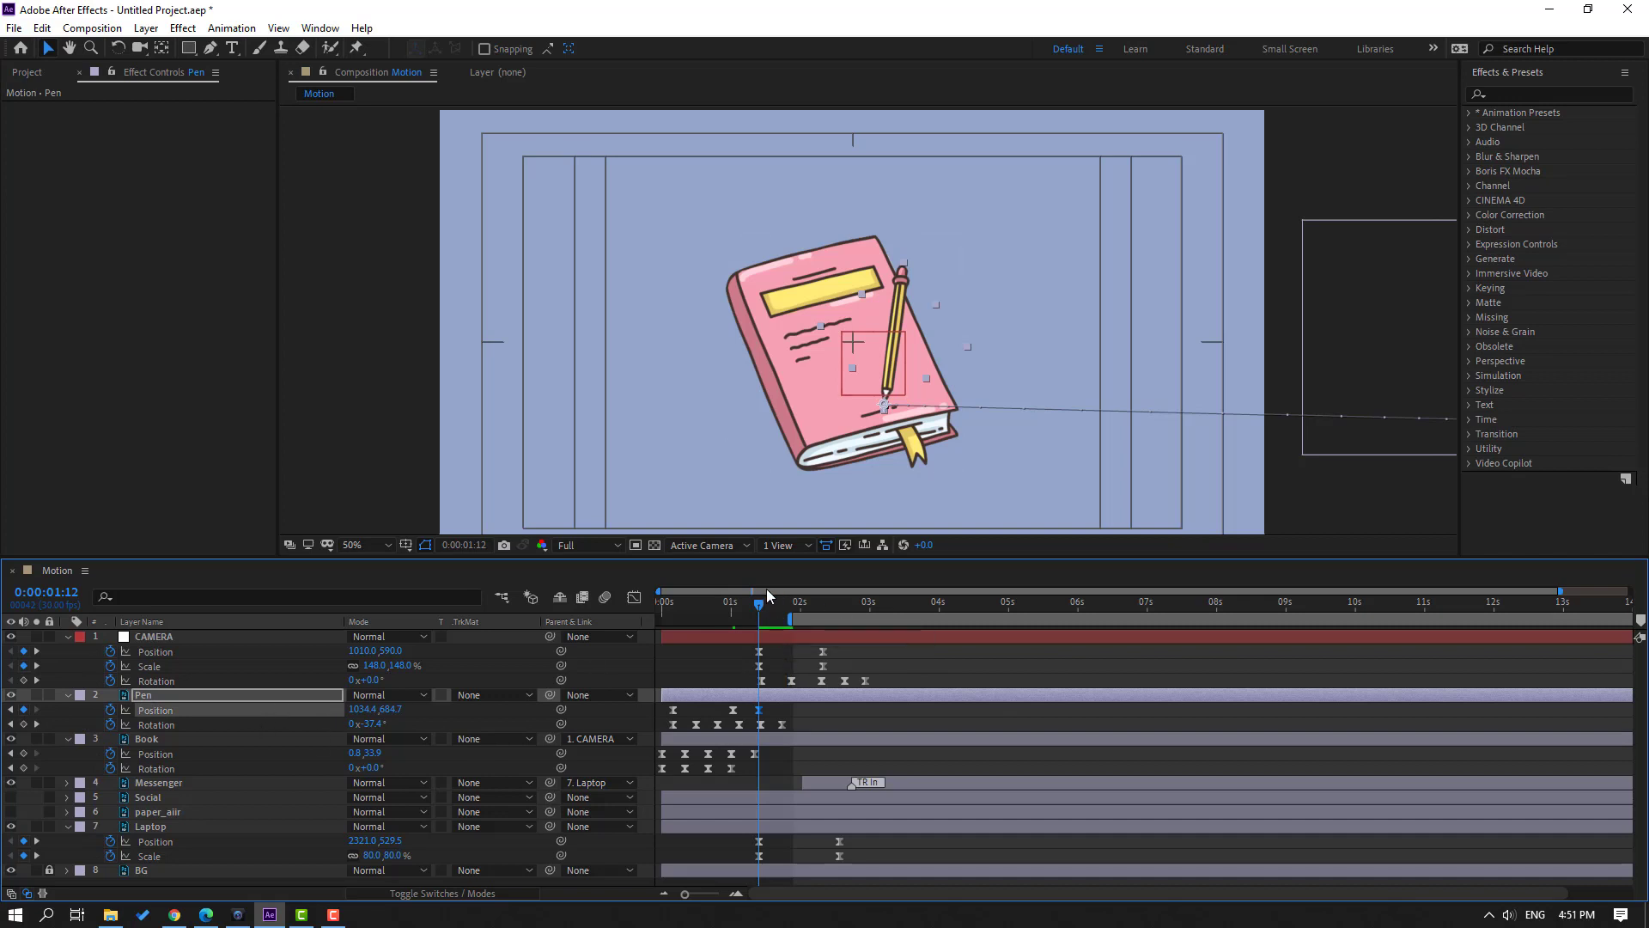
- At 0:00:02:02, rotate the Pen to 47° and move it to about 792.4, 426.7 beside the laptop screen
left_click_drag(763, 610, 807, 610)
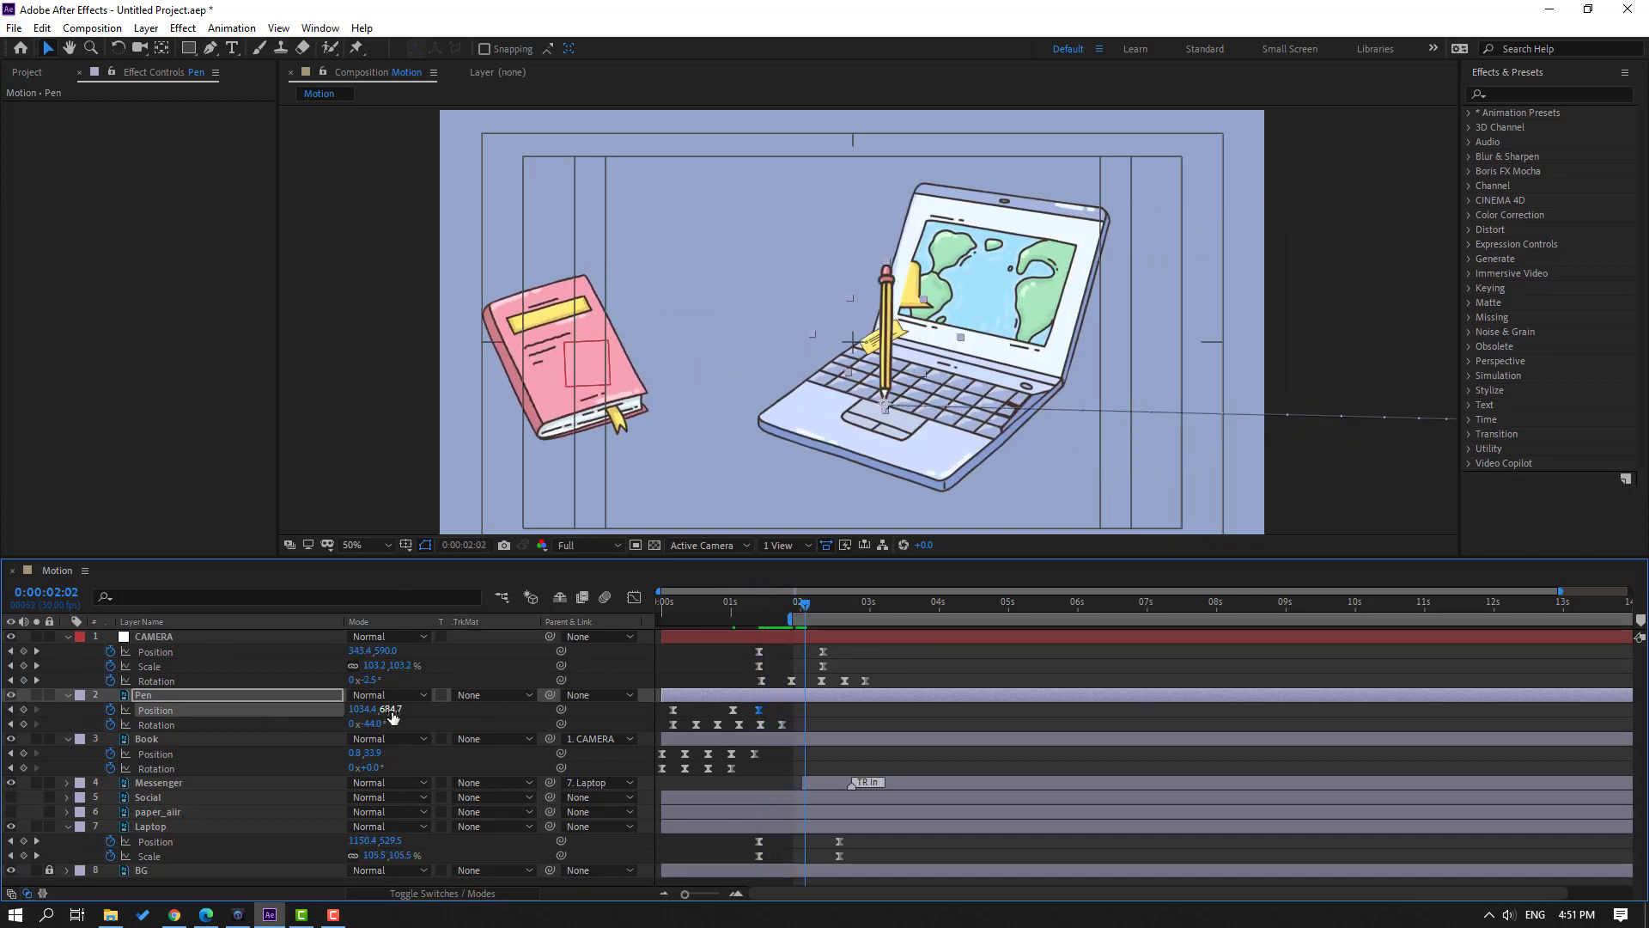
left_click_drag(378, 724, 1033, 497)
left_click_drag(946, 414, 846, 291)
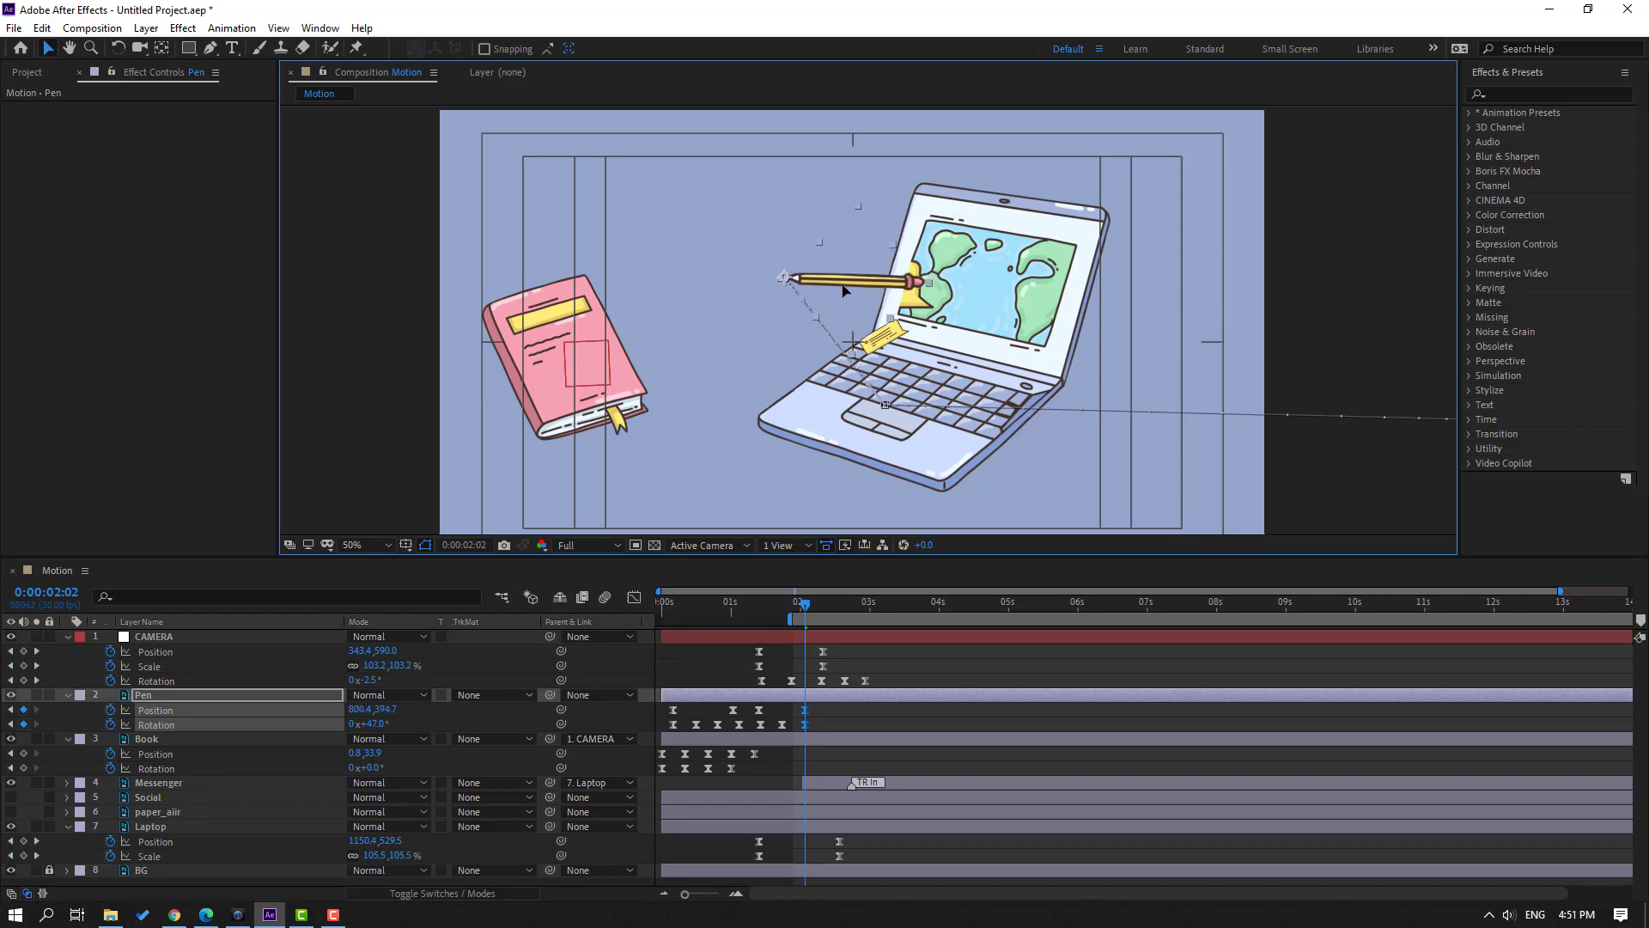
left_click_drag(764, 610, 806, 604)
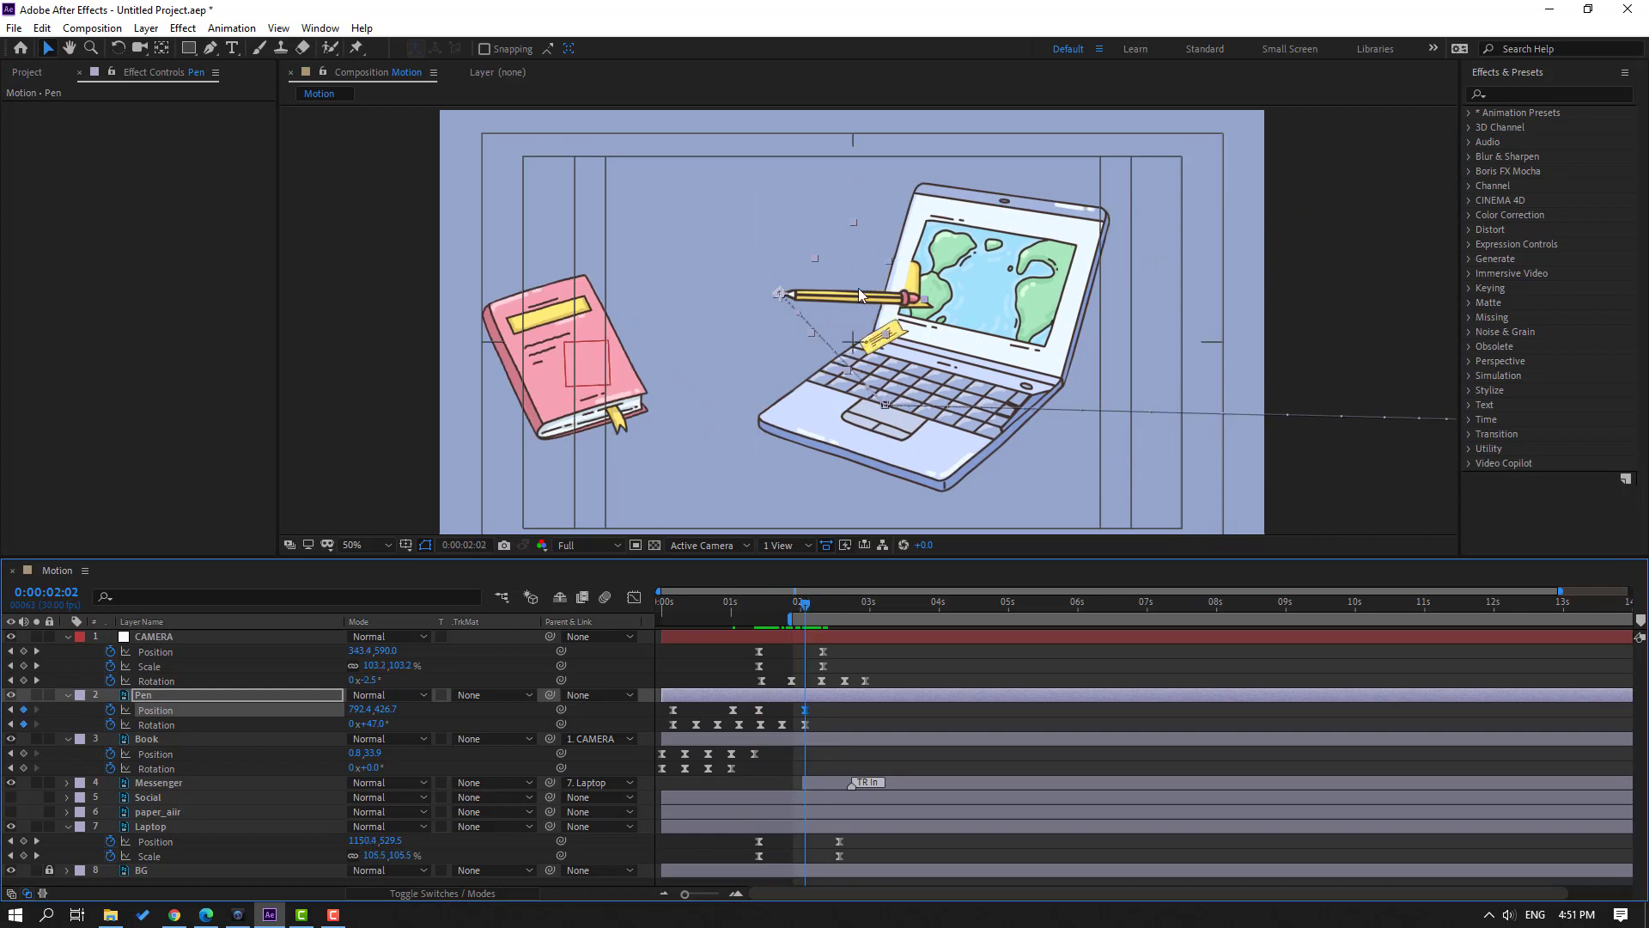
- Add a Scale keyframe to the Pen at 0:00:01:18 and scale it down to 68% at 0:00:02:02
scroll(865, 321, "up", 1)
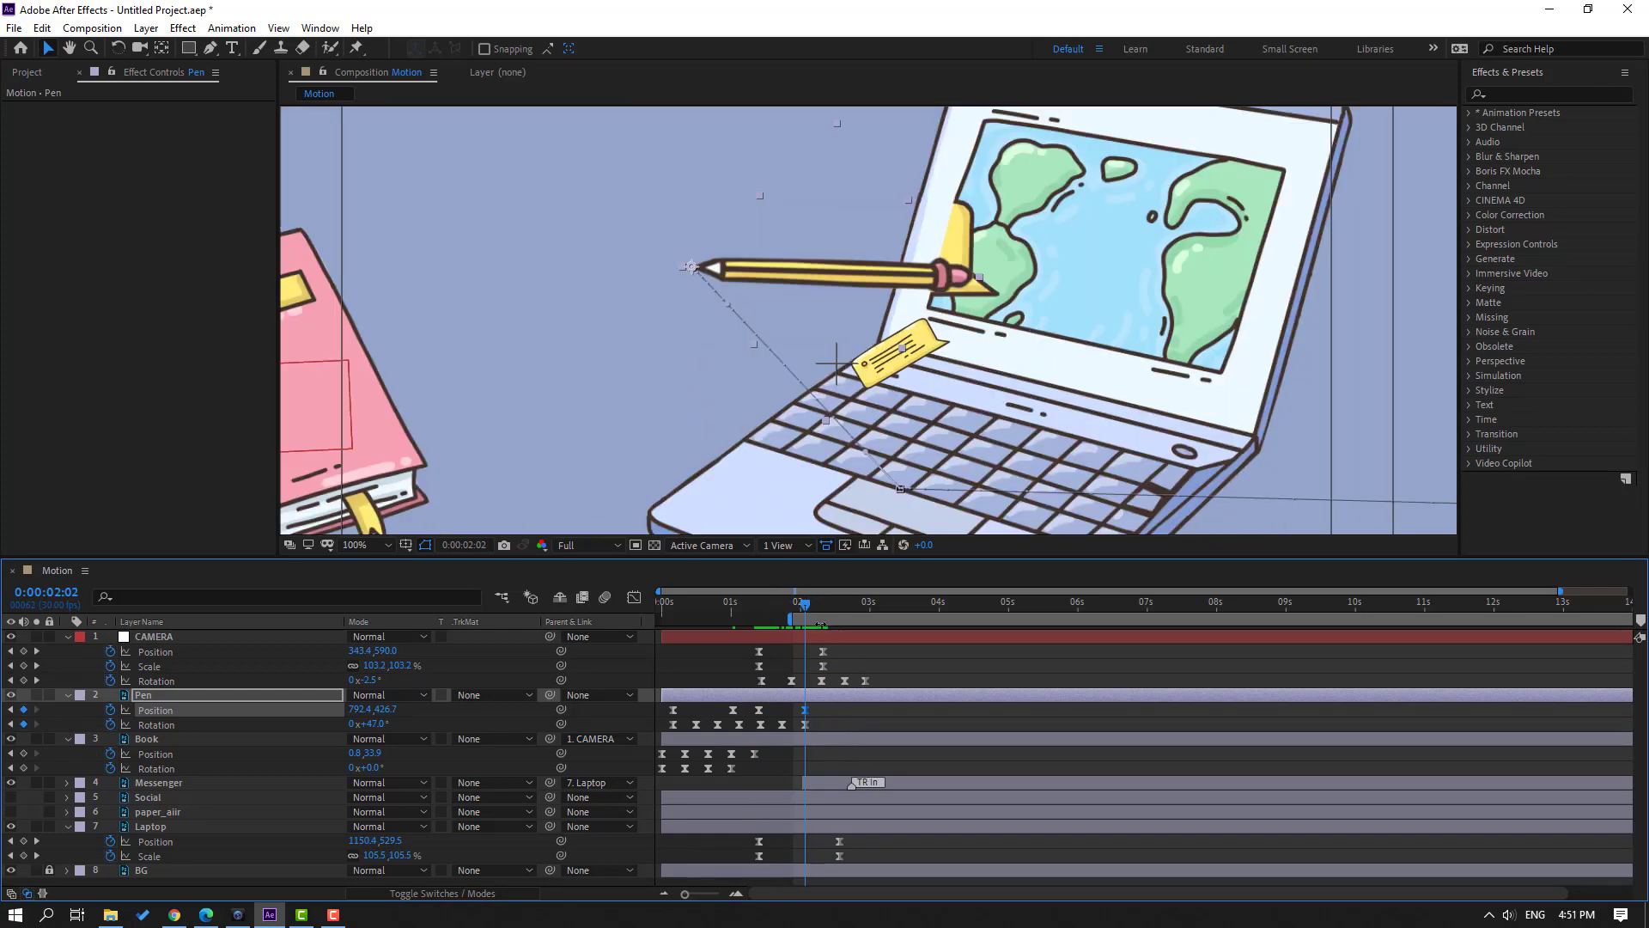
key("shift+s")
mouse_move(805, 604)
left_mouse_down()
mouse_move(764, 611)
mouse_move(805, 612)
left_mouse_up()
left_click(110, 724)
left_click_drag(376, 724, 310, 725)
- Set the Pen's Rotation to 13° at 0:00:02:02 and move it over the small speech bubble at about 976.4, 566.7
left_click_drag(774, 272, 870, 353)
left_click_drag(374, 739, 345, 740)
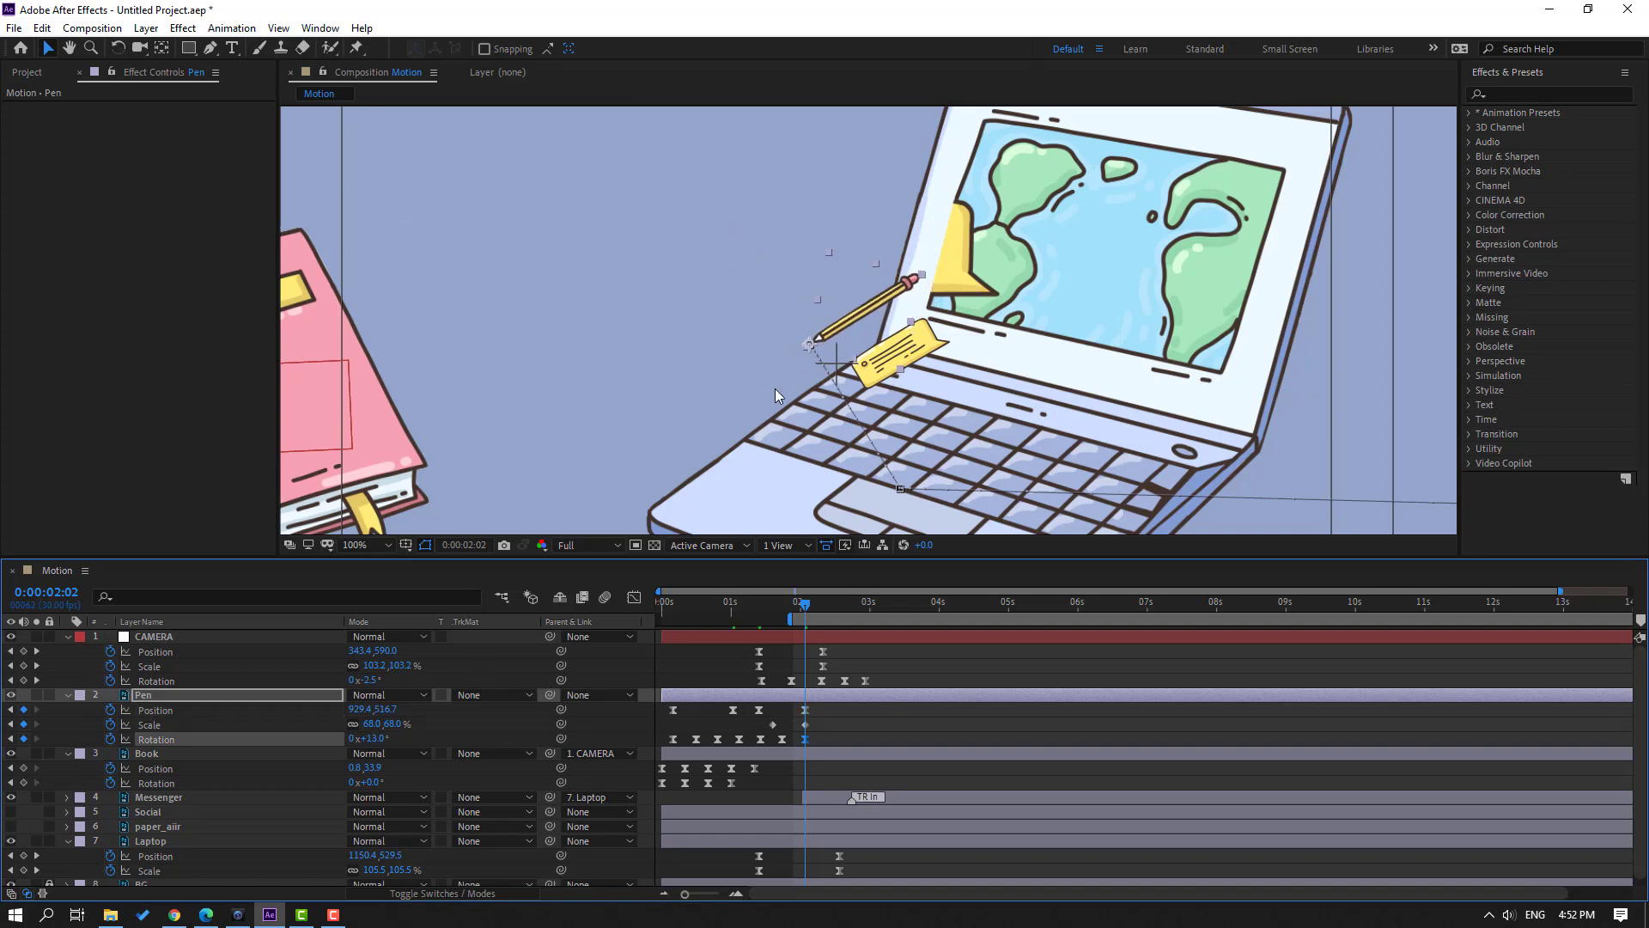
left_click_drag(811, 354, 849, 390)
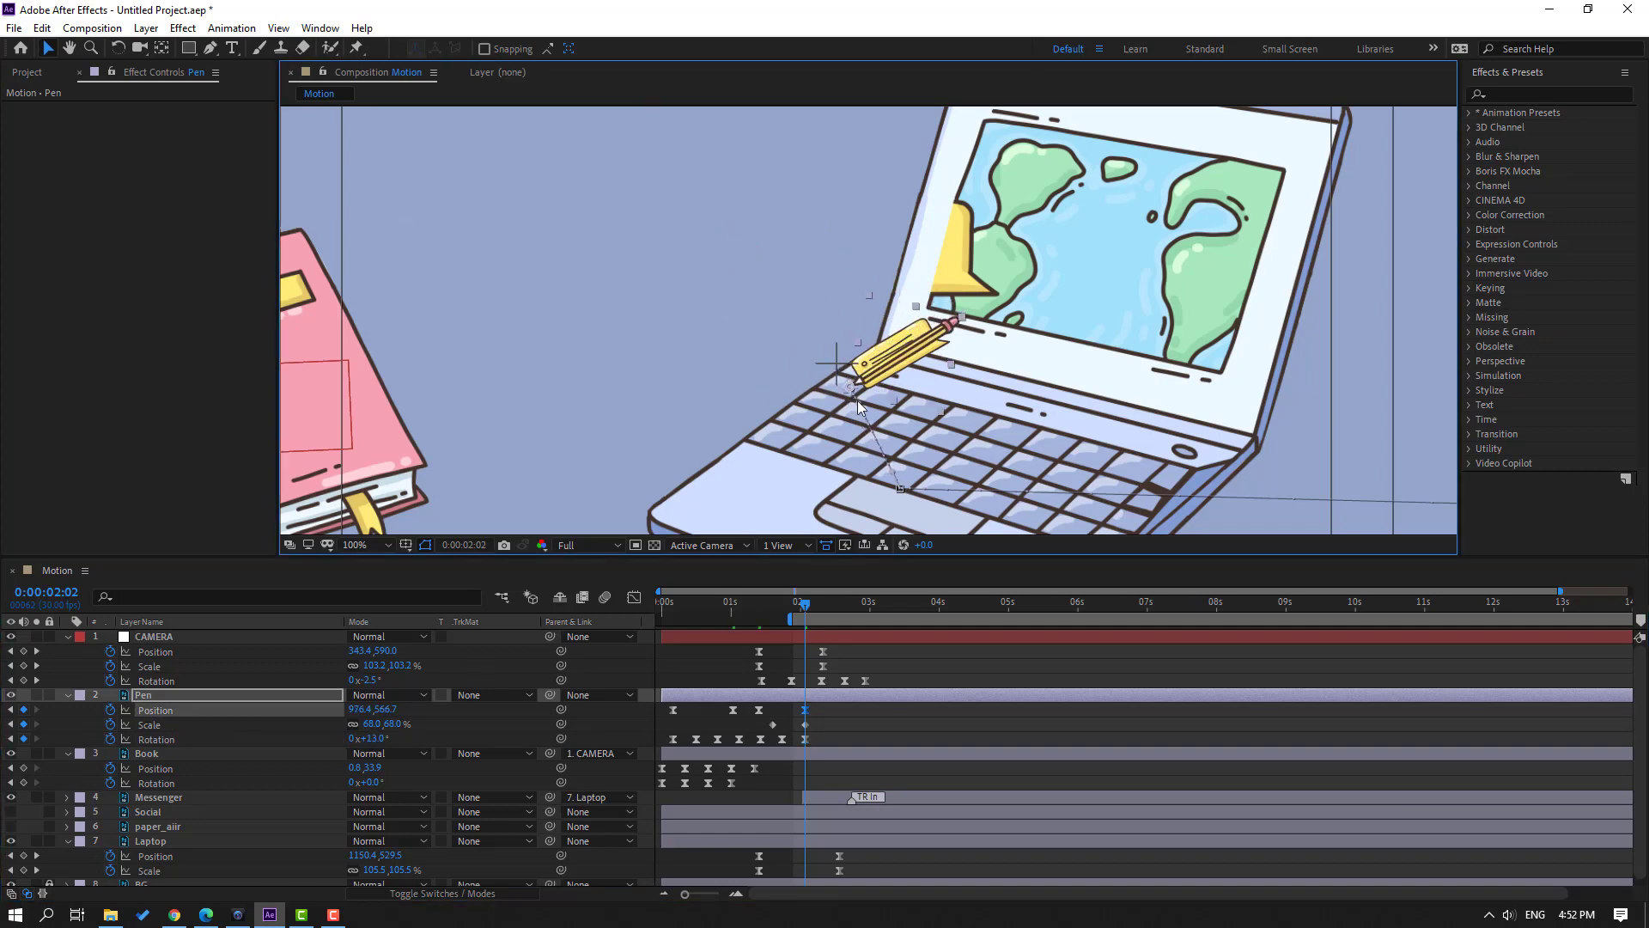
scroll(887, 476, "down", 1)
- Apply Easy Ease to both of the Pen's Scale keyframes and preview its move onto the bubble
left_click_drag(756, 610, 804, 613)
left_click_drag(821, 732, 763, 720)
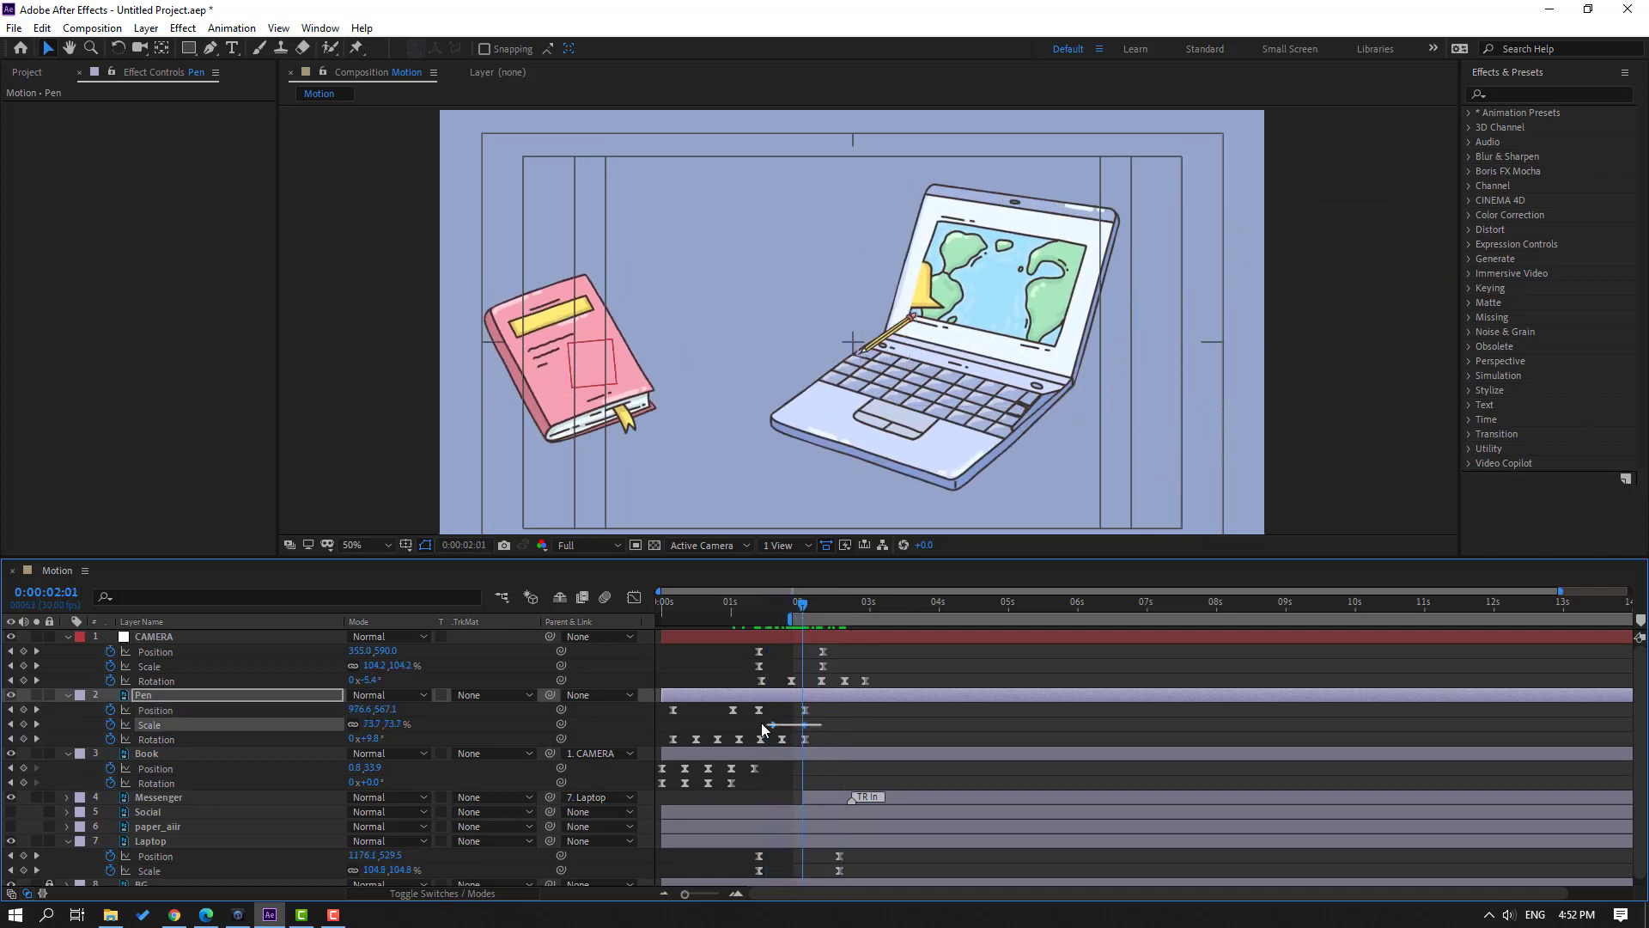
right_click(776, 730)
mouse_move(850, 710)
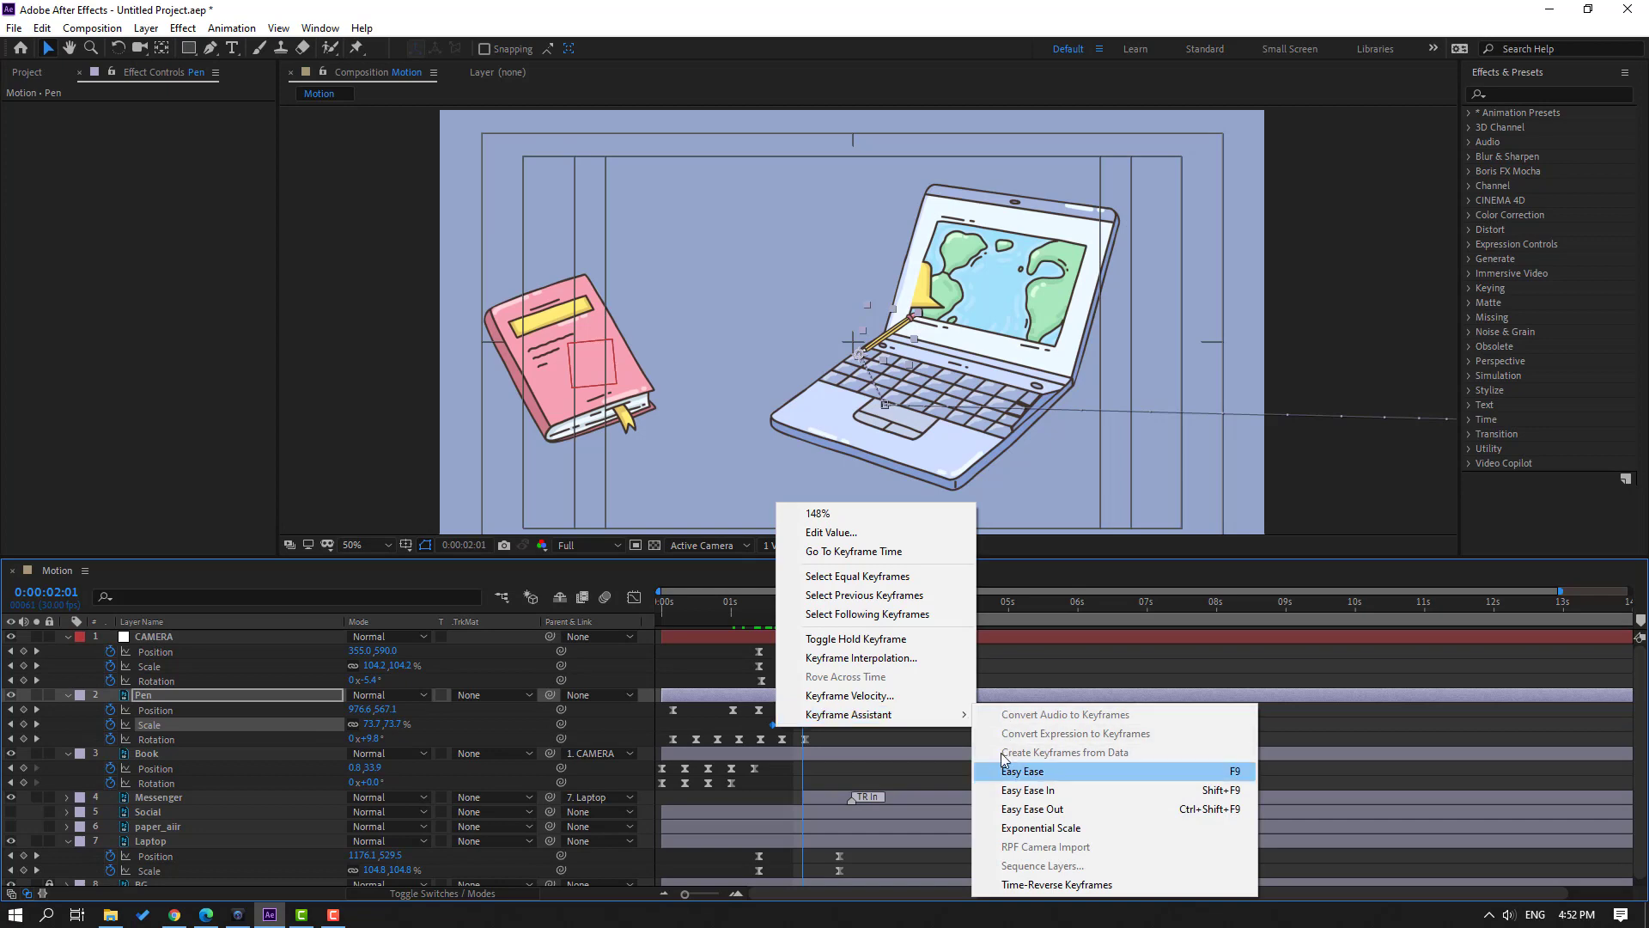
left_click(1022, 763)
left_click_drag(787, 620, 780, 626)
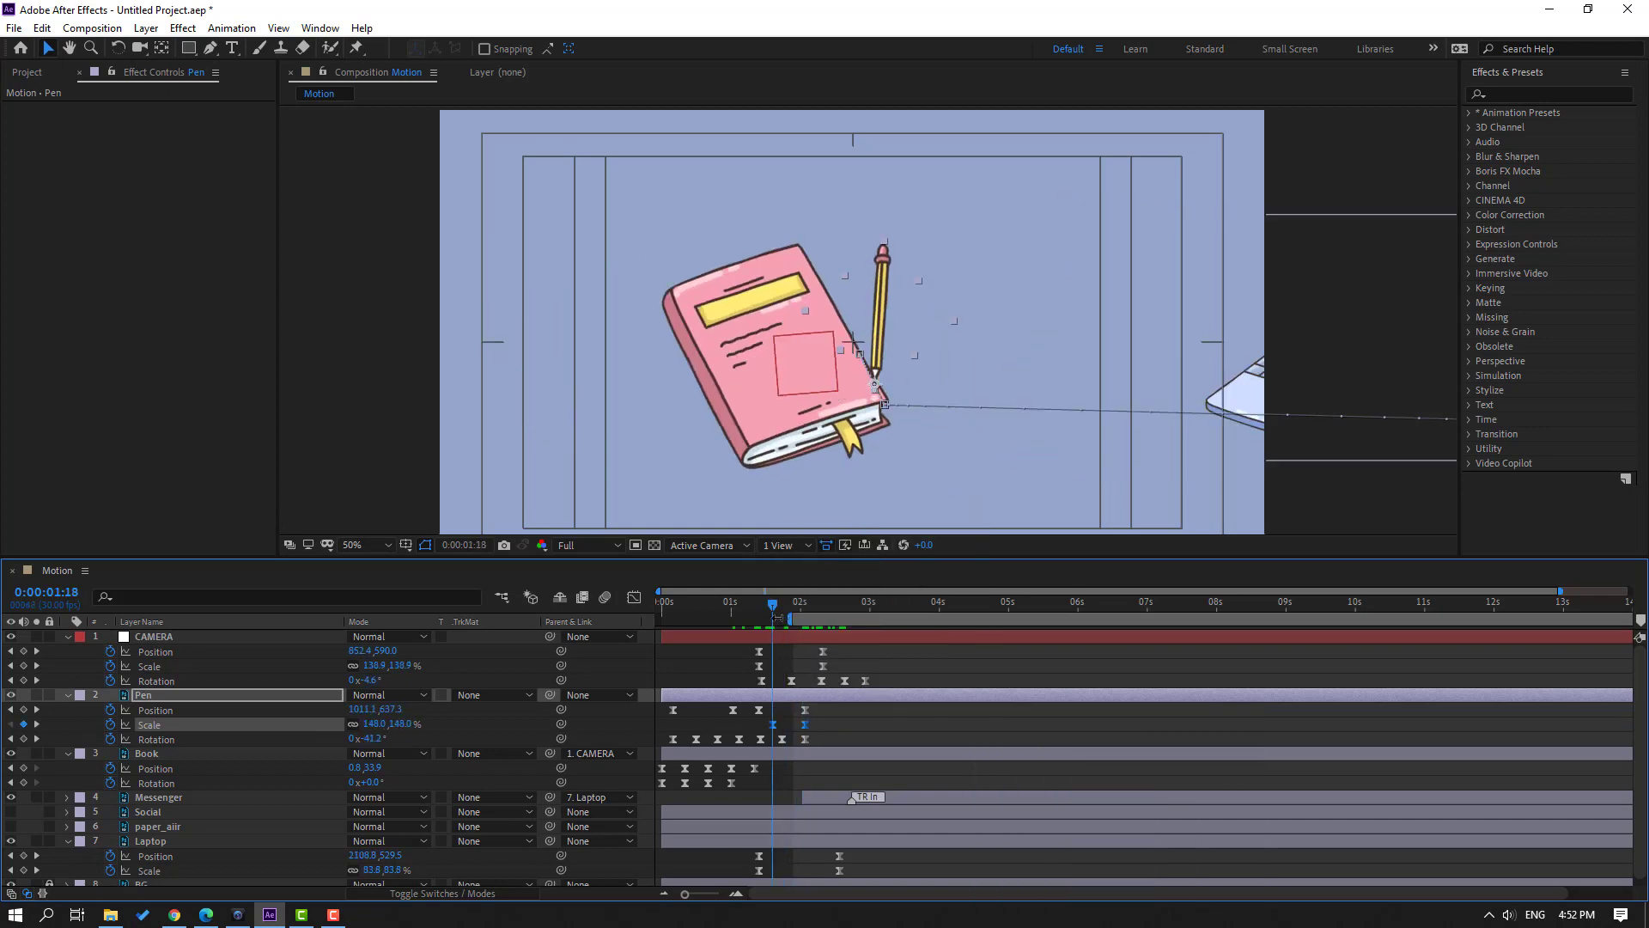
key("space")
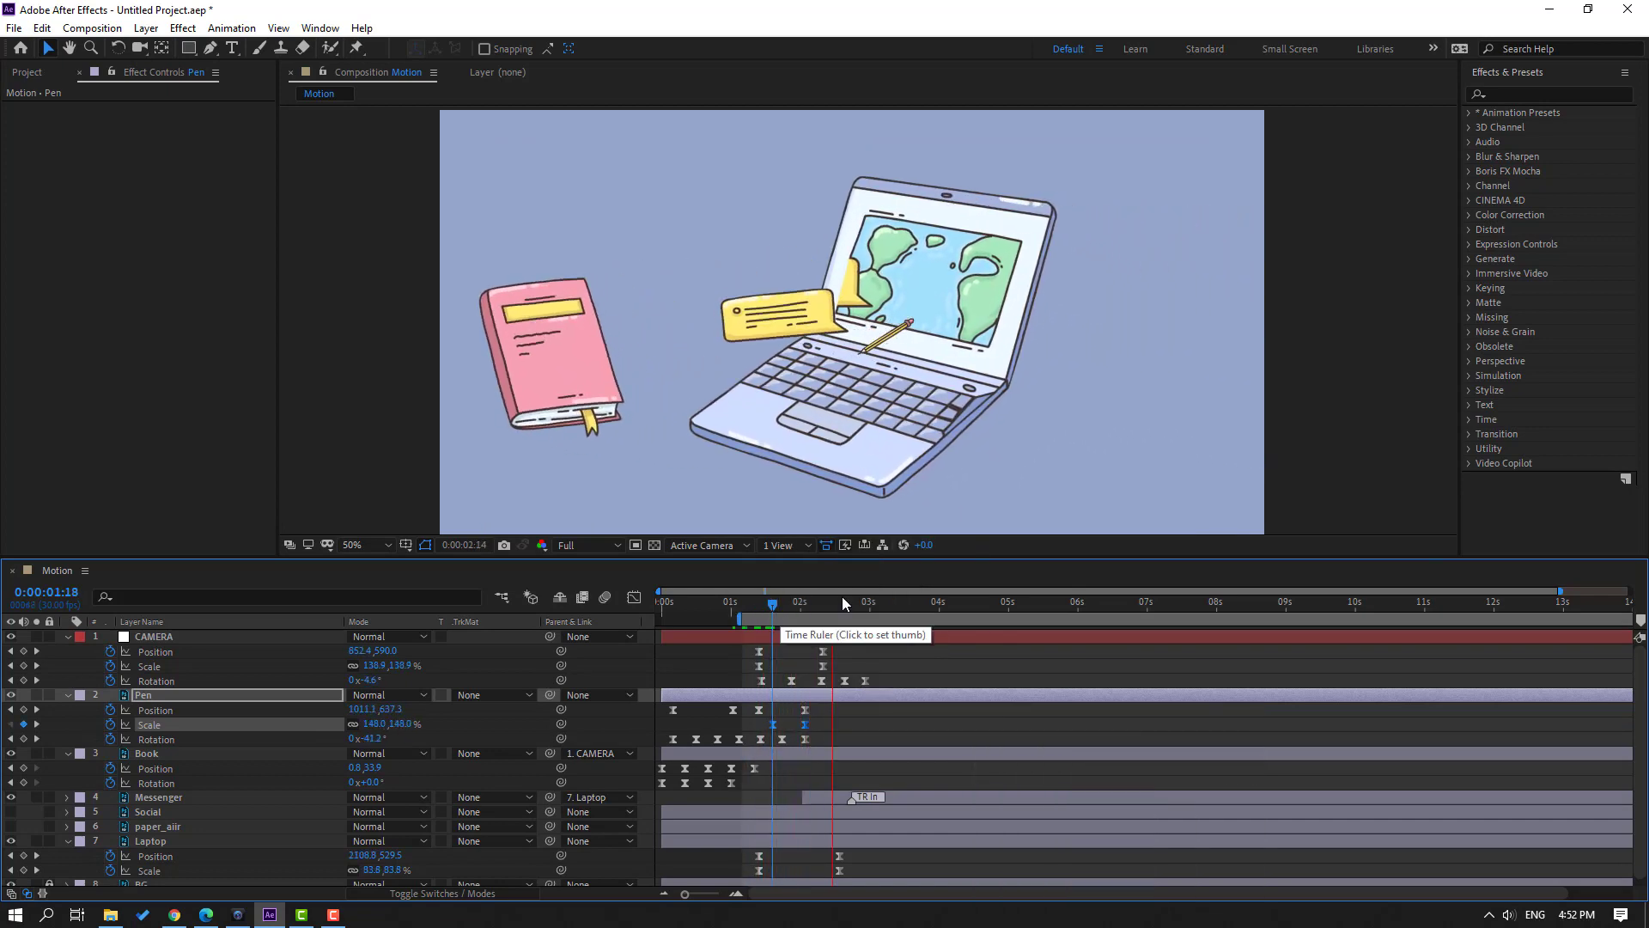
key("space")
- Split the Pen layer at 0:00:02:02 and delete the part after the cut
left_click_drag(757, 604, 806, 610)
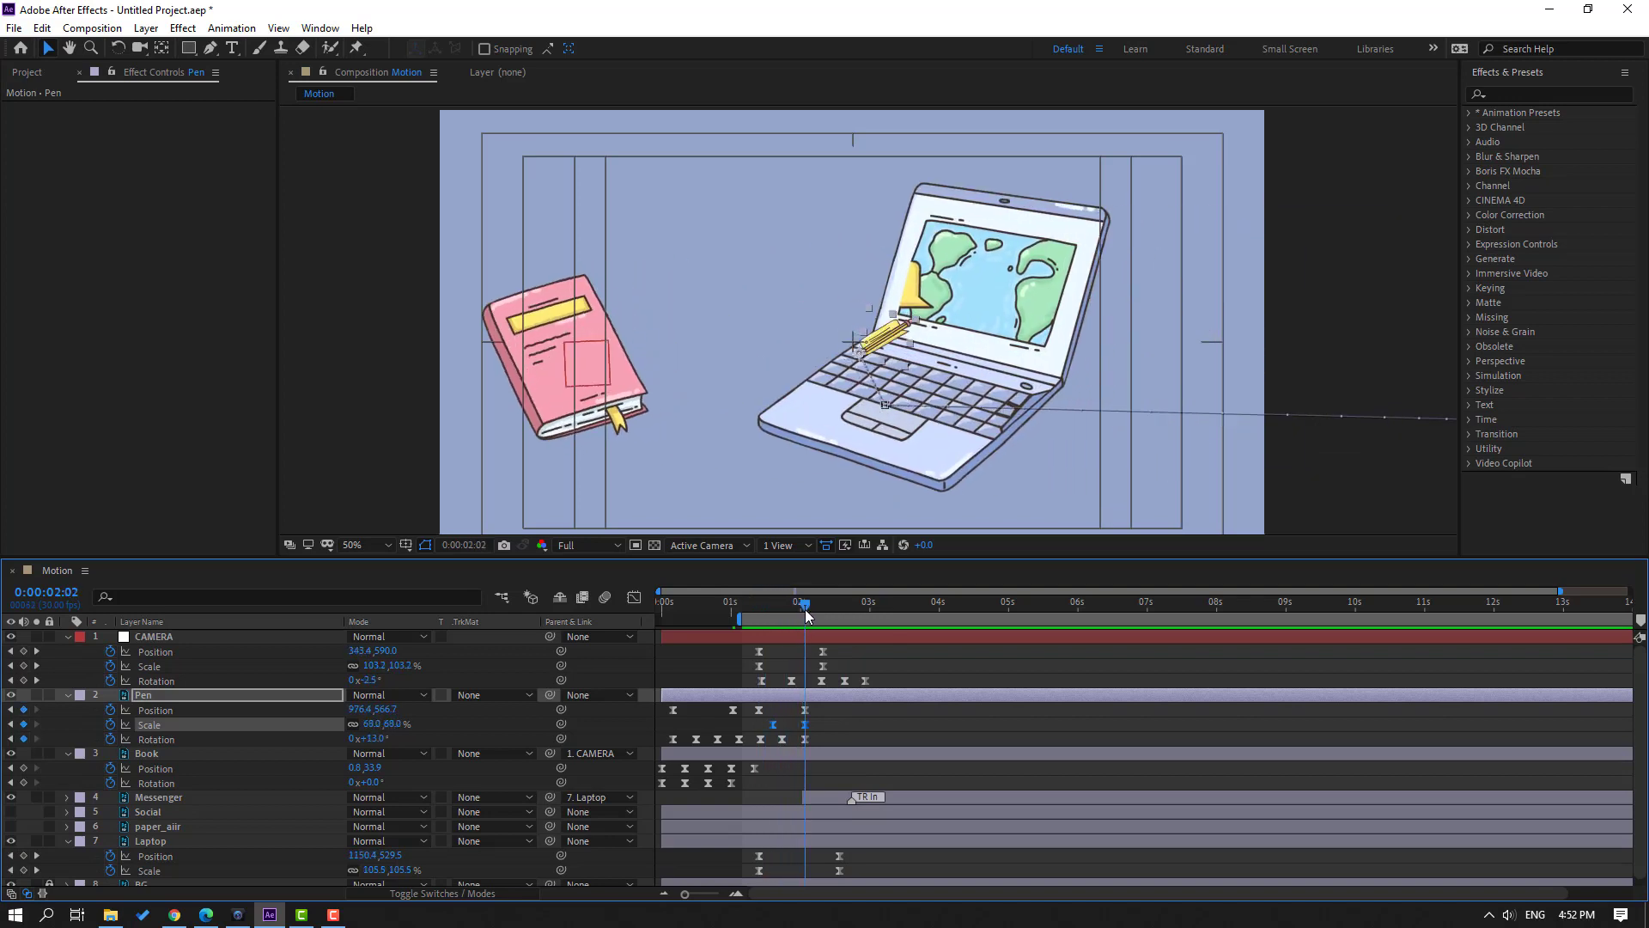
left_click(849, 730)
left_click(142, 697)
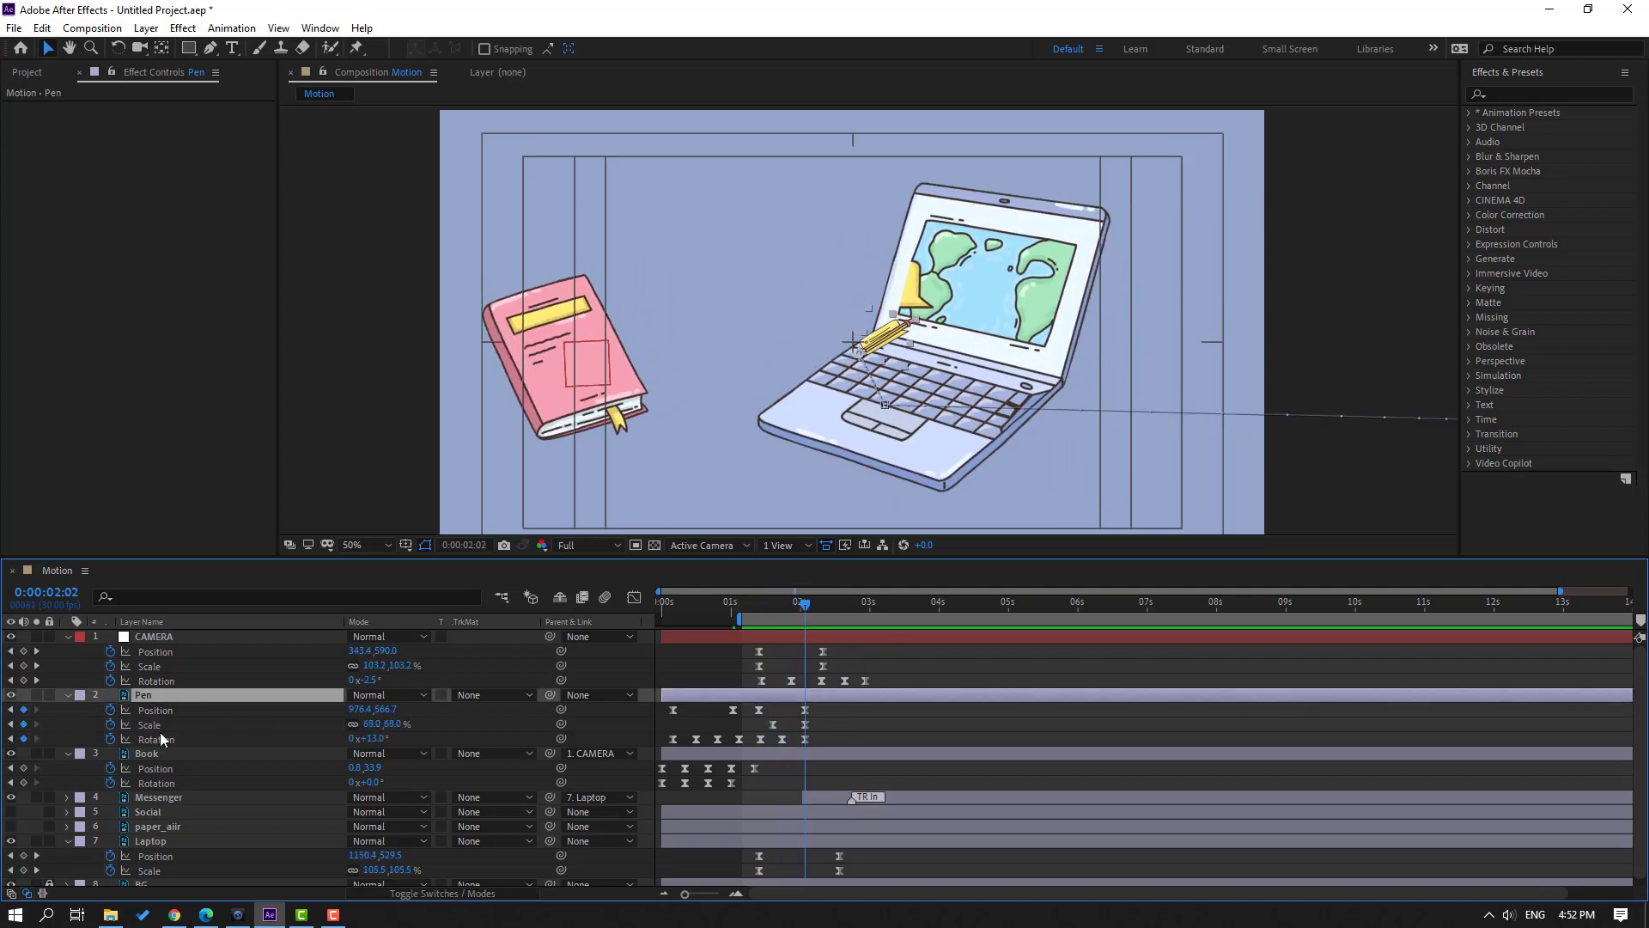
left_click(42, 29)
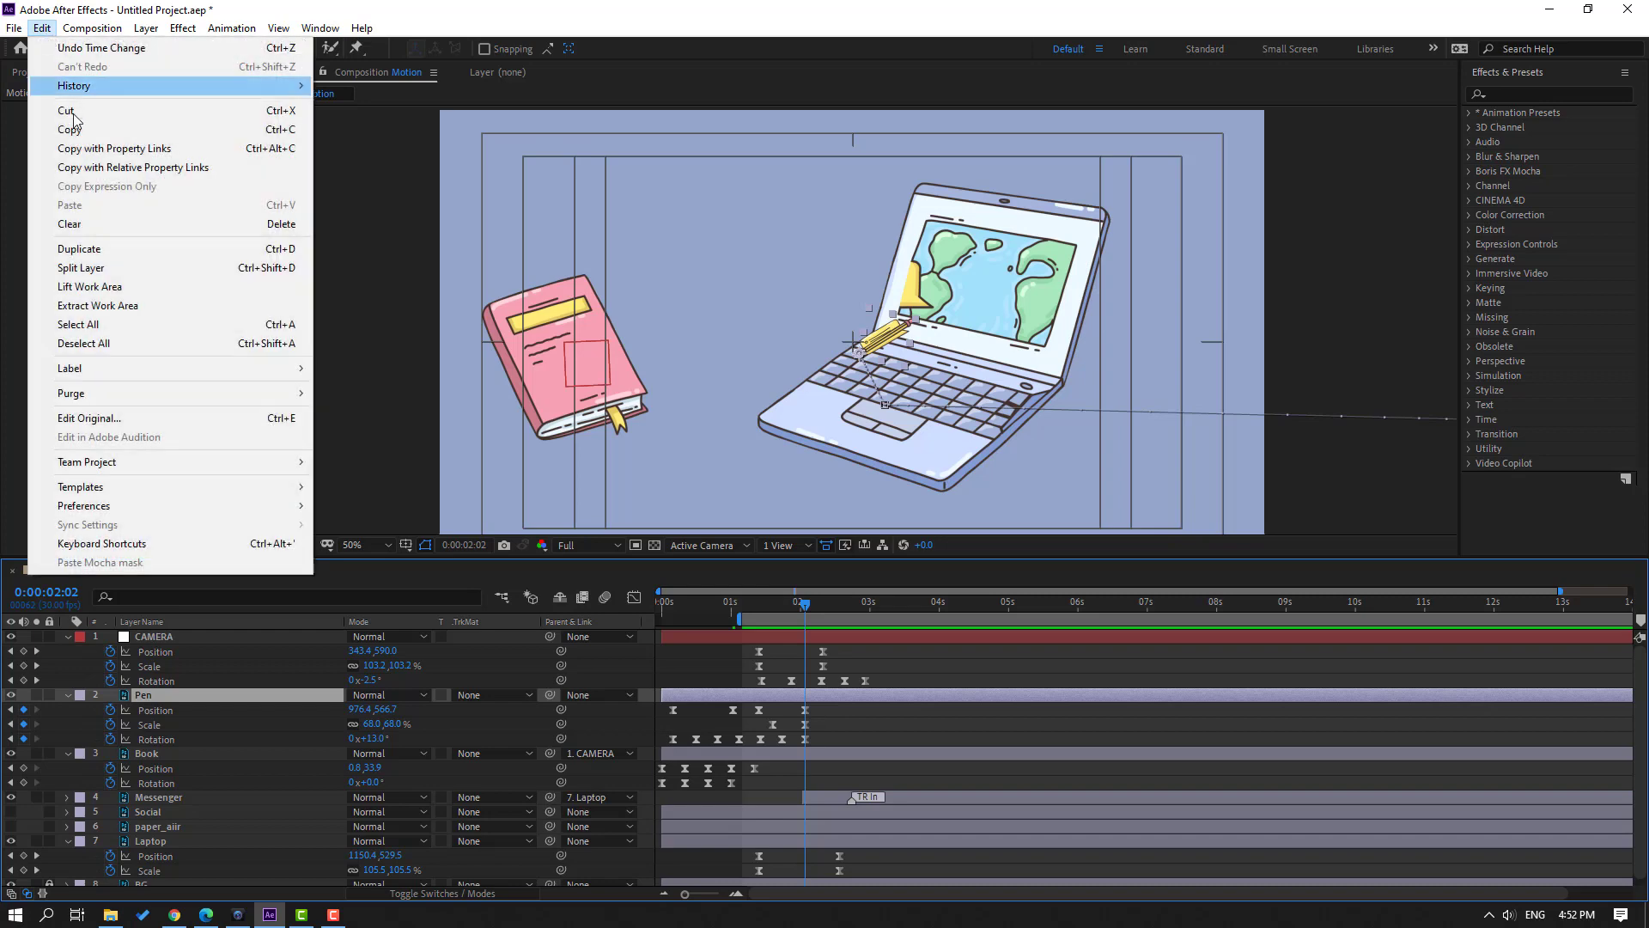
left_click(181, 275)
- Preview the Pen's transition into the Messenger bubble, including playback from the start with the work area ending at about 3 seconds
key("space")
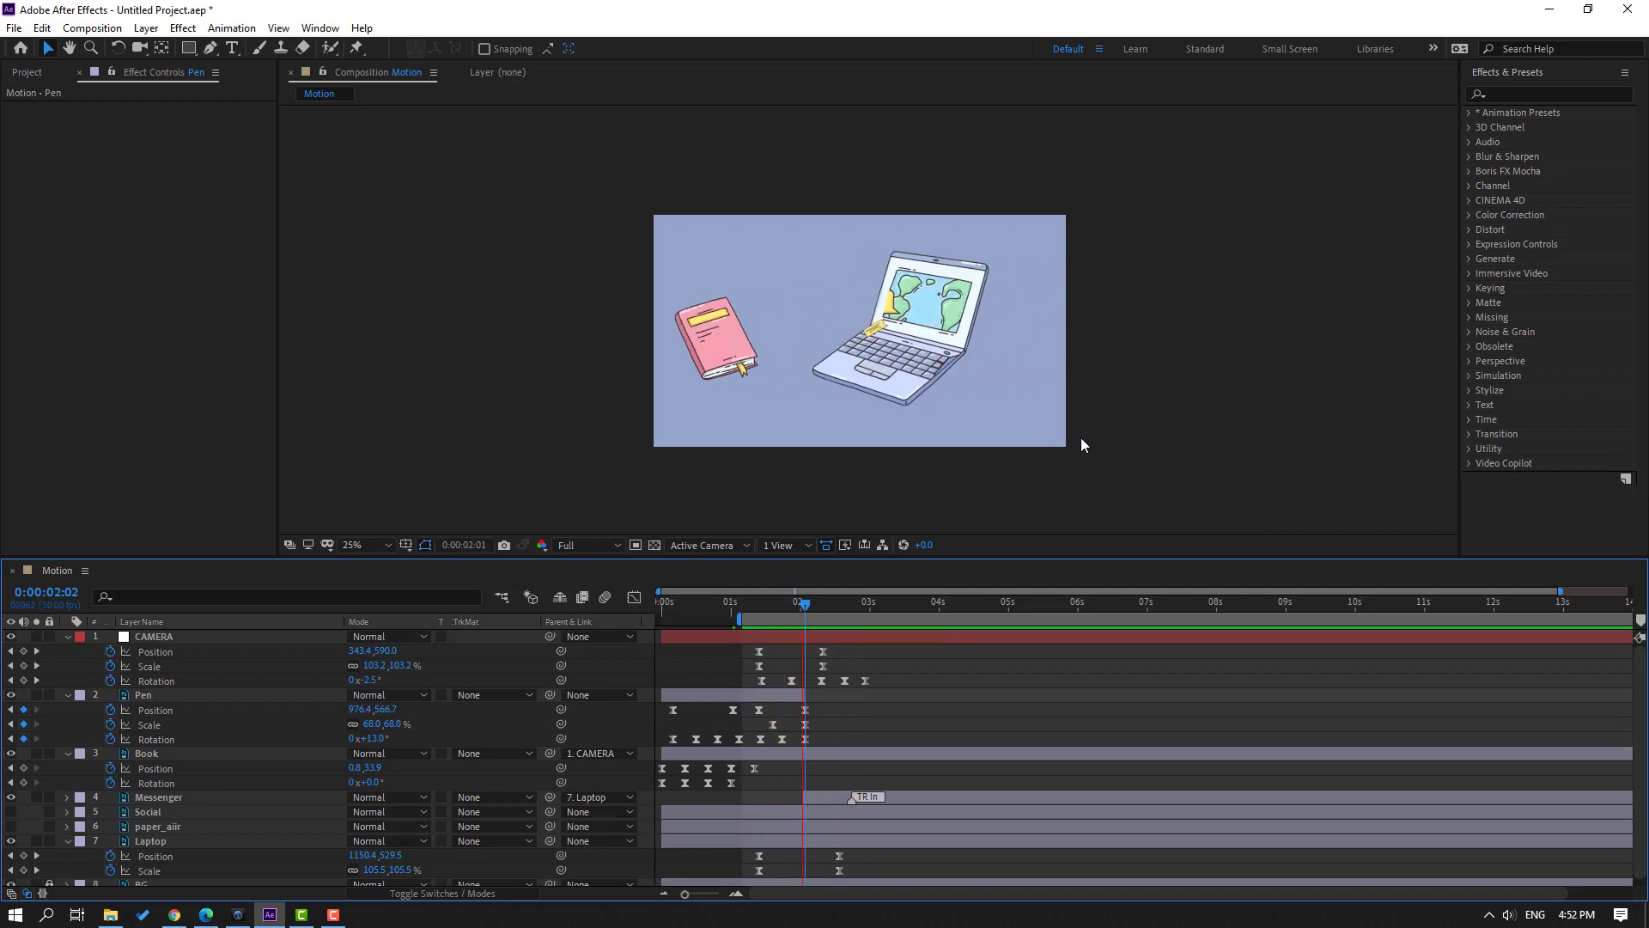
key("period")
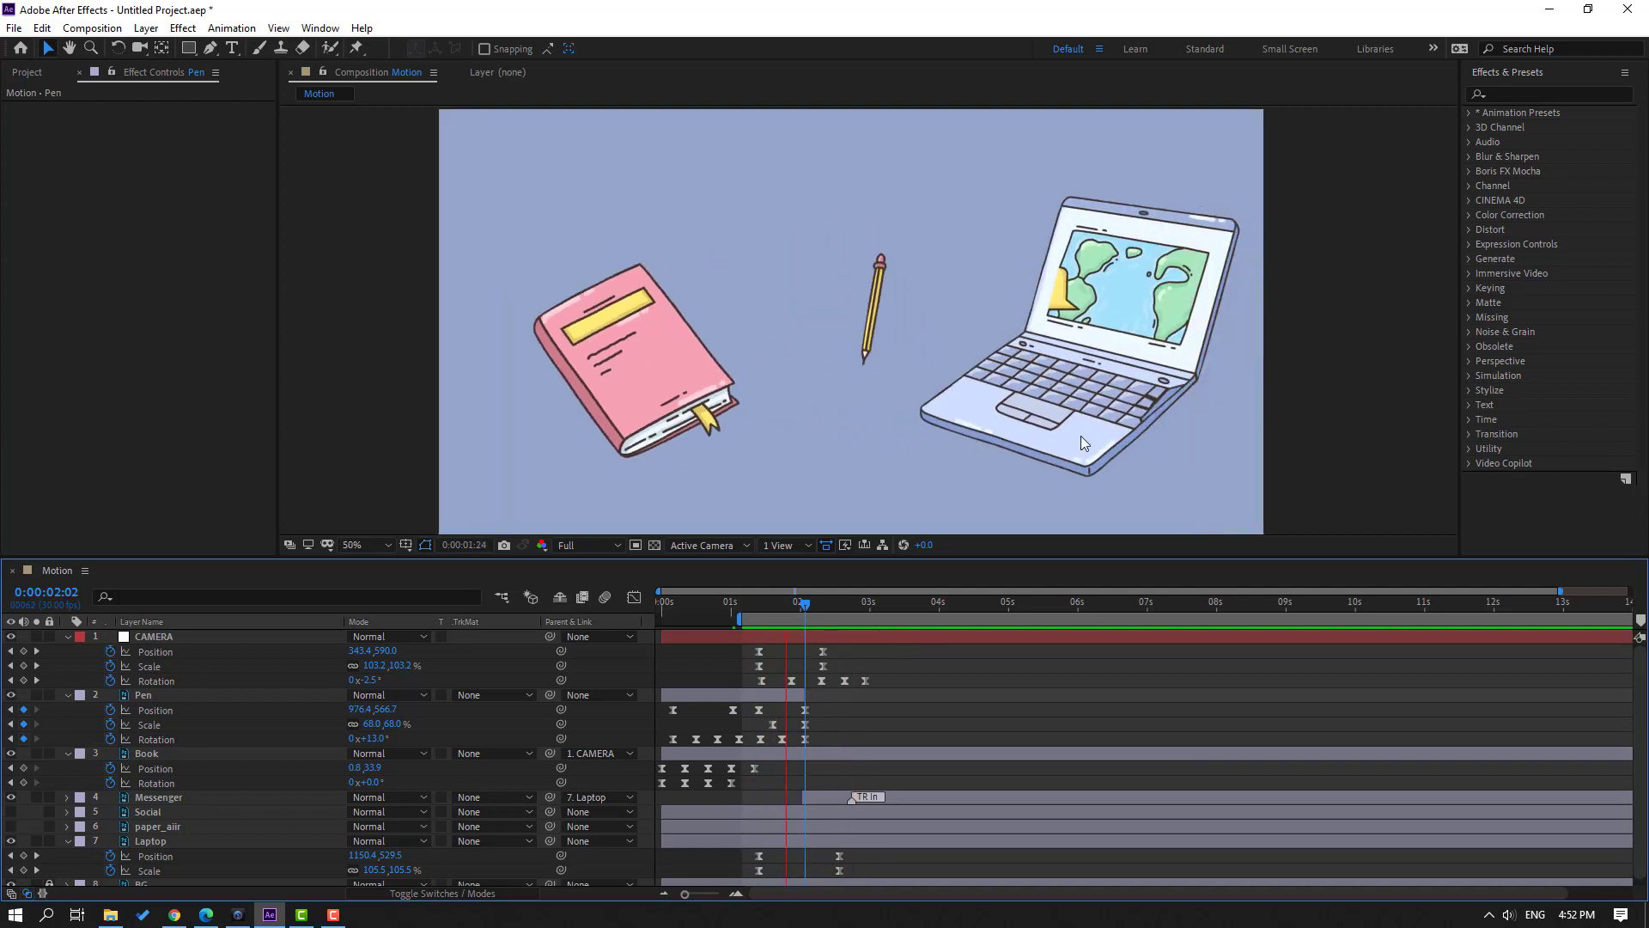
key("space")
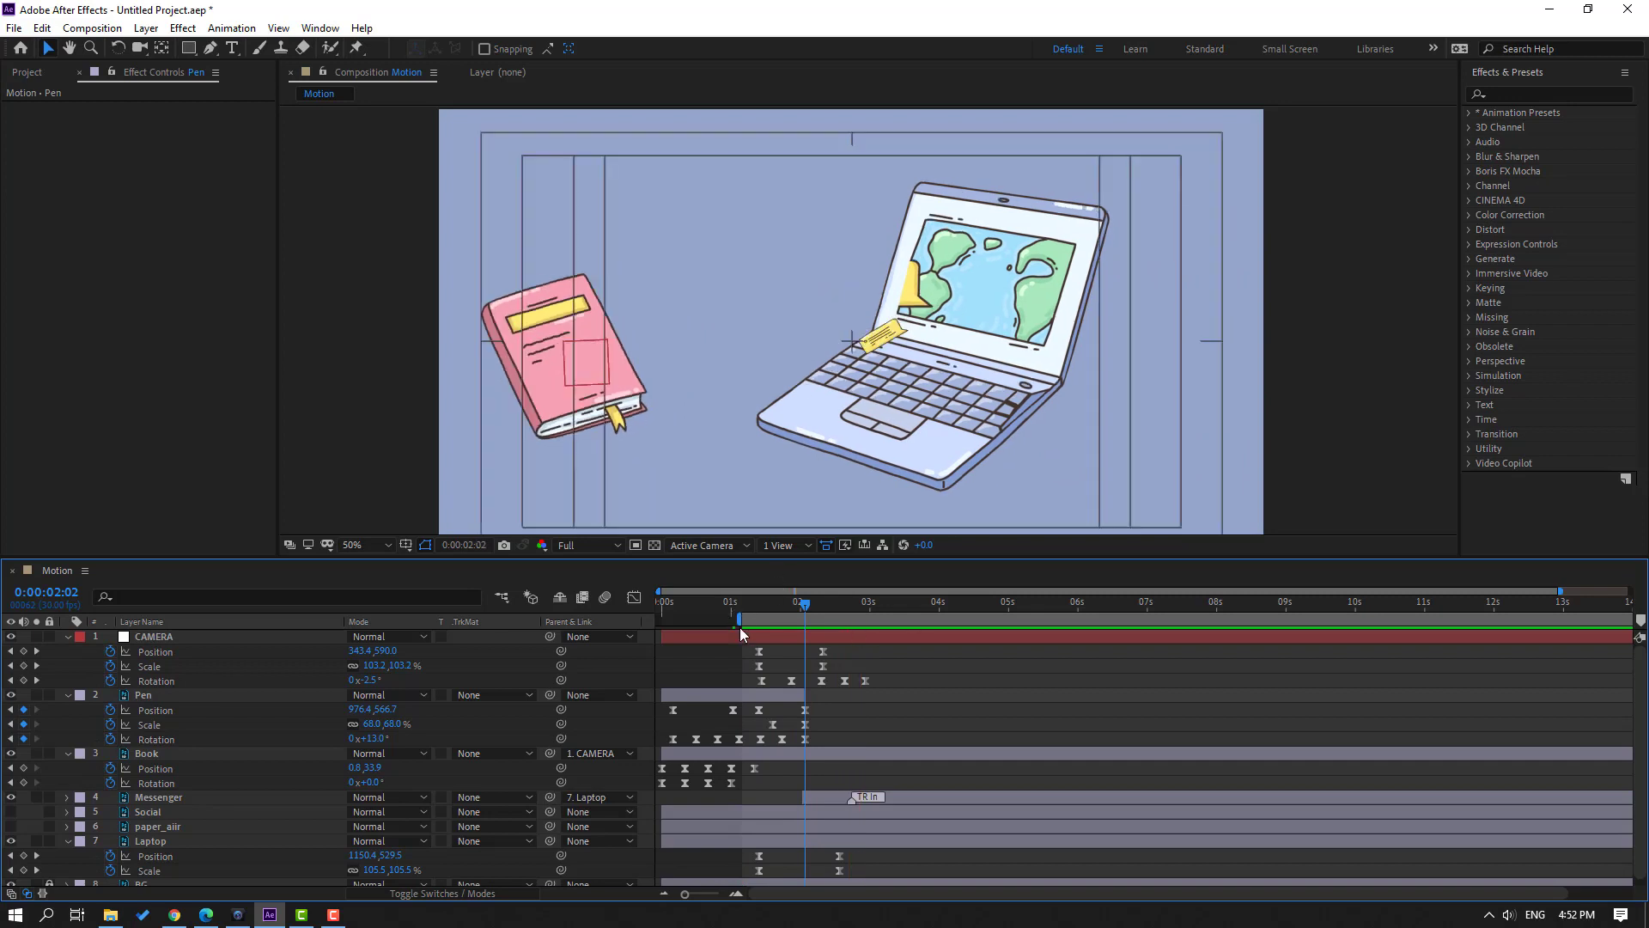
left_click_drag(835, 605, 863, 608)
key("space")
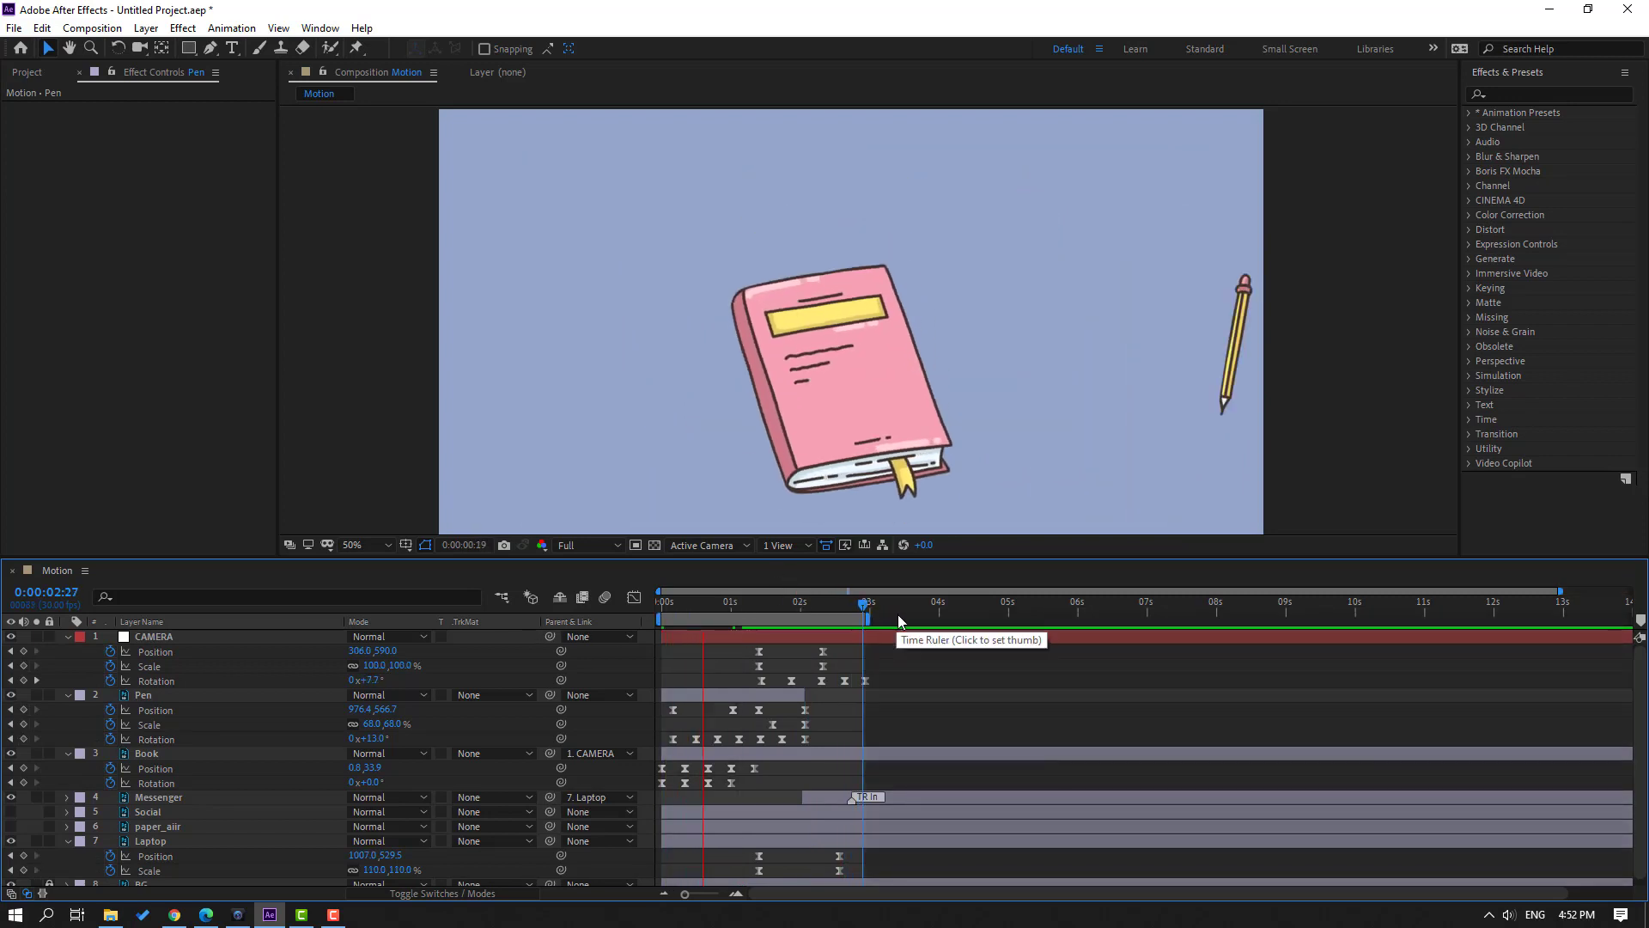
- Go to 0:00:02:28 and collapse the properties of the CAMERA, Pen, Book and Laptop layers
left_click(862, 608)
mouse_move(862, 608)
left_mouse_down()
mouse_move(819, 603)
mouse_move(863, 608)
left_mouse_up()
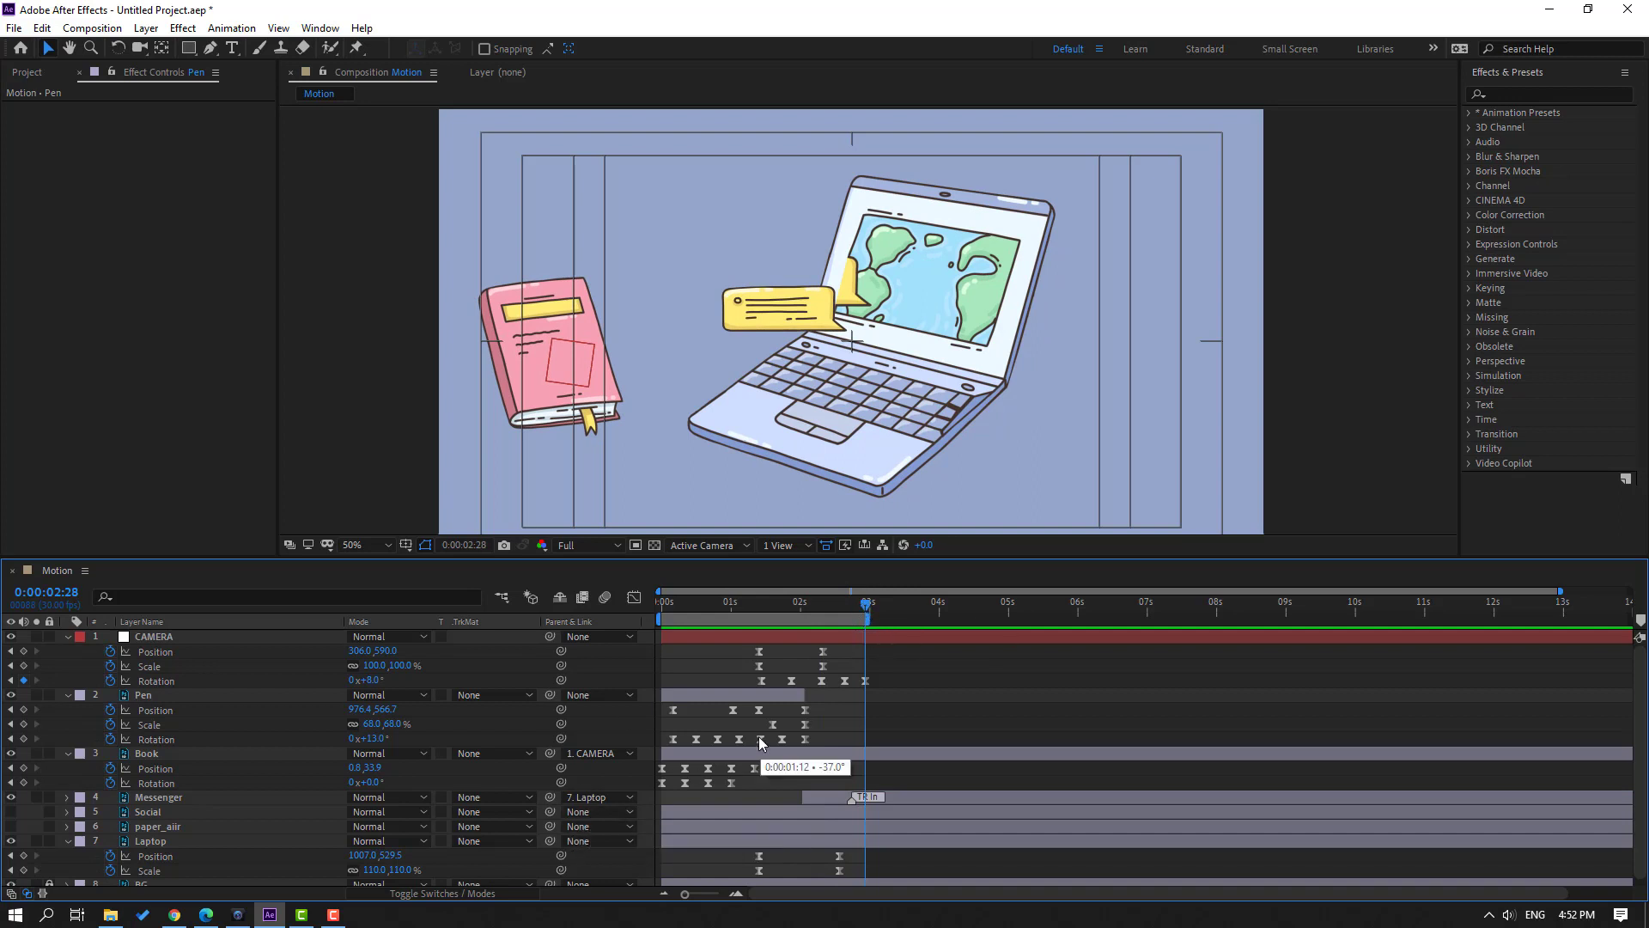
left_click(68, 637)
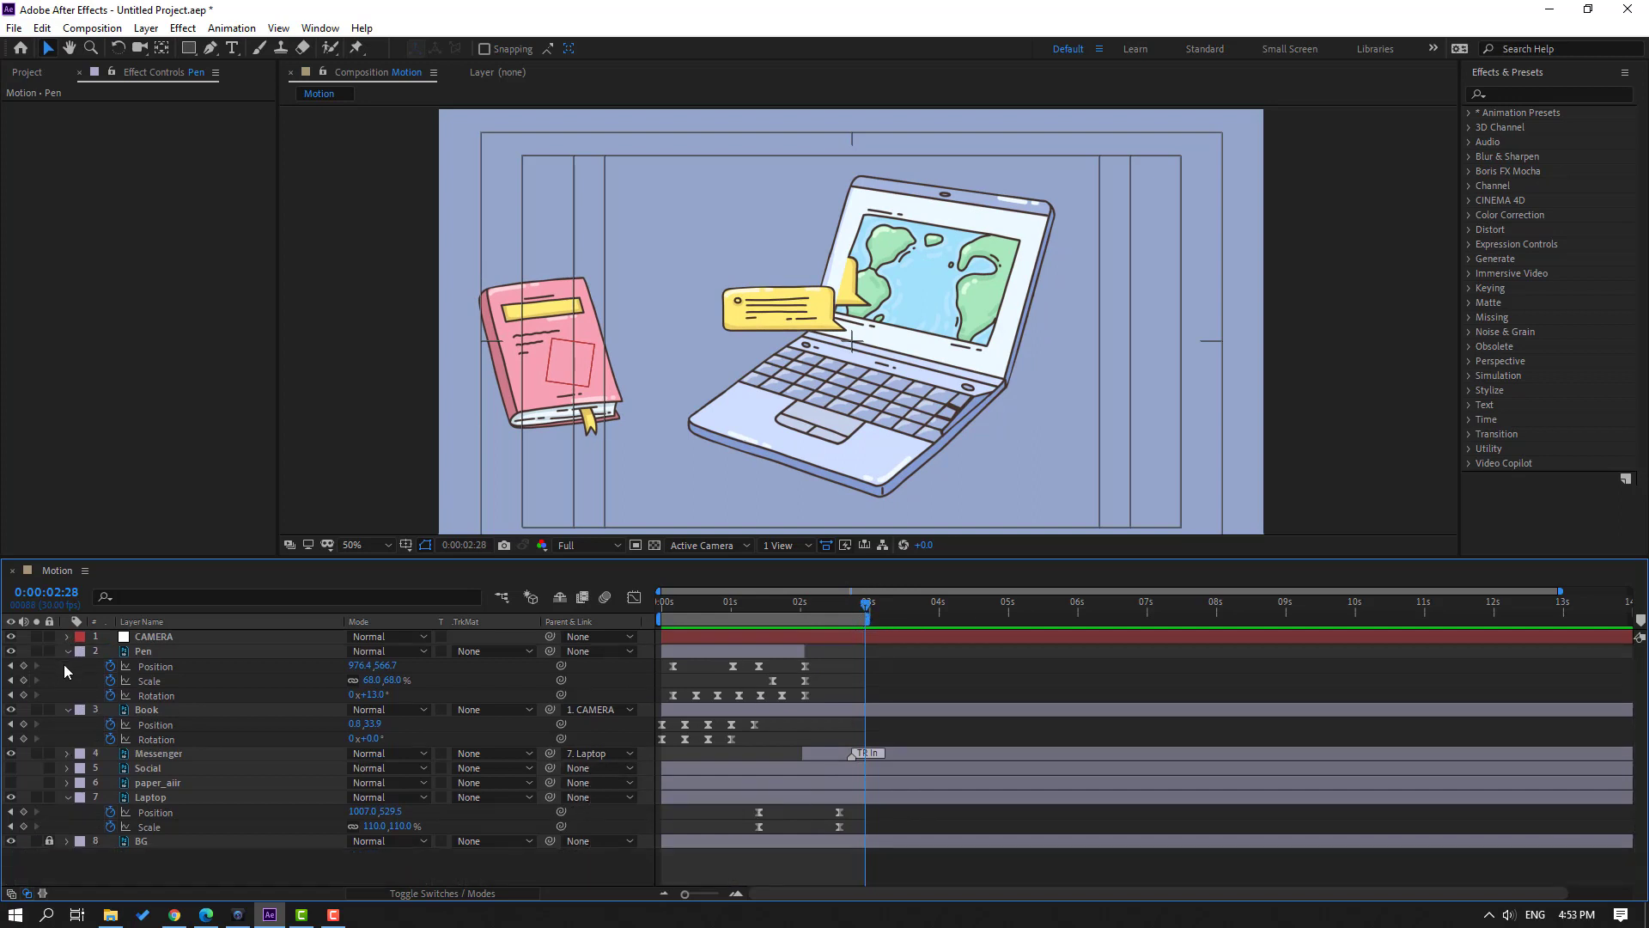
left_click(68, 652)
left_click(68, 667)
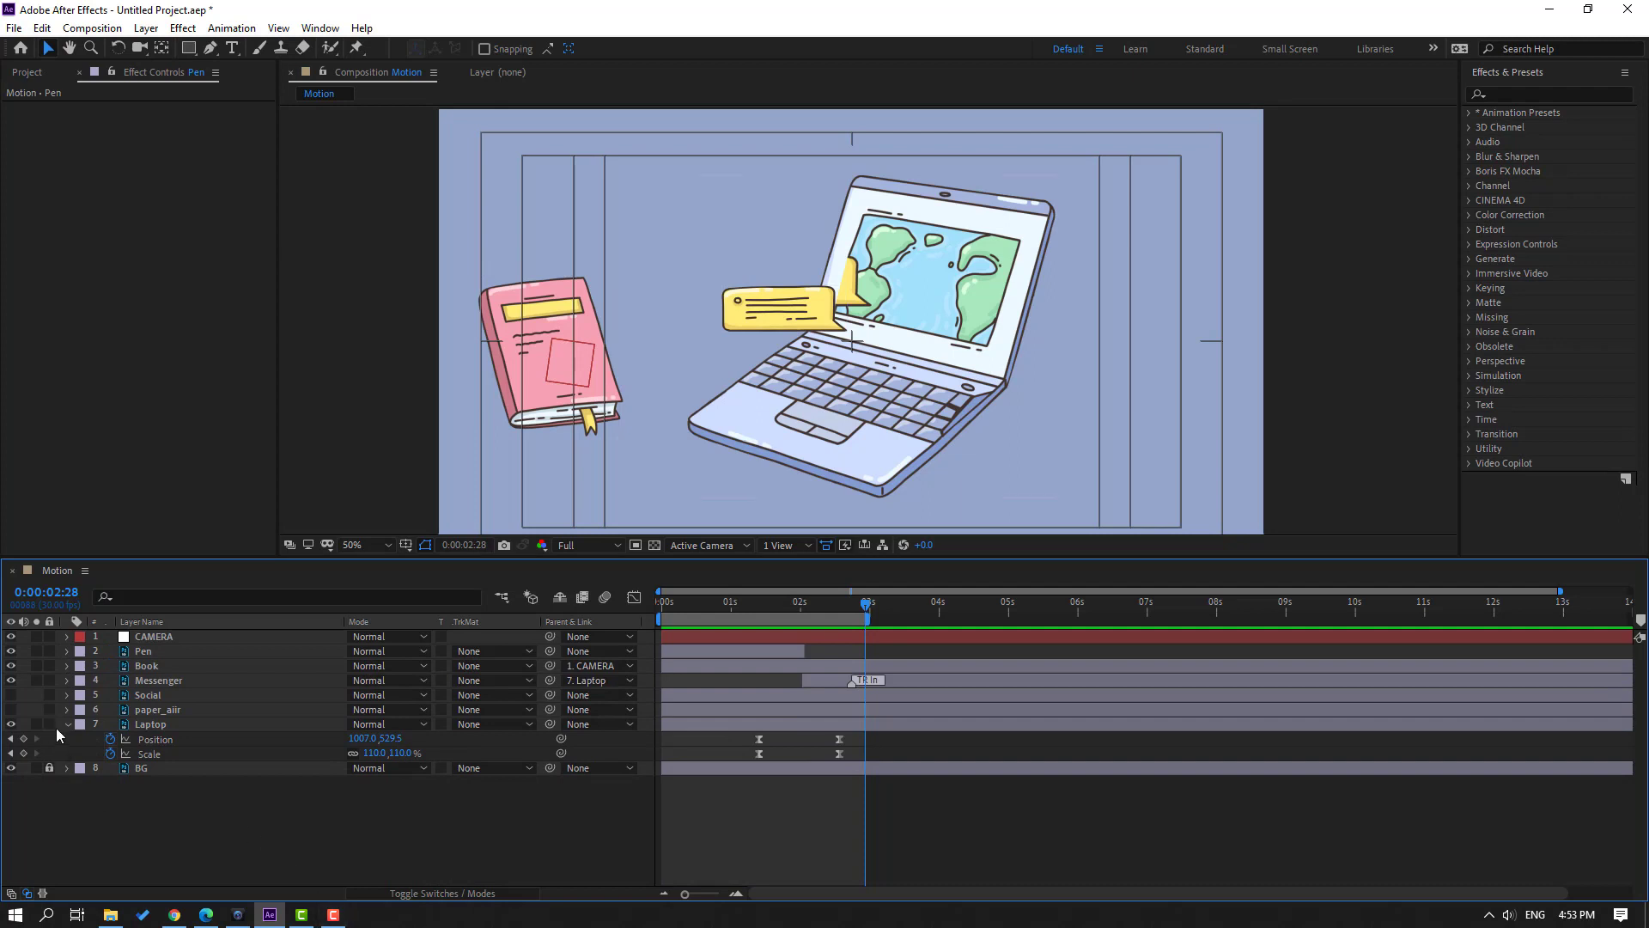
left_click(68, 724)
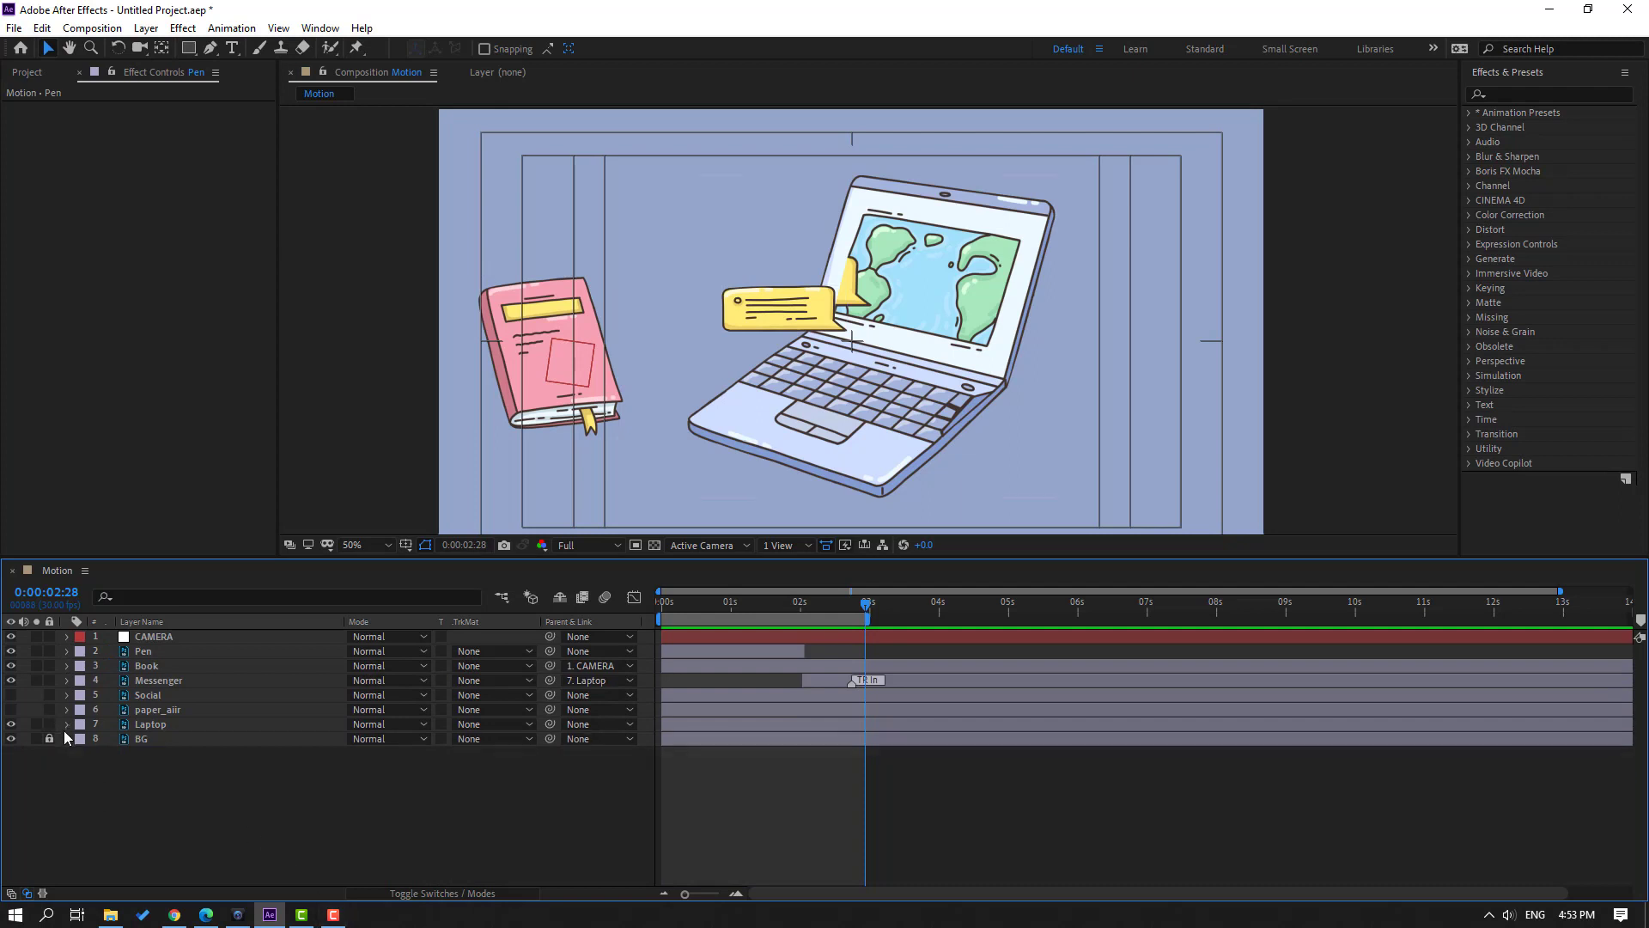
- Show the Social layer, scale it to 147%, and place it beyond the frame's right edge at about 2232.5, 501.5
left_click(146, 695)
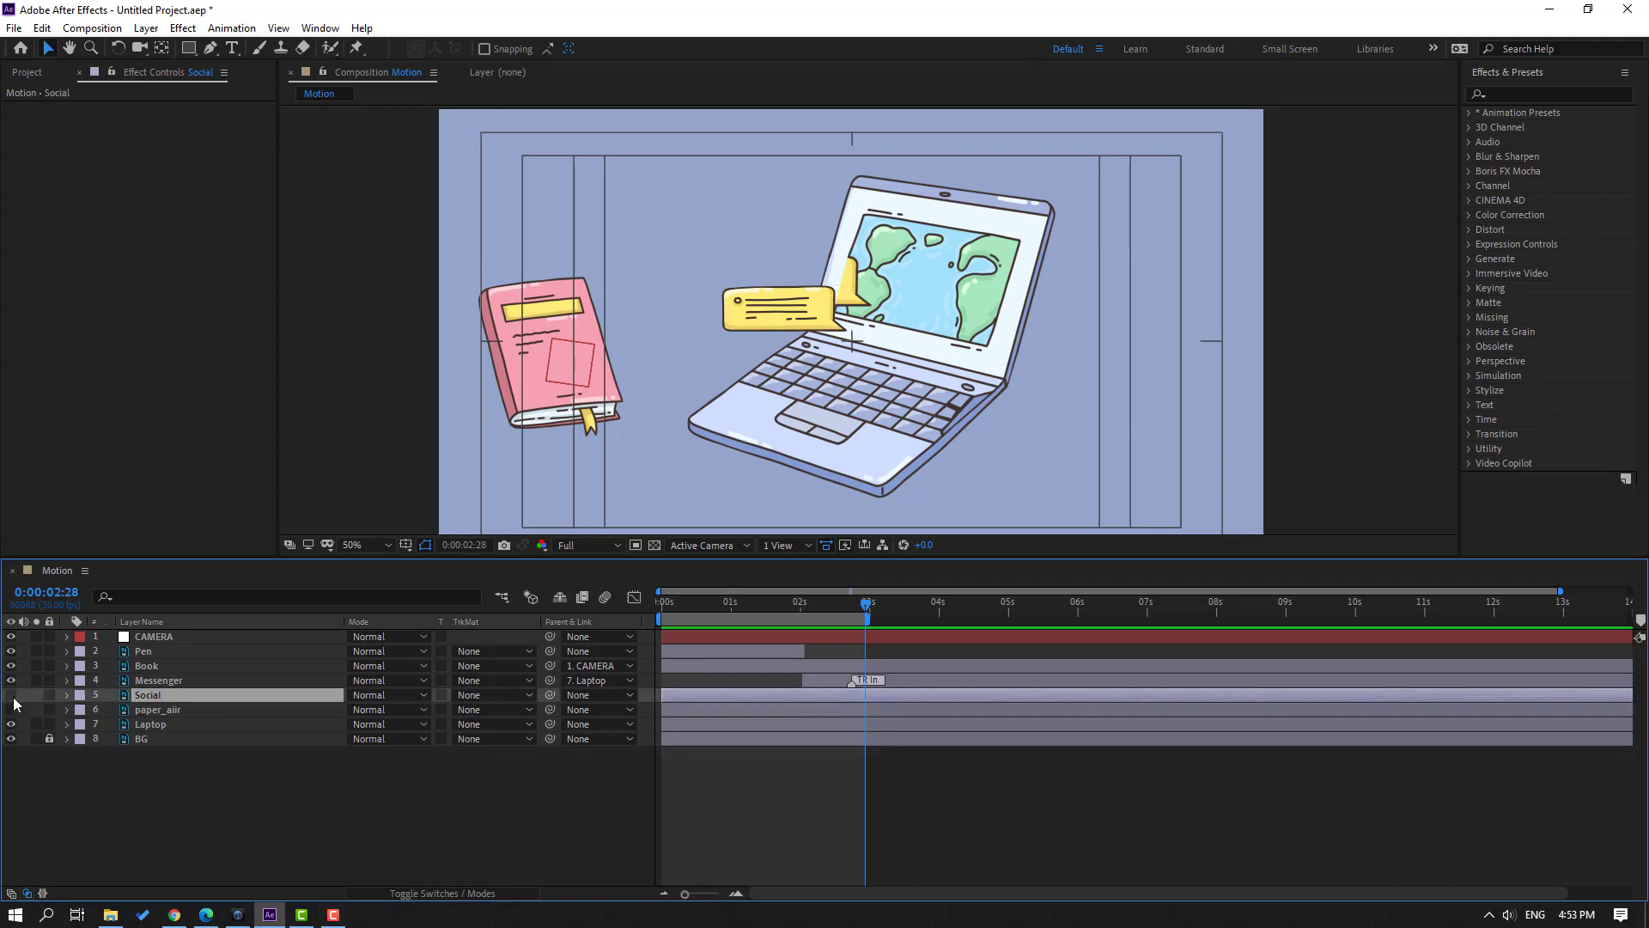
left_click(11, 695)
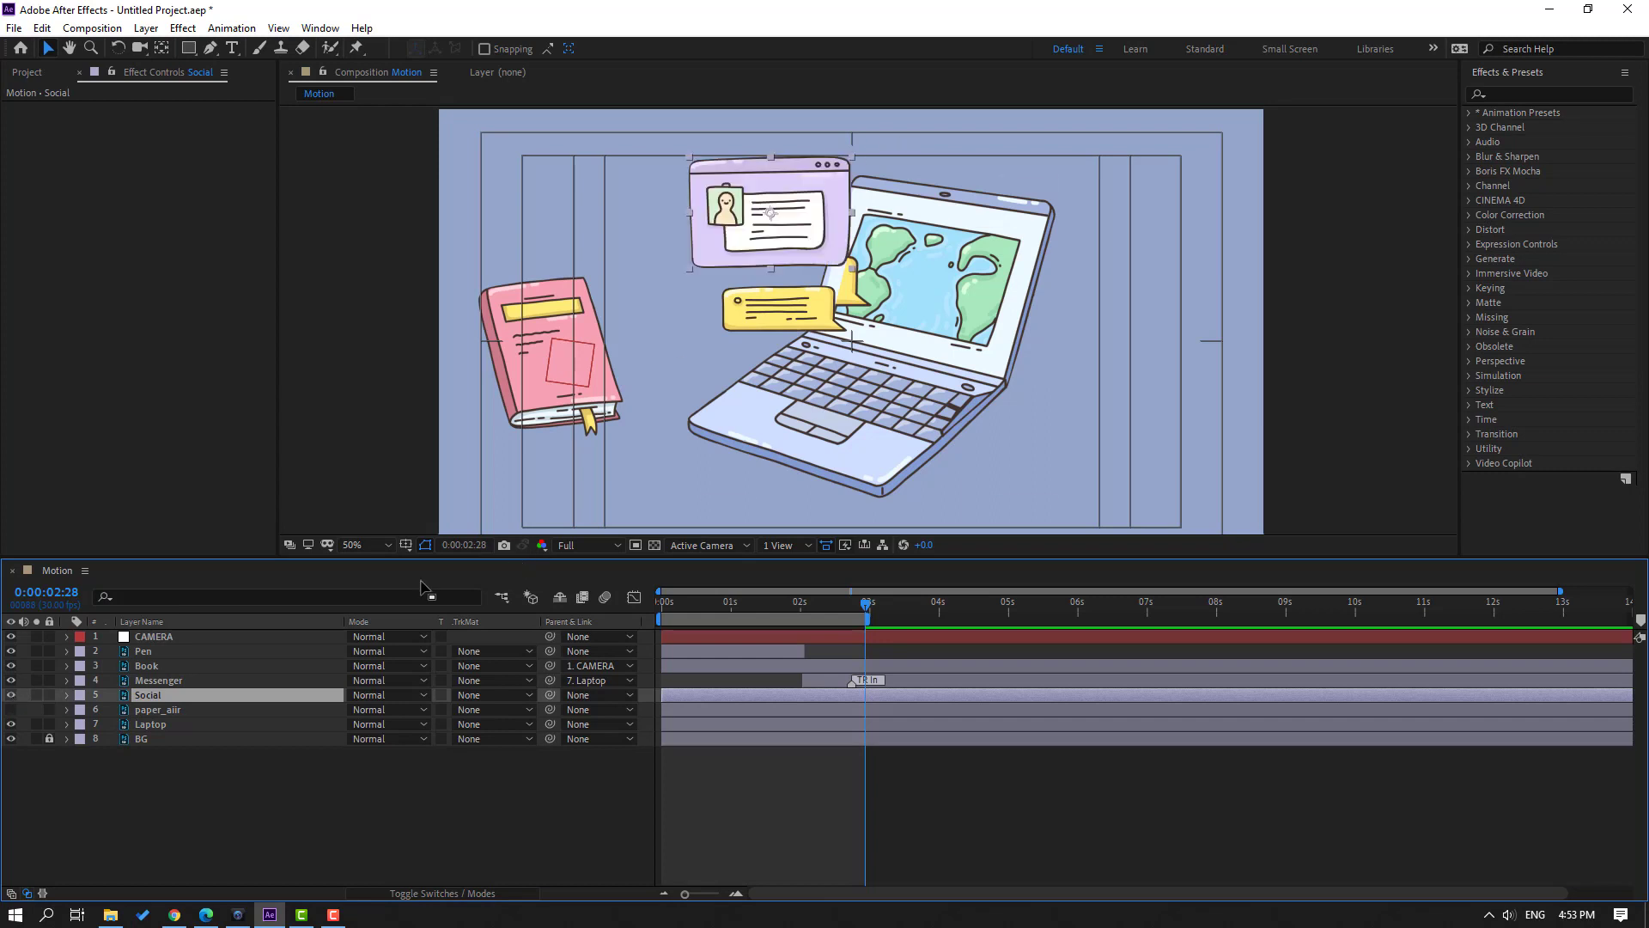
key("s")
left_click_drag(375, 711, 415, 712)
left_click_drag(848, 206, 1397, 316)
left_click_drag(1473, 311, 1478, 312)
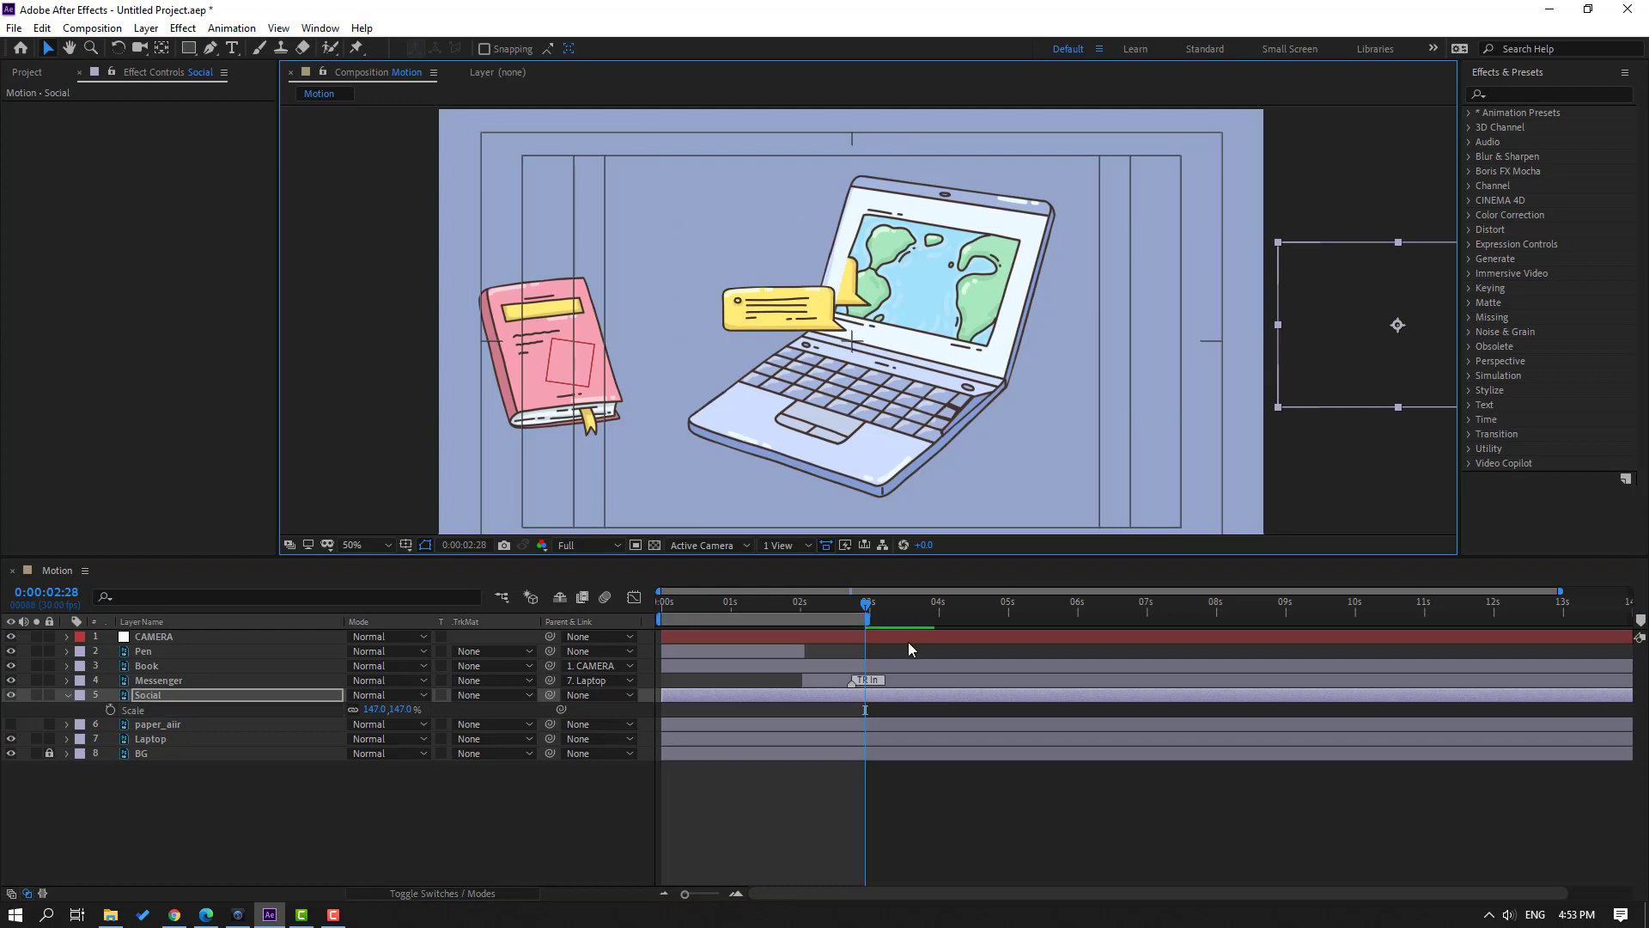
- Keyframe CAMERA's Position at 0:00:03:01, and set it to -144, 590 at 0:00:04:00 so the Book leaves the frame
left_click(152, 637)
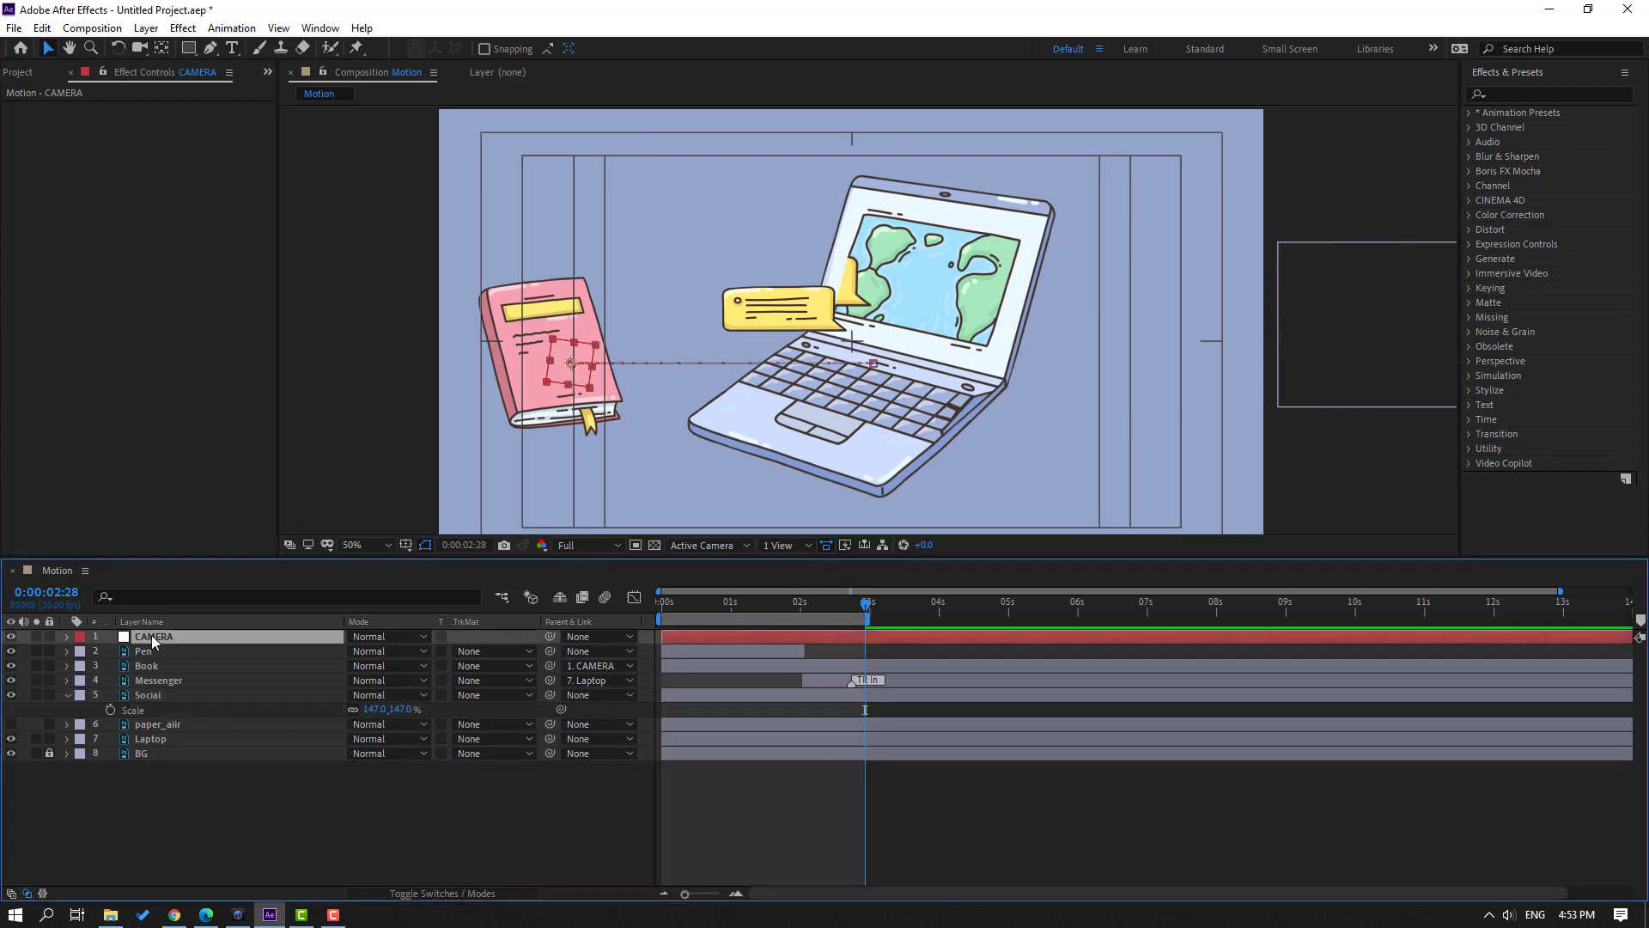
key("u")
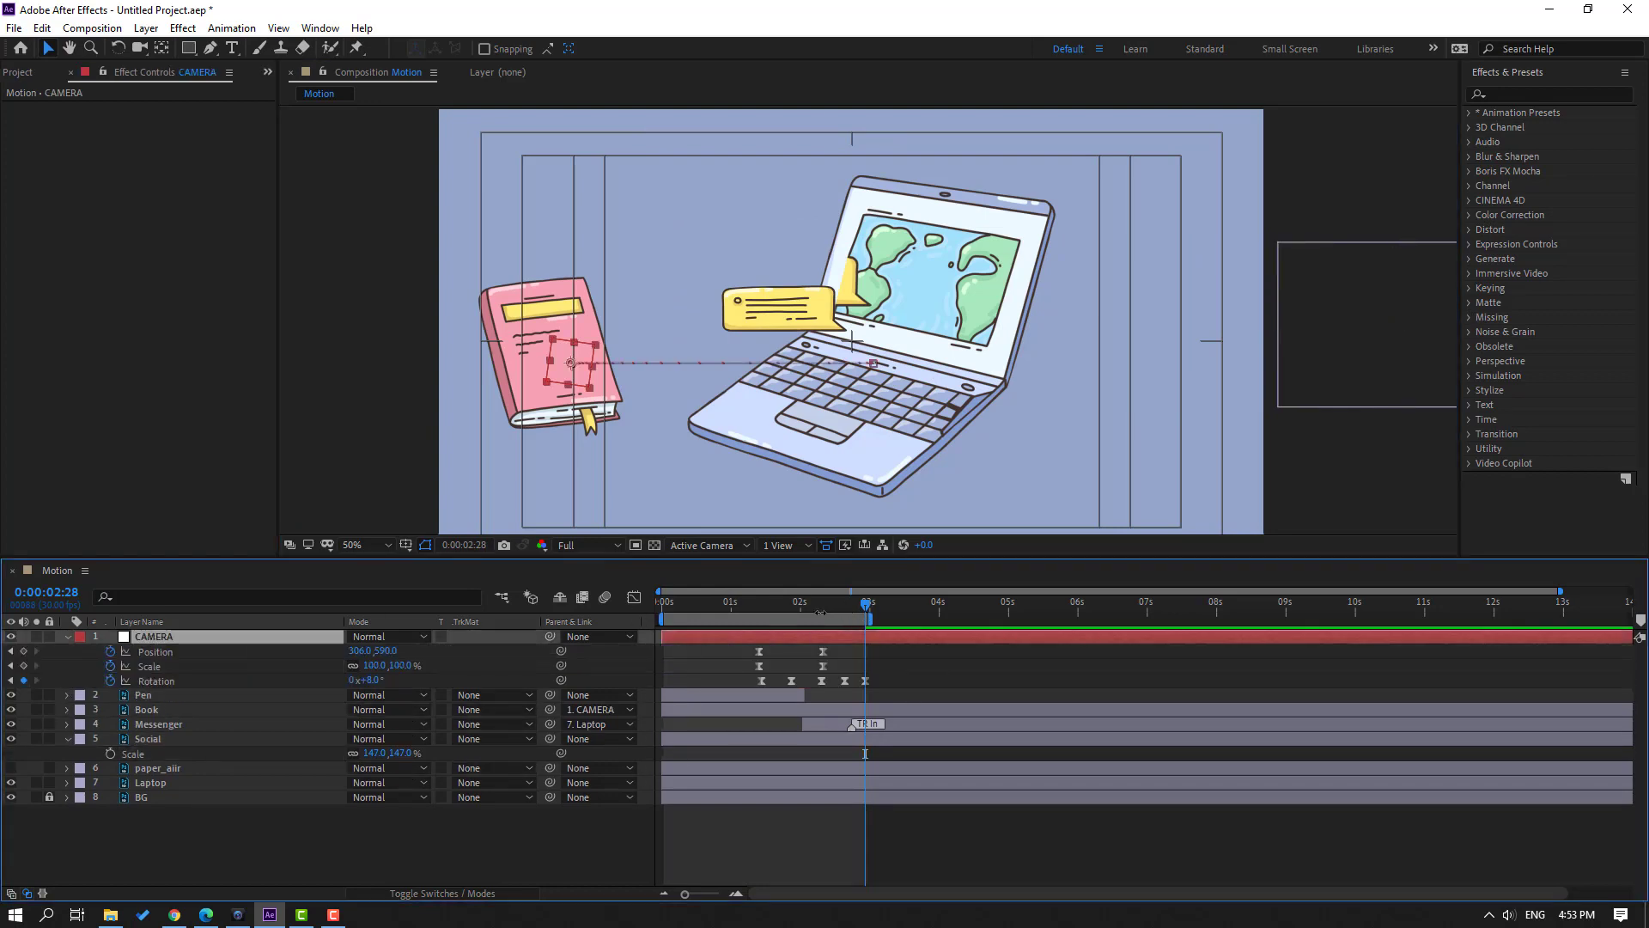
left_click_drag(814, 612, 872, 612)
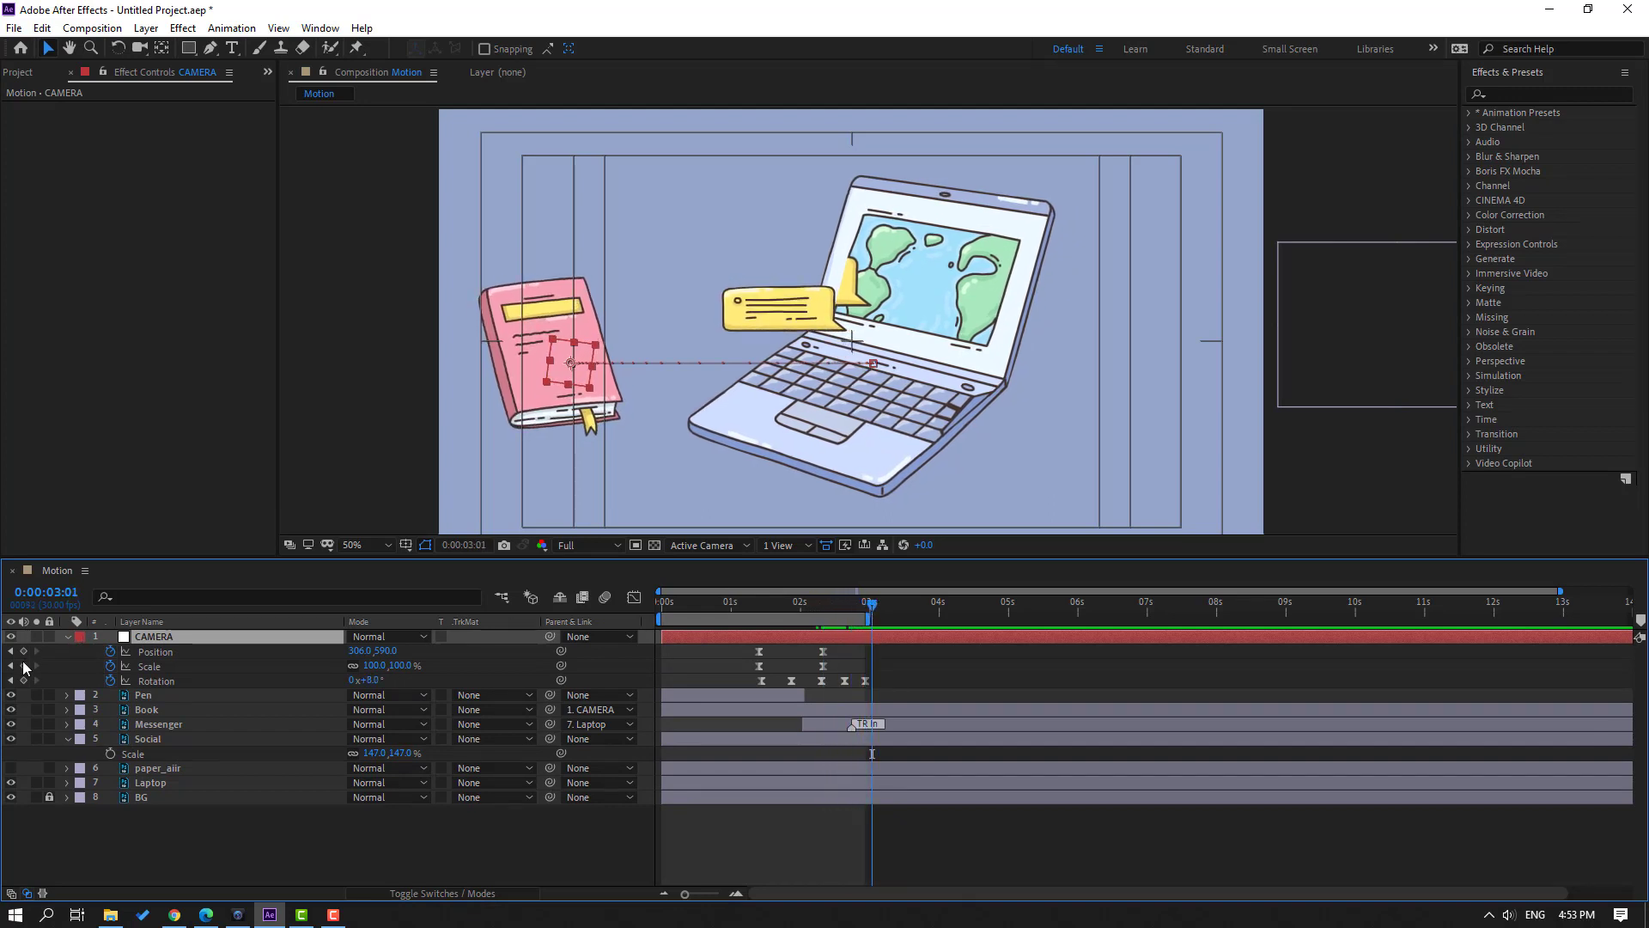
left_click(24, 651)
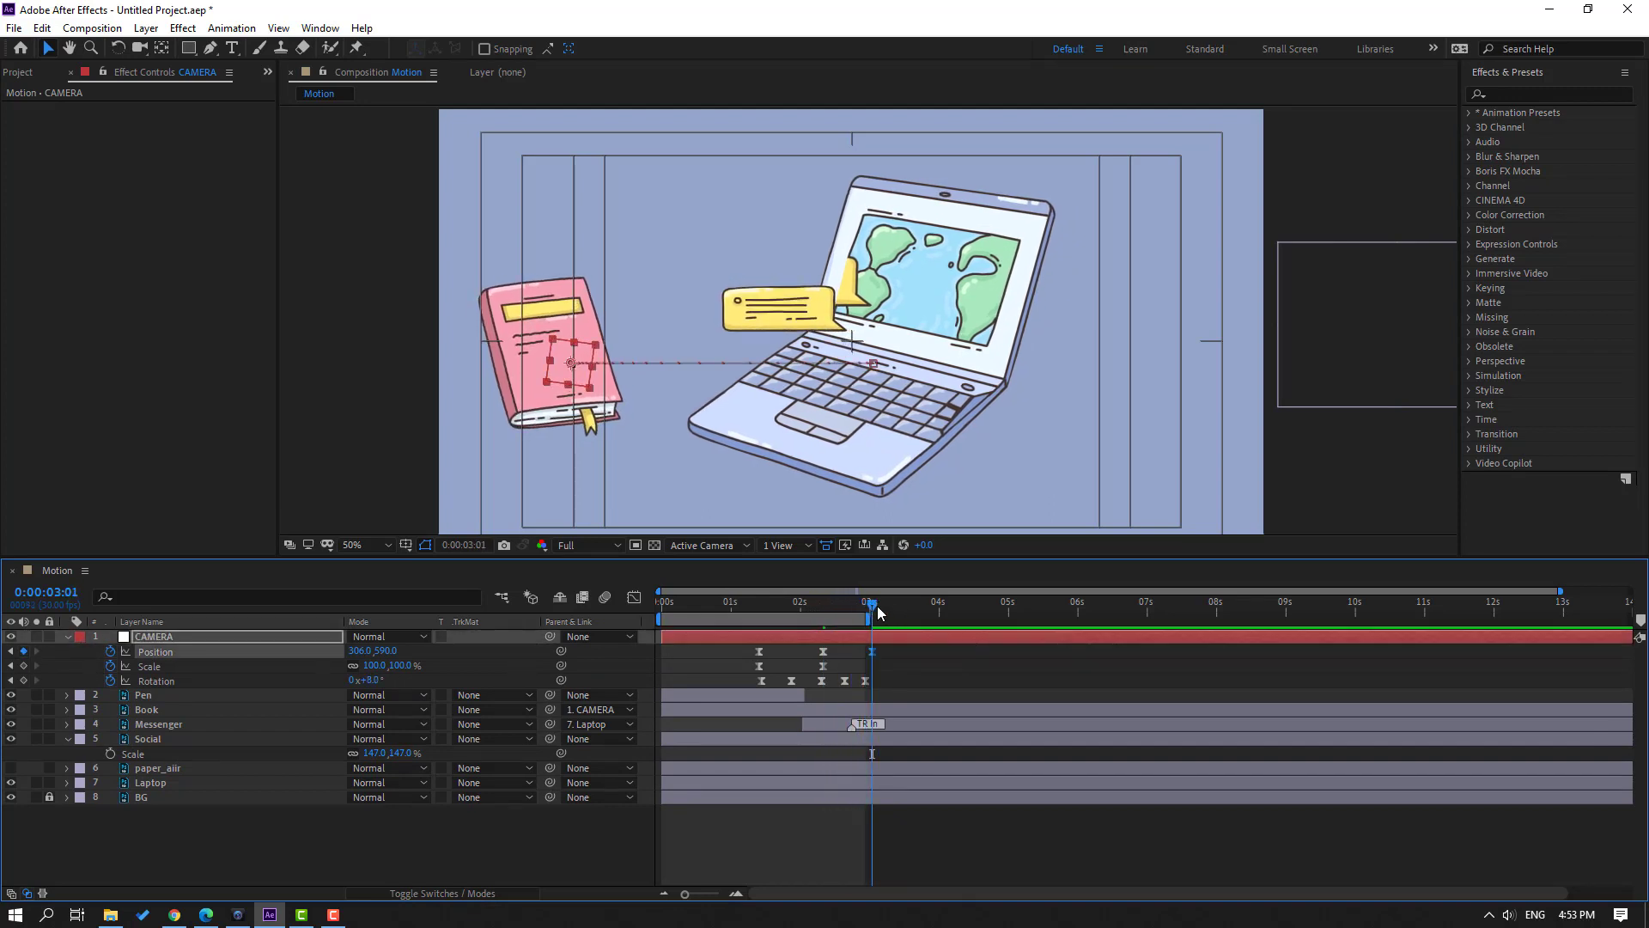
left_click(937, 612)
left_click_drag(355, 650, 328, 651)
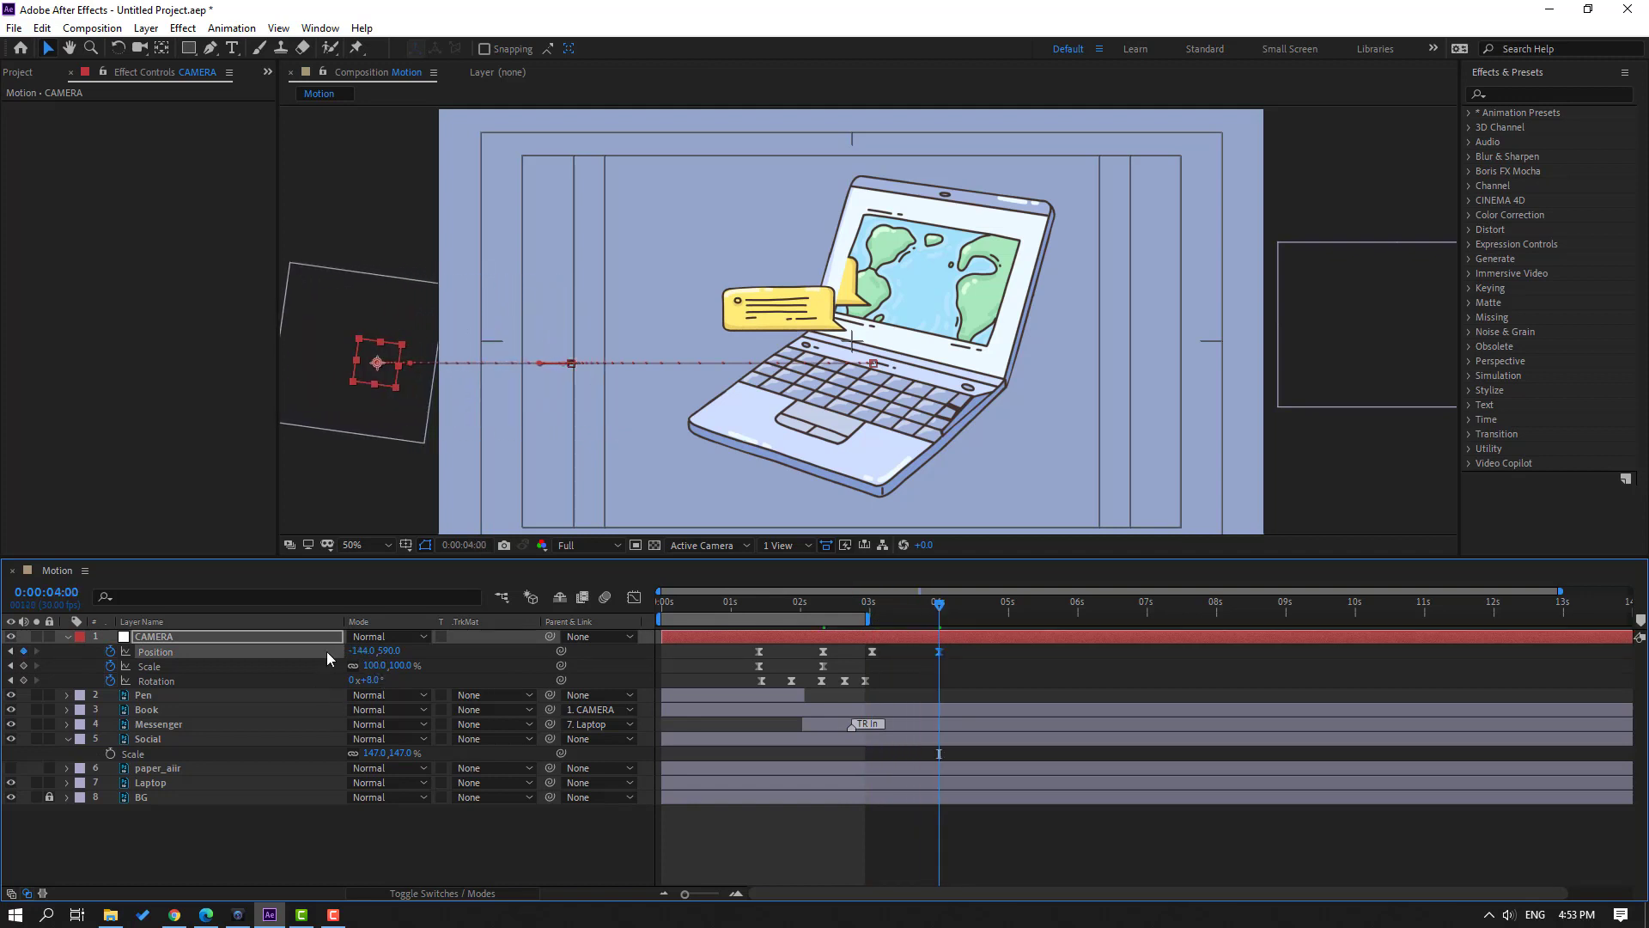
- Keyframe the Laptop's Position at 0:00:03:01, and shift the Laptop leftward at 0:00:04:00
left_click_drag(910, 608, 872, 608)
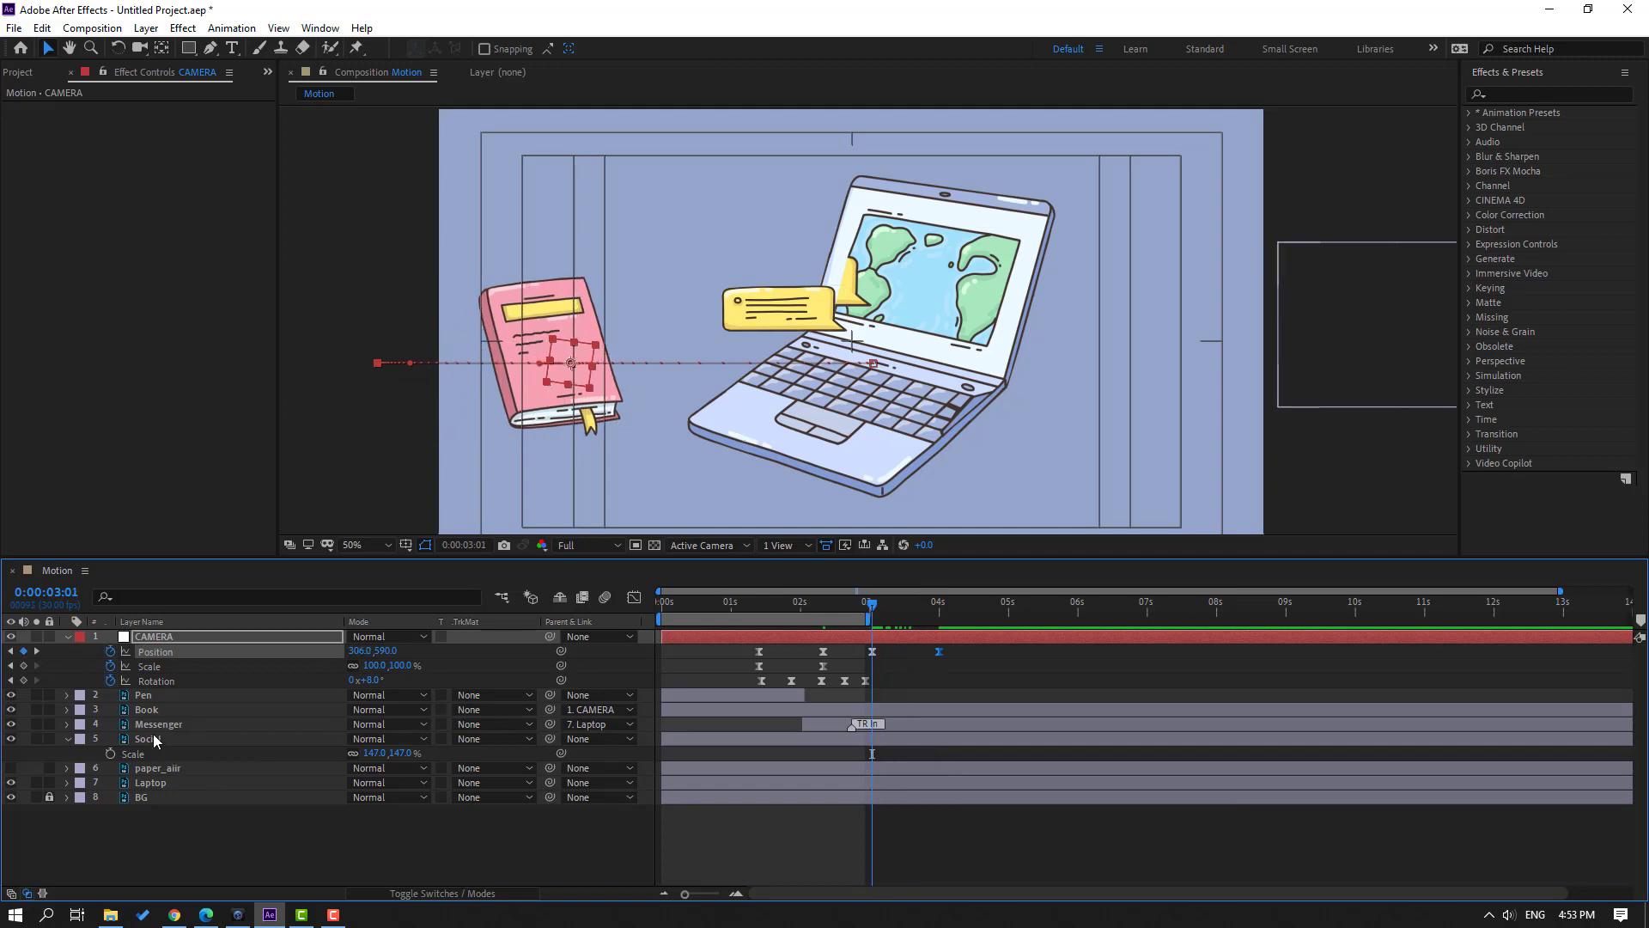
left_click(161, 781)
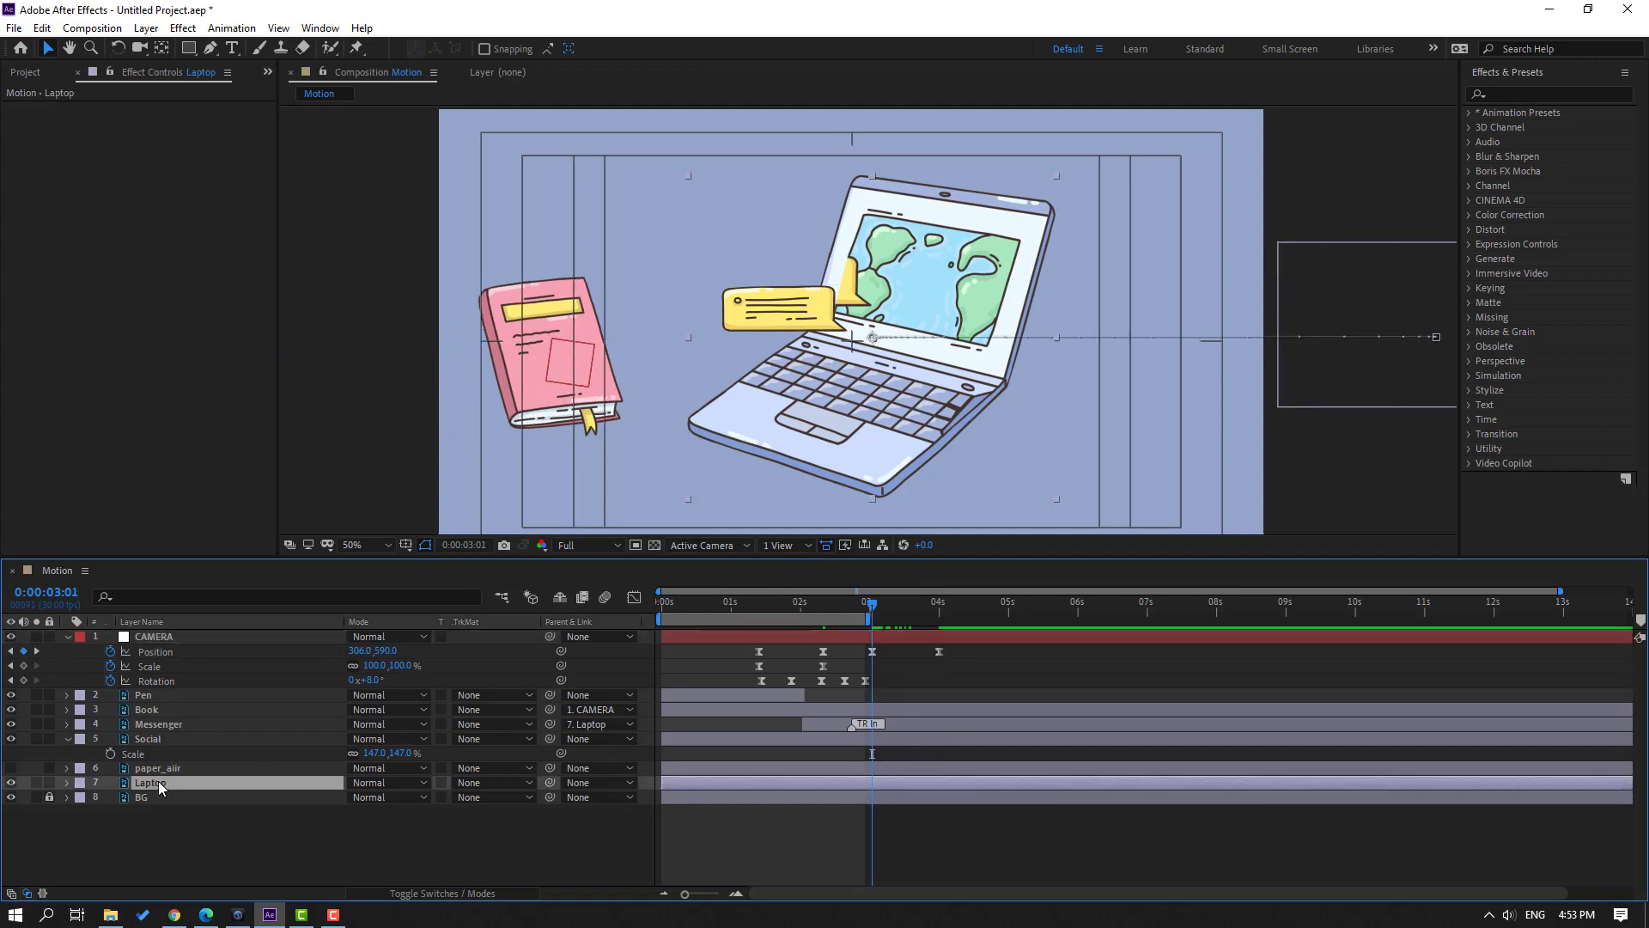
key("p")
left_click(24, 797)
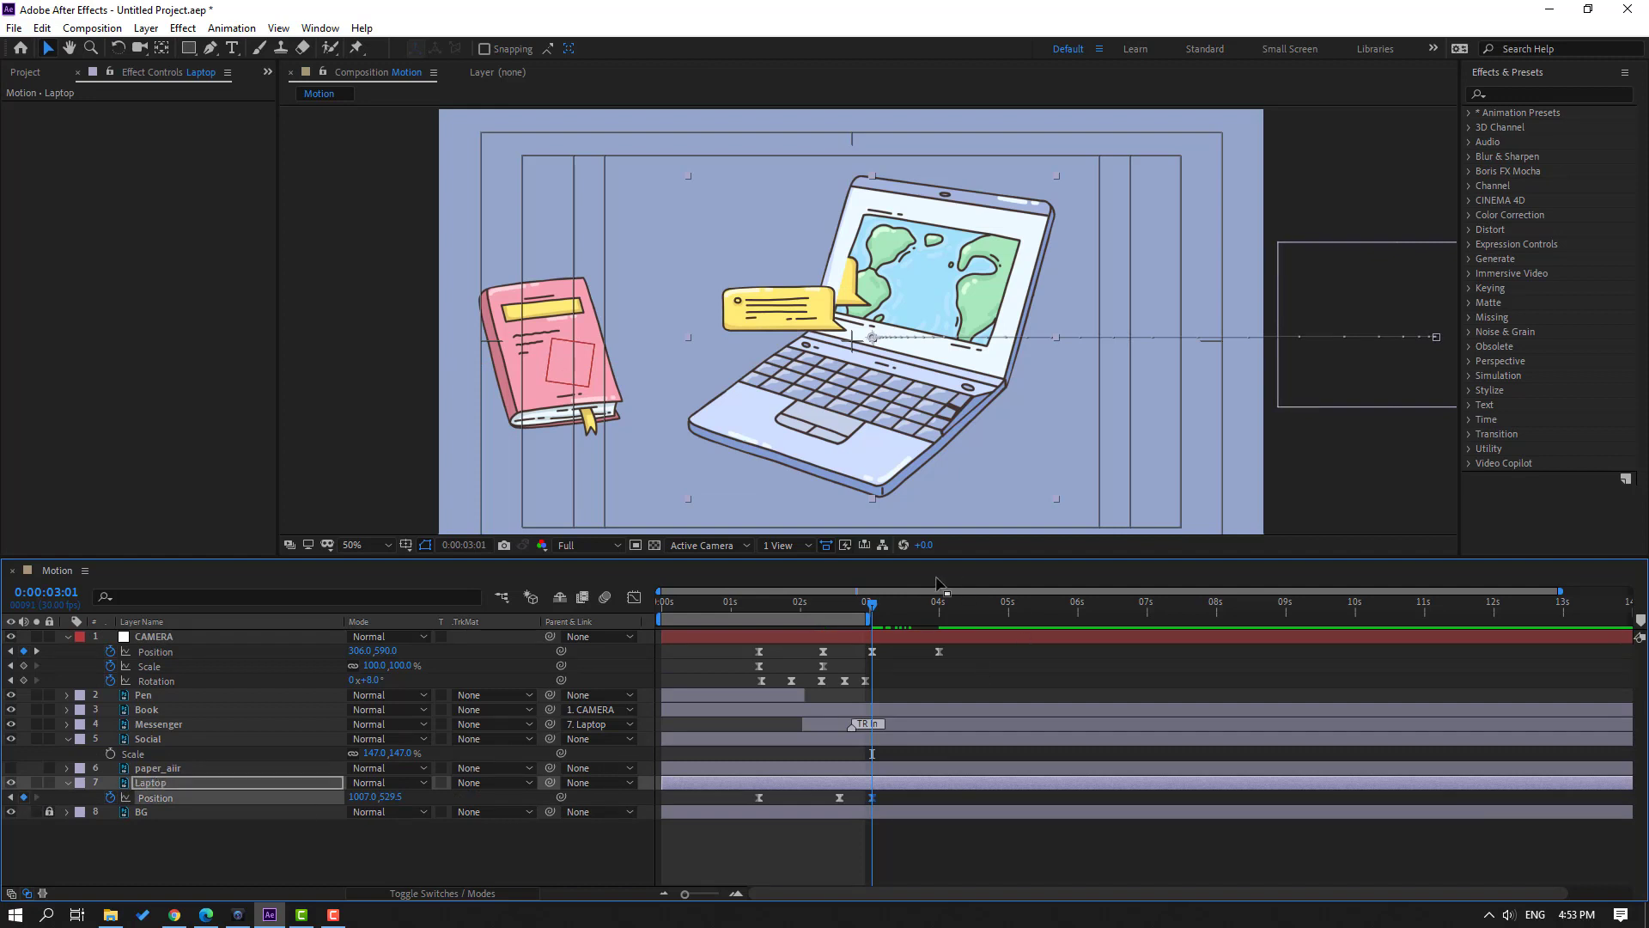
left_click_drag(882, 612, 937, 619)
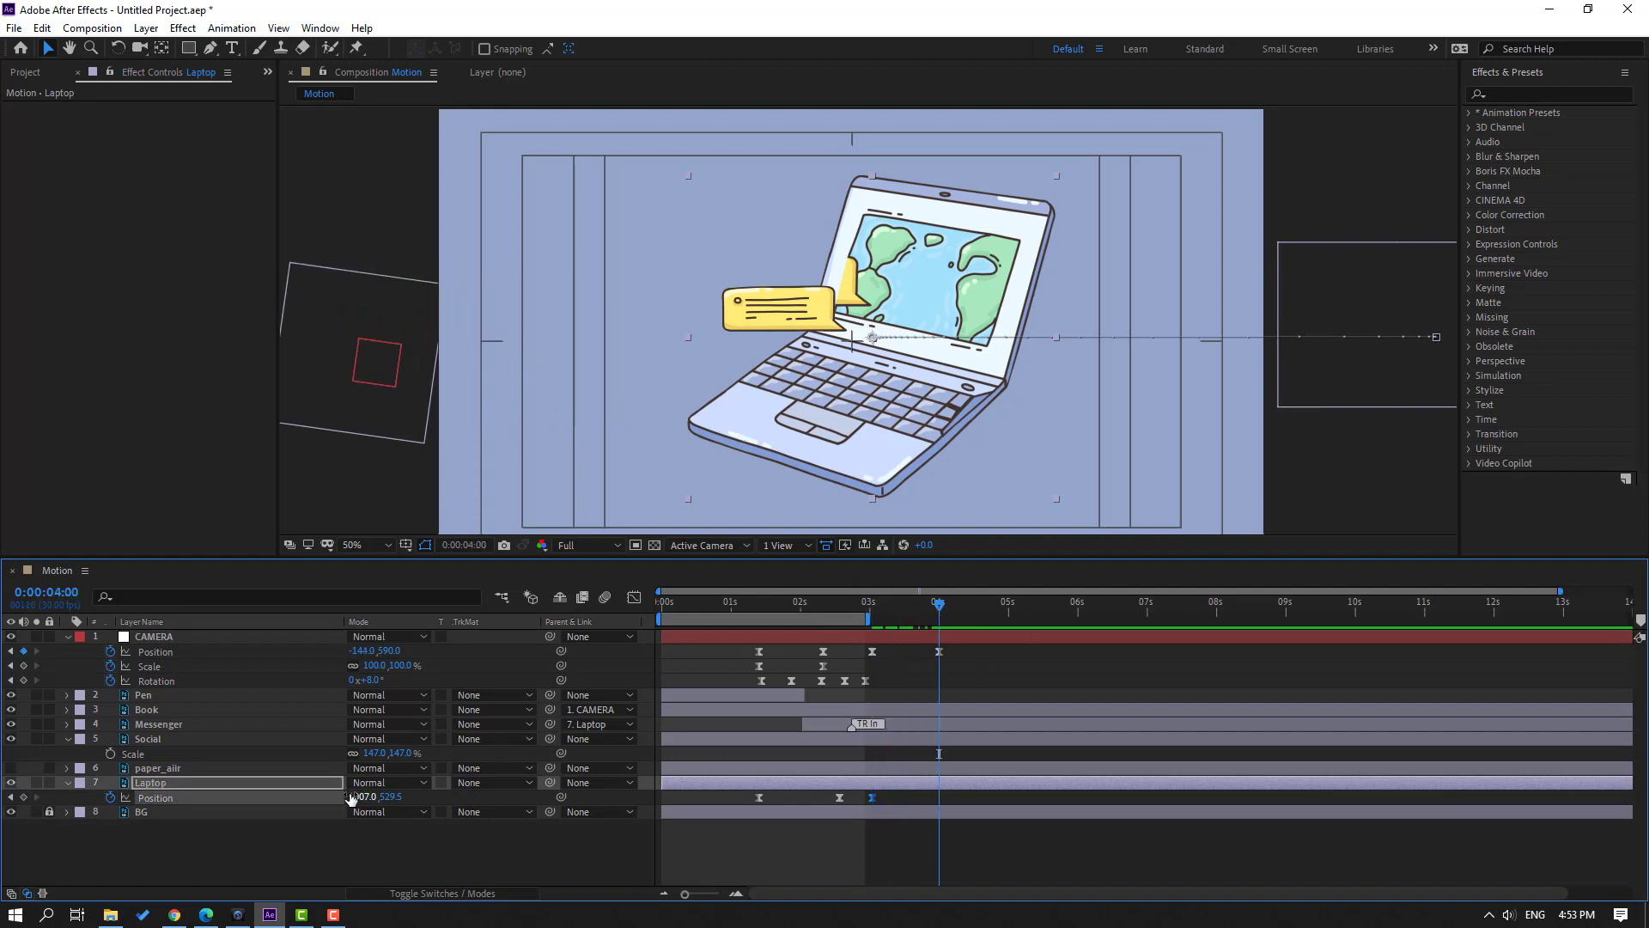
left_click_drag(314, 789, 16, 790)
- Keyframe the Laptop's Scale at 0:00:03:01, and at 0:00:04:00 set Scale to 54% and Position to 280, 529.5
left_click_drag(908, 611, 869, 610)
key("shift+s")
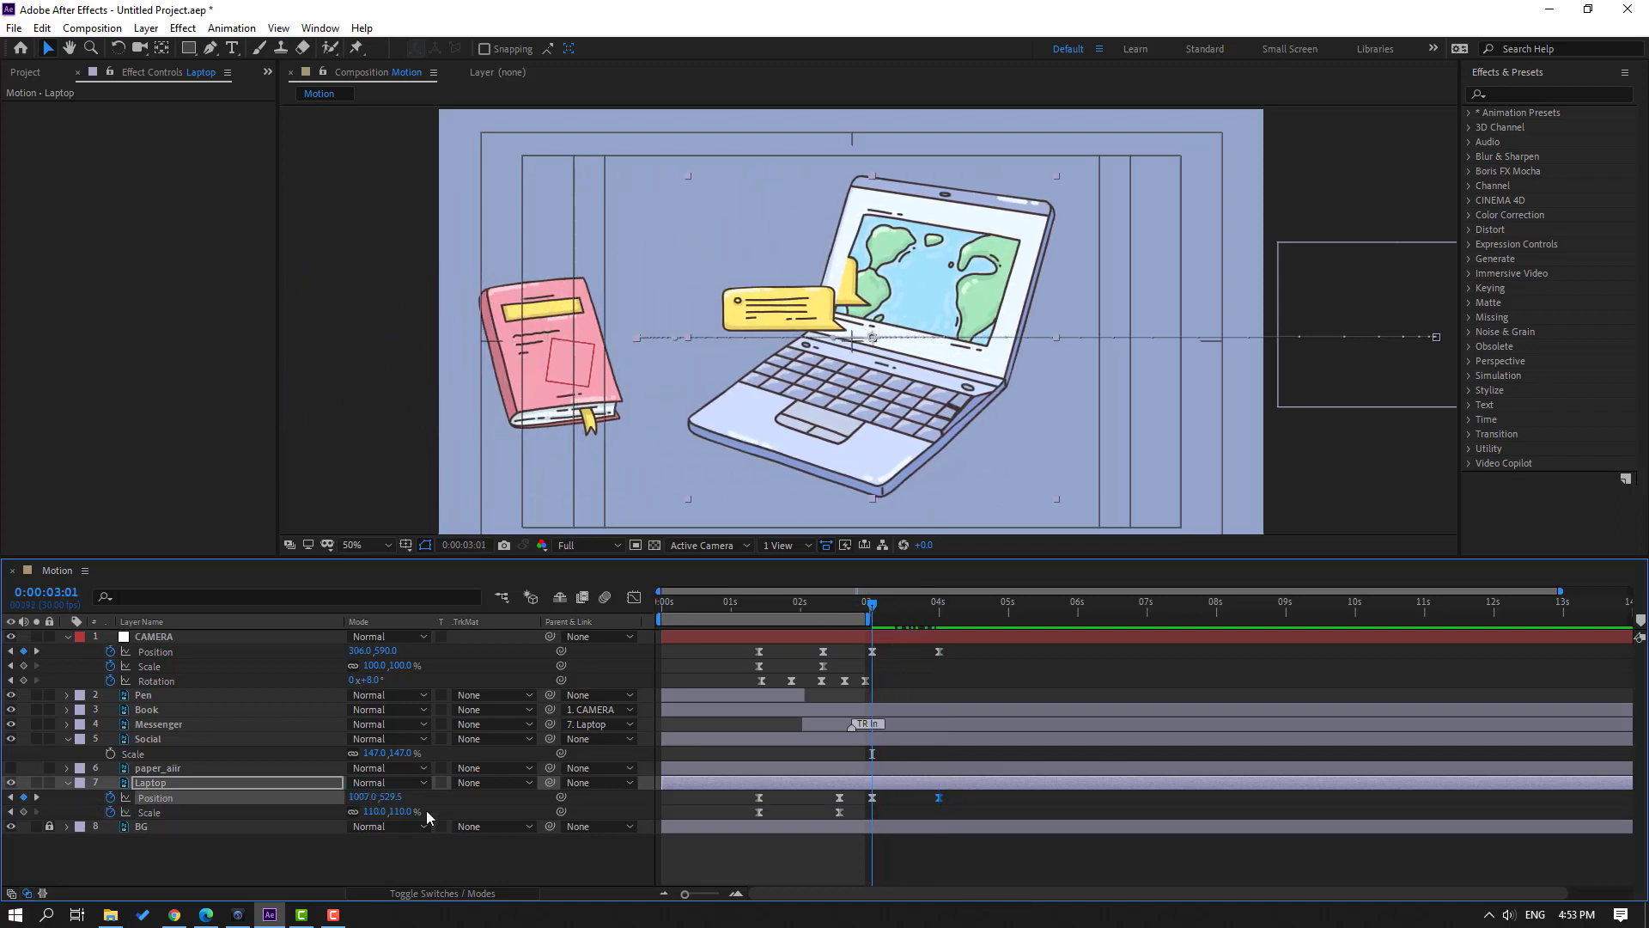
left_click(23, 811)
left_click_drag(872, 605, 939, 612)
left_click_drag(370, 812, 224, 799)
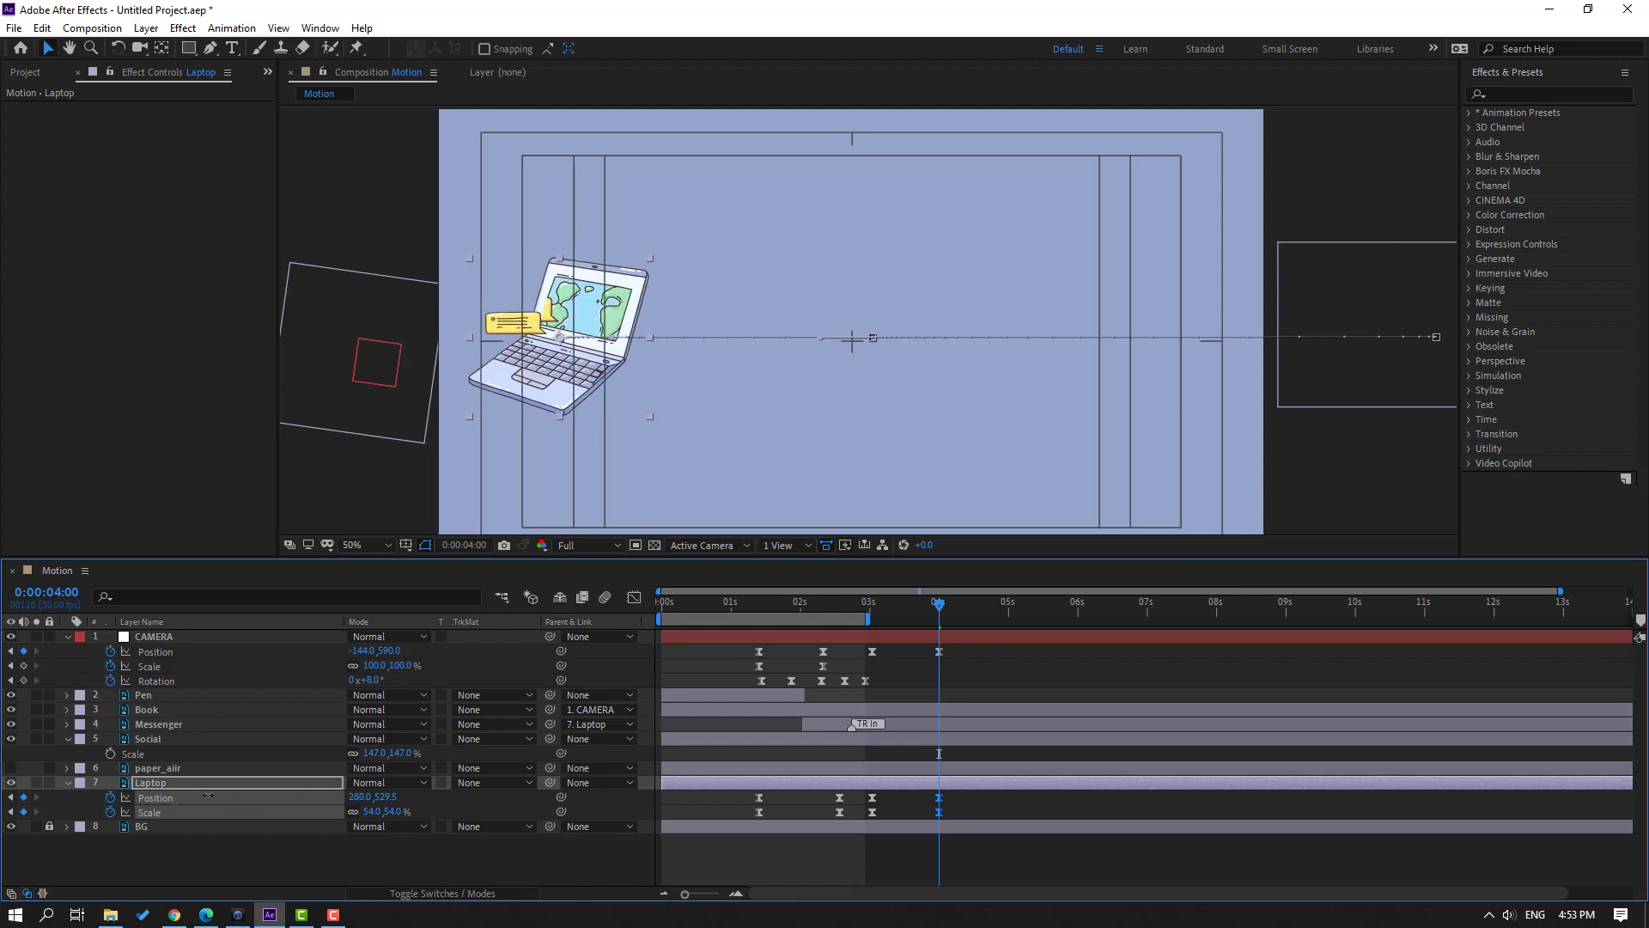
- Keyframe the Social layer's off-screen Position just after 3 seconds, and set it to 1072.5, 501.5 at 0:00:04:00
left_click(156, 738)
key("p")
mouse_move(907, 613)
left_mouse_down()
mouse_move(870, 613)
mouse_move(939, 615)
left_mouse_up()
left_click(110, 753)
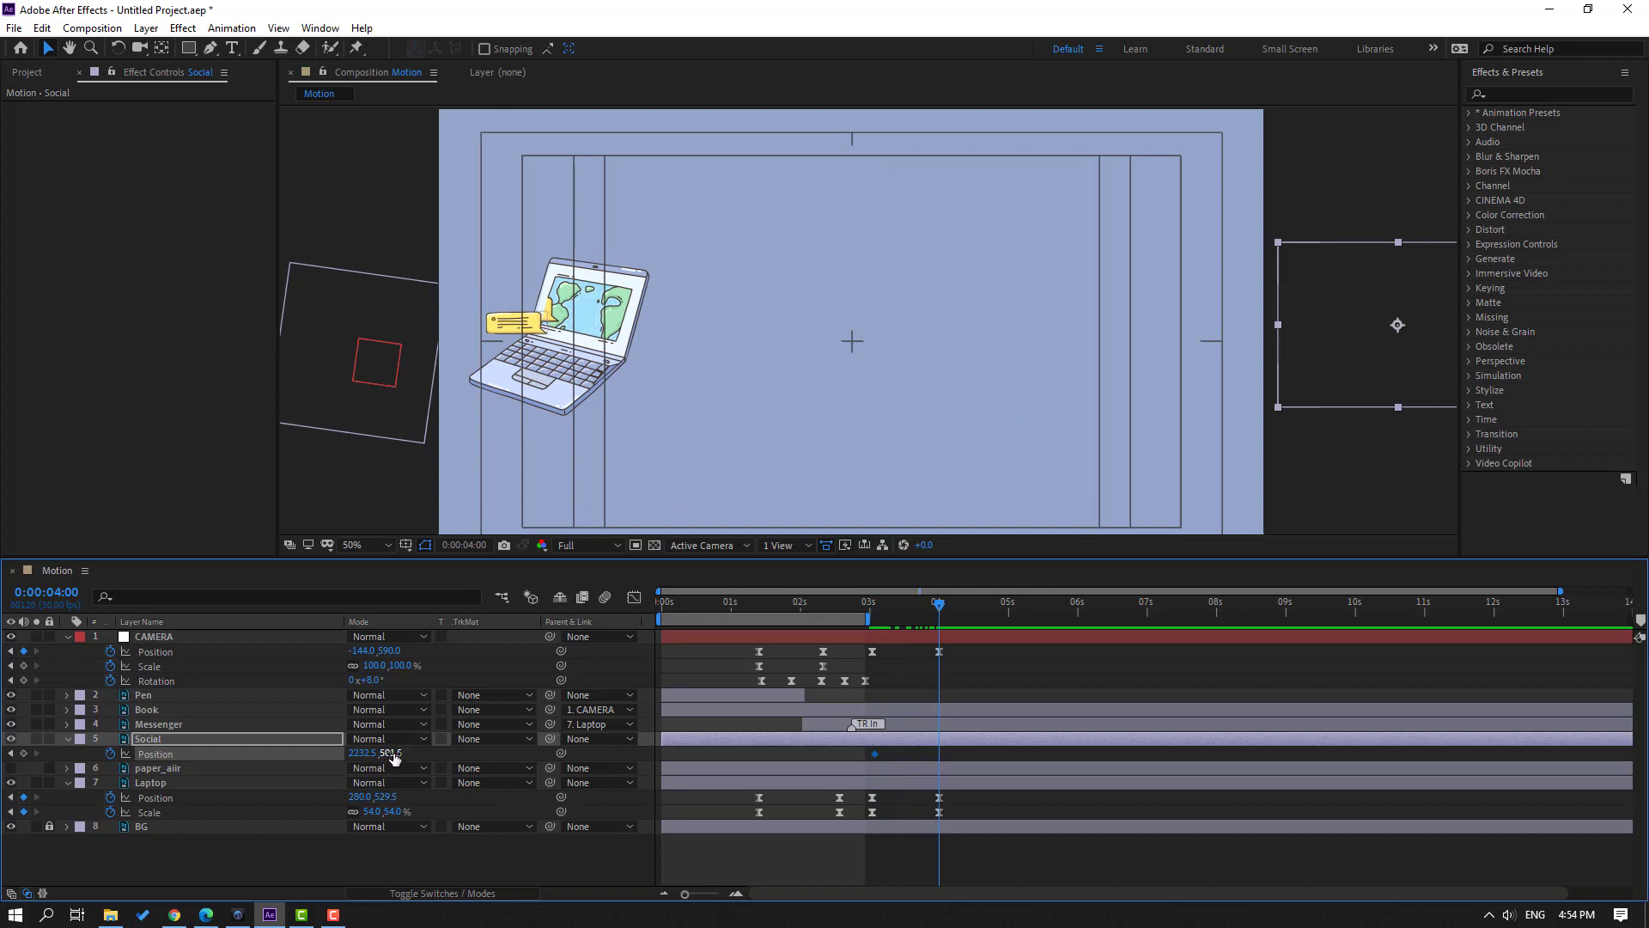
left_click_drag(370, 756, 267, 749)
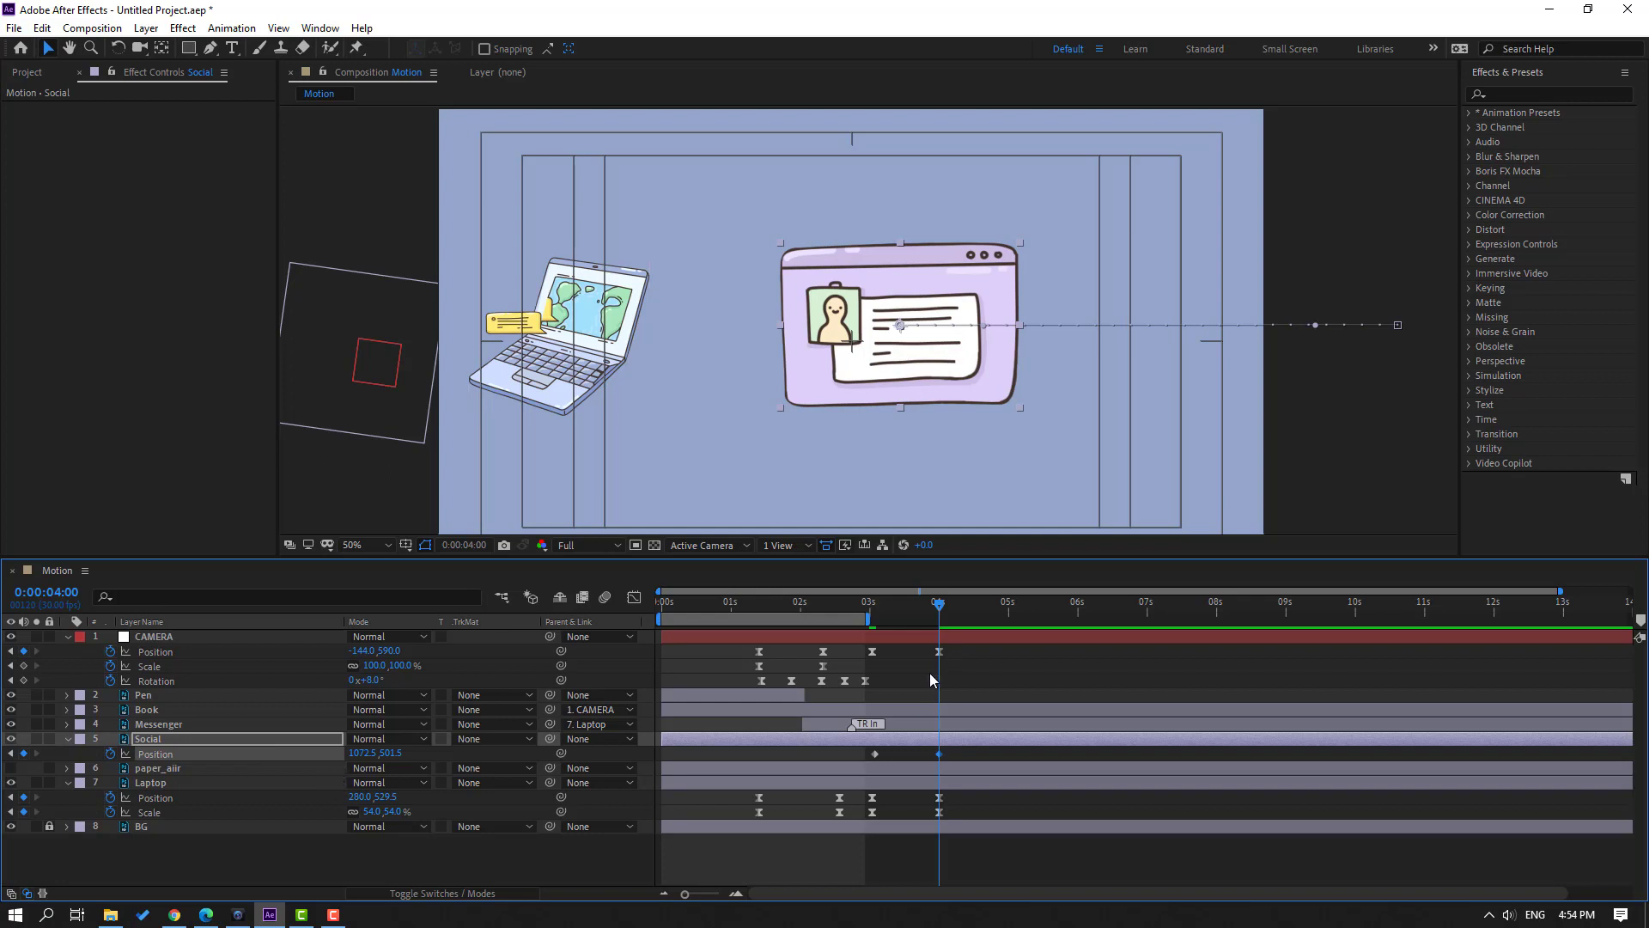
- Keyframe the Social layer's Scale at 80% at 0:00:03:02 and 214% at 0:00:04:00
key("shift+s")
left_click_drag(921, 612, 876, 623)
left_click(110, 768)
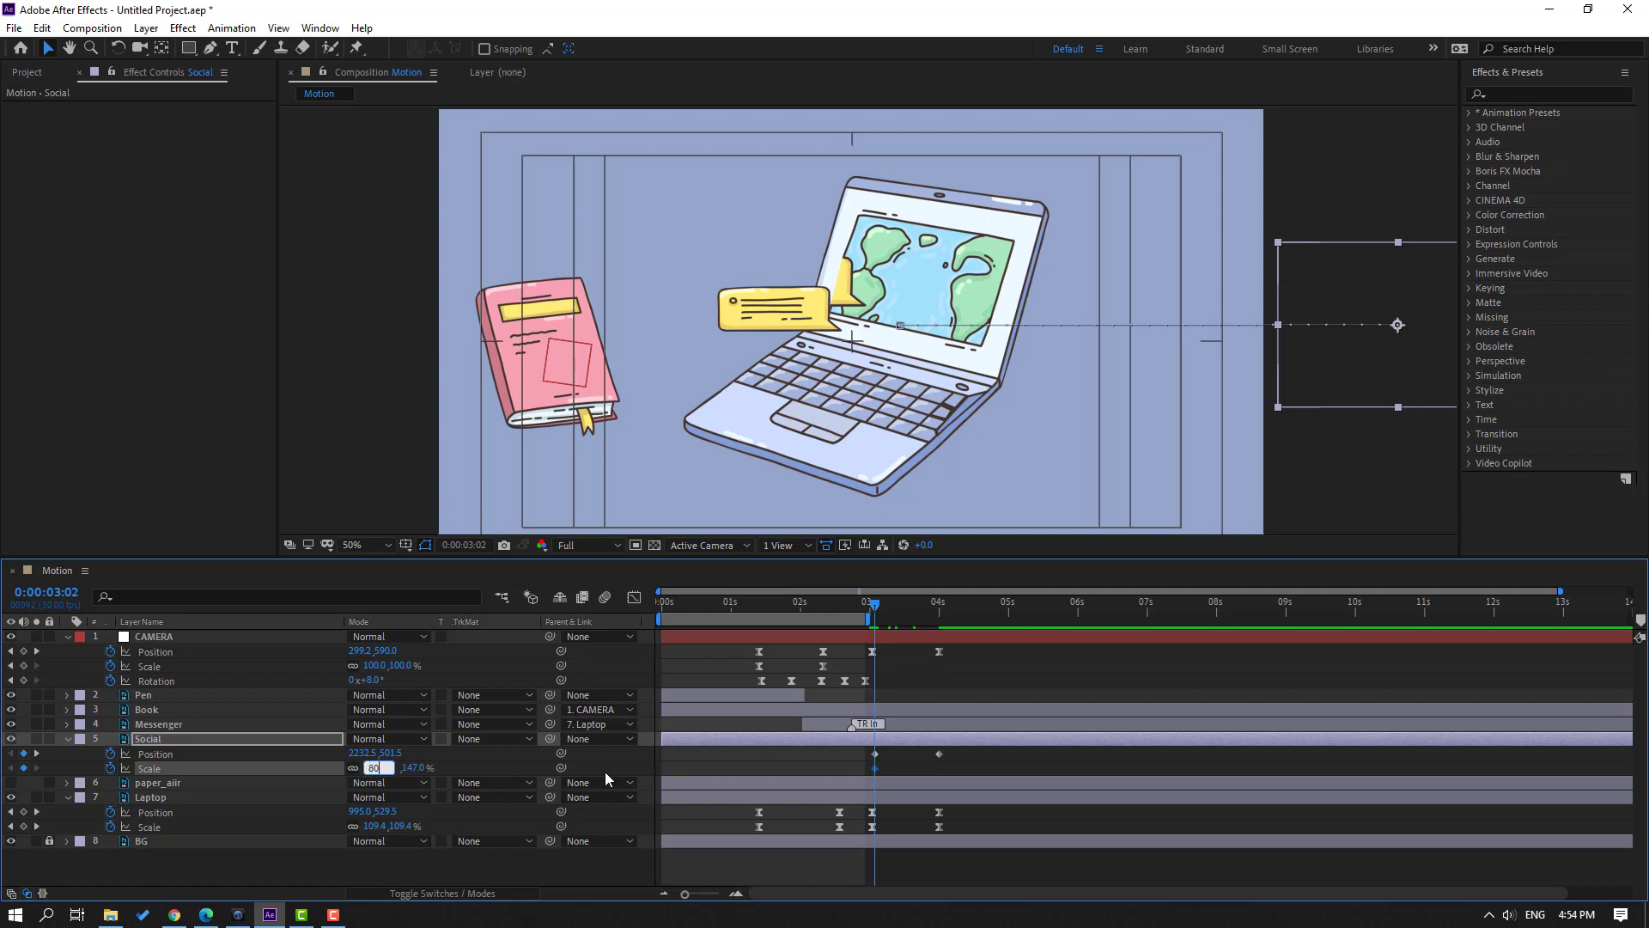
type("80")
key("Return")
left_click_drag(874, 617, 939, 618)
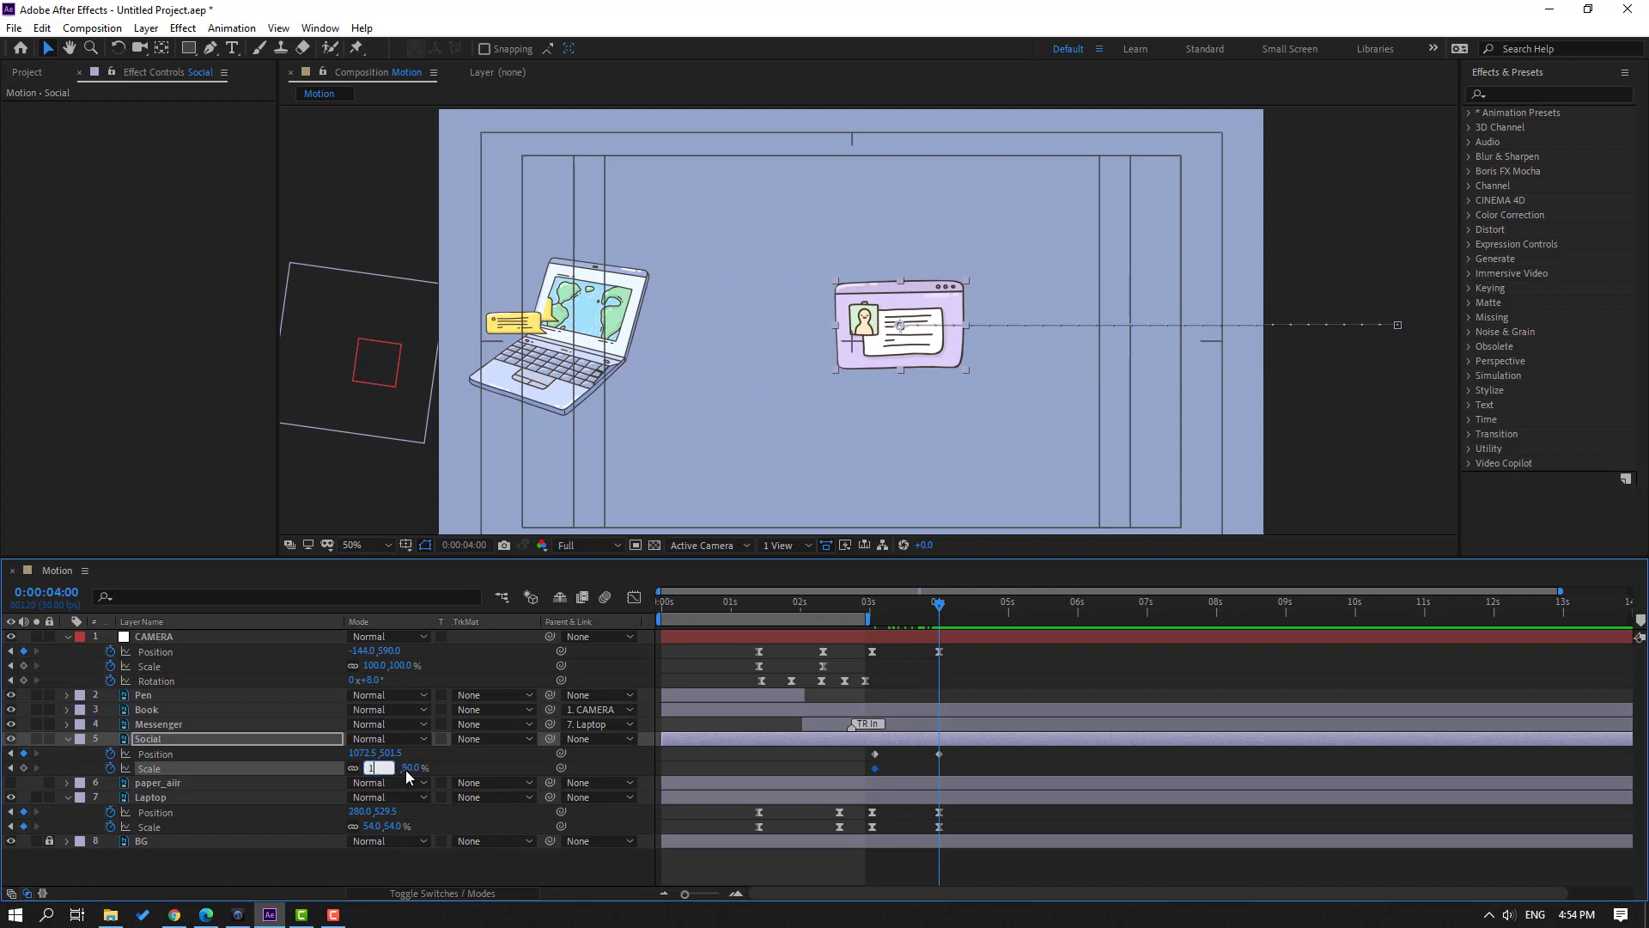
key("Return")
left_click_drag(382, 773, 458, 763)
- Extend the work area's end to about 5 seconds and preview the animation
key("space")
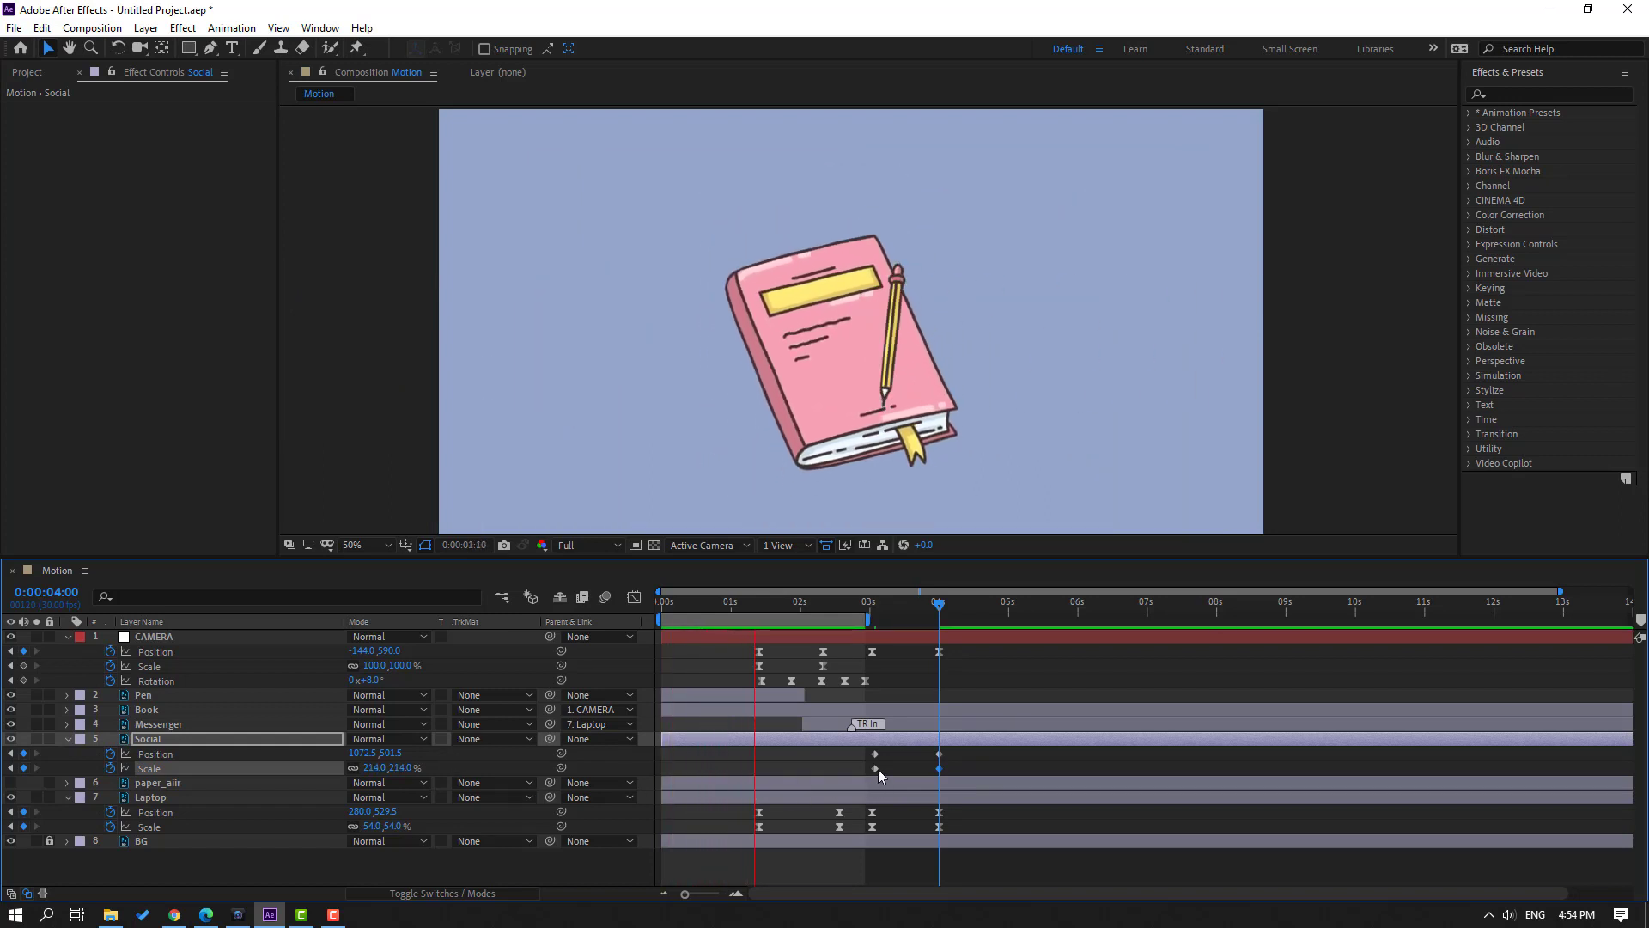
left_click_drag(868, 616, 1012, 619)
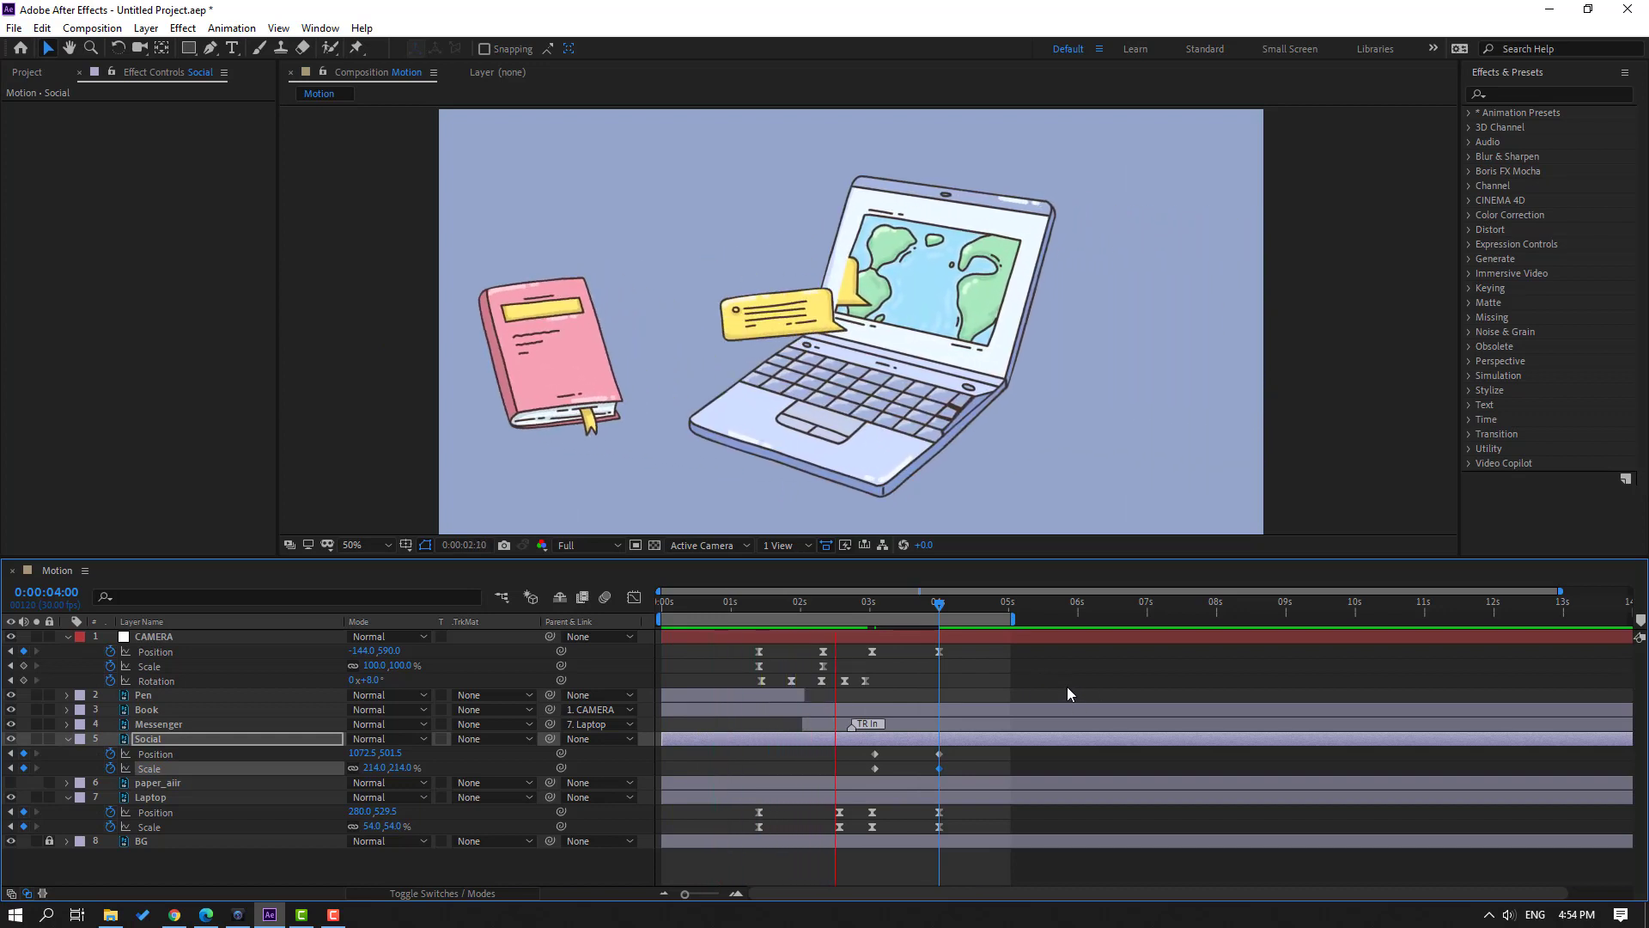
left_click(868, 609)
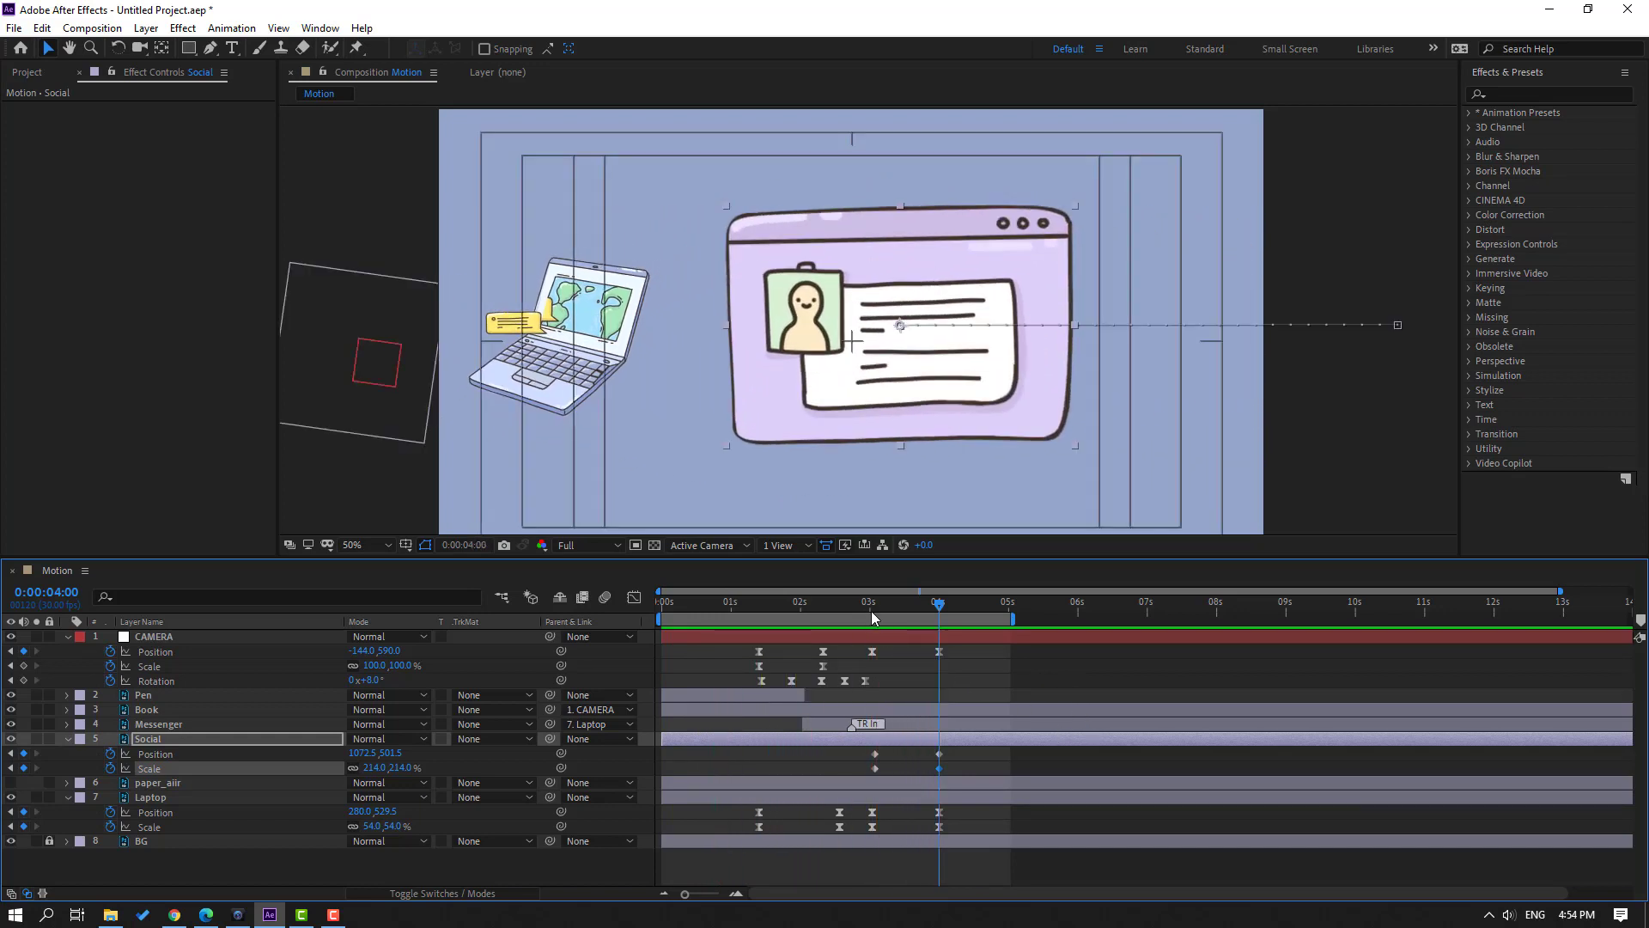
- Reshape the speed graph of CAMERA's last two Position keyframes, adjusting the ease into the one at 0:00:04:00
left_click_drag(939, 651, 863, 652)
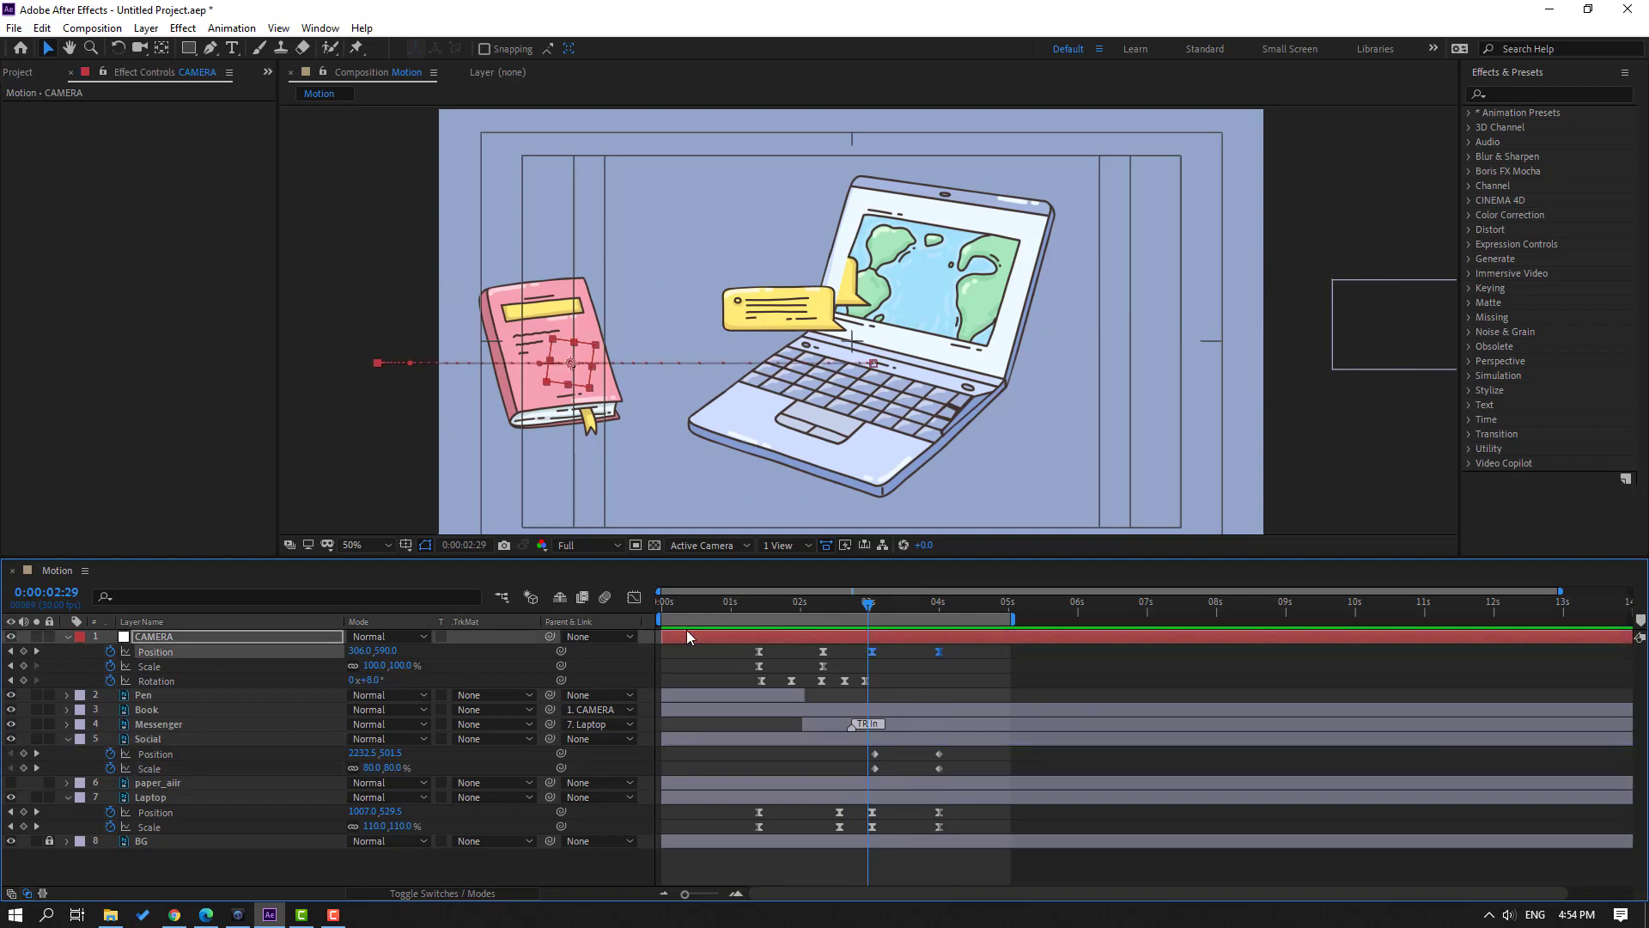
left_click(634, 597)
key("equal")
key("equal")
mouse_move(940, 828)
left_mouse_down()
mouse_move(858, 874)
mouse_move(914, 846)
left_mouse_up()
key("minus")
key("minus")
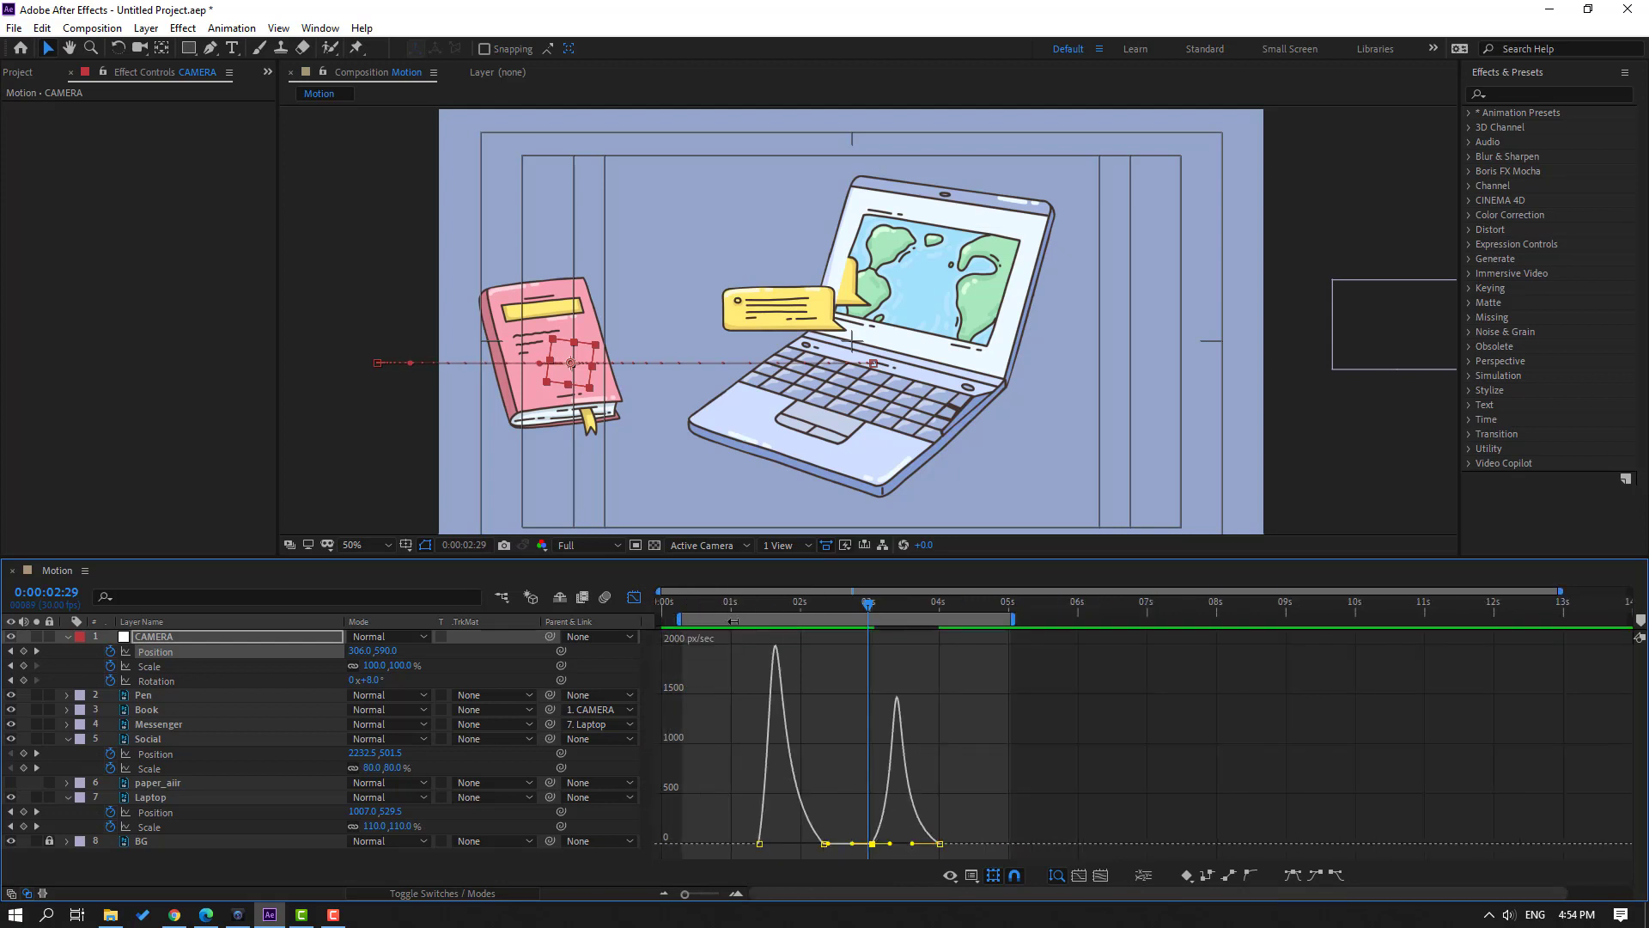
- Start the work area at about 2.3 seconds and preview the move from the Laptop to the Social window
left_click_drag(659, 618, 822, 618)
key("space")
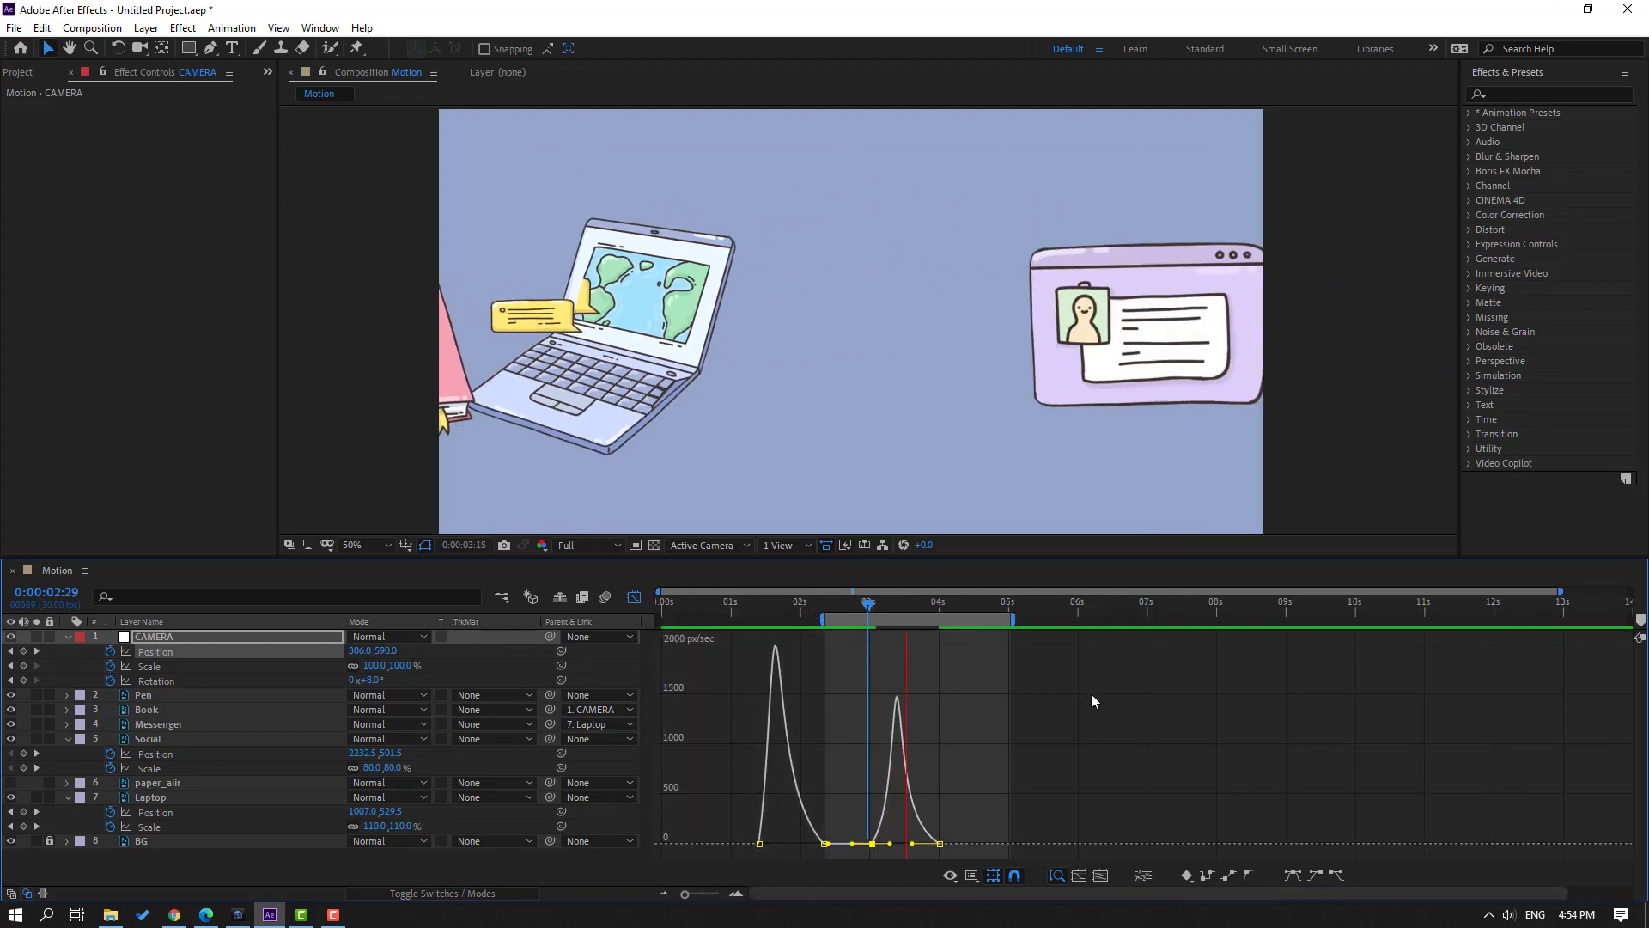
key("space")
- Shorten the ease into CAMERA's last Position keyframe, preview the Book's exit, and close the speed graph
left_click_drag(918, 843, 927, 844)
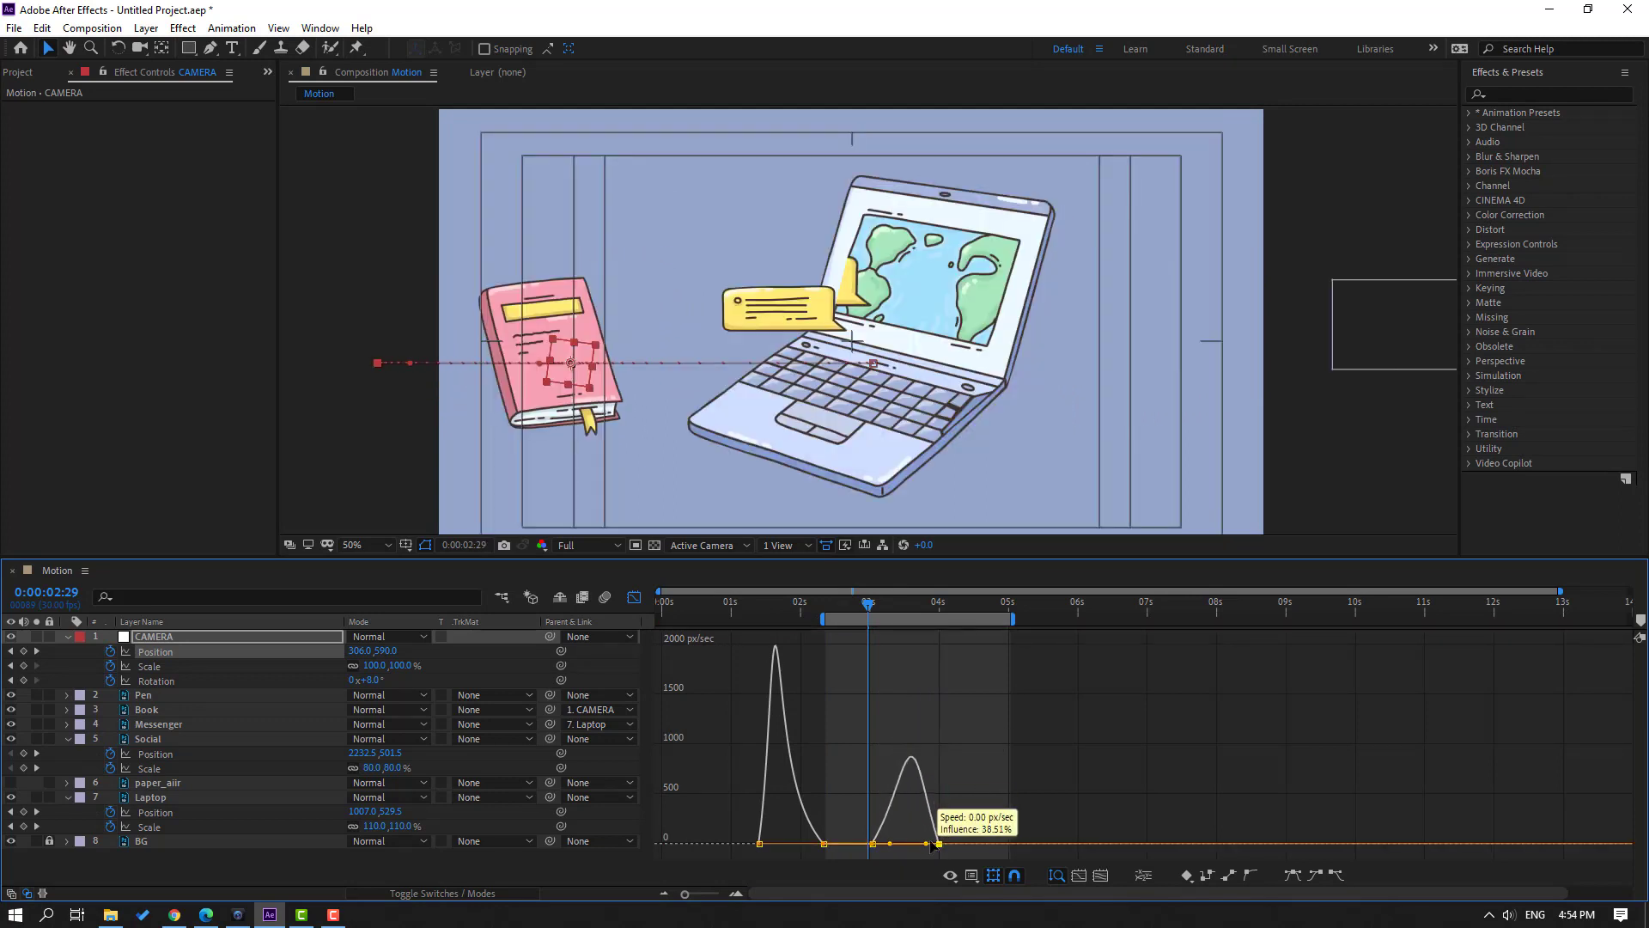
key("space")
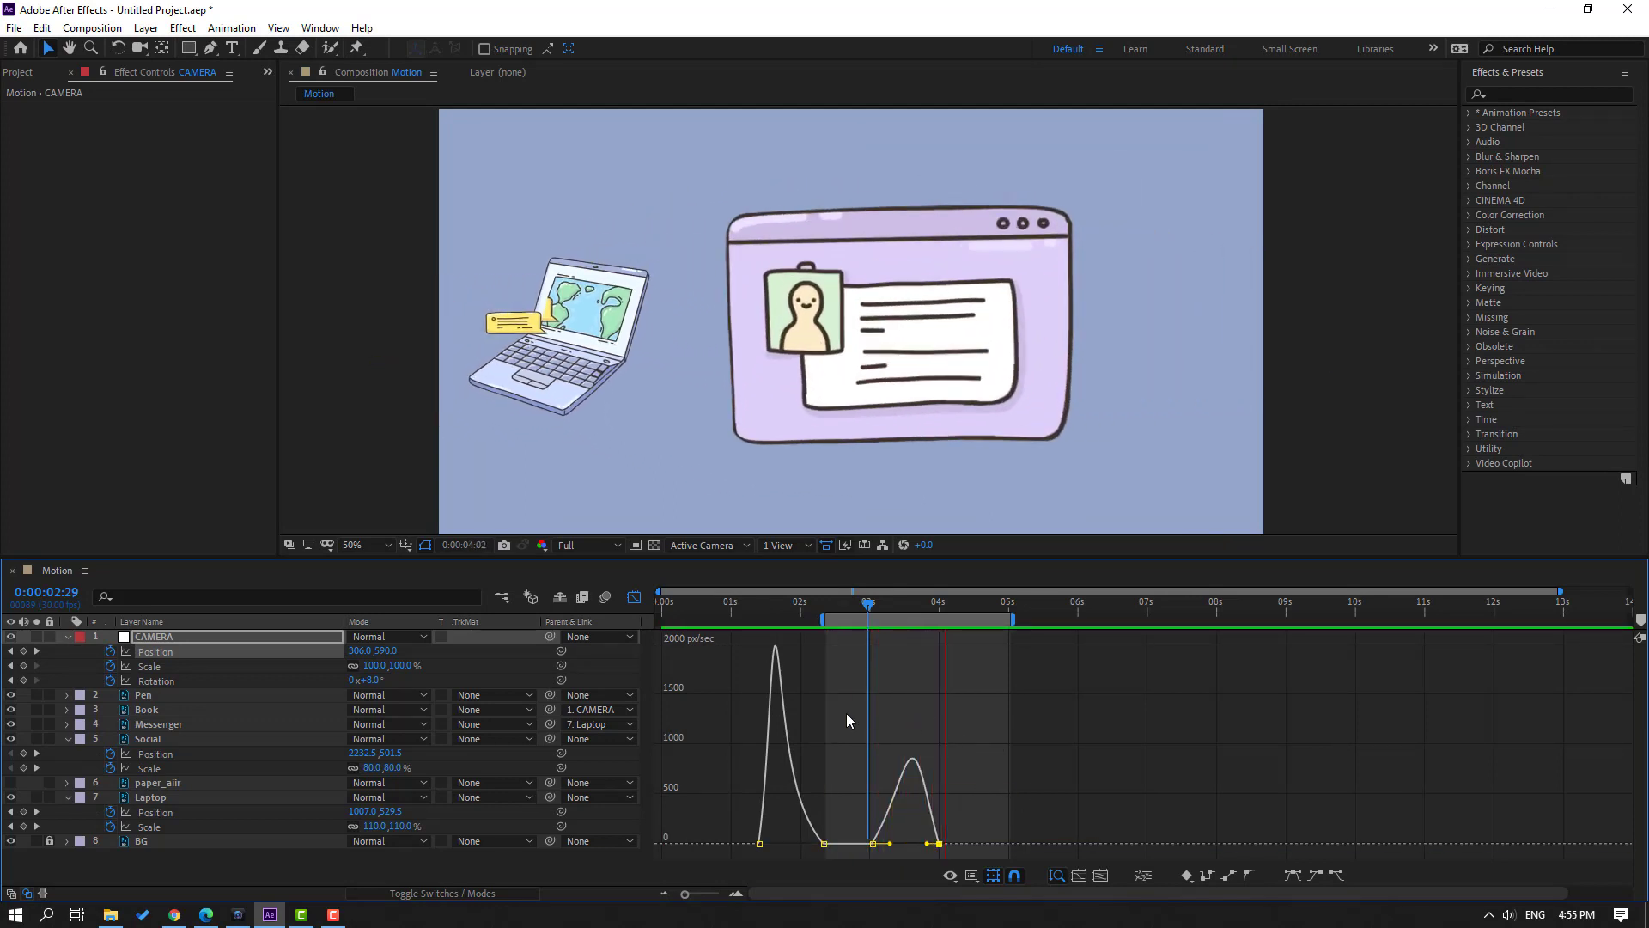
key("space")
left_click(830, 603)
left_click(635, 597)
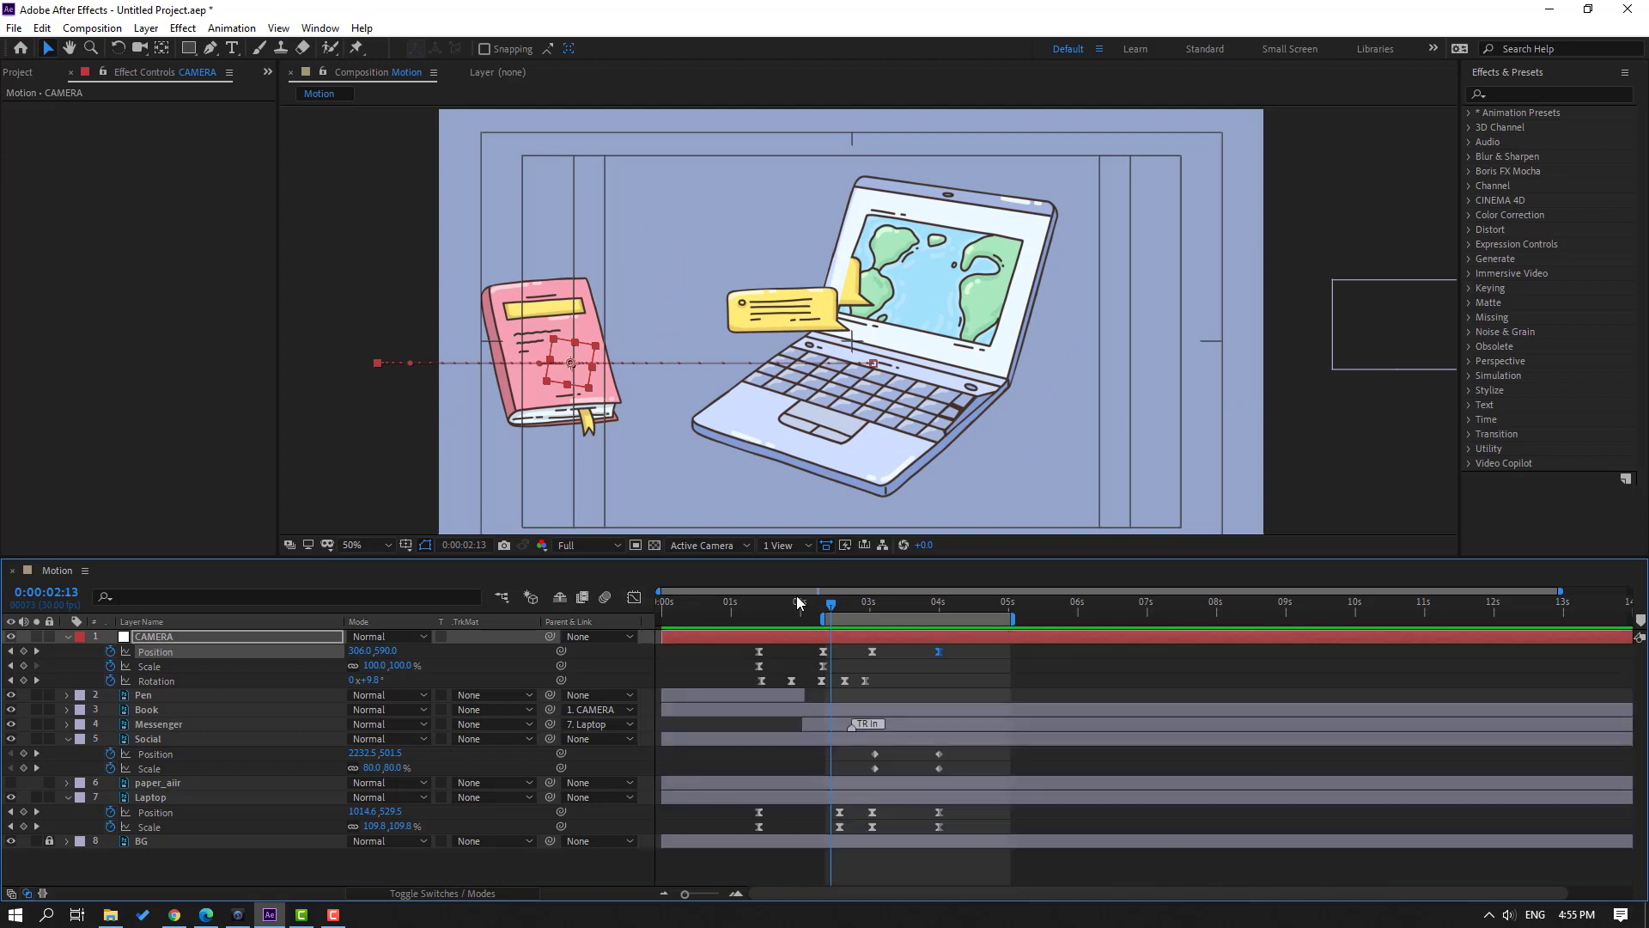
- Try delaying CAMERA's last Position keyframe to about 4.3 seconds and preview the Book's slower exit
left_click_drag(838, 605, 857, 605)
left_click_drag(940, 653, 964, 653)
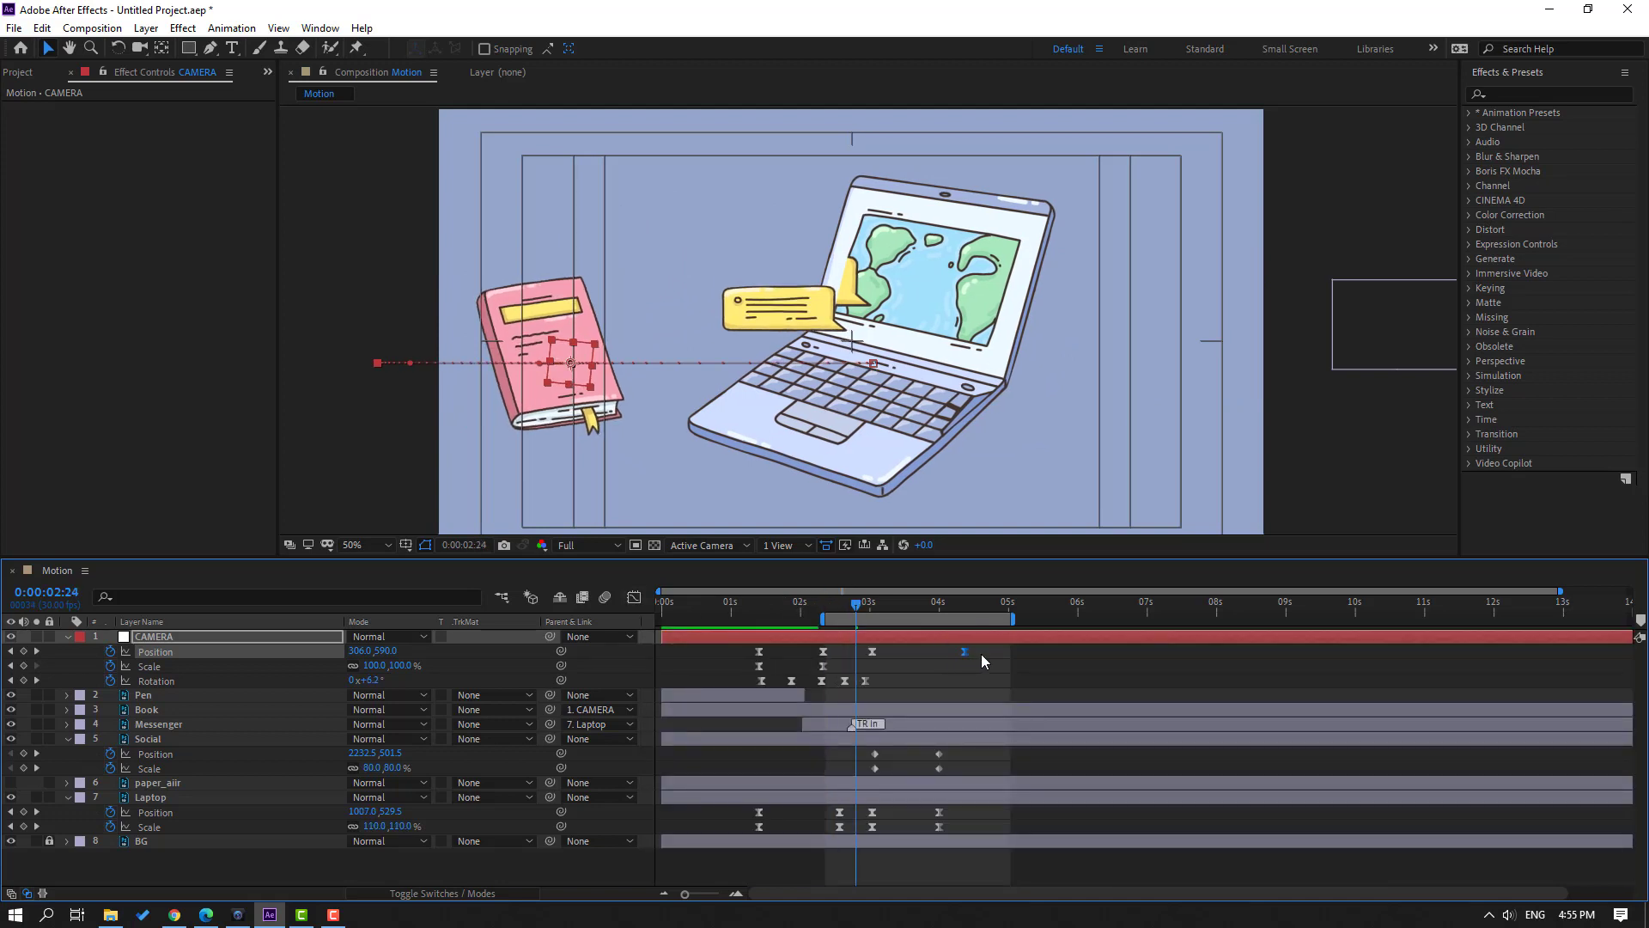
key("space")
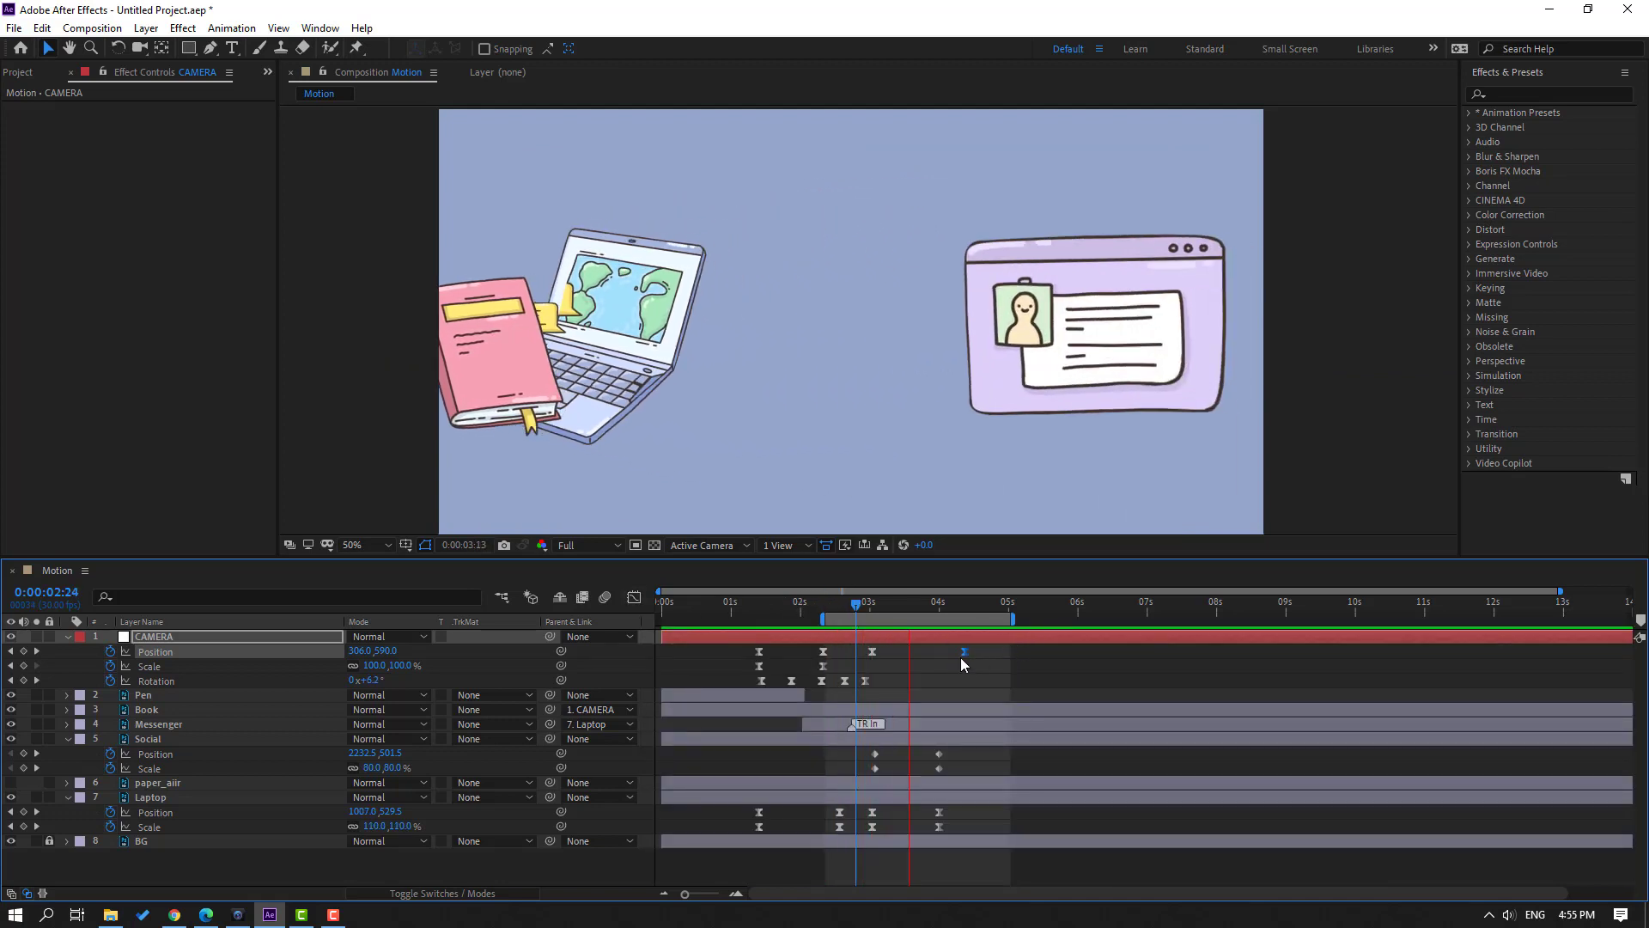
- Move CAMERA's last Position keyframe to just before 4 seconds, preview the result, and go to 0:00:03:01
left_click(863, 605)
left_click_drag(964, 652, 937, 653)
key("space")
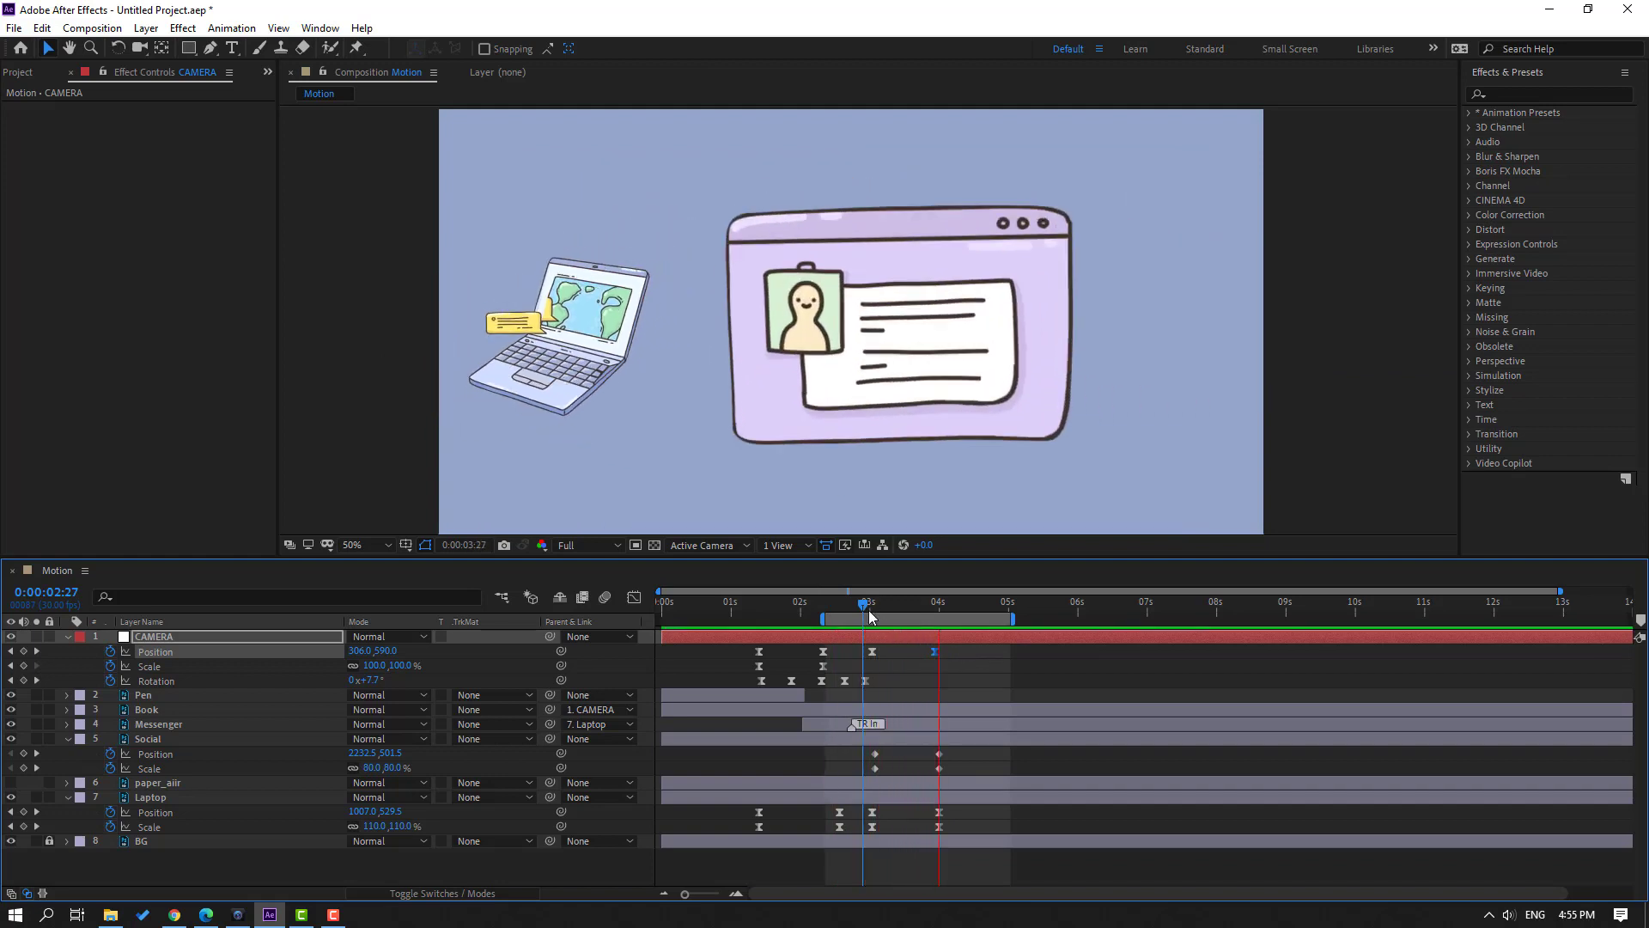
left_click_drag(869, 611, 876, 610)
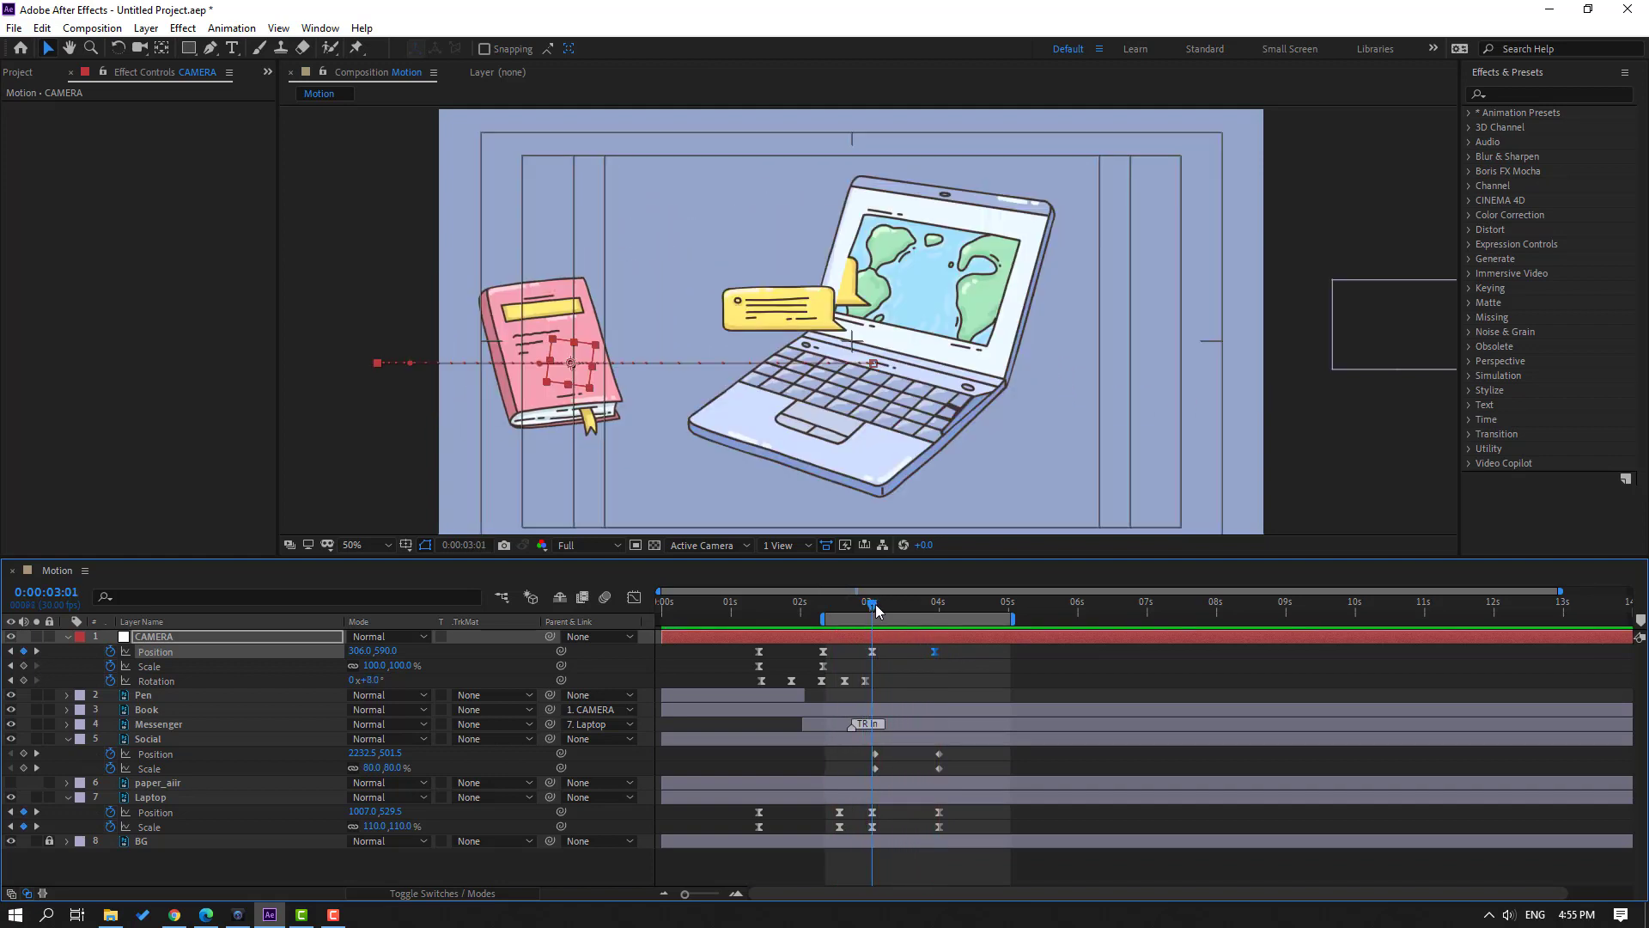
- Lengthen the ease out of Laptop's 0:00:03:01 Position keyframe, shorten the ease into its last one in the speed graph, and preview
left_click(151, 799)
left_click(939, 811)
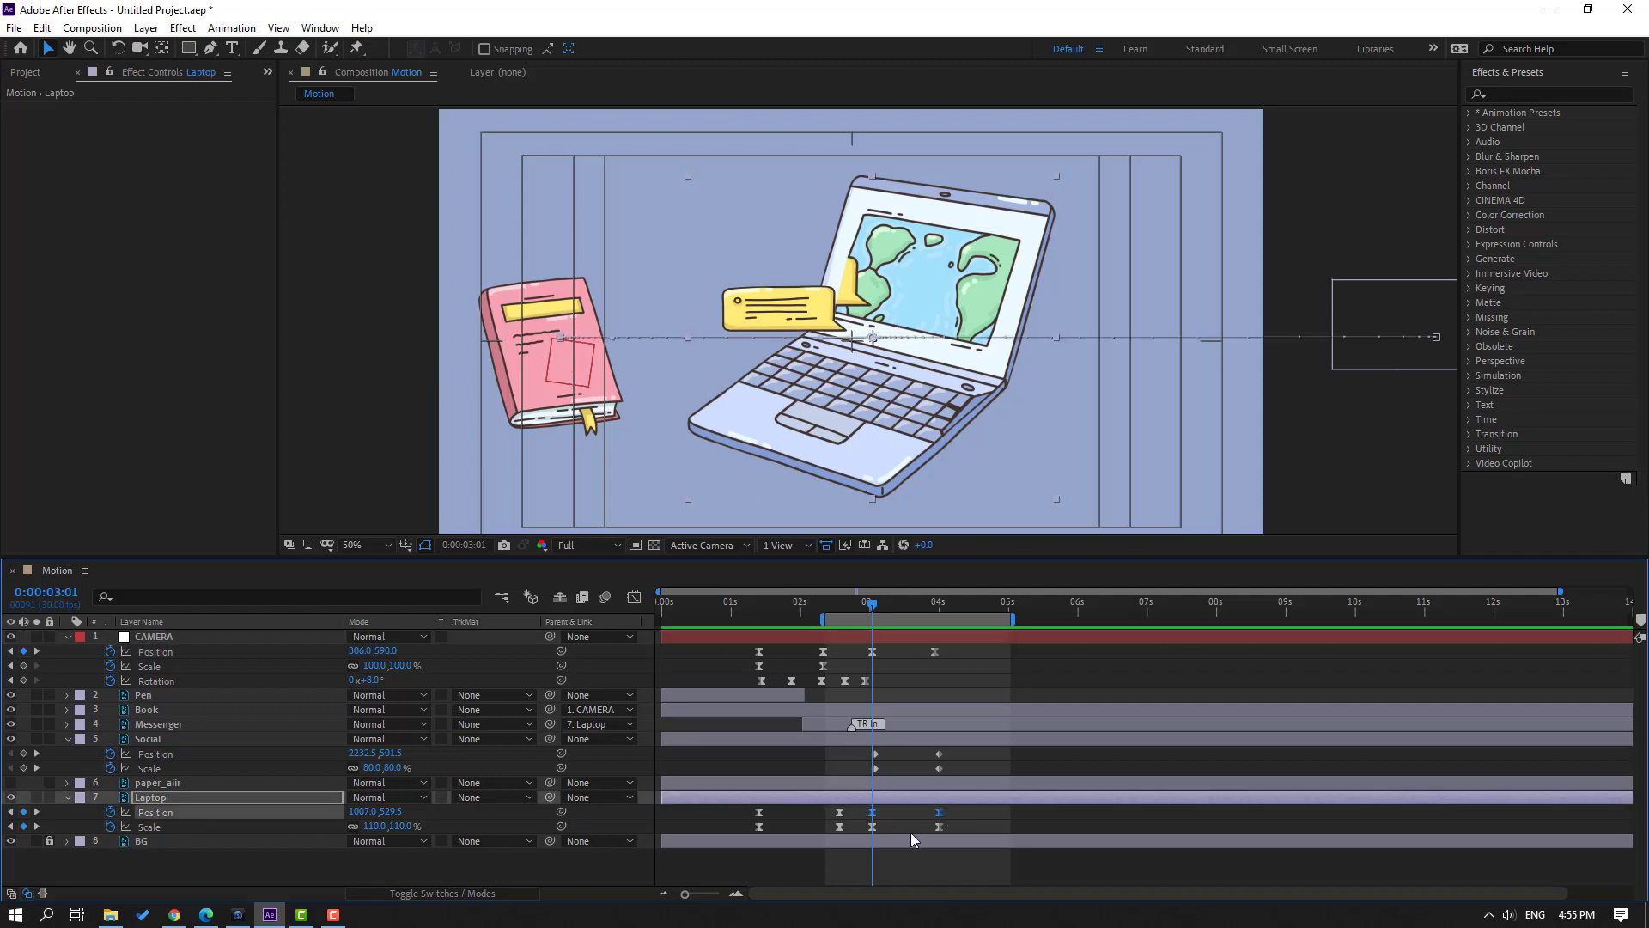
left_click(634, 597)
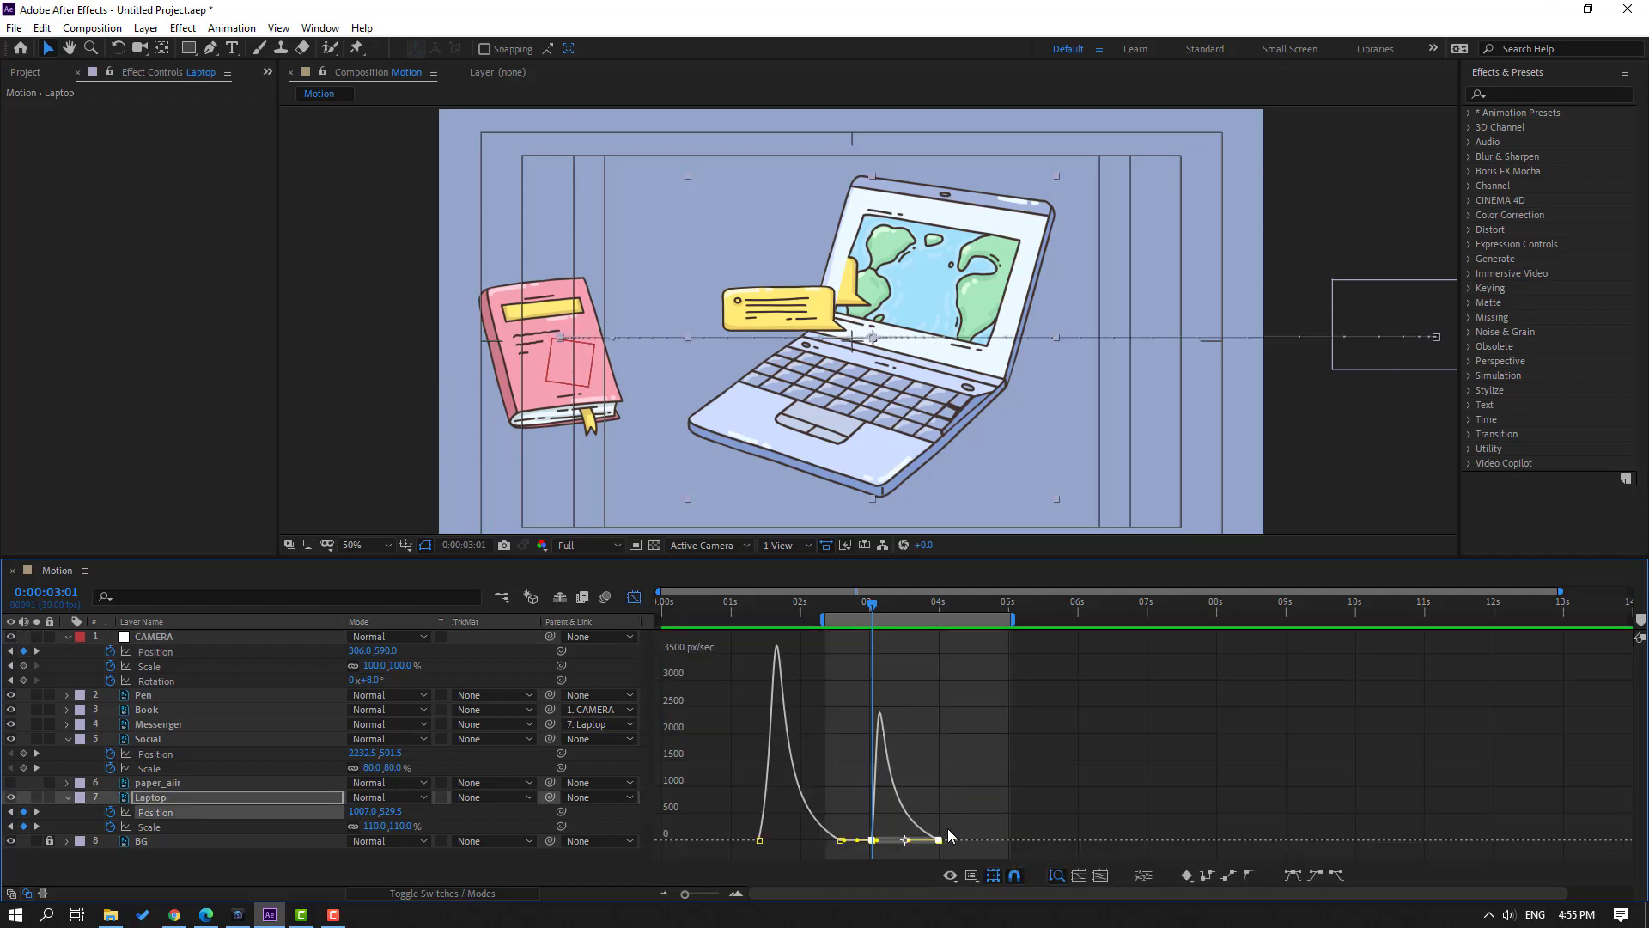
key("equal")
left_click_drag(909, 826, 965, 844)
key("space")
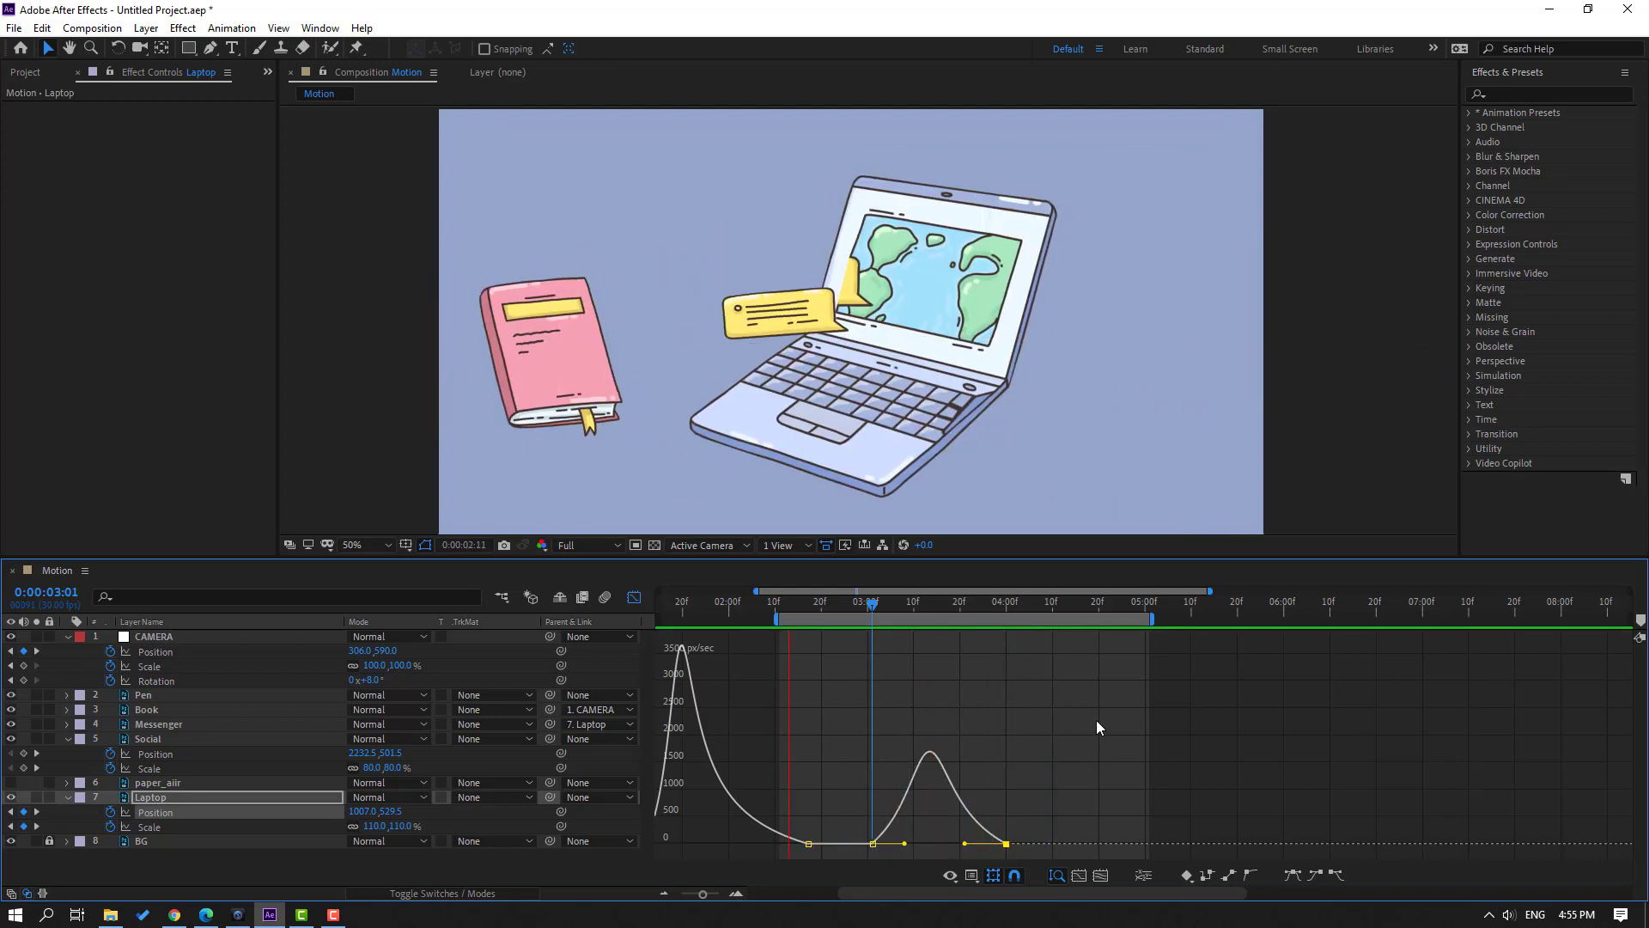
key("space")
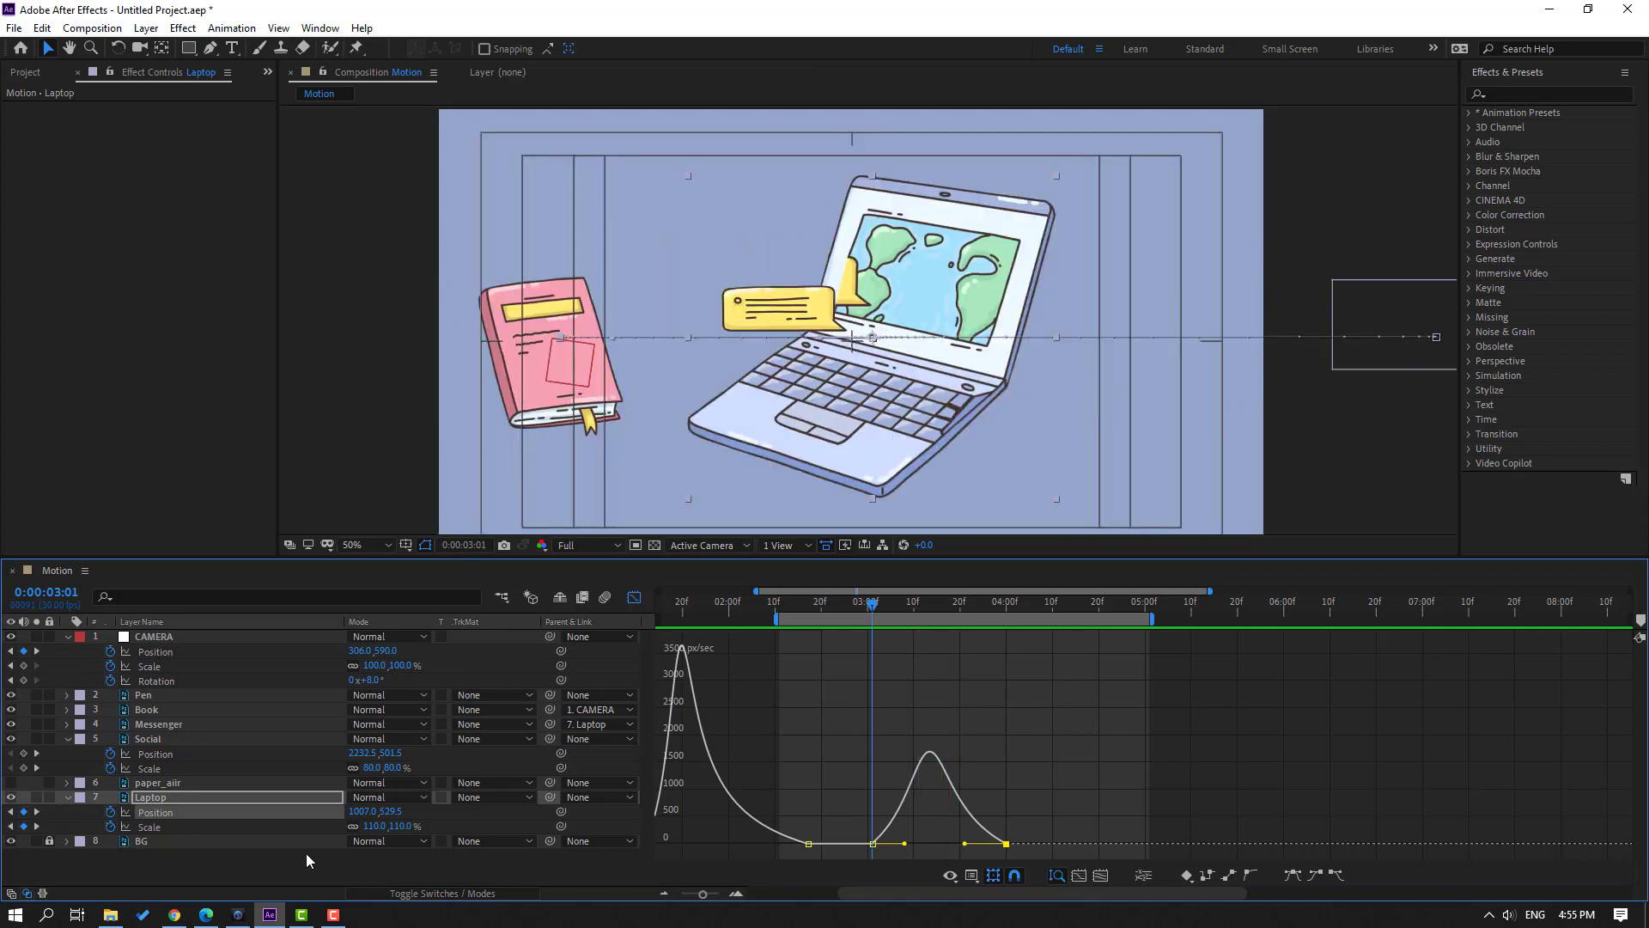
- Reshape Laptop's Scale speed curve with a longer ease out of 0:00:03:01 and a shorter ease into the last keyframe, and preview
left_click(149, 827)
left_click_drag(913, 732, 978, 716)
key("space")
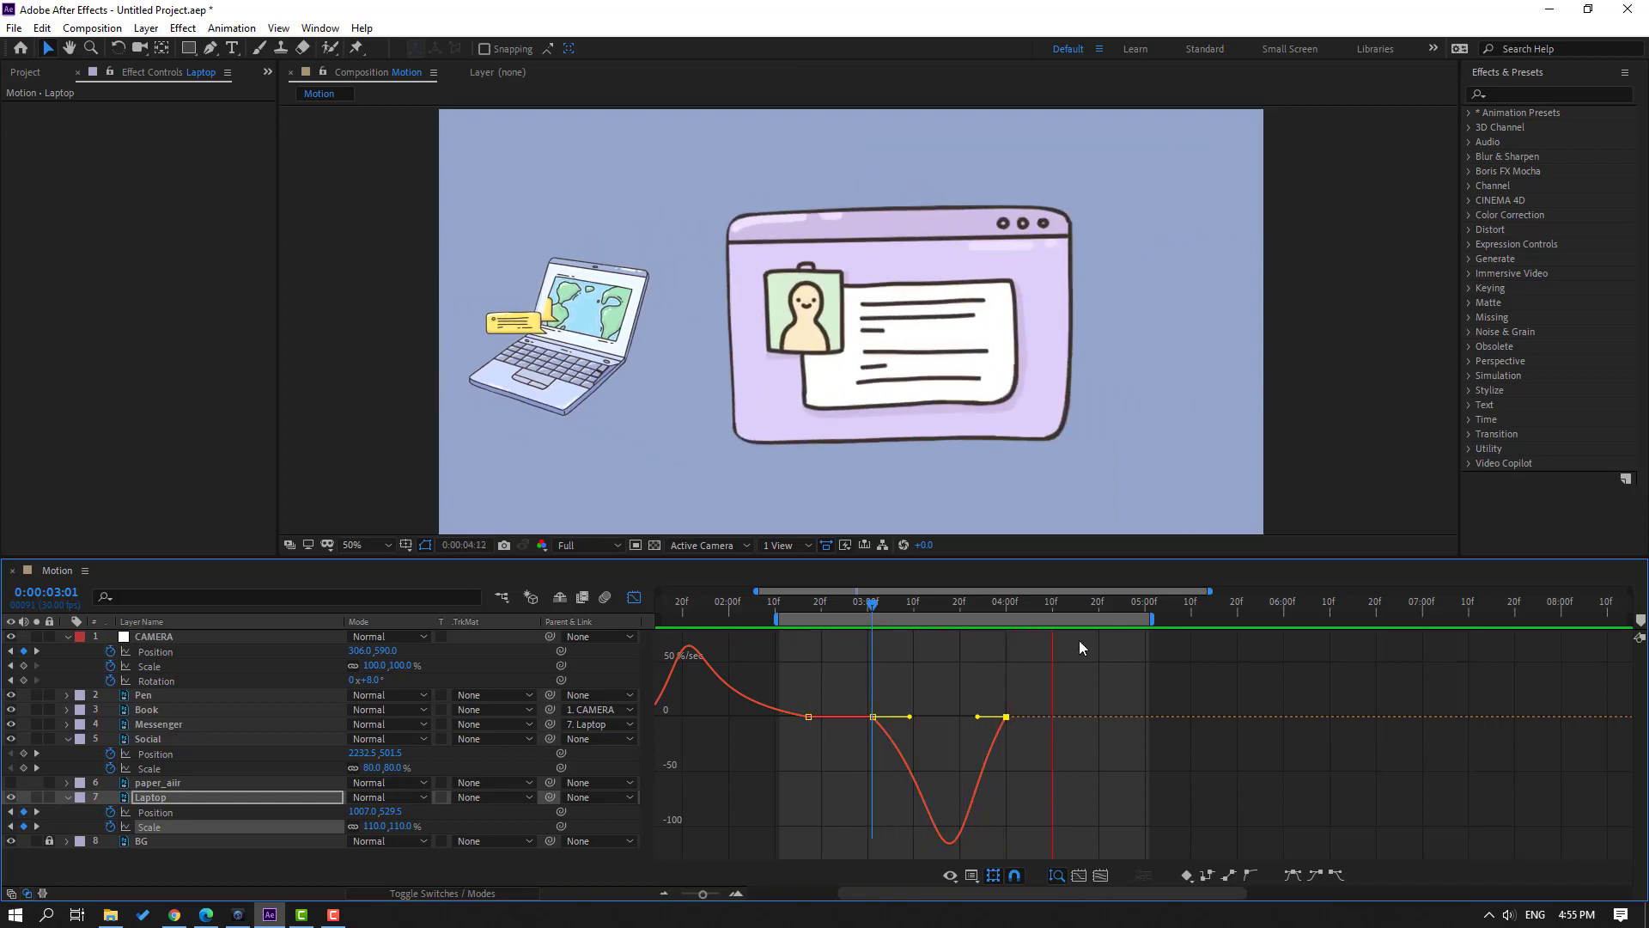
scroll(916, 438, "down", 2)
key("space")
- Try lengthening the ease into Laptop's last Position keyframe, preview it, undo the change, and preview again
left_click(155, 812)
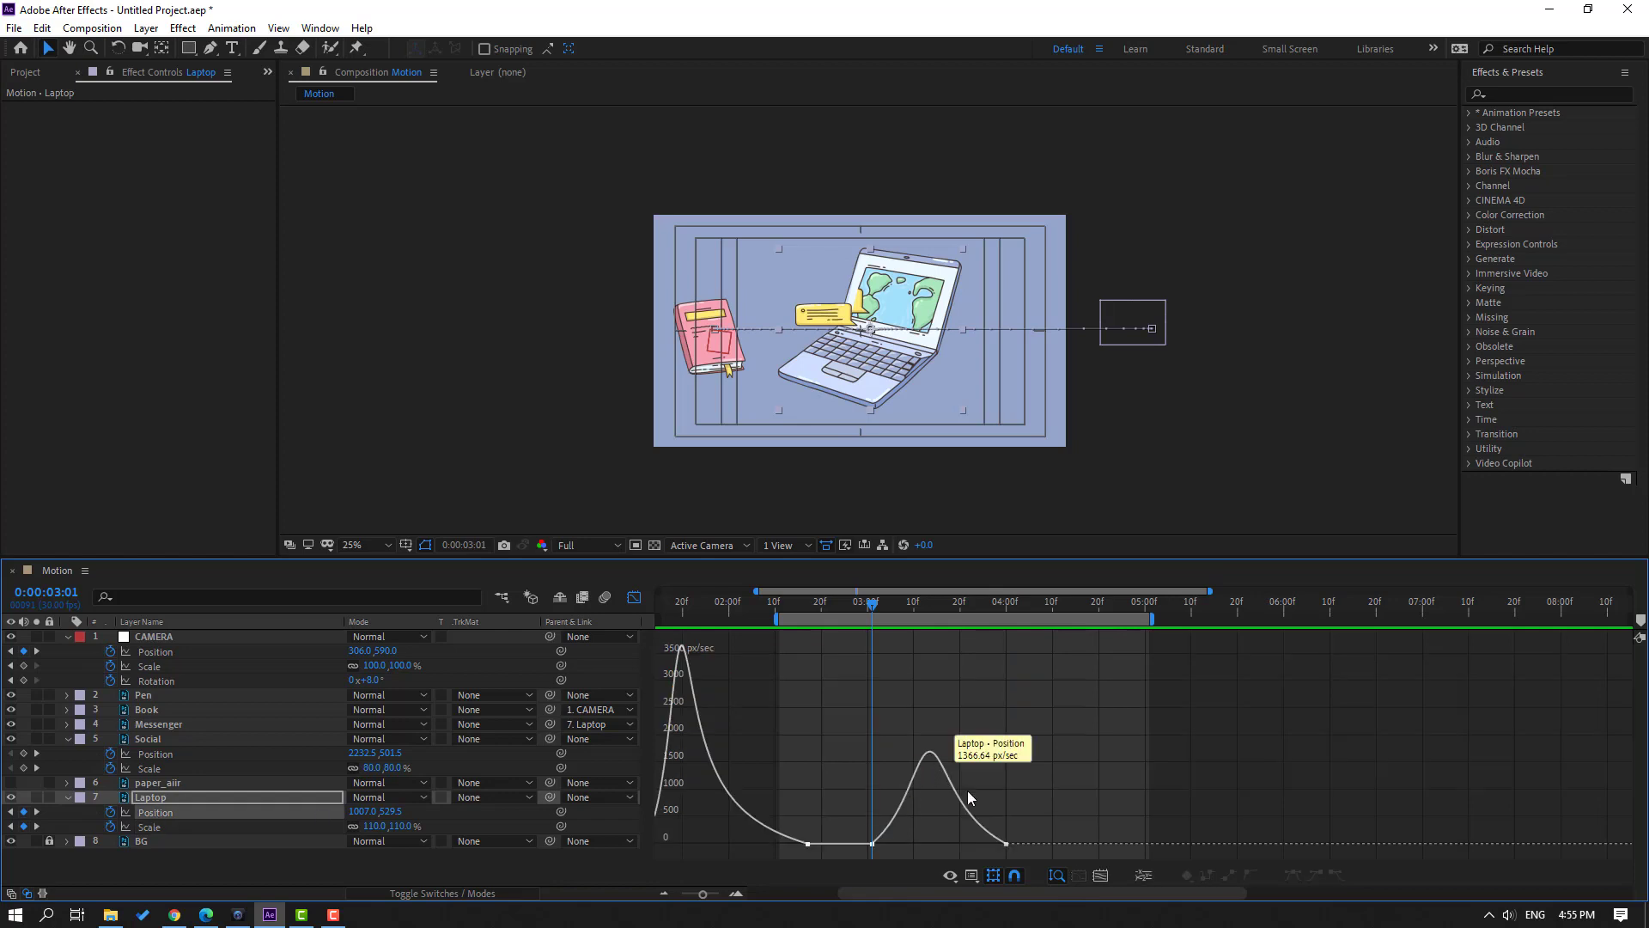
left_click(1006, 844)
left_click_drag(964, 843, 949, 844)
key("space")
key("space")
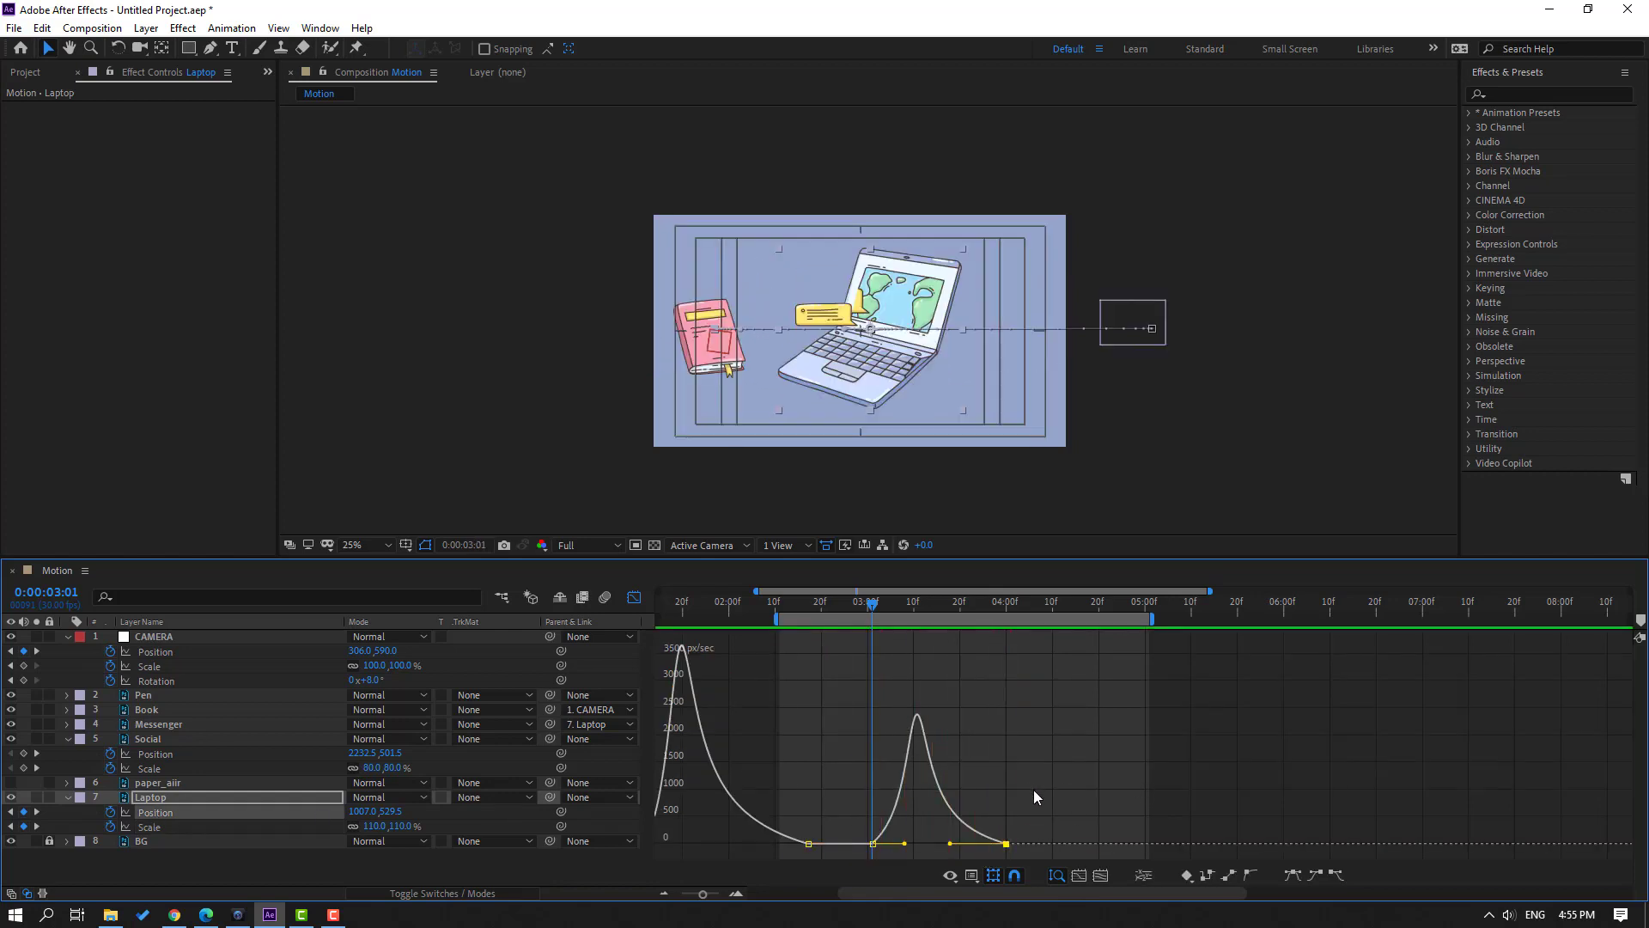
key("ctrl+z")
key("space")
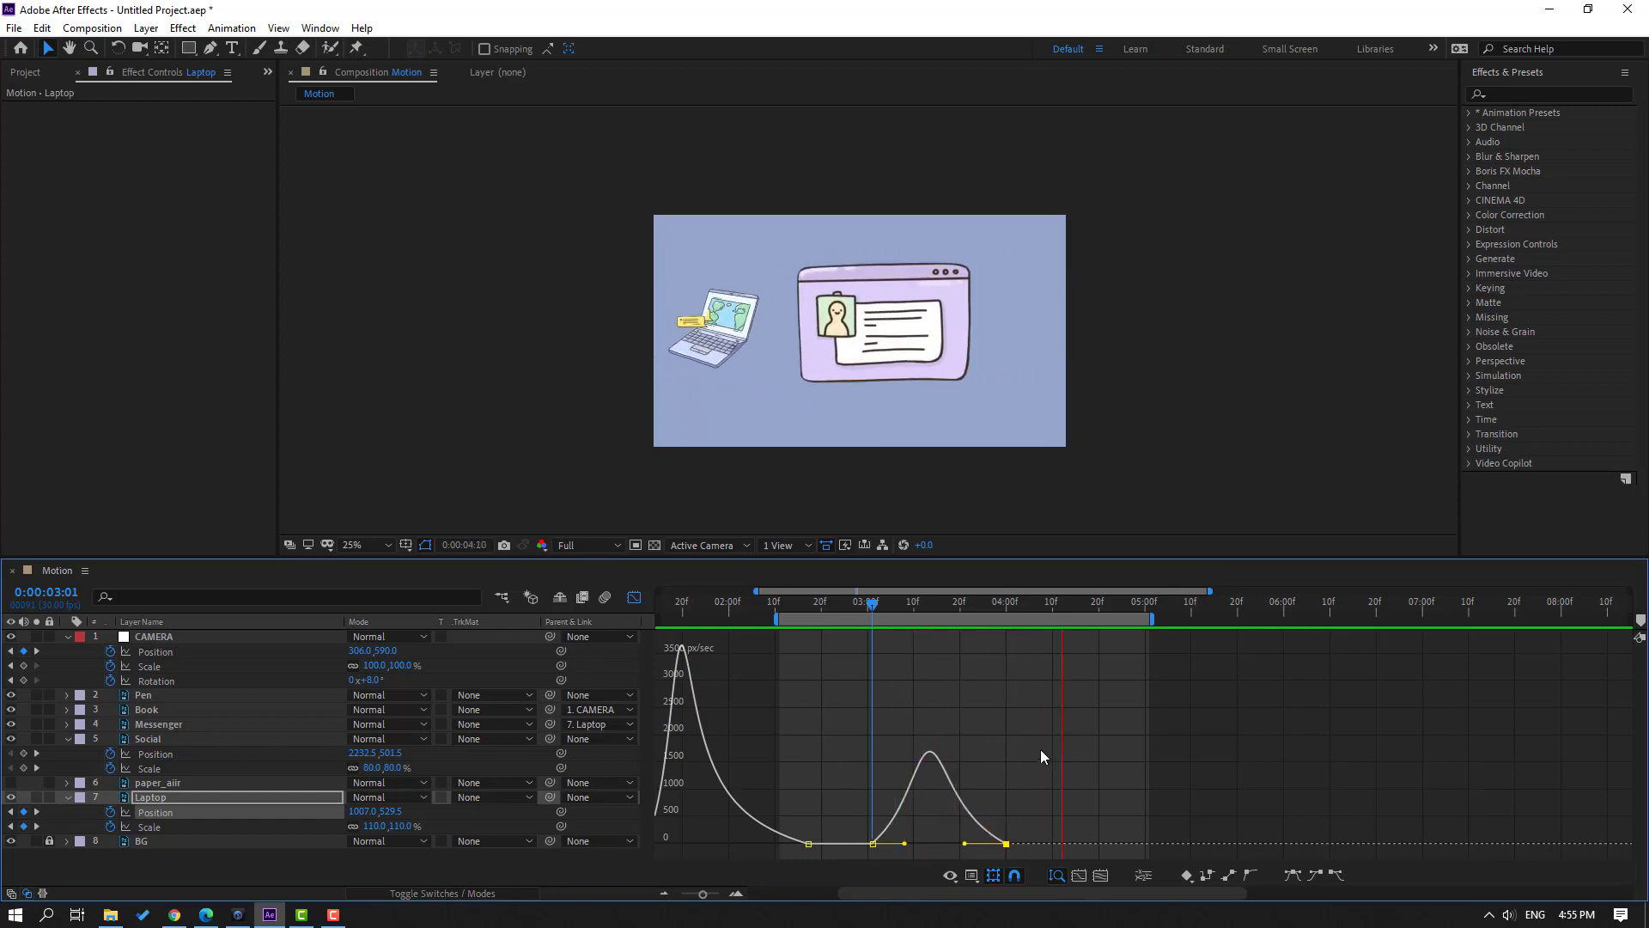
key("space")
- Close the speed graph and apply Easy Ease to all of Social's Position and Scale keyframes
left_click(163, 743)
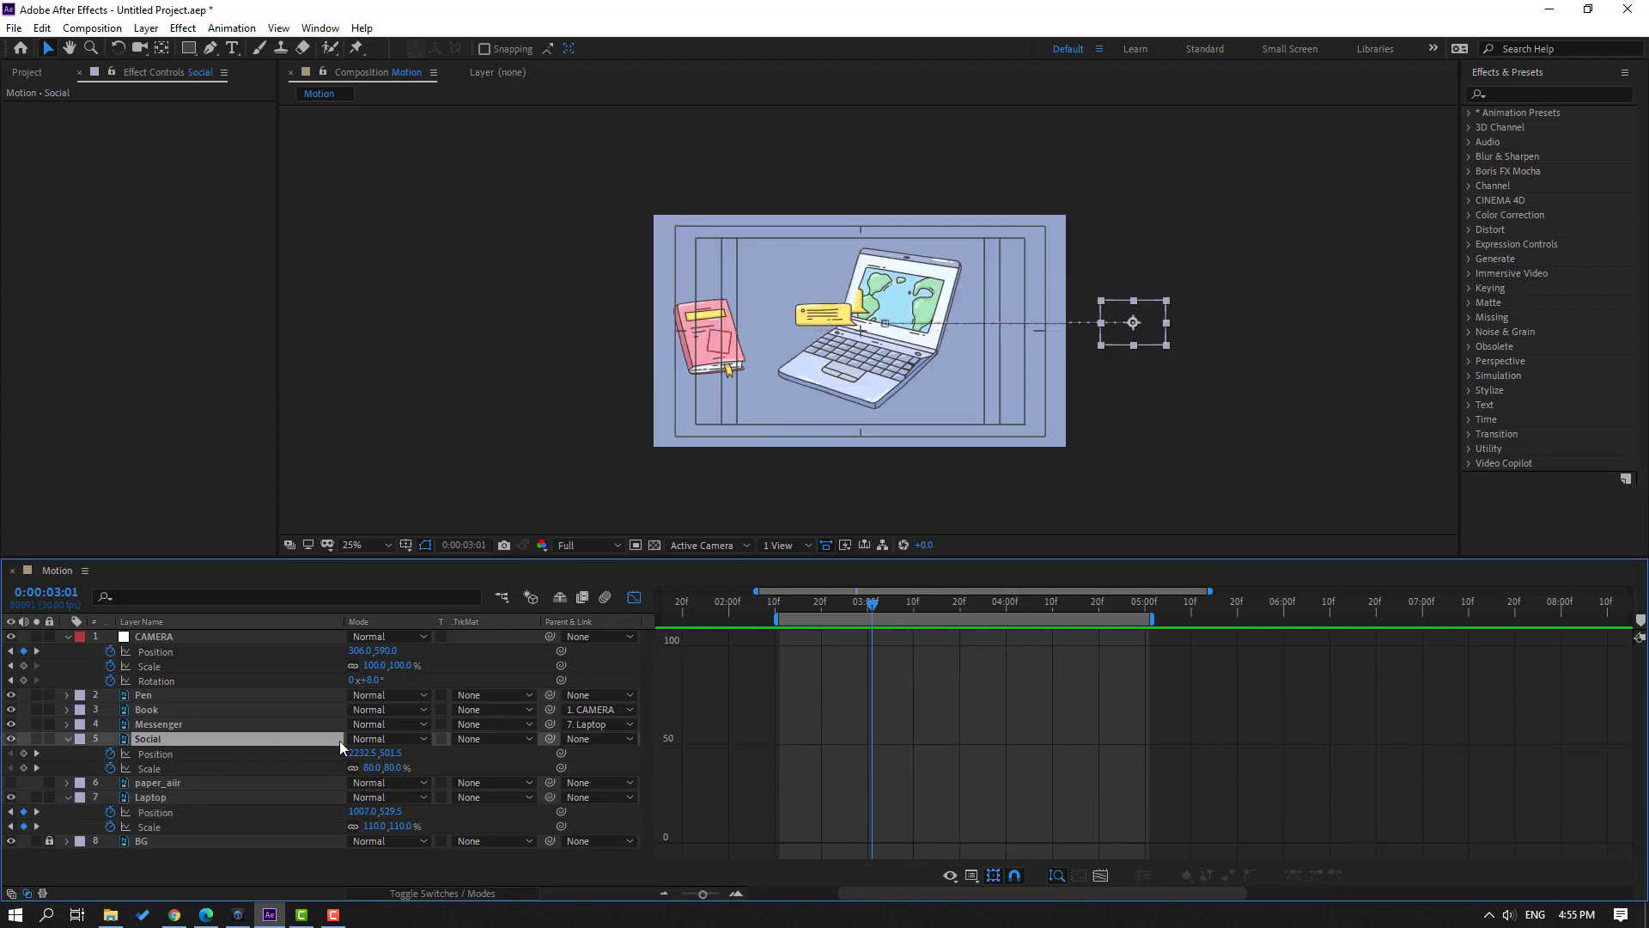
left_click(634, 599)
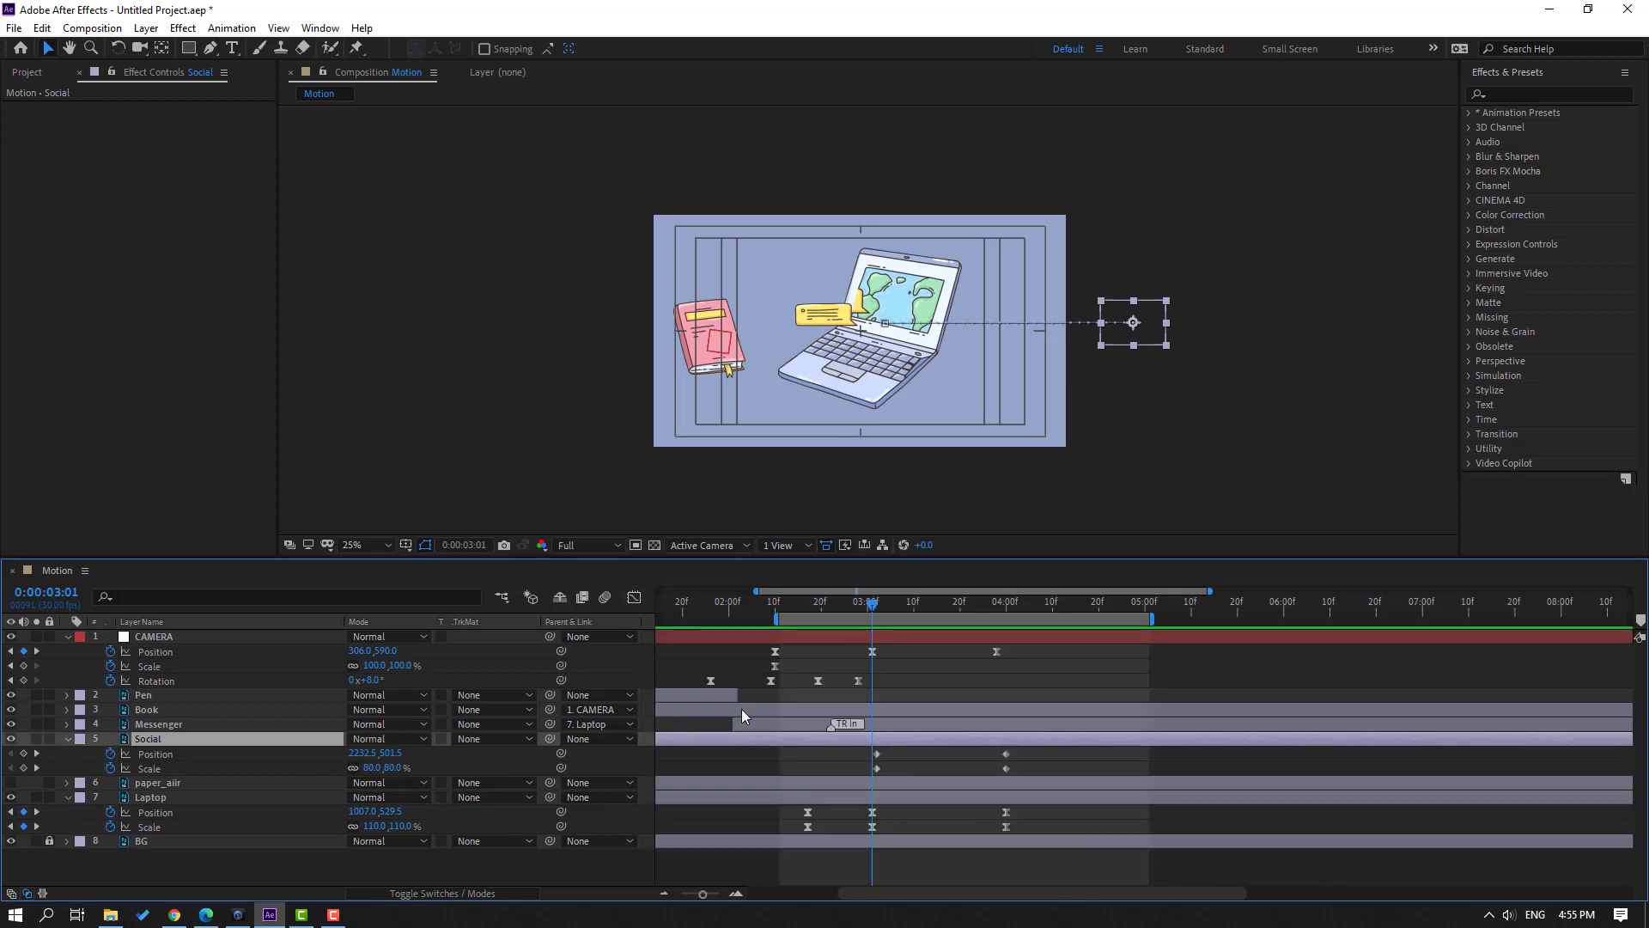
left_click_drag(1040, 753, 882, 774)
right_click(878, 769)
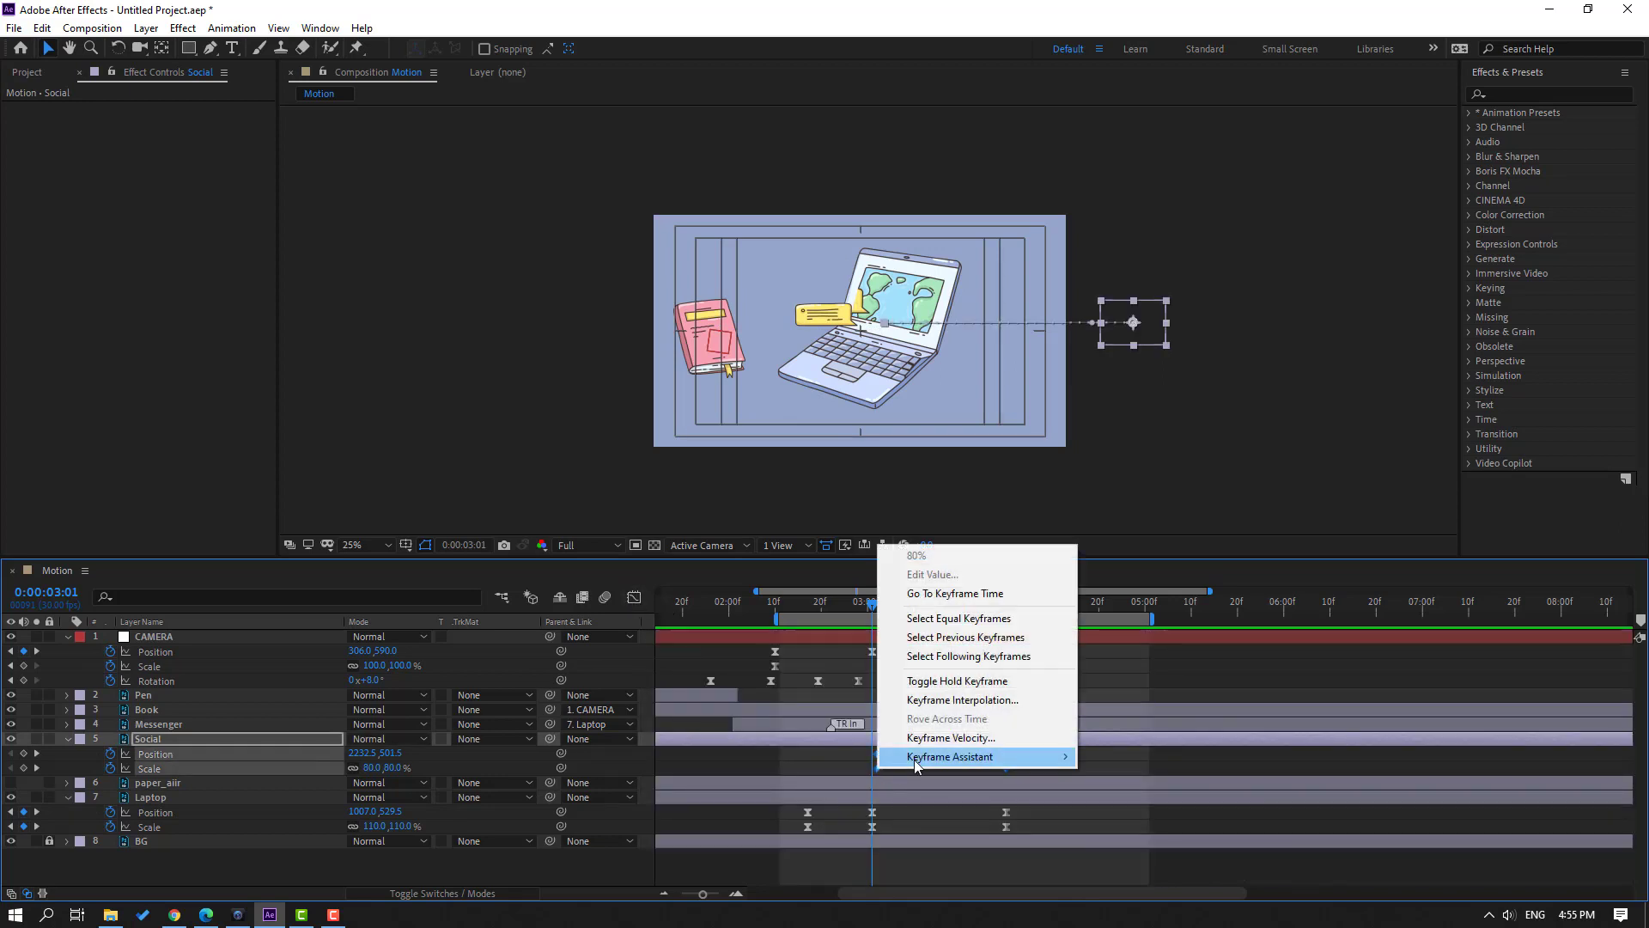
mouse_move(987, 757)
left_click(1178, 644)
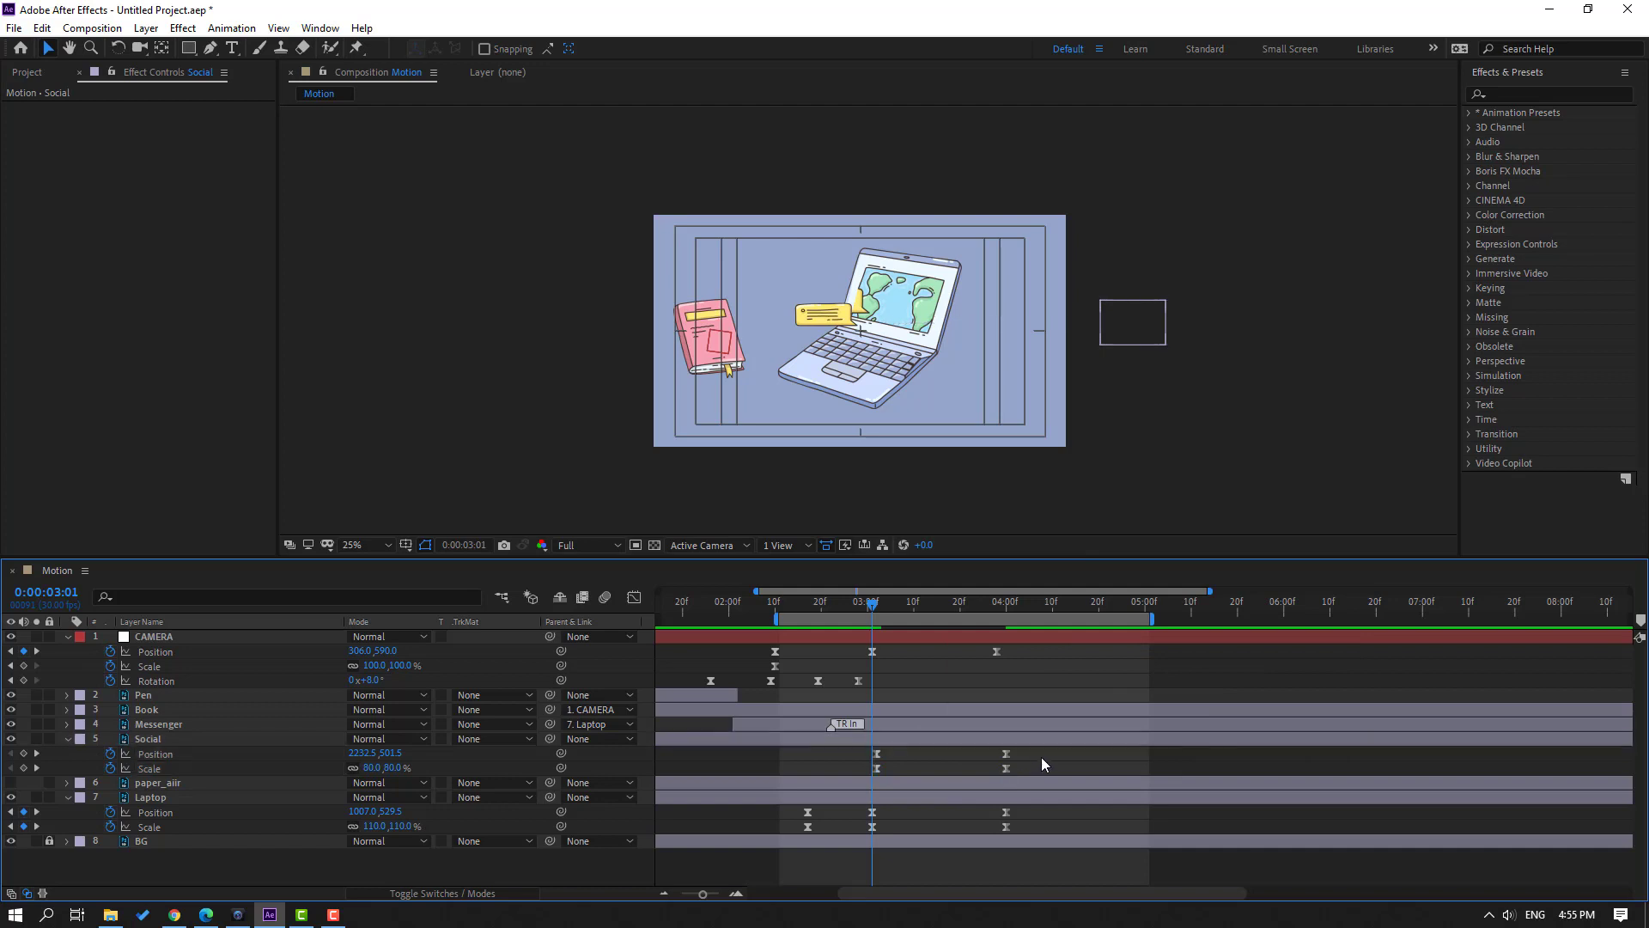
- Lengthen the eases of both Social Position keyframes in the speed graph to form a sharper central peak, and preview the motion
left_click_drag(890, 759, 870, 759)
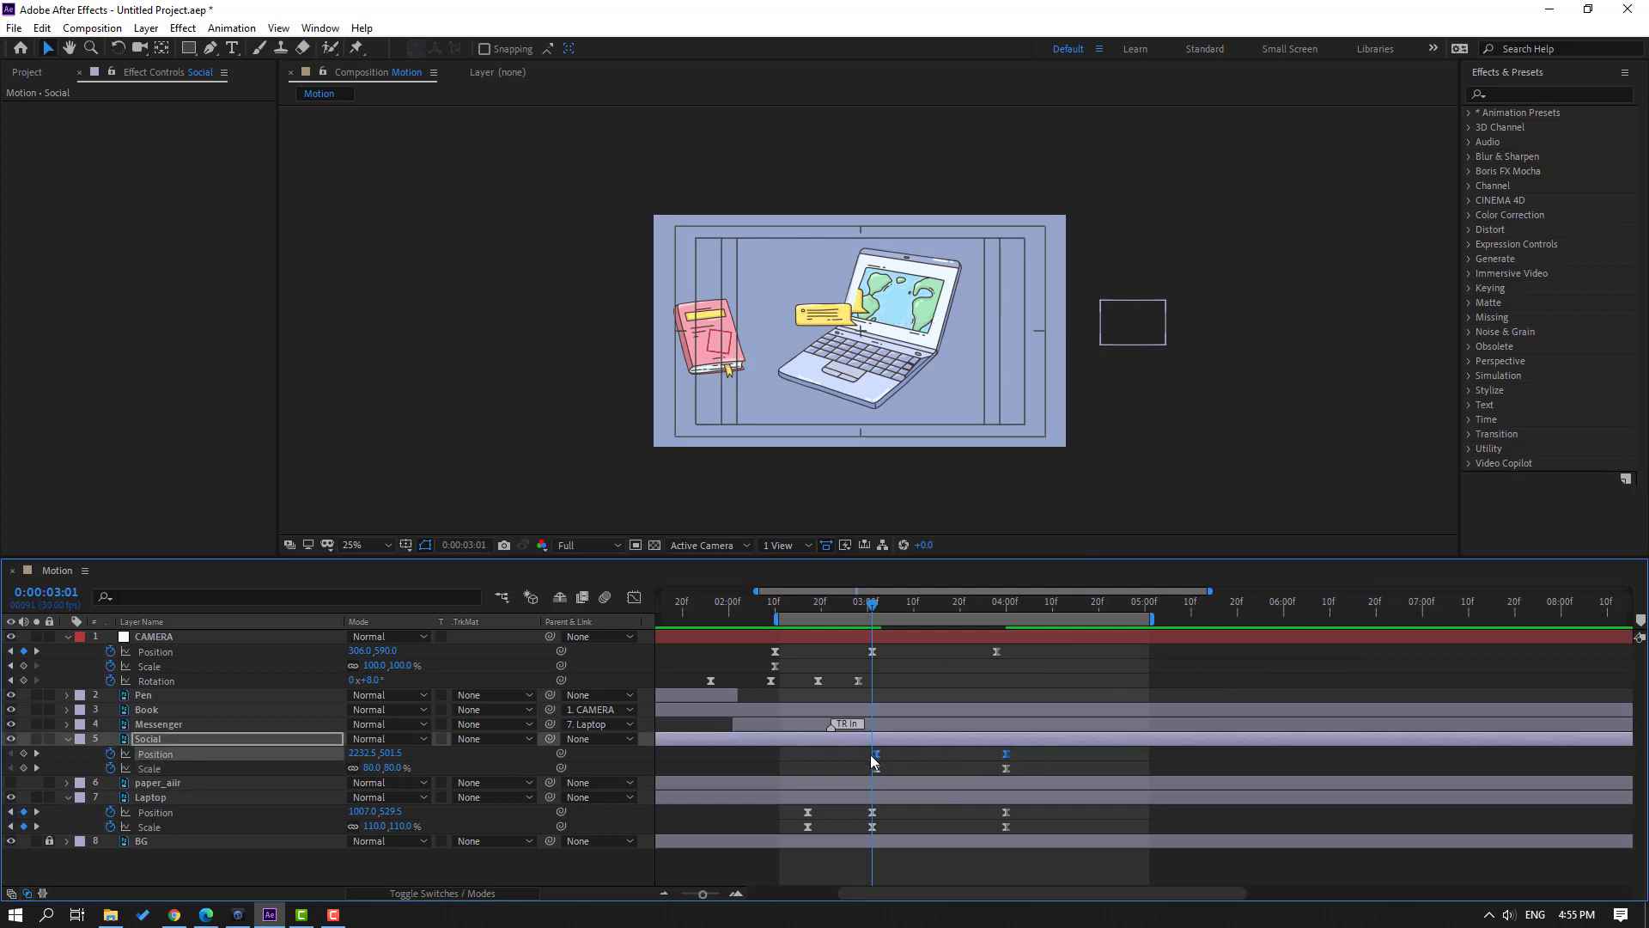
left_click(635, 600)
left_click_drag(899, 846, 919, 845)
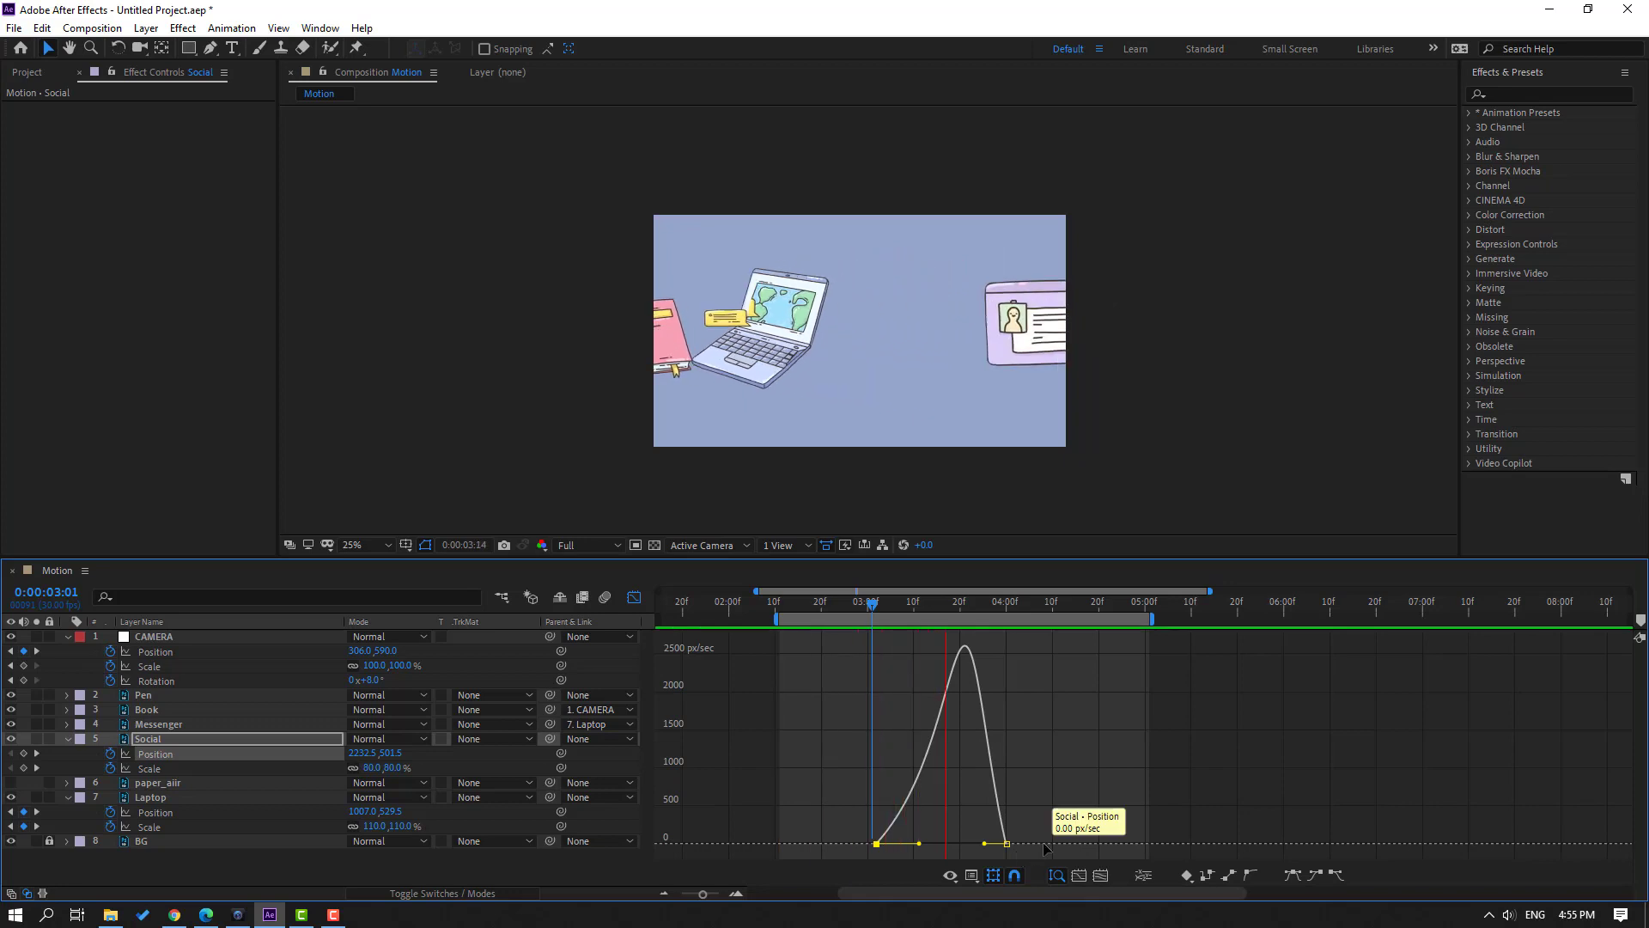
key("space")
left_click_drag(1074, 823, 965, 845)
key("space")
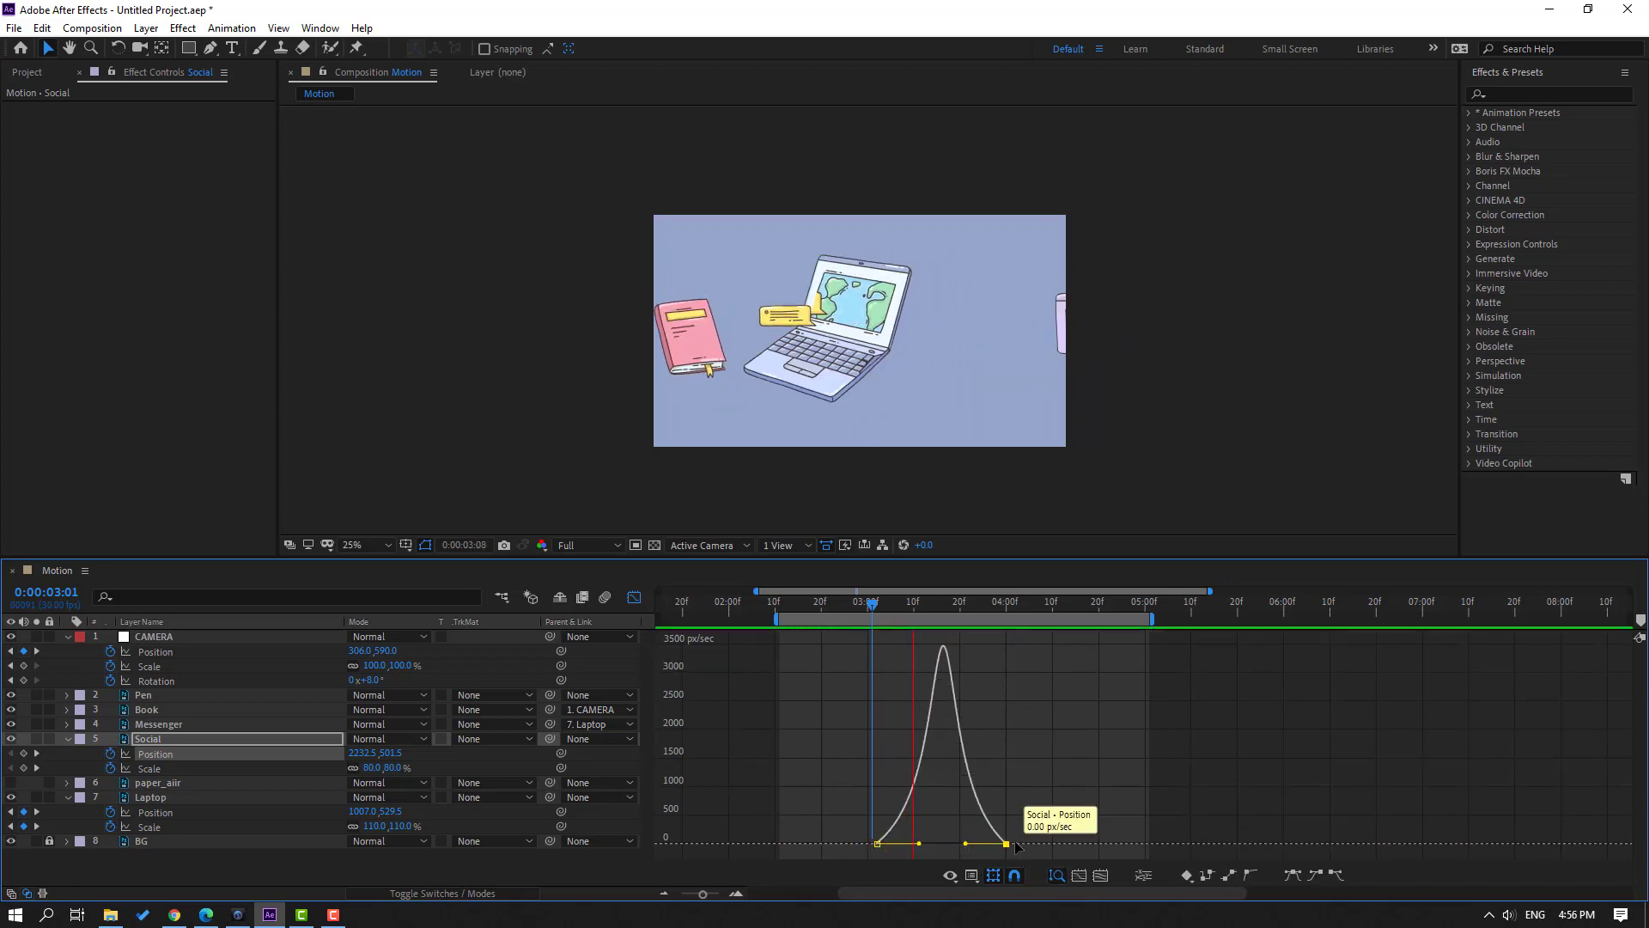
key("space")
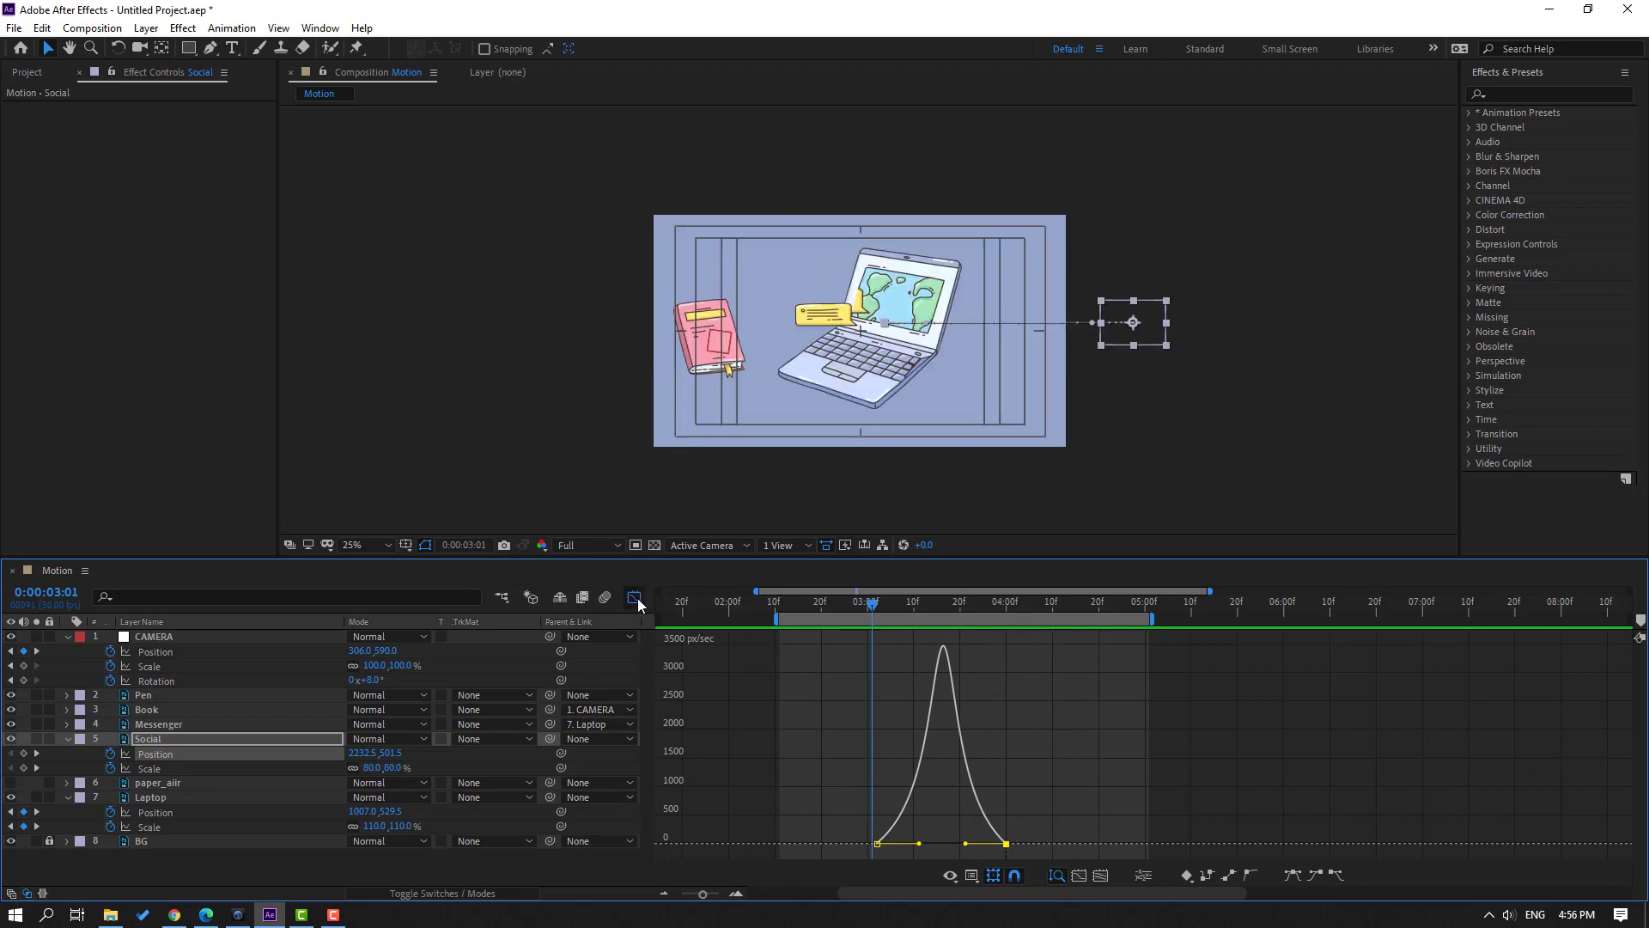
- Lengthen the eases of both Social Scale keyframes to match its Position curve, preview, then close the speed graph and collapse Social's properties
left_click(158, 771)
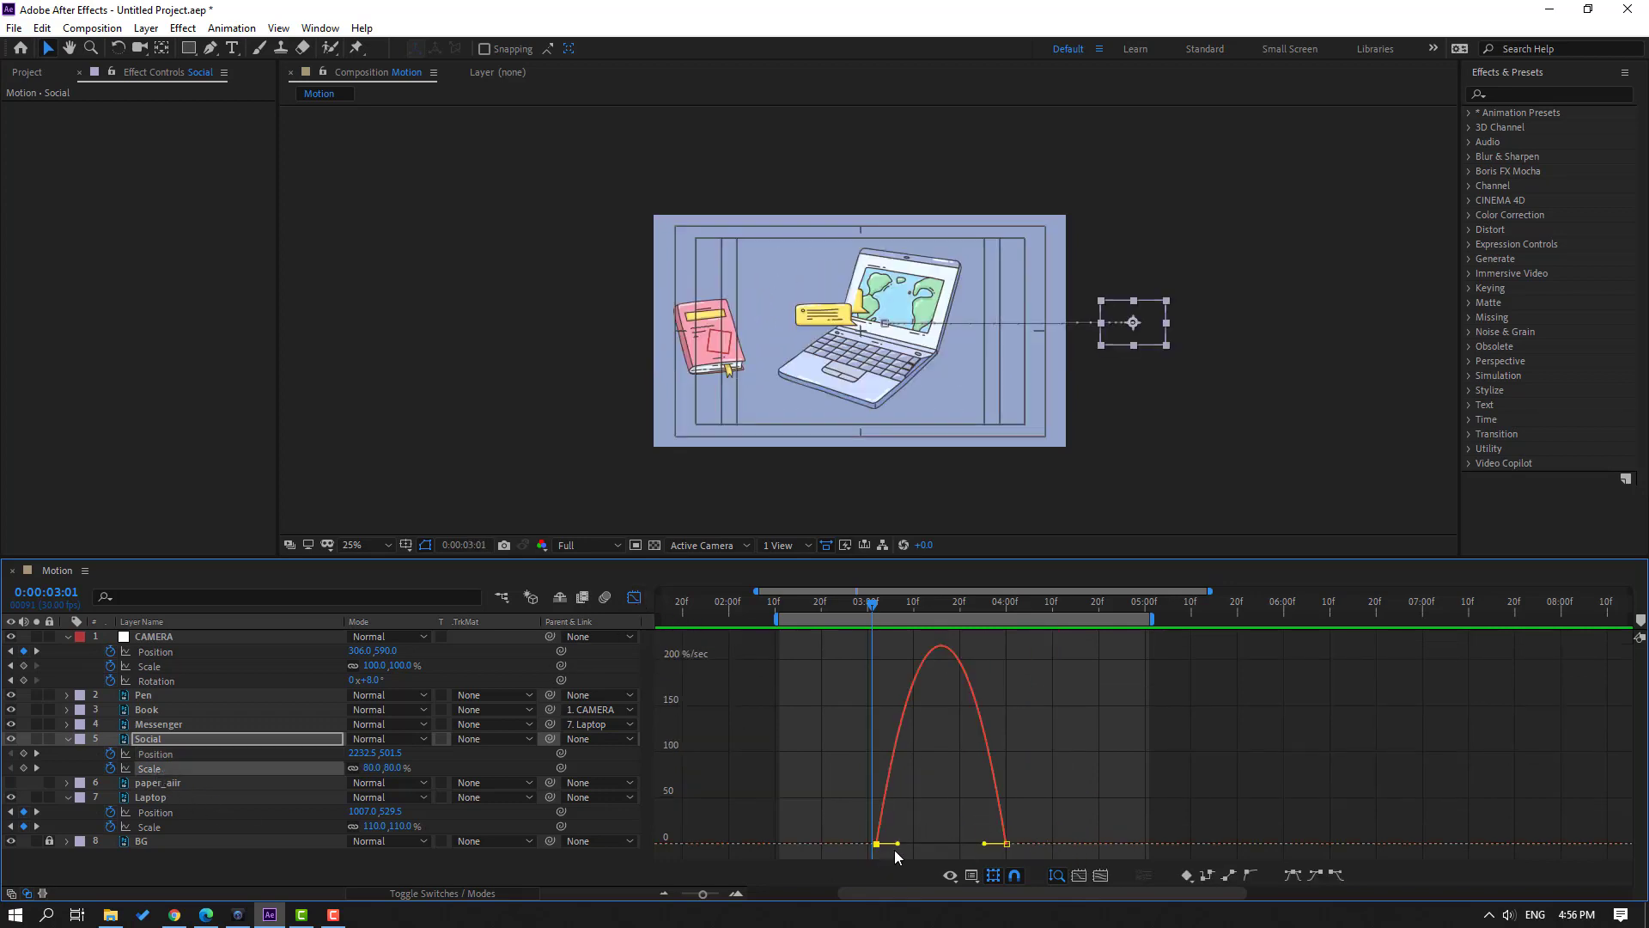
left_click_drag(898, 843, 966, 843)
key("space")
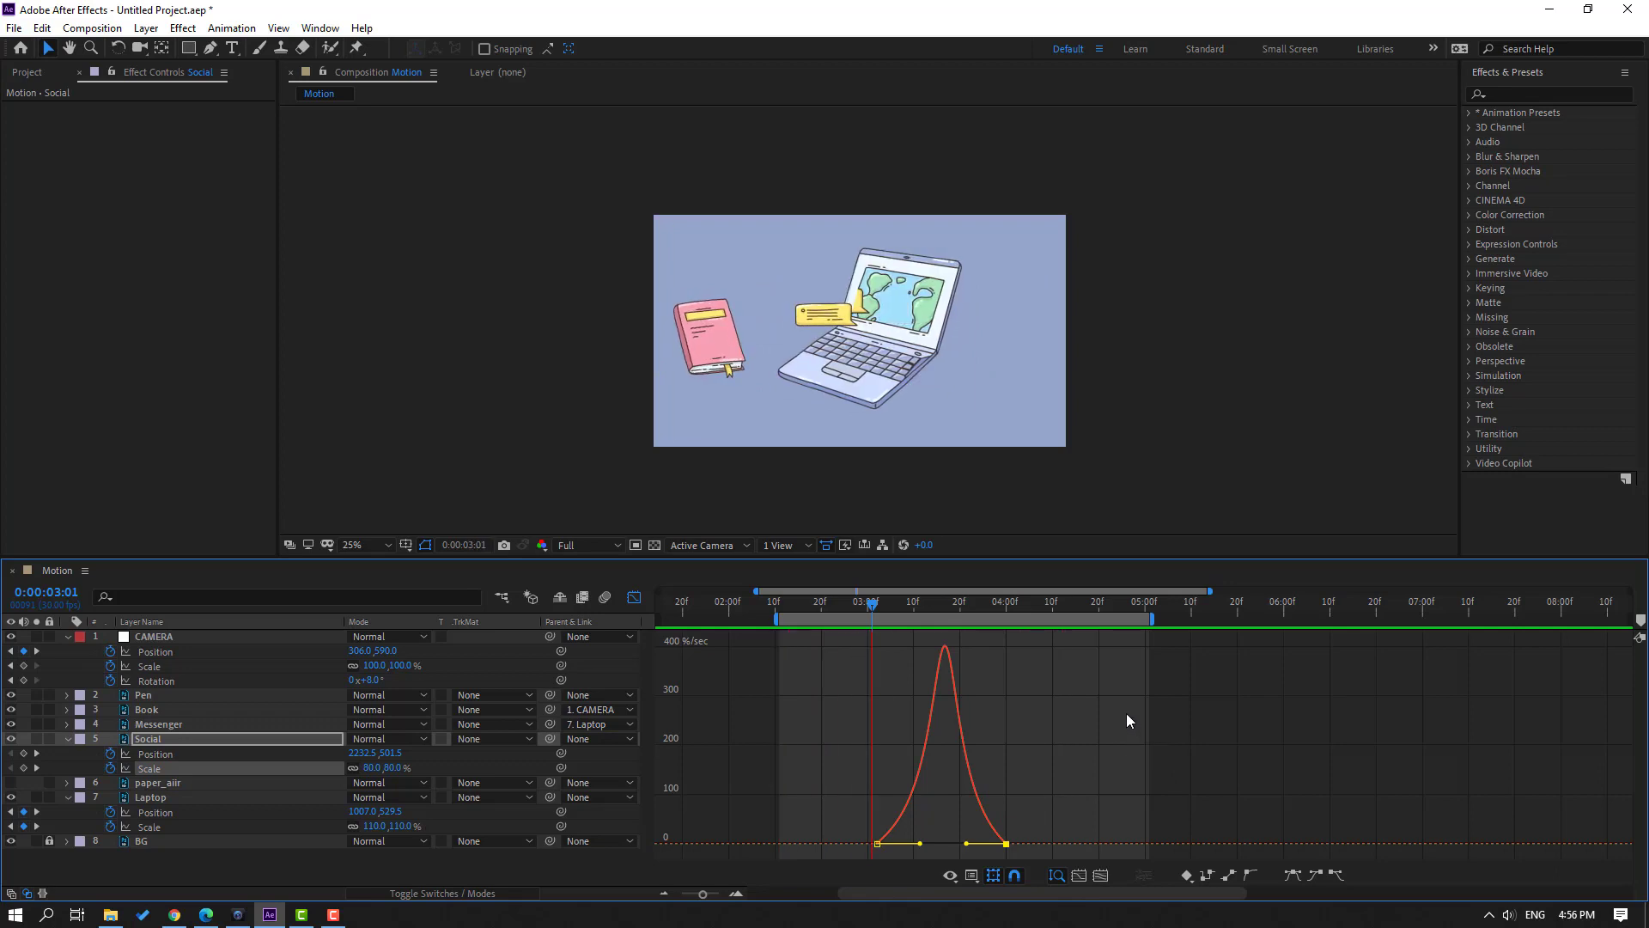
key("space")
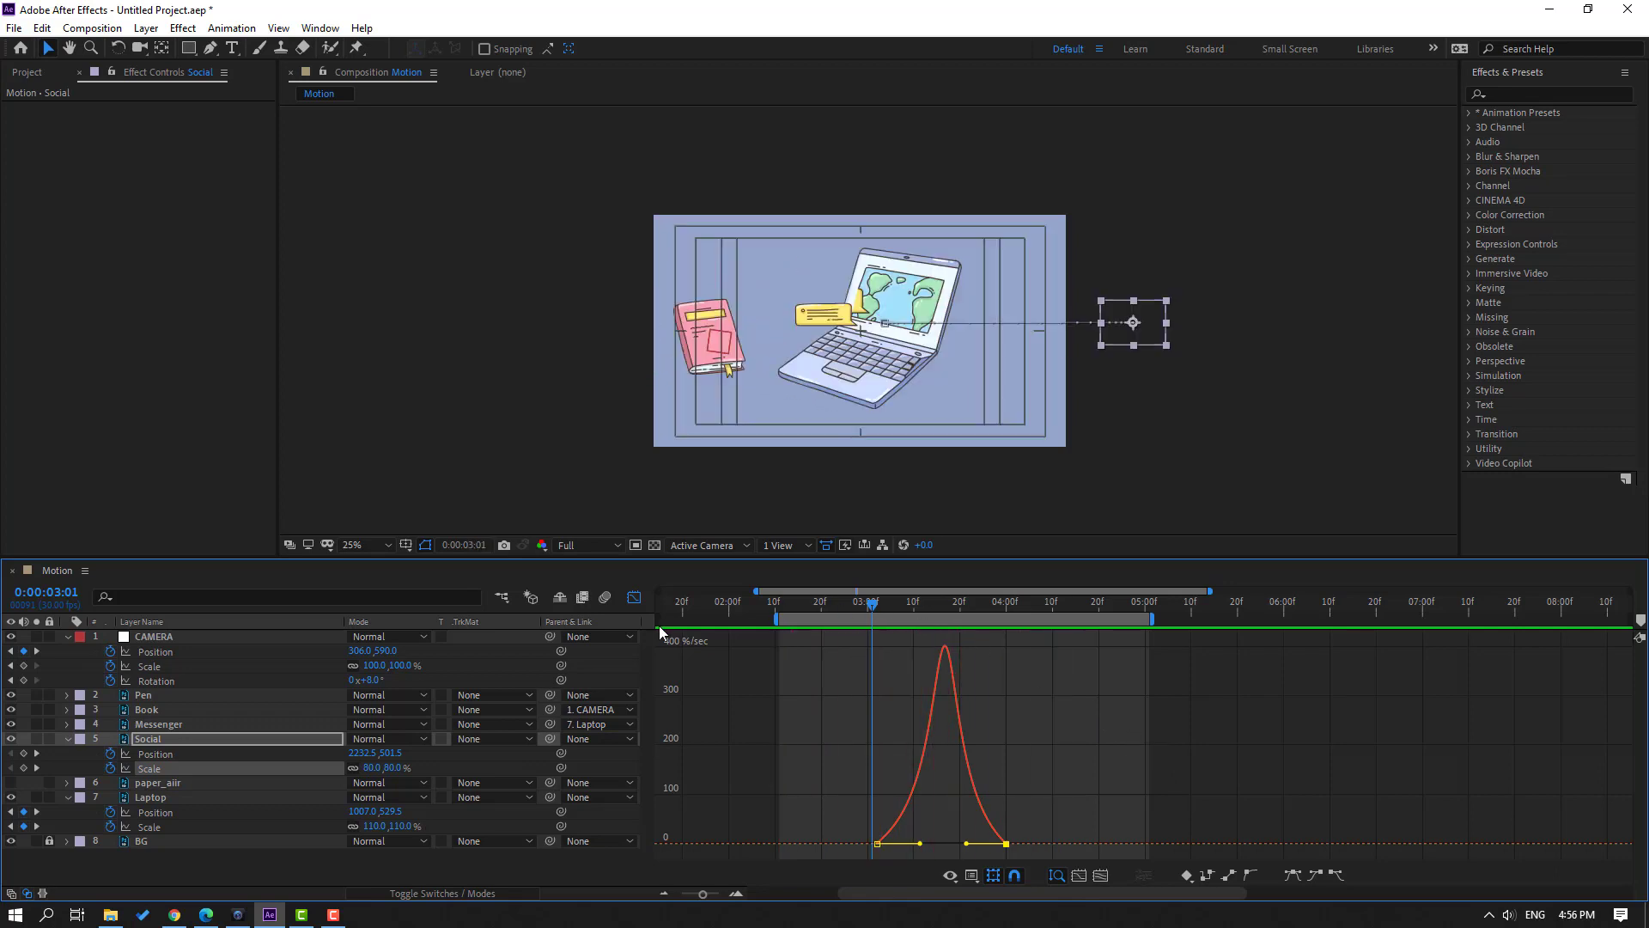
left_click(635, 599)
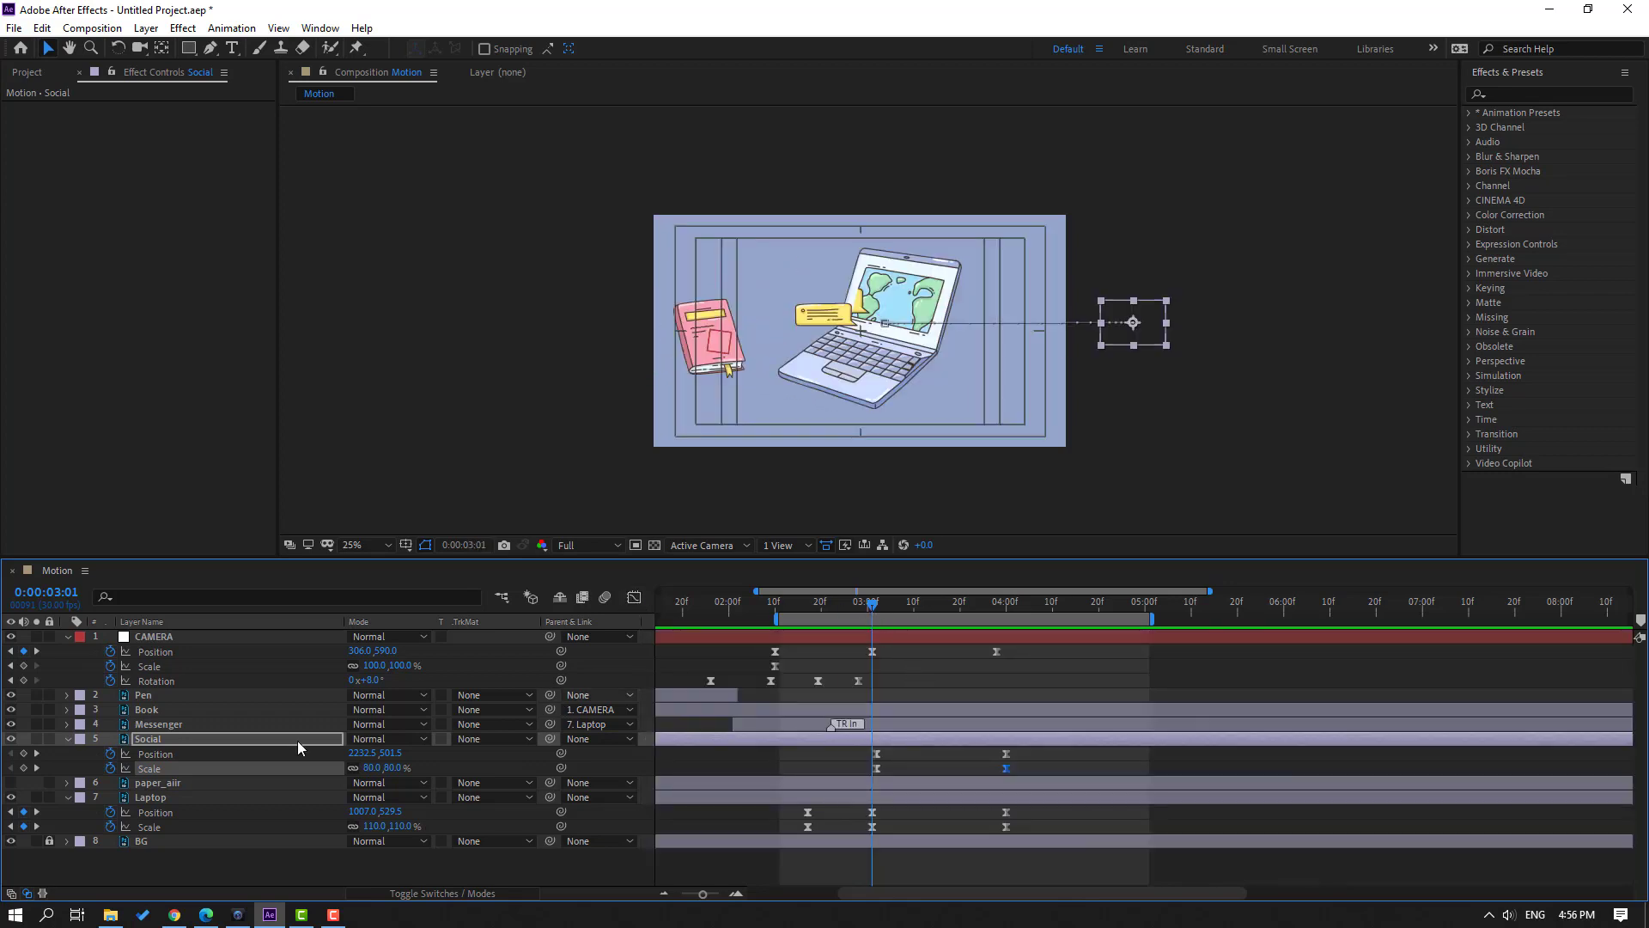
left_click(68, 739)
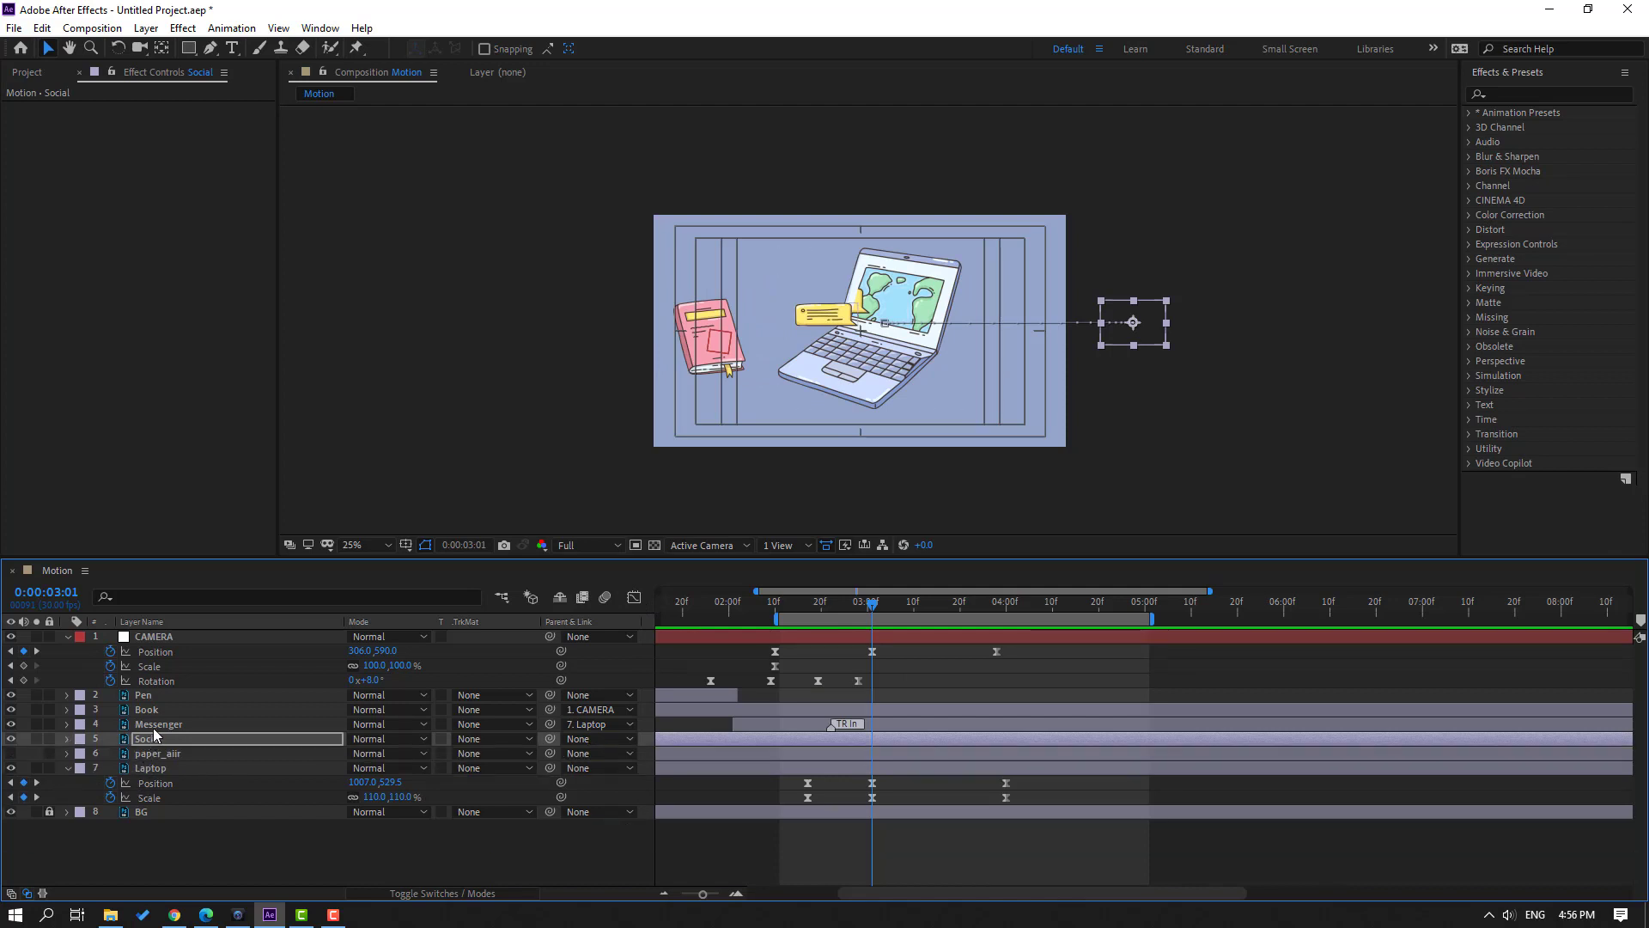
- Reveal Messenger's Position and Scale and add a starting keyframe for each at 0:00:03:01
left_click(157, 724)
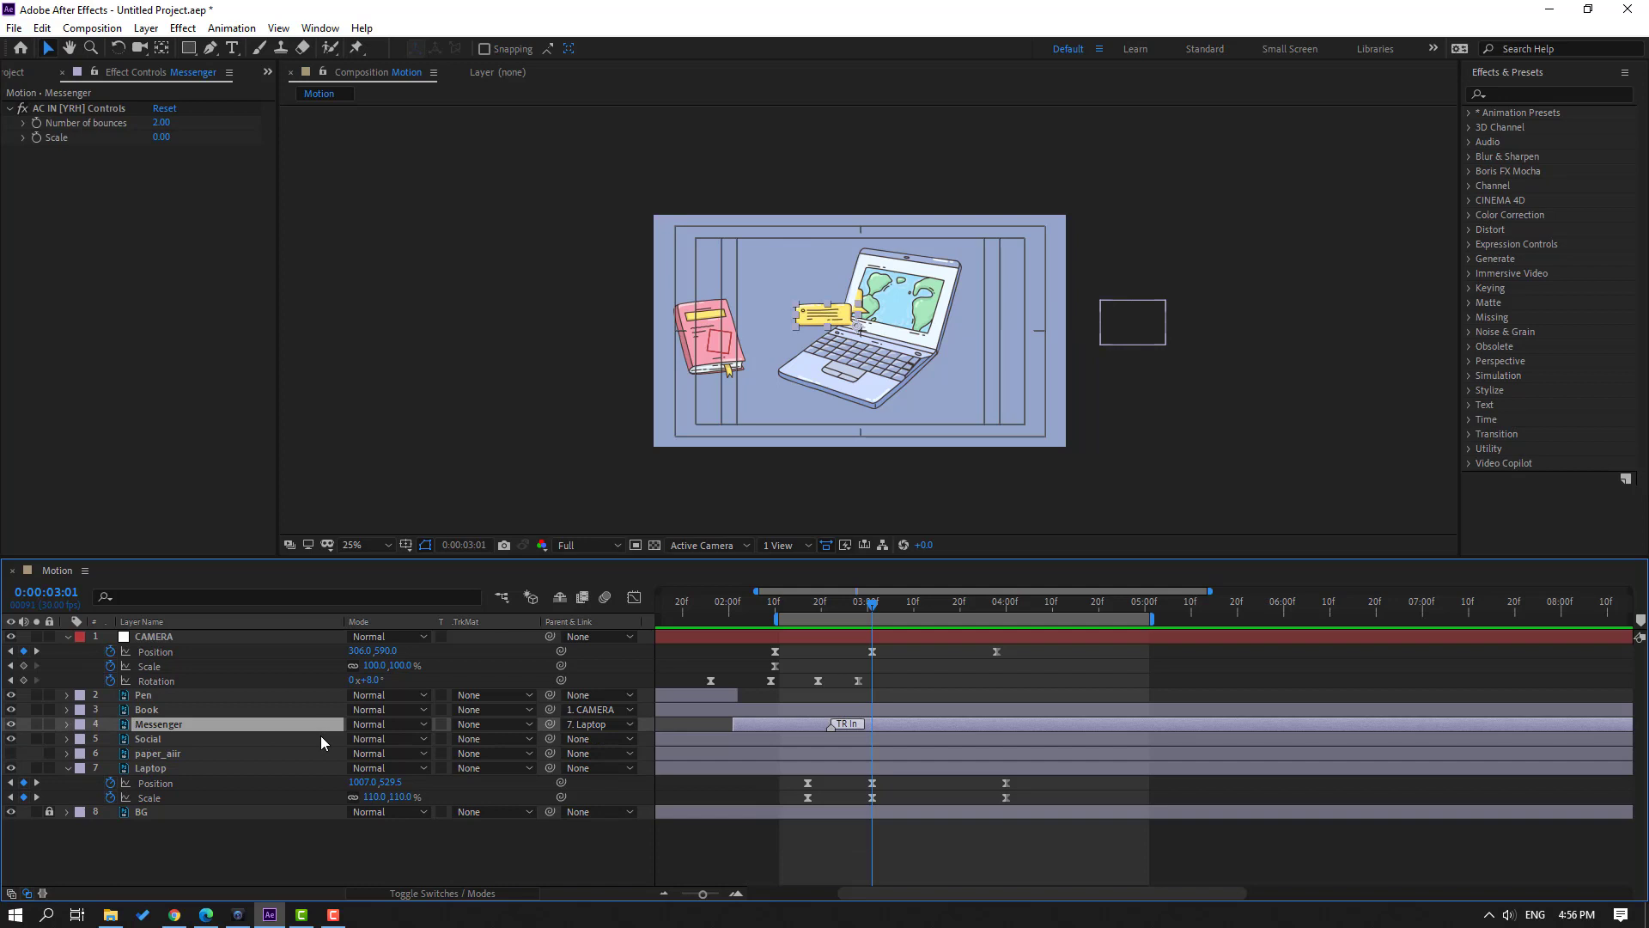
key("p")
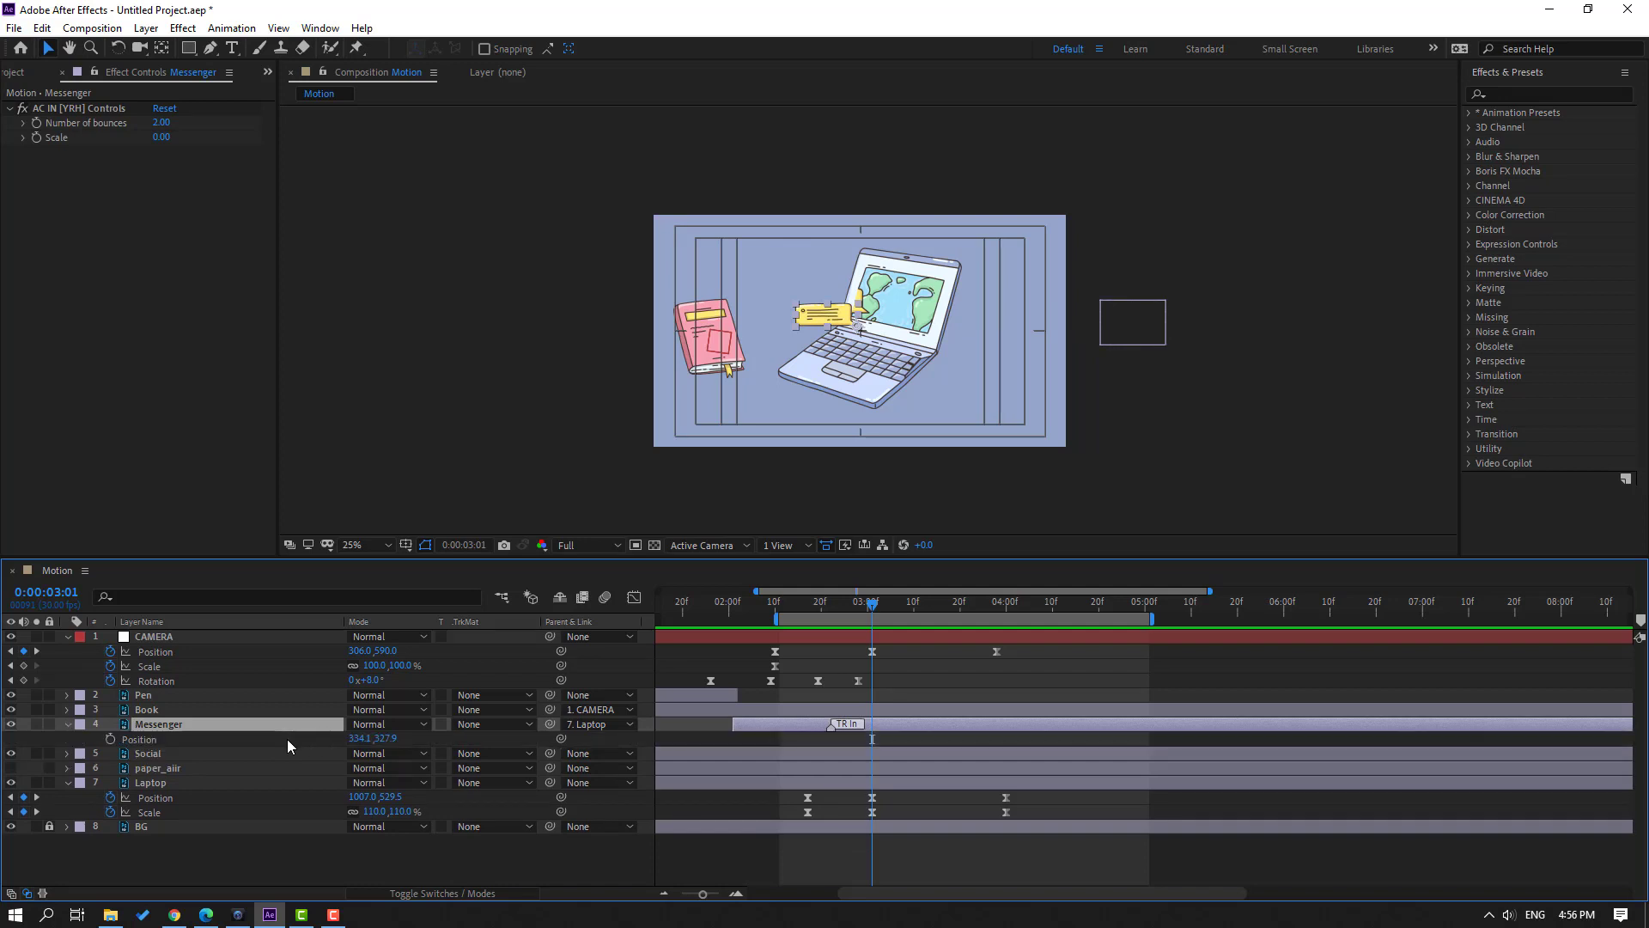
key("shift+s")
left_click_drag(874, 613, 872, 613)
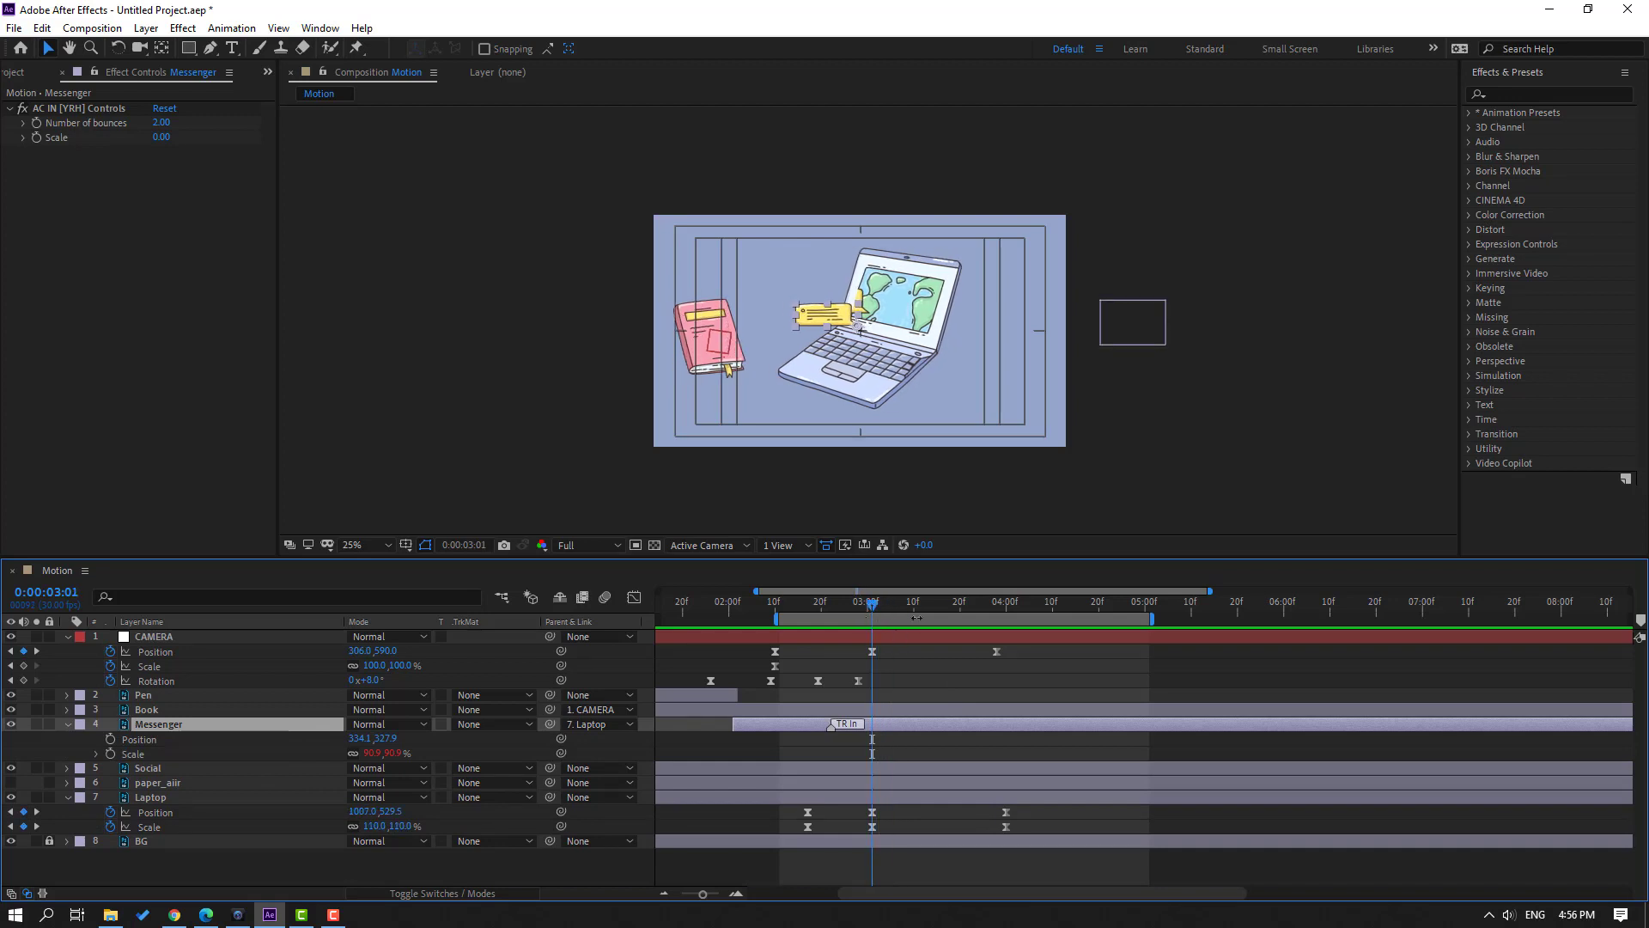
left_click(110, 739)
left_click(110, 754)
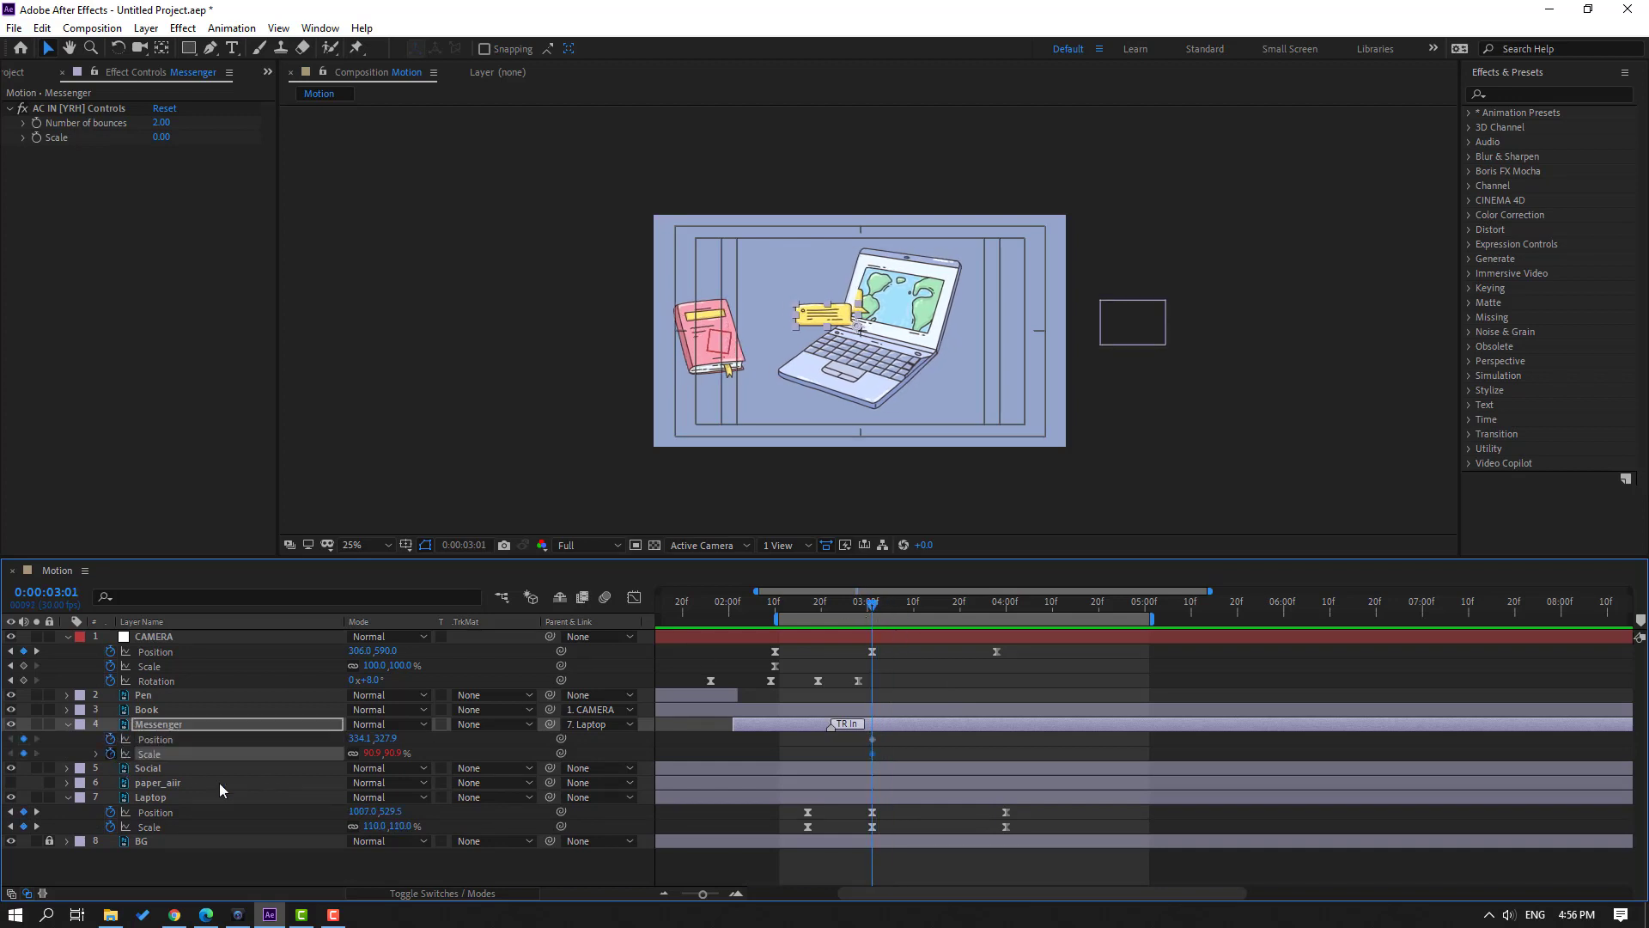
- Keyframe Messenger's Position at 2044.1, 327.9 over the Social window at 0:00:03:28, and raise it to 1157.4, 67.9 at 0:00:03:14 for an arc
left_click_drag(887, 611, 996, 611)
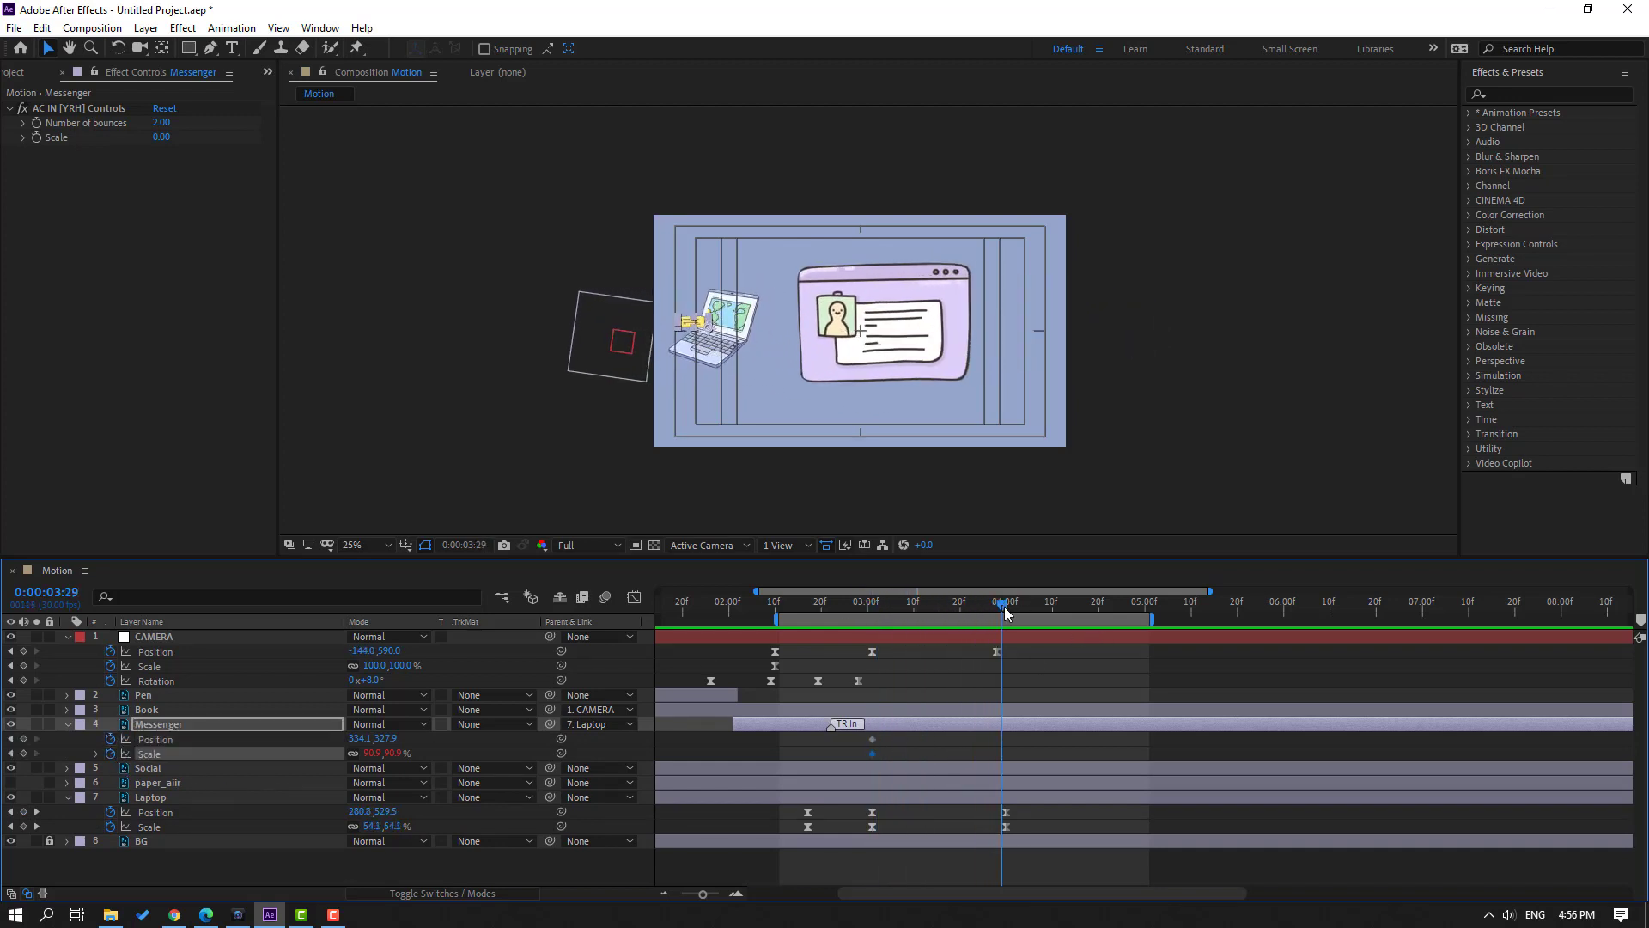
left_click(422, 746)
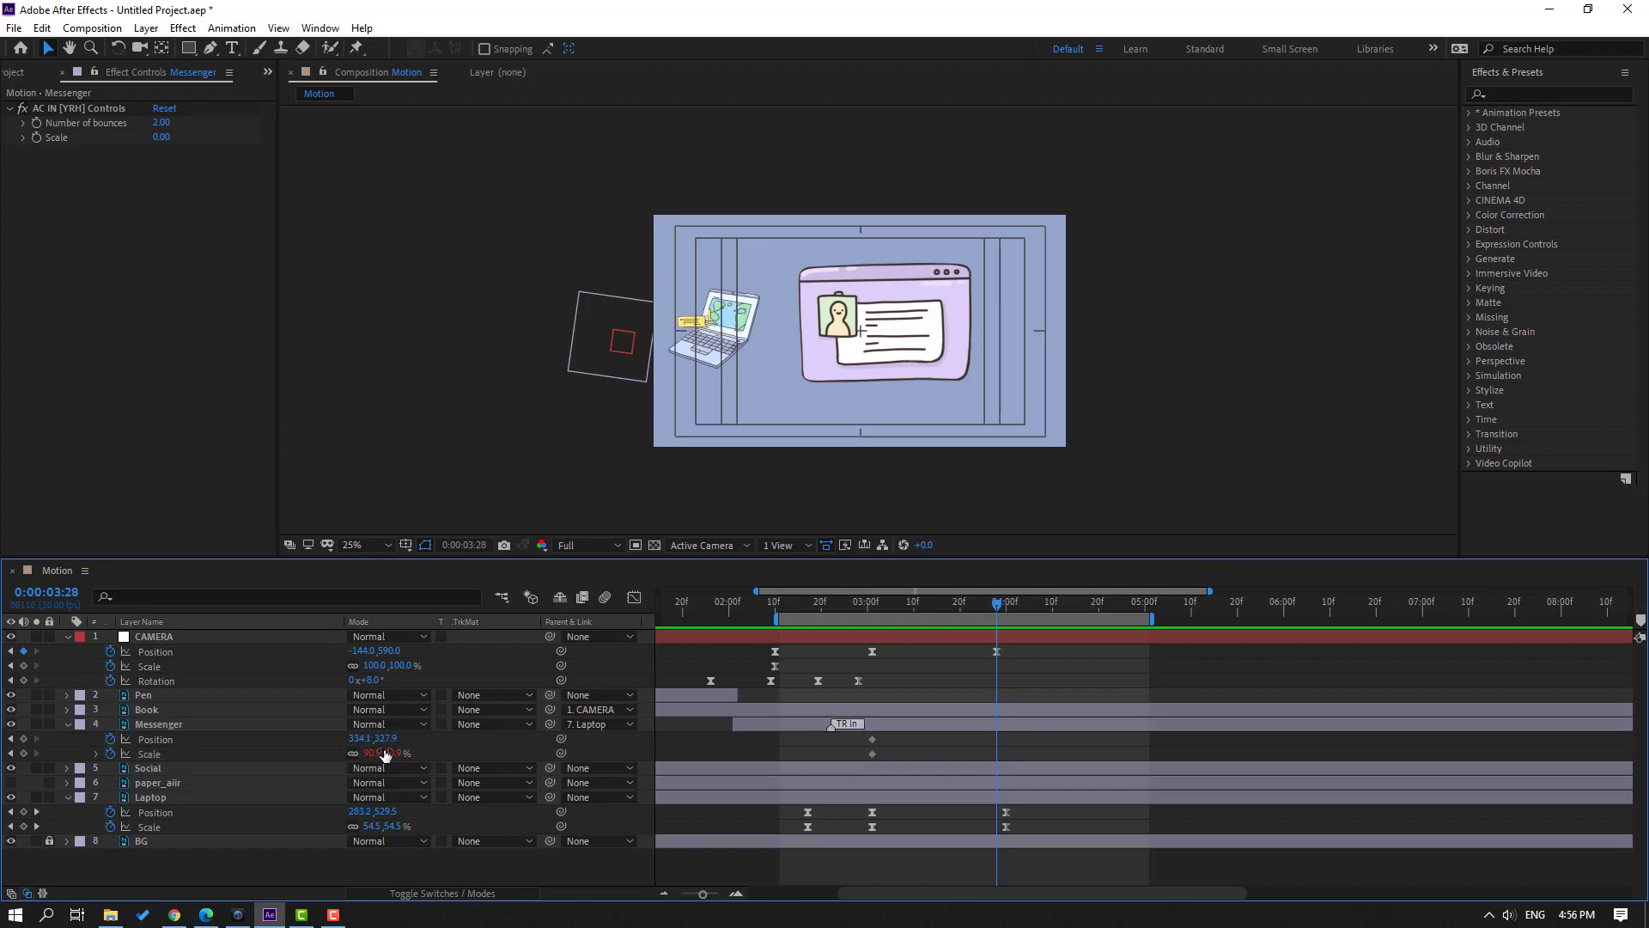
left_click_drag(352, 737, 1420, 701)
left_click(1382, 724)
left_click_drag(955, 611, 936, 612)
left_click_drag(393, 746, 151, 754)
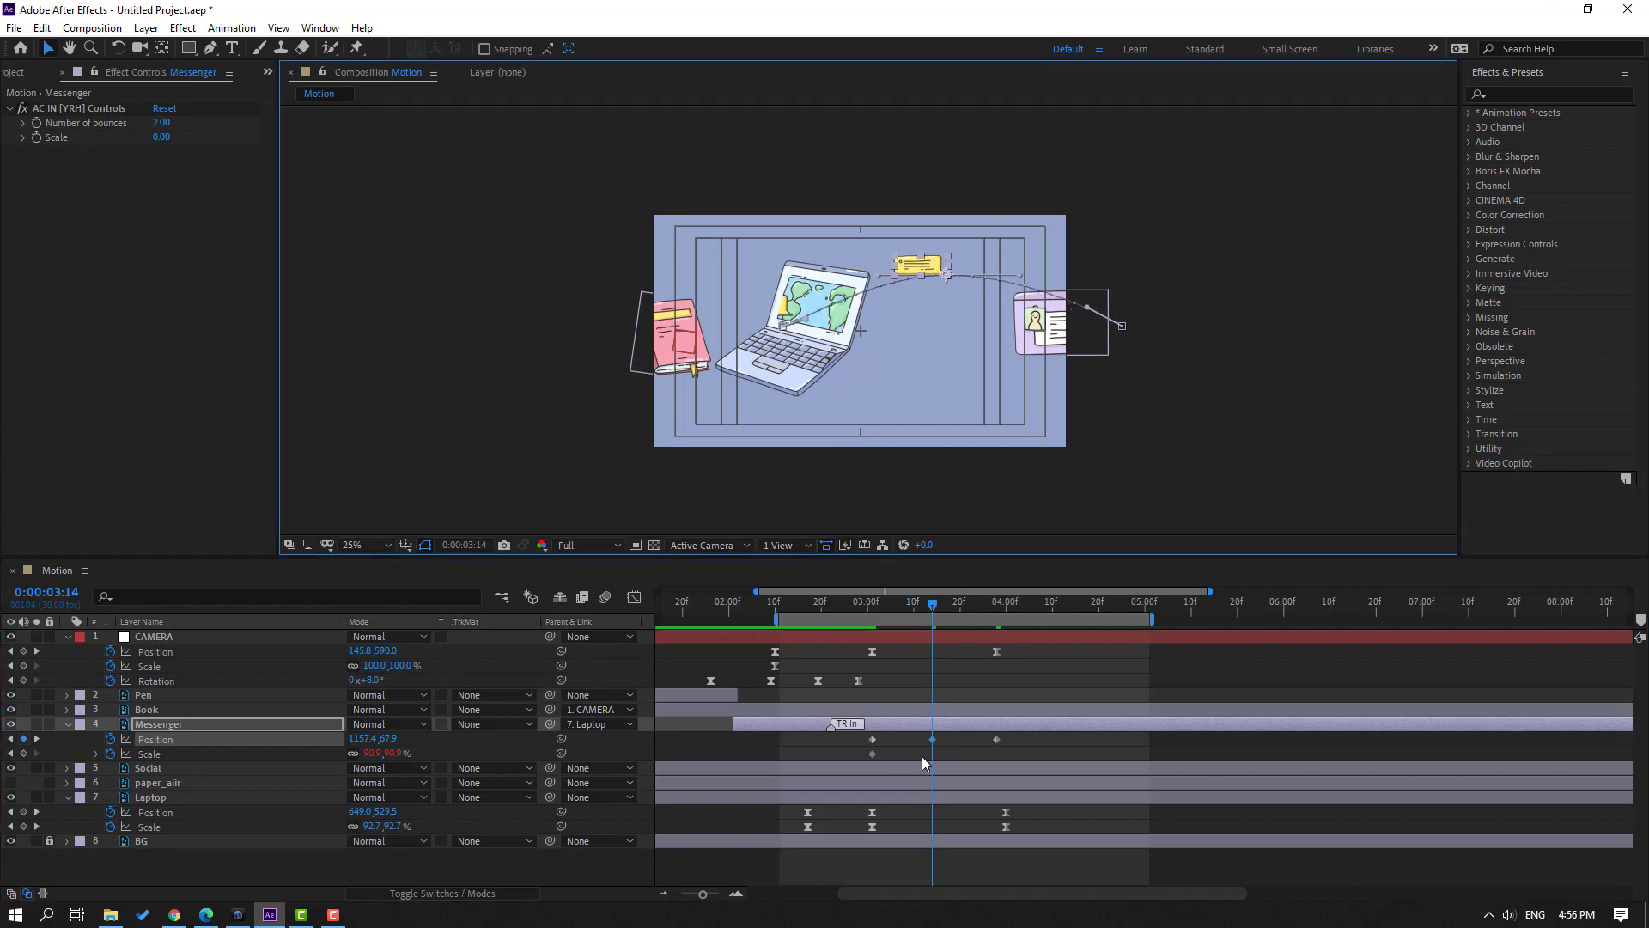
- Apply Easy Ease to Messenger's three Position keyframes
left_click_drag(1003, 750, 859, 733)
right_click(871, 739)
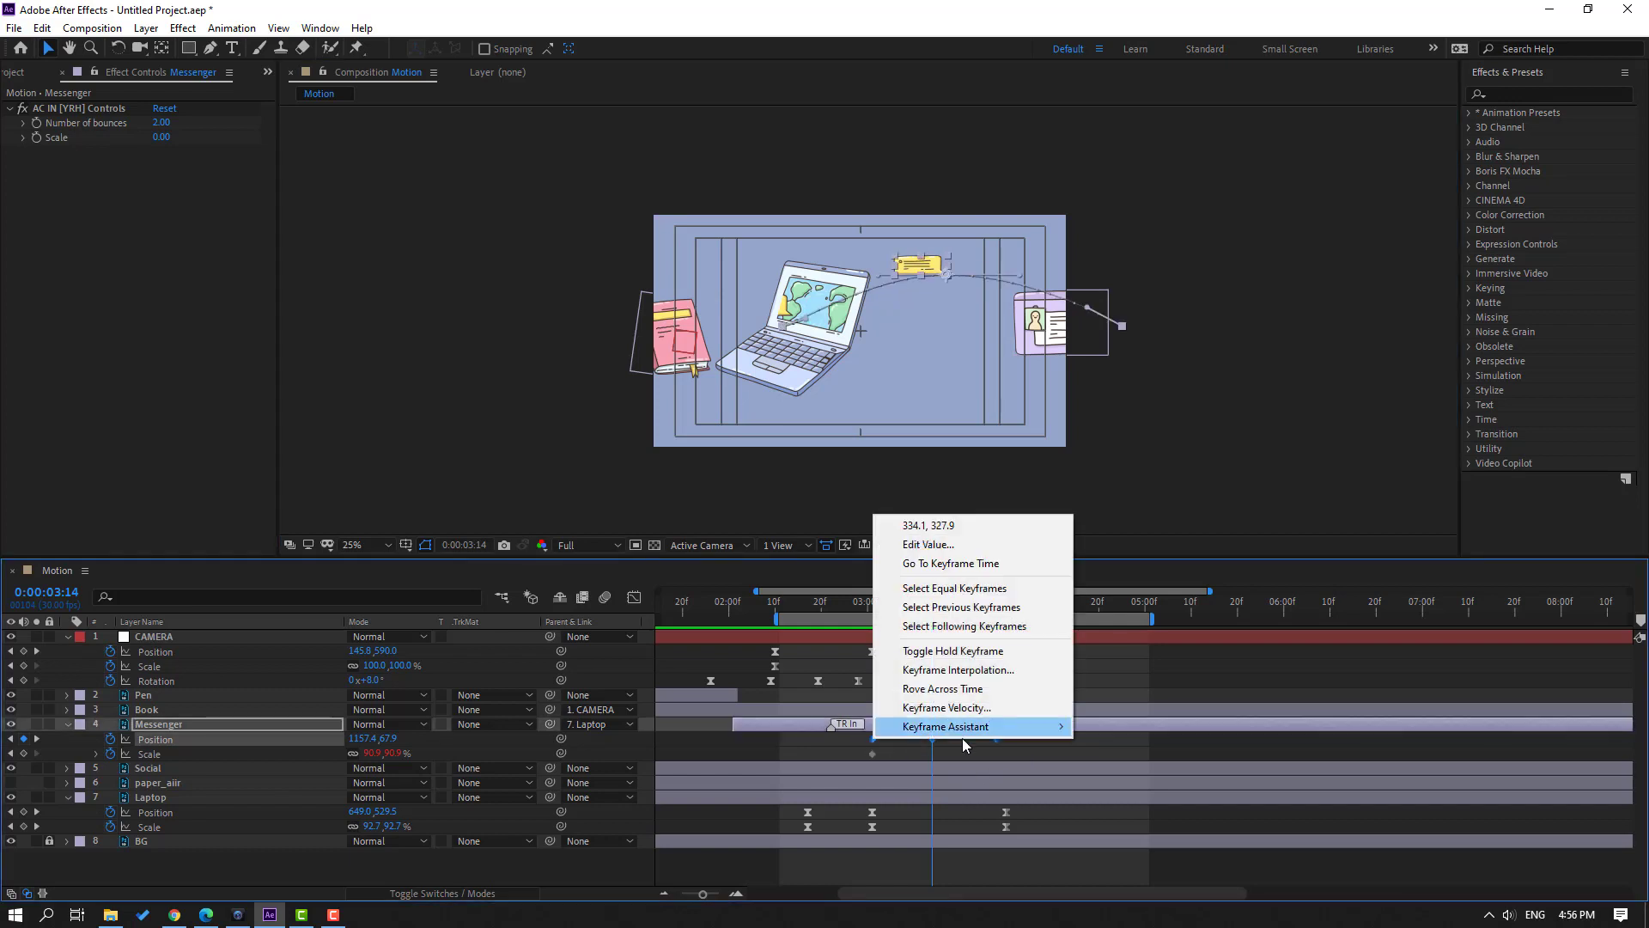
mouse_move(1062, 728)
left_click(1092, 784)
- Shrink Messenger with a Scale keyframe at 0:00:03:28 and preview its flight into the Social window
left_click_drag(835, 603, 997, 651)
left_click(455, 755)
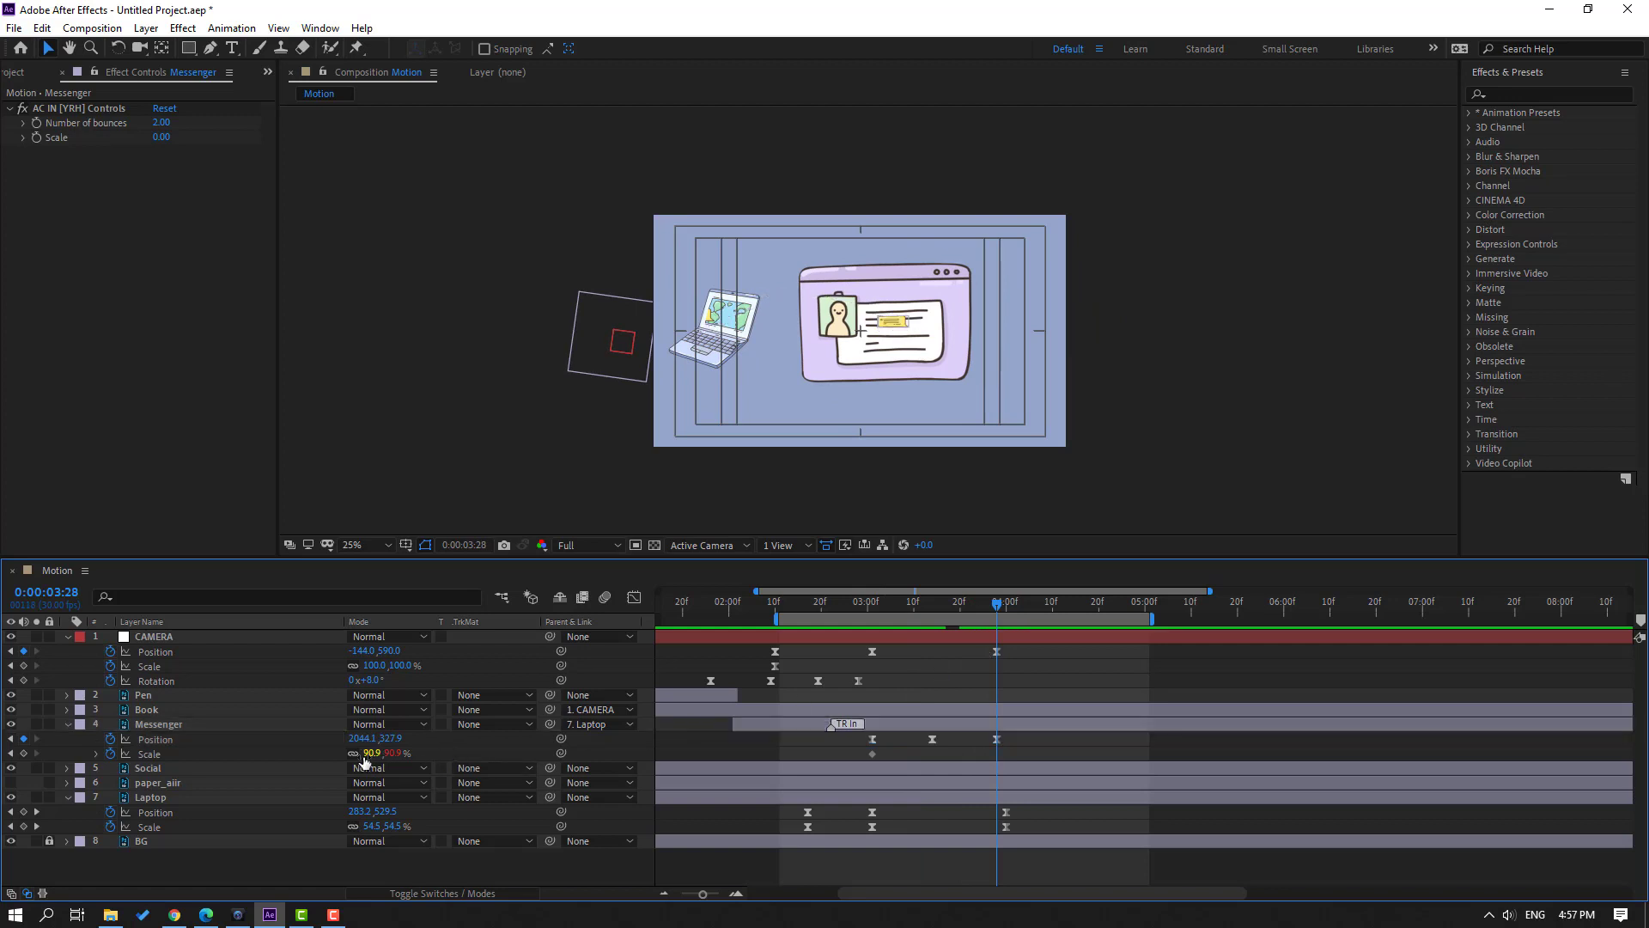
left_click_drag(372, 760, 355, 754)
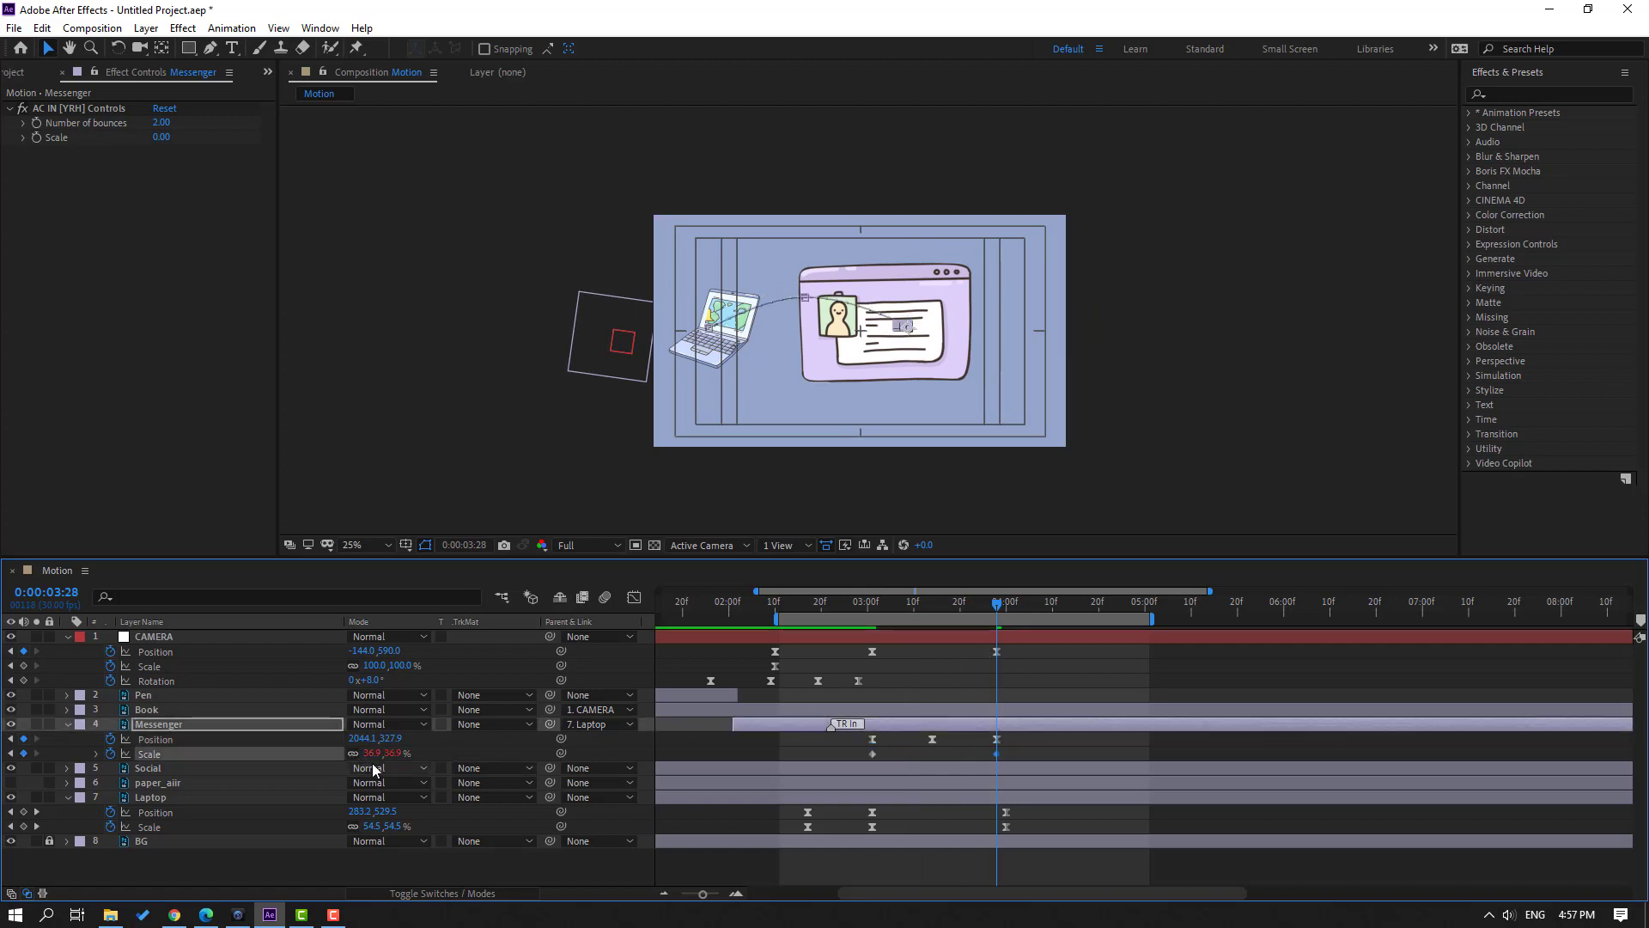
left_click_drag(857, 606, 964, 606)
key("F2")
key("space")
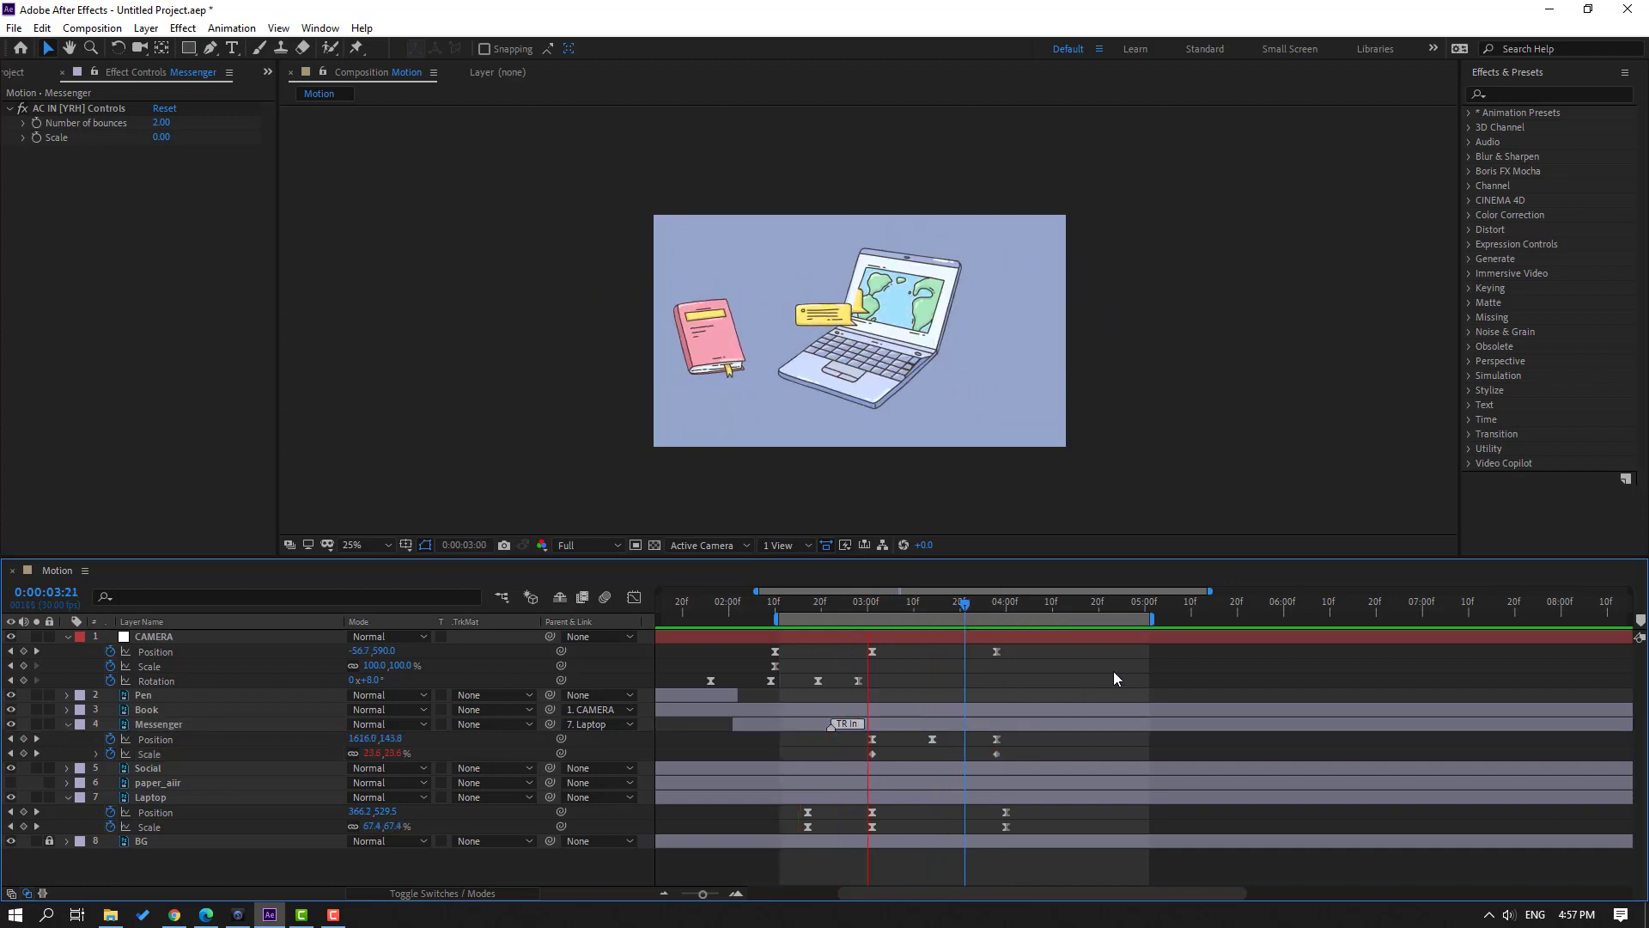
key("space")
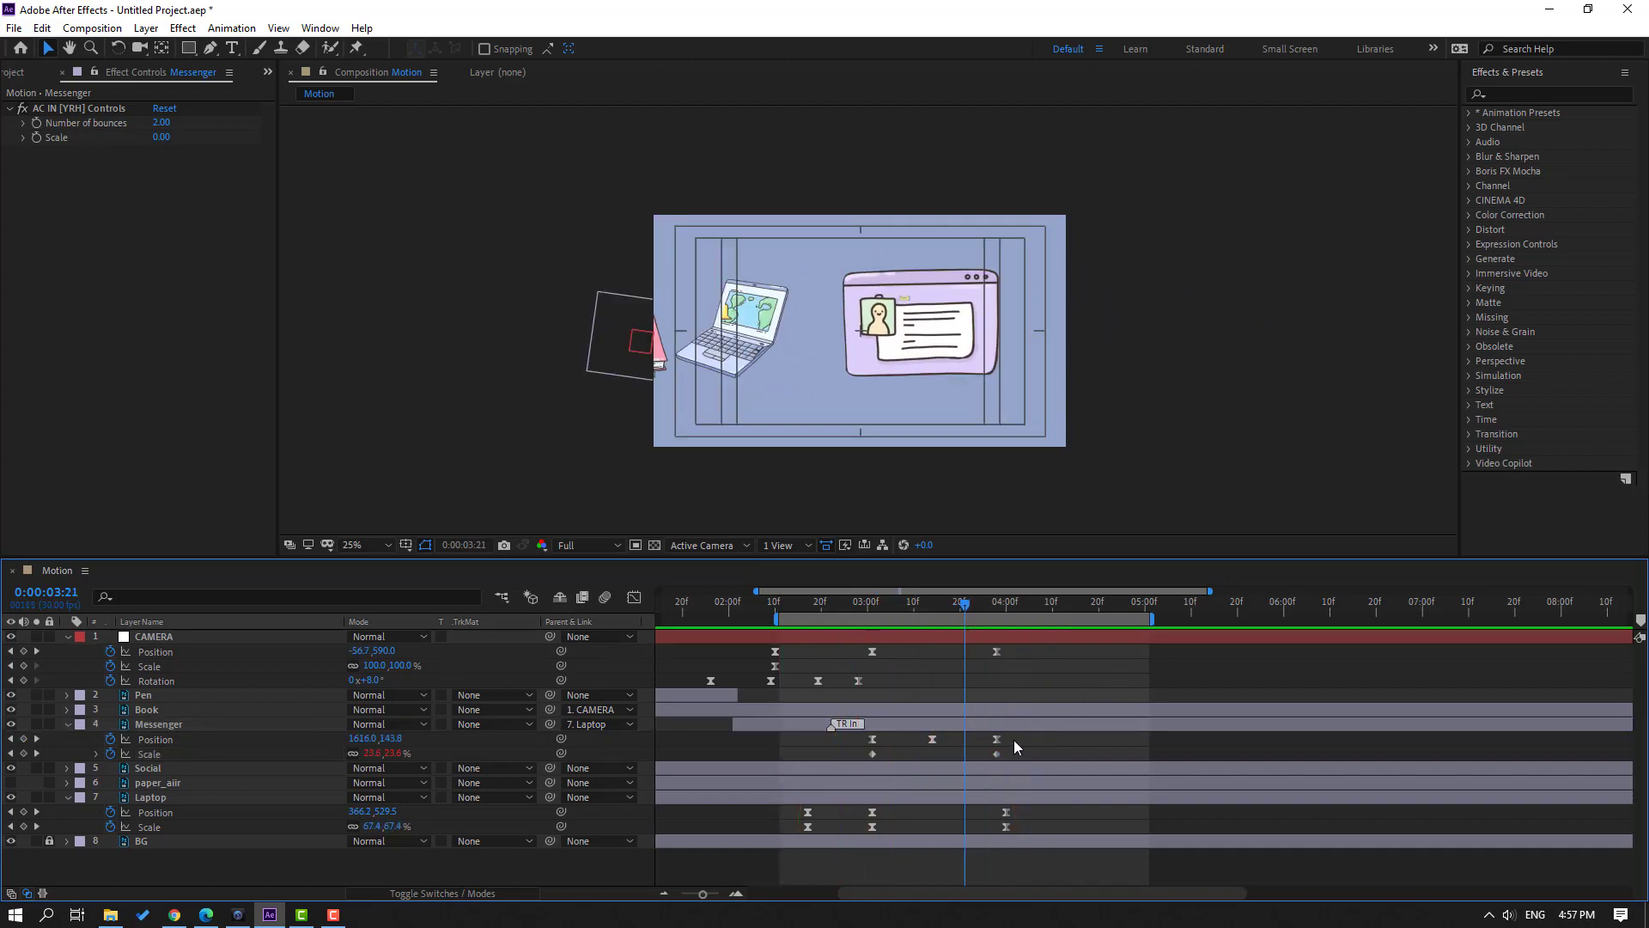
- Open the speed graph for Messenger's Position keyframes
left_click_drag(1016, 732, 863, 740)
left_click(636, 599)
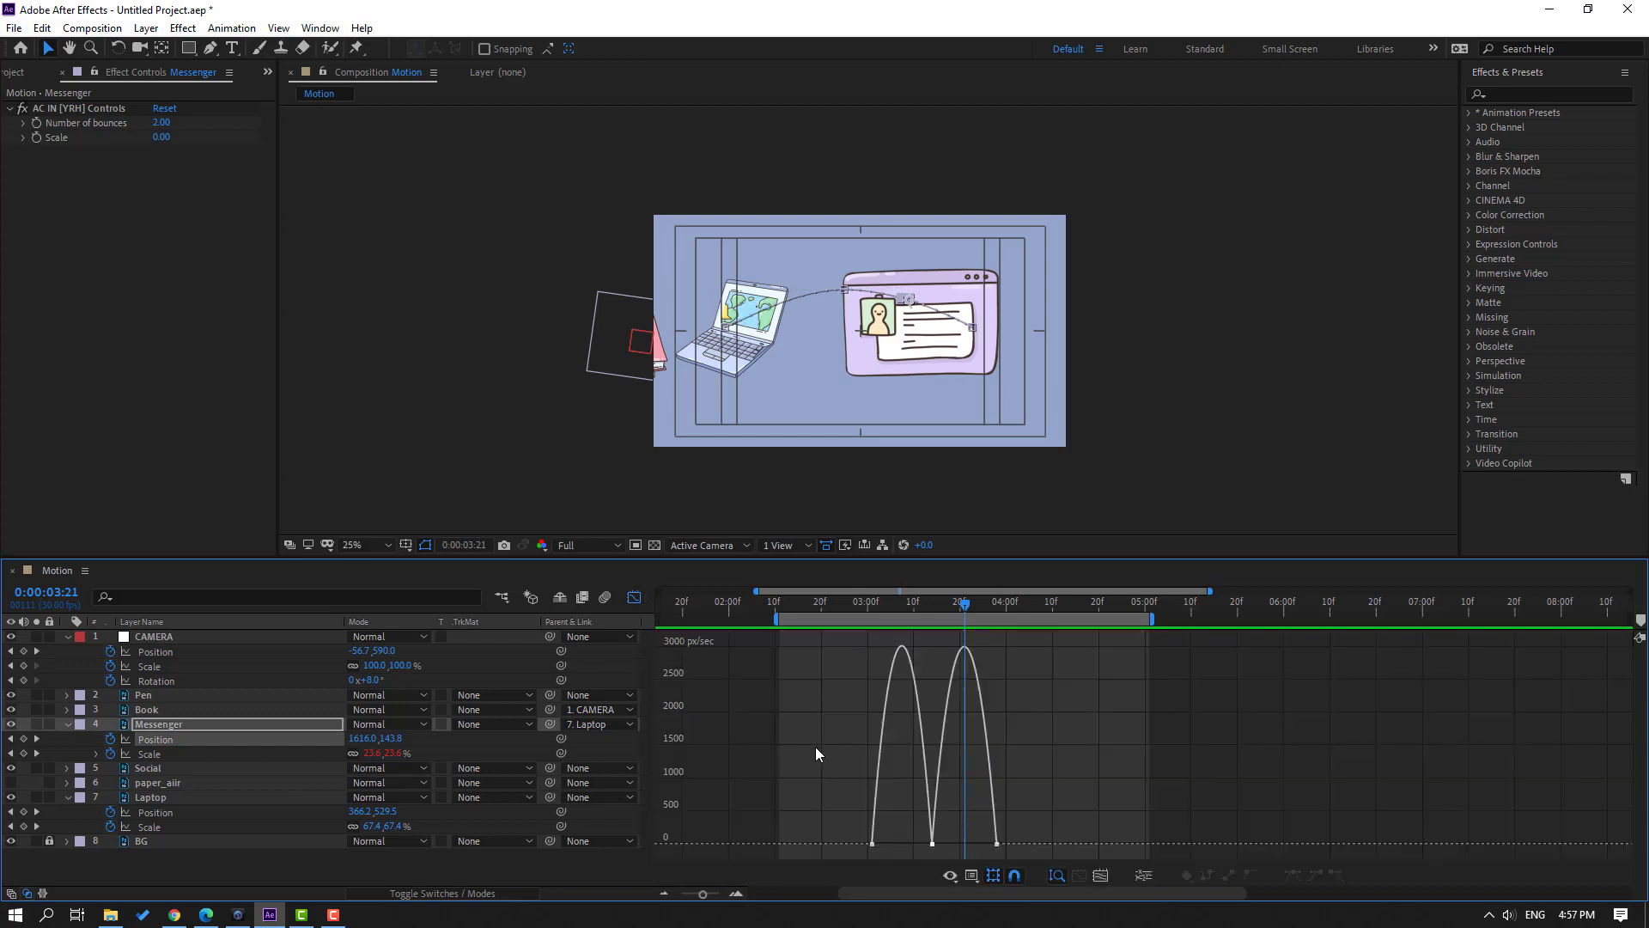
- Try a longer incoming ease on Messenger's middle Position keyframe, preview the motion and undo the change
left_click_drag(921, 846, 908, 845)
key("space")
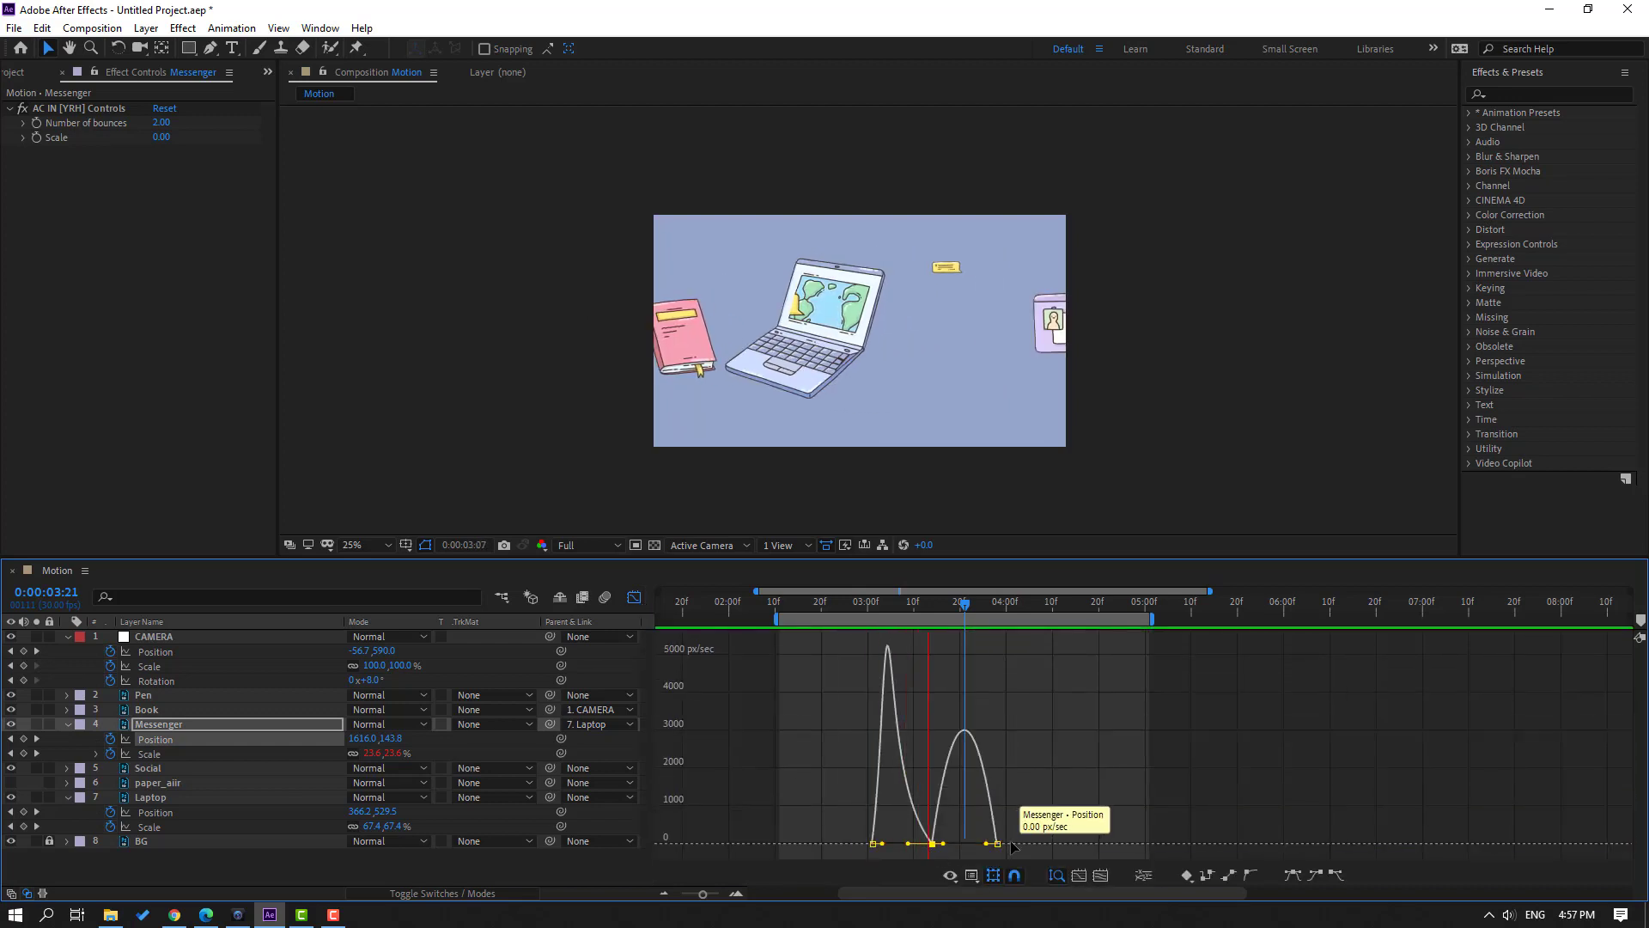
key("space")
key("ctrl+z")
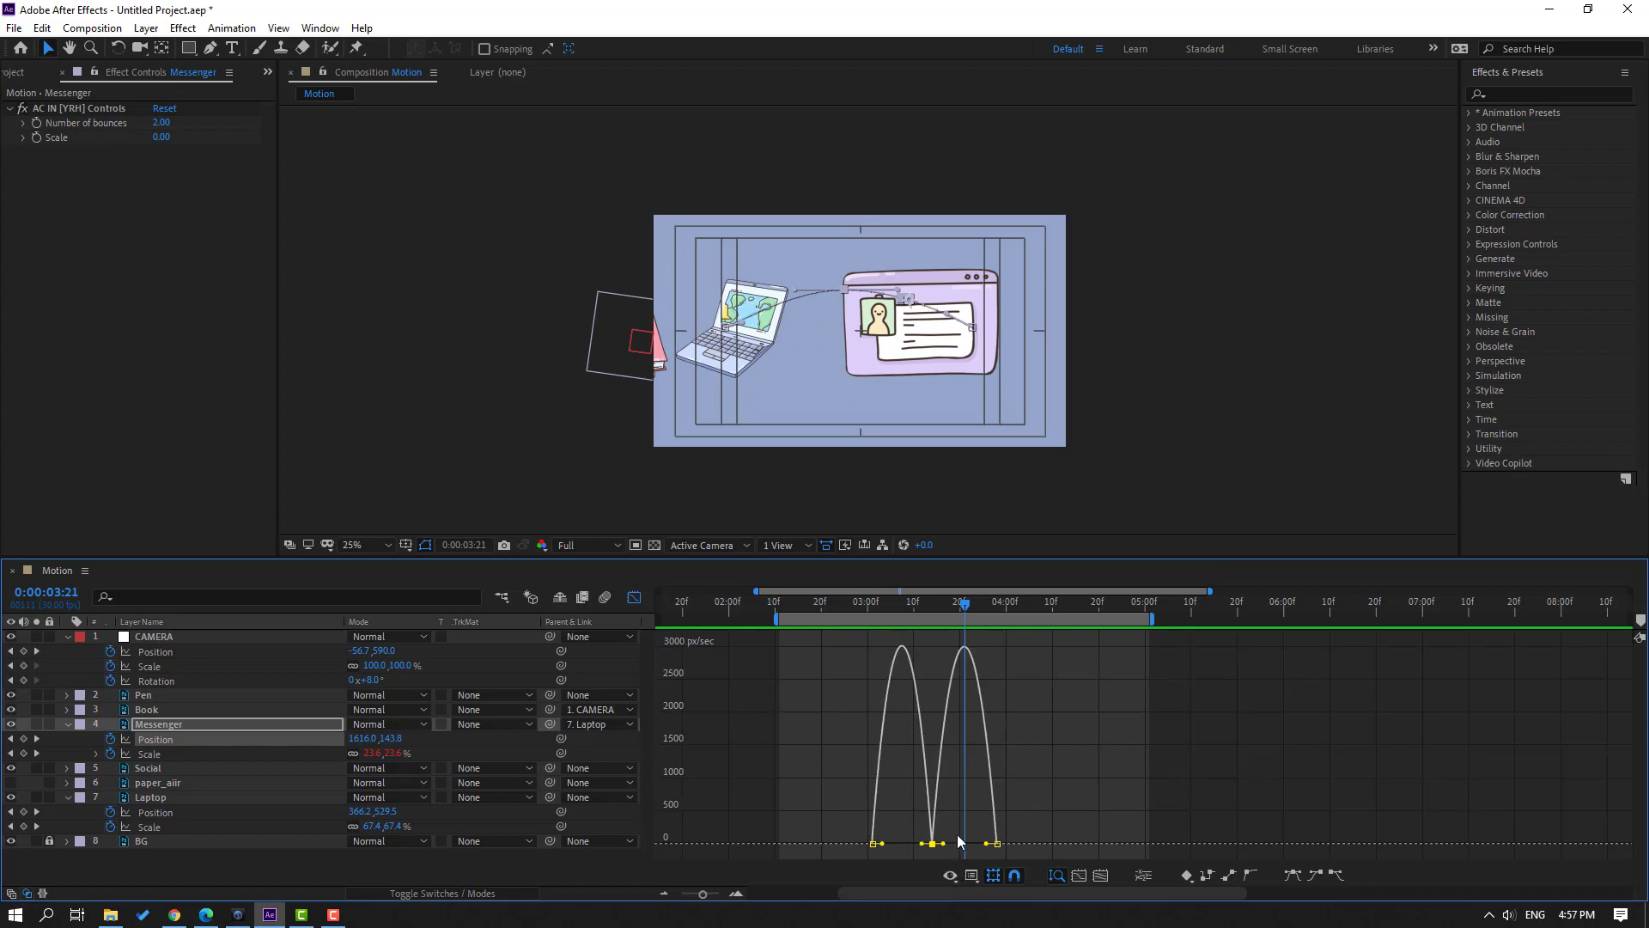
- Lengthen the outgoing ease of Messenger's first Position keyframe, preview the flight and return to the layer keyframes
left_click_drag(884, 847, 900, 845)
key("space")
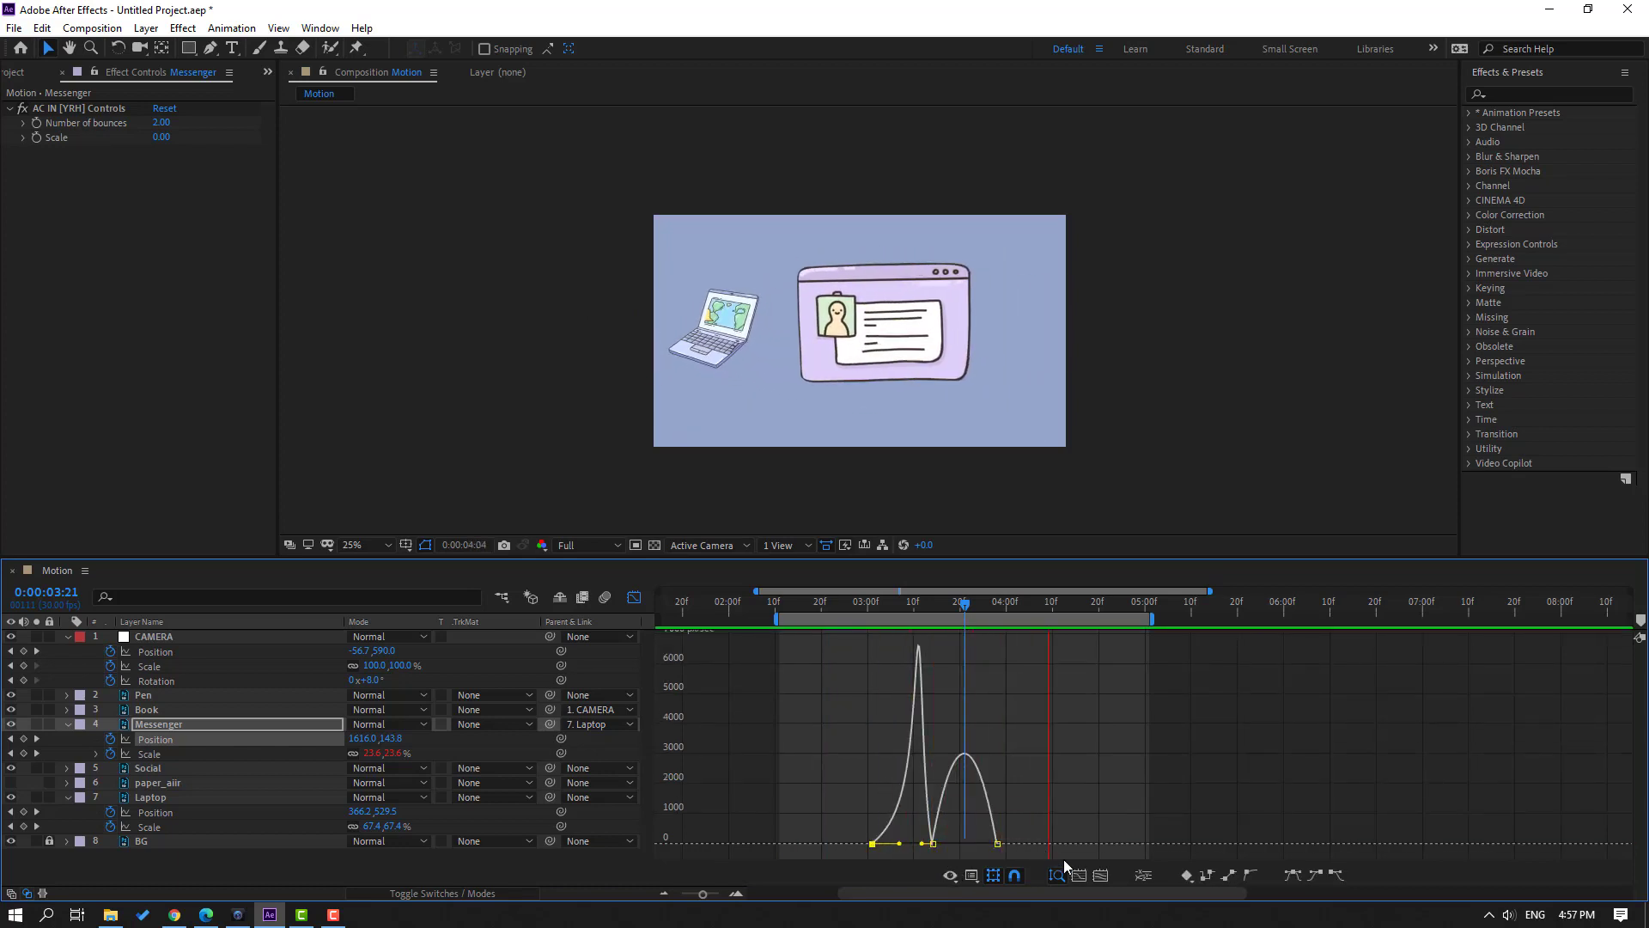
key("period")
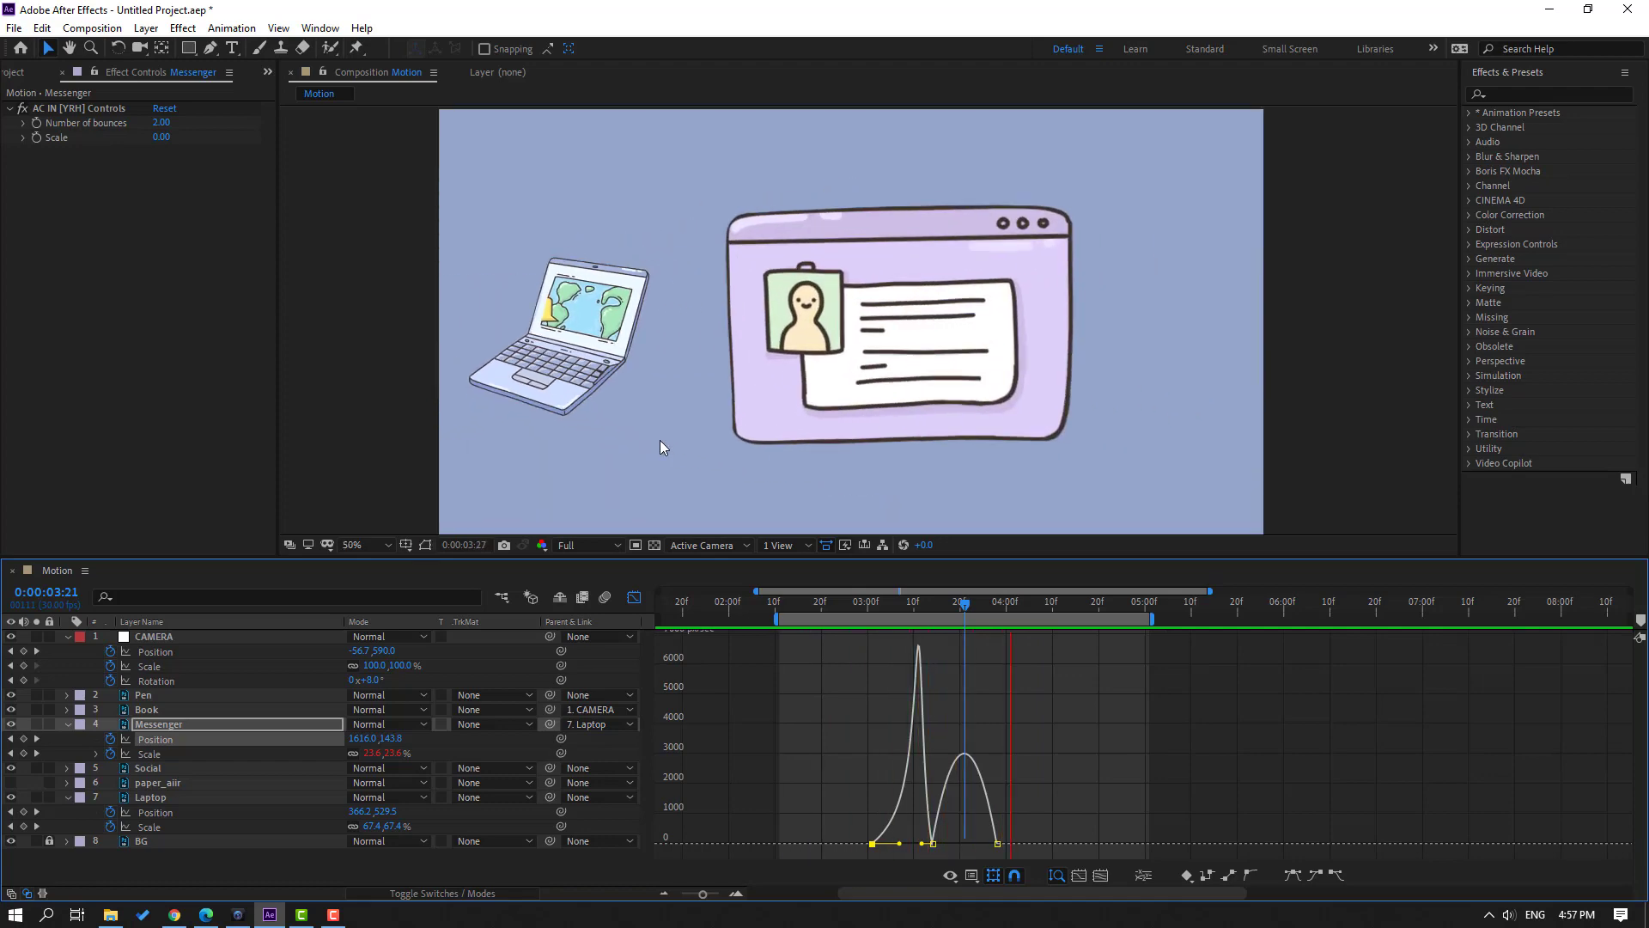
left_click_drag(909, 606, 936, 612)
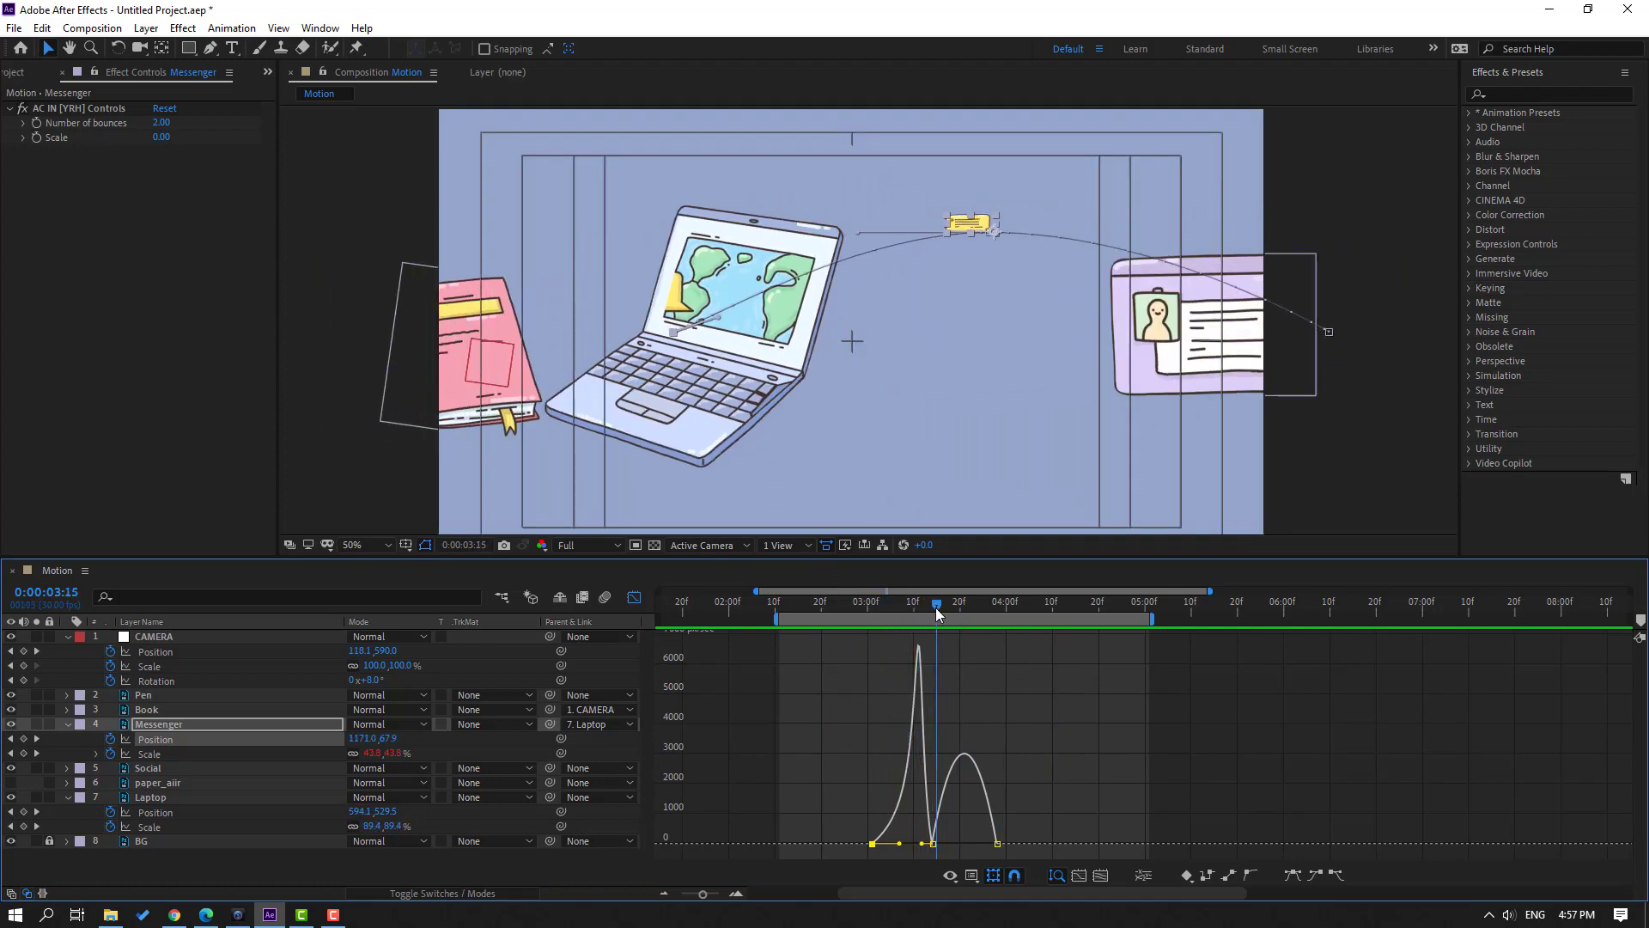
left_click(635, 597)
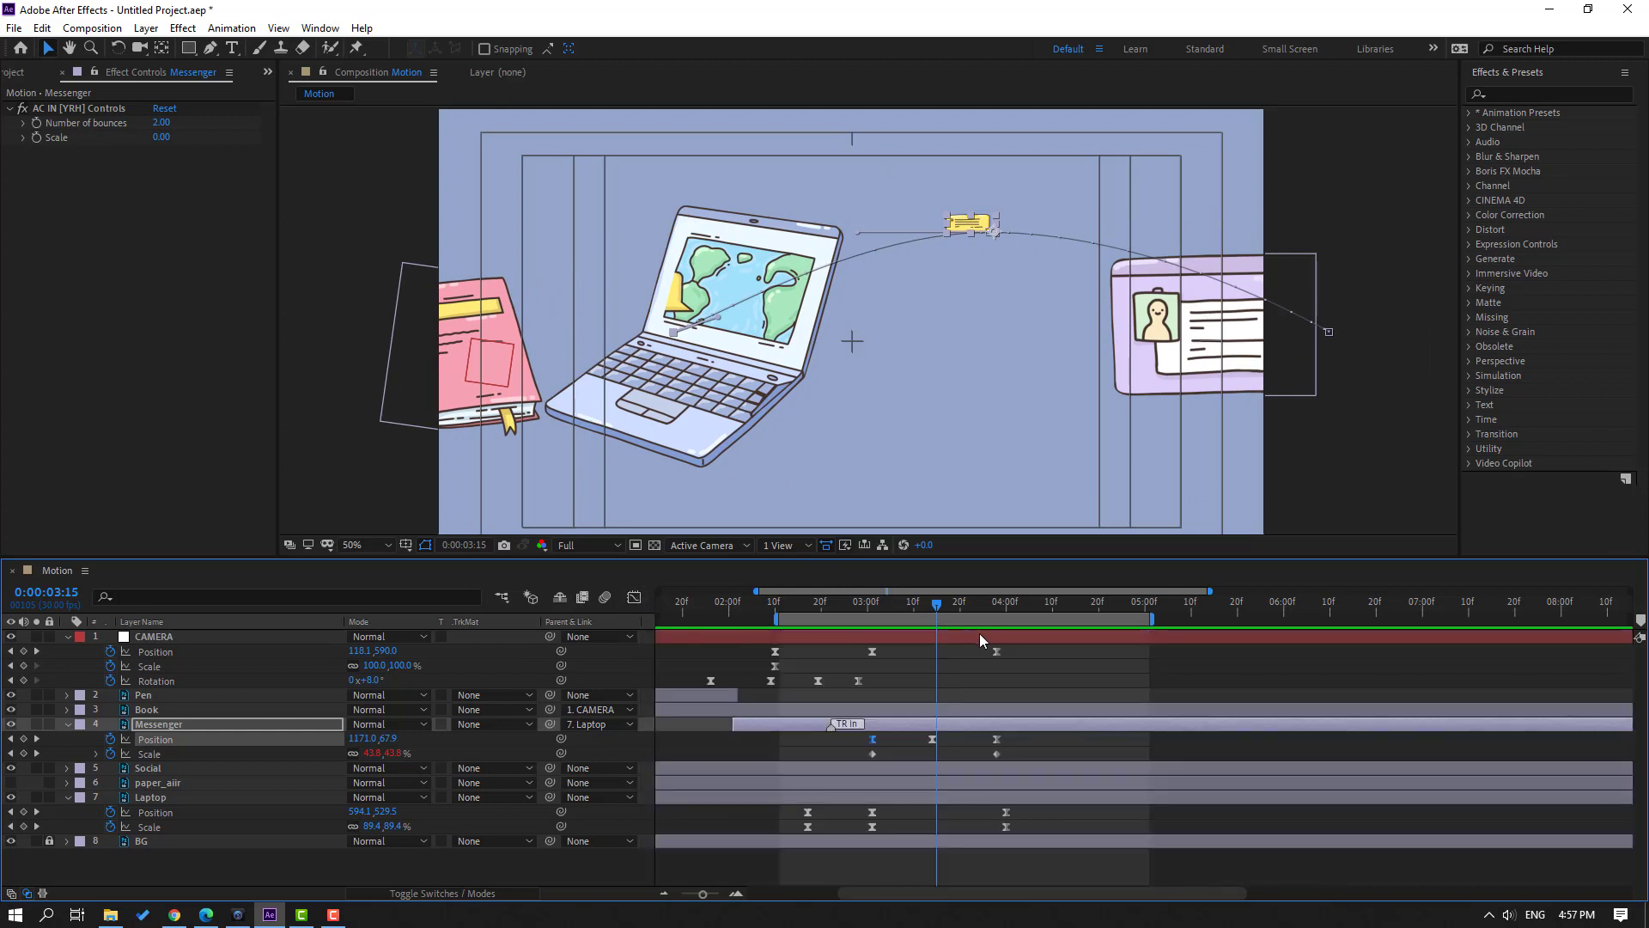
- At 0:00:03:13, make paper_aiir visible, stack it above Messenger and place the paper plane over the yellow bubble
left_click_drag(873, 613, 930, 620)
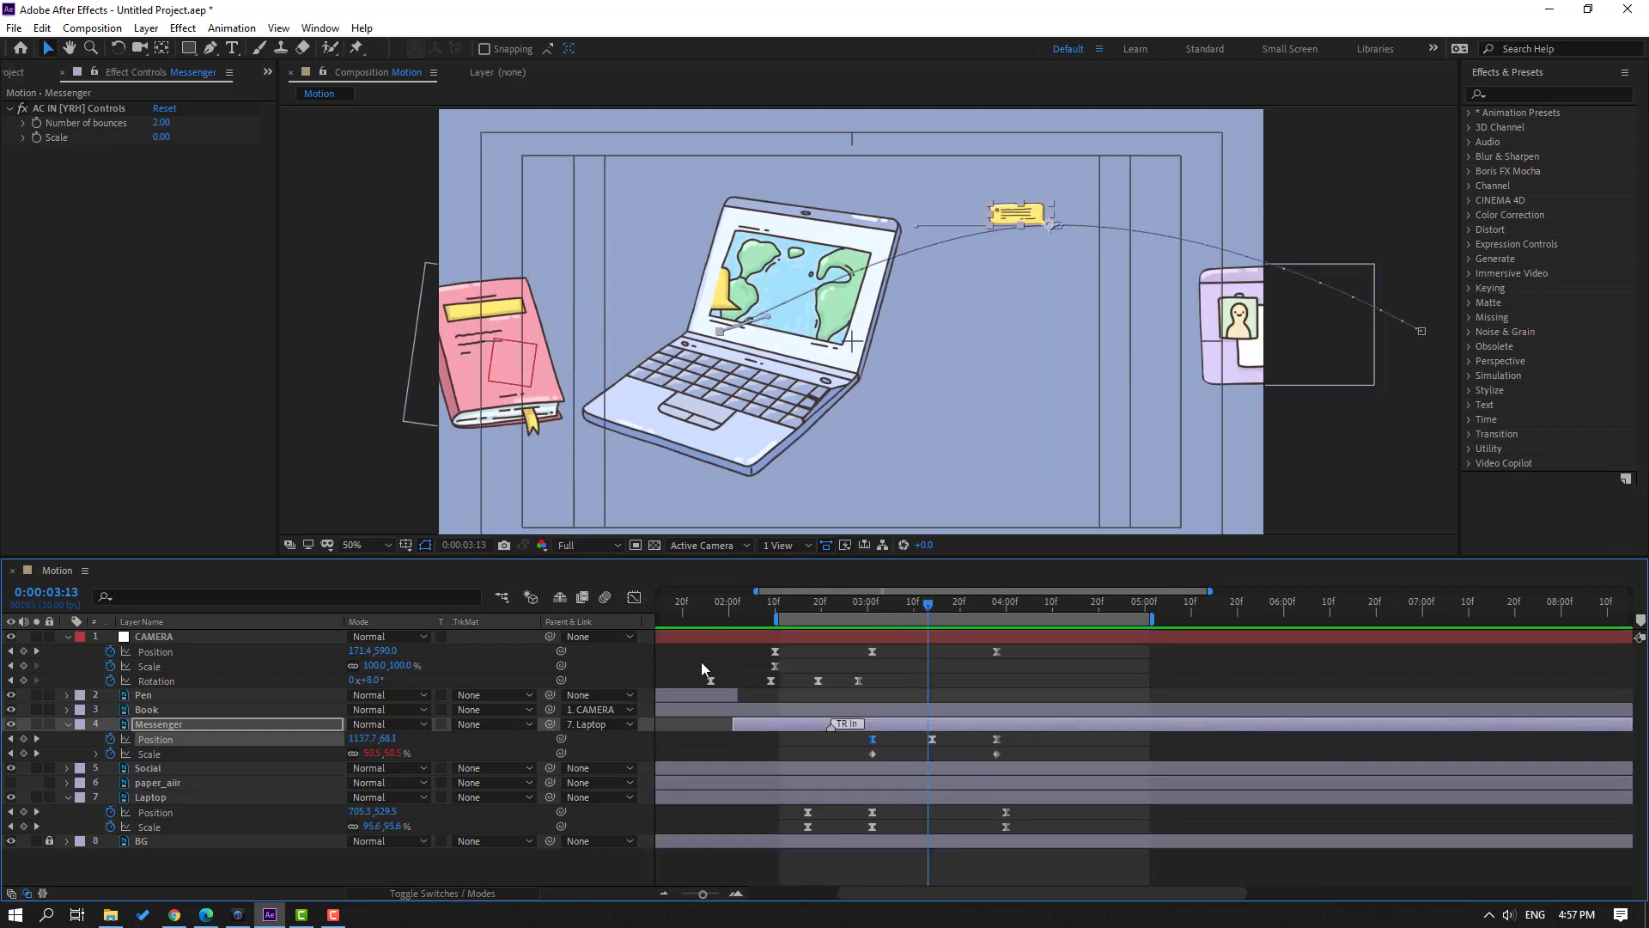
left_click(159, 789)
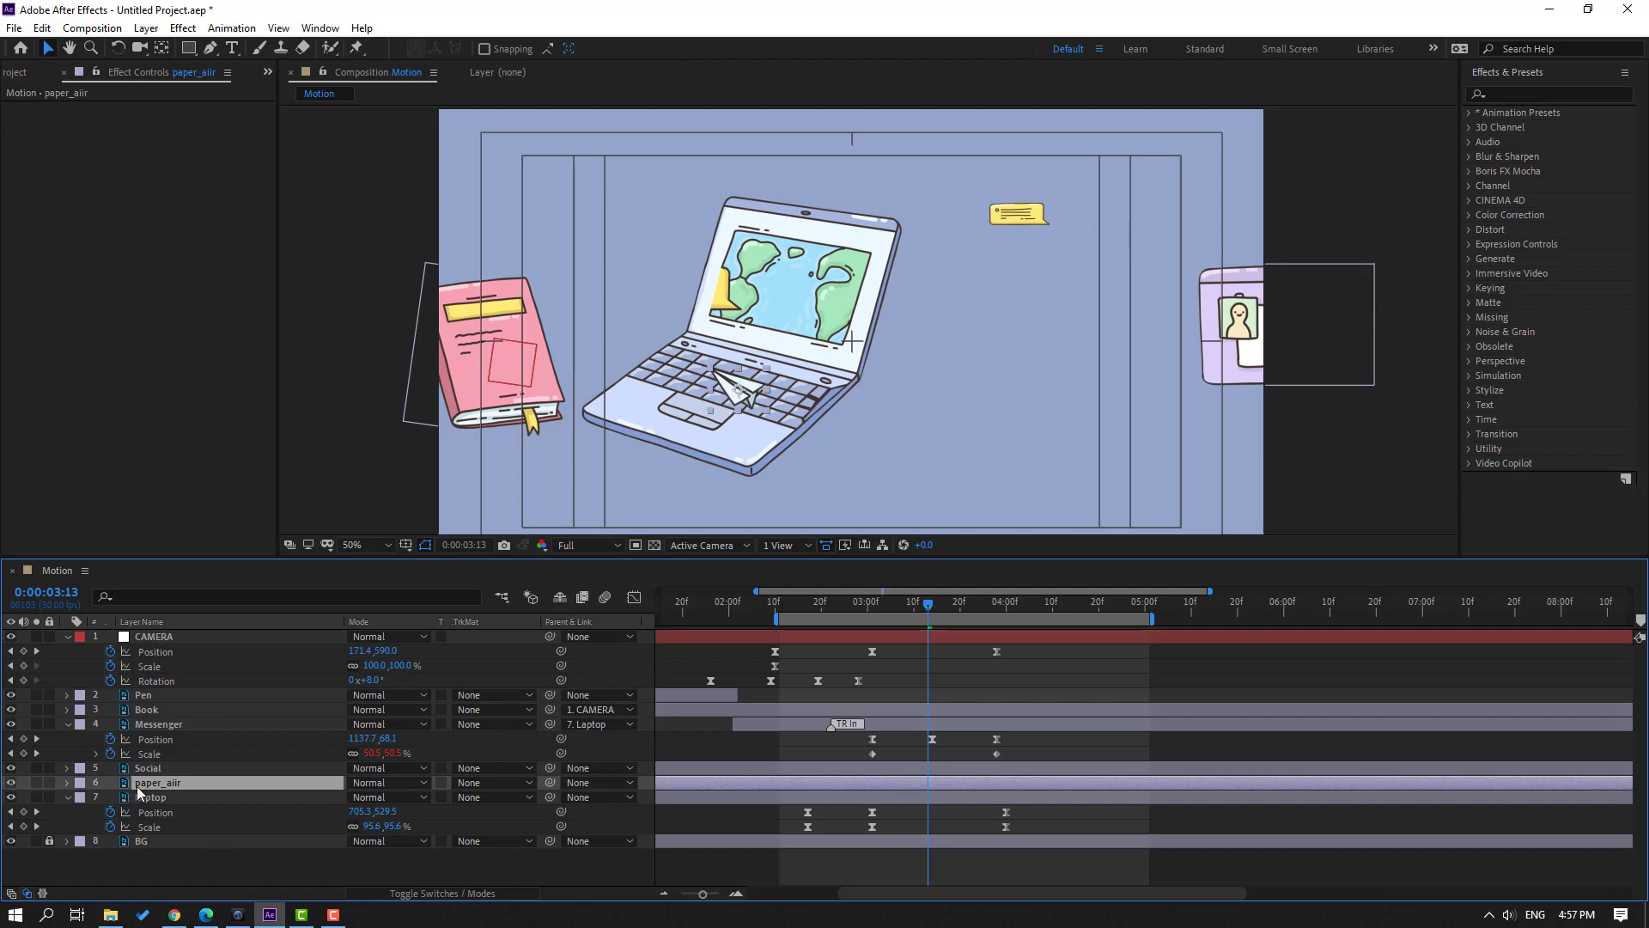
left_click_drag(144, 788, 175, 736)
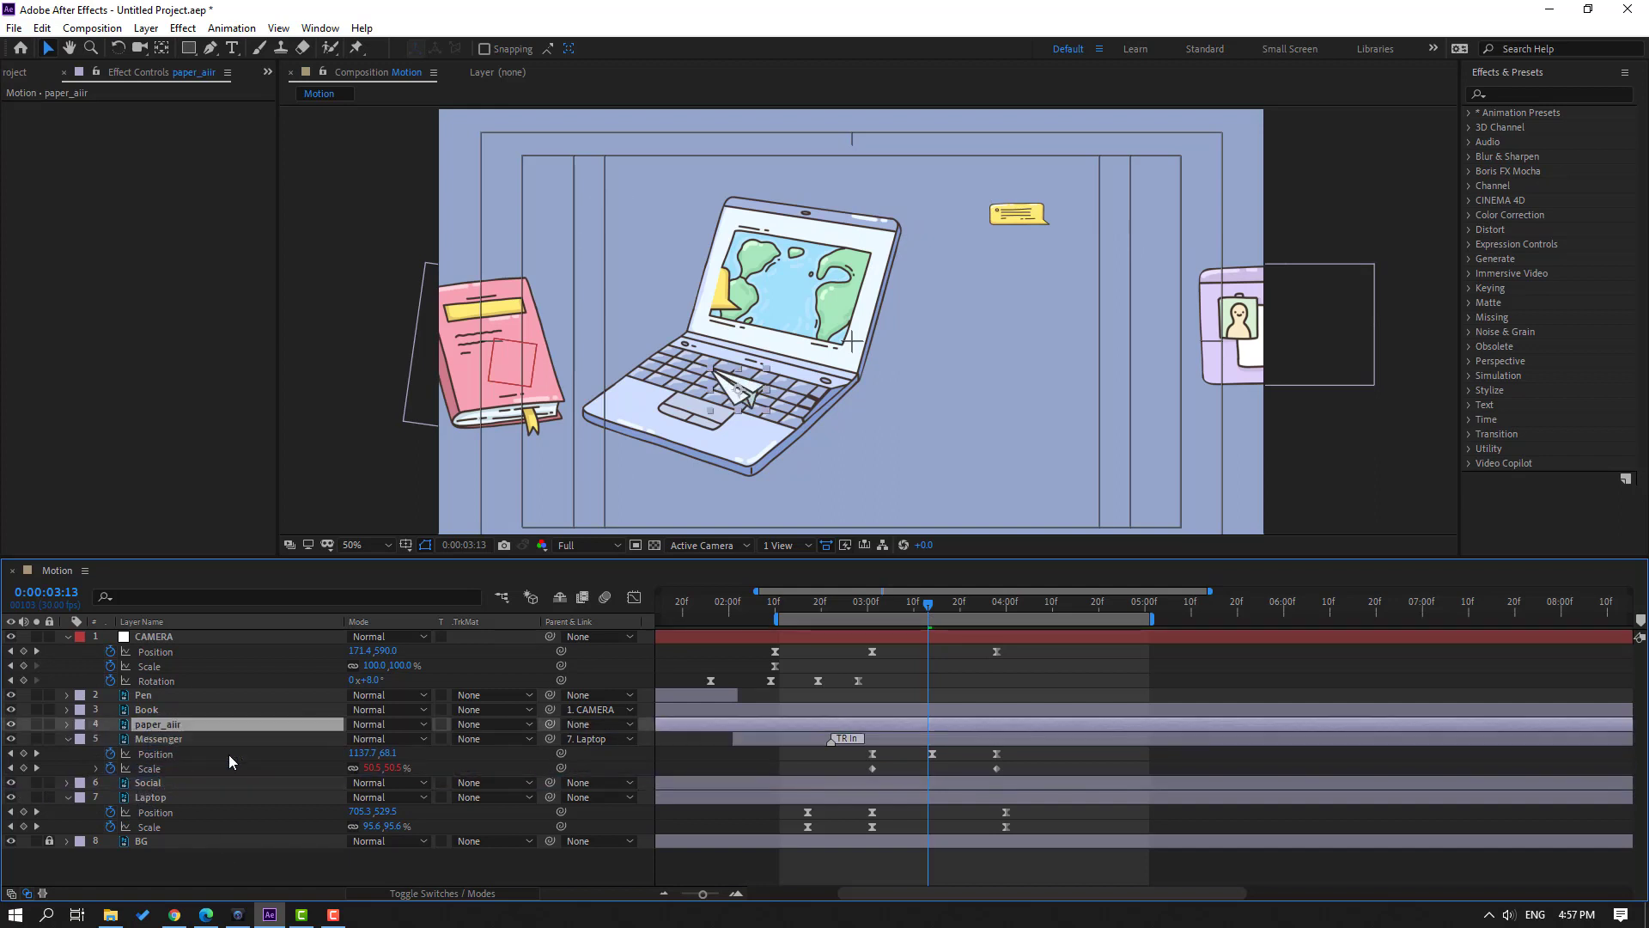
left_click_drag(726, 407, 787, 384)
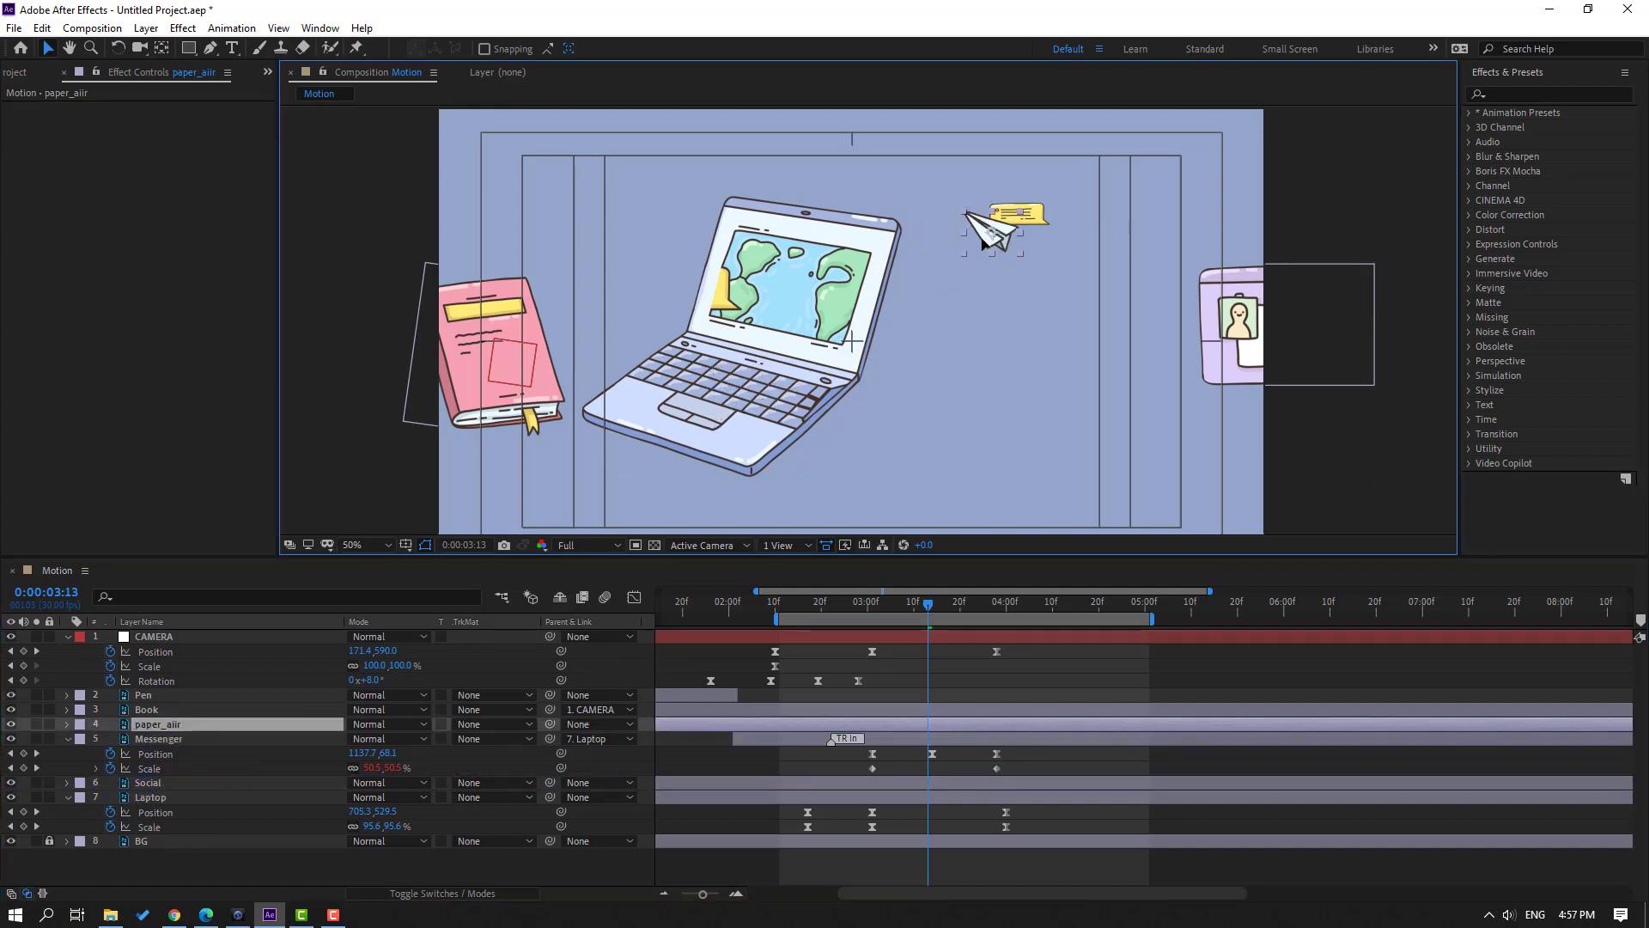
left_click_drag(981, 243, 994, 230)
key("Return")
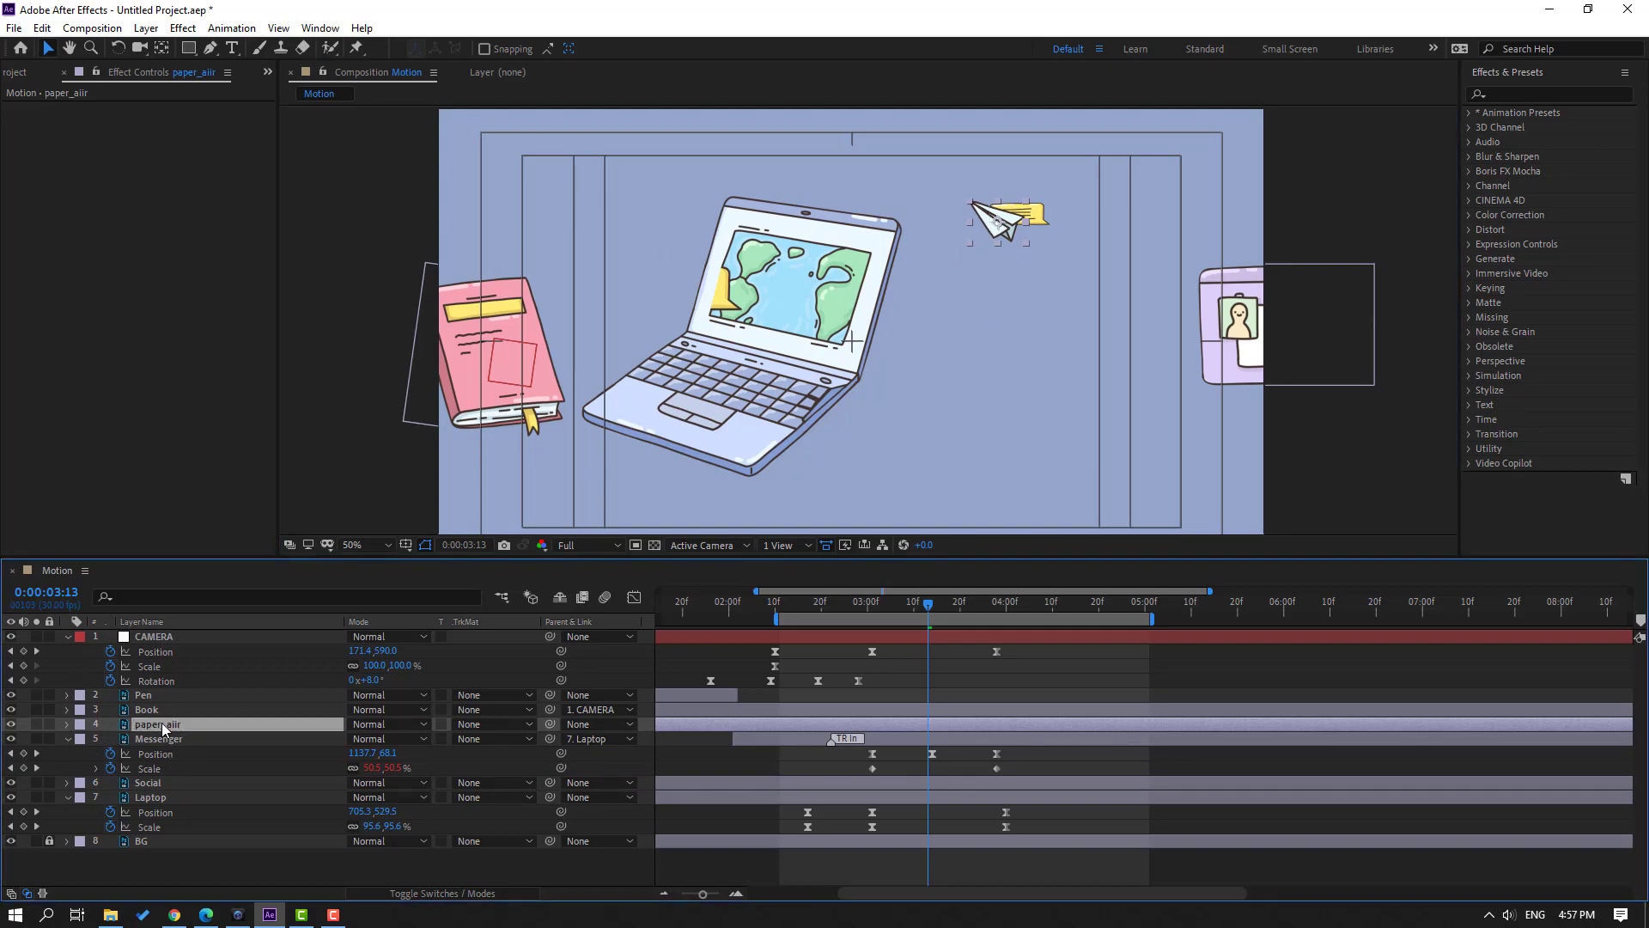
- Flip the paper_aiir layer horizontally so the plane points toward the Social window
right_click(165, 729)
mouse_move(311, 333)
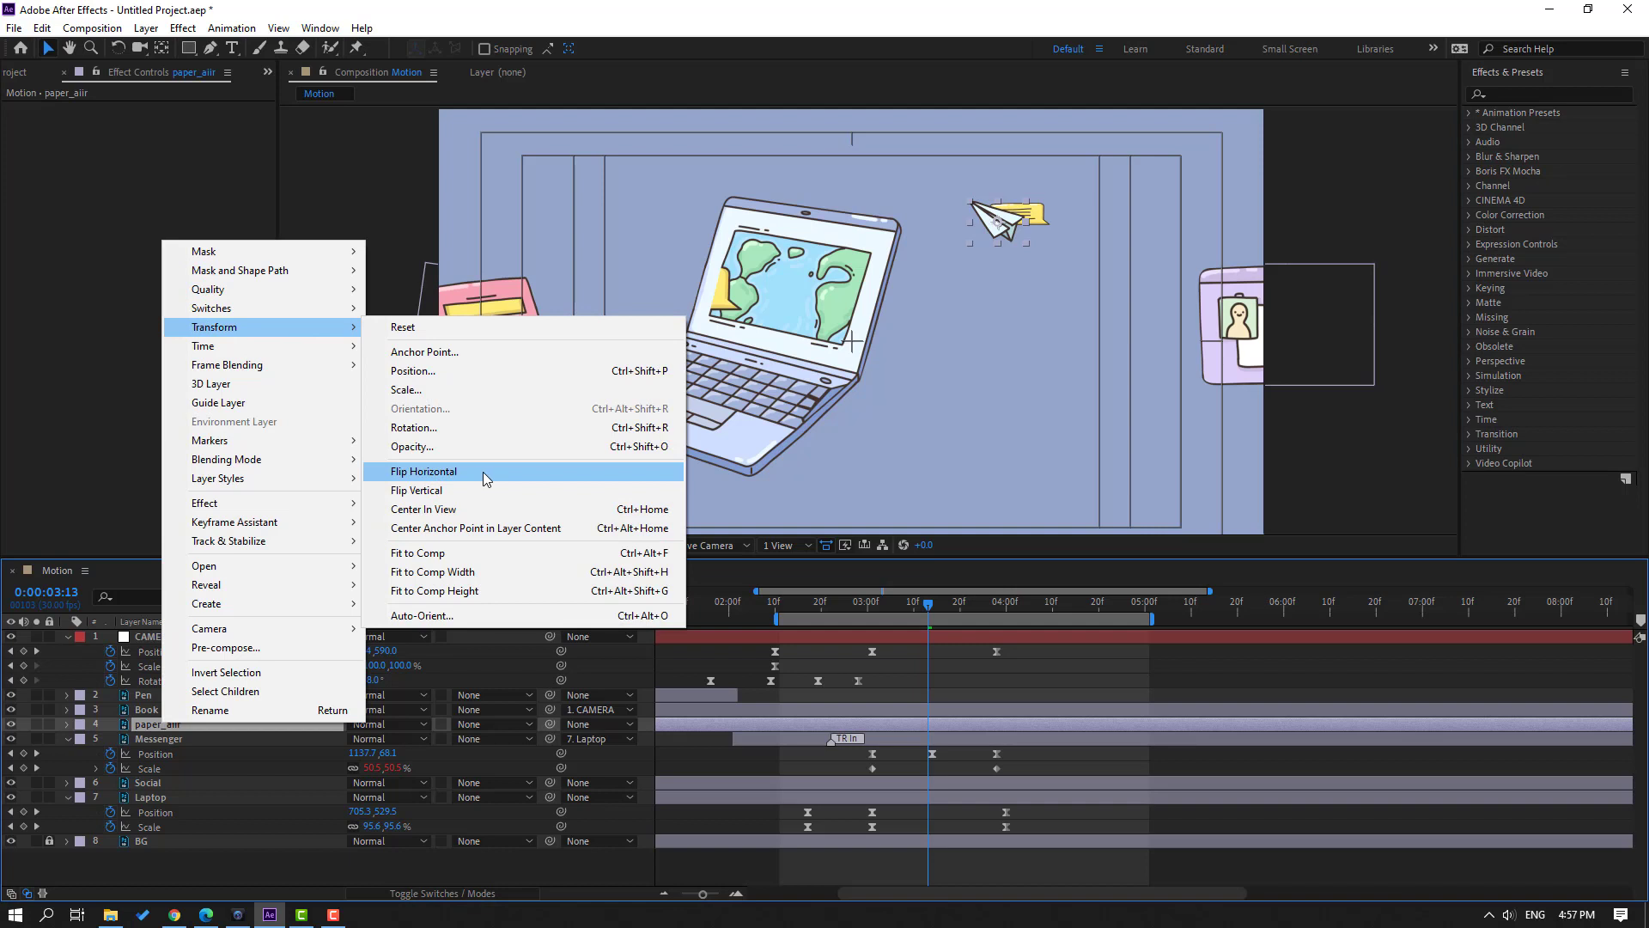
left_click(486, 475)
- Rotate paper_aiir to 19° and scale it to -123%, 123% so that it covers the bubble
scroll(977, 230, "up", 2)
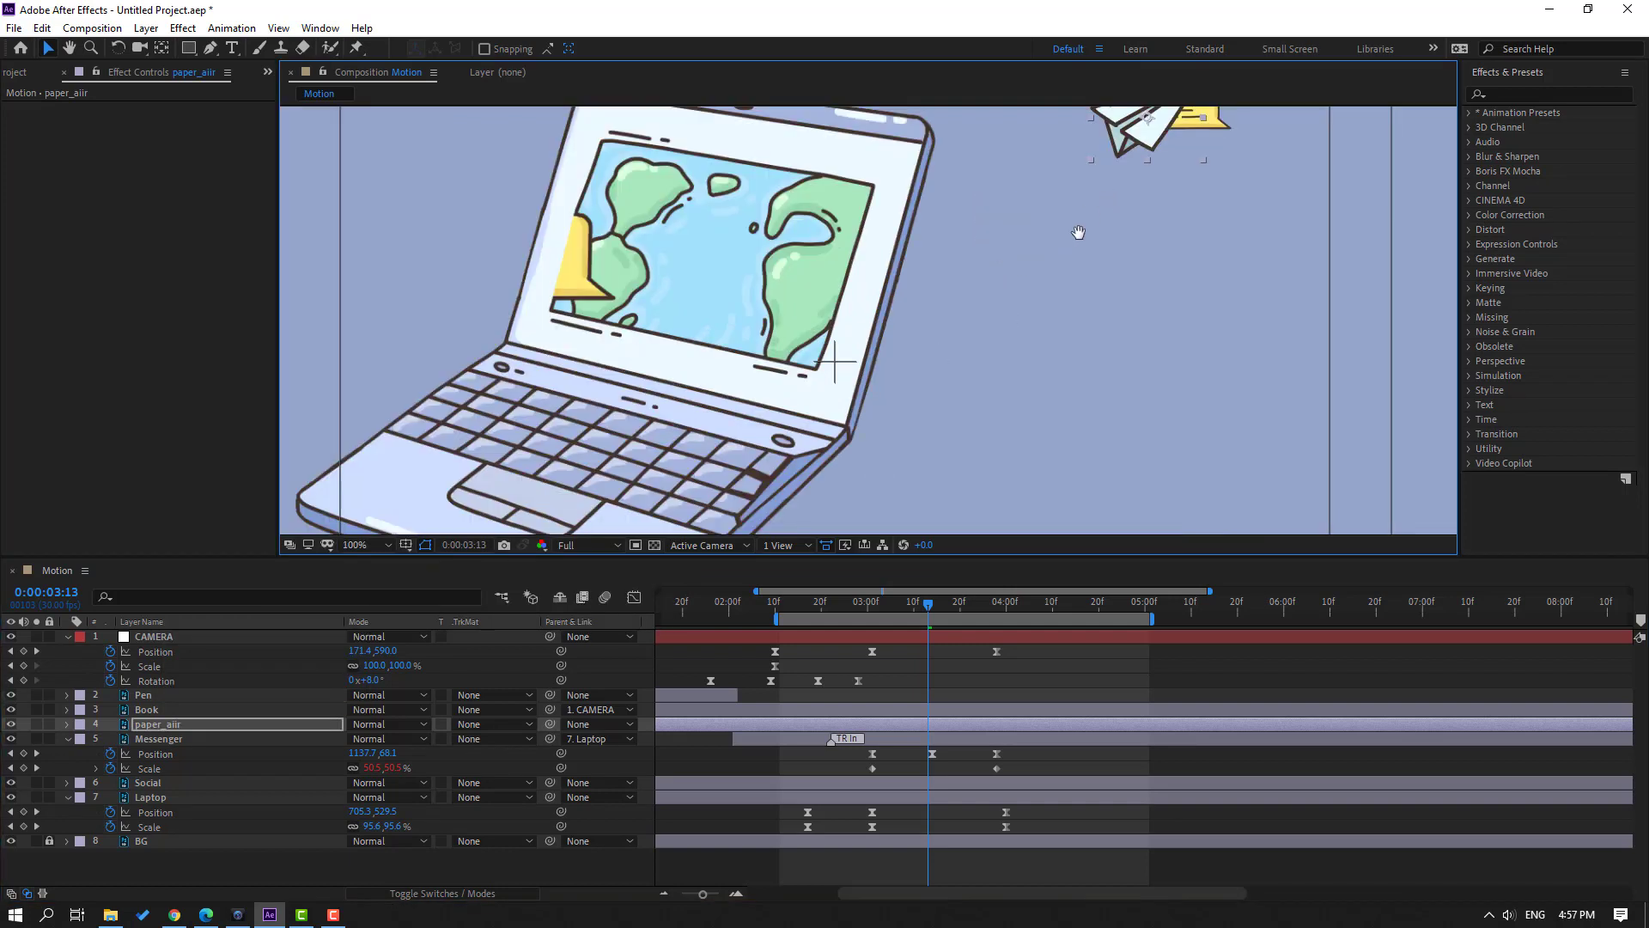
key("r")
mouse_move(370, 740)
left_mouse_down()
mouse_move(372, 754)
mouse_move(380, 737)
left_mouse_up()
key("s")
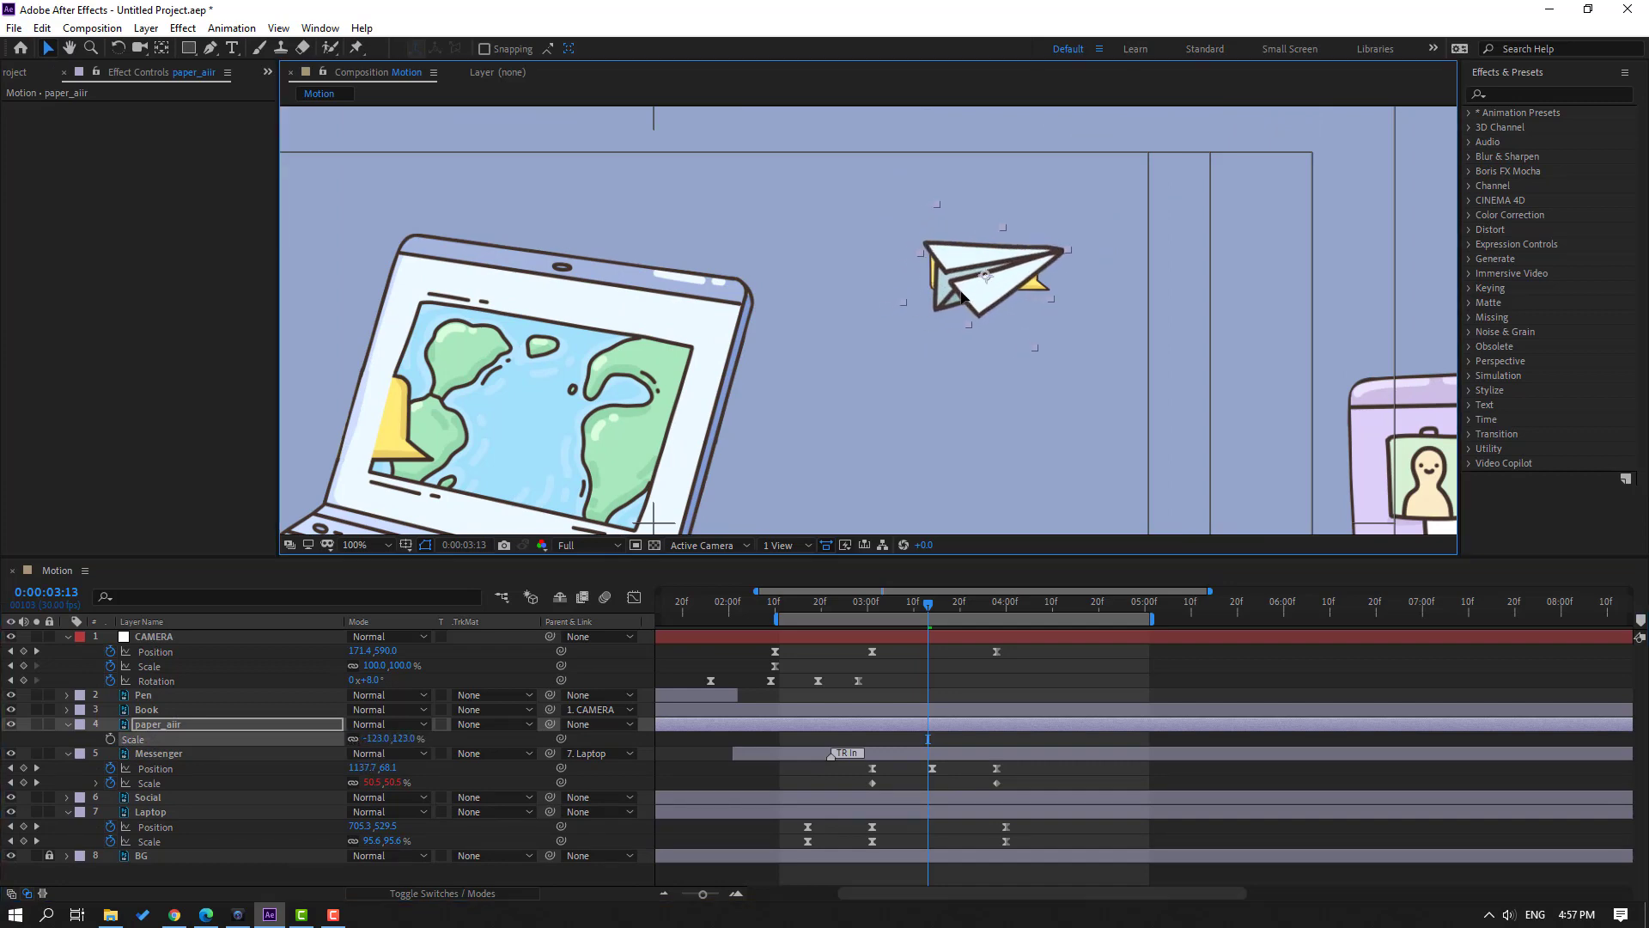
key("comma")
key("comma")
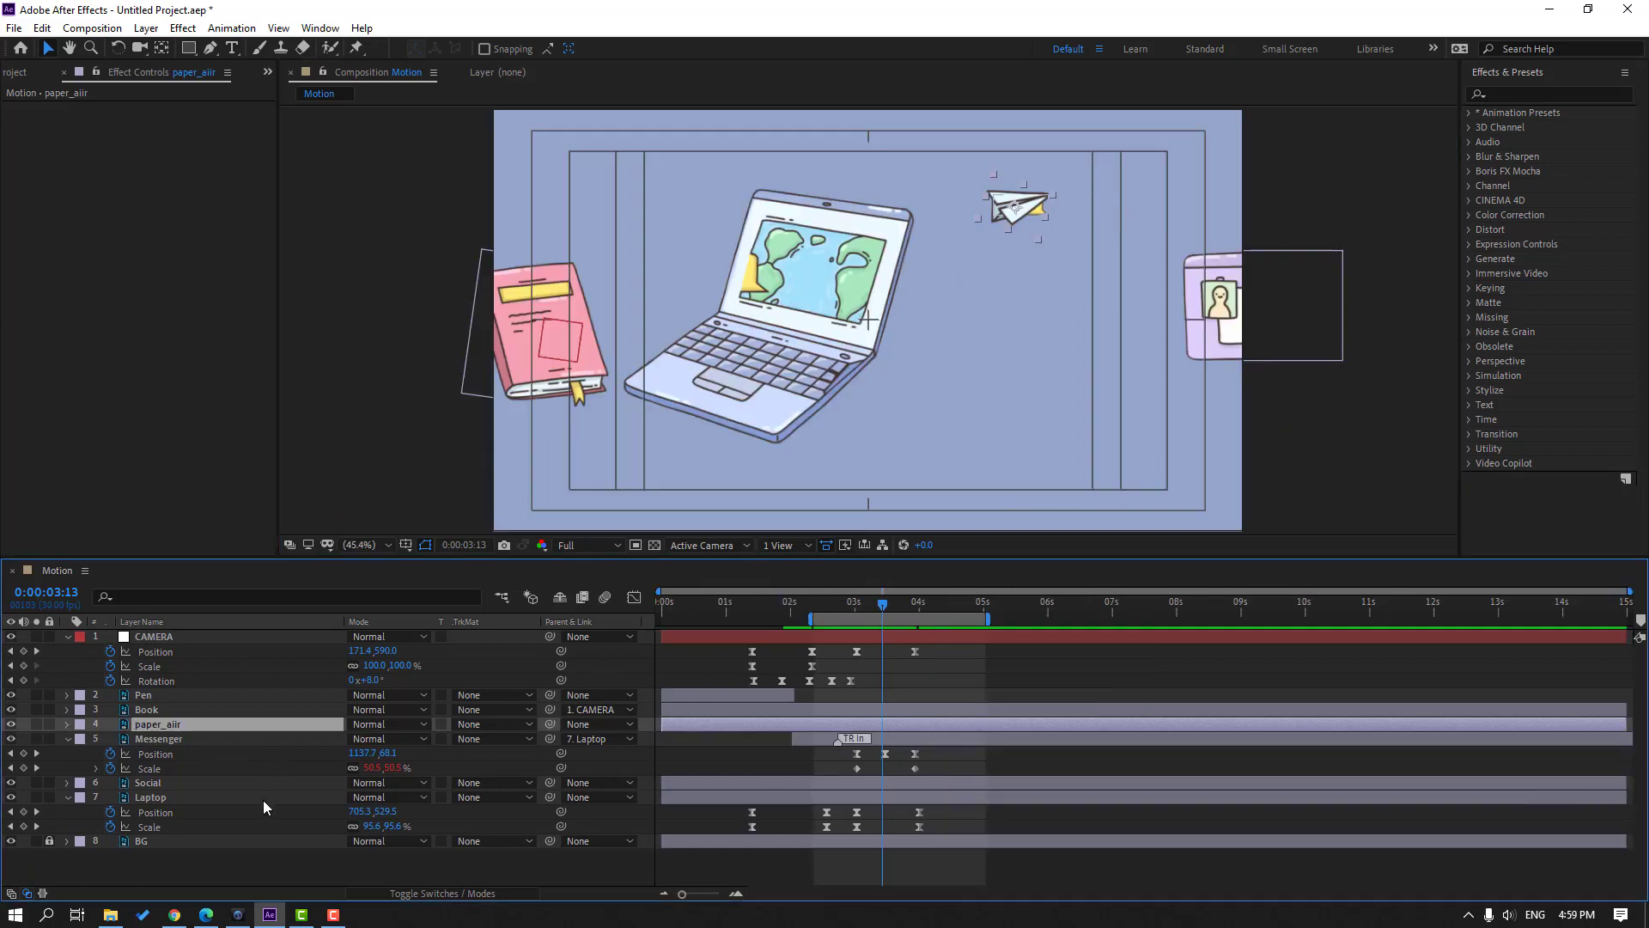
- Add starting Position and Rotation keyframes to paper_aiir at 0:00:03:13
key("p")
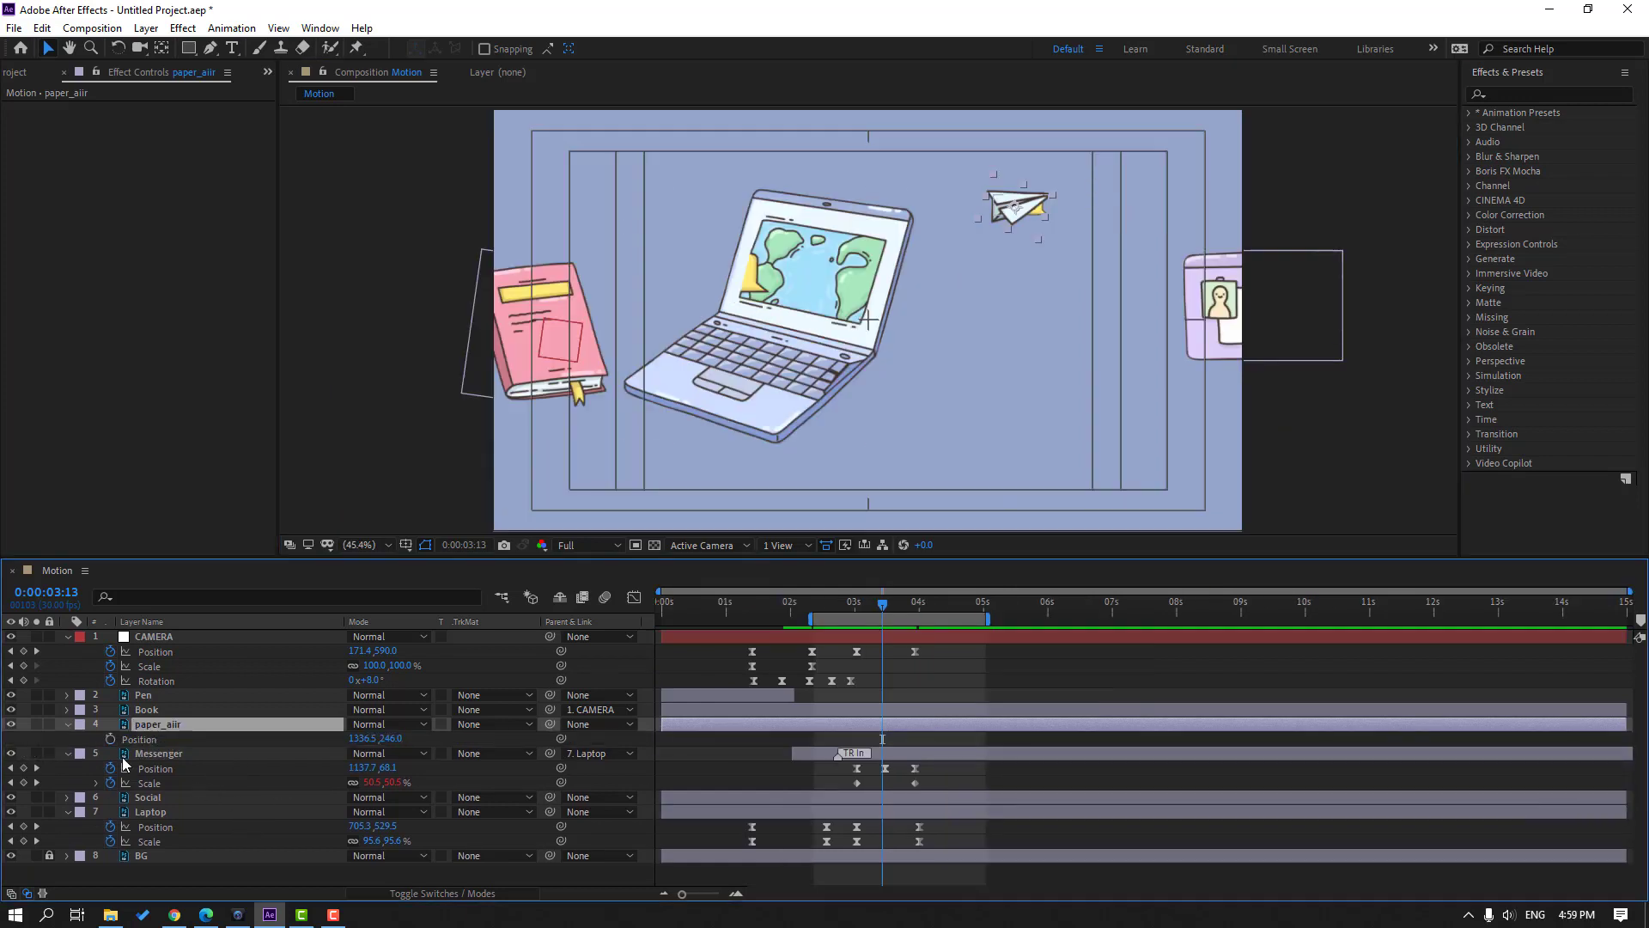
left_click(110, 739)
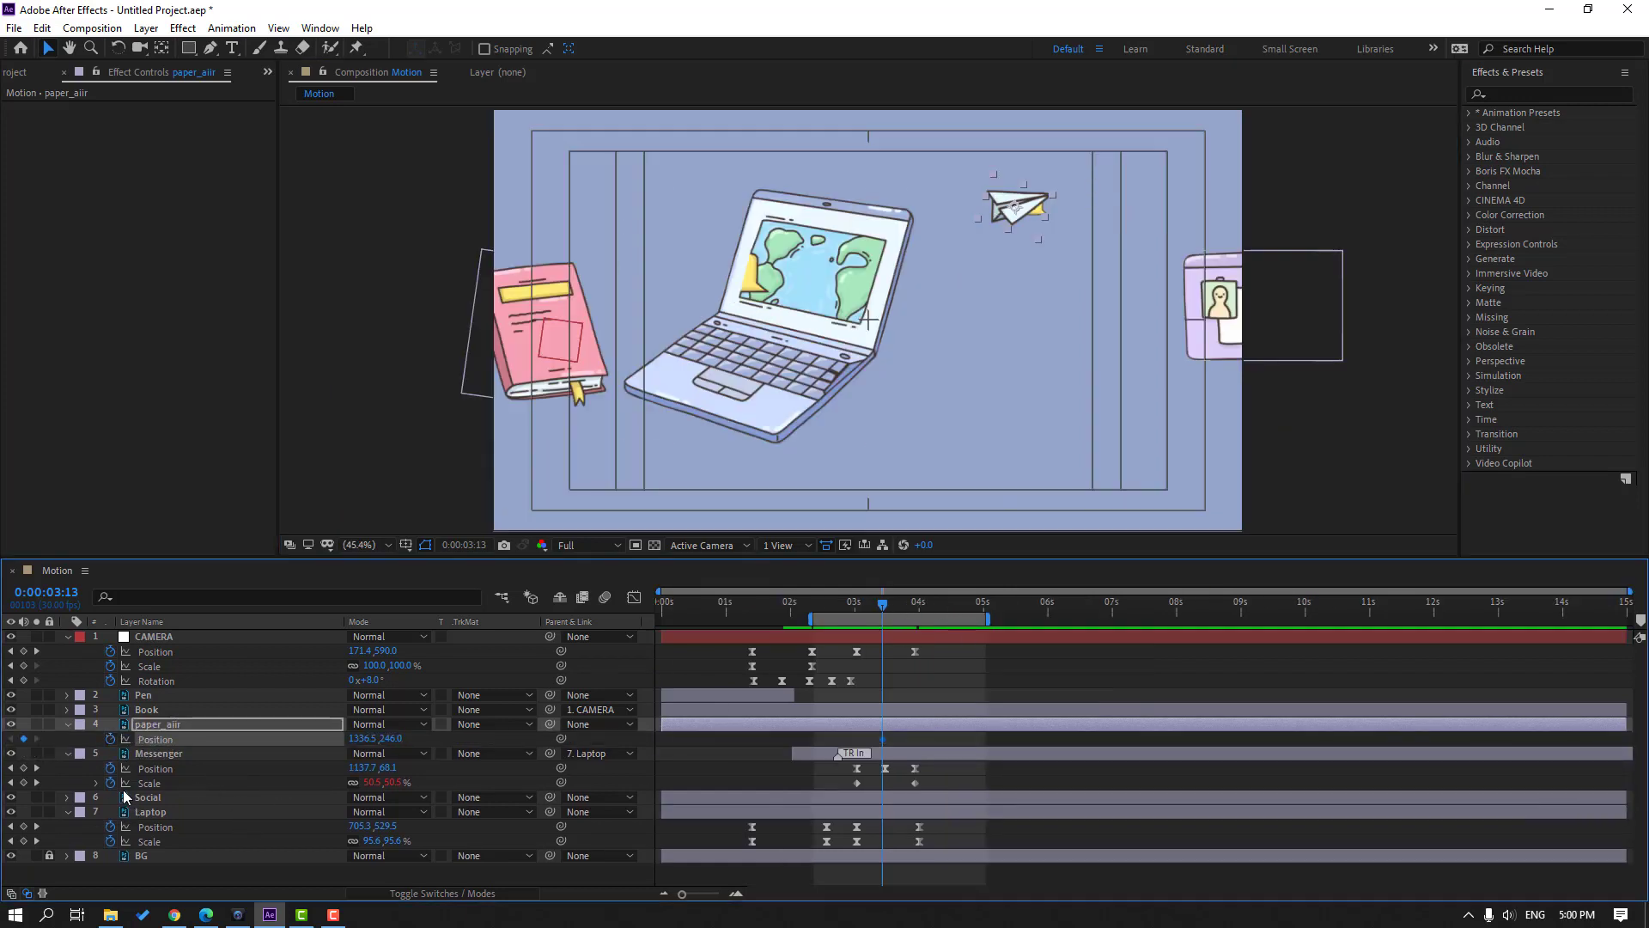
key("alt+shift+r")
- At 0:00:03:29, rotate paper_aiir to 59° and move it to 1426.9, 583.2 over the Social window's right edge
left_click_drag(882, 608, 918, 612)
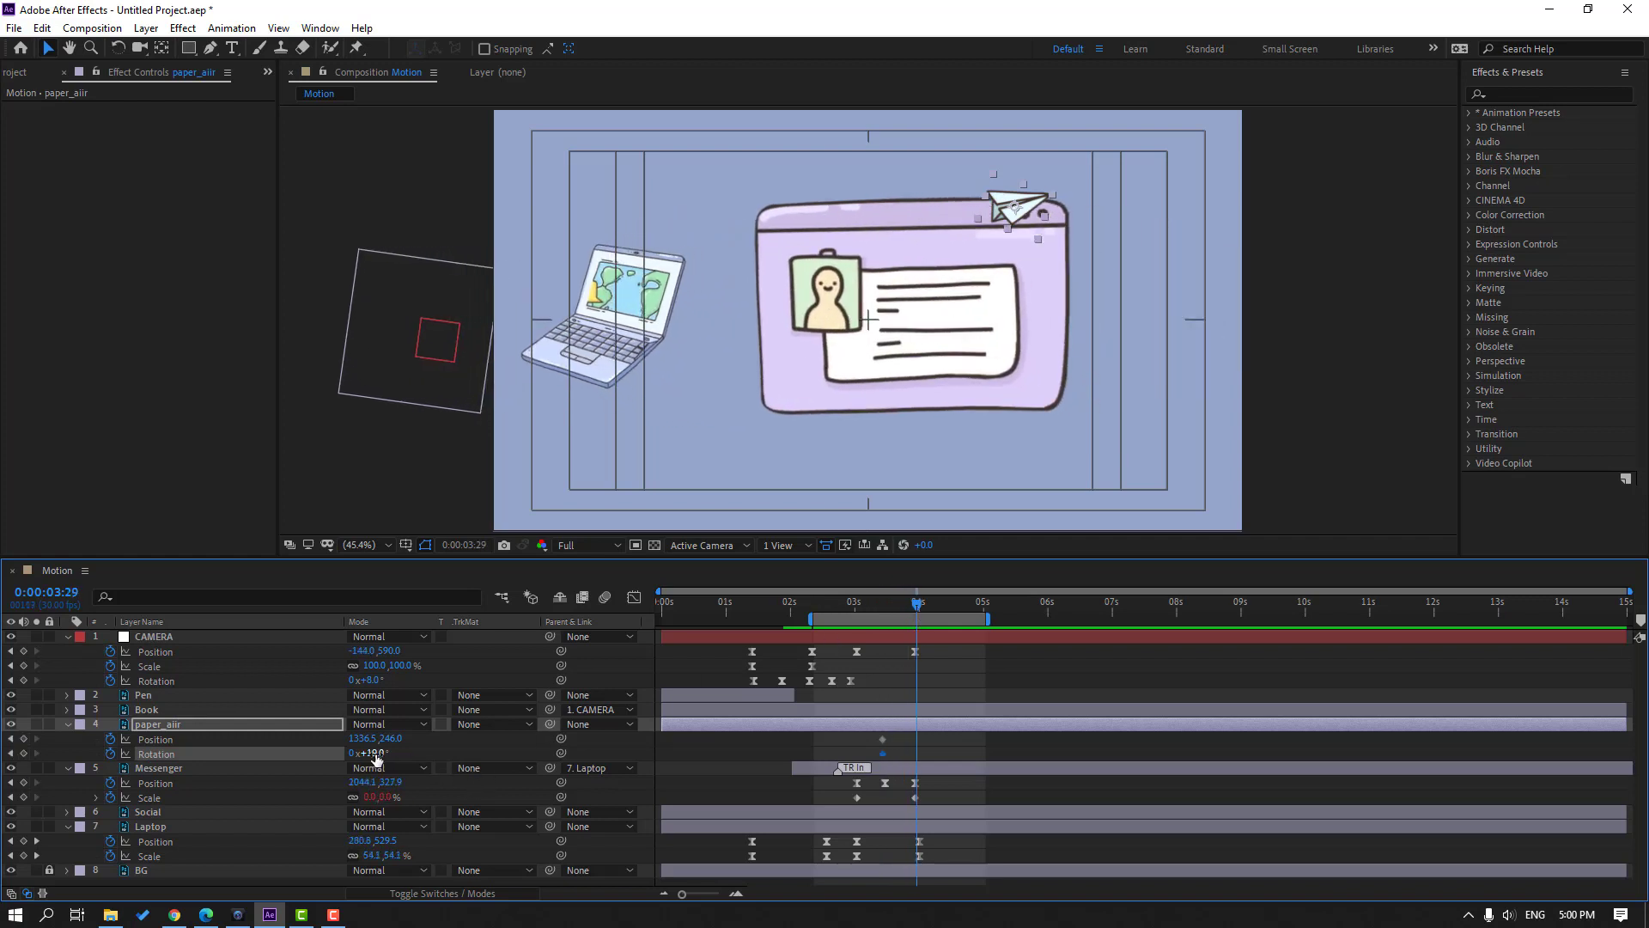
left_click_drag(383, 753, 406, 752)
left_click_drag(1020, 216, 1062, 347)
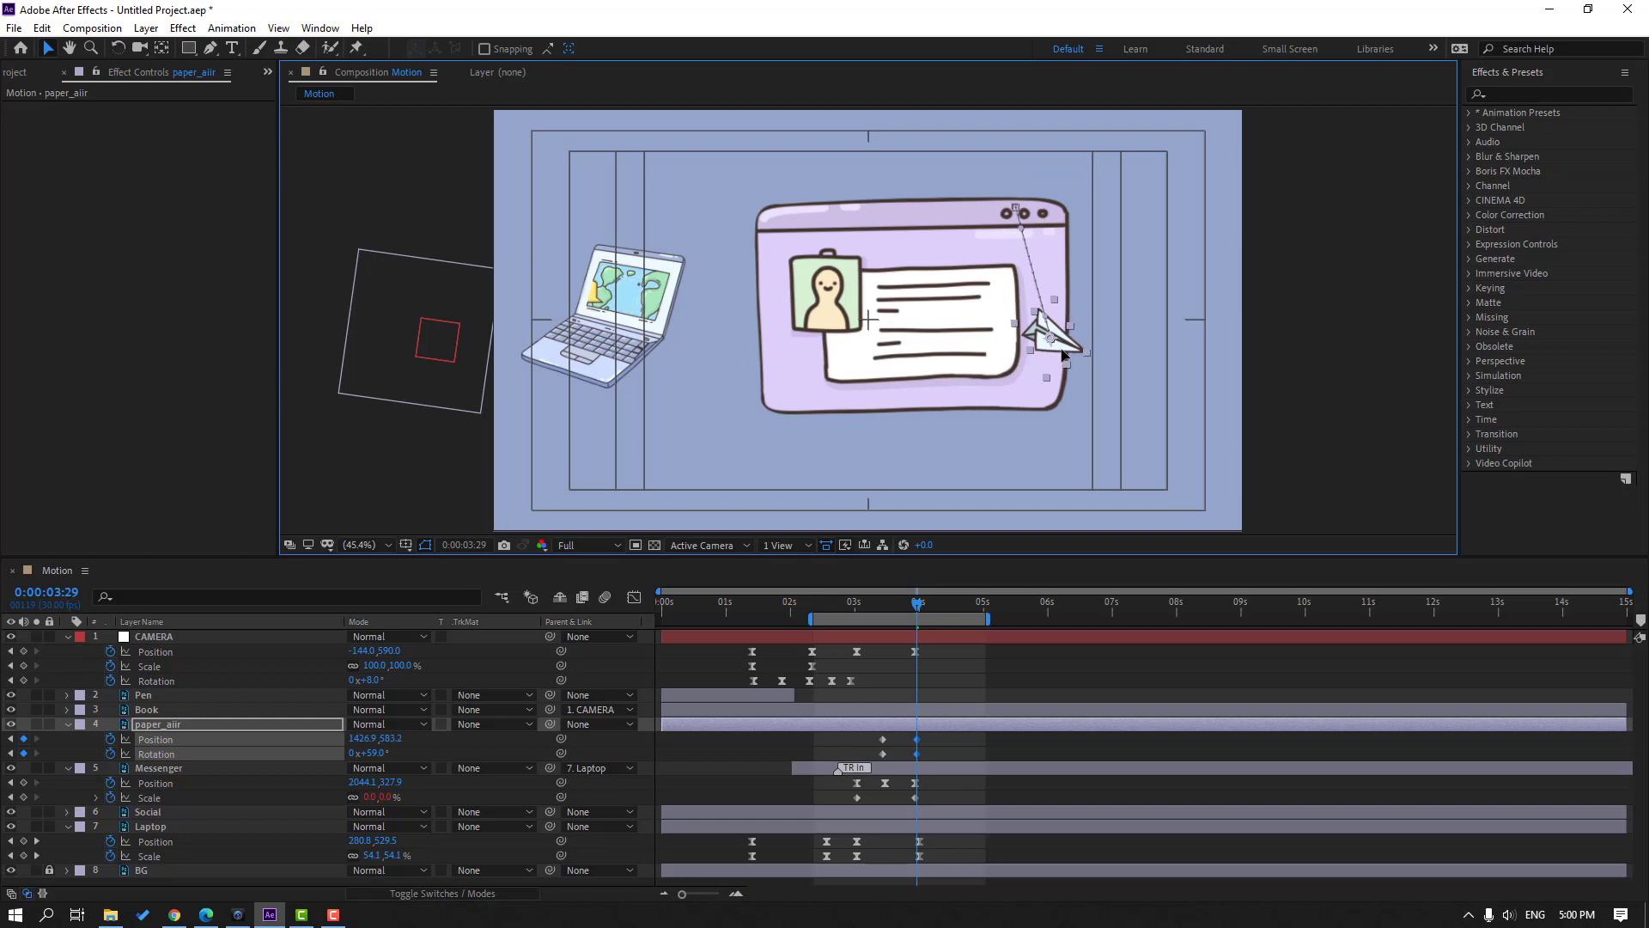
- Keyframe paper_aiir's Scale at 0:00:03:13 and shrink it to 0% at 0:00:03:29
left_click_drag(909, 611, 872, 616)
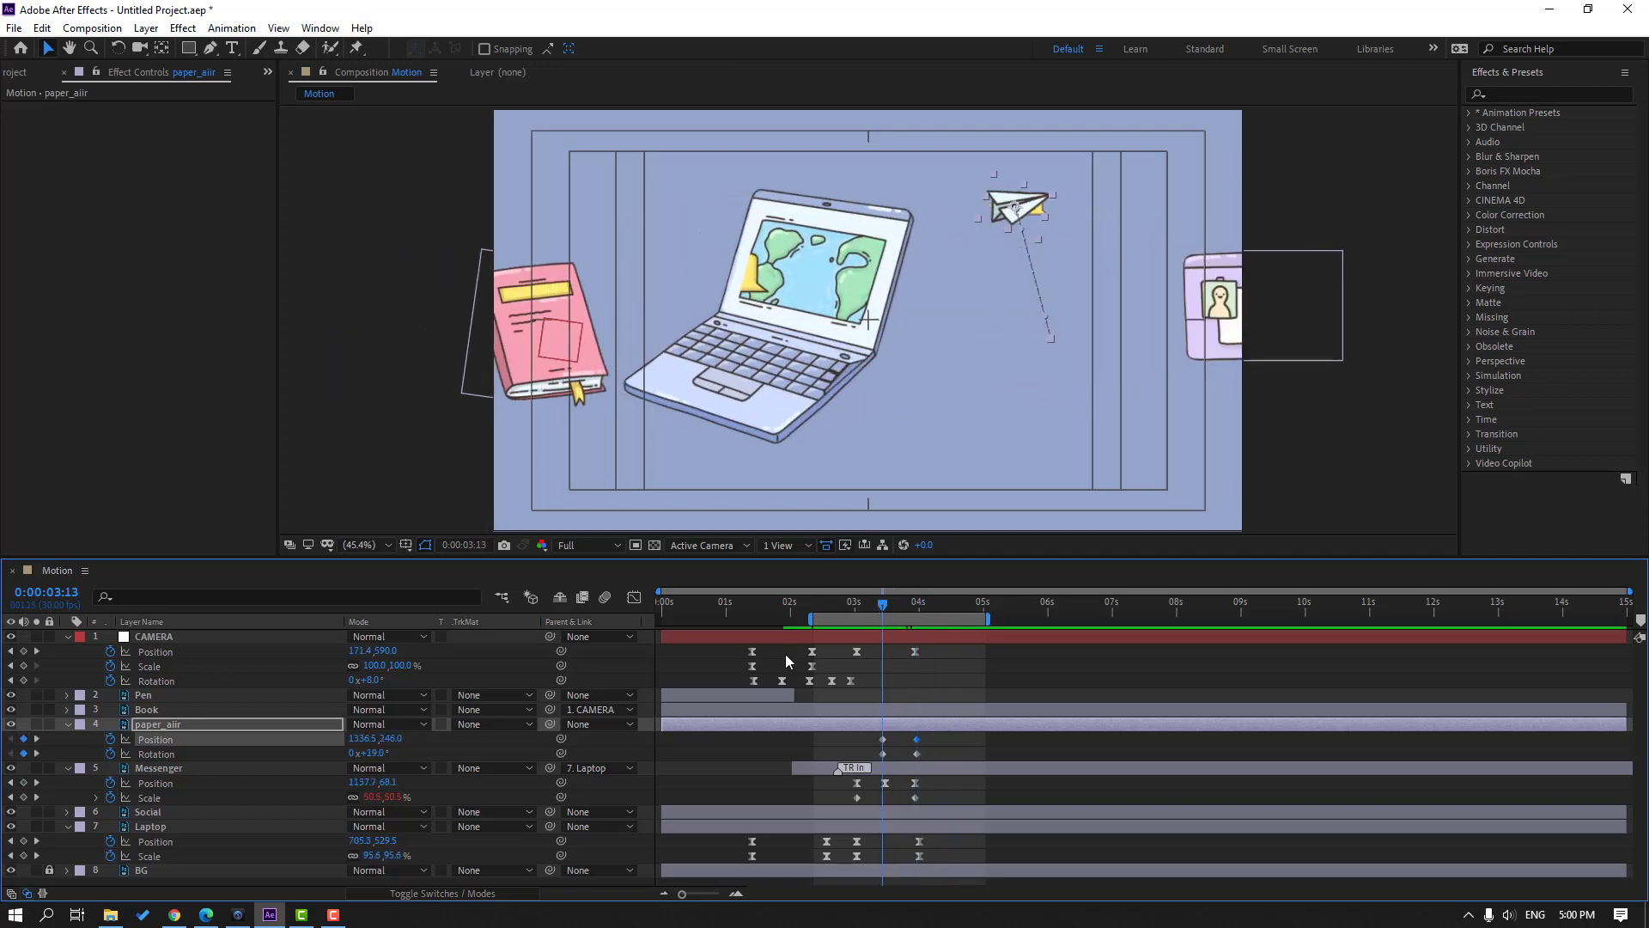
key("shift+s")
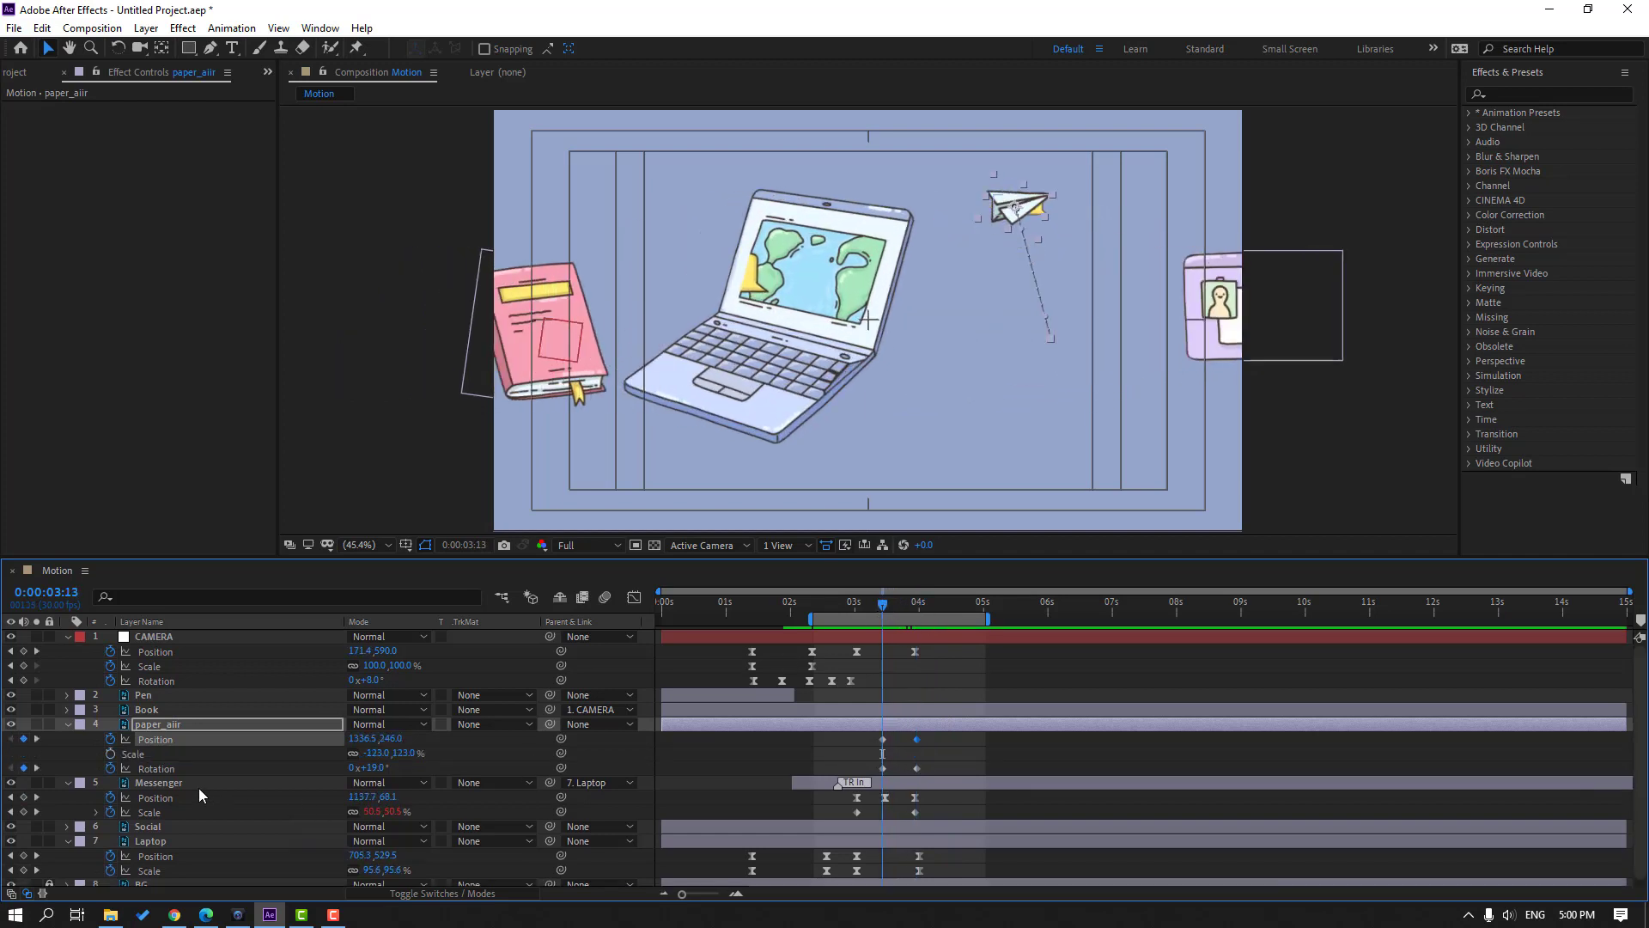
left_click(113, 754)
left_click_drag(883, 609, 947, 627)
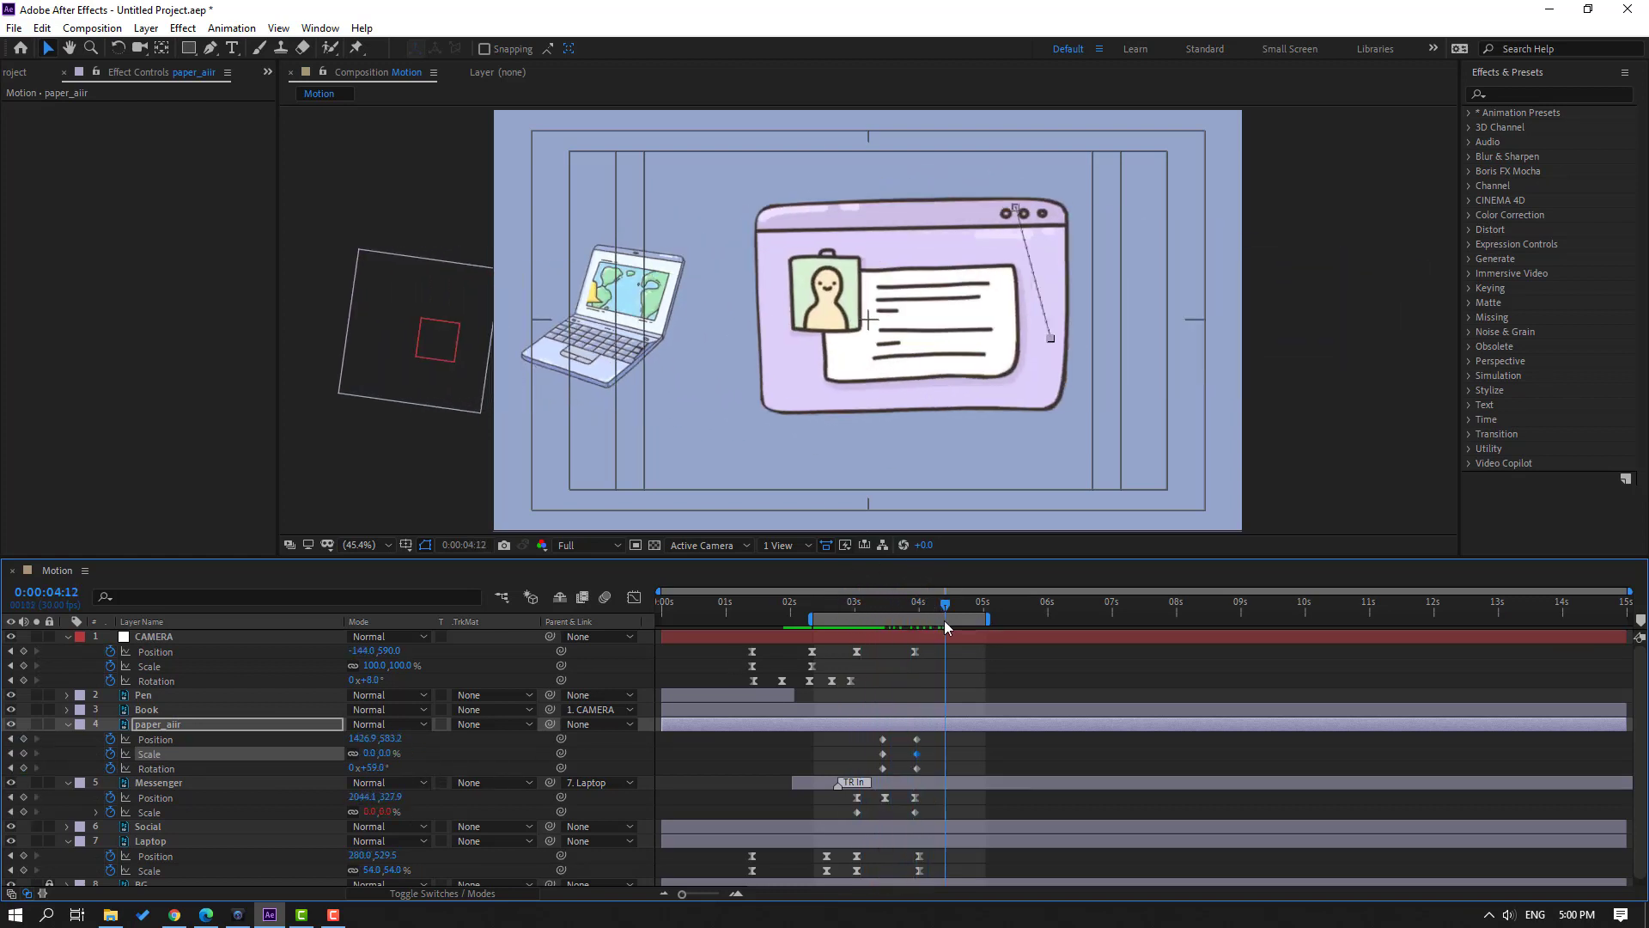
- Apply Easy Ease to all Position, Scale and Rotation keyframes of paper_aiir and preview the flight
left_click_drag(943, 738, 877, 776)
right_click(884, 769)
mouse_move(1004, 761)
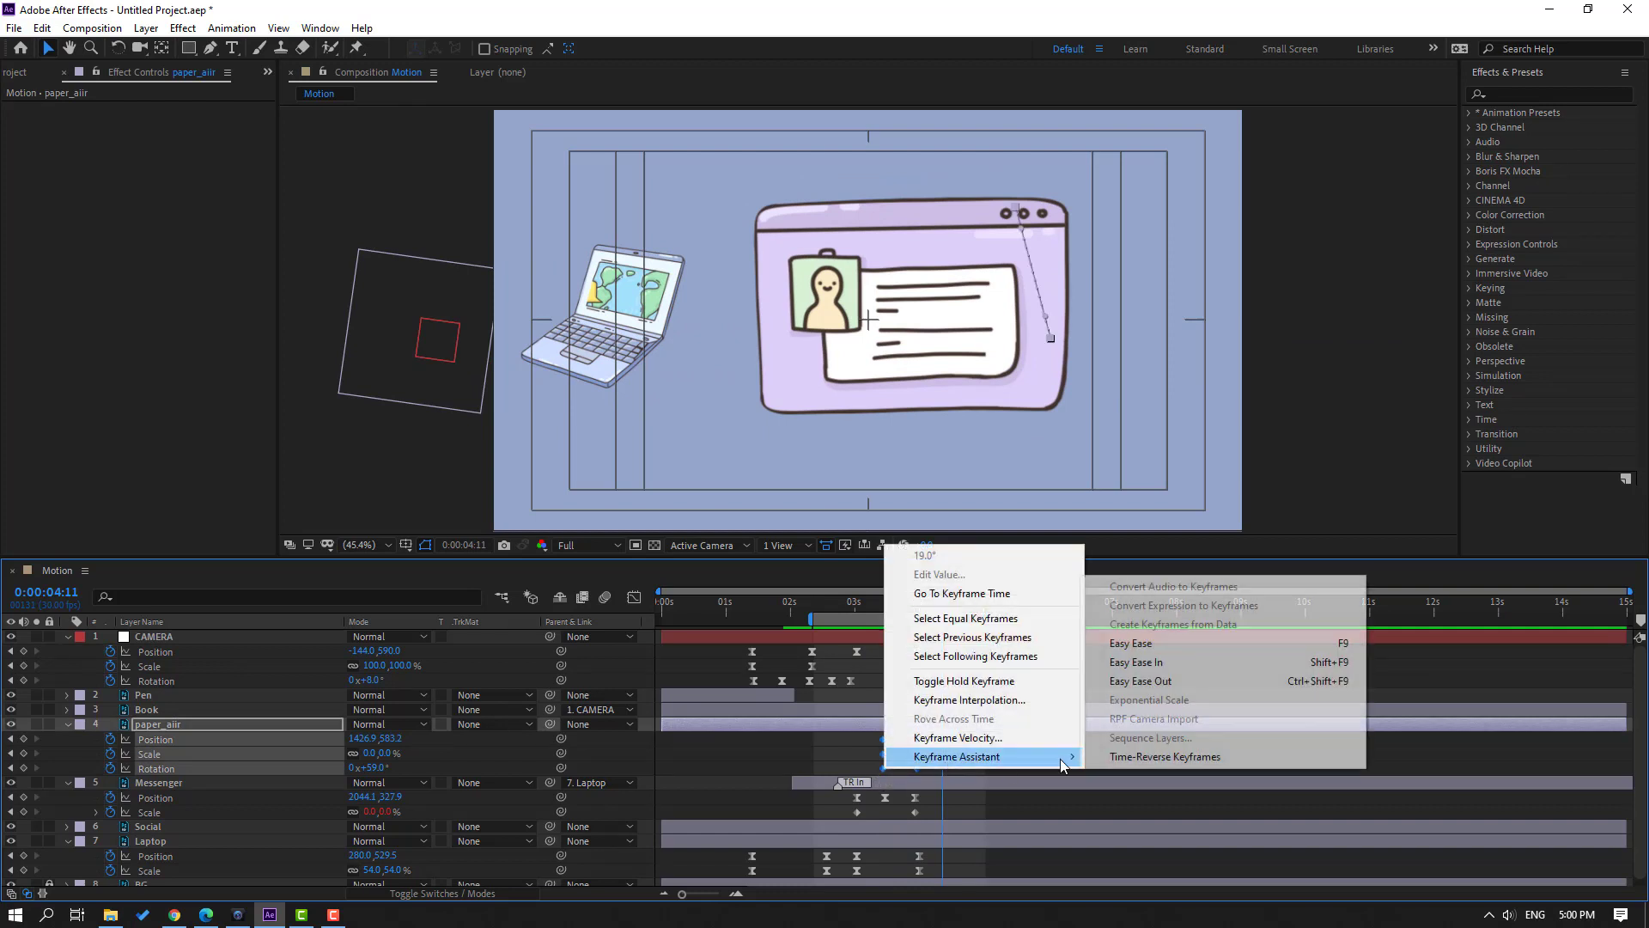
left_click(1117, 644)
key("space")
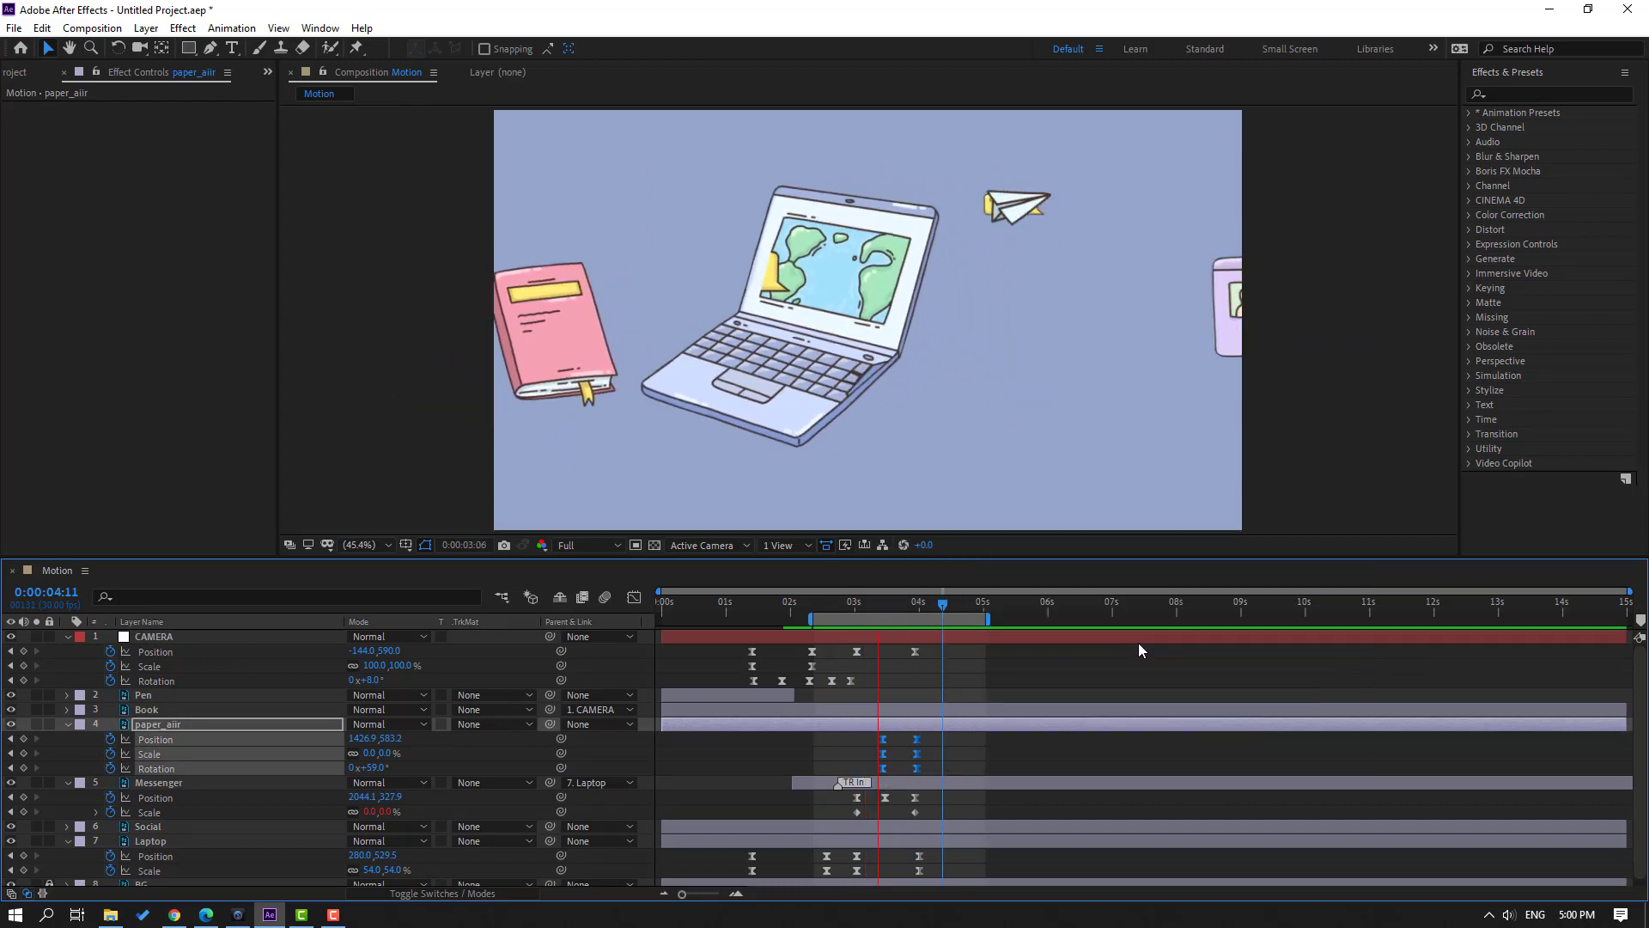
key("space")
- Split paper_aiir at 0:00:03:13 and delete the part before the split
left_click_drag(855, 607, 882, 620)
left_click(724, 771)
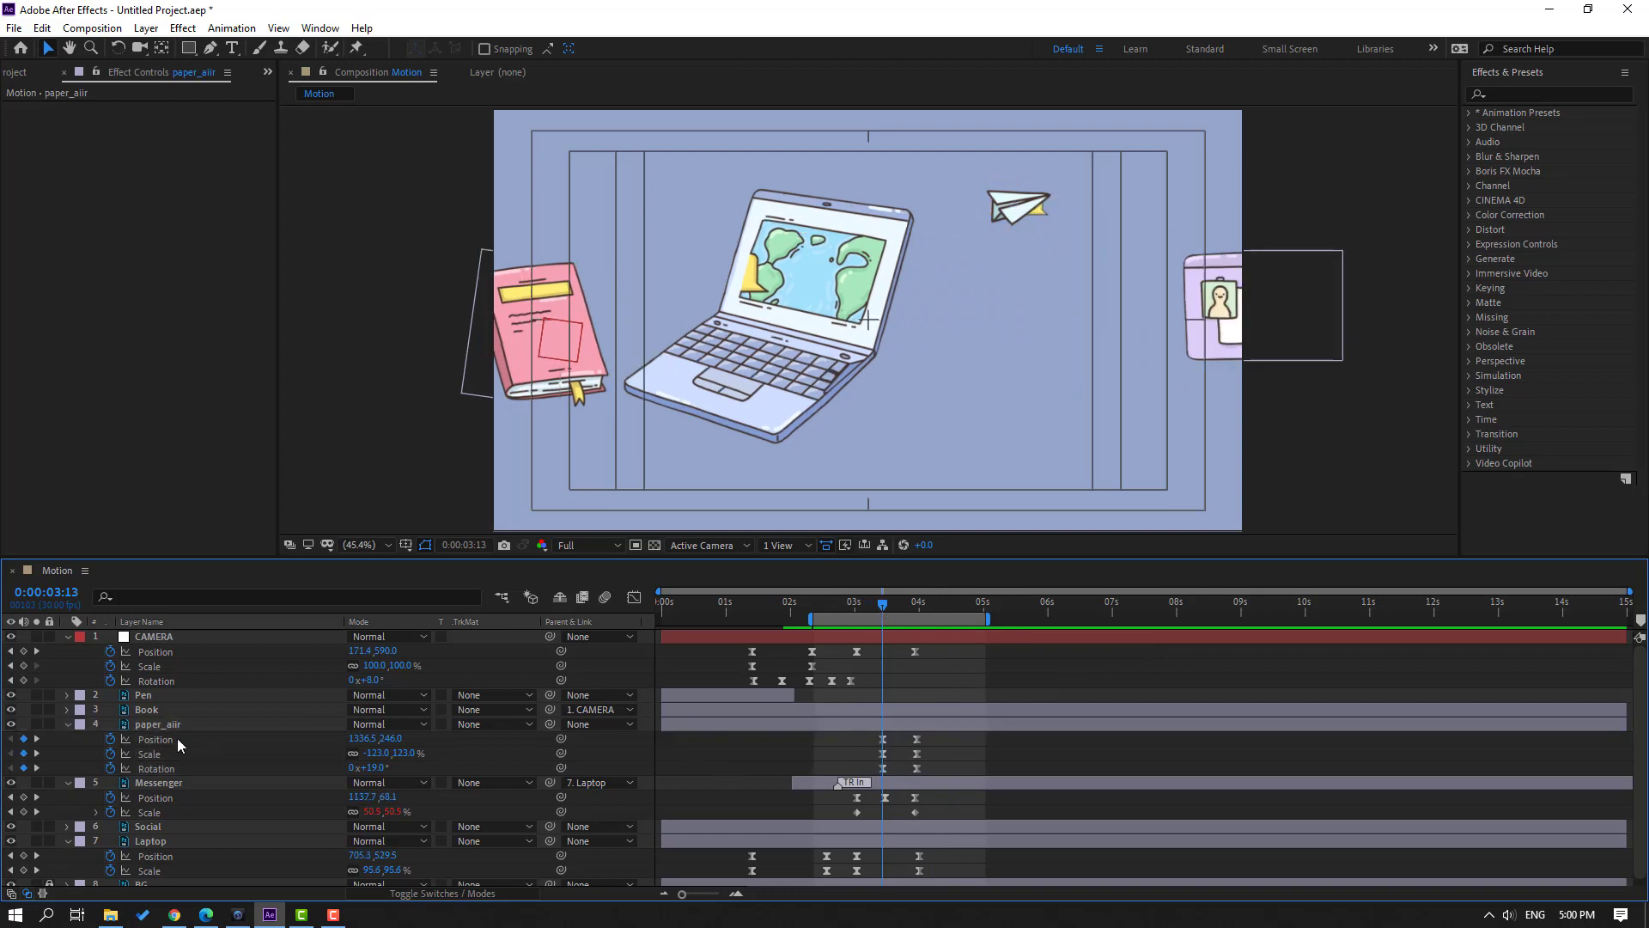
left_click(173, 738)
left_click(41, 27)
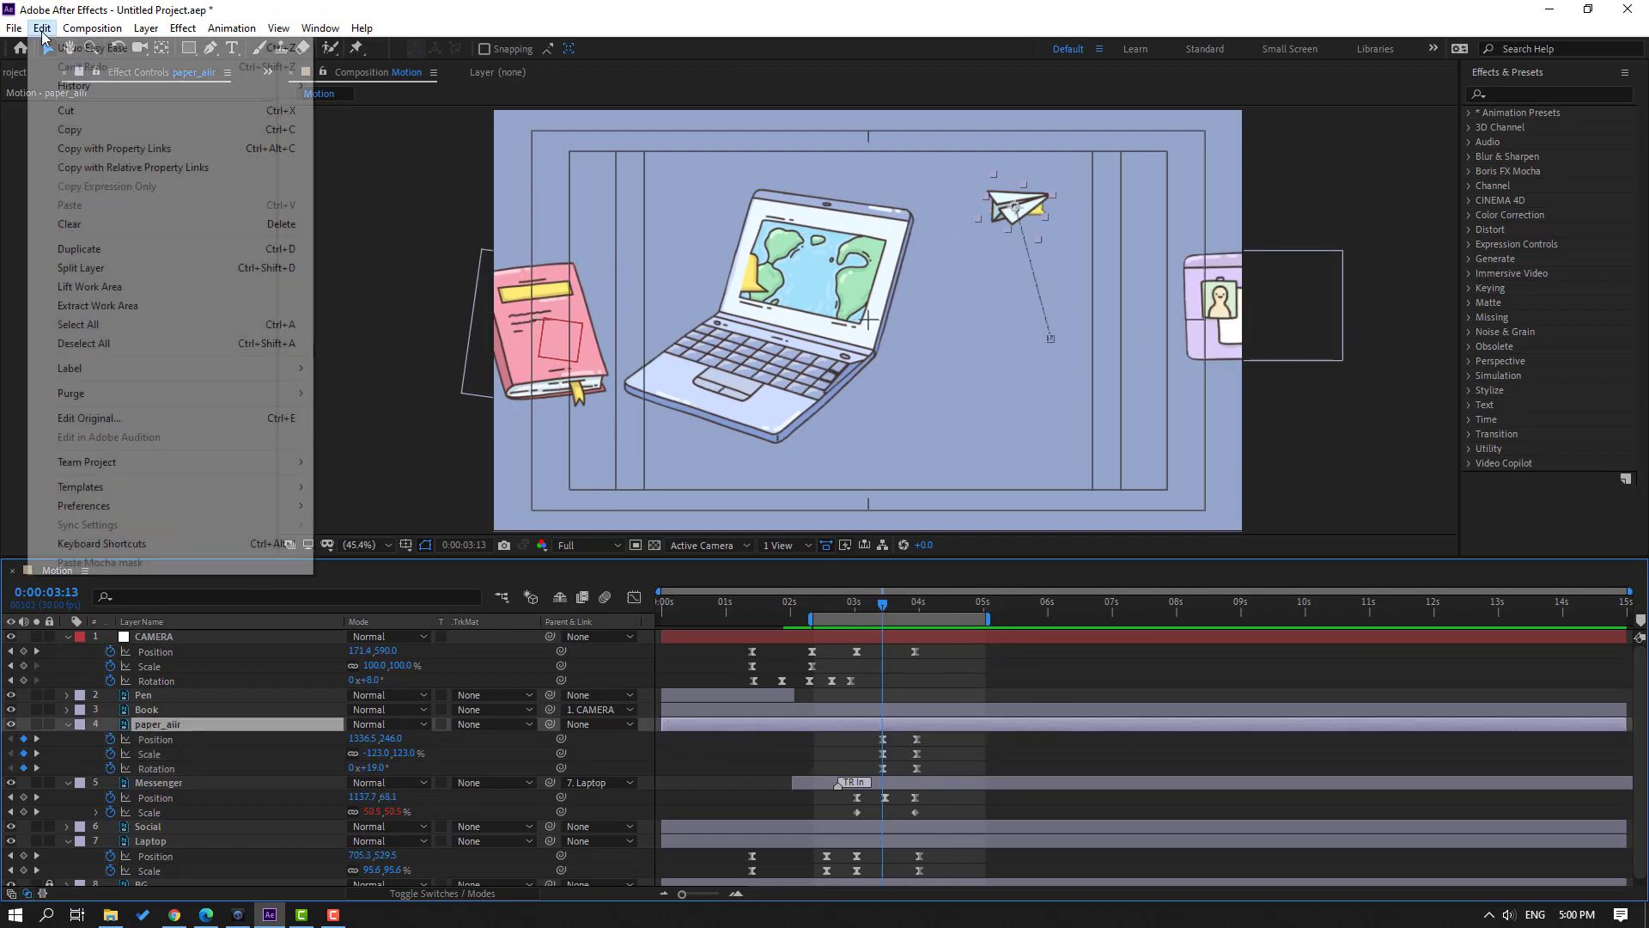
left_click(86, 268)
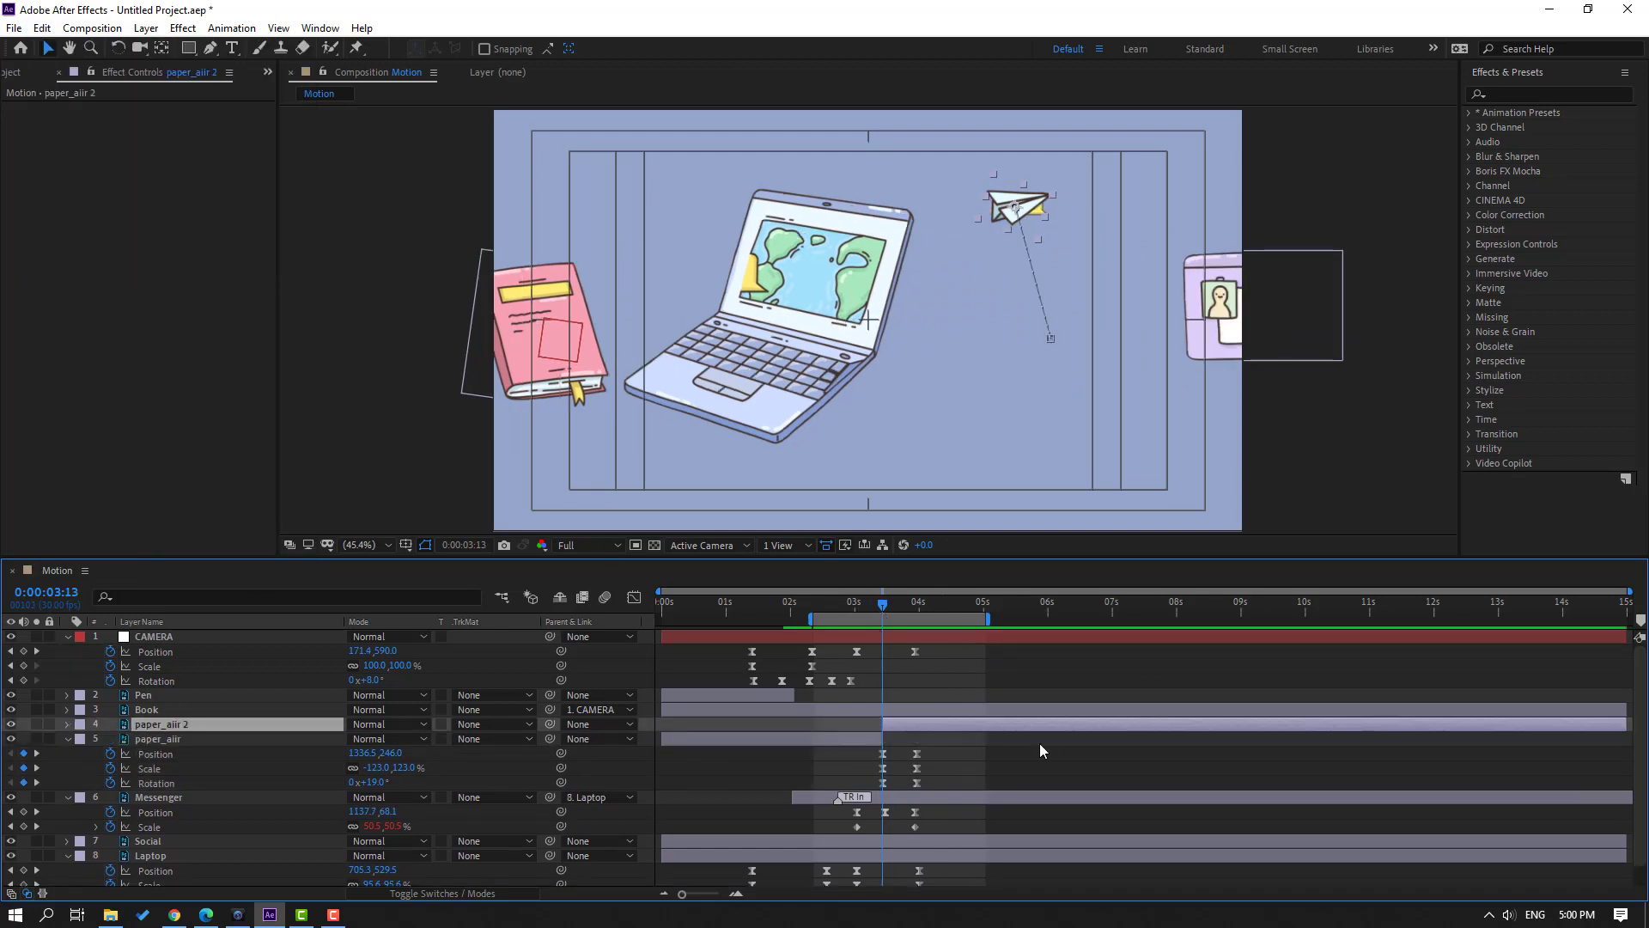
left_click(875, 743)
key("Delete")
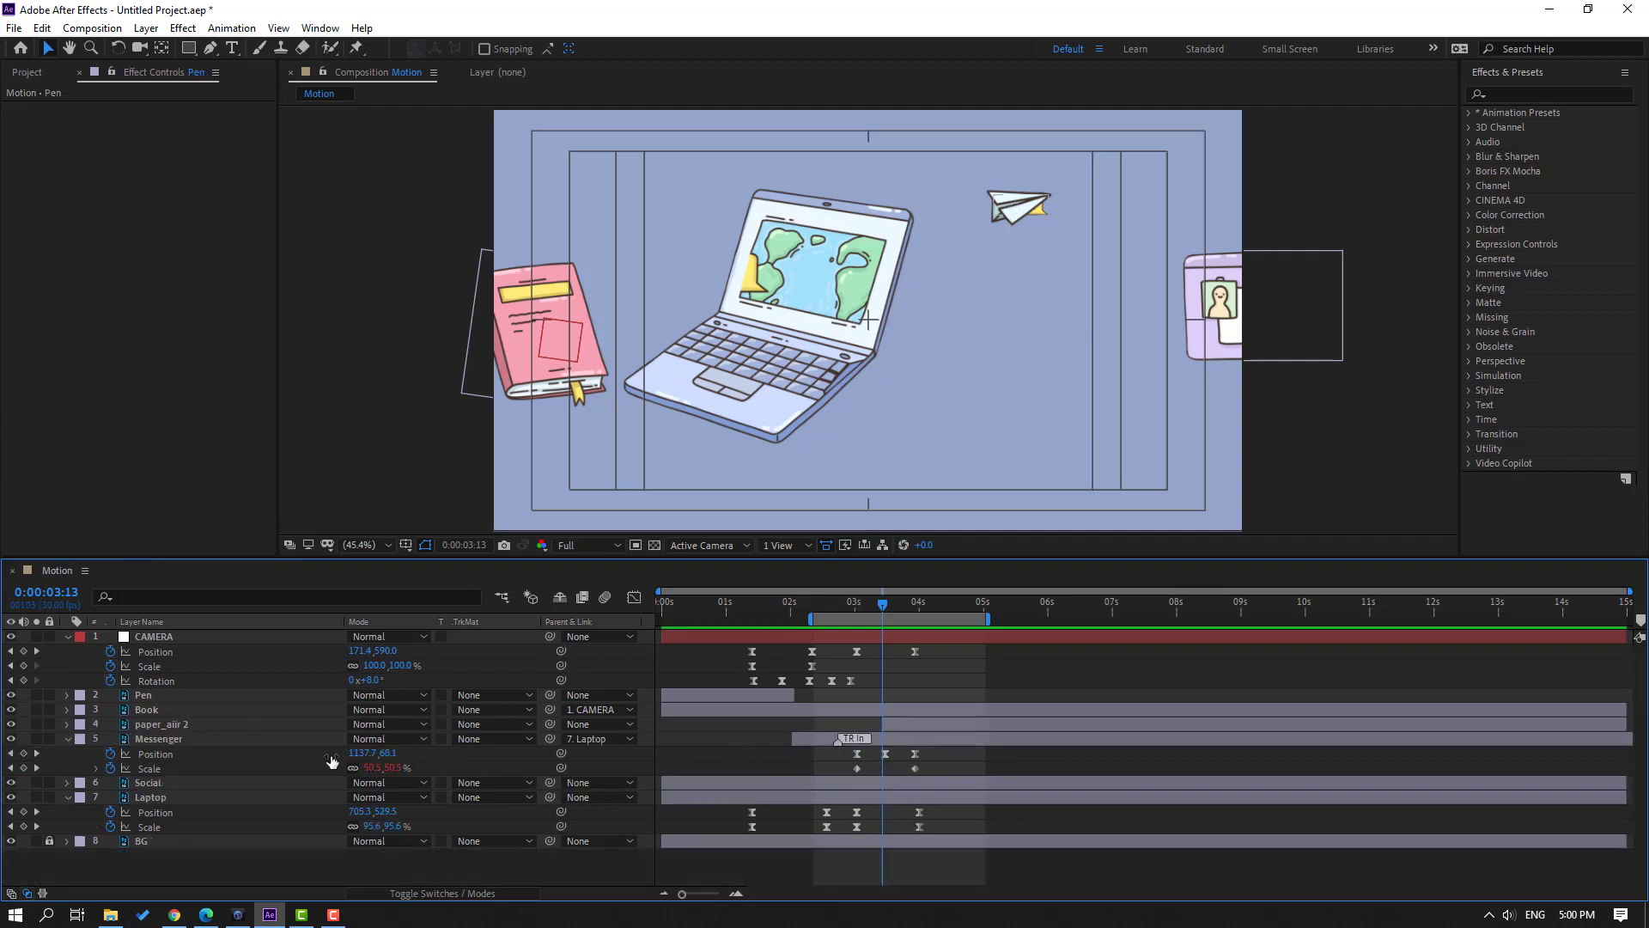
- Split the Messenger layer at 0:00:03:13 and remove the part after the split
left_click(177, 743)
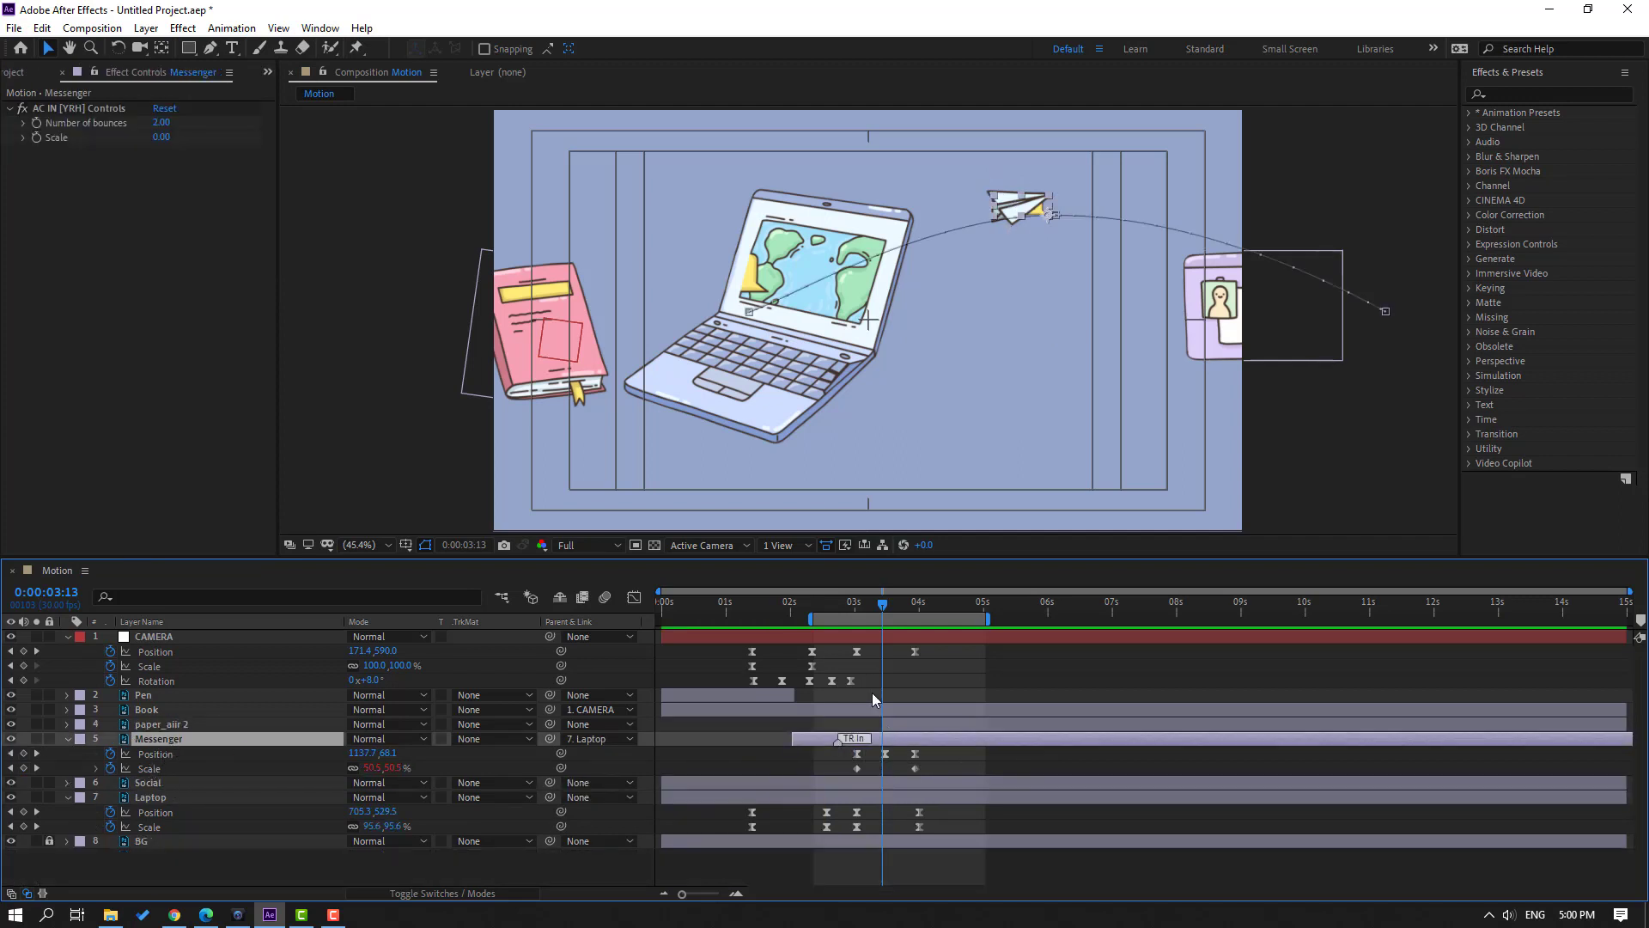
left_click_drag(850, 604, 885, 615)
left_click(43, 28)
left_click(73, 257)
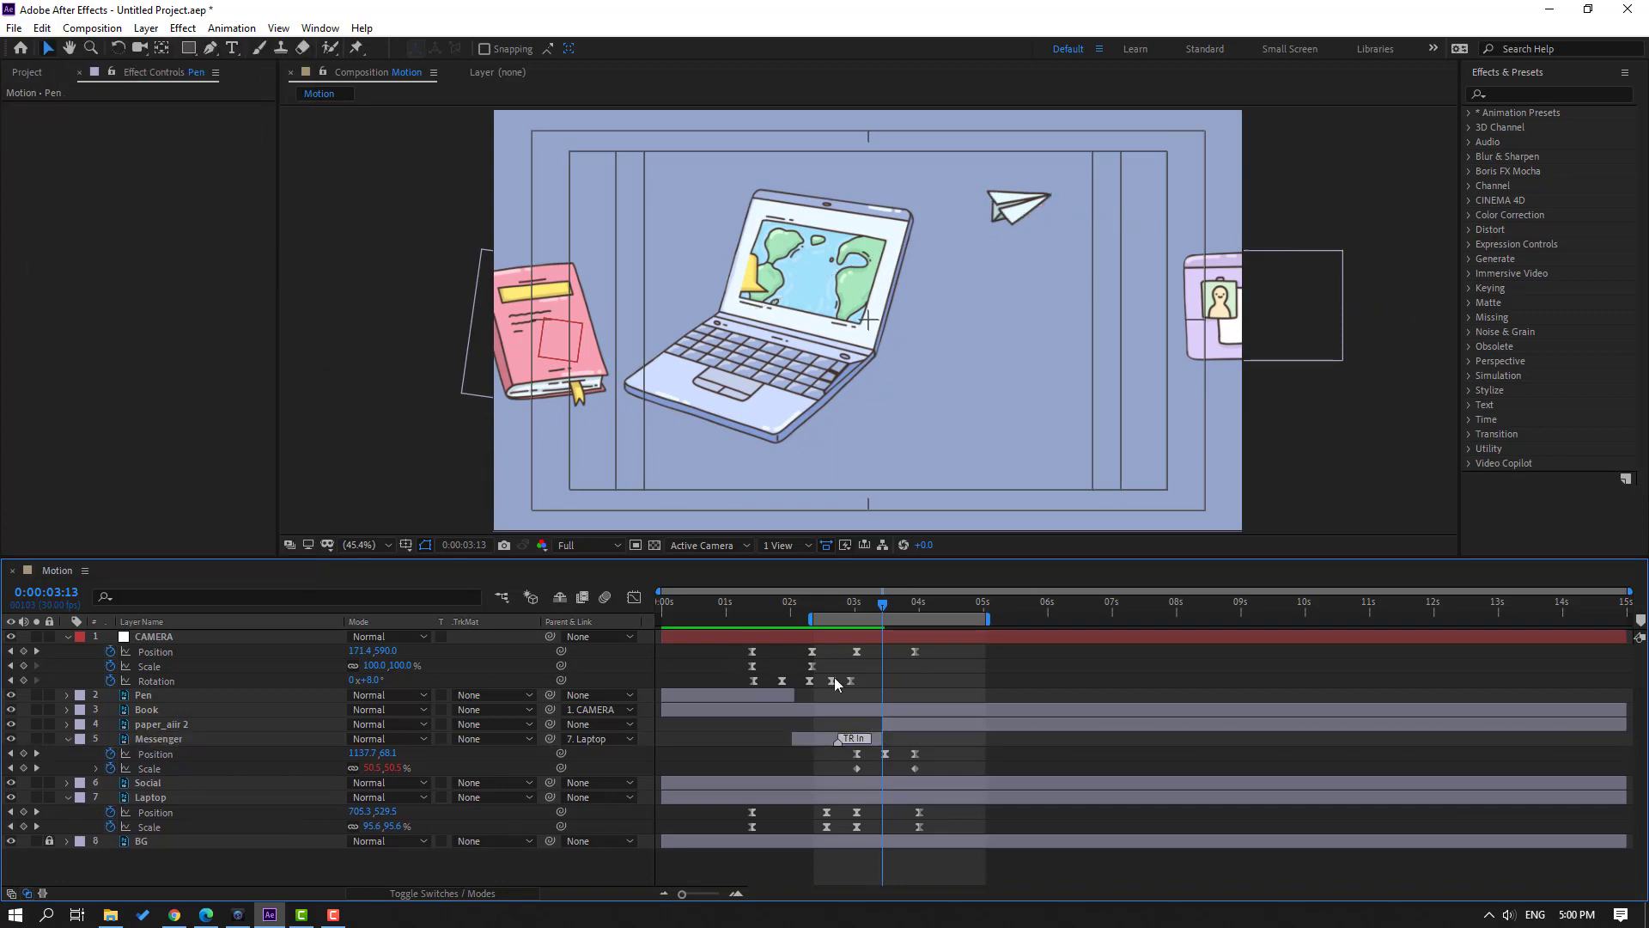
- Preview the handover from the Messenger bubble to the paper plane
left_click_drag(783, 616, 889, 616)
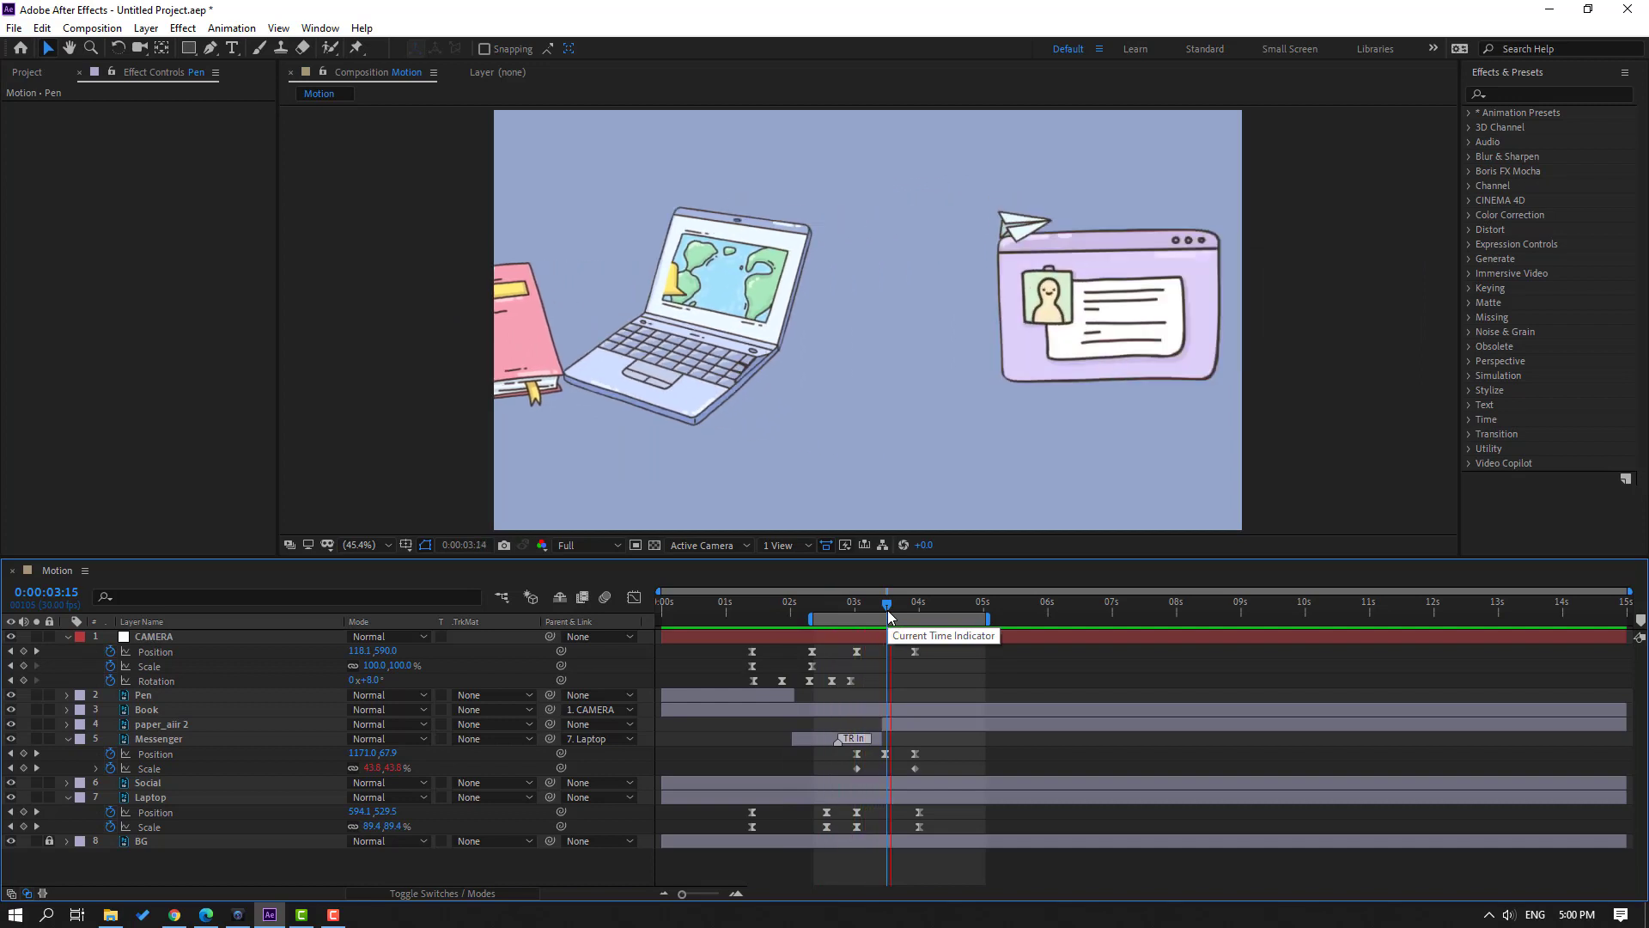
key("space")
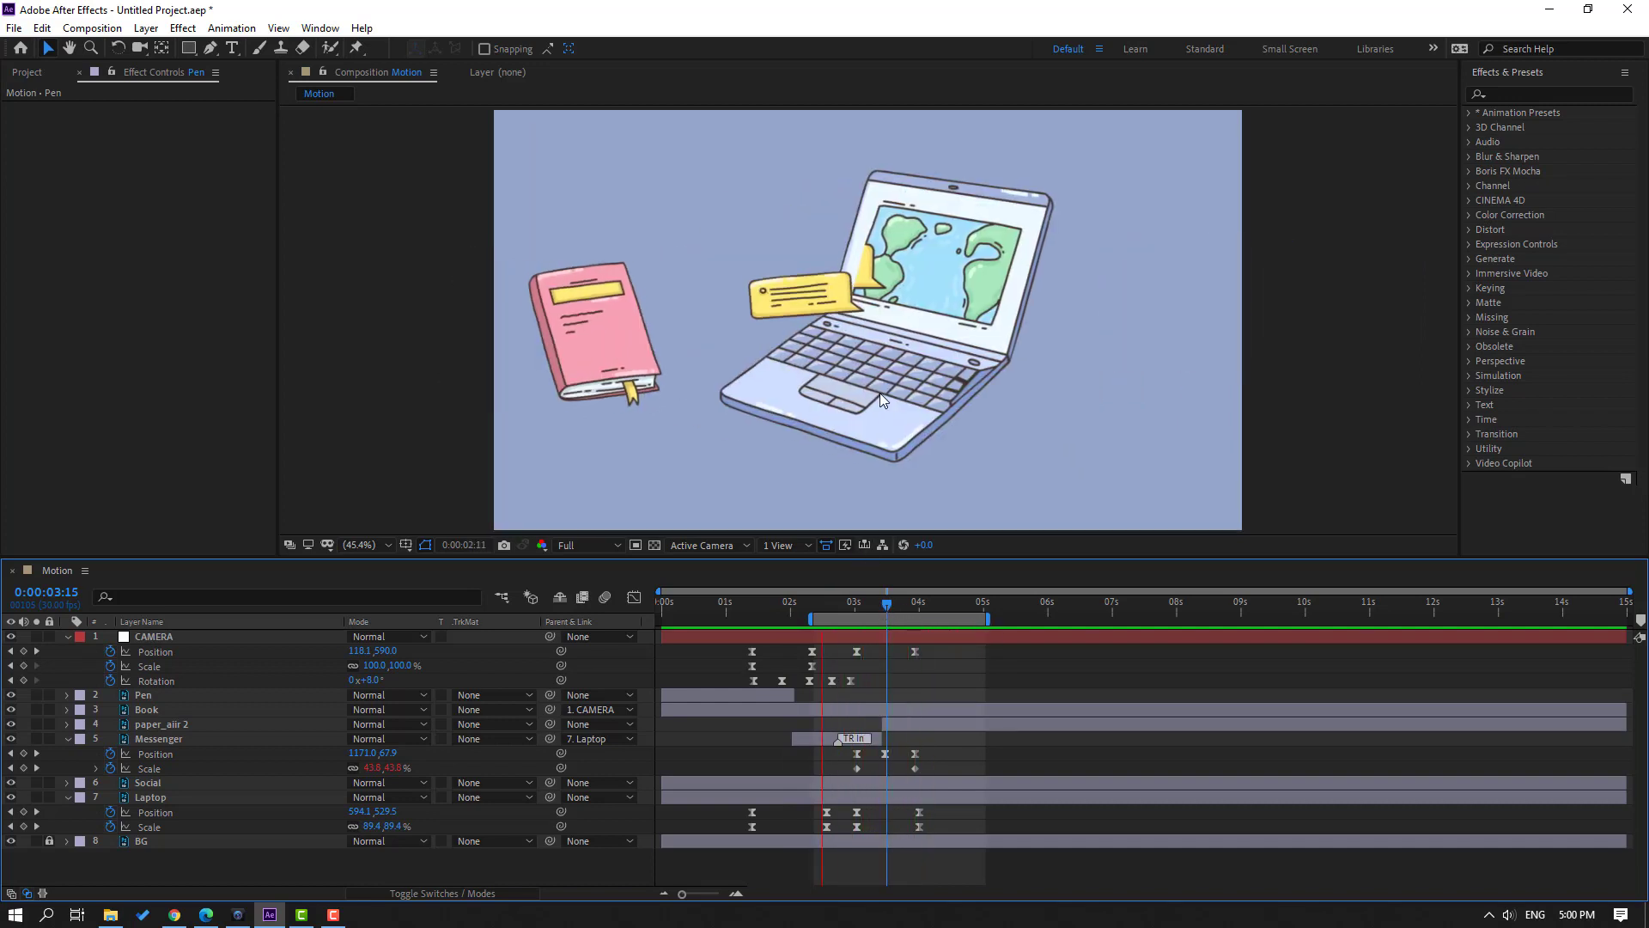
key("comma")
key("comma")
key("space")
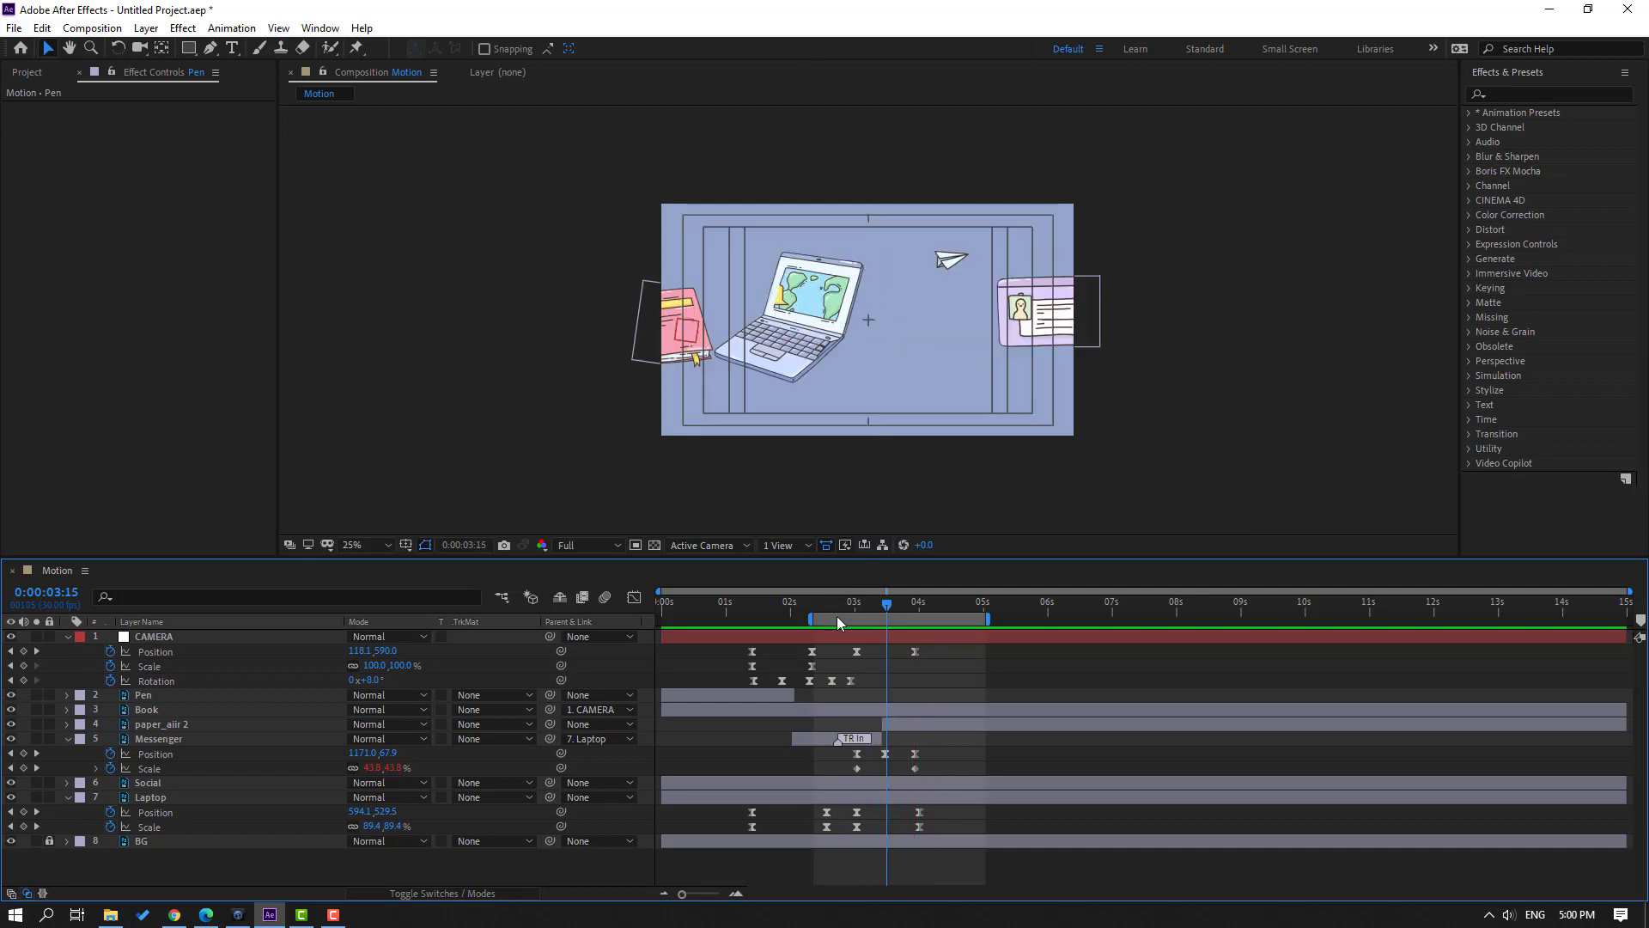
- Extend the work area back to the start of the composition and preview the whole animation
left_click_drag(809, 622, 662, 622)
key("space")
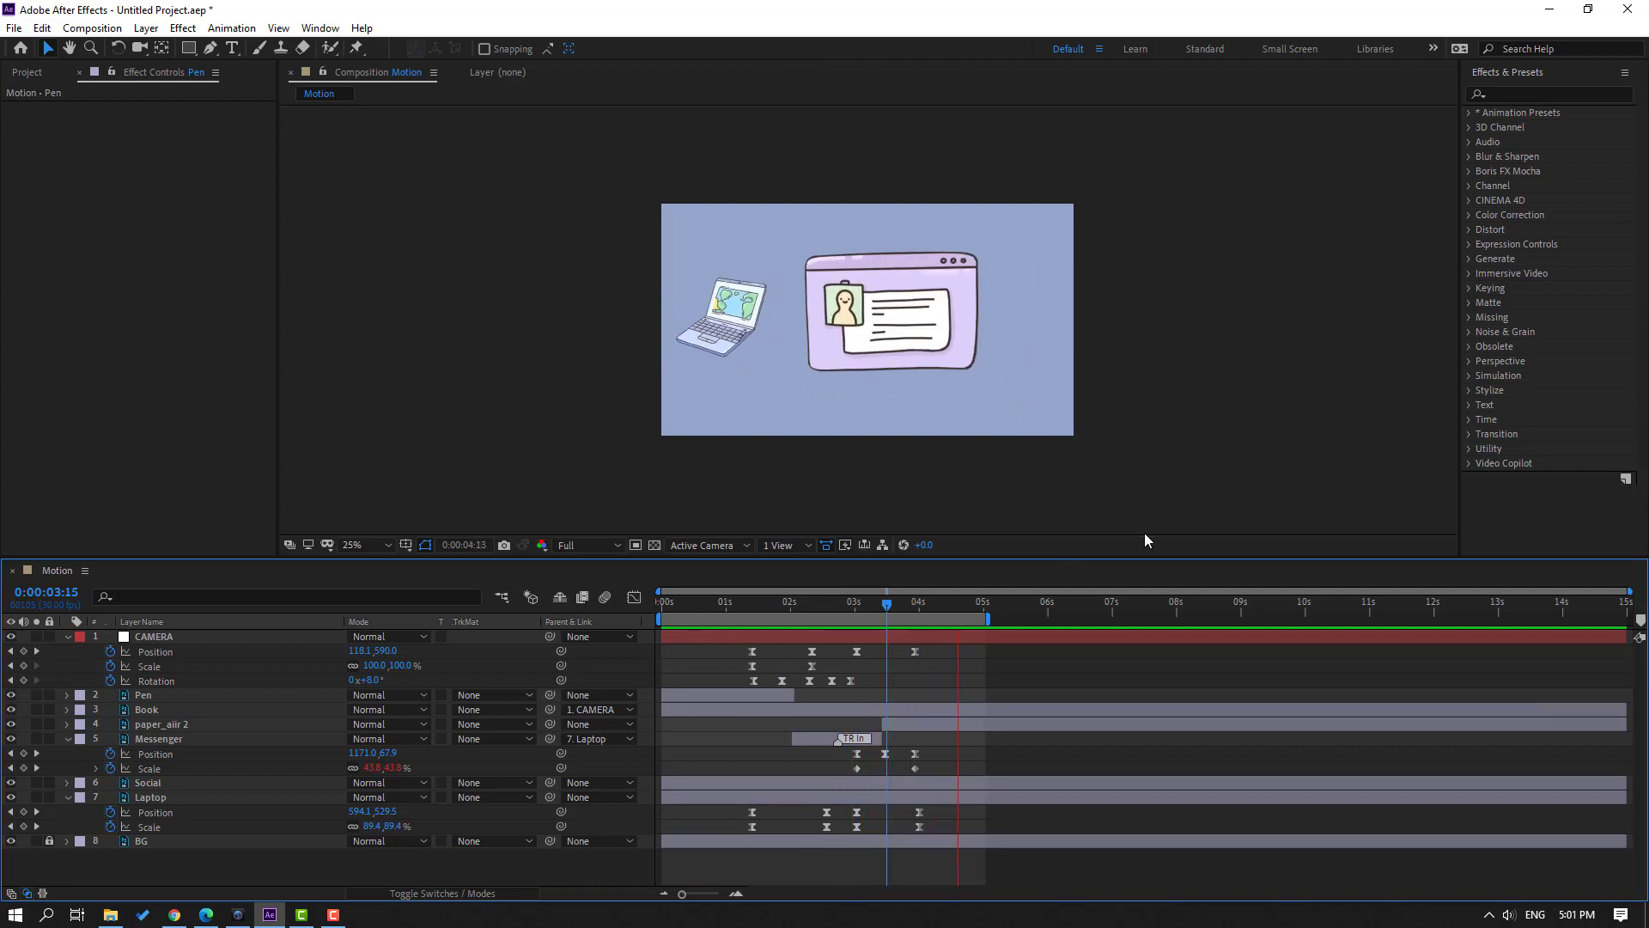
key("space")
- End the work area just after 0:00:04:04 and play the finished animation with the composition fitted to the viewer
left_click(918, 604)
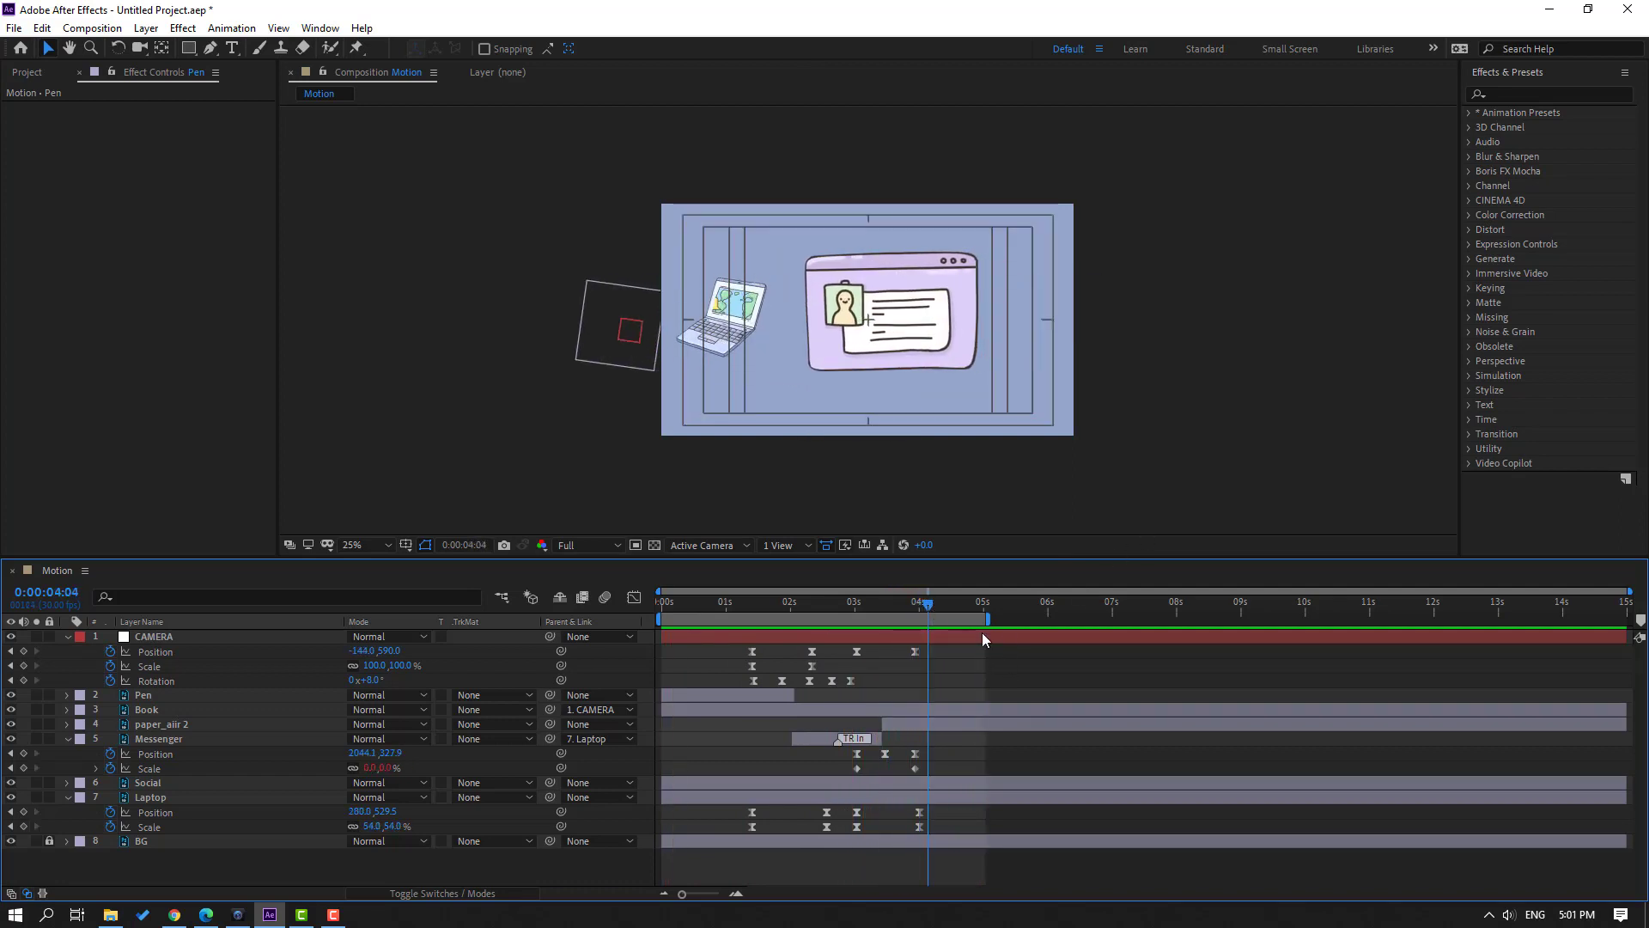
left_click_drag(987, 618, 934, 618)
key("space")
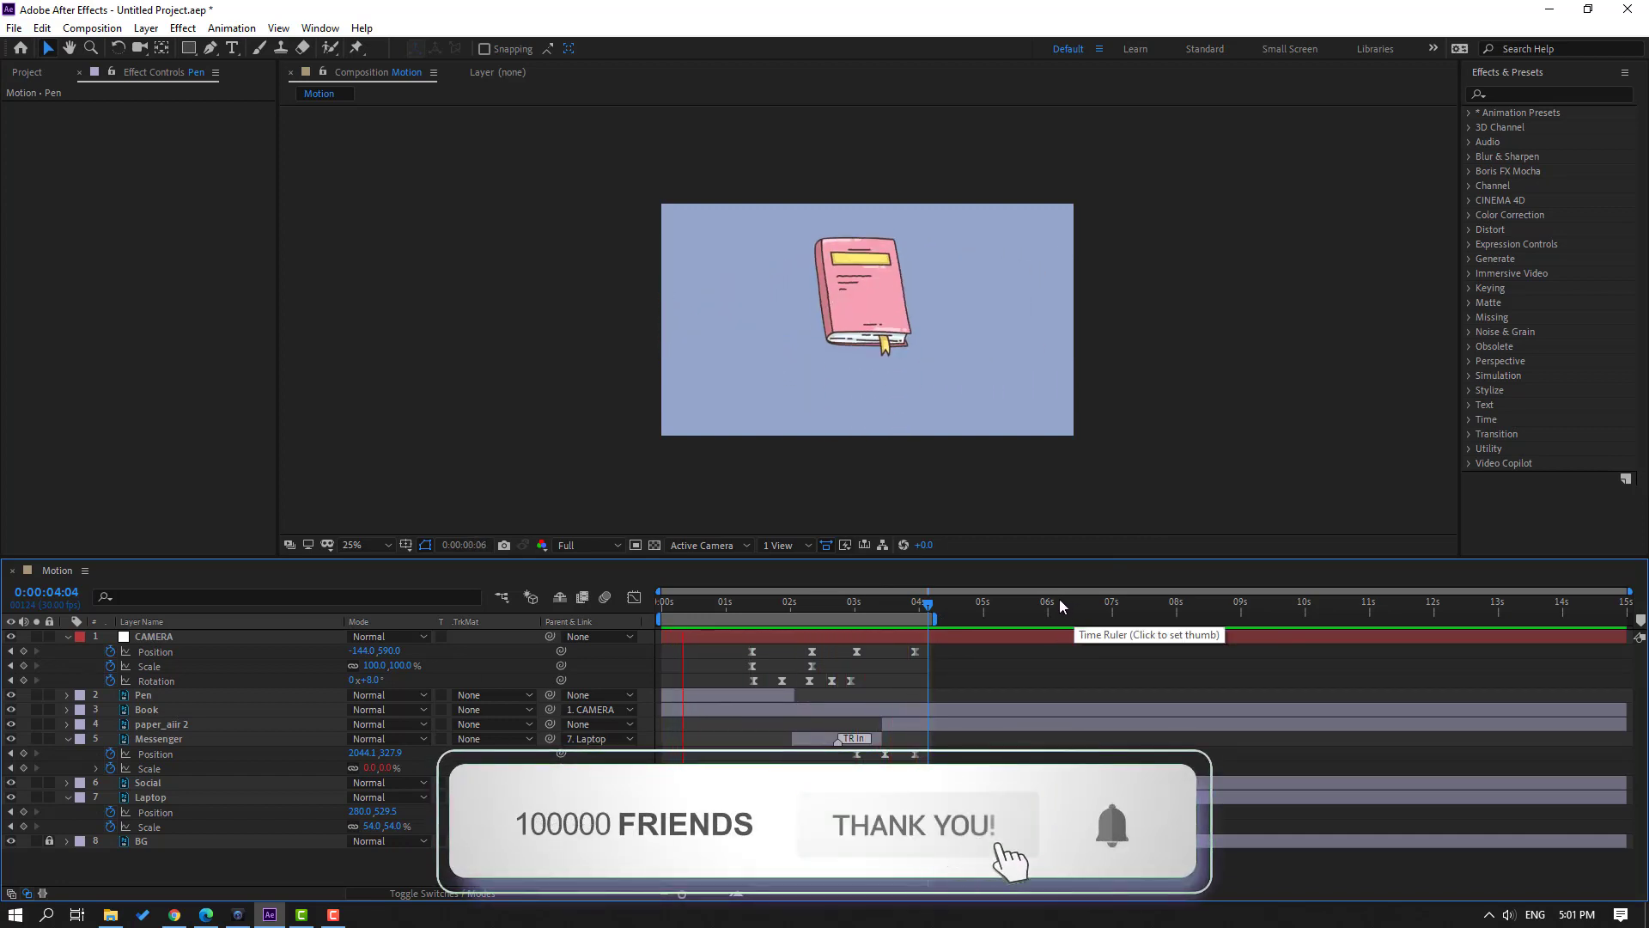
key("shift+slash")
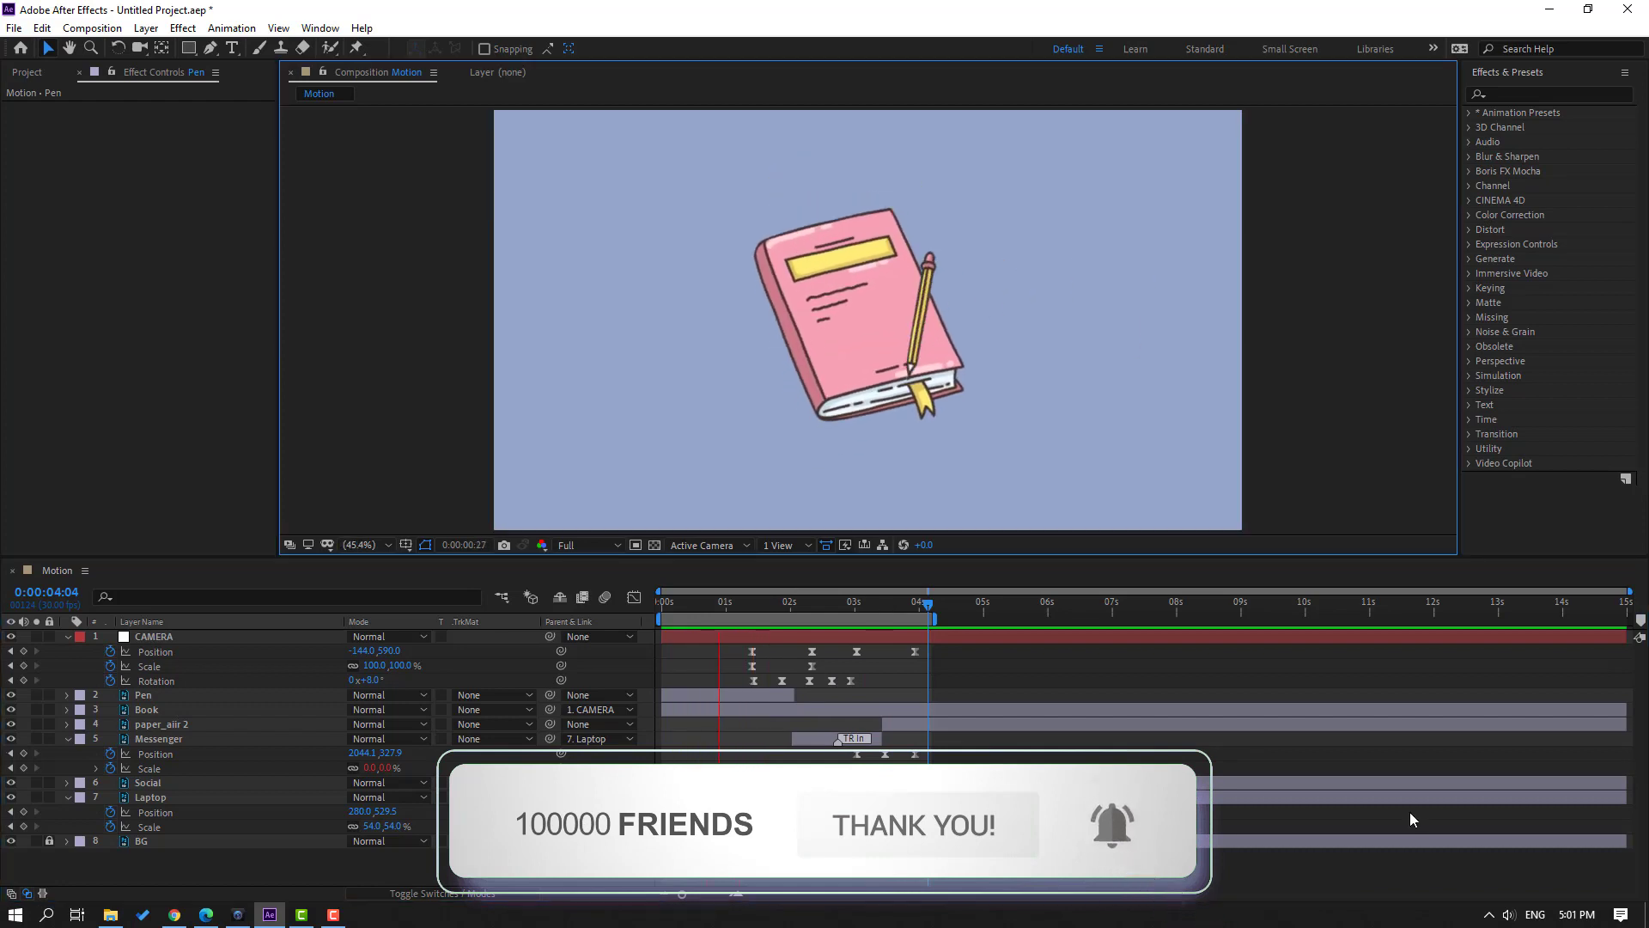